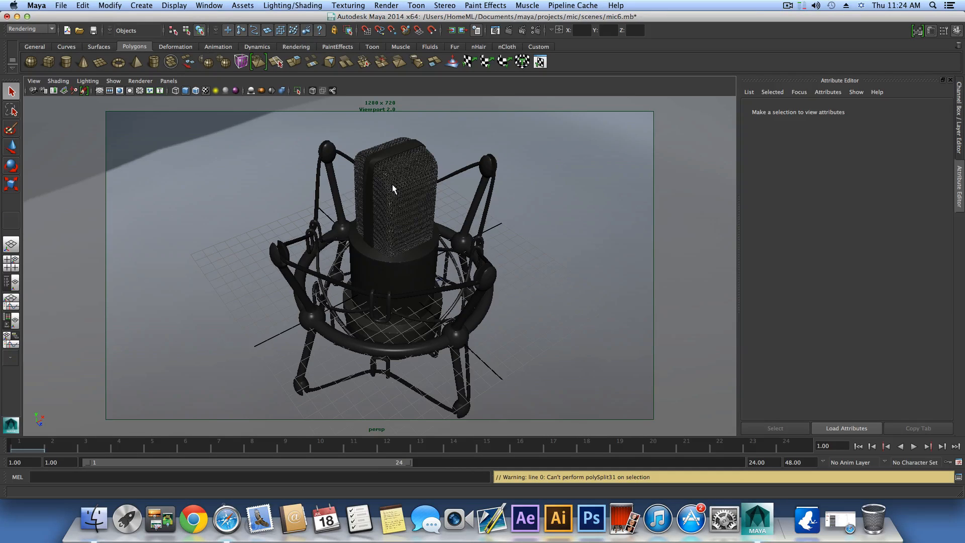
Examine the microphone model with its shock mount and wire mesh grille from several angles and distances.
{"action": "mouse_move", "coordinate": [382, 213]}
{"action": "left_mouse_down", "text": "alt"}
{"action": "mouse_move", "coordinate": [411, 224]}
{"action": "mouse_move", "coordinate": [382, 213]}
{"action": "left_mouse_up", "text": "alt"}
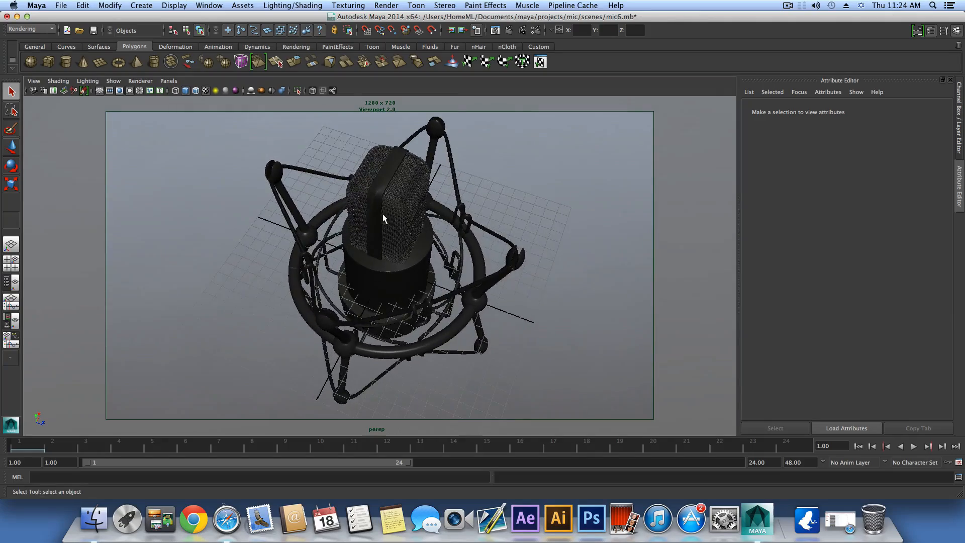
{"action": "right_click_drag", "start_coordinate": [382, 213], "coordinate": [478, 216], "text": "alt"}
{"action": "middle_click_drag", "start_coordinate": [478, 216], "coordinate": [452, 298], "text": "alt"}
{"action": "left_click_drag", "start_coordinate": [452, 298], "coordinate": [394, 297], "text": "alt"}
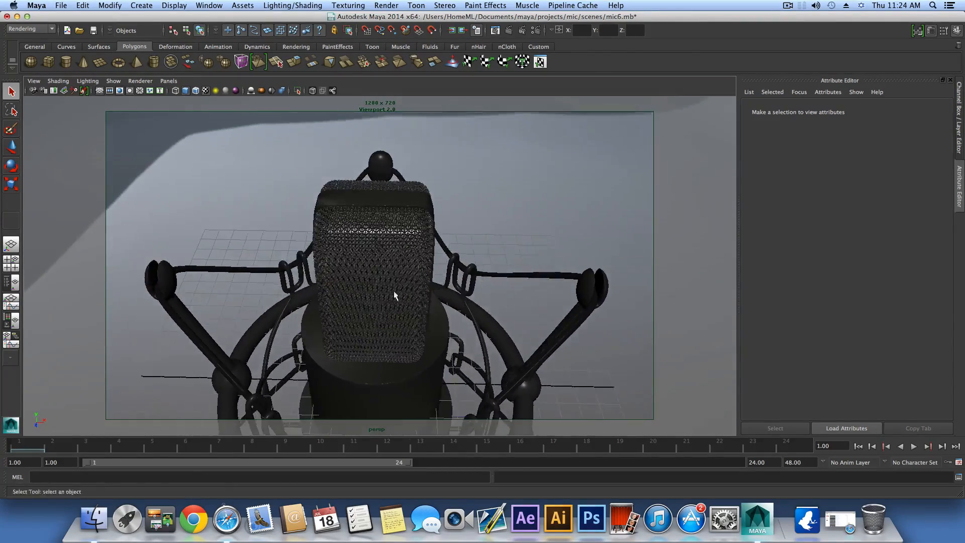
{"action": "right_click_drag", "start_coordinate": [394, 297], "coordinate": [412, 264], "text": "alt"}
{"action": "left_click_drag", "start_coordinate": [412, 264], "coordinate": [342, 219], "text": "alt"}
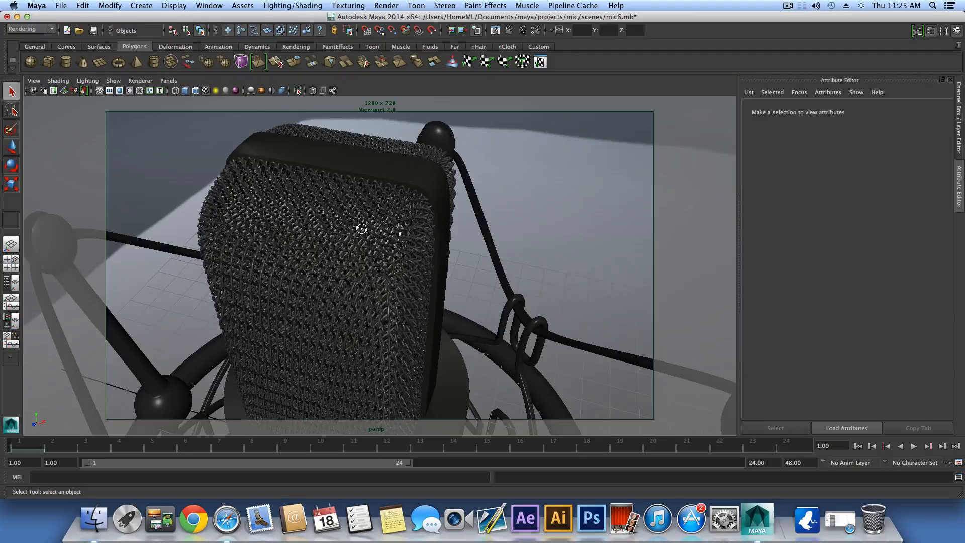
{"action": "left_click_drag", "start_coordinate": [361, 228], "coordinate": [359, 246], "text": "alt"}
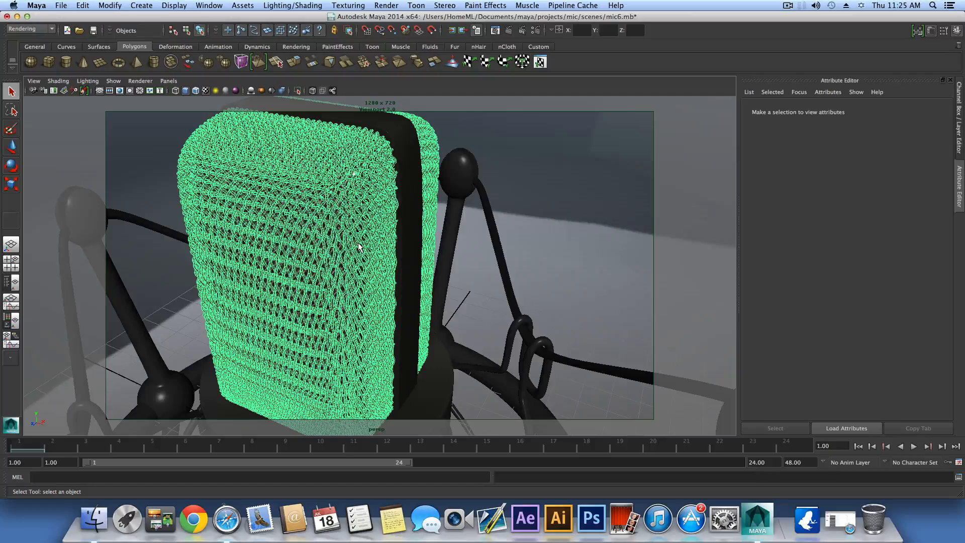
Select the wire mesh grille on the microphone head and inspect it from several sides.
{"action": "left_click", "coordinate": [356, 236]}
{"action": "key", "text": "f"}
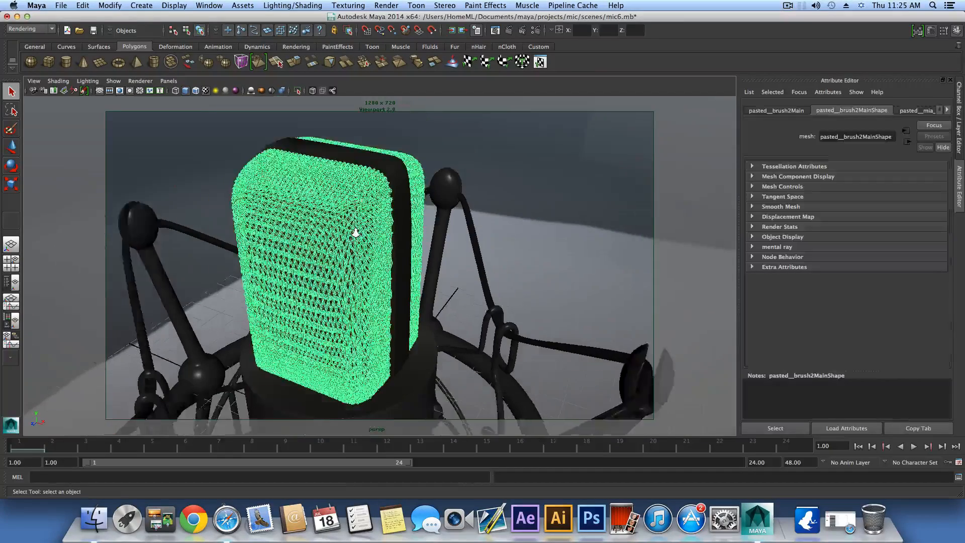
{"action": "left_click_drag", "start_coordinate": [356, 240], "coordinate": [338, 270], "text": "alt"}
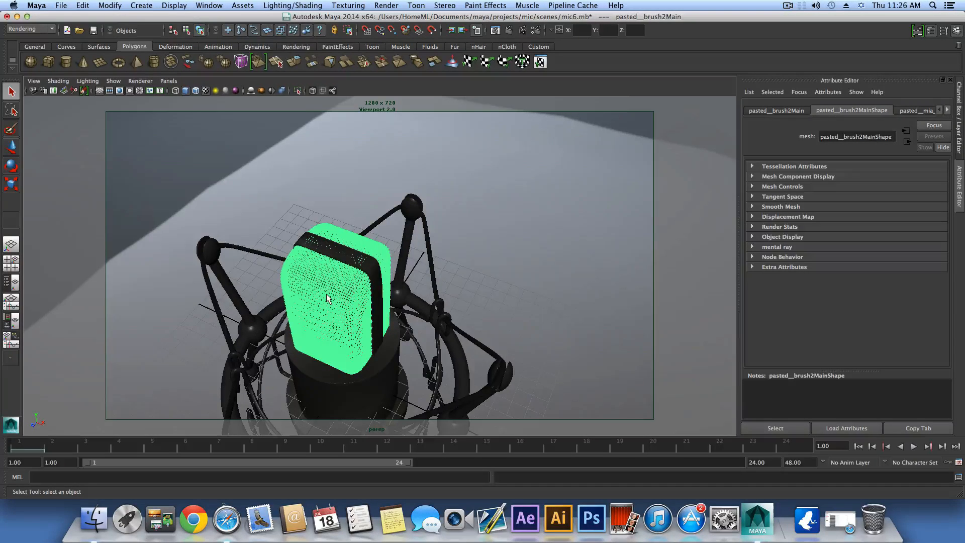
{"action": "left_click_drag", "start_coordinate": [327, 295], "coordinate": [300, 264], "text": "alt"}
{"action": "scroll", "coordinate": [297, 271], "scroll_direction": "up", "scroll_amount": 2}
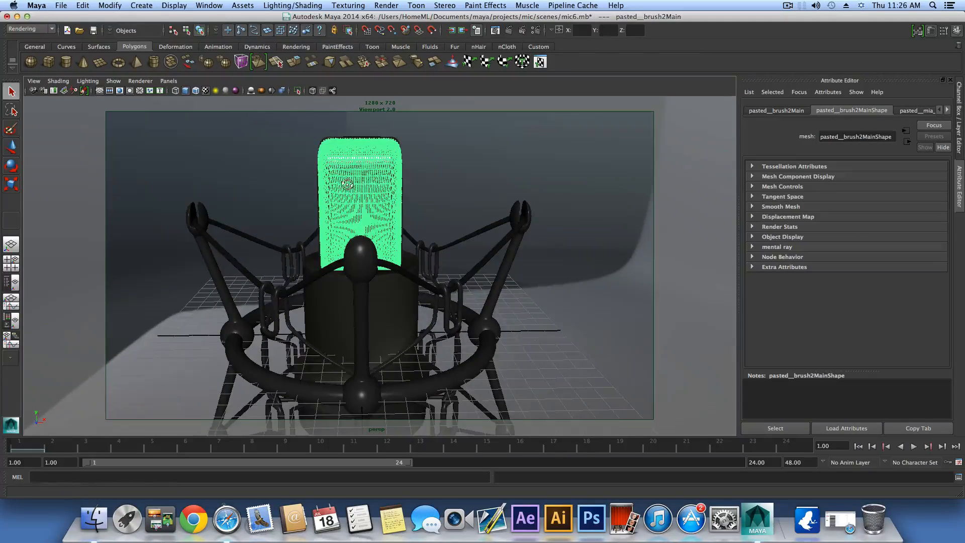
{"action": "left_click_drag", "start_coordinate": [346, 187], "coordinate": [314, 213], "text": "alt"}
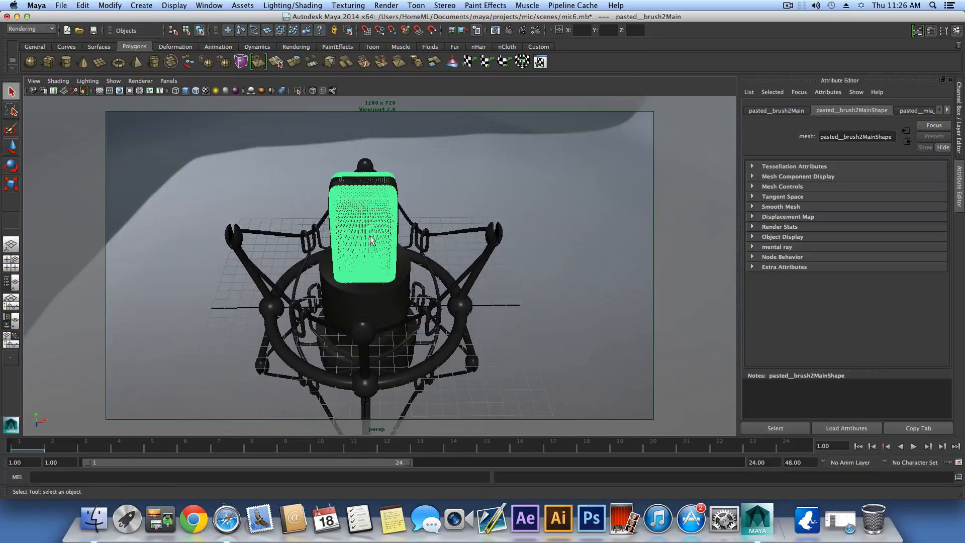
{"action": "mouse_move", "coordinate": [370, 240]}
{"action": "left_mouse_down", "text": "alt"}
{"action": "mouse_move", "coordinate": [318, 238]}
{"action": "mouse_move", "coordinate": [371, 225]}
{"action": "left_mouse_up", "text": "alt"}
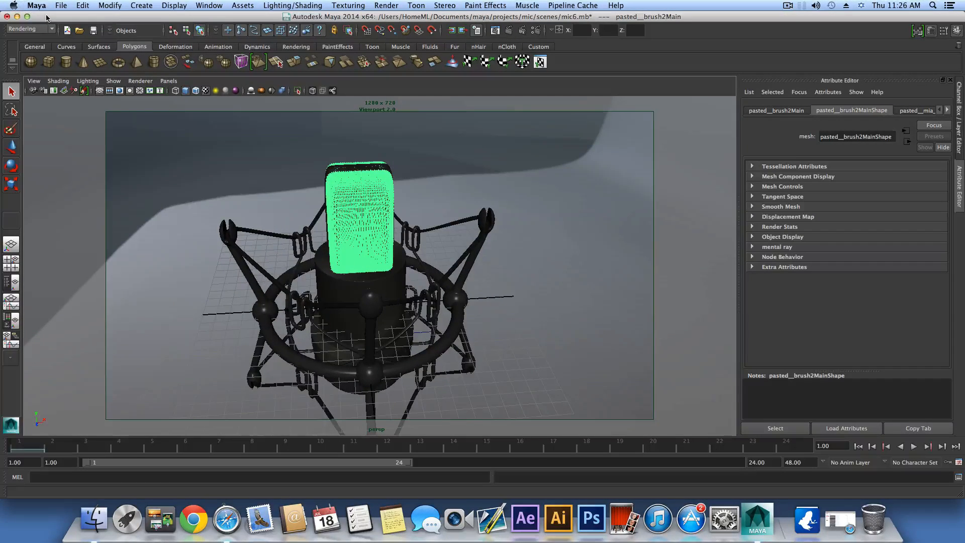
Open the scene mic5.mb from the mic project without saving the changes to mic6.mb.
{"action": "left_click", "coordinate": [61, 6]}
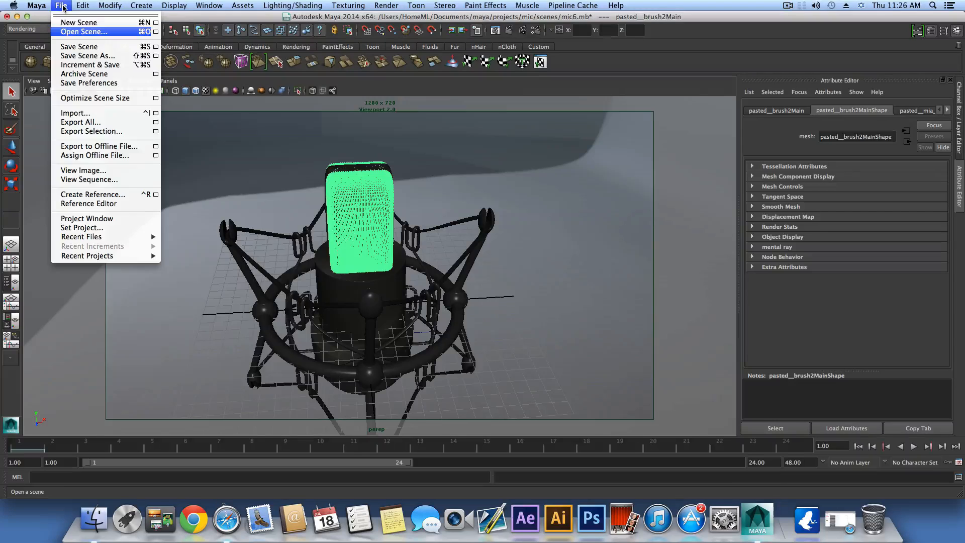
{"action": "left_click", "coordinate": [83, 32]}
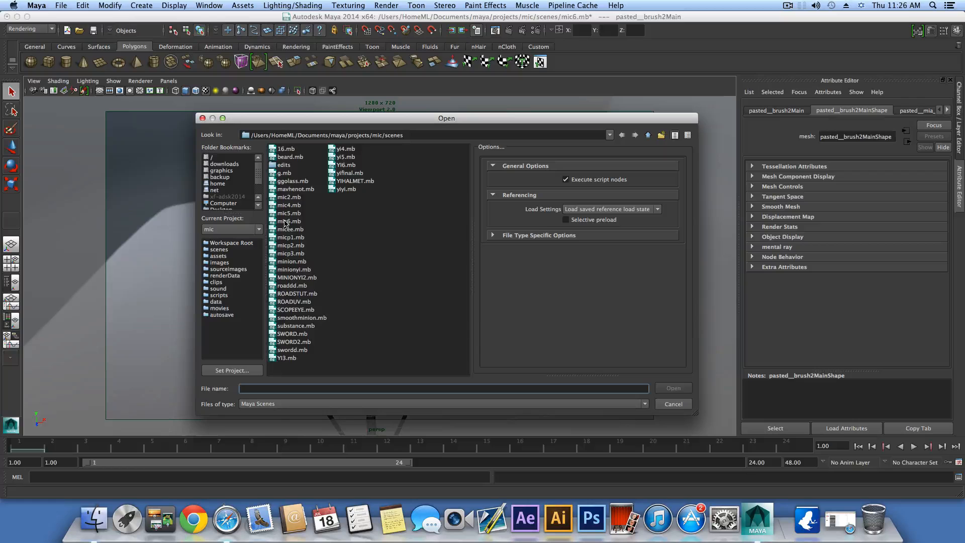
{"action": "left_click", "coordinate": [285, 222]}
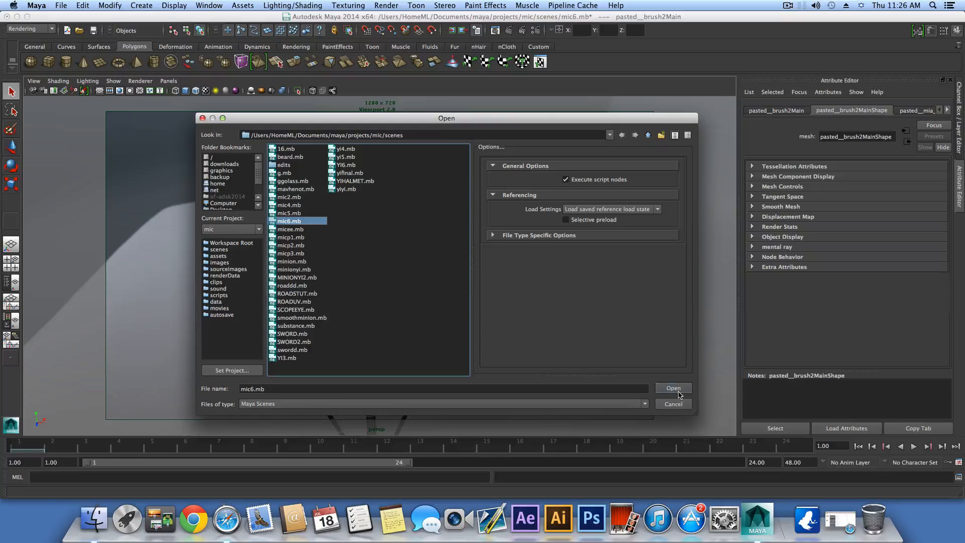
{"action": "left_click", "coordinate": [284, 213]}
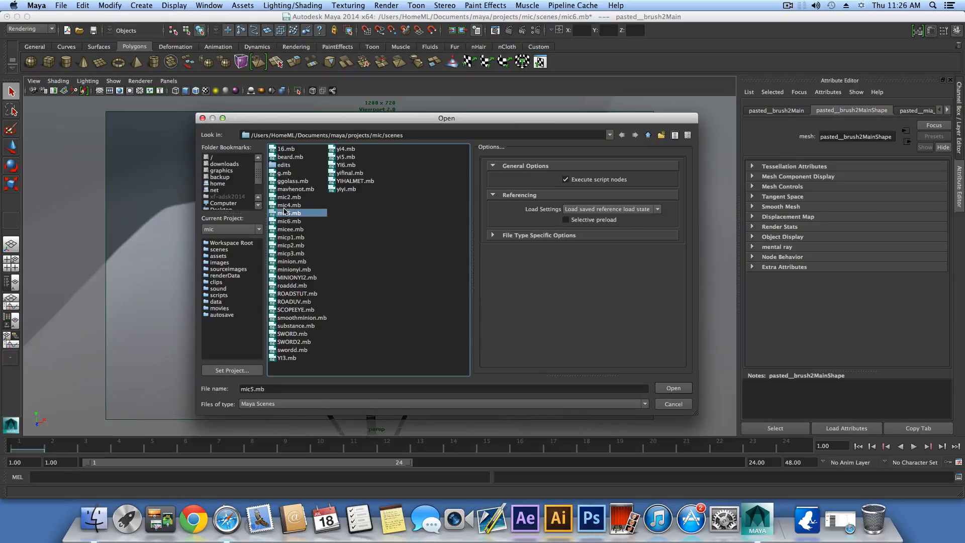
{"action": "left_click", "coordinate": [673, 388]}
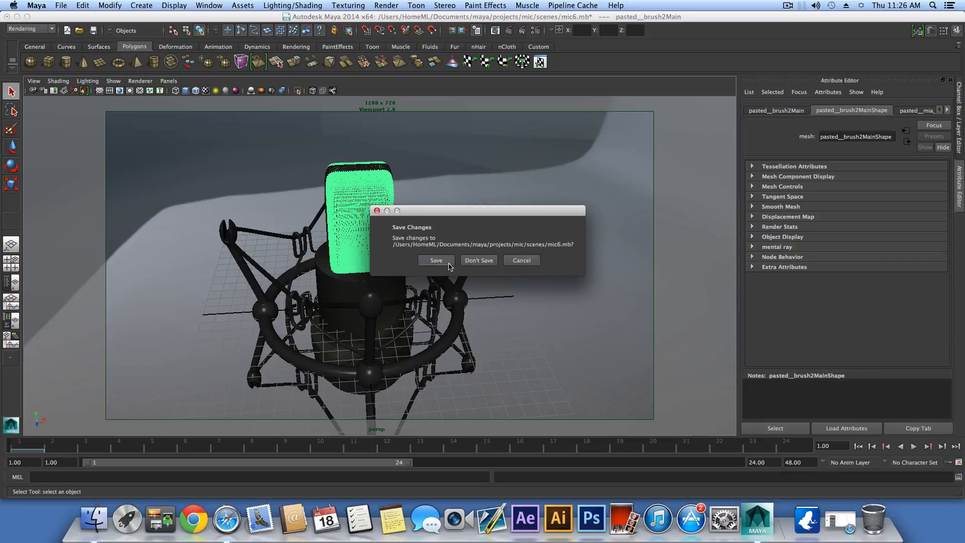
{"action": "left_click", "coordinate": [472, 258]}
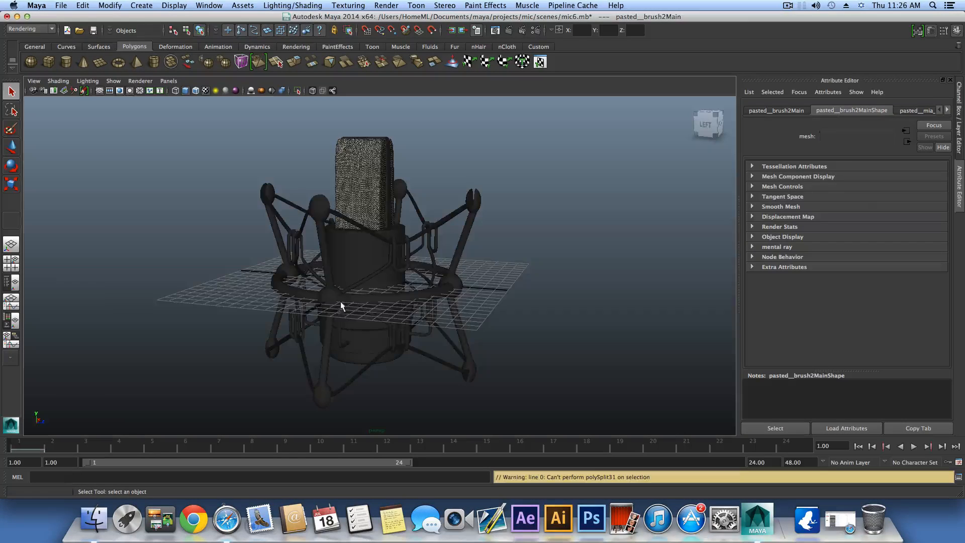
Select both halves of the wire mesh grille on the microphone head and activate the Move tool.
{"action": "left_click_drag", "start_coordinate": [351, 297], "coordinate": [428, 276], "text": "alt"}
{"action": "scroll", "coordinate": [442, 277], "scroll_direction": "up", "scroll_amount": 5}
{"action": "left_click_drag", "start_coordinate": [517, 287], "coordinate": [351, 269], "text": "alt"}
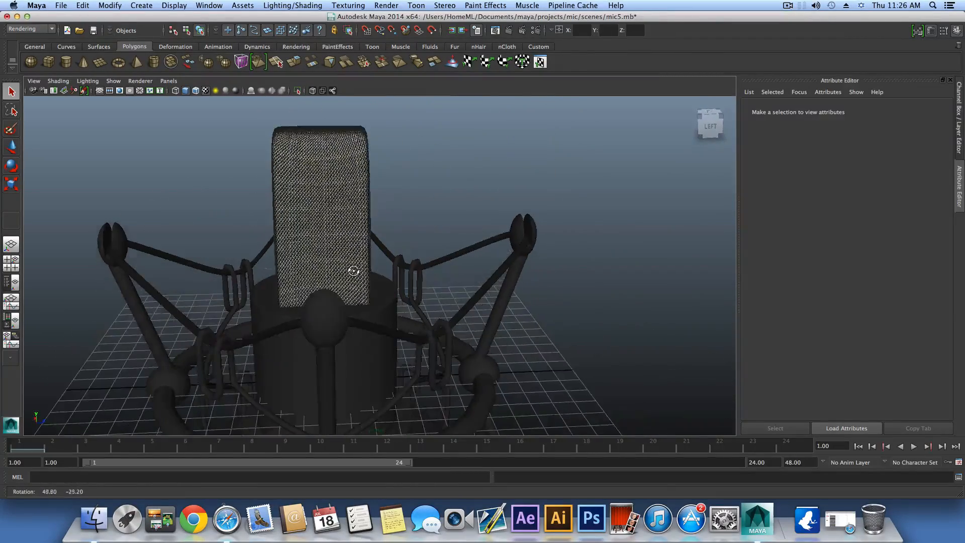
{"action": "left_click", "coordinate": [368, 198]}
{"action": "mouse_move", "coordinate": [368, 199]}
{"action": "left_mouse_down", "text": "alt"}
{"action": "mouse_move", "coordinate": [293, 158]}
{"action": "mouse_move", "coordinate": [405, 209]}
{"action": "mouse_move", "coordinate": [379, 210]}
{"action": "left_mouse_up", "text": "alt"}
{"action": "left_click", "coordinate": [321, 155]}
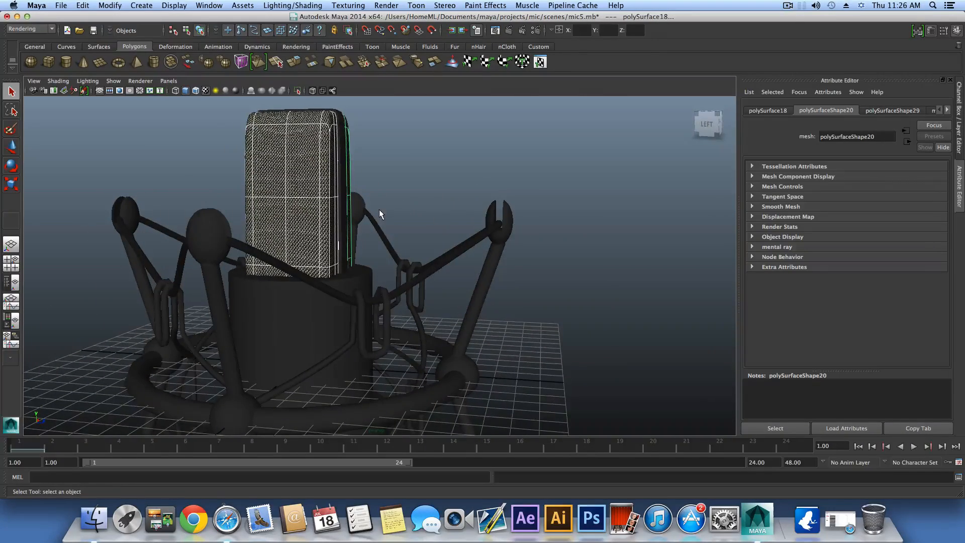
{"action": "key", "text": "w"}
{"action": "left_click_drag", "start_coordinate": [300, 180], "coordinate": [335, 190]}
Frame the microphone in the front view and move the two grille halves slightly upward.
{"action": "left_click", "coordinate": [11, 262]}
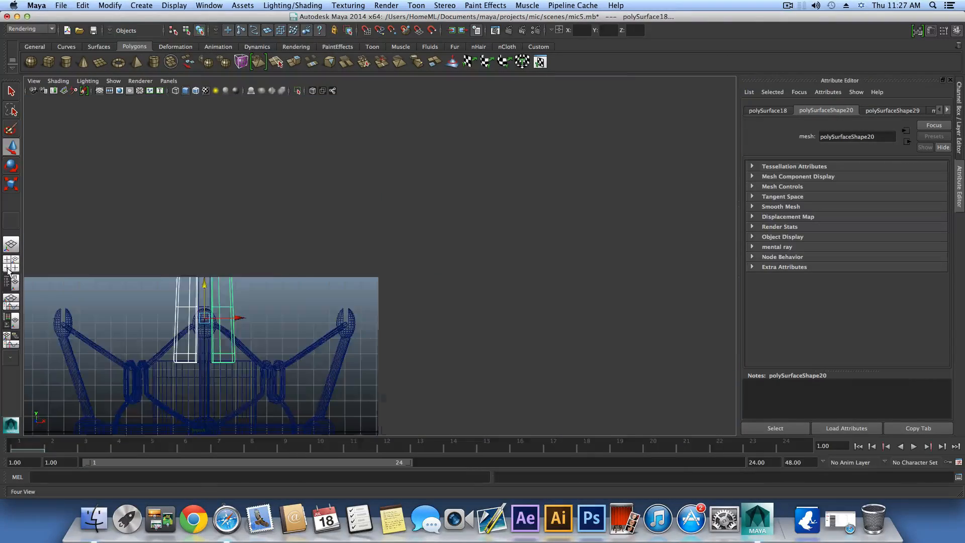
{"action": "key", "text": "a"}
{"action": "key", "text": "a"}
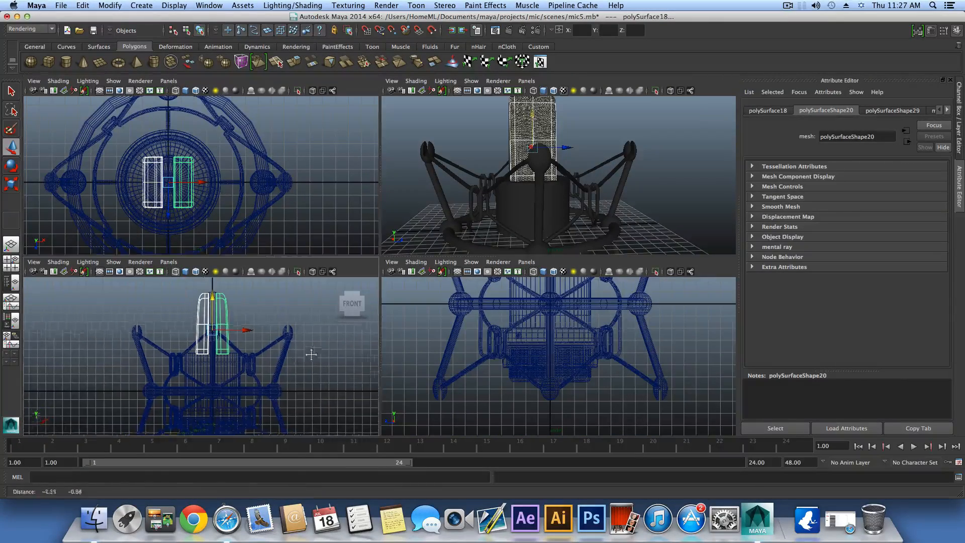
{"action": "scroll", "coordinate": [299, 374], "scroll_direction": "up", "scroll_amount": 5}
{"action": "middle_click_drag", "start_coordinate": [293, 376], "coordinate": [279, 411], "text": "alt"}
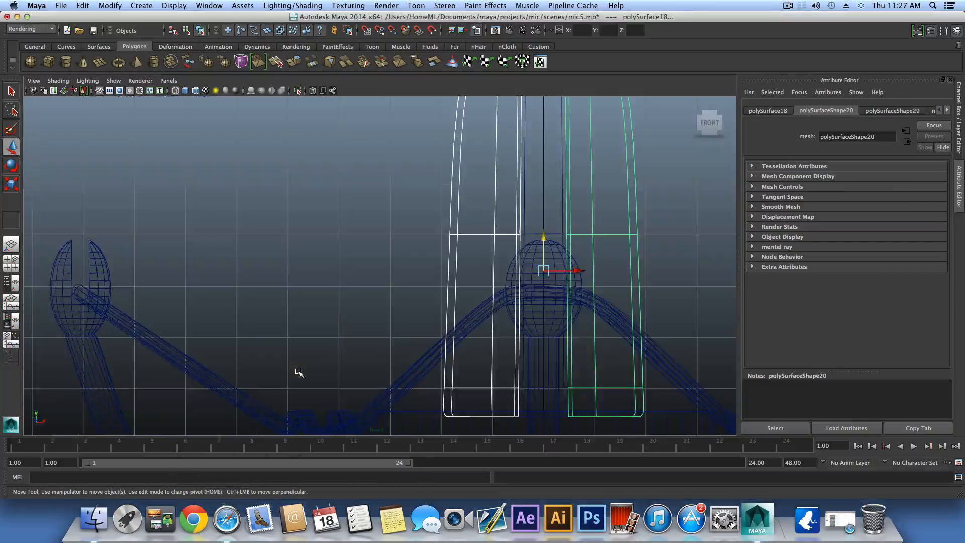
{"action": "key", "text": "space"}
{"action": "scroll", "coordinate": [469, 347], "scroll_direction": "down", "scroll_amount": 3}
{"action": "middle_click_drag", "start_coordinate": [469, 347], "coordinate": [437, 348], "text": "alt"}
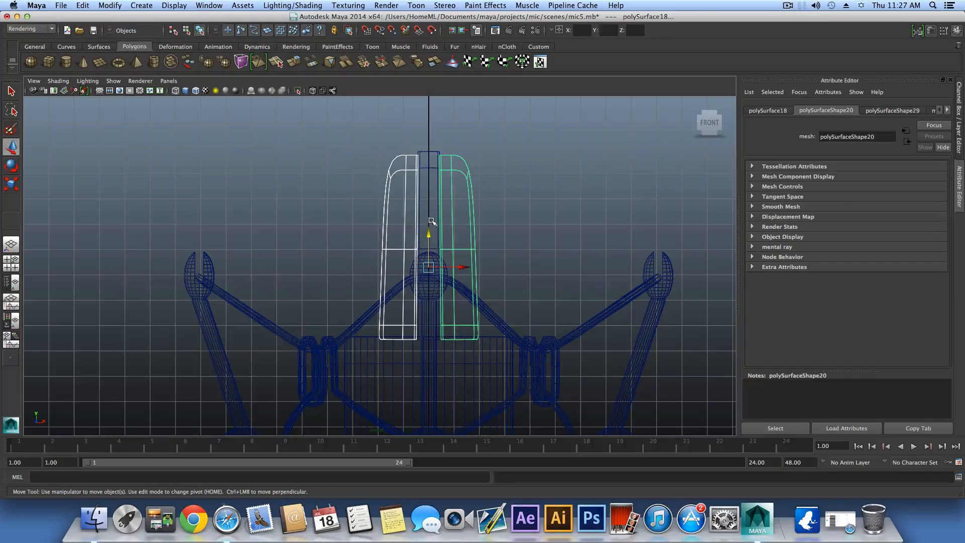
{"action": "left_click_drag", "start_coordinate": [428, 232], "coordinate": [431, 219]}
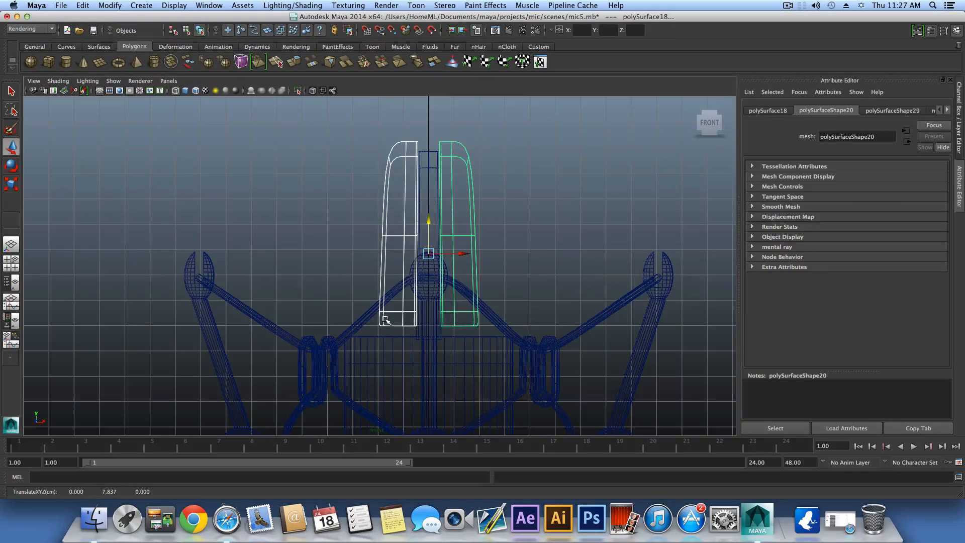
{"action": "middle_click_drag", "start_coordinate": [470, 327], "coordinate": [473, 355], "text": "alt"}
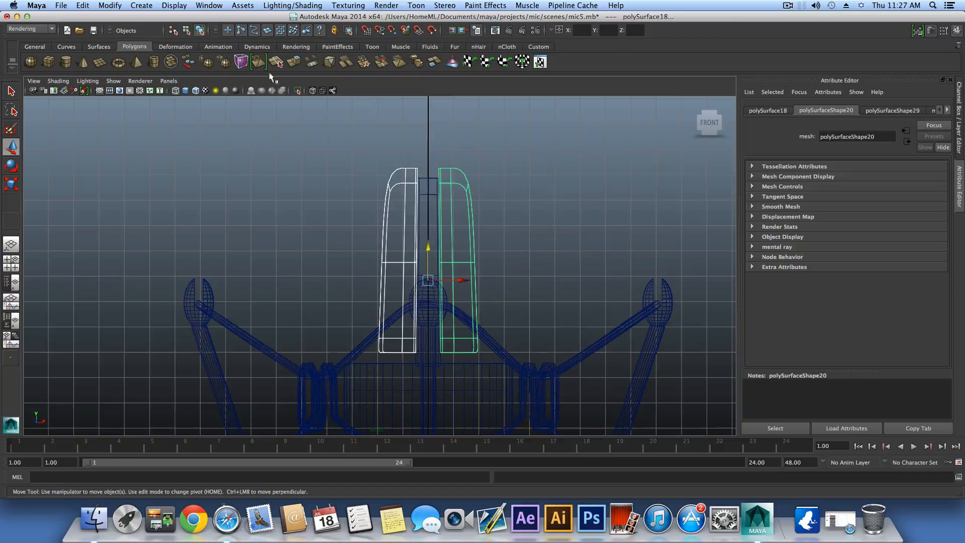
{"action": "left_click", "coordinate": [60, 6]}
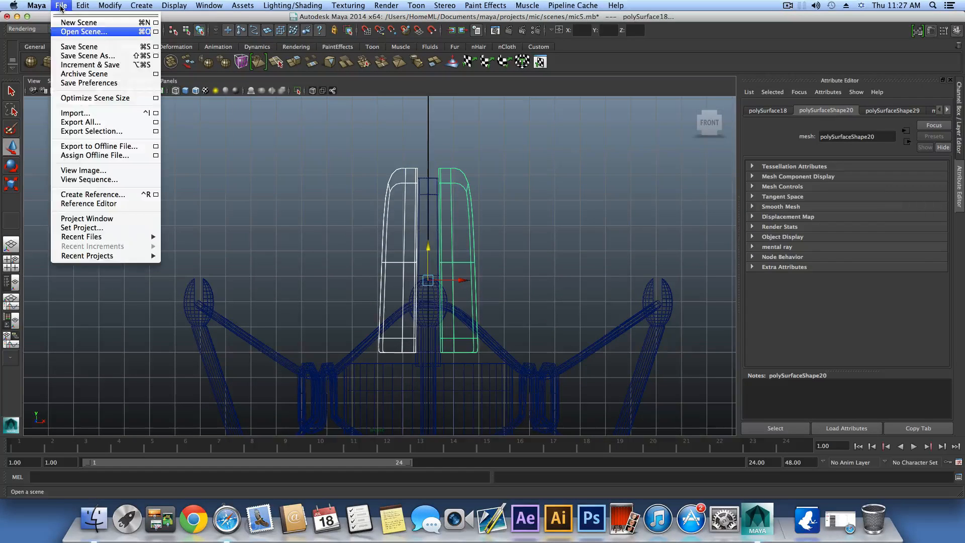
{"action": "left_click", "coordinate": [83, 31]}
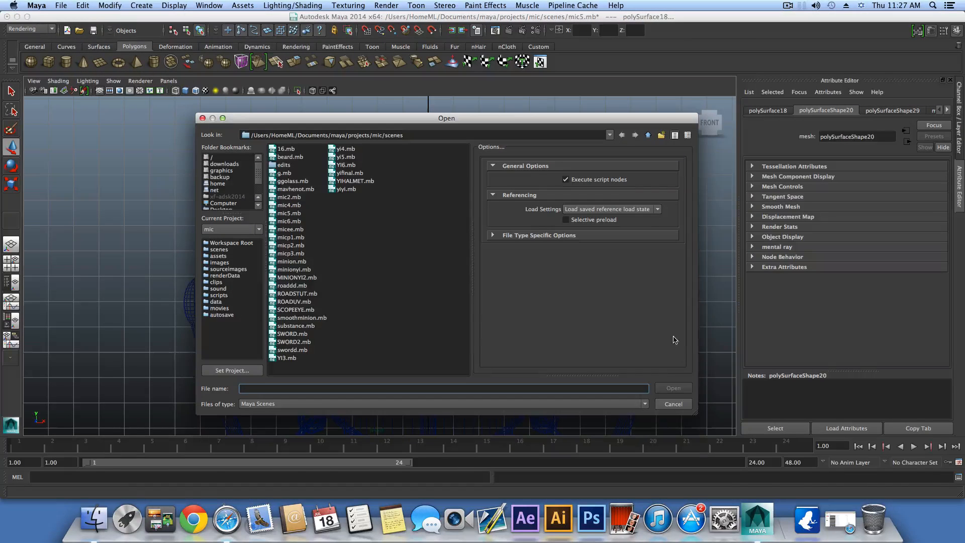
{"action": "left_click", "coordinate": [669, 406]}
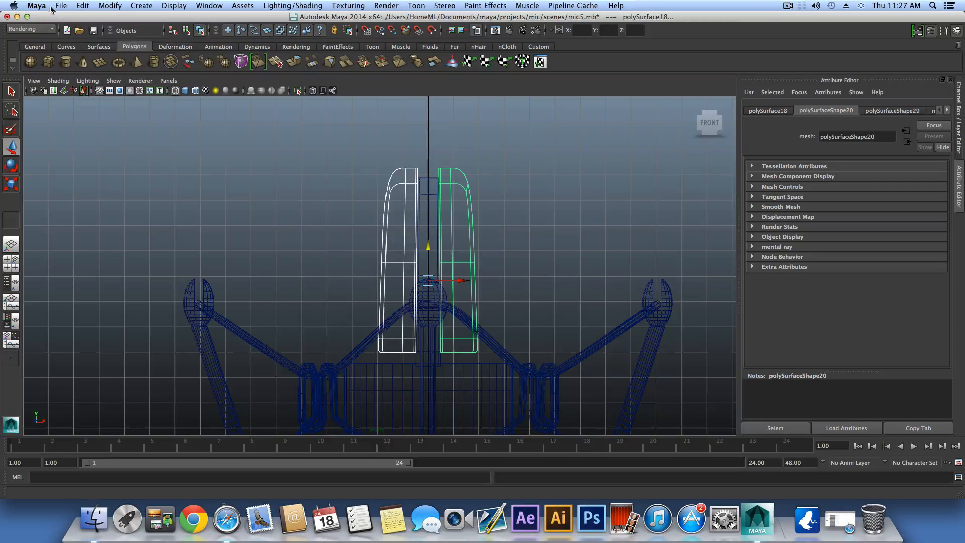
Create a new empty scene without saving the changes to mic5.mb.
{"action": "left_click", "coordinate": [60, 6]}
{"action": "left_click", "coordinate": [76, 19]}
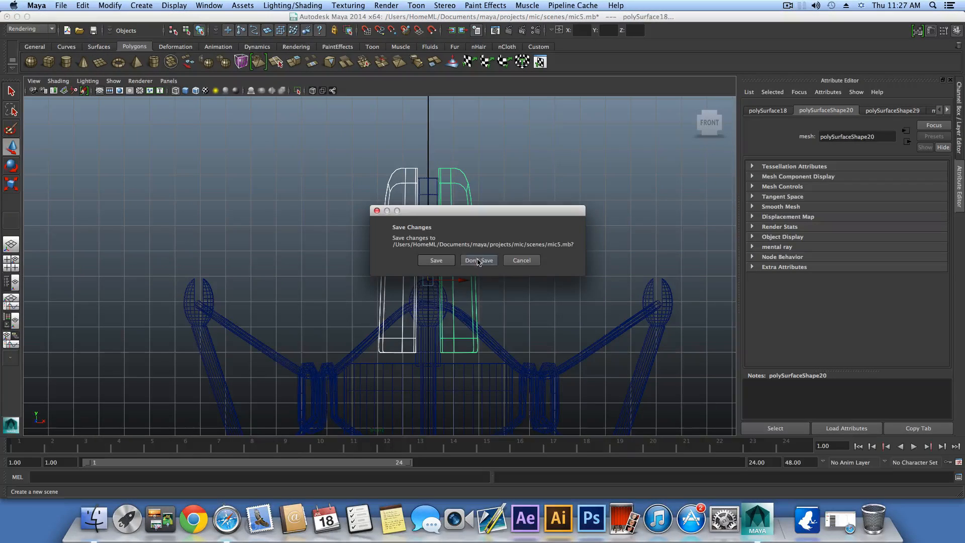
{"action": "left_click", "coordinate": [478, 260]}
{"action": "left_click_drag", "start_coordinate": [413, 327], "coordinate": [389, 292], "text": "alt"}
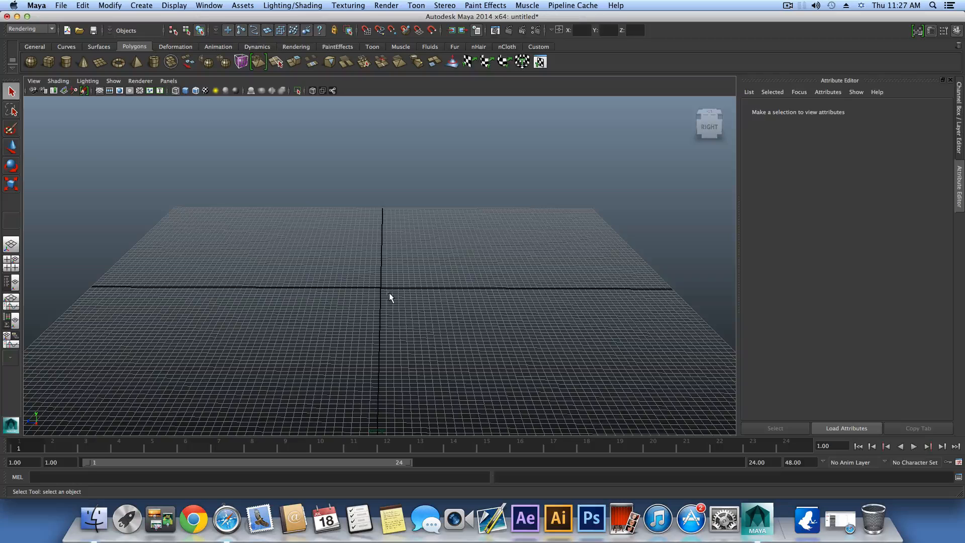
Apply grid options with length and width 40 units, grid lines every 4 units and 5 subdivisions.
{"action": "left_click", "coordinate": [174, 6]}
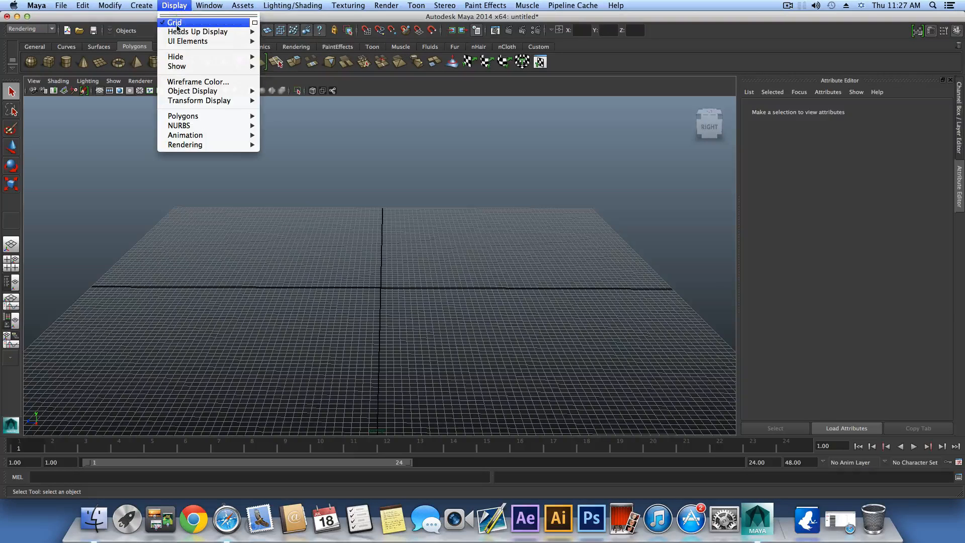
{"action": "left_click", "coordinate": [256, 22]}
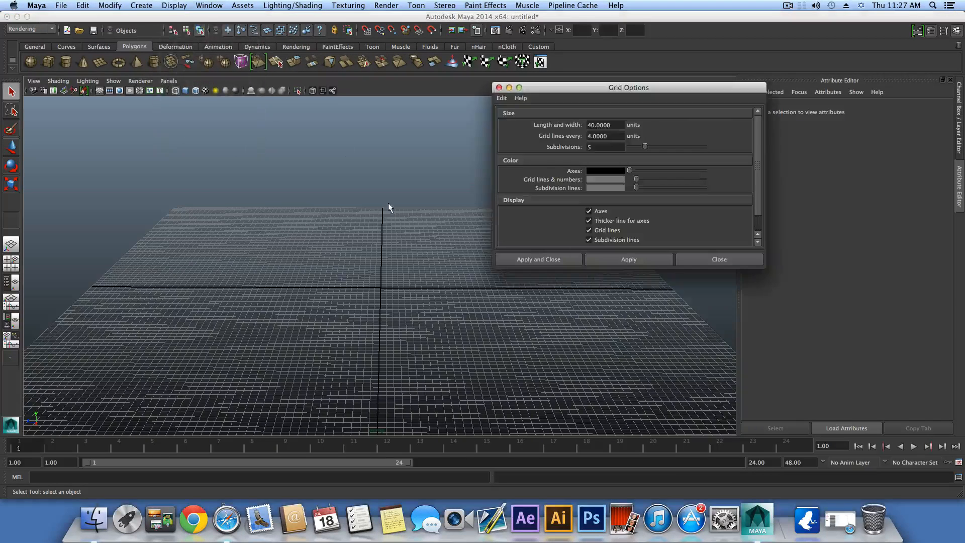
{"action": "left_click_drag", "start_coordinate": [562, 91], "coordinate": [455, 97]}
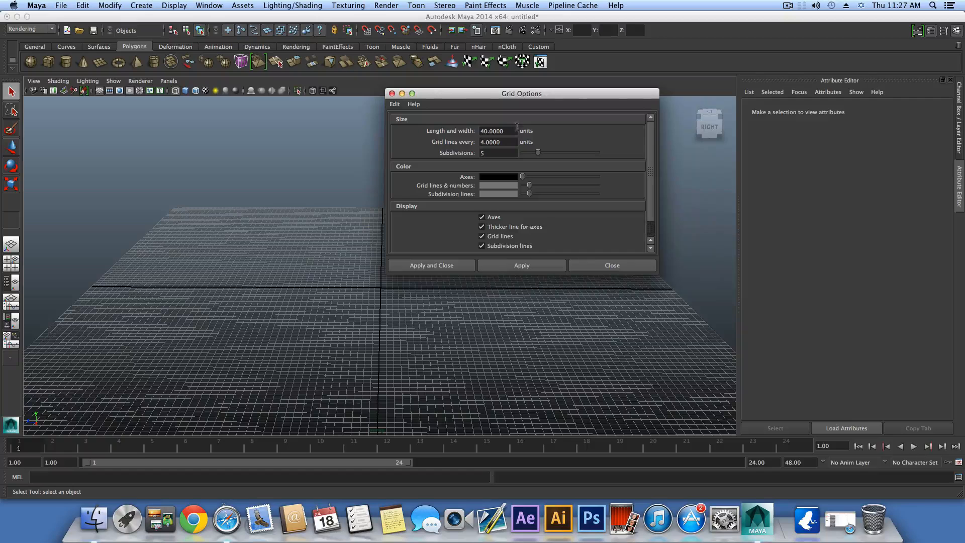
{"action": "left_click_drag", "start_coordinate": [514, 131], "coordinate": [462, 134]}
{"action": "key", "text": "Tab"}
{"action": "key", "text": "Tab"}
{"action": "left_click", "coordinate": [480, 141]}
{"action": "left_click", "coordinate": [480, 154]}
{"action": "left_click", "coordinate": [516, 141]}
{"action": "key", "text": "shift+Tab"}
{"action": "left_click", "coordinate": [503, 131]}
{"action": "left_click", "coordinate": [503, 154]}
{"action": "left_click", "coordinate": [412, 264]}
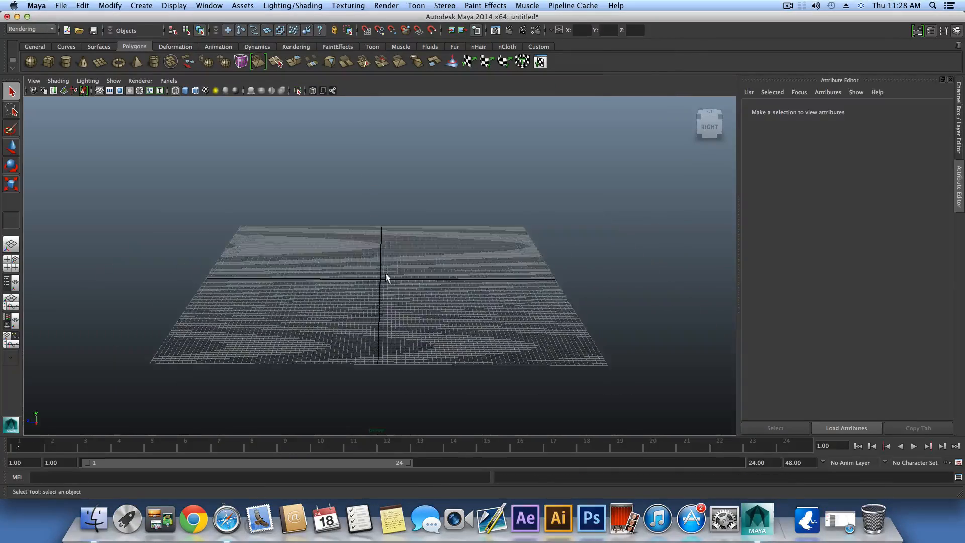
Review the working units and tolerance values in the Settings preferences, then close the preferences without saving.
{"action": "mouse_move", "coordinate": [385, 275]}
{"action": "left_mouse_down", "text": "alt"}
{"action": "mouse_move", "coordinate": [386, 329]}
{"action": "mouse_move", "coordinate": [556, 272]}
{"action": "mouse_move", "coordinate": [492, 269]}
{"action": "mouse_move", "coordinate": [508, 336]}
{"action": "mouse_move", "coordinate": [452, 348]}
{"action": "mouse_move", "coordinate": [469, 304]}
{"action": "mouse_move", "coordinate": [382, 292]}
{"action": "left_mouse_up", "text": "alt"}
{"action": "scroll", "coordinate": [498, 297], "scroll_direction": "up", "scroll_amount": 5}
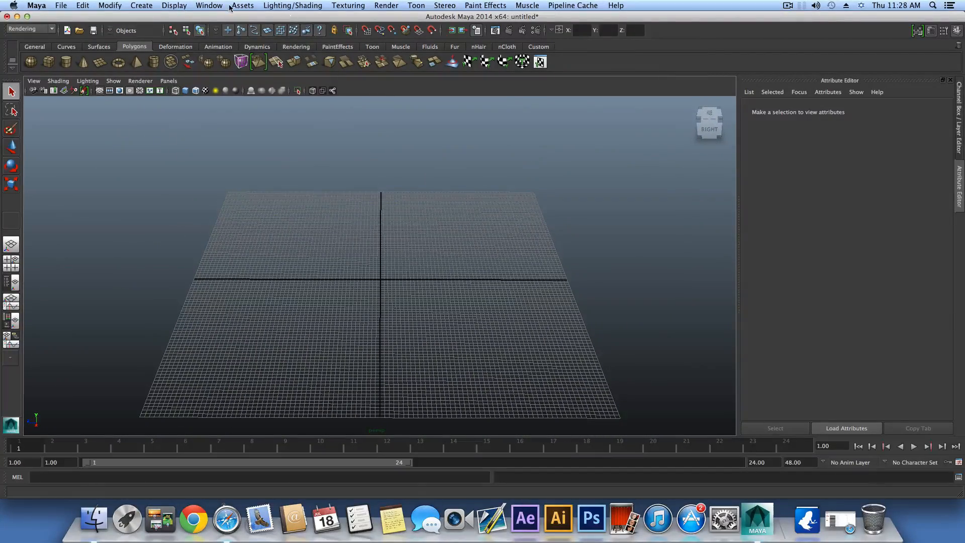
{"action": "left_click", "coordinate": [209, 5]}
{"action": "mouse_move", "coordinate": [307, 64]}
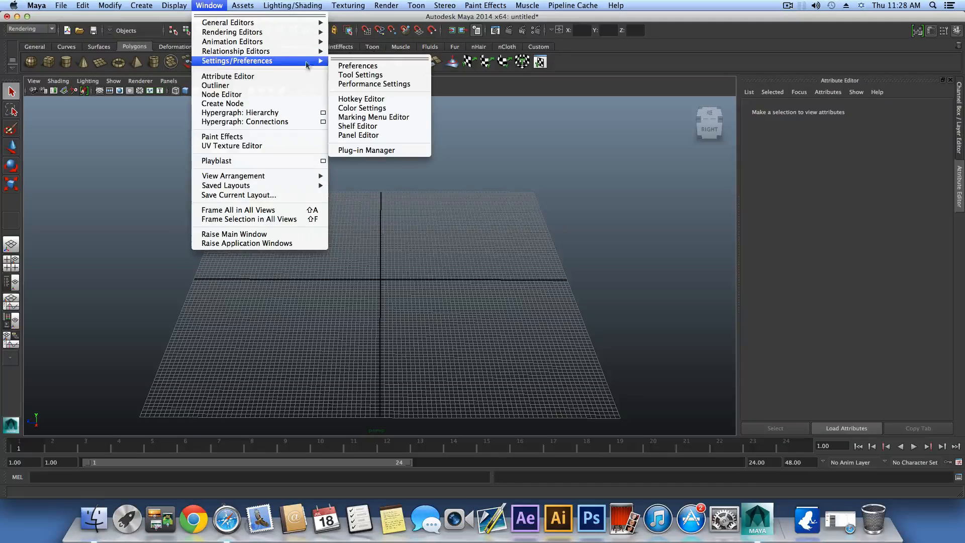
{"action": "left_click", "coordinate": [358, 66]}
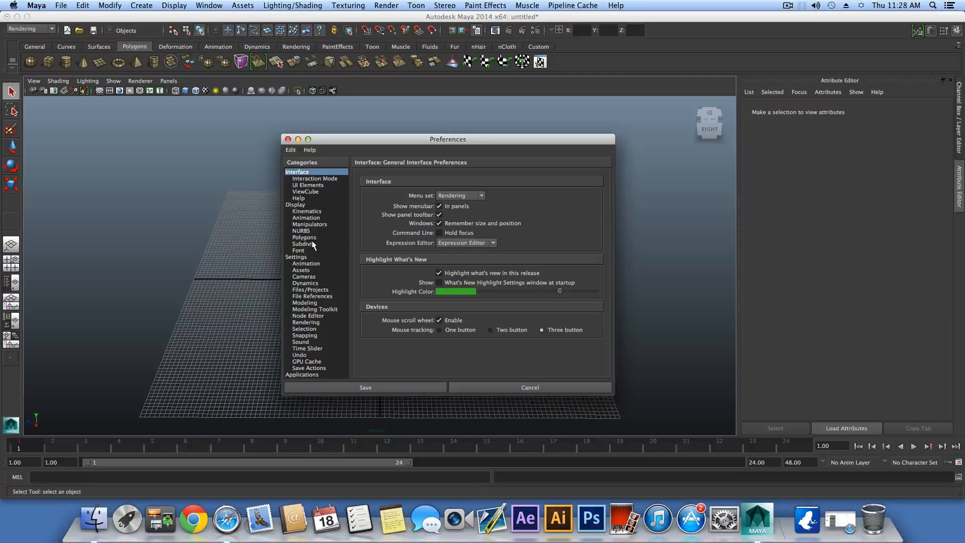
{"action": "left_click", "coordinate": [298, 257]}
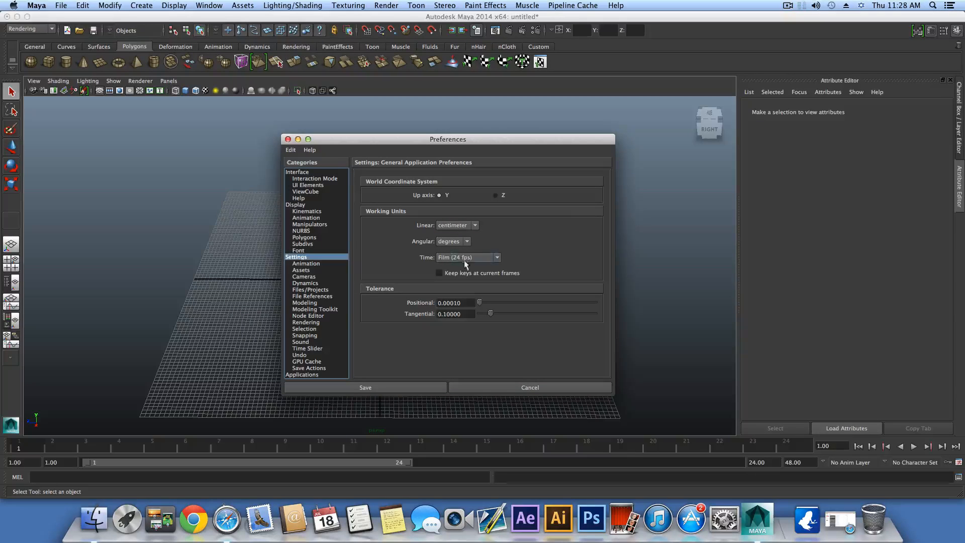
{"action": "left_click", "coordinate": [462, 303]}
{"action": "double_click", "coordinate": [463, 302]}
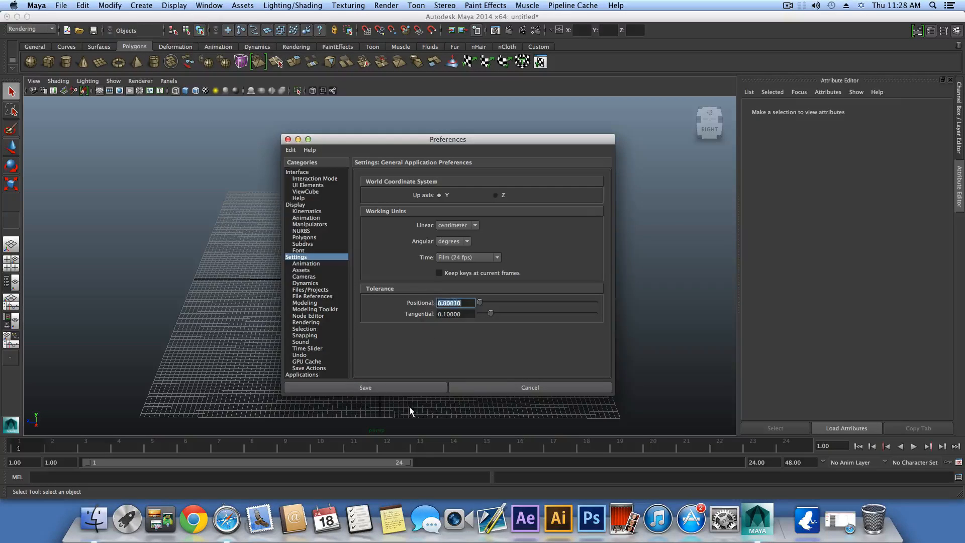
{"action": "left_click", "coordinate": [460, 303]}
{"action": "left_click", "coordinate": [480, 387]}
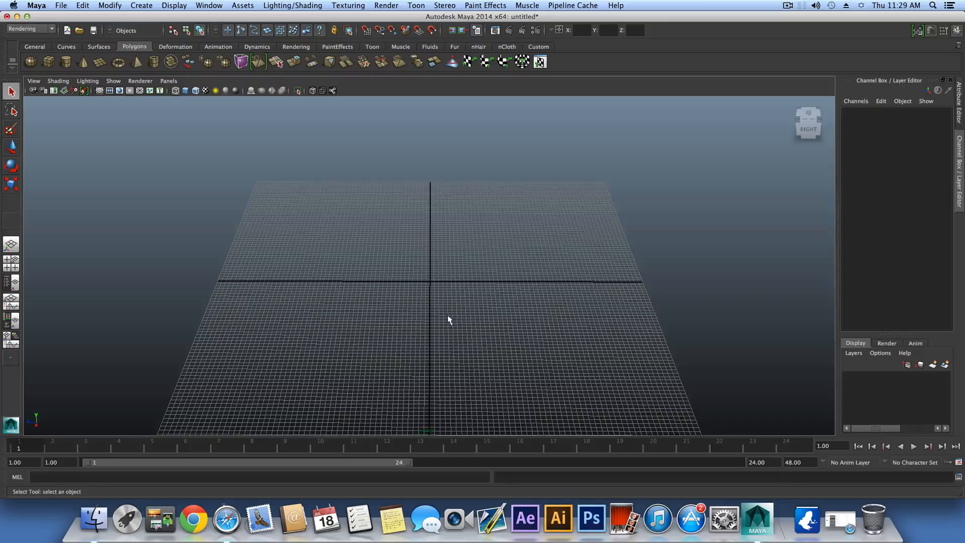
{"action": "left_click_drag", "start_coordinate": [449, 320], "coordinate": [417, 347], "text": "alt"}
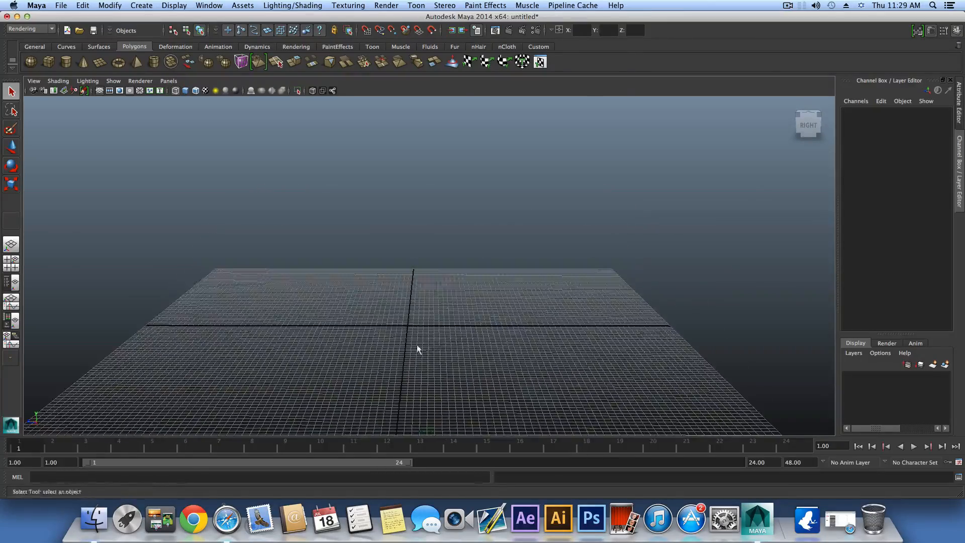
{"action": "mouse_move", "coordinate": [417, 347]}
{"action": "middle_mouse_down", "text": "alt"}
{"action": "mouse_move", "coordinate": [441, 329]}
{"action": "mouse_move", "coordinate": [430, 332]}
{"action": "mouse_move", "coordinate": [432, 309]}
{"action": "mouse_move", "coordinate": [451, 327]}
{"action": "mouse_move", "coordinate": [402, 331]}
{"action": "mouse_move", "coordinate": [407, 351]}
{"action": "mouse_move", "coordinate": [409, 333]}
{"action": "mouse_move", "coordinate": [416, 344]}
{"action": "middle_mouse_up", "text": "alt"}
{"action": "right_click_drag", "start_coordinate": [461, 347], "coordinate": [433, 346], "text": "alt"}
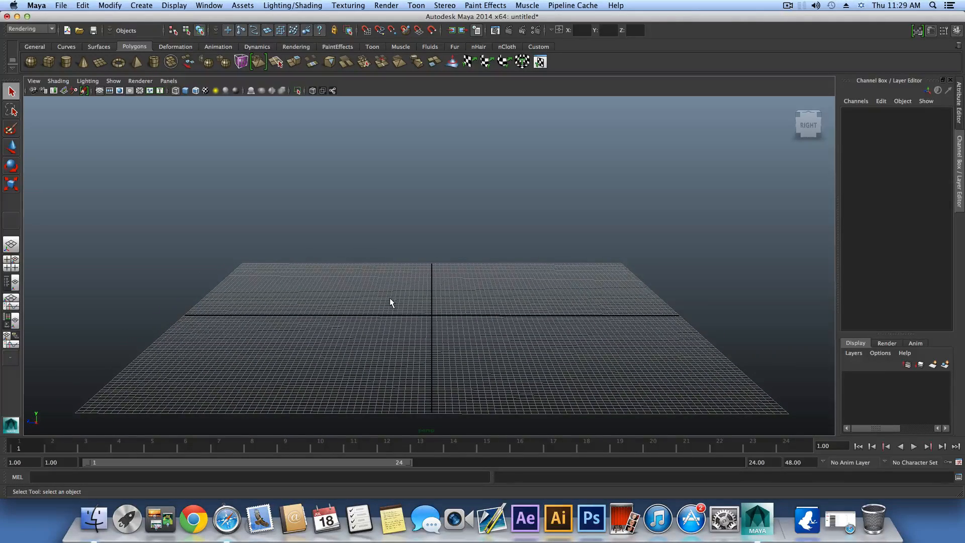
{"action": "middle_click_drag", "start_coordinate": [445, 355], "coordinate": [388, 330], "text": "alt"}
{"action": "scroll", "coordinate": [397, 319], "scroll_direction": "up", "scroll_amount": 3}
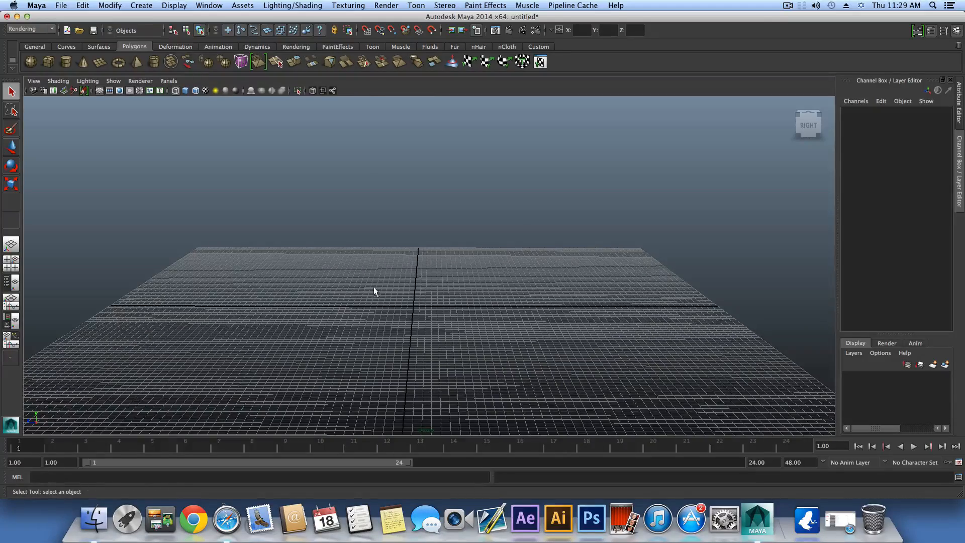
{"action": "middle_click_drag", "start_coordinate": [373, 287], "coordinate": [387, 281], "text": "alt"}
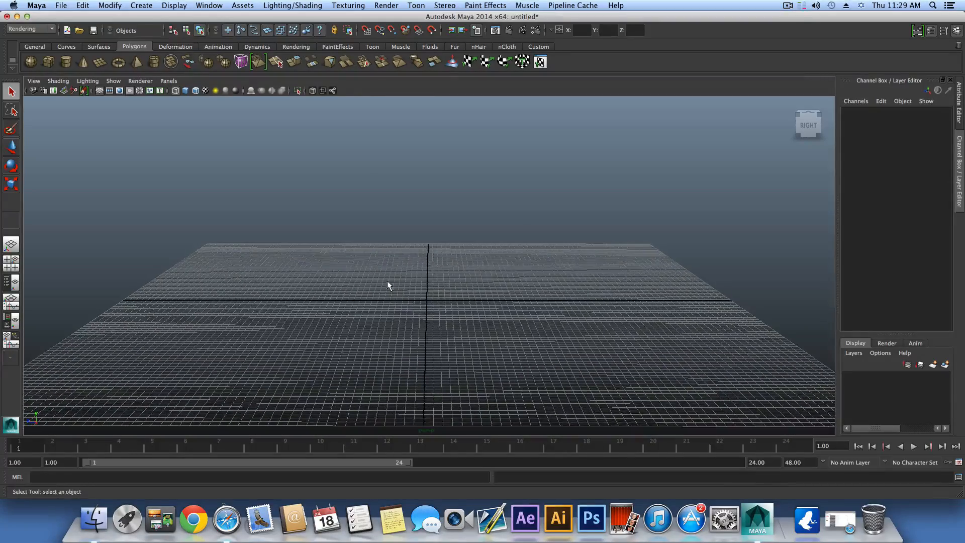
{"action": "middle_click_drag", "start_coordinate": [457, 323], "coordinate": [482, 364], "text": "alt"}
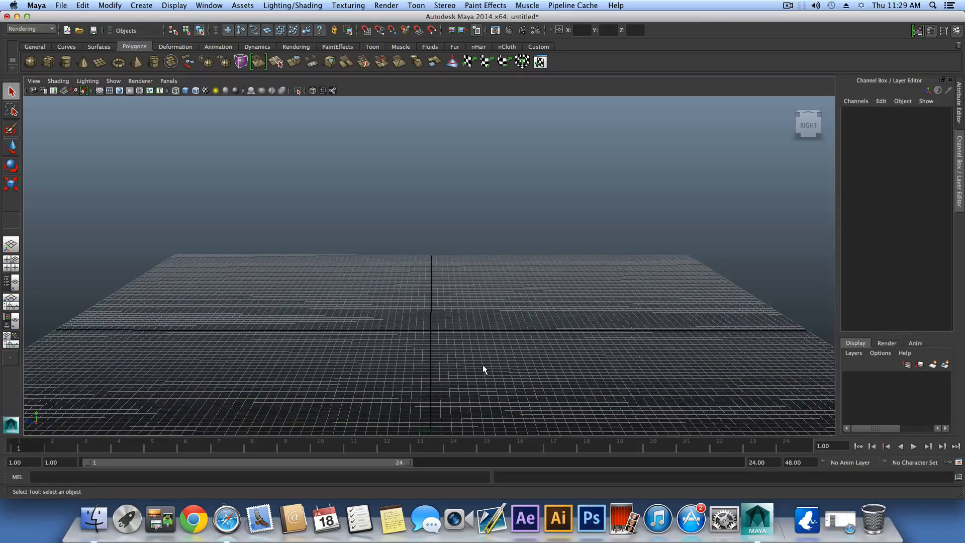
{"action": "left_click_drag", "start_coordinate": [482, 364], "coordinate": [469, 378], "text": "alt"}
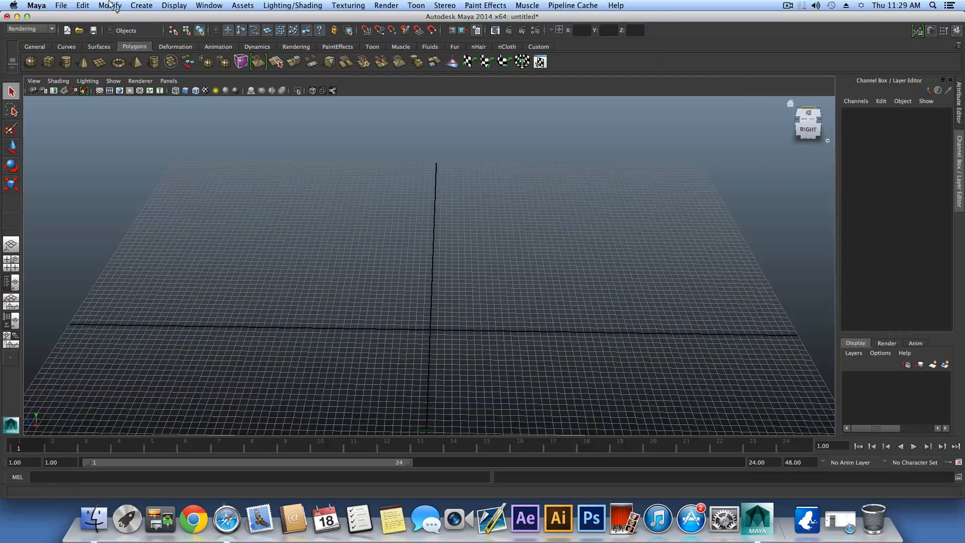
Inspect the ViewCube preferences, the Restore Default Settings option and the general application settings, then cancel the preferences.
{"action": "left_click", "coordinate": [214, 5]}
{"action": "mouse_move", "coordinate": [234, 61]}
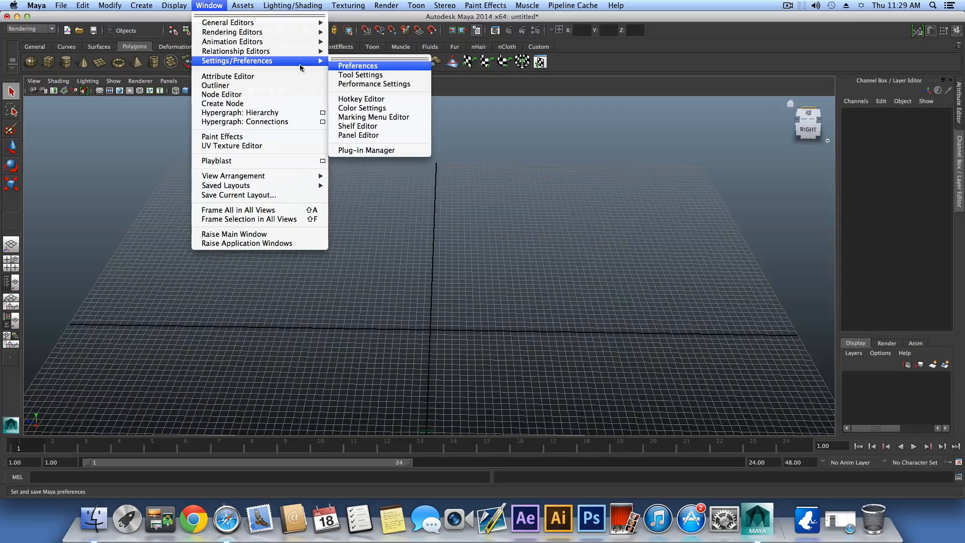
{"action": "left_click", "coordinate": [352, 65]}
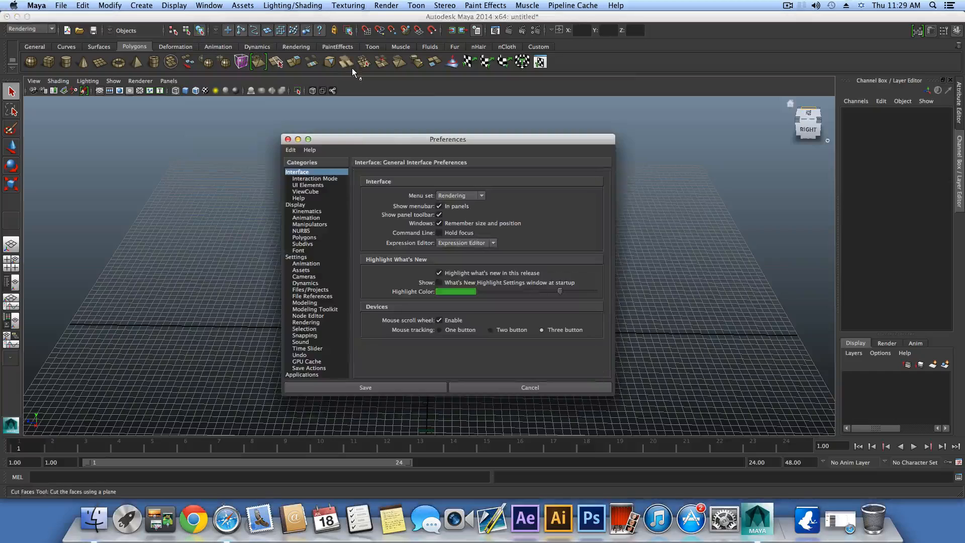
{"action": "left_click", "coordinate": [291, 149]}
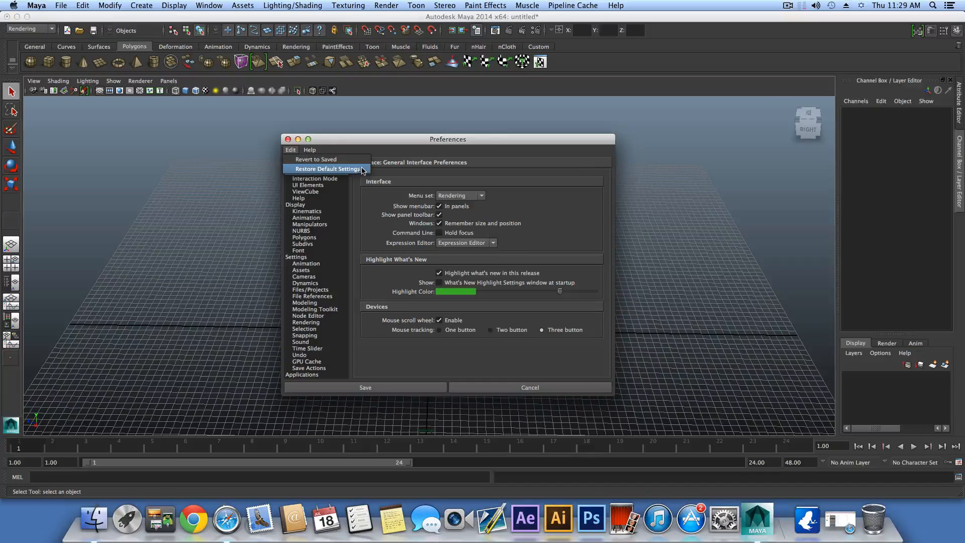
{"action": "left_click", "coordinate": [313, 190]}
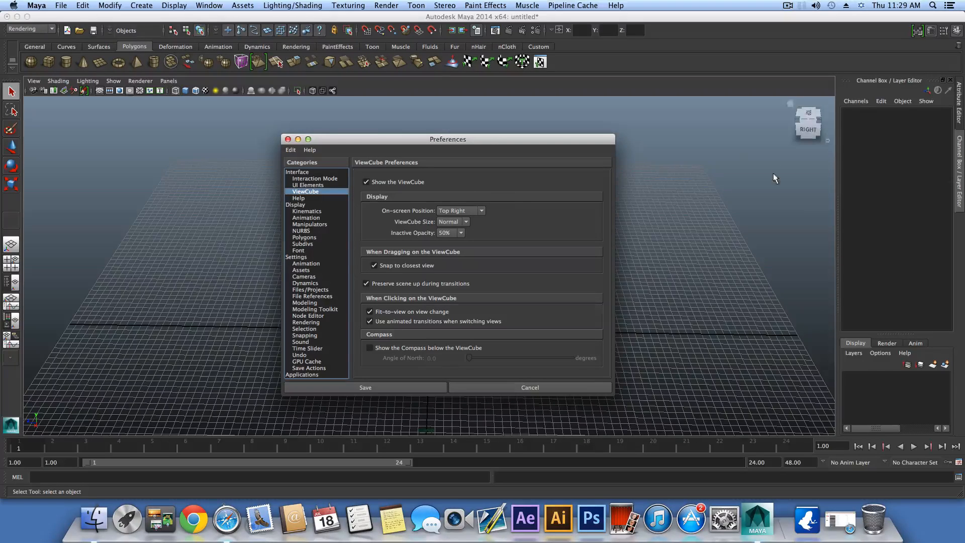
{"action": "left_click", "coordinate": [291, 150]}
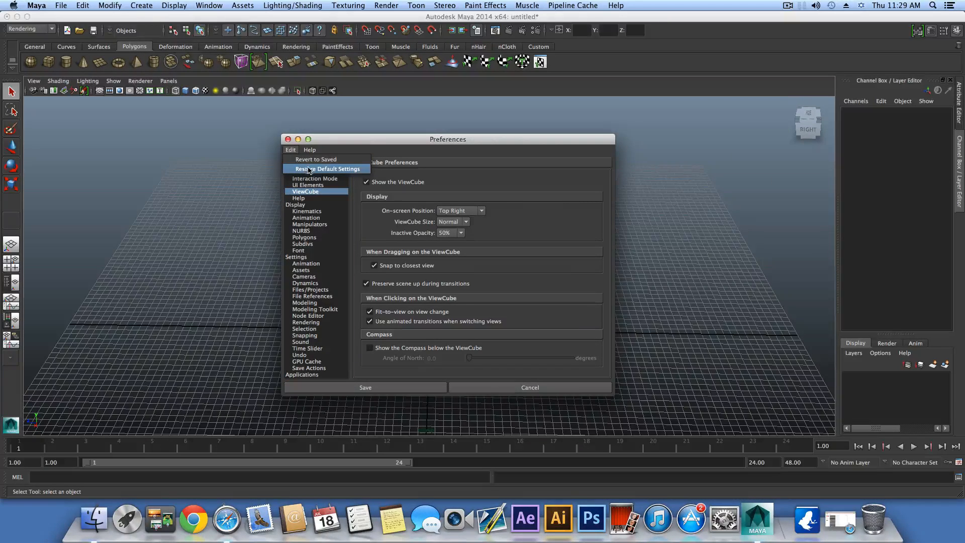
{"action": "left_click", "coordinate": [338, 148]}
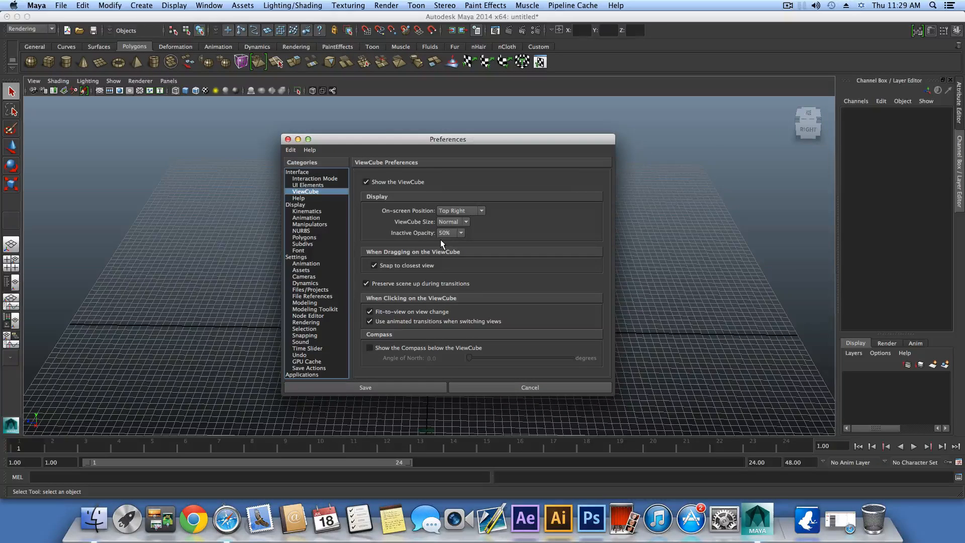
{"action": "left_click", "coordinate": [309, 256]}
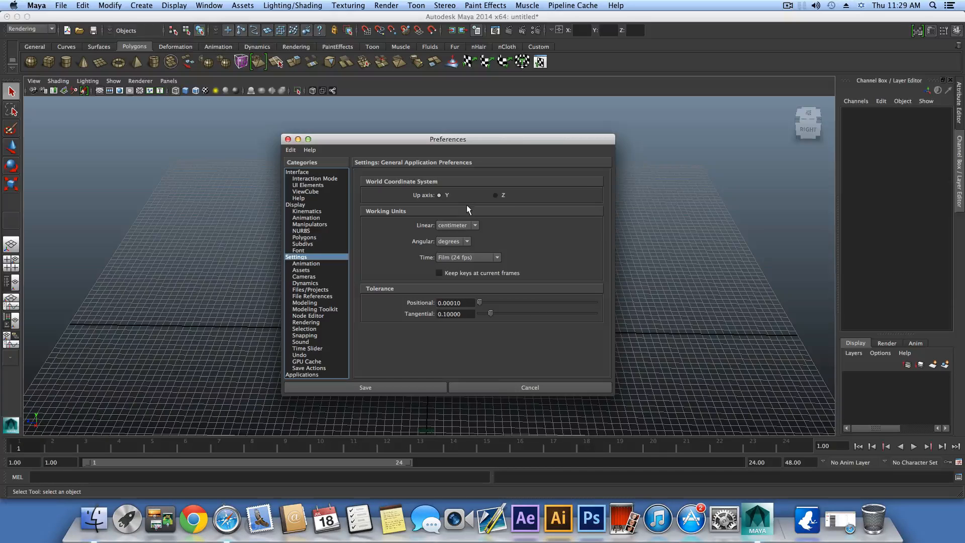
{"action": "left_click", "coordinate": [499, 390]}
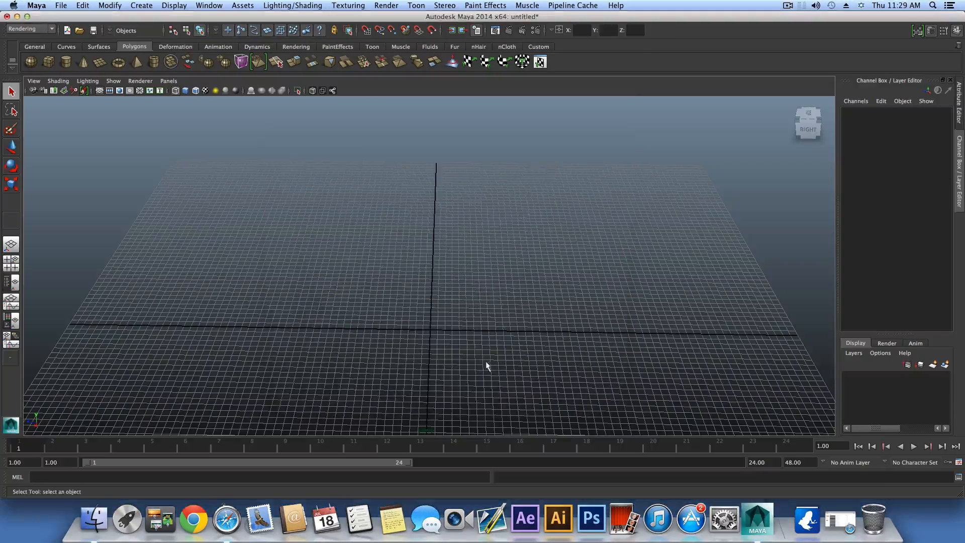
Recheck the grid's size, colour and display settings in Grid Options and close them without changes.
{"action": "left_click", "coordinate": [174, 5]}
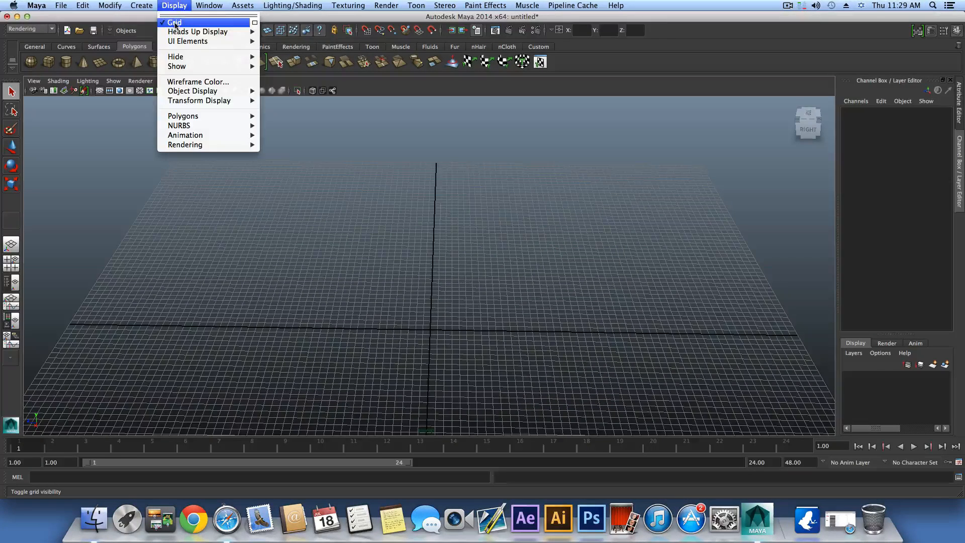
{"action": "left_click", "coordinate": [256, 23]}
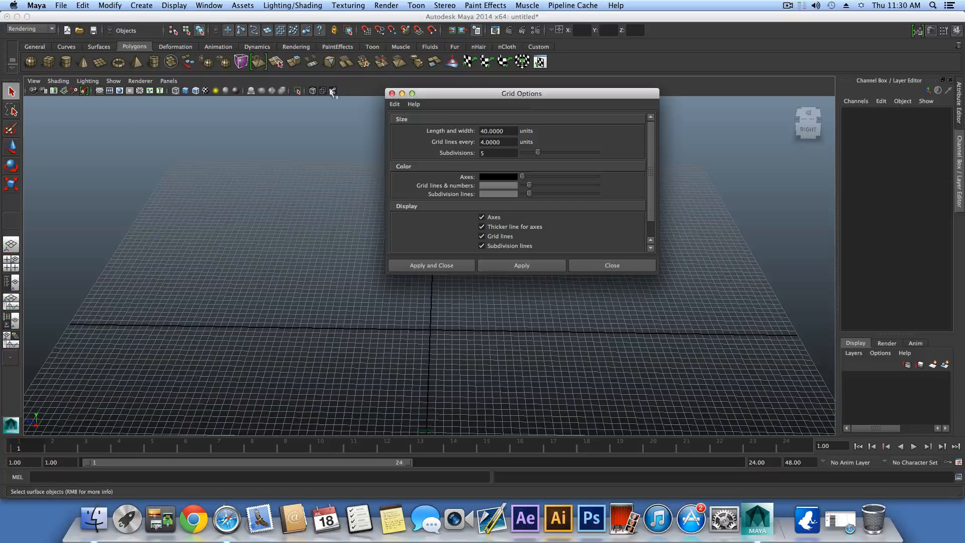
{"action": "left_click", "coordinate": [611, 266]}
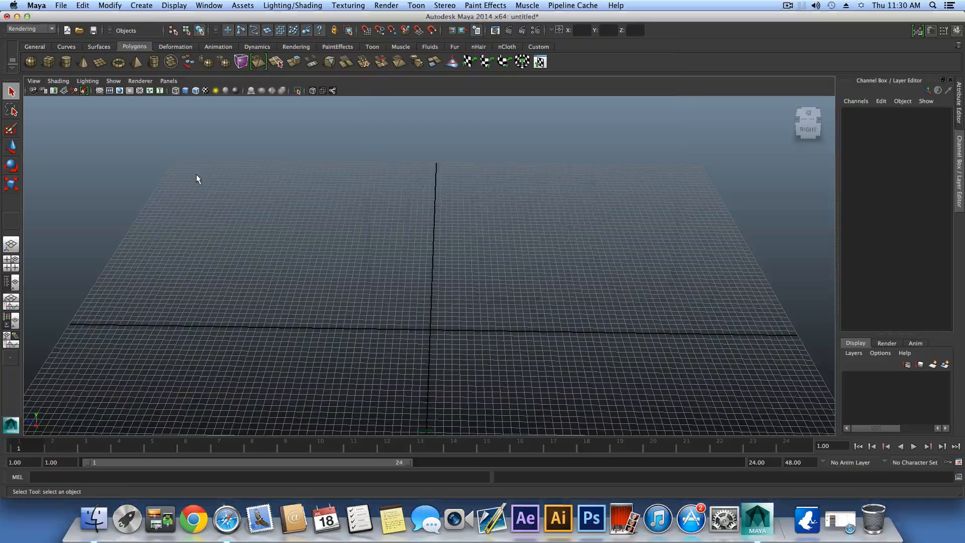
{"action": "left_click_drag", "start_coordinate": [460, 280], "coordinate": [454, 261], "text": "alt"}
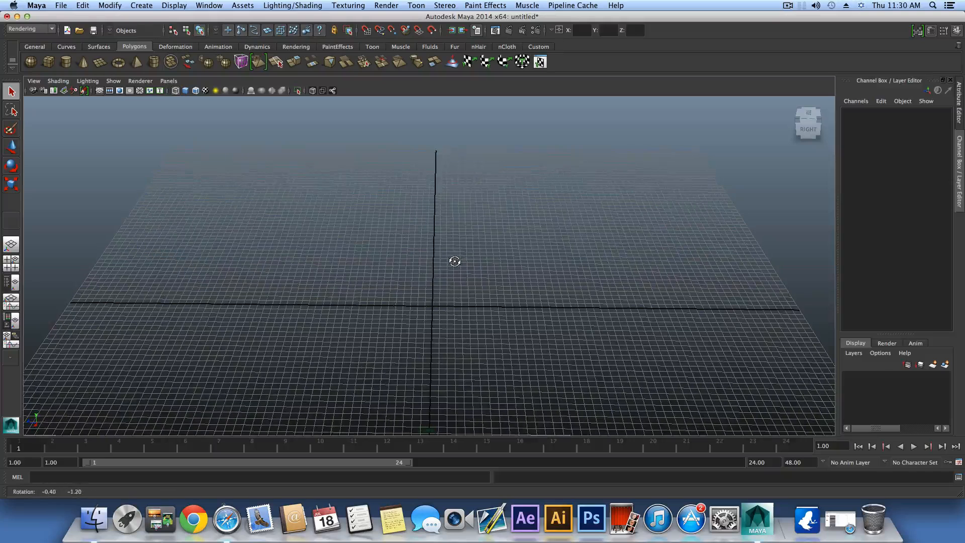
Turn on Smooth Wireframe shading for the perspective view.
{"action": "left_click", "coordinate": [64, 80]}
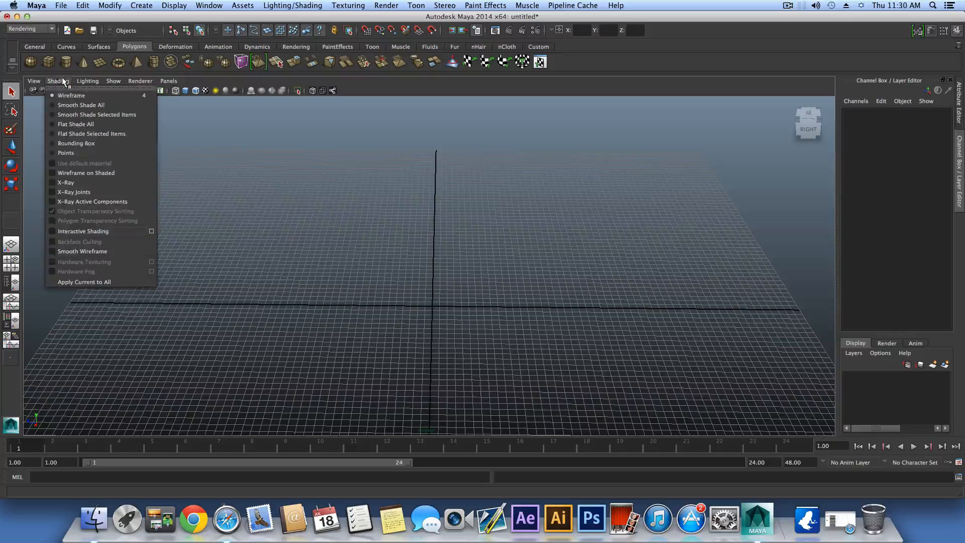
{"action": "left_click", "coordinate": [69, 254]}
{"action": "scroll", "coordinate": [327, 333], "scroll_direction": "down", "scroll_amount": 1}
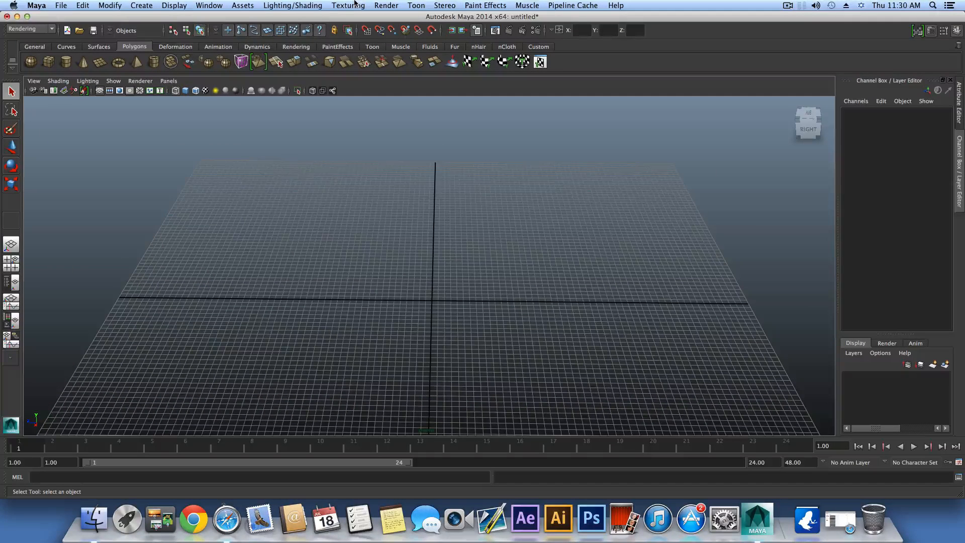
Check the Interactive Creation setting for polygon primitives and look over the object creation commands.
{"action": "left_click", "coordinate": [142, 6]}
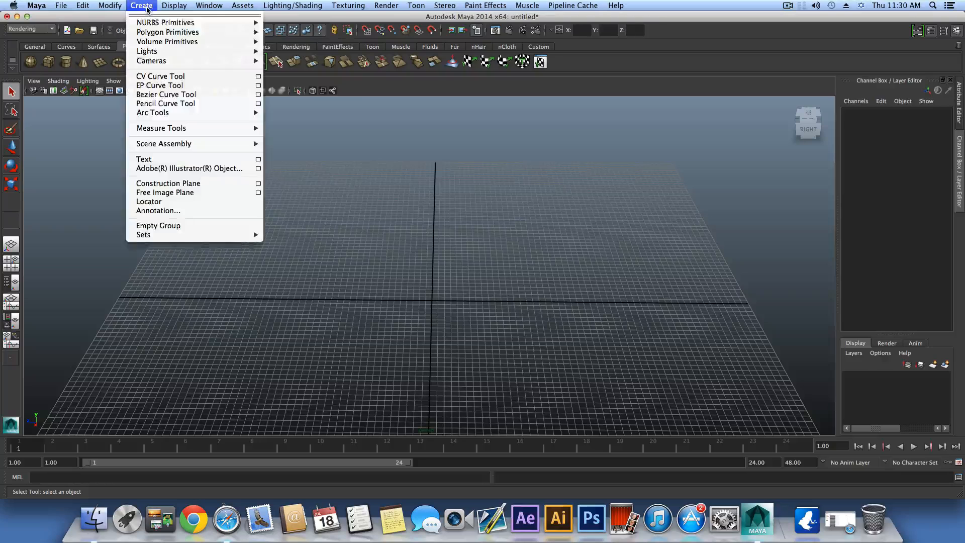
{"action": "mouse_move", "coordinate": [159, 33]}
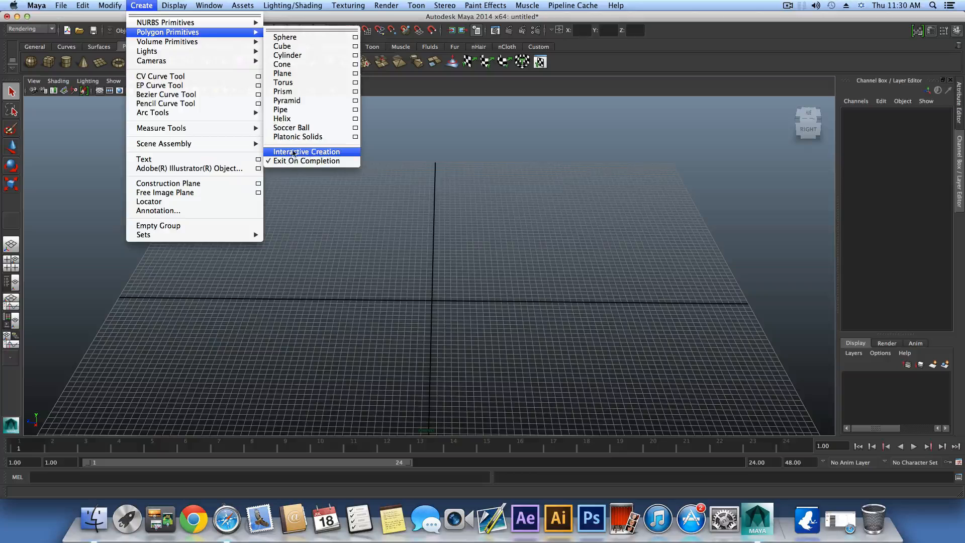
{"action": "left_click", "coordinate": [395, 226]}
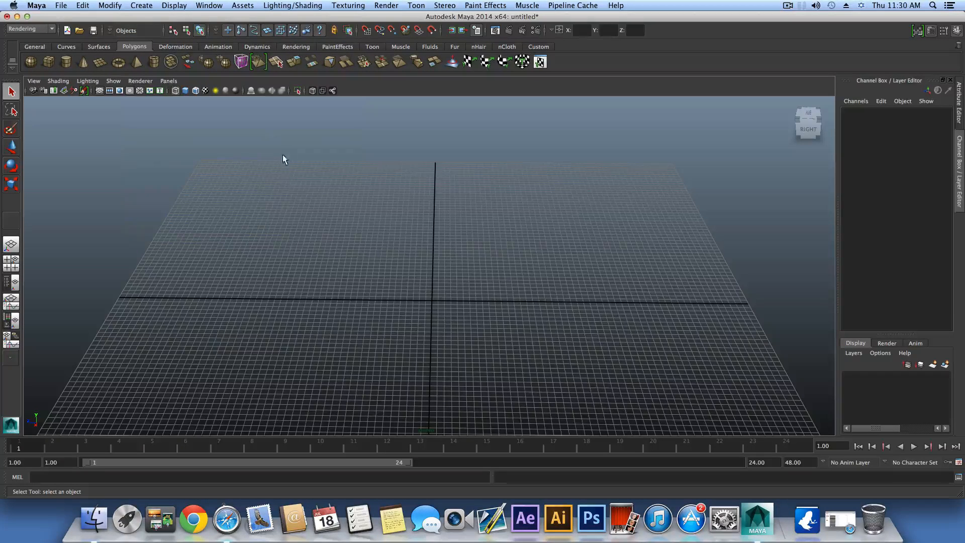
{"action": "left_click", "coordinate": [142, 5]}
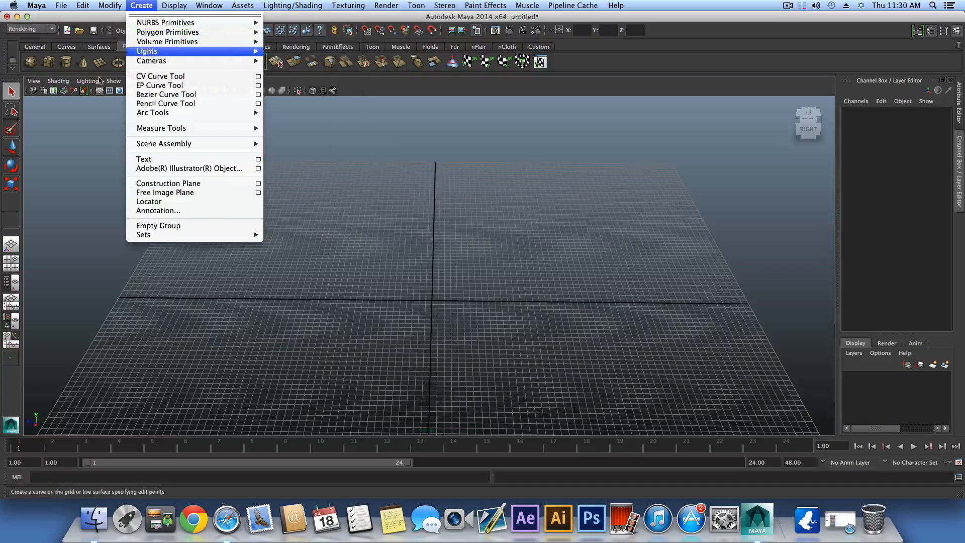
{"action": "left_click", "coordinate": [100, 76]}
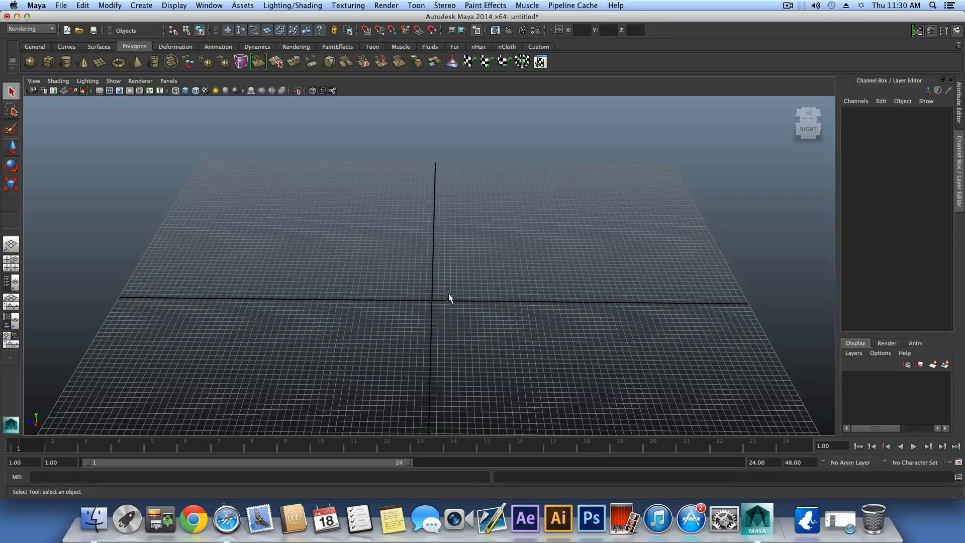
Orient the perspective view to look straight down from the top at an enlarged grid.
{"action": "middle_click_drag", "start_coordinate": [470, 310], "coordinate": [462, 250], "text": "alt"}
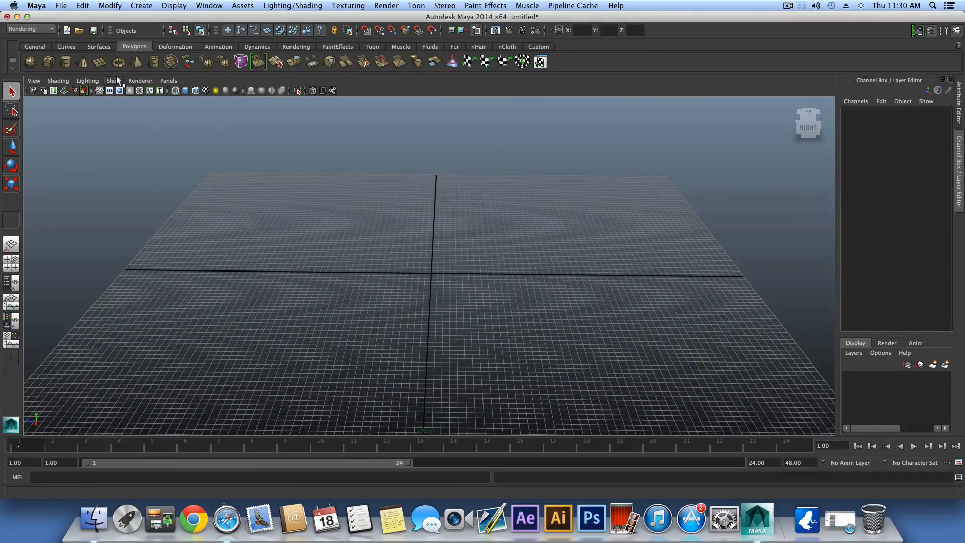
{"action": "left_click_drag", "start_coordinate": [381, 256], "coordinate": [367, 236], "text": "alt"}
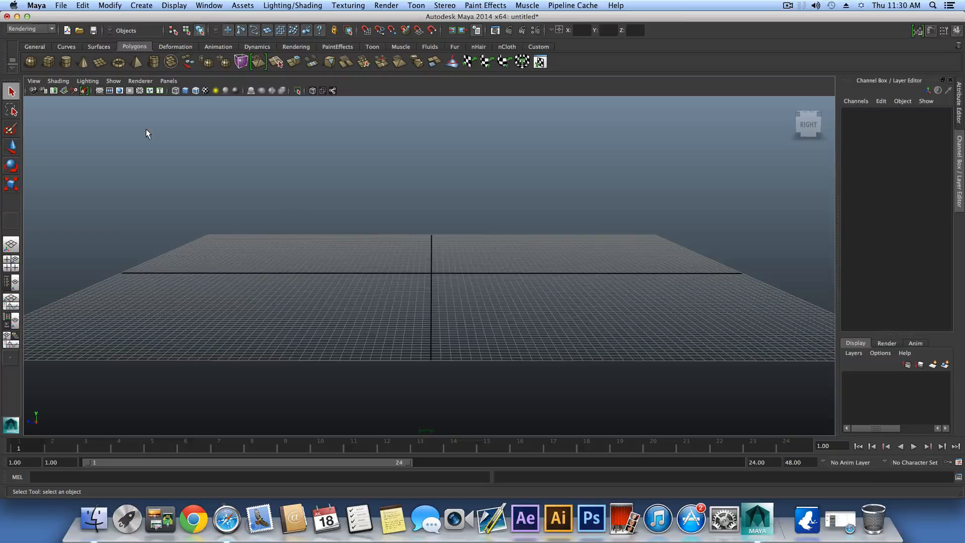
{"action": "left_click", "coordinate": [810, 120]}
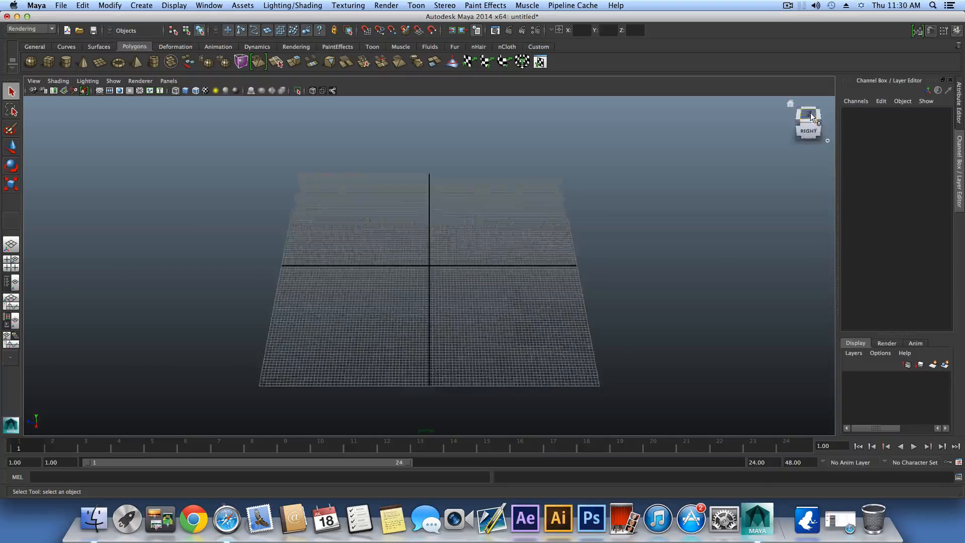
{"action": "left_click", "coordinate": [810, 113]}
{"action": "scroll", "coordinate": [606, 224], "scroll_direction": "up", "scroll_amount": 5}
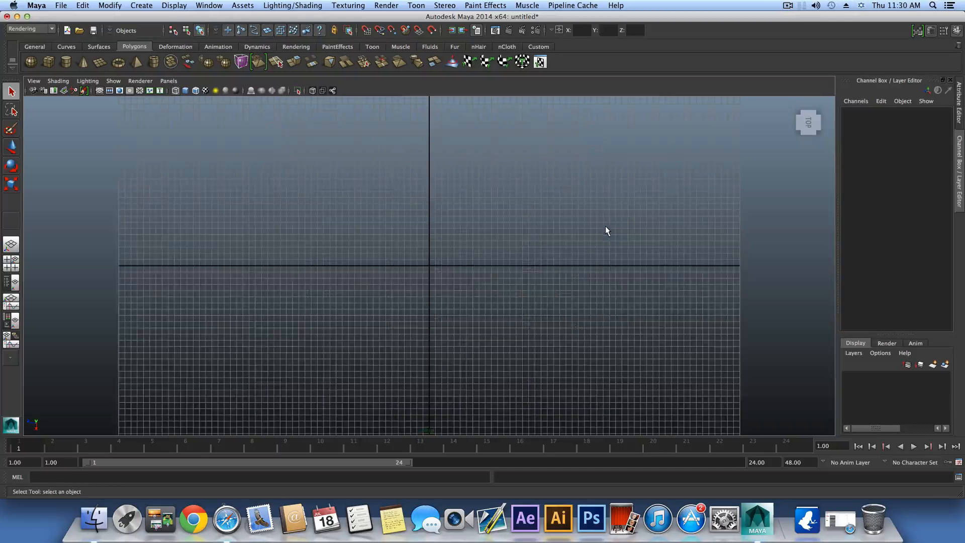
Turn on snapping to grid intersections.
{"action": "scroll", "coordinate": [605, 229], "scroll_direction": "up", "scroll_amount": 2}
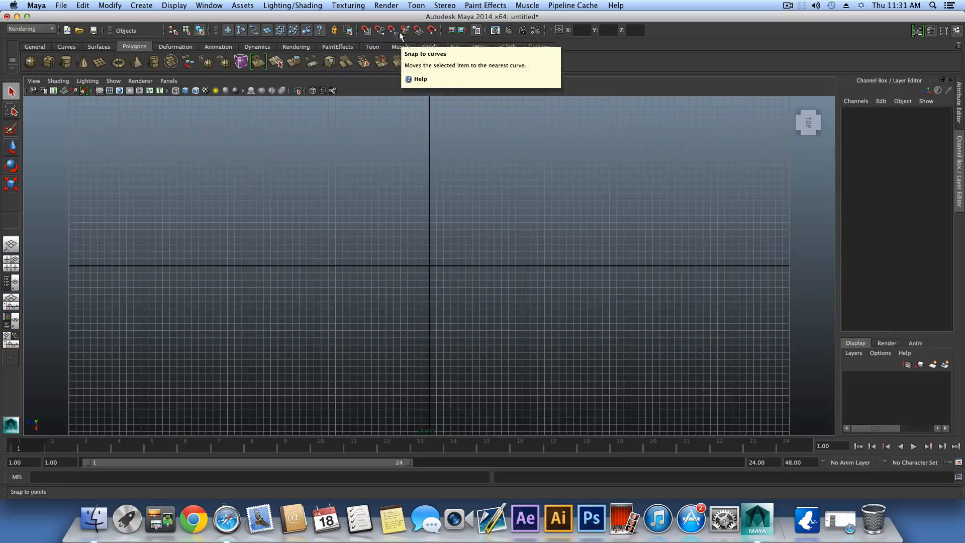
{"action": "left_click", "coordinate": [358, 31]}
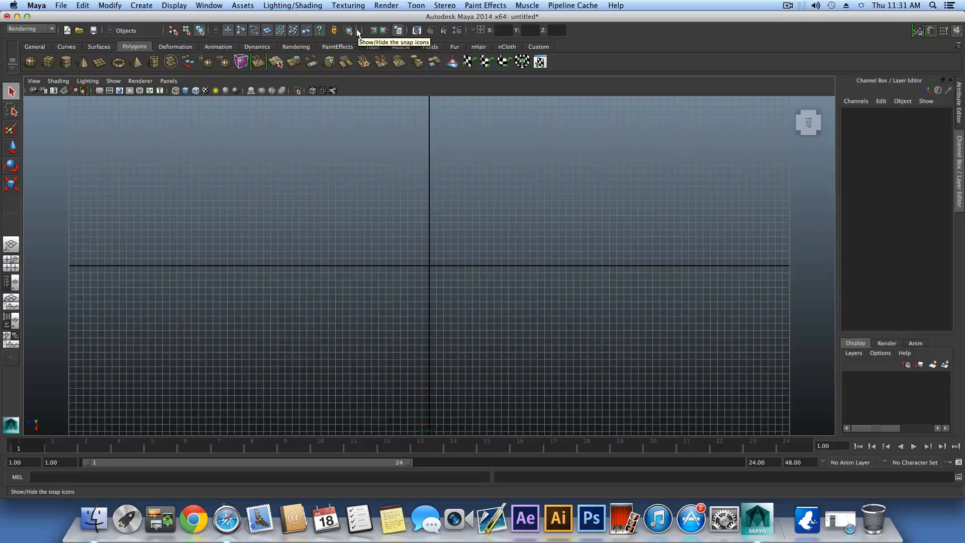
{"action": "left_click", "coordinate": [356, 30]}
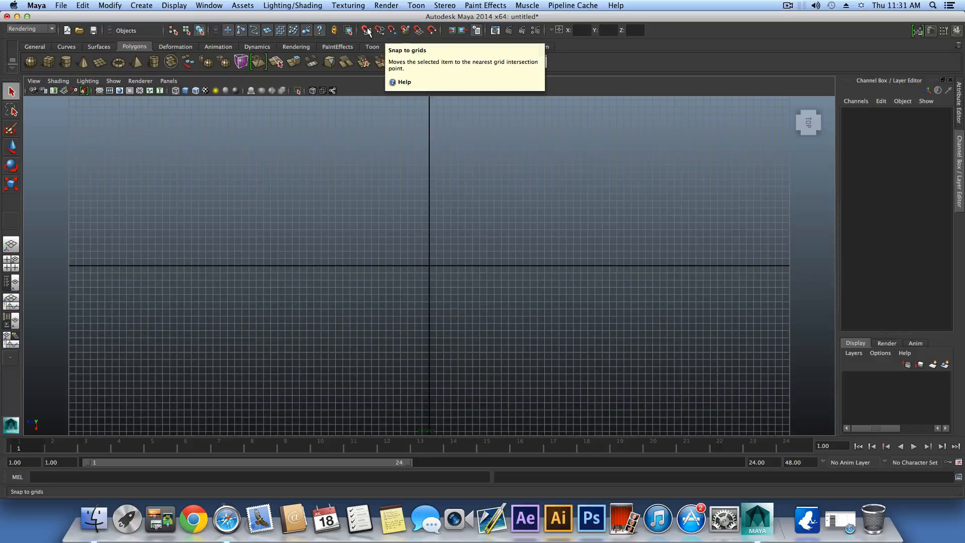
{"action": "left_click", "coordinate": [365, 31]}
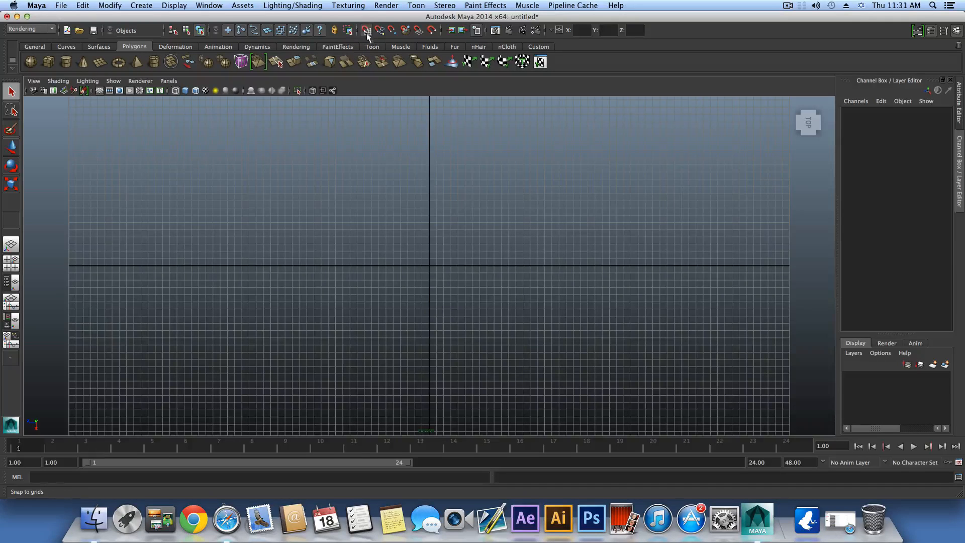
Draw a straight four-point CV curve along the grid's horizontal centre line, spanning from its left edge to its right edge.
{"action": "left_click", "coordinate": [141, 5]}
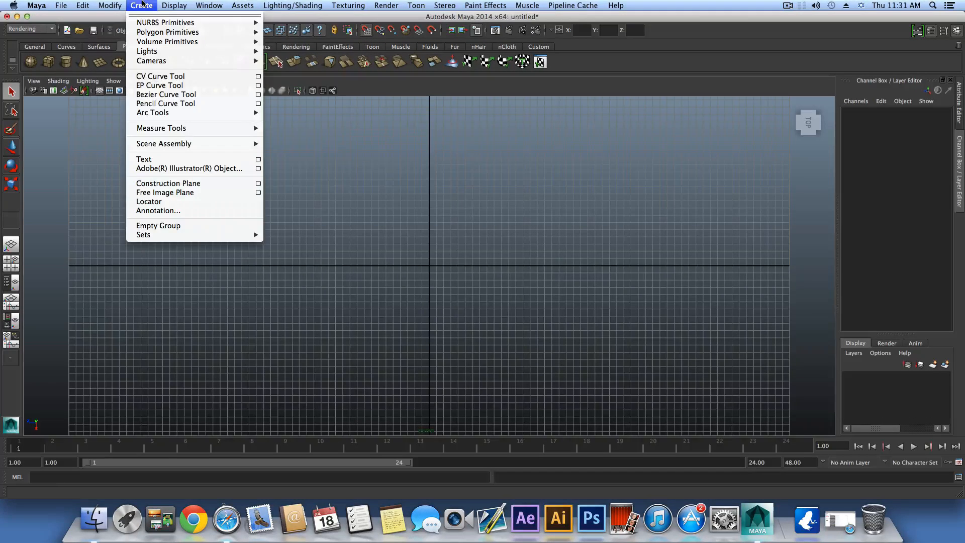
{"action": "left_click", "coordinate": [160, 77]}
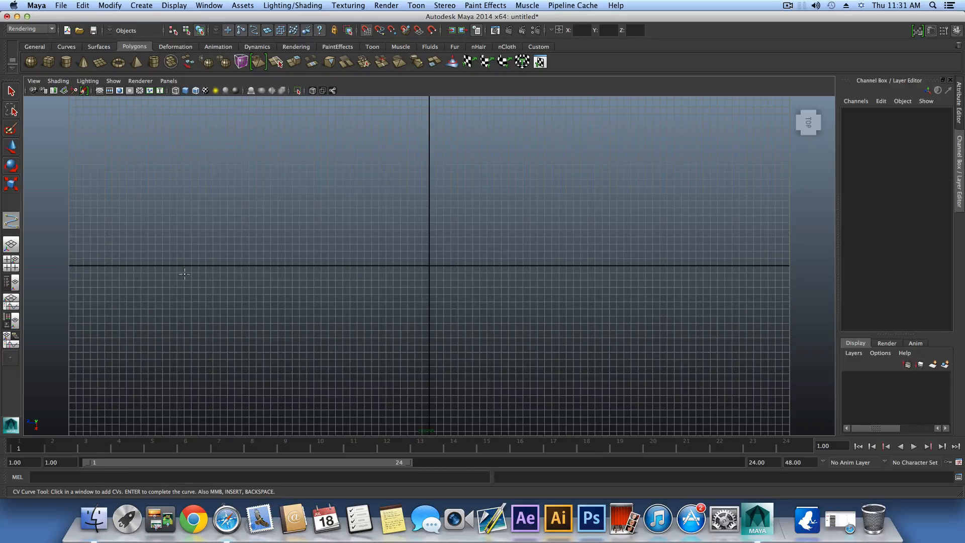
{"action": "left_click", "coordinate": [69, 265]}
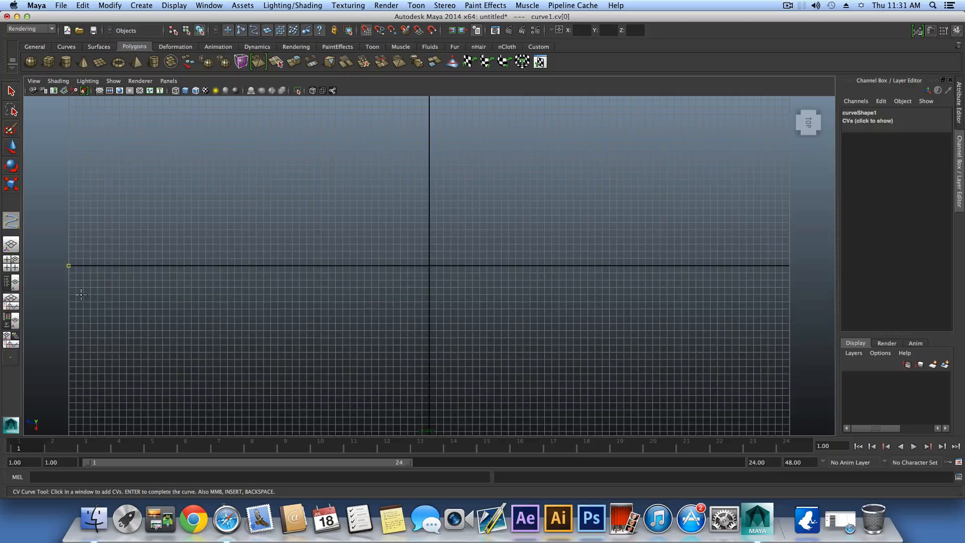
{"action": "left_click", "coordinate": [393, 265]}
{"action": "left_click", "coordinate": [674, 266]}
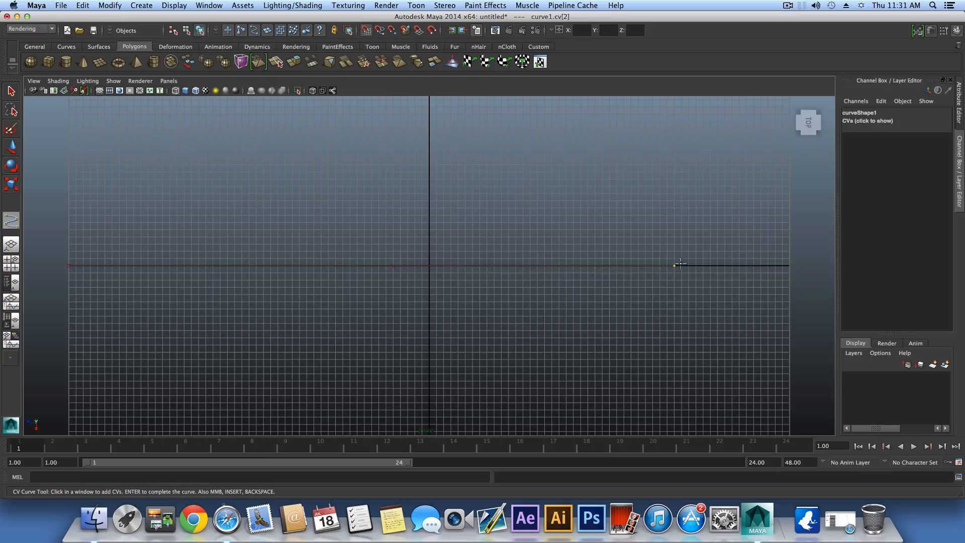
{"action": "left_click", "coordinate": [789, 265]}
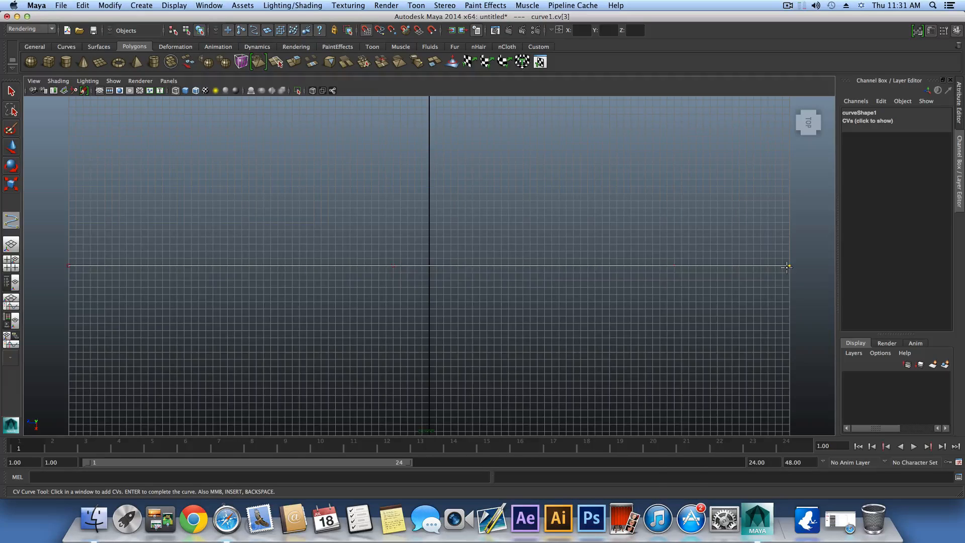
{"action": "key", "text": "q"}
Show the new curve's attributes in the Attribute Editor.
{"action": "scroll", "coordinate": [495, 268], "scroll_direction": "down", "scroll_amount": 3}
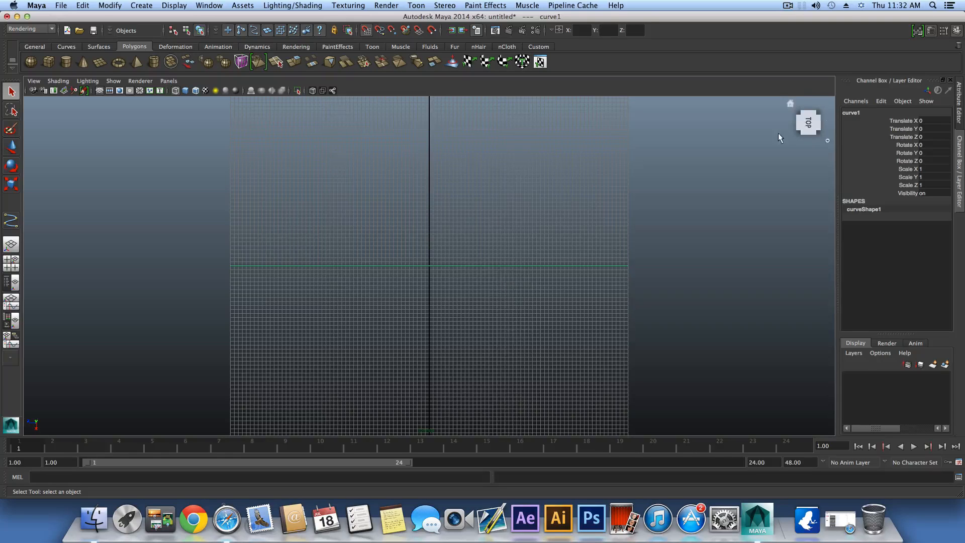
{"action": "left_click", "coordinate": [931, 31]}
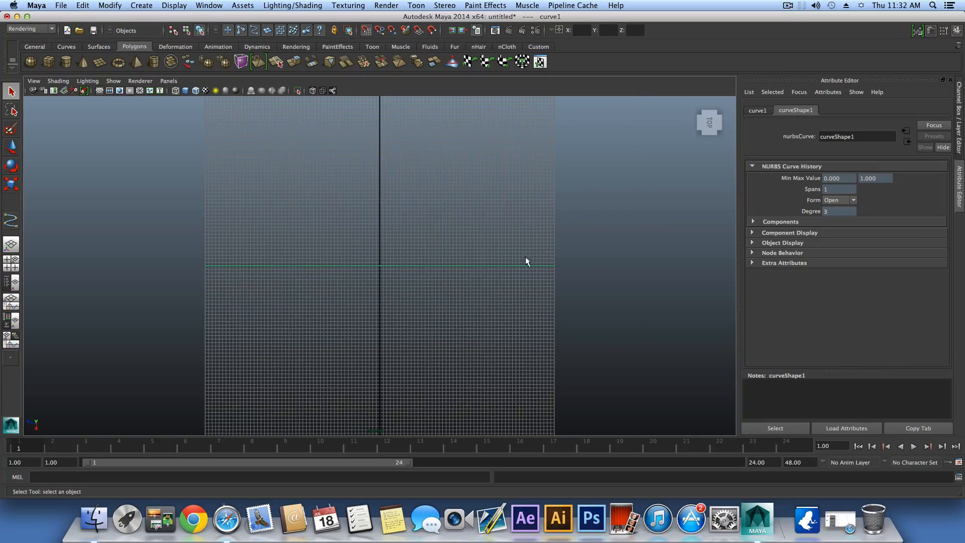
{"action": "left_click_drag", "start_coordinate": [473, 303], "coordinate": [472, 303]}
{"action": "left_click_drag", "start_coordinate": [398, 214], "coordinate": [598, 298]}
{"action": "scroll", "coordinate": [471, 282], "scroll_direction": "up", "scroll_amount": 3}
{"action": "scroll", "coordinate": [471, 282], "scroll_direction": "down", "scroll_amount": 1}
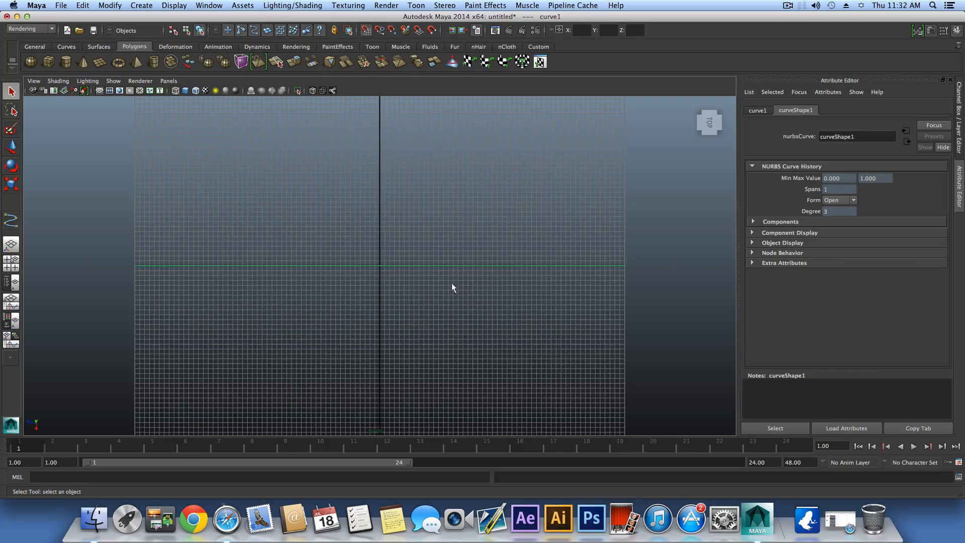
Switch to the Surfaces menu set and reset the Rebuild Curve options to their defaults.
{"action": "left_click", "coordinate": [33, 30]}
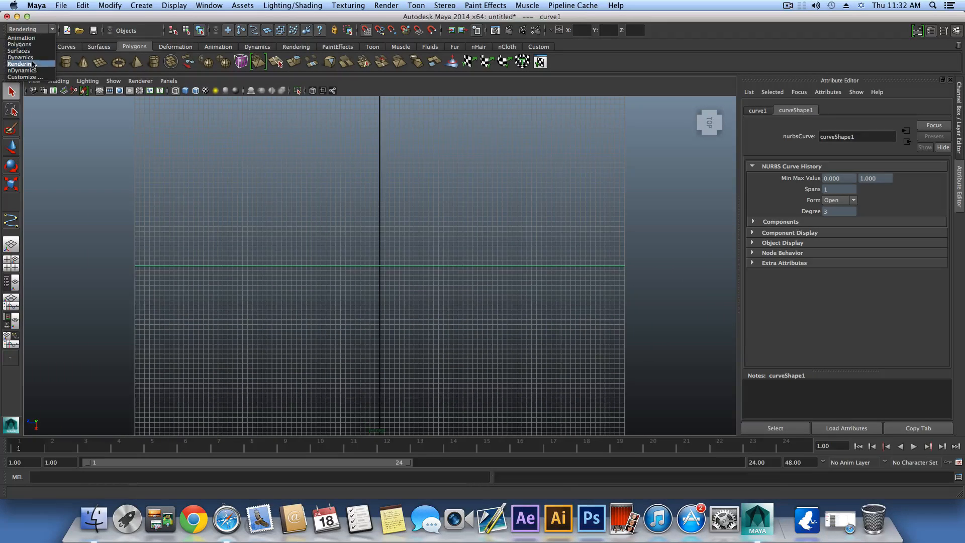
{"action": "left_click", "coordinate": [35, 51]}
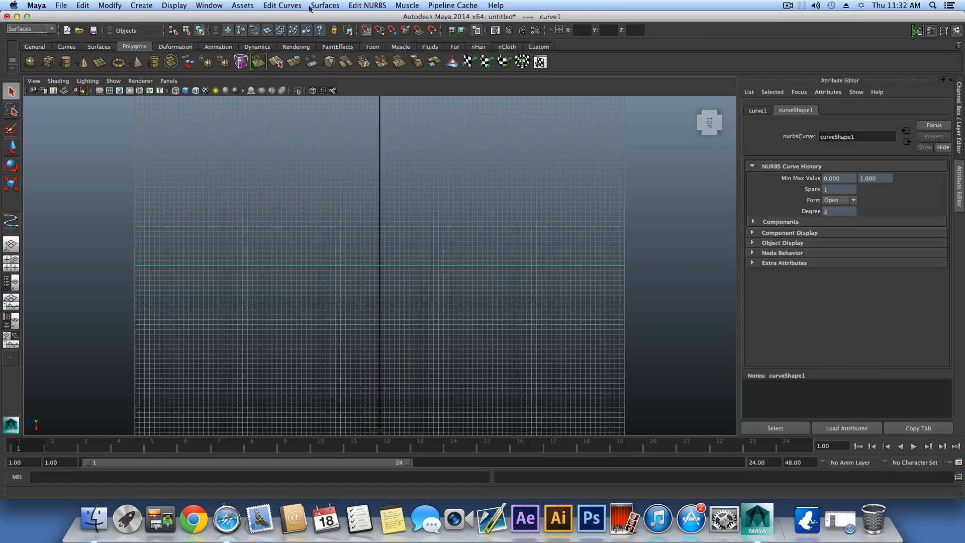
{"action": "left_click", "coordinate": [271, 5]}
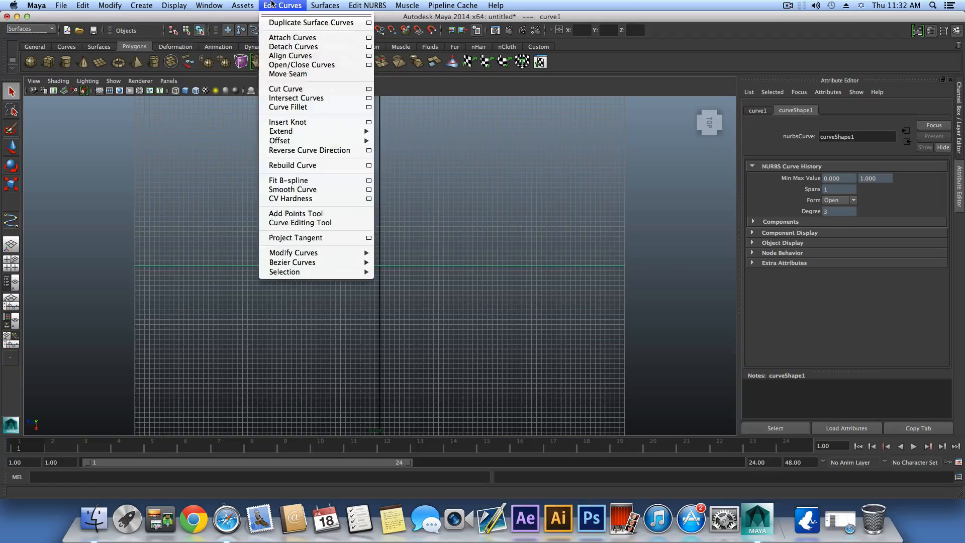
{"action": "left_click", "coordinate": [369, 166]}
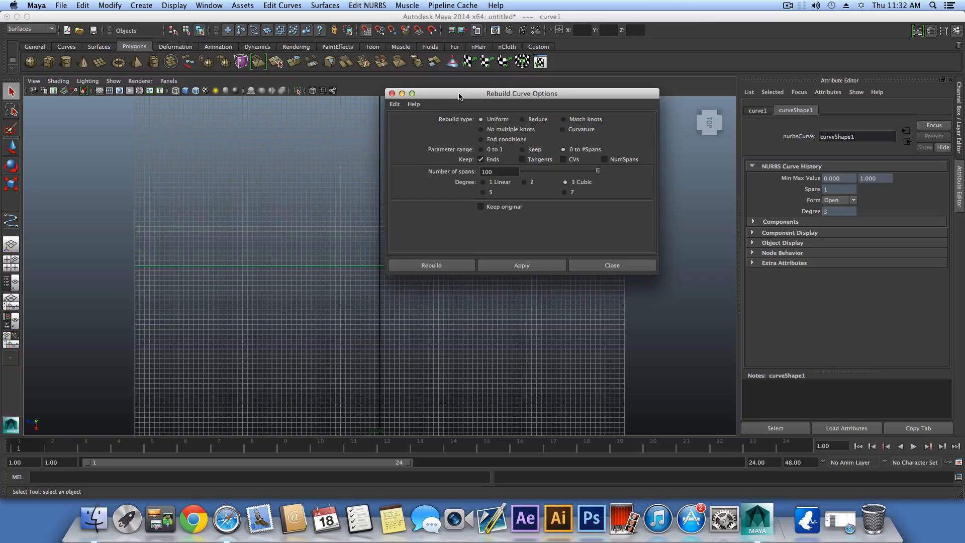
{"action": "left_click_drag", "start_coordinate": [457, 95], "coordinate": [469, 67]}
{"action": "left_click", "coordinate": [405, 75]}
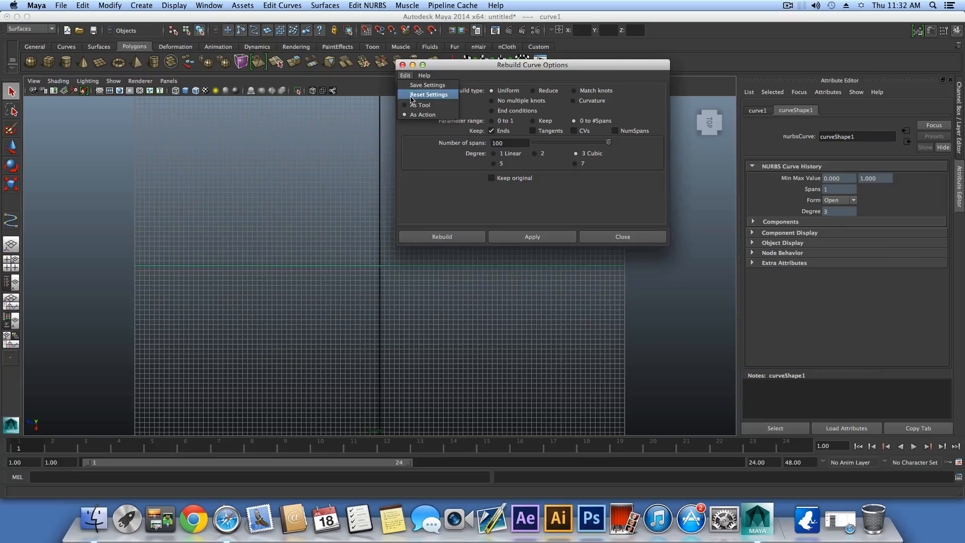
{"action": "left_click", "coordinate": [412, 95]}
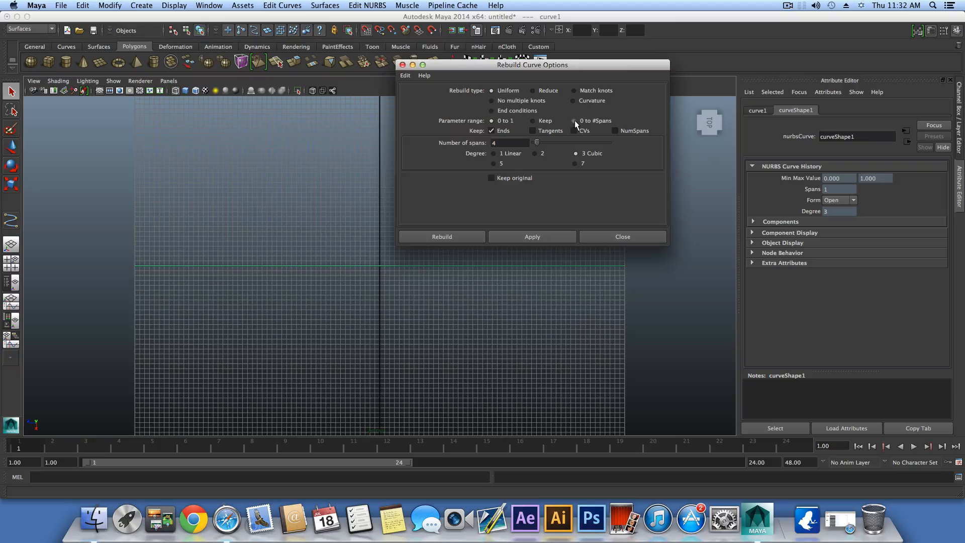
Rebuild the curve with 100 spans, degree 1 Linear and a parameter range of 0 to #Spans.
{"action": "left_click_drag", "start_coordinate": [502, 143], "coordinate": [477, 144]}
{"action": "left_click", "coordinate": [557, 236]}
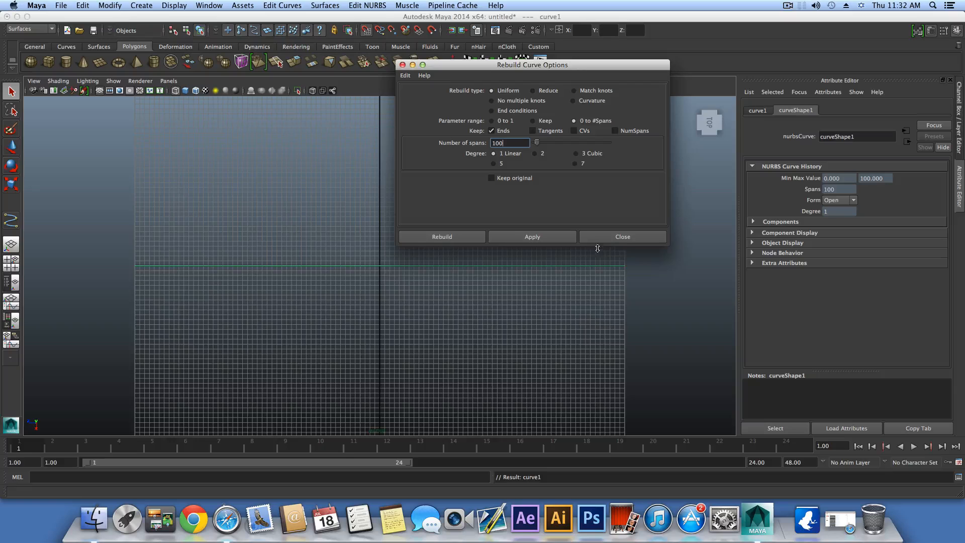
{"action": "left_click", "coordinate": [622, 237]}
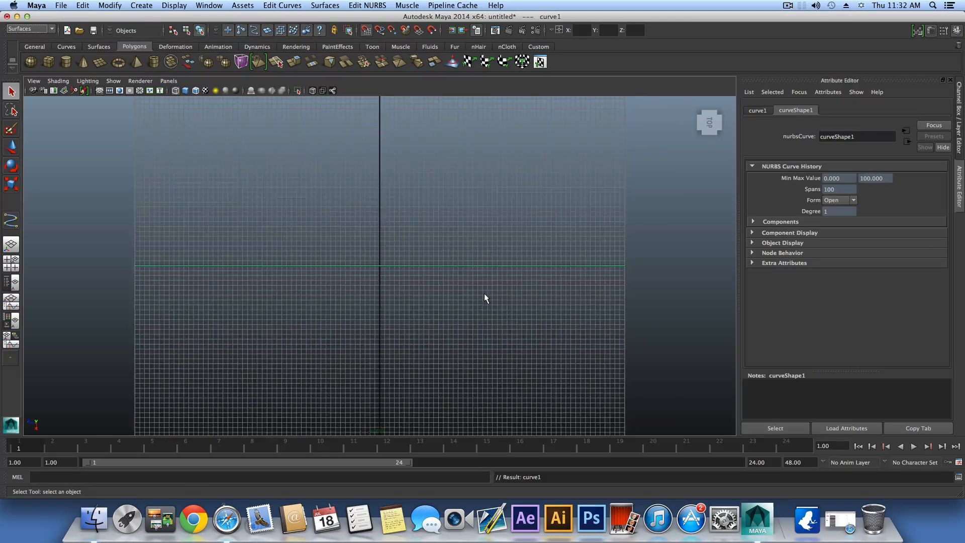
Switch the curve to Control Vertex component mode.
{"action": "scroll", "coordinate": [484, 296], "scroll_direction": "up", "scroll_amount": 1}
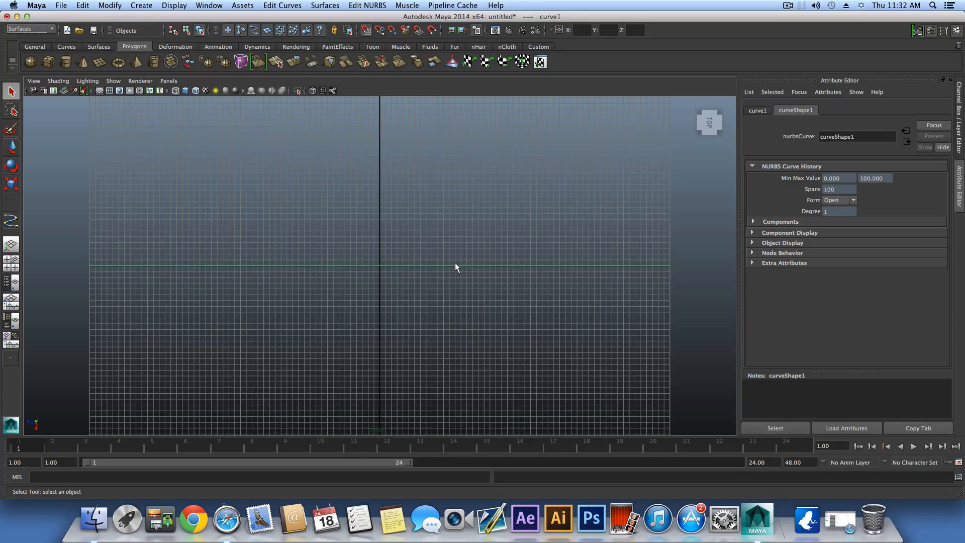
{"action": "right_click_drag", "start_coordinate": [455, 263], "coordinate": [402, 264]}
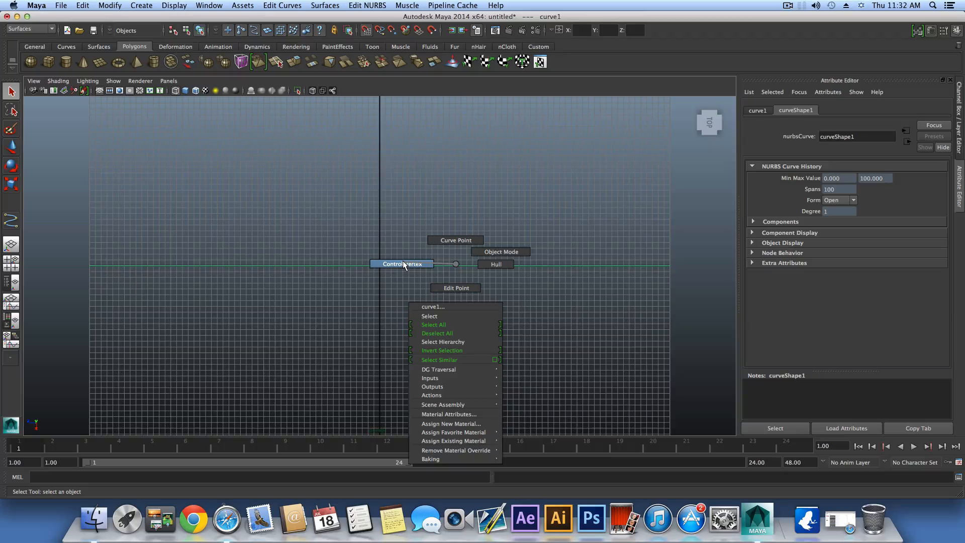
{"action": "right_click_drag", "start_coordinate": [403, 261], "coordinate": [402, 261]}
{"action": "scroll", "coordinate": [557, 300], "scroll_direction": "up", "scroll_amount": 4}
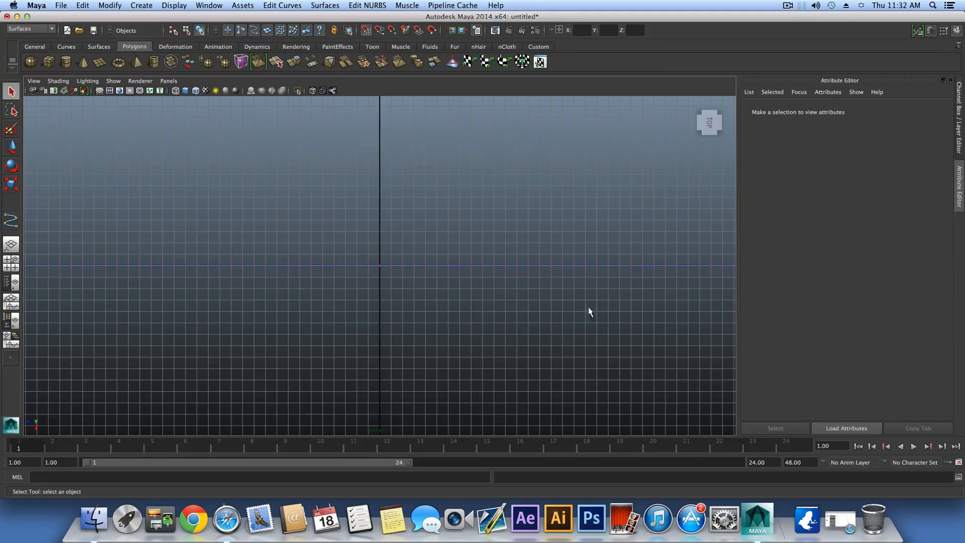
Examine how the control vertices line up with the grid along the curve, ending at its left end.
{"action": "middle_click_drag", "start_coordinate": [588, 308], "coordinate": [319, 269], "text": "alt"}
{"action": "middle_click_drag", "start_coordinate": [427, 280], "coordinate": [528, 289], "text": "alt"}
{"action": "scroll", "coordinate": [388, 276], "scroll_direction": "down", "scroll_amount": 2}
{"action": "middle_click_drag", "start_coordinate": [377, 276], "coordinate": [523, 291], "text": "alt"}
{"action": "scroll", "coordinate": [426, 283], "scroll_direction": "down", "scroll_amount": 3}
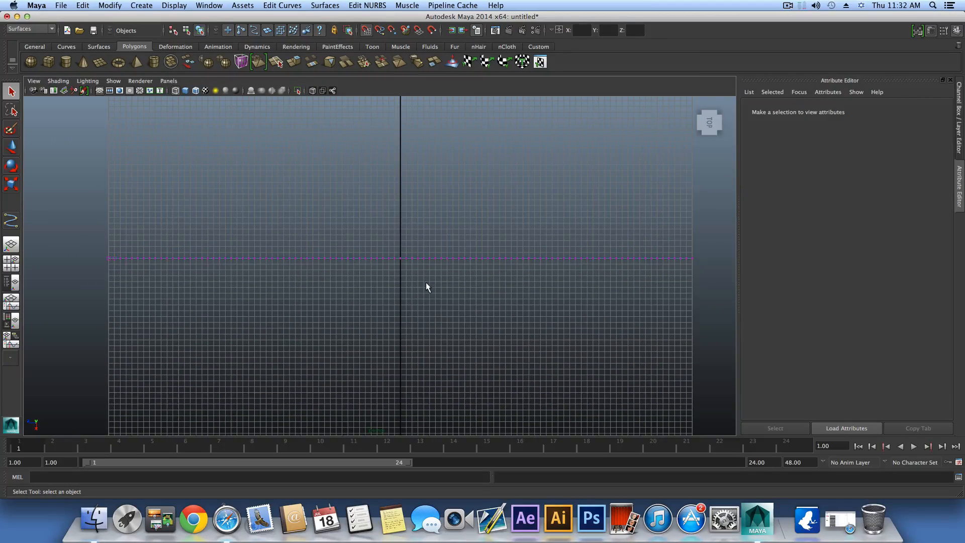
{"action": "middle_click_drag", "start_coordinate": [195, 291], "coordinate": [378, 286], "text": "alt"}
{"action": "scroll", "coordinate": [383, 314], "scroll_direction": "up", "scroll_amount": 8}
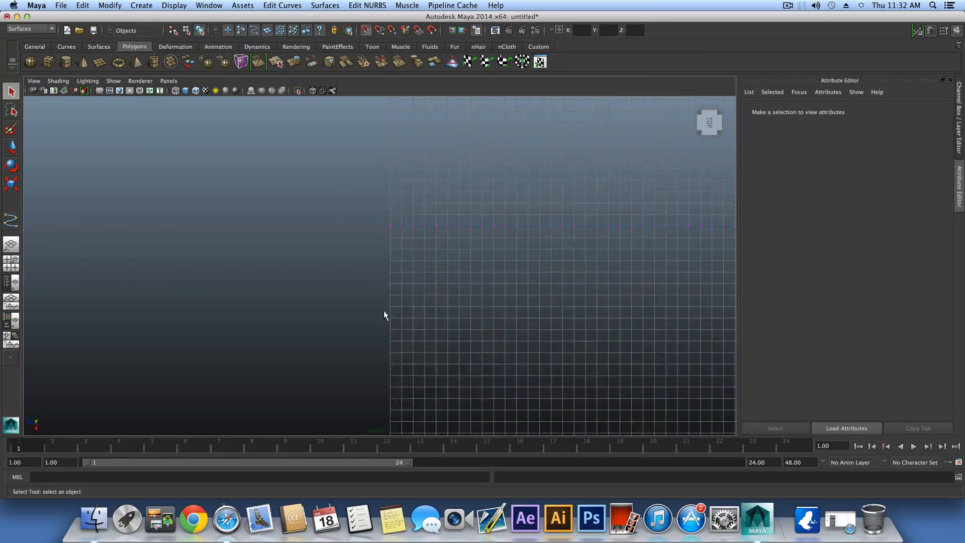
{"action": "middle_click_drag", "start_coordinate": [437, 216], "coordinate": [418, 299], "text": "alt"}
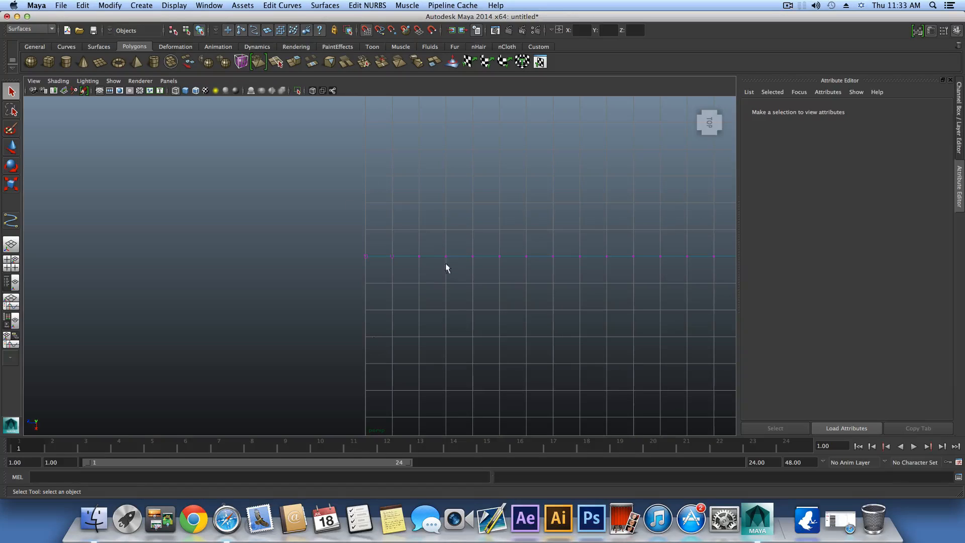
{"action": "middle_click_drag", "start_coordinate": [522, 276], "coordinate": [385, 269], "text": "alt"}
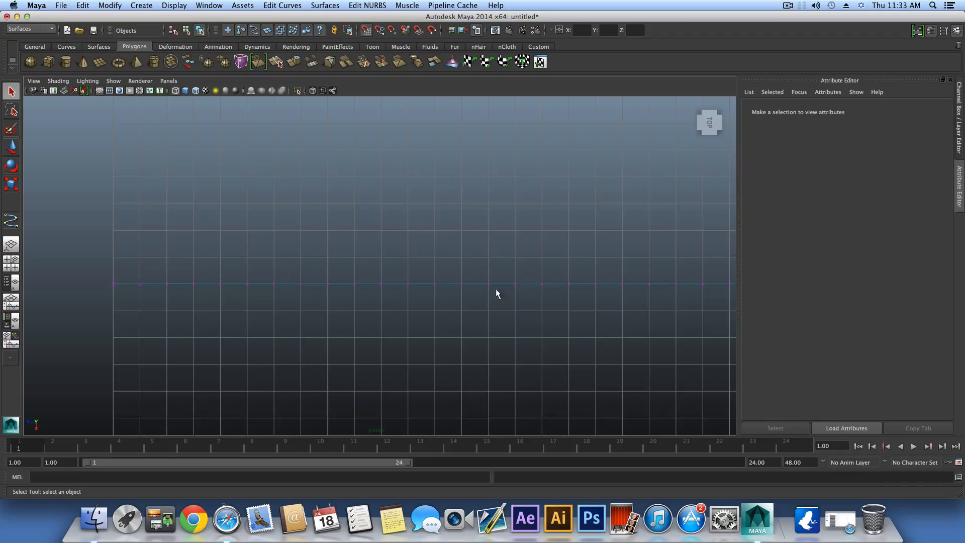
{"action": "right_click_drag", "start_coordinate": [496, 290], "coordinate": [141, 299], "text": "alt"}
{"action": "middle_click_drag", "start_coordinate": [137, 300], "coordinate": [303, 283], "text": "alt"}
{"action": "middle_click_drag", "start_coordinate": [241, 282], "coordinate": [121, 283], "text": "alt"}
{"action": "right_click_drag", "start_coordinate": [259, 297], "coordinate": [422, 301], "text": "alt"}
{"action": "middle_click_drag", "start_coordinate": [280, 297], "coordinate": [506, 304], "text": "alt"}
{"action": "middle_click_drag", "start_coordinate": [318, 314], "coordinate": [365, 323], "text": "alt"}
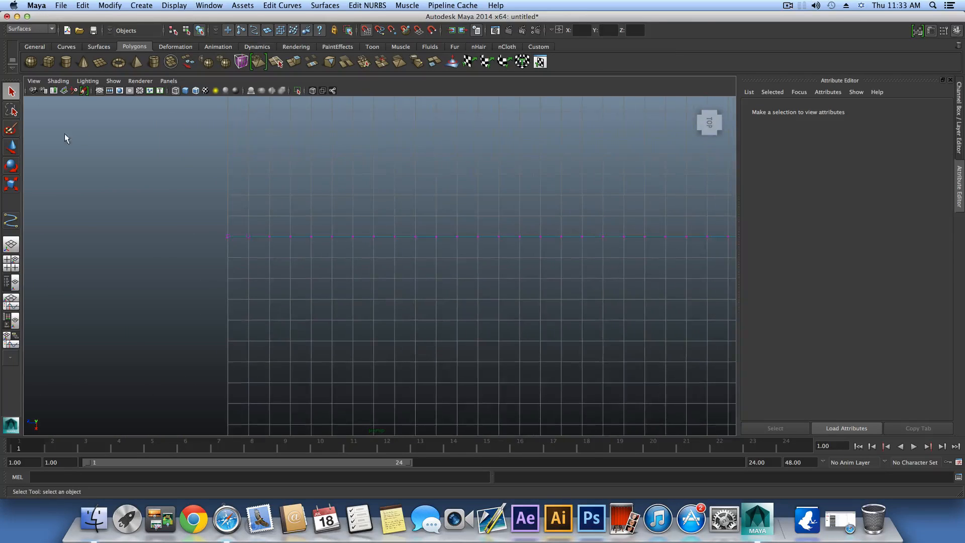
Lasso-select every second control vertex along the whole curve, starting with the second vertex from its left end.
{"action": "left_click", "coordinate": [11, 110]}
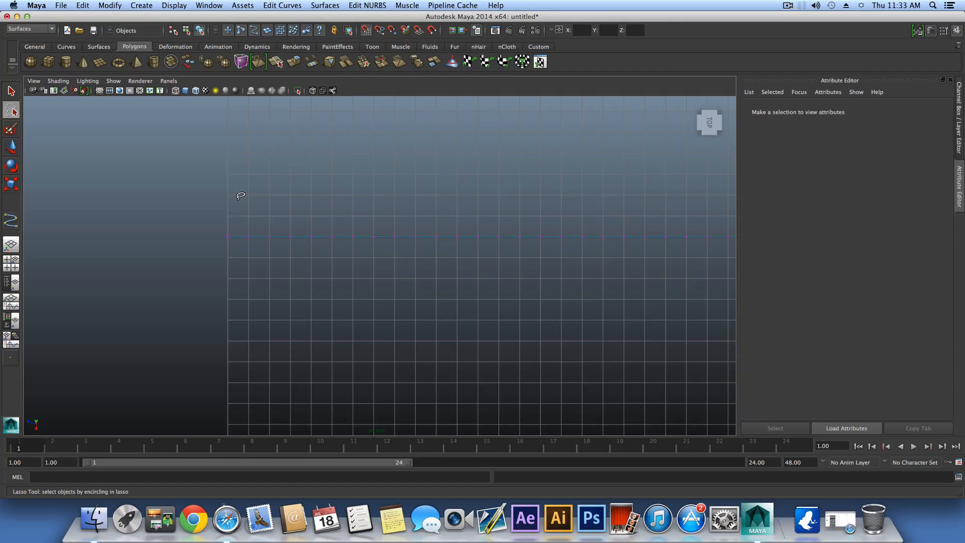
{"action": "mouse_move", "coordinate": [239, 199]}
{"action": "left_mouse_down"}
{"action": "mouse_move", "coordinate": [253, 261]}
{"action": "mouse_move", "coordinate": [253, 227]}
{"action": "mouse_move", "coordinate": [271, 210]}
{"action": "mouse_move", "coordinate": [283, 238]}
{"action": "mouse_move", "coordinate": [321, 232]}
{"action": "mouse_move", "coordinate": [335, 242]}
{"action": "mouse_move", "coordinate": [359, 227]}
{"action": "mouse_move", "coordinate": [441, 242]}
{"action": "mouse_move", "coordinate": [470, 227]}
{"action": "mouse_move", "coordinate": [491, 250]}
{"action": "mouse_move", "coordinate": [517, 219]}
{"action": "mouse_move", "coordinate": [543, 248]}
{"action": "mouse_move", "coordinate": [562, 222]}
{"action": "mouse_move", "coordinate": [585, 246]}
{"action": "mouse_move", "coordinate": [599, 221]}
{"action": "mouse_move", "coordinate": [626, 239]}
{"action": "mouse_move", "coordinate": [636, 221]}
{"action": "mouse_move", "coordinate": [660, 246]}
{"action": "mouse_move", "coordinate": [689, 219]}
{"action": "mouse_move", "coordinate": [707, 246]}
{"action": "mouse_move", "coordinate": [709, 215]}
{"action": "left_mouse_up"}
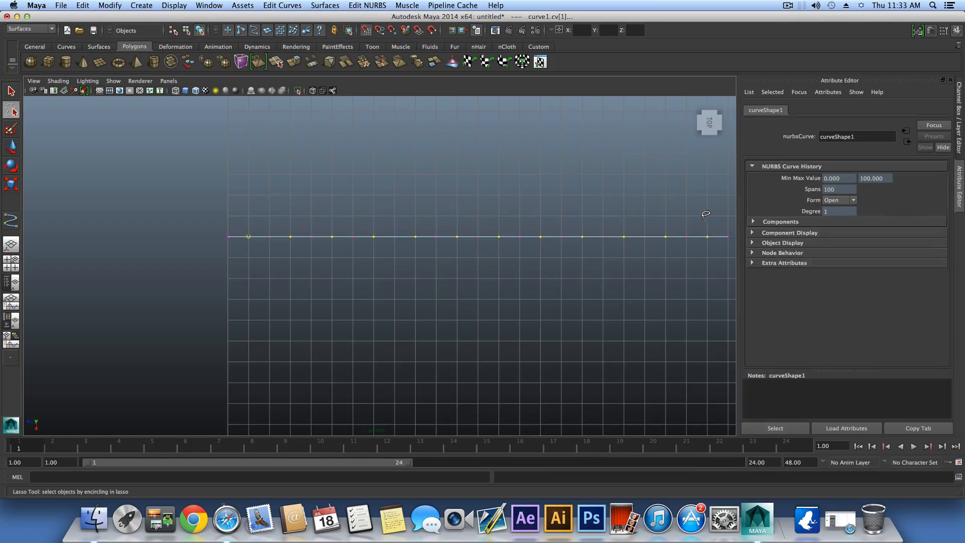
{"action": "mouse_move", "coordinate": [588, 282]}
{"action": "middle_mouse_down", "text": "alt"}
{"action": "mouse_move", "coordinate": [312, 295]}
{"action": "mouse_move", "coordinate": [383, 287]}
{"action": "mouse_move", "coordinate": [343, 276]}
{"action": "middle_mouse_up", "text": "alt"}
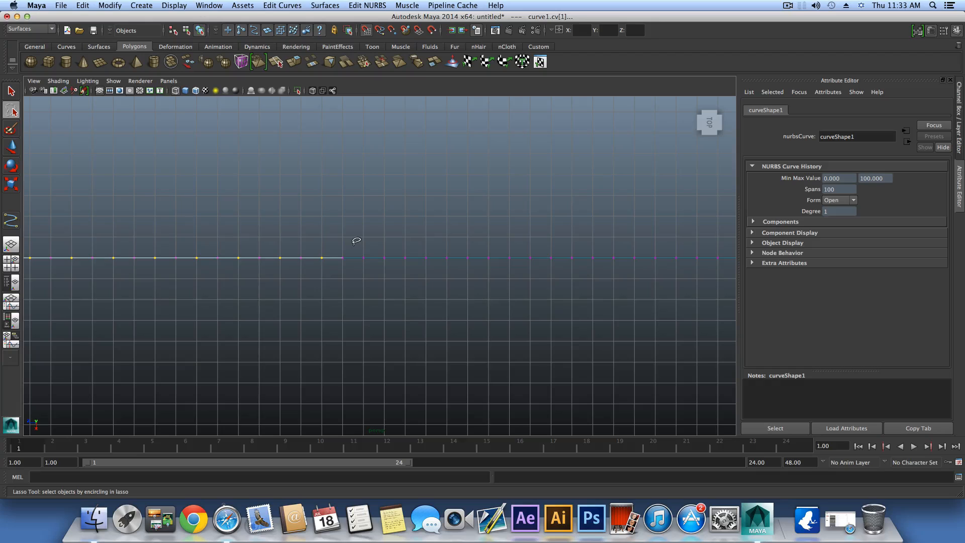
{"action": "mouse_move", "coordinate": [355, 245]}
{"action": "left_mouse_down"}
{"action": "mouse_move", "coordinate": [370, 270]}
{"action": "mouse_move", "coordinate": [379, 247]}
{"action": "mouse_move", "coordinate": [396, 259]}
{"action": "mouse_move", "coordinate": [486, 257]}
{"action": "mouse_move", "coordinate": [512, 245]}
{"action": "mouse_move", "coordinate": [526, 260]}
{"action": "mouse_move", "coordinate": [543, 249]}
{"action": "mouse_move", "coordinate": [578, 262]}
{"action": "mouse_move", "coordinate": [597, 251]}
{"action": "mouse_move", "coordinate": [613, 267]}
{"action": "mouse_move", "coordinate": [633, 242]}
{"action": "mouse_move", "coordinate": [649, 259]}
{"action": "mouse_move", "coordinate": [676, 240]}
{"action": "mouse_move", "coordinate": [690, 261]}
{"action": "mouse_move", "coordinate": [720, 244]}
{"action": "mouse_move", "coordinate": [673, 218]}
{"action": "left_mouse_up"}
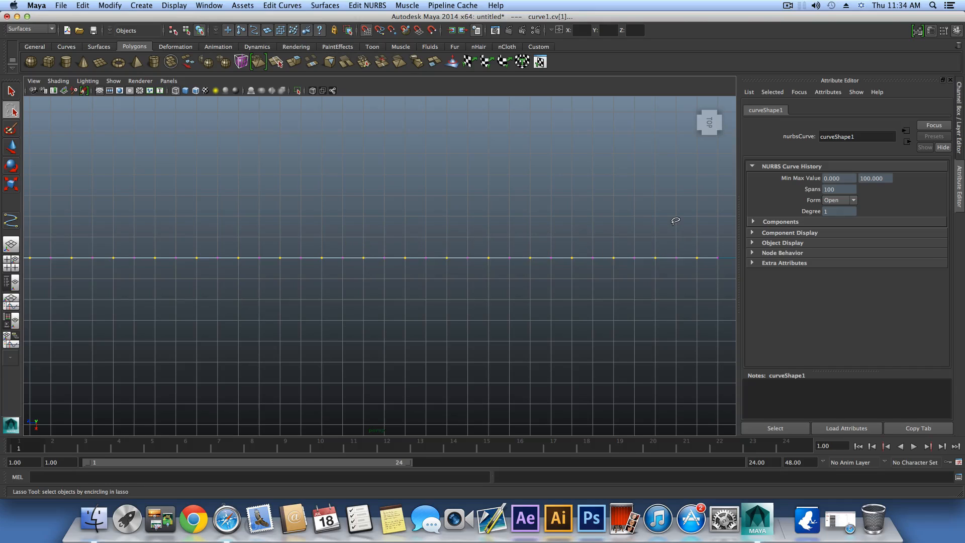
{"action": "mouse_move", "coordinate": [628, 281]}
{"action": "middle_mouse_down", "text": "alt"}
{"action": "mouse_move", "coordinate": [379, 258]}
{"action": "mouse_move", "coordinate": [396, 282]}
{"action": "middle_mouse_up", "text": "alt"}
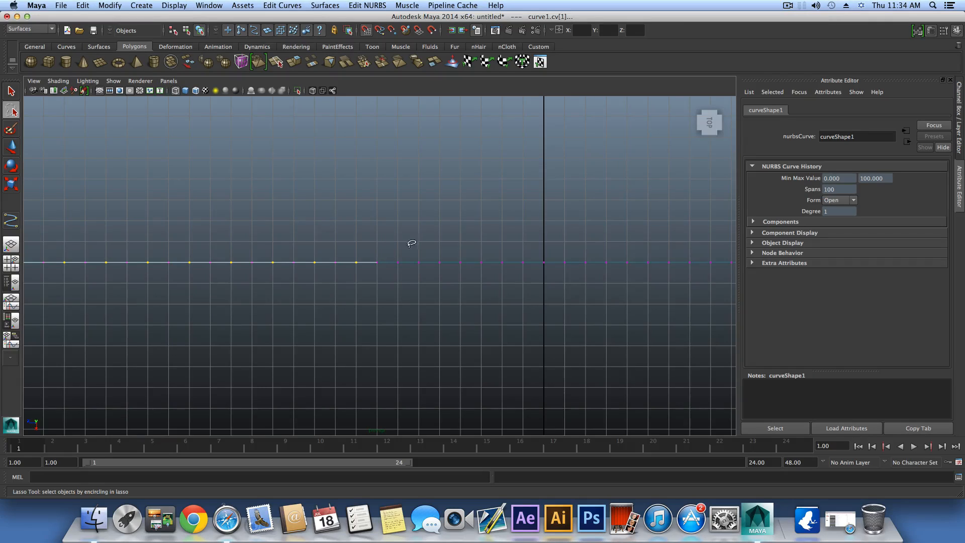
{"action": "middle_click_drag", "start_coordinate": [446, 273], "coordinate": [334, 260], "text": "alt"}
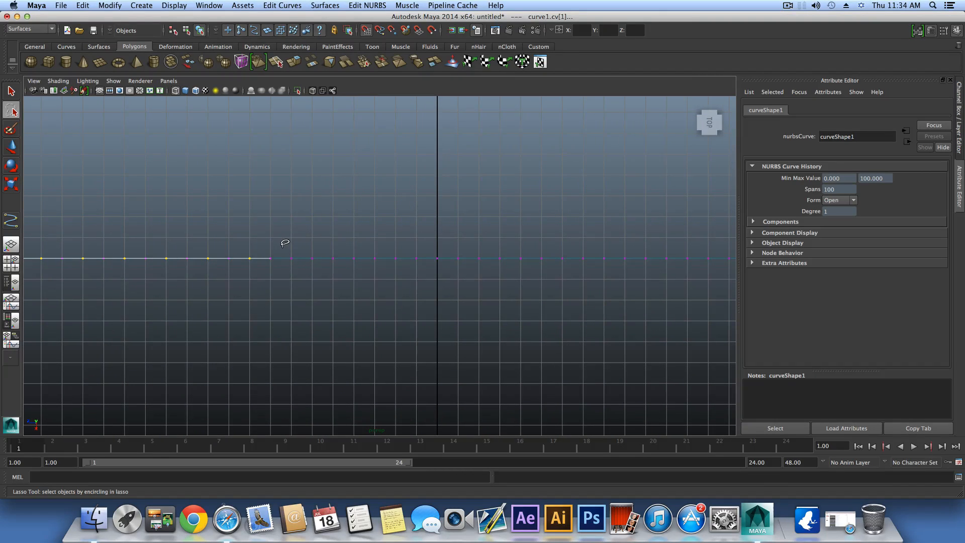
{"action": "mouse_move", "coordinate": [285, 243]}
{"action": "left_mouse_down"}
{"action": "mouse_move", "coordinate": [277, 274]}
{"action": "mouse_move", "coordinate": [301, 275]}
{"action": "mouse_move", "coordinate": [316, 240]}
{"action": "mouse_move", "coordinate": [335, 265]}
{"action": "mouse_move", "coordinate": [357, 239]}
{"action": "mouse_move", "coordinate": [382, 262]}
{"action": "mouse_move", "coordinate": [401, 243]}
{"action": "mouse_move", "coordinate": [428, 257]}
{"action": "mouse_move", "coordinate": [448, 246]}
{"action": "mouse_move", "coordinate": [492, 259]}
{"action": "mouse_move", "coordinate": [512, 249]}
{"action": "mouse_move", "coordinate": [532, 263]}
{"action": "mouse_move", "coordinate": [556, 241]}
{"action": "mouse_move", "coordinate": [582, 262]}
{"action": "mouse_move", "coordinate": [601, 242]}
{"action": "mouse_move", "coordinate": [622, 268]}
{"action": "mouse_move", "coordinate": [646, 245]}
{"action": "mouse_move", "coordinate": [670, 267]}
{"action": "mouse_move", "coordinate": [687, 238]}
{"action": "mouse_move", "coordinate": [704, 262]}
{"action": "mouse_move", "coordinate": [723, 240]}
{"action": "left_mouse_up"}
{"action": "middle_click_drag", "start_coordinate": [596, 244], "coordinate": [285, 223], "text": "alt"}
{"action": "mouse_move", "coordinate": [376, 232]}
{"action": "left_mouse_down"}
{"action": "mouse_move", "coordinate": [411, 246]}
{"action": "mouse_move", "coordinate": [434, 235]}
{"action": "mouse_move", "coordinate": [553, 244]}
{"action": "mouse_move", "coordinate": [574, 231]}
{"action": "mouse_move", "coordinate": [593, 246]}
{"action": "left_mouse_up"}
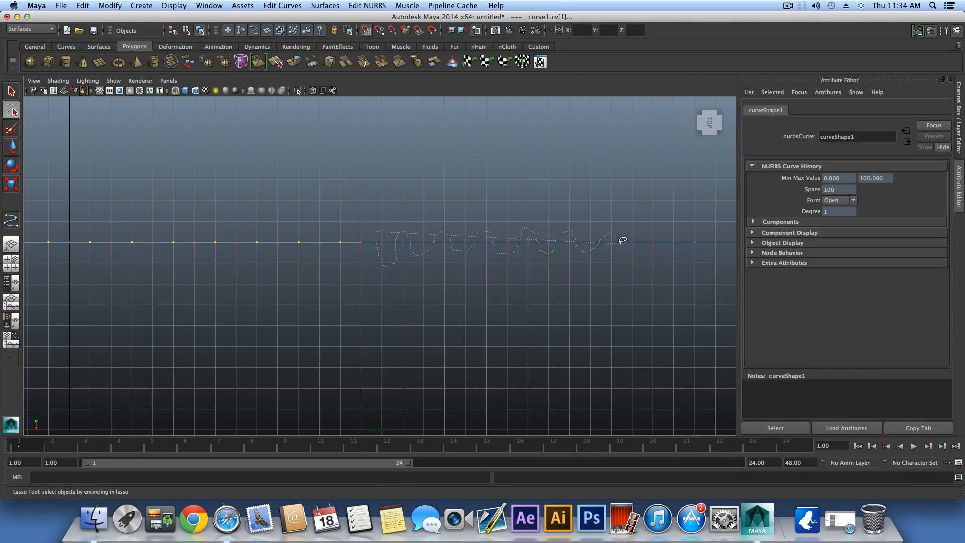
{"action": "mouse_move", "coordinate": [622, 240]}
{"action": "left_mouse_down"}
{"action": "mouse_move", "coordinate": [666, 249]}
{"action": "mouse_move", "coordinate": [683, 237]}
{"action": "mouse_move", "coordinate": [675, 223]}
{"action": "left_mouse_up"}
{"action": "middle_click_drag", "start_coordinate": [477, 221], "coordinate": [289, 213], "text": "alt"}
{"action": "middle_click_drag", "start_coordinate": [510, 225], "coordinate": [391, 231], "text": "alt"}
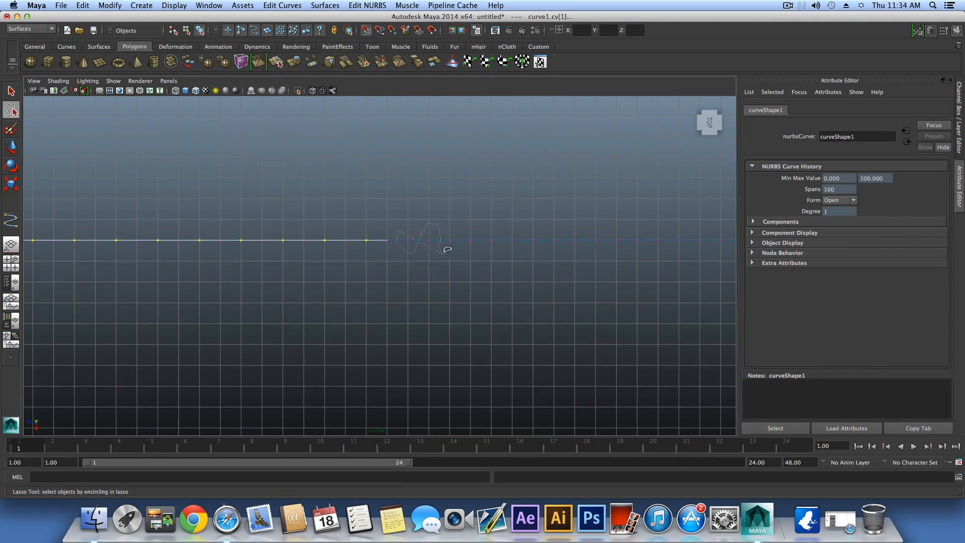
{"action": "mouse_move", "coordinate": [511, 223]}
{"action": "left_mouse_down"}
{"action": "mouse_move", "coordinate": [532, 246]}
{"action": "mouse_move", "coordinate": [592, 224]}
{"action": "mouse_move", "coordinate": [610, 240]}
{"action": "mouse_move", "coordinate": [628, 234]}
{"action": "mouse_move", "coordinate": [593, 206]}
{"action": "left_mouse_up"}
{"action": "middle_click_drag", "start_coordinate": [593, 206], "coordinate": [394, 204], "text": "alt"}
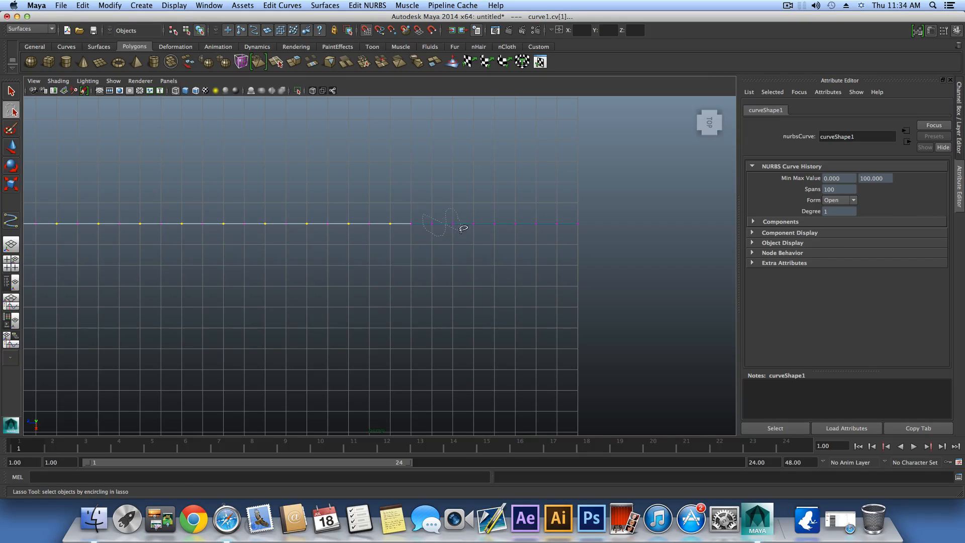
{"action": "left_click_drag", "start_coordinate": [490, 207], "coordinate": [508, 232]}
{"action": "left_click_drag", "start_coordinate": [563, 197], "coordinate": [558, 196]}
{"action": "mouse_move", "coordinate": [185, 192]}
{"action": "right_mouse_down", "text": "alt"}
{"action": "mouse_move", "coordinate": [394, 205]}
{"action": "mouse_move", "coordinate": [202, 206]}
{"action": "mouse_move", "coordinate": [405, 201]}
{"action": "right_mouse_up", "text": "alt"}
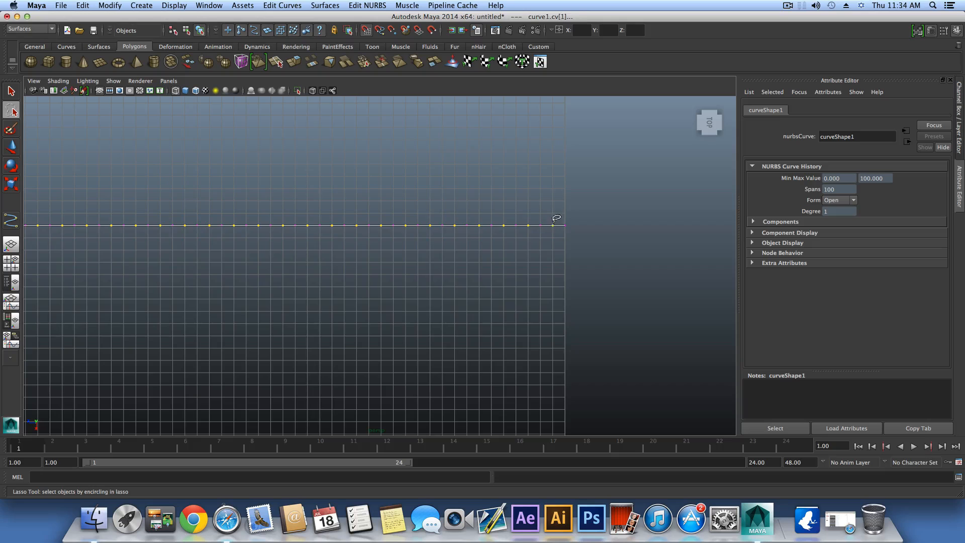
{"action": "mouse_move", "coordinate": [545, 227]}
{"action": "right_mouse_down", "text": "alt"}
{"action": "mouse_move", "coordinate": [428, 251]}
{"action": "mouse_move", "coordinate": [454, 274]}
{"action": "mouse_move", "coordinate": [424, 270]}
{"action": "mouse_move", "coordinate": [558, 259]}
{"action": "mouse_move", "coordinate": [495, 269]}
{"action": "mouse_move", "coordinate": [441, 259]}
{"action": "right_mouse_up", "text": "alt"}
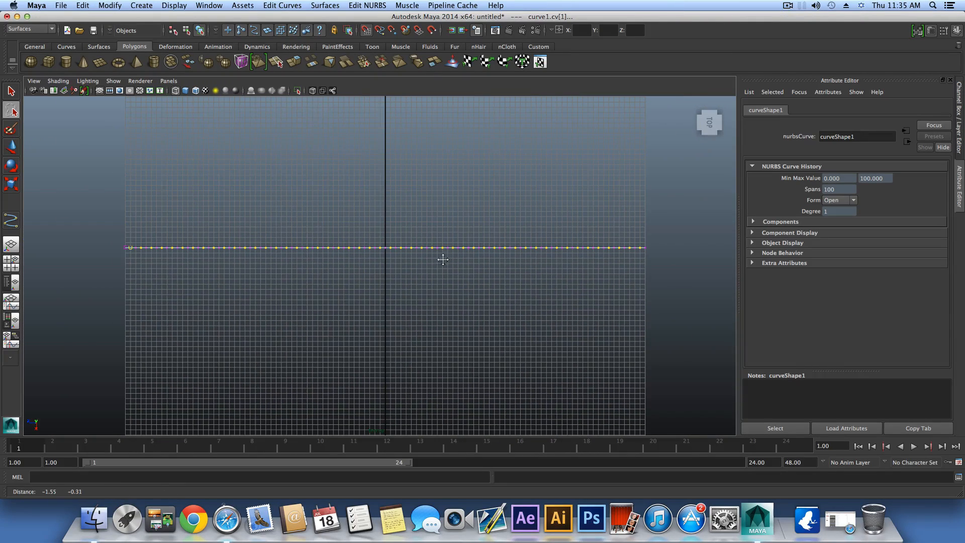
Move the selected alternate vertices one grid square in negative X to turn the straight curve into a zigzag.
{"action": "left_click", "coordinate": [11, 147]}
{"action": "right_click_drag", "start_coordinate": [392, 266], "coordinate": [411, 301], "text": "alt"}
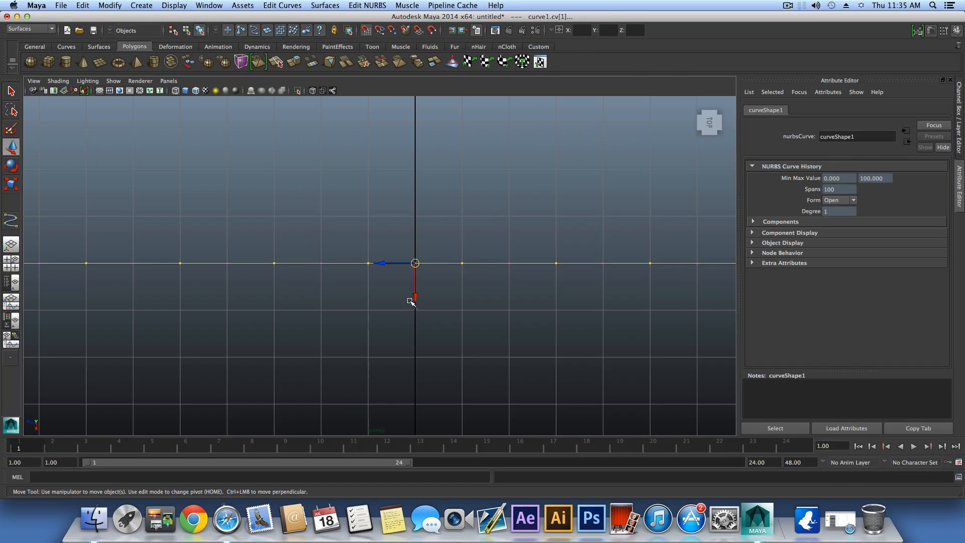
{"action": "left_click_drag", "start_coordinate": [414, 296], "coordinate": [421, 227]}
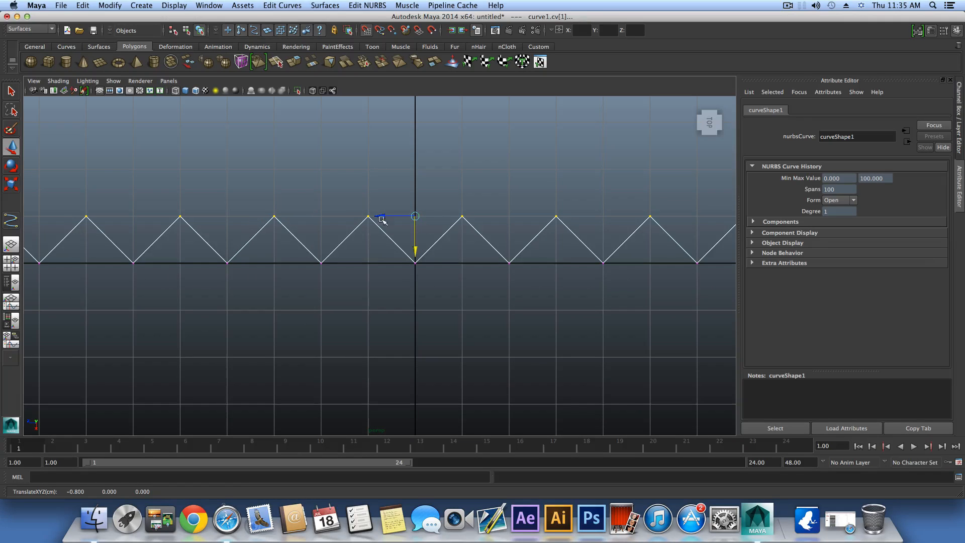
{"action": "scroll", "coordinate": [482, 318], "scroll_direction": "down", "scroll_amount": 10}
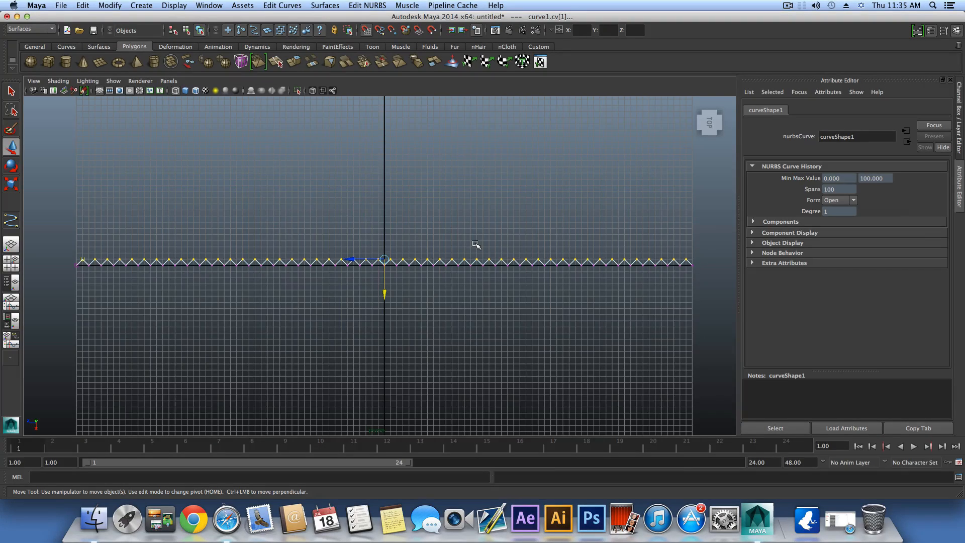
Return to object selection and rebuild the zigzag curve with 100 spans and degree 3 Cubic.
{"action": "key", "text": "F8"}
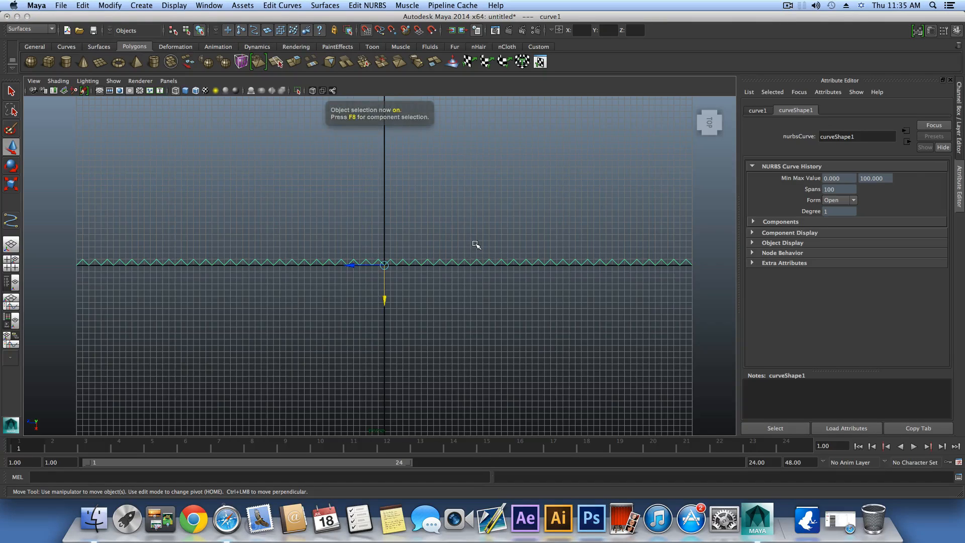
{"action": "left_click", "coordinate": [282, 5]}
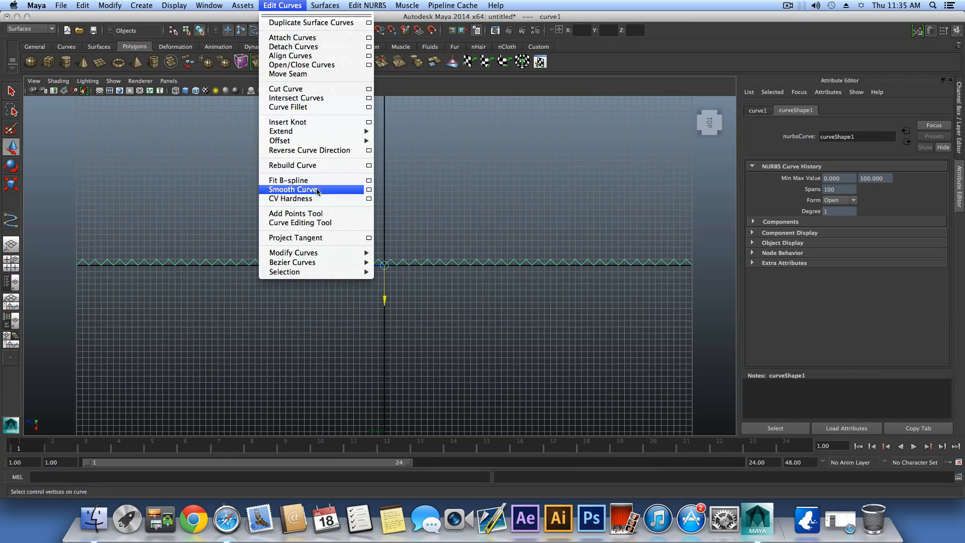
{"action": "left_click", "coordinate": [368, 165]}
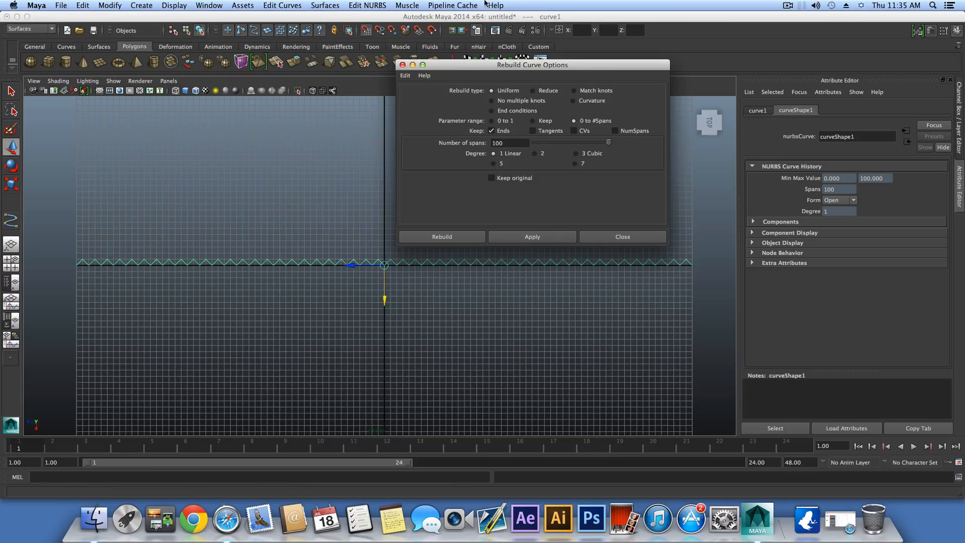
{"action": "left_click_drag", "start_coordinate": [456, 63], "coordinate": [542, 24]}
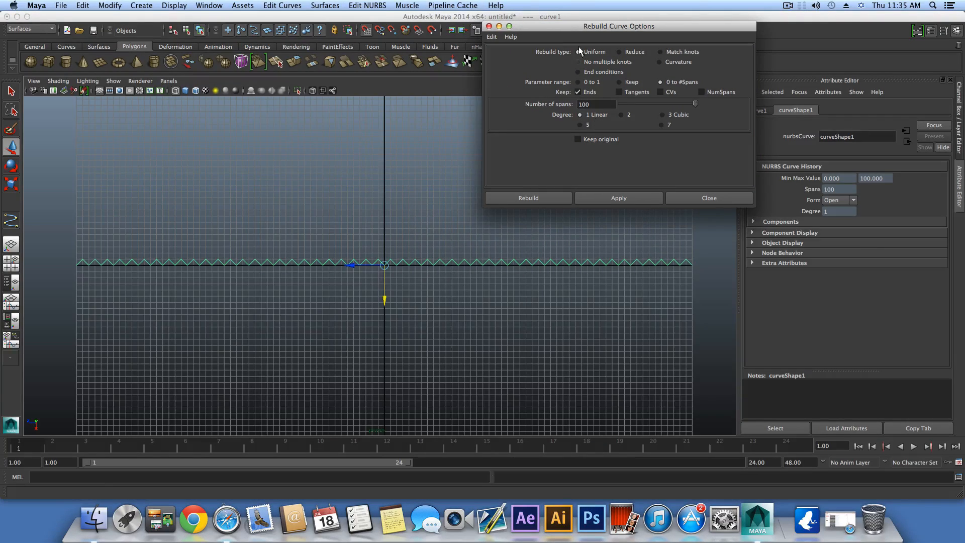
{"action": "left_click_drag", "start_coordinate": [566, 30], "coordinate": [515, 58]}
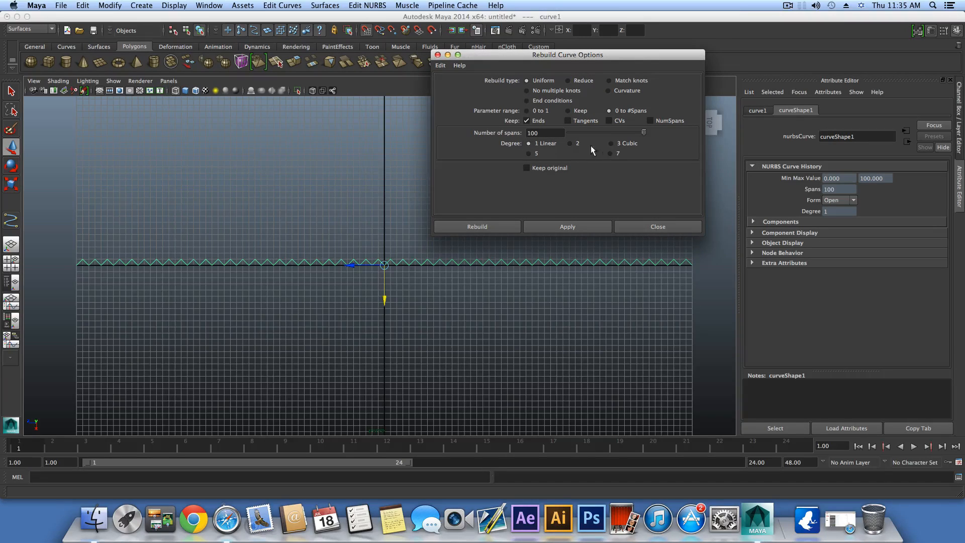
{"action": "left_click", "coordinate": [611, 144]}
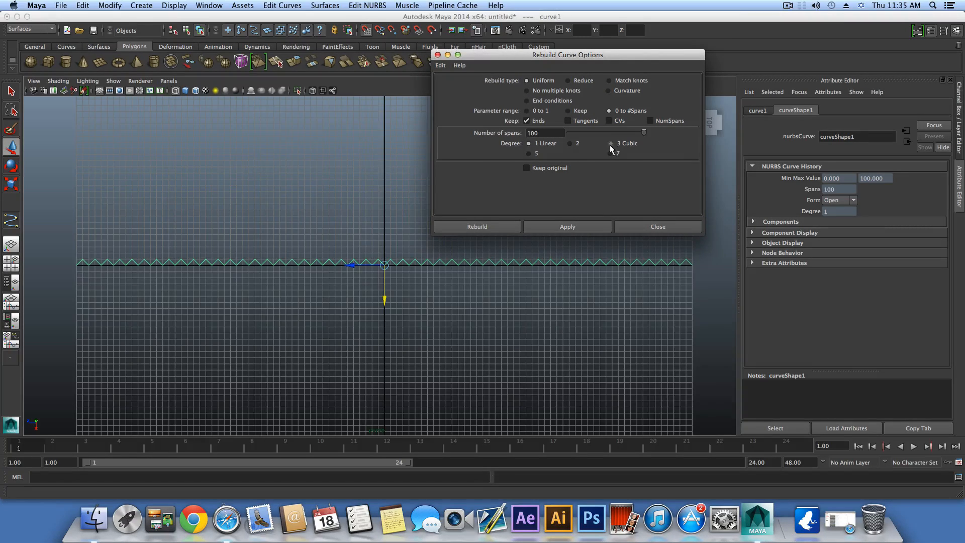
{"action": "left_click", "coordinate": [598, 224]}
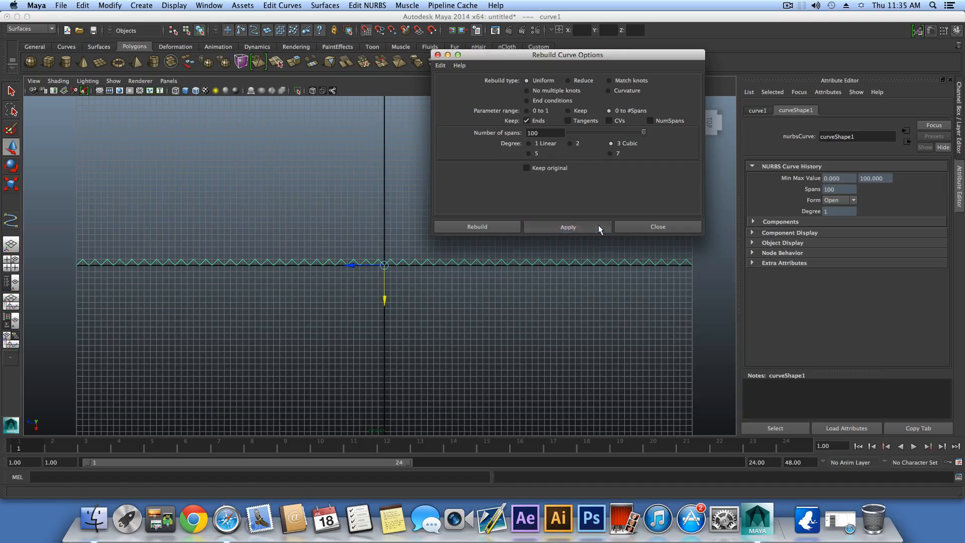
{"action": "left_click", "coordinate": [656, 228]}
Rotate the smoothed wave curve about the Z axis in the perspective view so its waves stand upright on the grid.
{"action": "scroll", "coordinate": [417, 254], "scroll_direction": "up", "scroll_amount": 5}
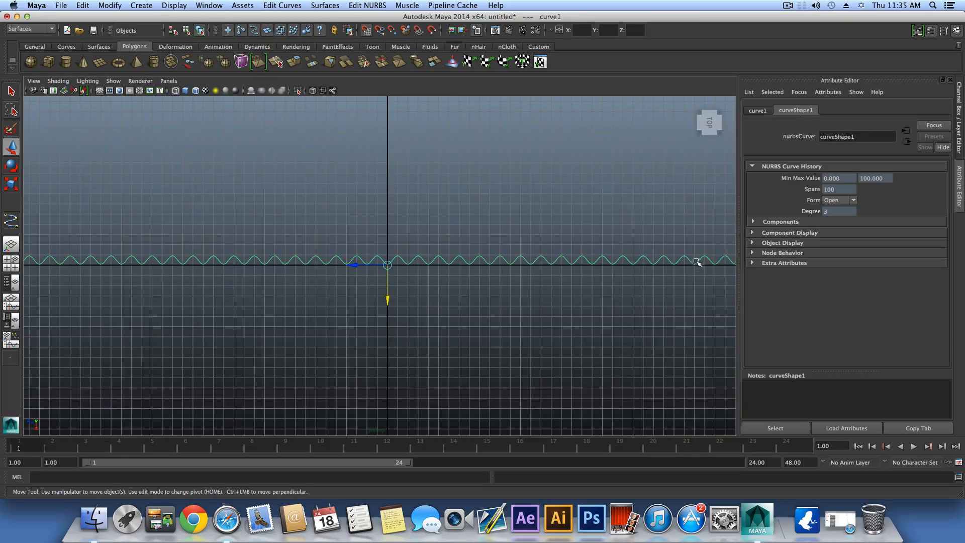
{"action": "scroll", "coordinate": [697, 261], "scroll_direction": "down", "scroll_amount": 4}
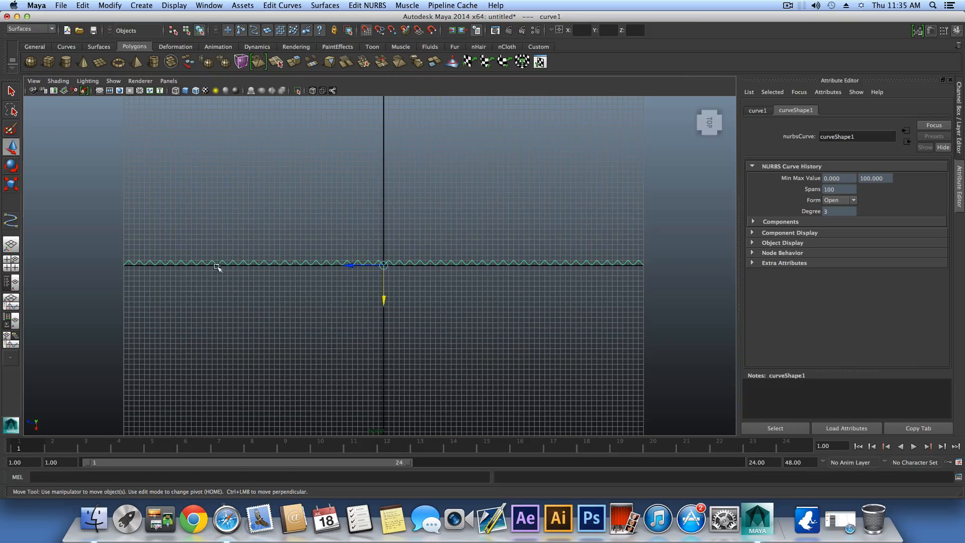
{"action": "scroll", "coordinate": [267, 283], "scroll_direction": "up", "scroll_amount": 3}
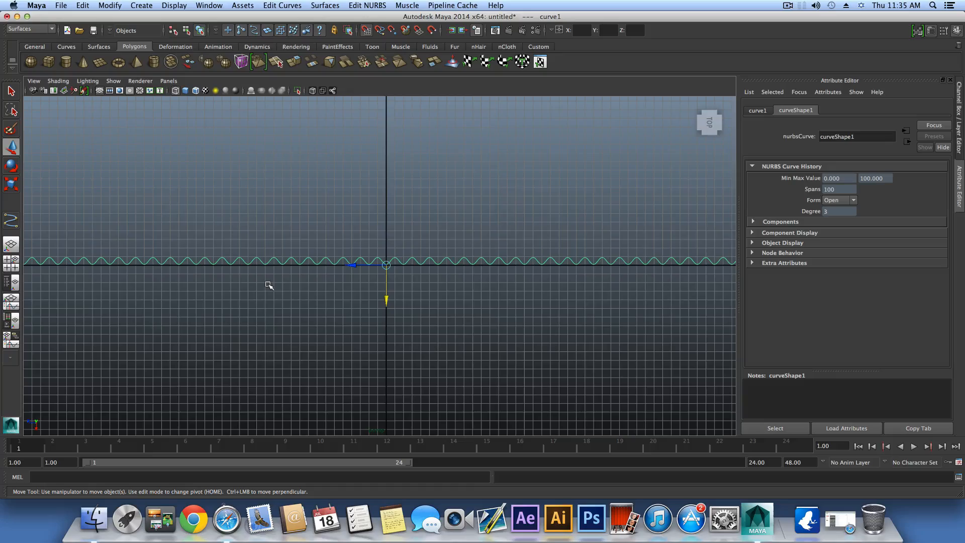
{"action": "key", "text": "space"}
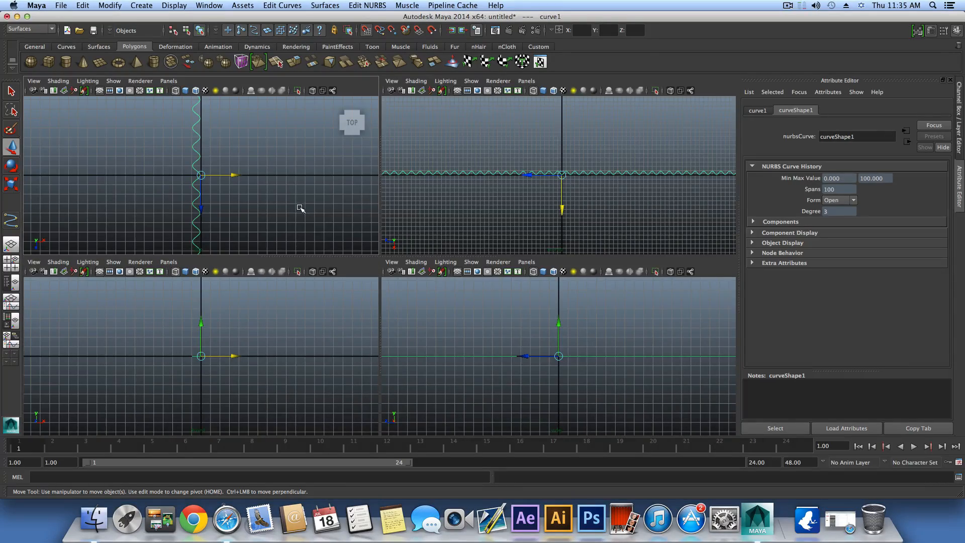
{"action": "key", "text": "space"}
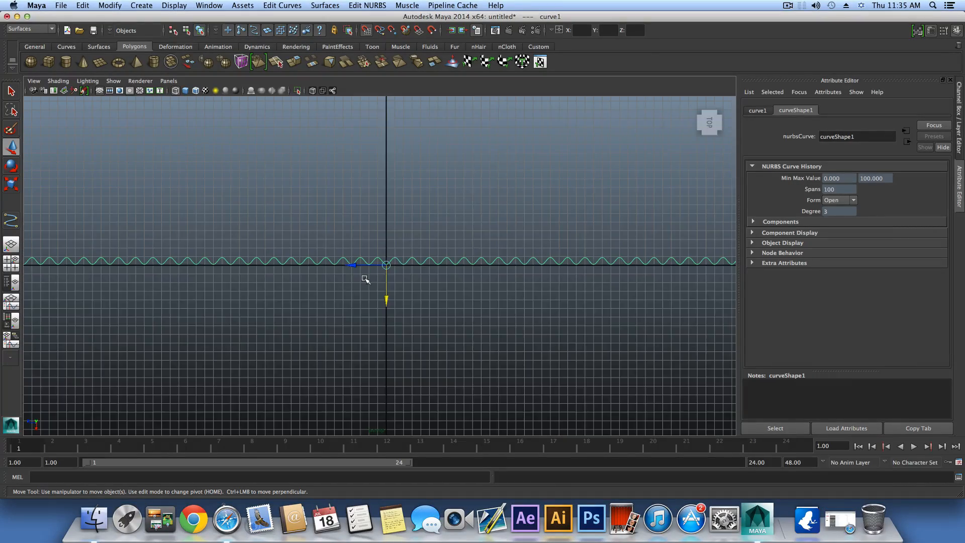
{"action": "left_click_drag", "start_coordinate": [366, 279], "coordinate": [407, 226], "text": "alt"}
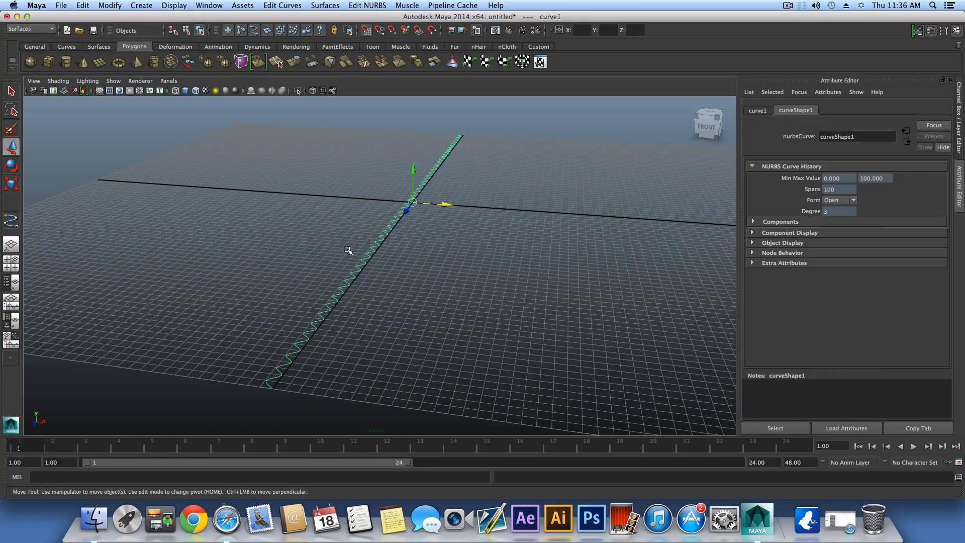
{"action": "left_click_drag", "start_coordinate": [401, 231], "coordinate": [378, 244], "text": "alt"}
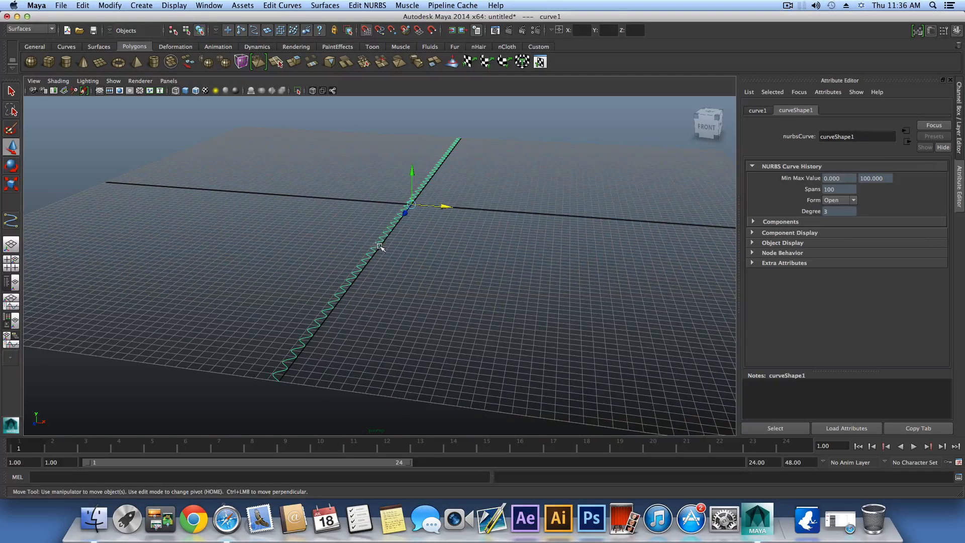
{"action": "key", "text": "e"}
{"action": "left_click", "coordinate": [439, 169]}
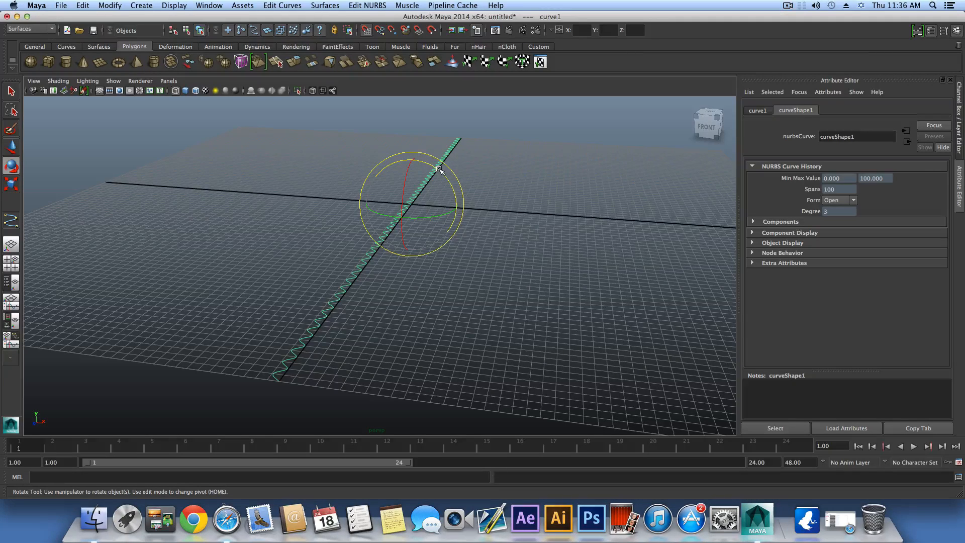
{"action": "left_click_drag", "start_coordinate": [439, 169], "coordinate": [351, 229]}
{"action": "middle_click_drag", "start_coordinate": [350, 230], "coordinate": [407, 215], "text": "alt"}
{"action": "left_click_drag", "start_coordinate": [407, 216], "coordinate": [451, 222], "text": "alt"}
{"action": "right_click_drag", "start_coordinate": [451, 221], "coordinate": [477, 226], "text": "alt"}
{"action": "left_click_drag", "start_coordinate": [478, 226], "coordinate": [327, 293], "text": "alt"}
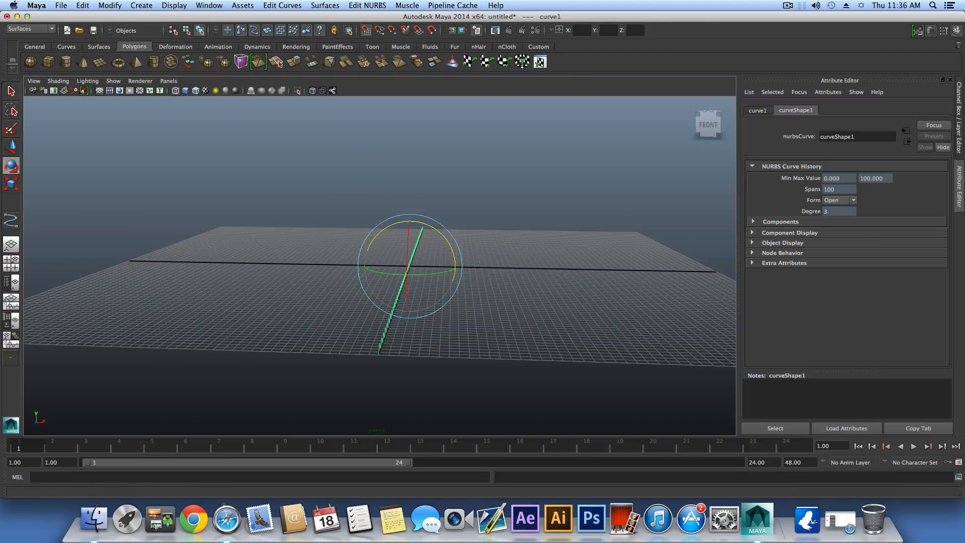
Move the upright wave curve along X to the negative-X edge of the grid.
{"action": "left_click", "coordinate": [15, 148]}
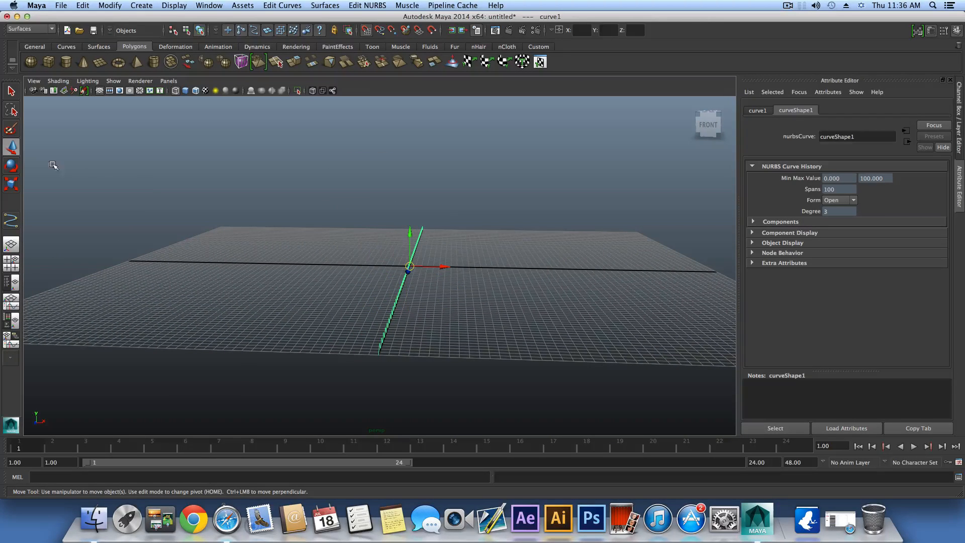
{"action": "left_click", "coordinate": [364, 32]}
{"action": "left_click_drag", "start_coordinate": [443, 266], "coordinate": [121, 266]}
{"action": "middle_click_drag", "start_coordinate": [120, 266], "coordinate": [477, 238], "text": "alt"}
{"action": "right_click_drag", "start_coordinate": [477, 239], "coordinate": [545, 254], "text": "alt"}
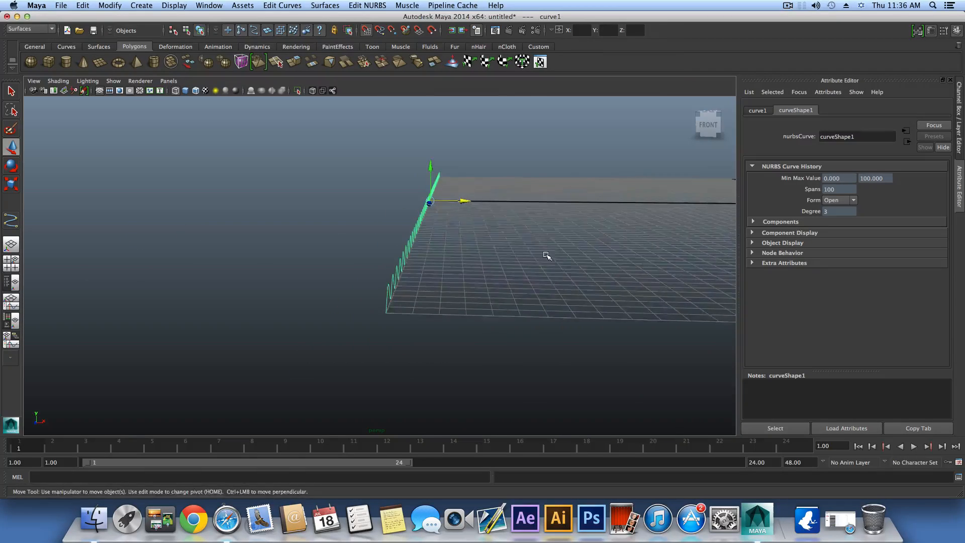
{"action": "middle_click_drag", "start_coordinate": [545, 254], "coordinate": [536, 293], "text": "alt"}
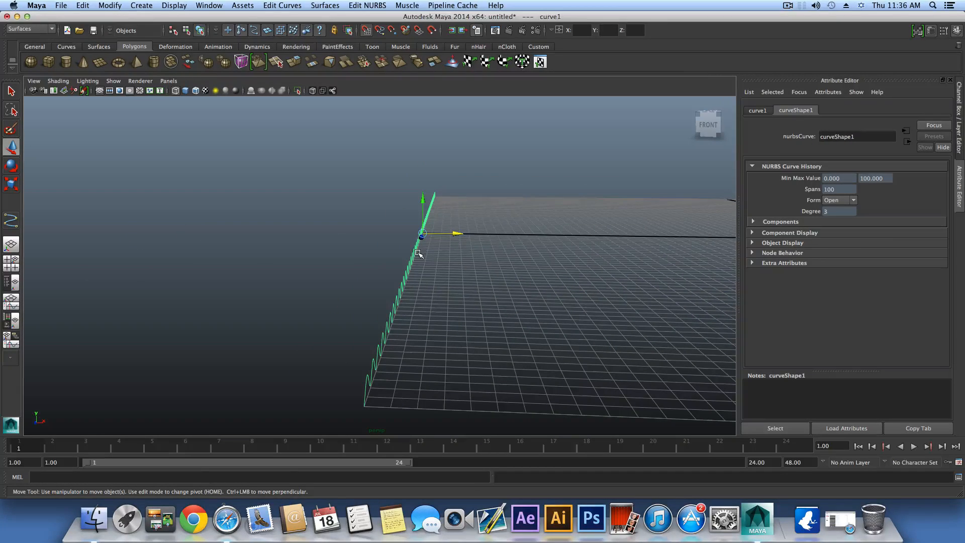
Duplicate the wave curve, offset the copy two grid squares in positive X, and repeat the duplicate with the same transform.
{"action": "key", "text": "super+d"}
{"action": "left_click_drag", "start_coordinate": [454, 232], "coordinate": [440, 248]}
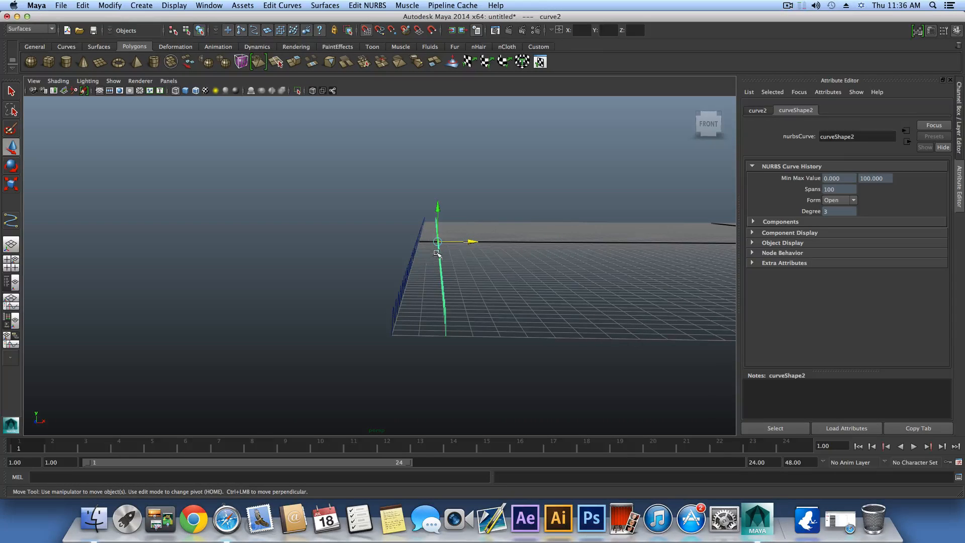
{"action": "left_click_drag", "start_coordinate": [441, 251], "coordinate": [434, 283], "text": "alt"}
{"action": "key", "text": "shift+d"}
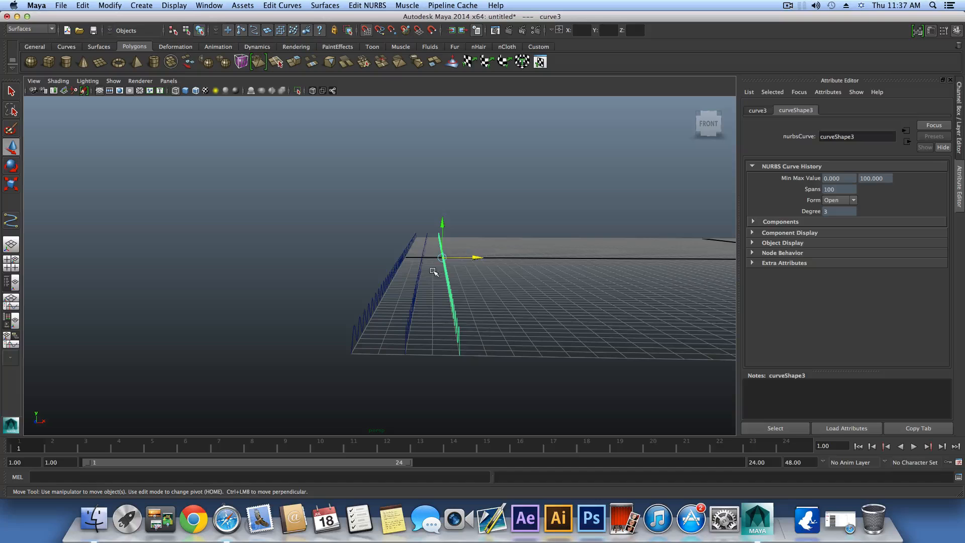
Repeat the two-square duplicate of the upright wave curve with the same transform until copies reach the grid's positive-X edge.
{"action": "left_click_drag", "start_coordinate": [511, 287], "coordinate": [457, 304], "text": "alt"}
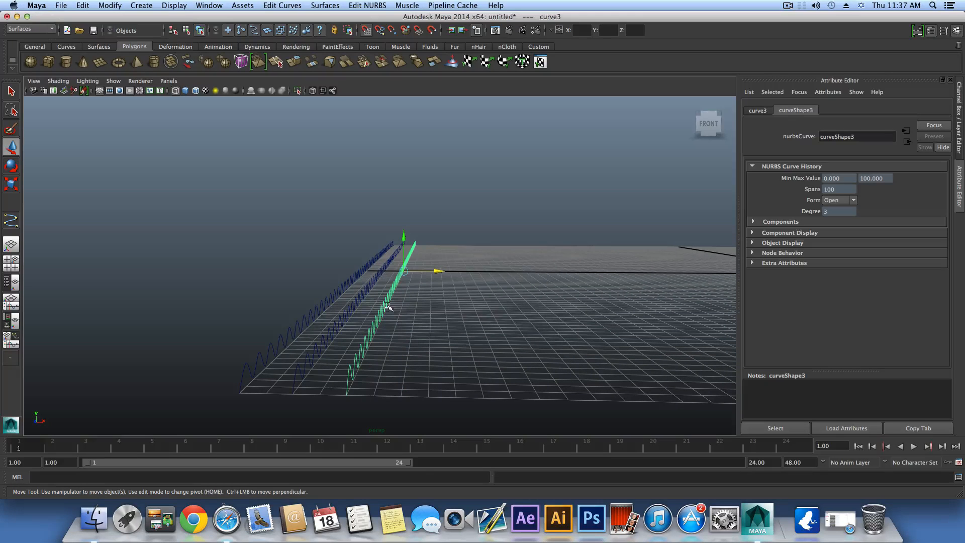
{"action": "key", "text": "shift+d"}
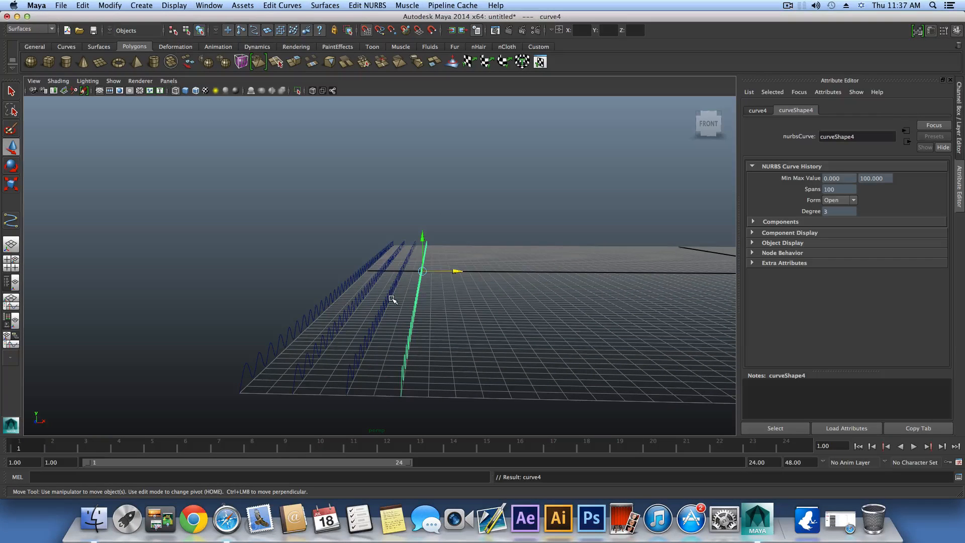
{"action": "key", "text": "shift+d"}
{"action": "key", "text": "shift+d"}
{"action": "key", "text": "shift+d"}
{"action": "key", "text": "shift+d"}
{"action": "key", "text": "shift+d"}
{"action": "key", "text": "shift+d"}
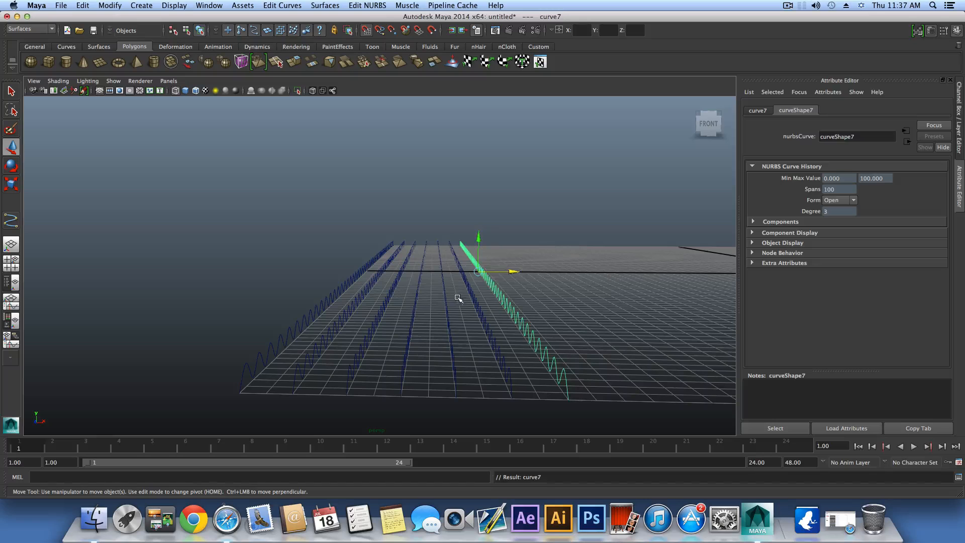
{"action": "key", "text": "shift+d"}
{"action": "key", "text": "shift+d"}
{"action": "key", "text": "shift+d"}
{"action": "right_click_drag", "start_coordinate": [456, 298], "coordinate": [369, 305], "text": "alt"}
{"action": "middle_click_drag", "start_coordinate": [553, 288], "coordinate": [343, 355], "text": "alt"}
{"action": "key", "text": "shift+d"}
{"action": "key", "text": "shift+d"}
{"action": "key", "text": "shift+d"}
{"action": "key", "text": "shift+d"}
{"action": "key", "text": "shift+d"}
{"action": "key", "text": "shift+d"}
{"action": "key", "text": "shift+d"}
{"action": "key", "text": "shift+d"}
{"action": "key", "text": "shift+d"}
{"action": "key", "text": "shift+d"}
{"action": "key", "text": "shift+d"}
{"action": "key", "text": "shift+d"}
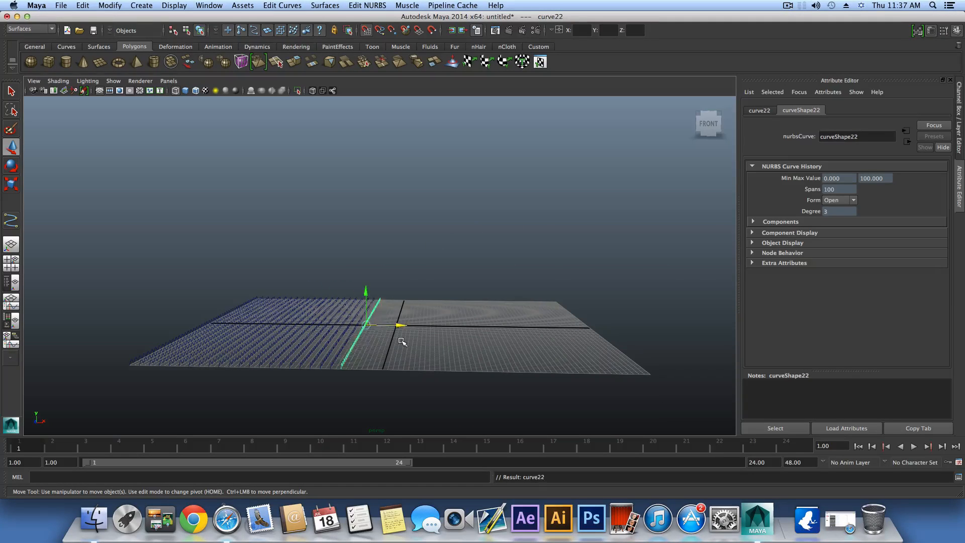
{"action": "key", "text": "shift+d"}
{"action": "key", "text": "shift+d"}
{"action": "key", "text": "shift+d"}
{"action": "key", "text": "shift+d"}
{"action": "key", "text": "shift+d"}
{"action": "key", "text": "shift+d"}
{"action": "key", "text": "shift+d"}
{"action": "key", "text": "shift+d"}
{"action": "key", "text": "shift+d"}
{"action": "key", "text": "shift+d"}
{"action": "key", "text": "shift+d"}
{"action": "key", "text": "shift+d"}
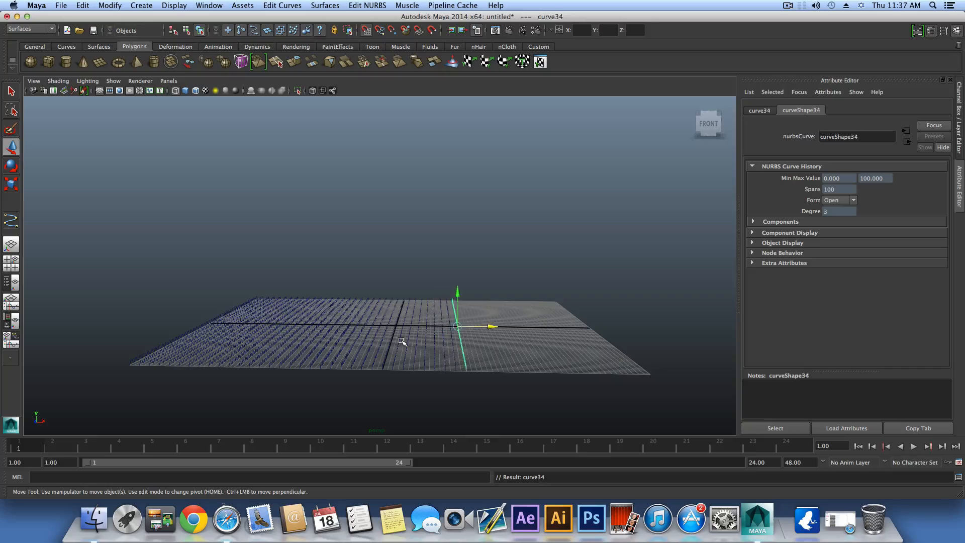
{"action": "key", "text": "shift+d"}
{"action": "key", "text": "shift+d"}
{"action": "key", "text": "shift+d"}
{"action": "key", "text": "shift+d"}
{"action": "key", "text": "shift+d"}
{"action": "key", "text": "shift+d"}
{"action": "key", "text": "shift+d"}
{"action": "key", "text": "shift+d"}
{"action": "key", "text": "shift+d"}
{"action": "key", "text": "shift+d"}
{"action": "key", "text": "shift+d"}
{"action": "key", "text": "shift+d"}
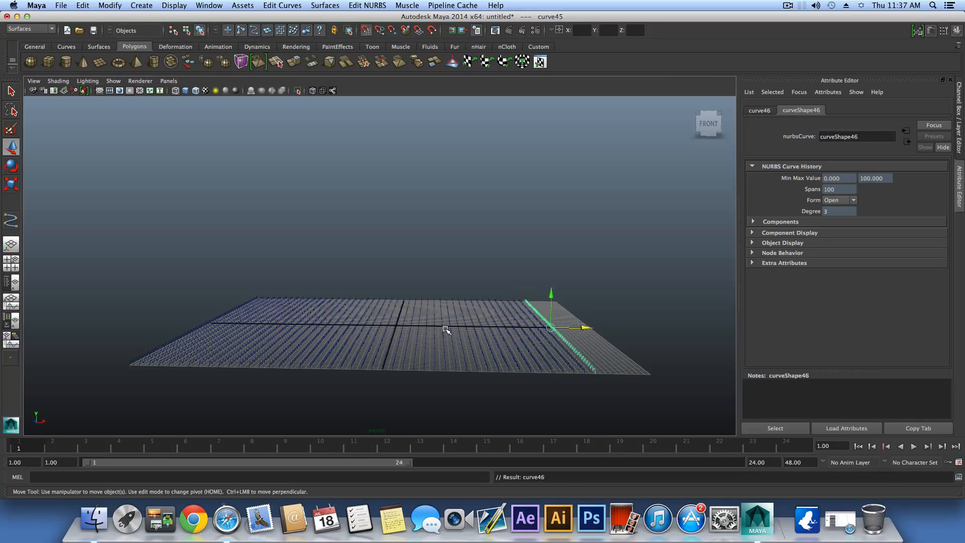
{"action": "middle_click_drag", "start_coordinate": [477, 328], "coordinate": [390, 331], "text": "alt"}
{"action": "right_click_drag", "start_coordinate": [390, 332], "coordinate": [507, 337], "text": "alt"}
{"action": "middle_click_drag", "start_coordinate": [507, 337], "coordinate": [427, 301], "text": "alt"}
{"action": "right_click_drag", "start_coordinate": [427, 302], "coordinate": [499, 212], "text": "alt"}
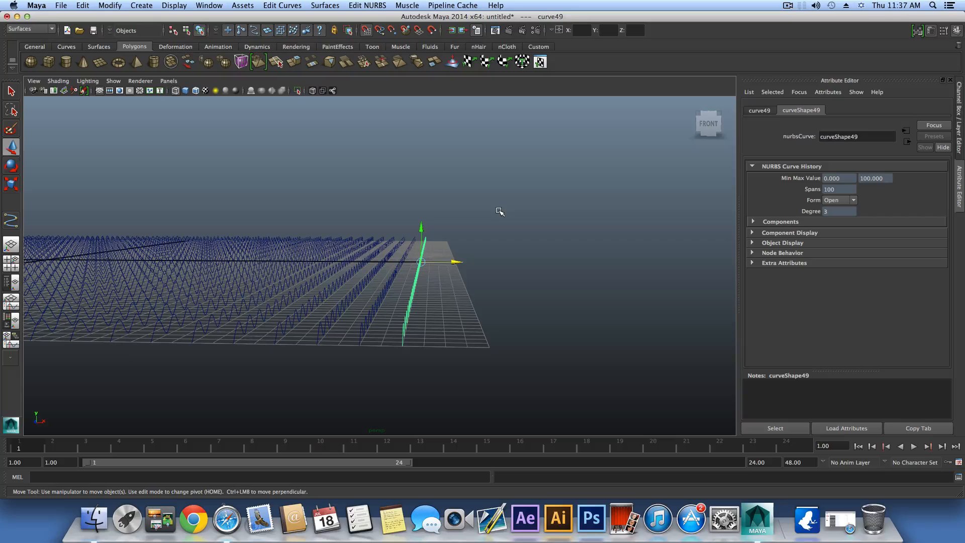
{"action": "key", "text": "shift+d"}
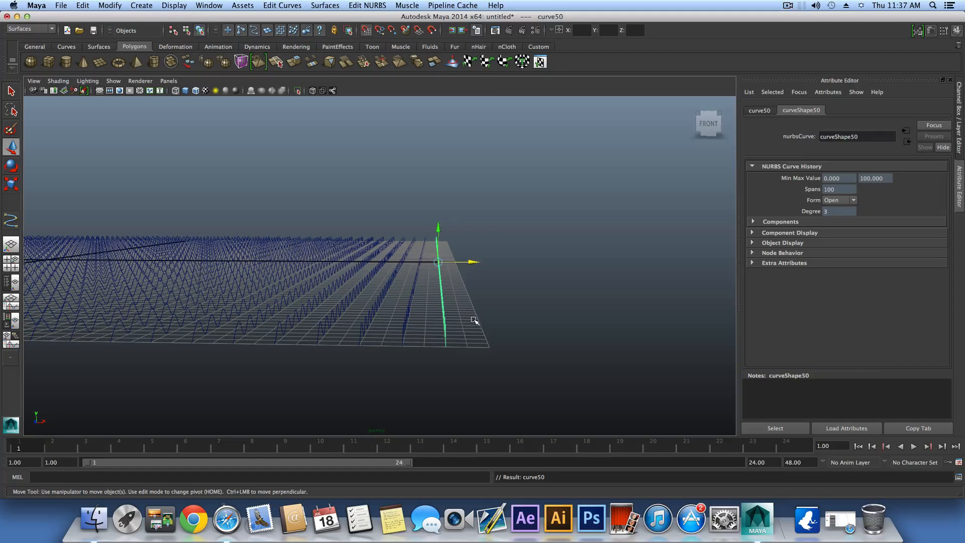
{"action": "key", "text": "shift+d"}
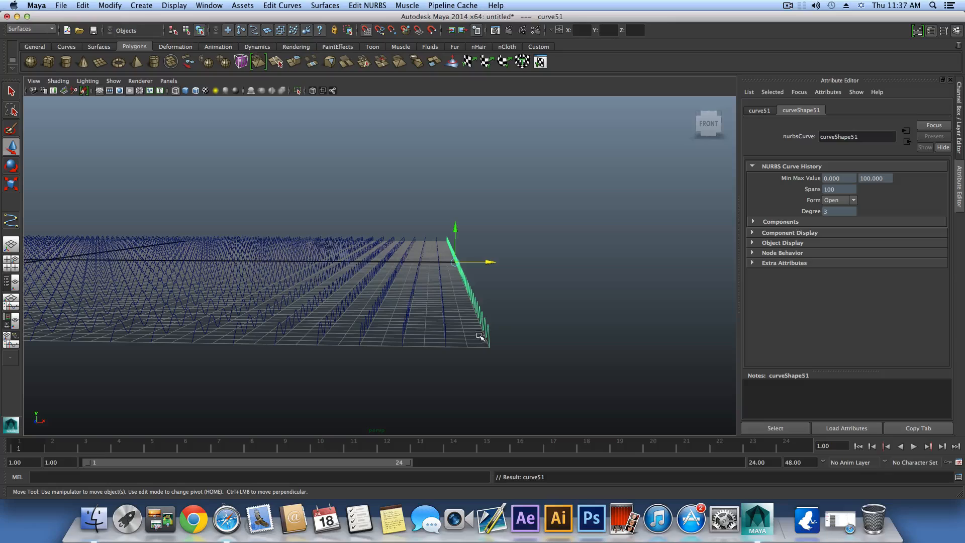
Duplicate the first wave curve at the negative-X edge, center the copy's pivot and move it one grid square in positive X.
{"action": "mouse_move", "coordinate": [480, 336]}
{"action": "left_mouse_down", "text": "alt"}
{"action": "mouse_move", "coordinate": [437, 332]}
{"action": "mouse_move", "coordinate": [463, 355]}
{"action": "mouse_move", "coordinate": [558, 357]}
{"action": "mouse_move", "coordinate": [534, 342]}
{"action": "mouse_move", "coordinate": [343, 327]}
{"action": "mouse_move", "coordinate": [420, 330]}
{"action": "mouse_move", "coordinate": [375, 340]}
{"action": "mouse_move", "coordinate": [430, 324]}
{"action": "mouse_move", "coordinate": [480, 327]}
{"action": "left_mouse_up", "text": "alt"}
{"action": "left_click", "coordinate": [384, 345]}
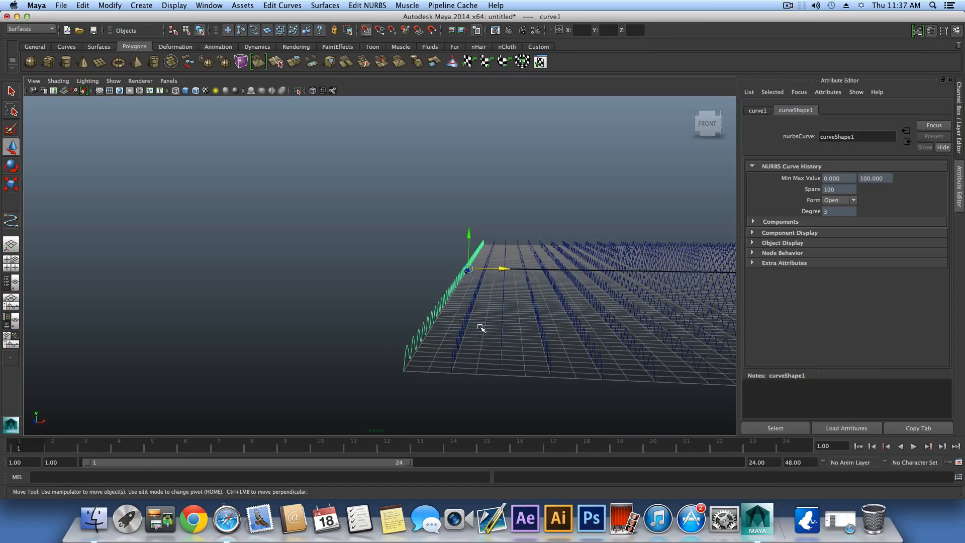
{"action": "key", "text": "super+d"}
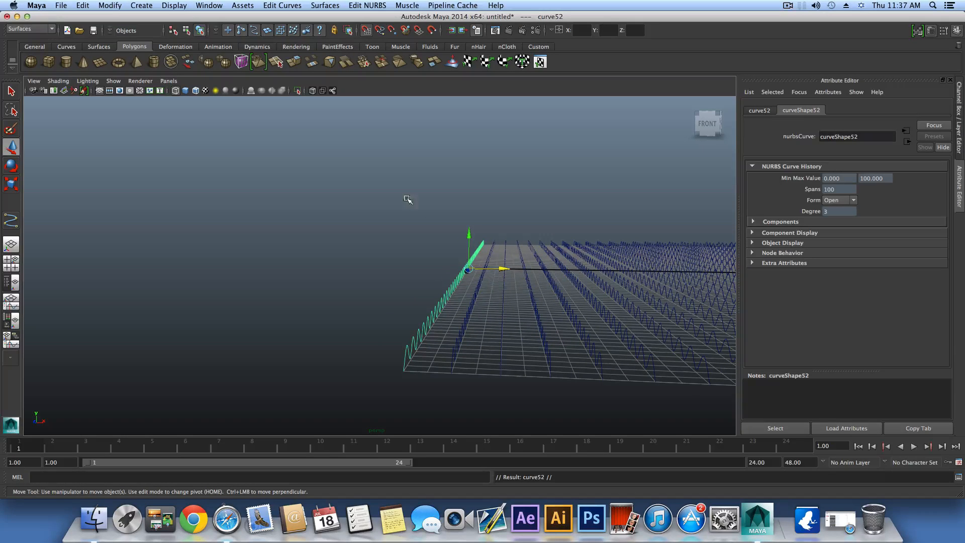
{"action": "left_click", "coordinate": [108, 6]}
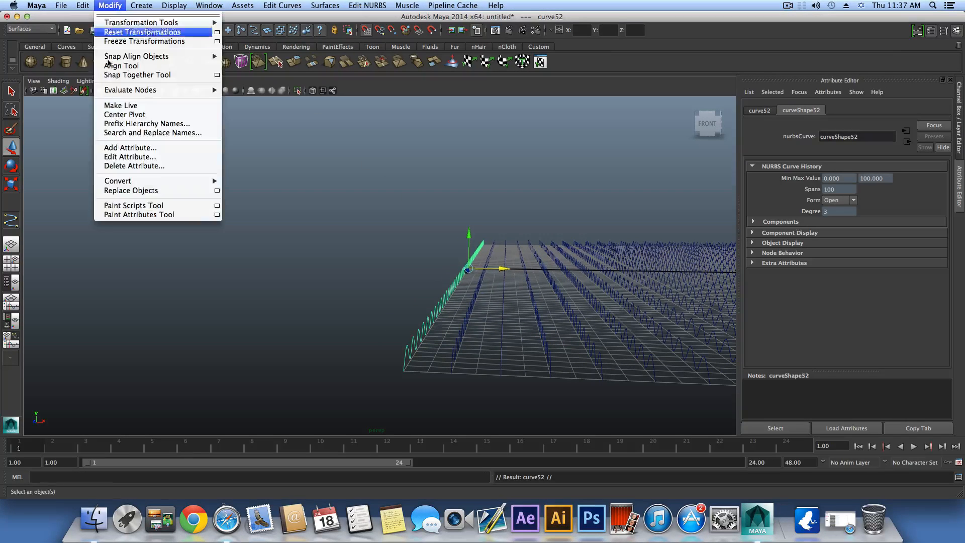
{"action": "left_click", "coordinate": [137, 117]}
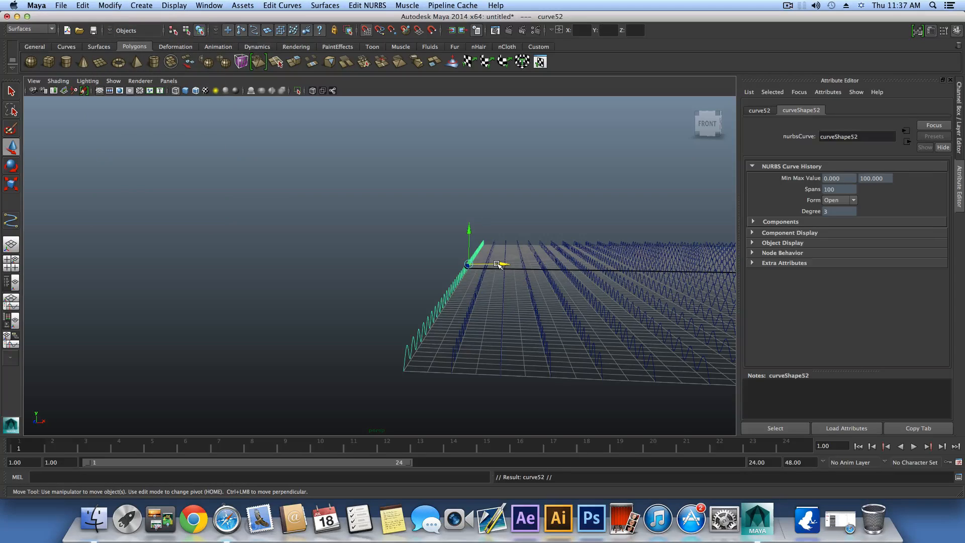
{"action": "left_click_drag", "start_coordinate": [504, 264], "coordinate": [474, 267]}
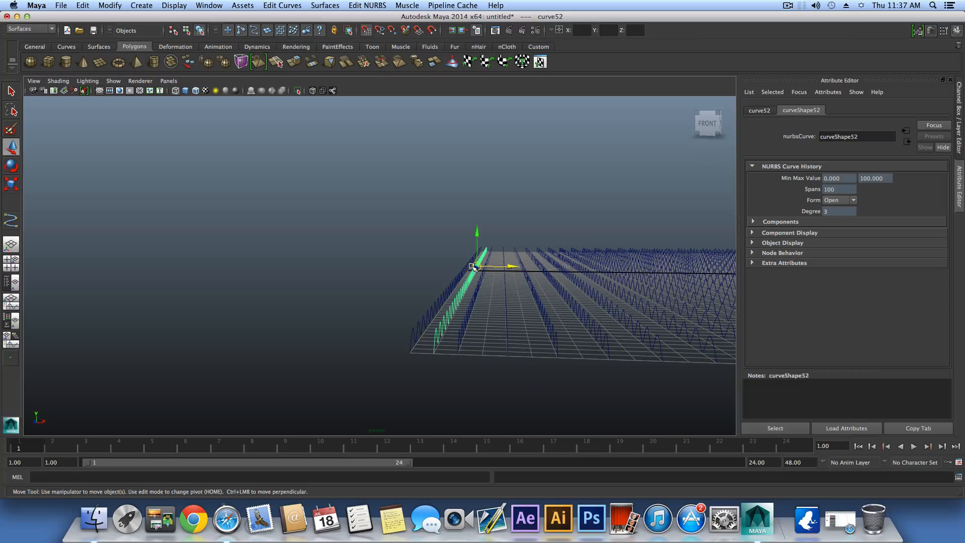
Rotate the copied curve about the Z axis to 90 degrees so its waves are inverted against the neighbouring curves.
{"action": "key", "text": "e"}
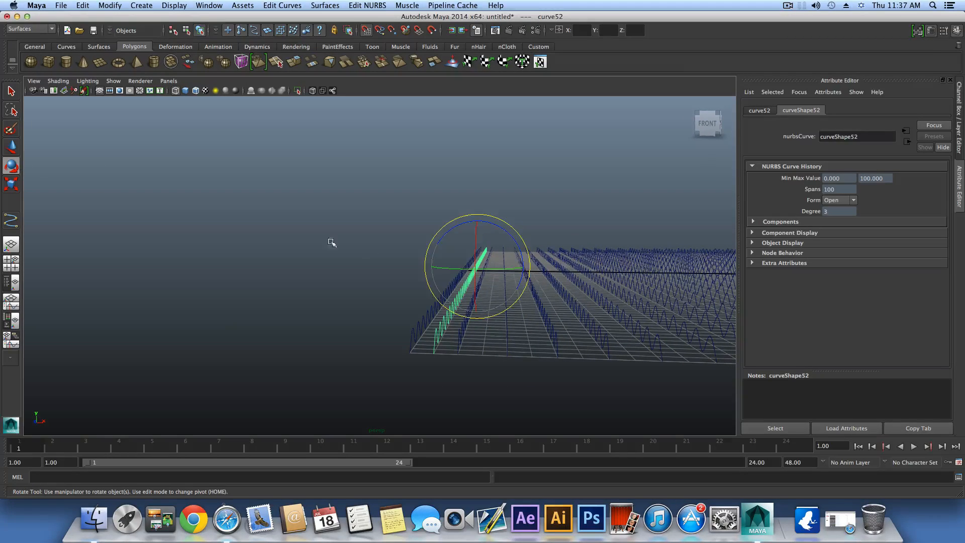
{"action": "right_click_drag", "start_coordinate": [332, 242], "coordinate": [526, 287], "text": "alt"}
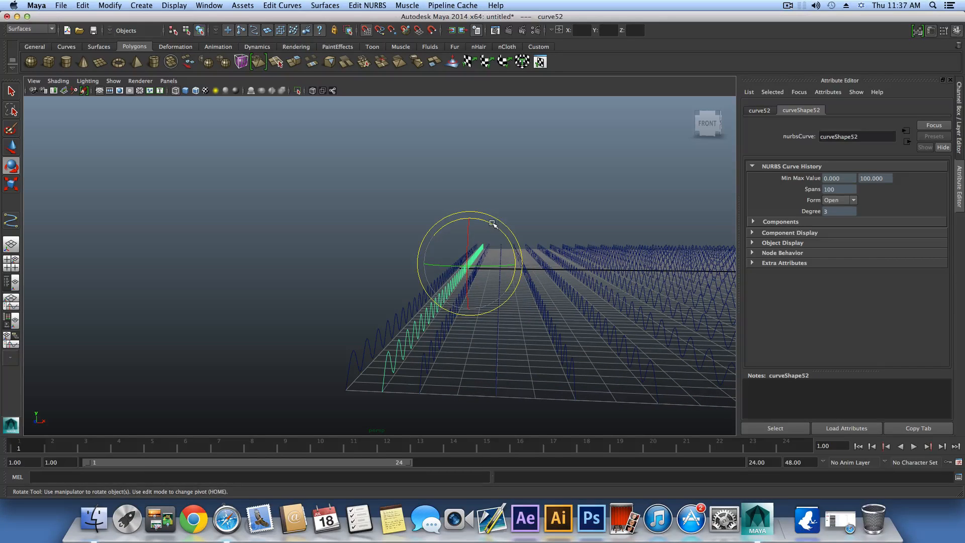
{"action": "left_click_drag", "start_coordinate": [492, 223], "coordinate": [424, 374]}
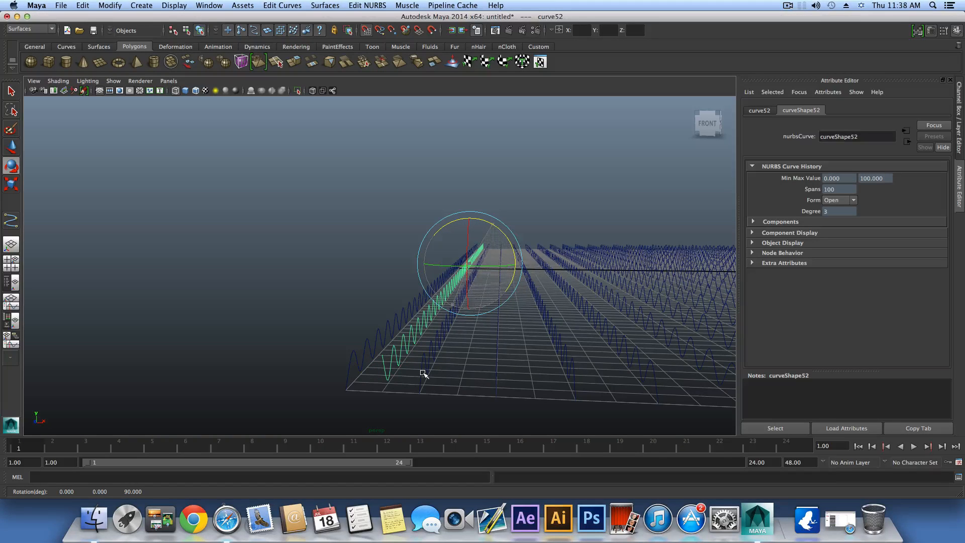
{"action": "left_click_drag", "start_coordinate": [523, 336], "coordinate": [483, 322], "text": "alt"}
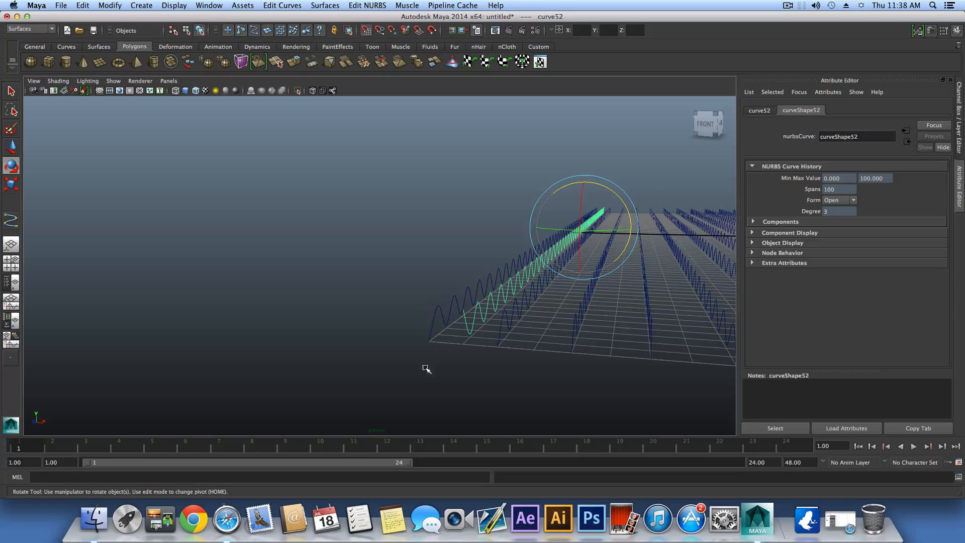
{"action": "left_click_drag", "start_coordinate": [459, 338], "coordinate": [457, 336], "text": "alt"}
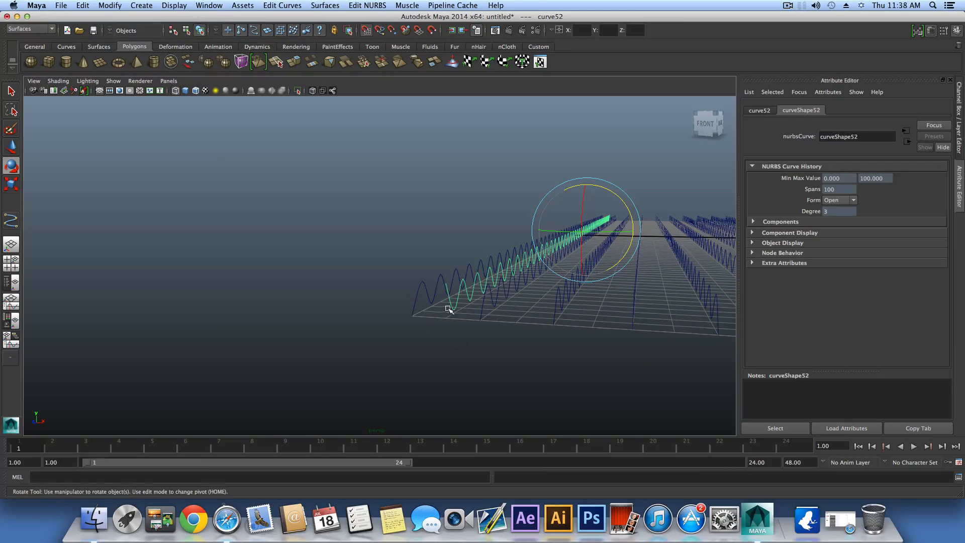
{"action": "mouse_move", "coordinate": [448, 285]}
{"action": "left_mouse_down", "text": "alt"}
{"action": "mouse_move", "coordinate": [519, 329]}
{"action": "mouse_move", "coordinate": [462, 284]}
{"action": "left_mouse_up", "text": "alt"}
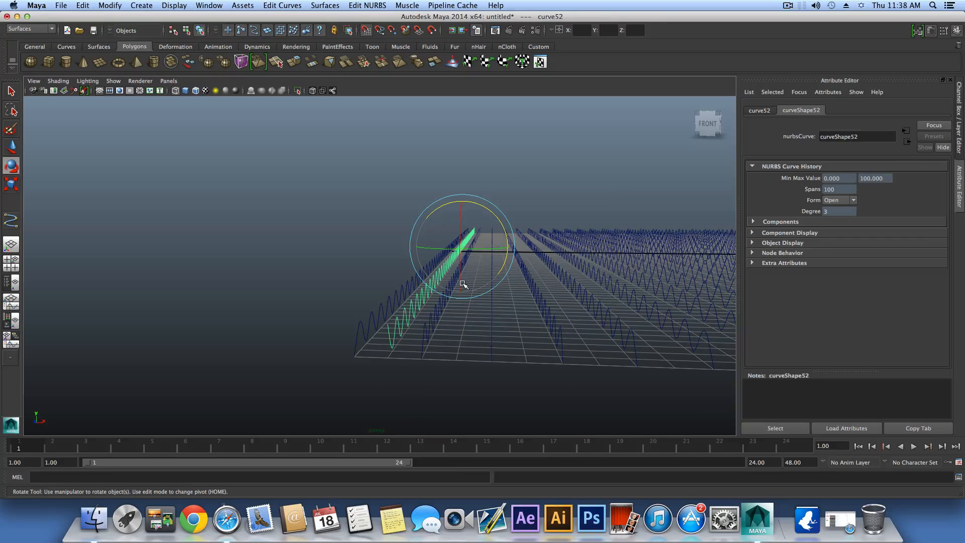
Duplicate the inverted wave curve twice, offsetting each copy two grid squares in positive X between the upright curves.
{"action": "key", "text": "ctrl+d"}
{"action": "key", "text": "w"}
{"action": "left_click_drag", "start_coordinate": [462, 249], "coordinate": [485, 249]}
{"action": "right_click_drag", "start_coordinate": [487, 249], "coordinate": [459, 283], "text": "alt"}
{"action": "key", "text": "ctrl+d"}
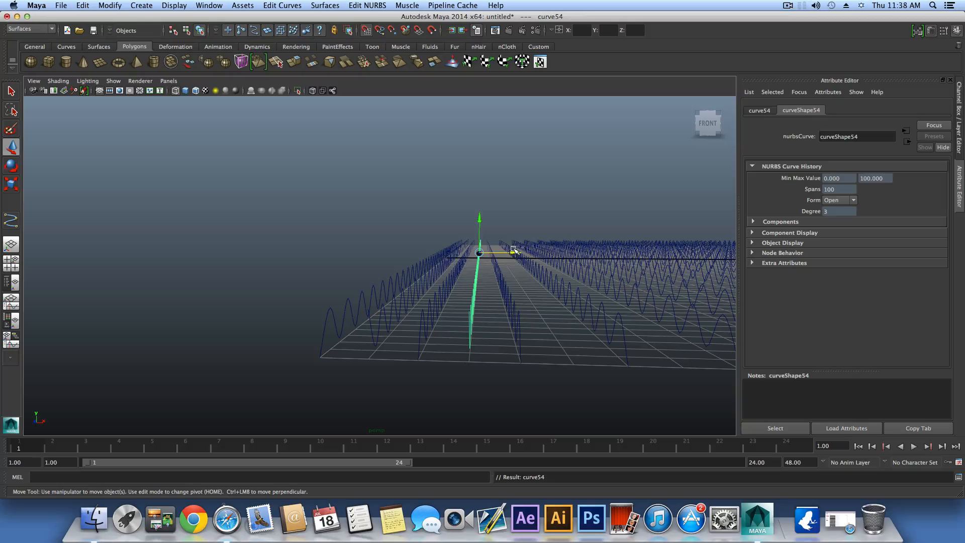
{"action": "left_click_drag", "start_coordinate": [514, 249], "coordinate": [503, 253]}
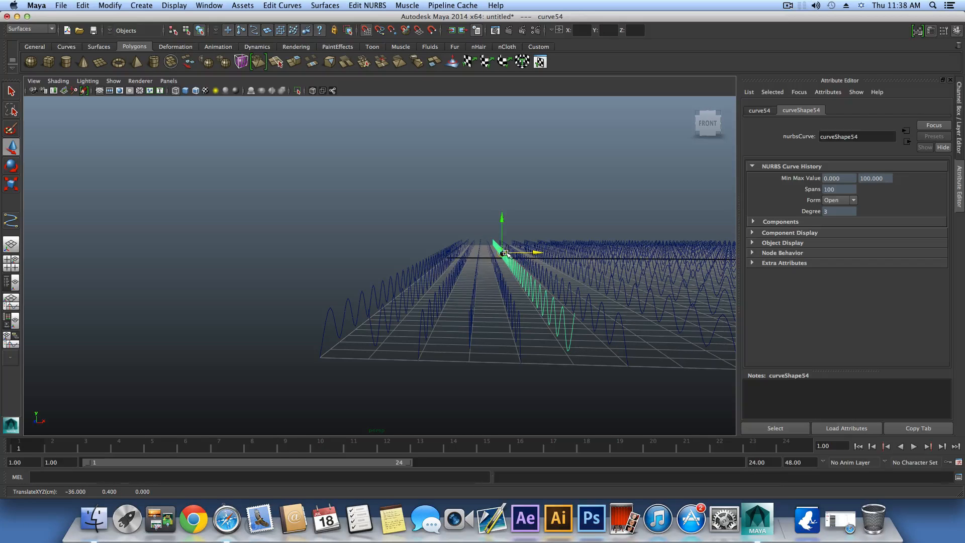
Repeat the inverted curve's duplicate with the same transform across the grid until a copy lies just beyond the positive-X edge.
{"action": "key", "text": "ctrl+d"}
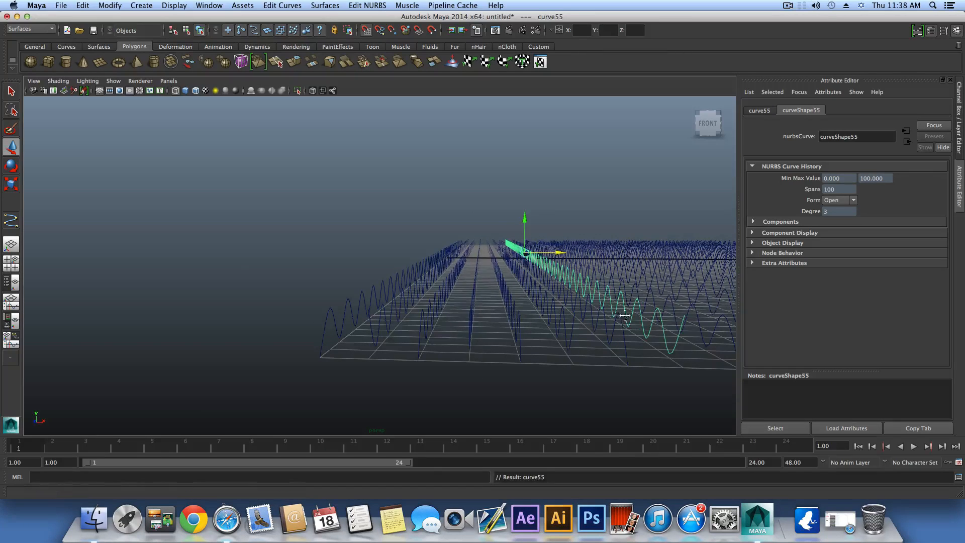
{"action": "left_click_drag", "start_coordinate": [614, 317], "coordinate": [345, 356], "text": "alt"}
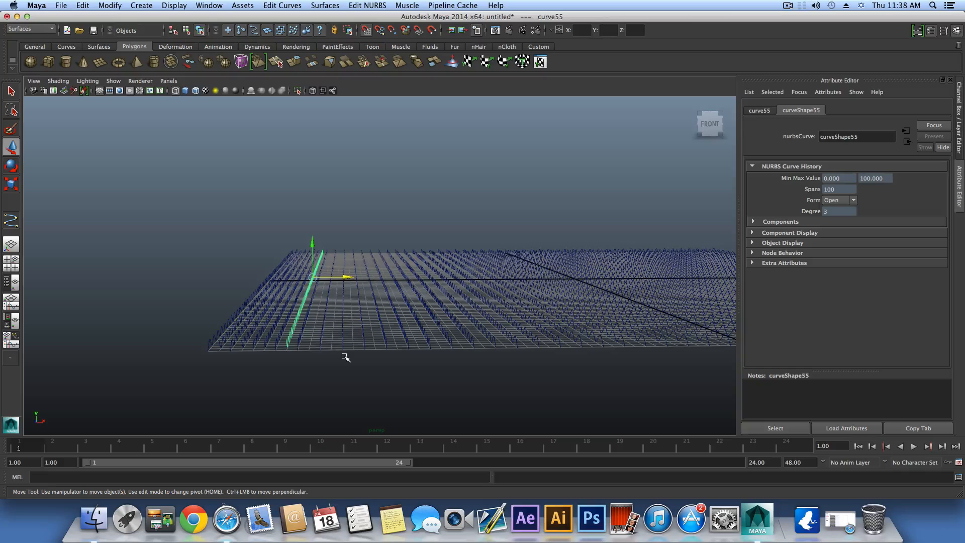
{"action": "key", "text": "shift+d"}
{"action": "key", "text": "shift+d"}
{"action": "key", "text": "shift+d"}
{"action": "key", "text": "shift+d"}
{"action": "key", "text": "shift+d"}
{"action": "key", "text": "shift+d"}
{"action": "key", "text": "shift+d"}
{"action": "key", "text": "shift+d"}
{"action": "key", "text": "shift+d"}
{"action": "key", "text": "shift+d"}
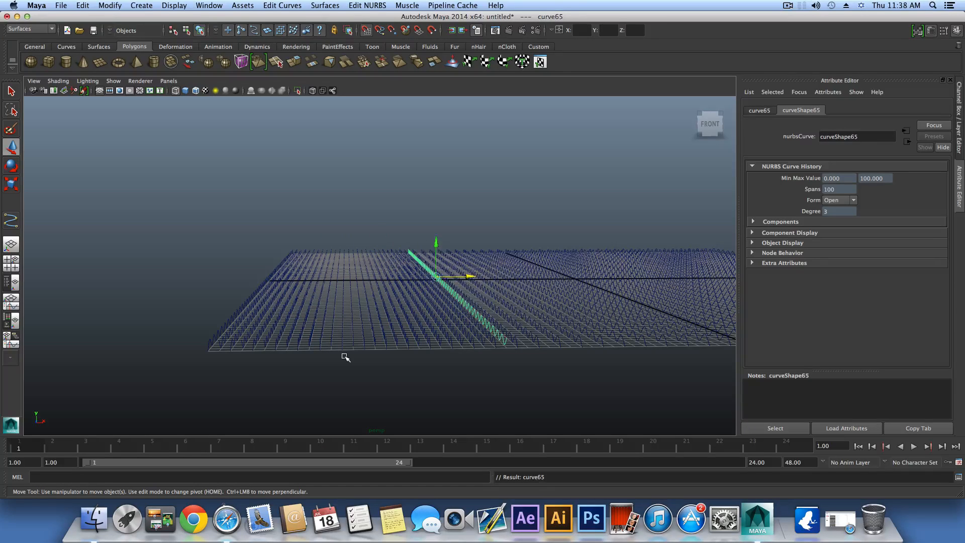
{"action": "key", "text": "shift+d"}
{"action": "key", "text": "shift+d"}
{"action": "key", "text": "shift+d"}
{"action": "key", "text": "shift+d"}
{"action": "key", "text": "shift+d"}
{"action": "key", "text": "shift+d"}
{"action": "key", "text": "shift+d"}
{"action": "key", "text": "shift+d"}
{"action": "key", "text": "shift+d"}
{"action": "key", "text": "shift+d"}
{"action": "key", "text": "shift+d"}
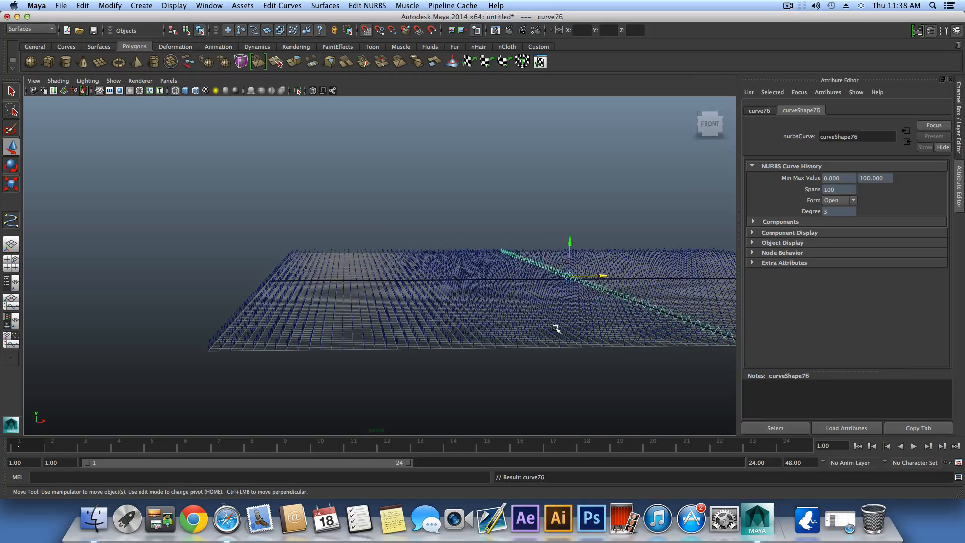
{"action": "key", "text": "shift+d"}
{"action": "key", "text": "shift+d"}
{"action": "key", "text": "shift+d"}
{"action": "key", "text": "shift+d"}
{"action": "key", "text": "shift+d"}
{"action": "key", "text": "shift+d"}
{"action": "middle_click_drag", "start_coordinate": [608, 323], "coordinate": [335, 343], "text": "alt"}
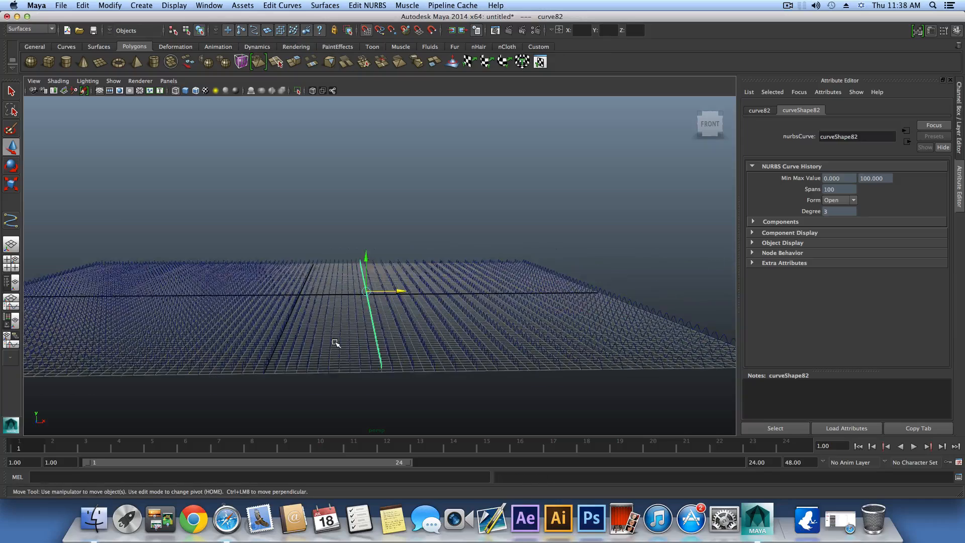
{"action": "key", "text": "shift+d"}
{"action": "key", "text": "shift+d"}
{"action": "key", "text": "shift+d"}
{"action": "key", "text": "shift+d"}
{"action": "key", "text": "shift+d"}
{"action": "key", "text": "shift+d"}
{"action": "key", "text": "shift+d"}
{"action": "key", "text": "shift+d"}
{"action": "key", "text": "shift+d"}
{"action": "key", "text": "shift+d"}
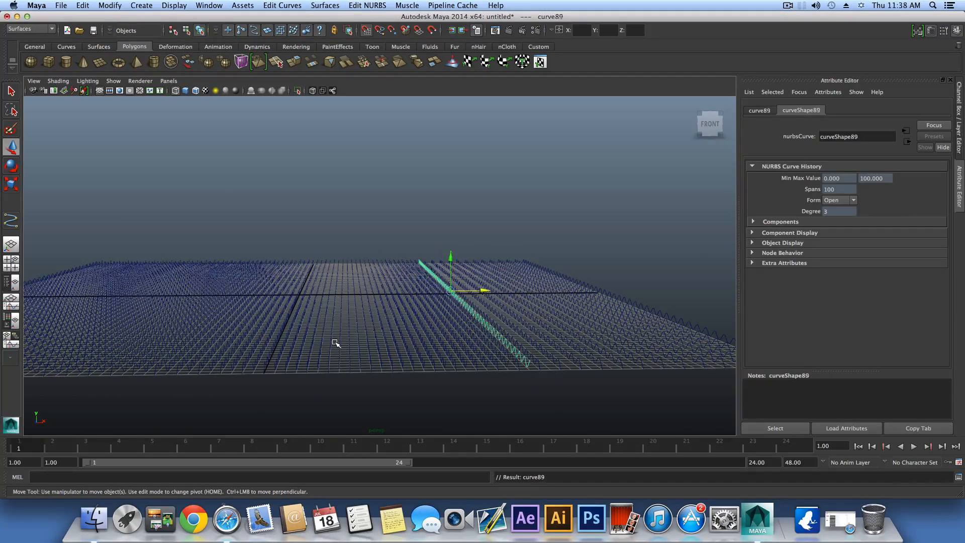
{"action": "key", "text": "shift+d"}
{"action": "key", "text": "shift+d"}
{"action": "key", "text": "shift+d"}
{"action": "key", "text": "shift+d"}
{"action": "key", "text": "shift+d"}
{"action": "middle_click_drag", "start_coordinate": [558, 341], "coordinate": [333, 326], "text": "alt"}
{"action": "key", "text": "shift+d"}
{"action": "key", "text": "shift+d"}
{"action": "key", "text": "shift+d"}
{"action": "key", "text": "shift+d"}
{"action": "key", "text": "shift+d"}
{"action": "left_click_drag", "start_coordinate": [333, 327], "coordinate": [477, 350], "text": "alt"}
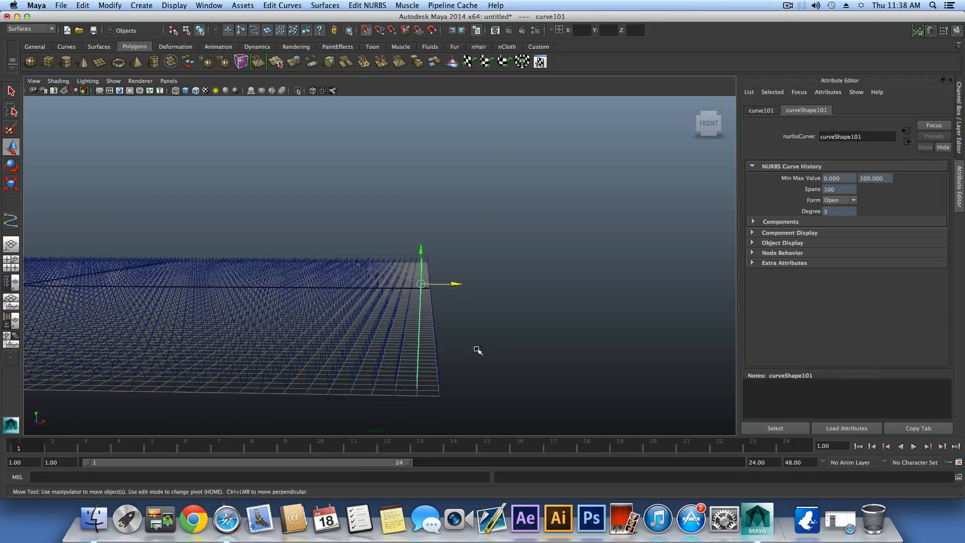
{"action": "key", "text": "shift+d"}
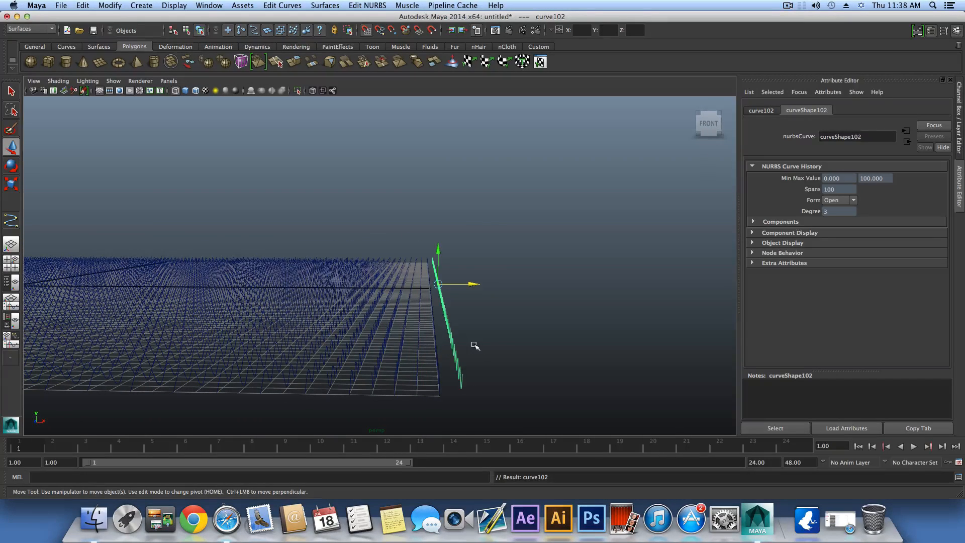
{"action": "left_click", "coordinate": [448, 343]}
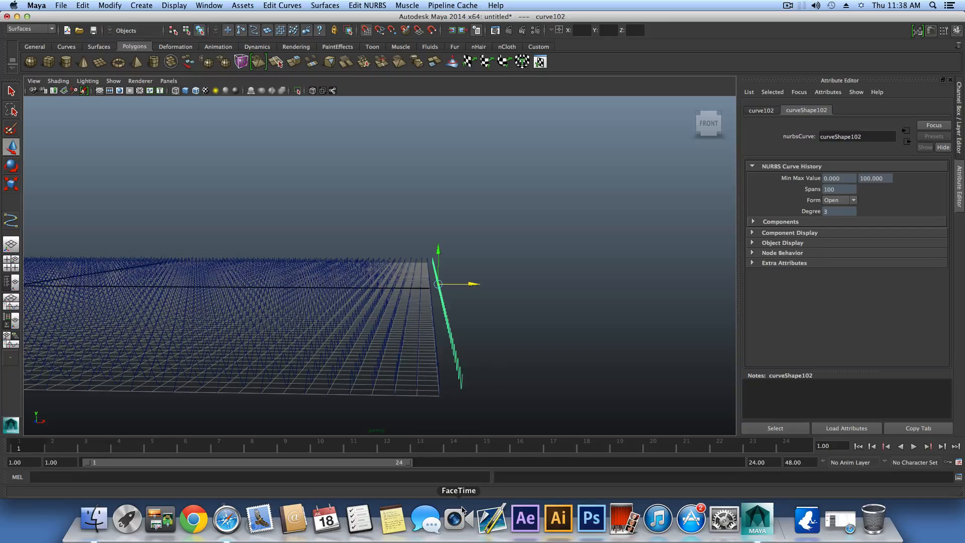
{"action": "key", "text": "F8"}
{"action": "key", "text": "F8"}
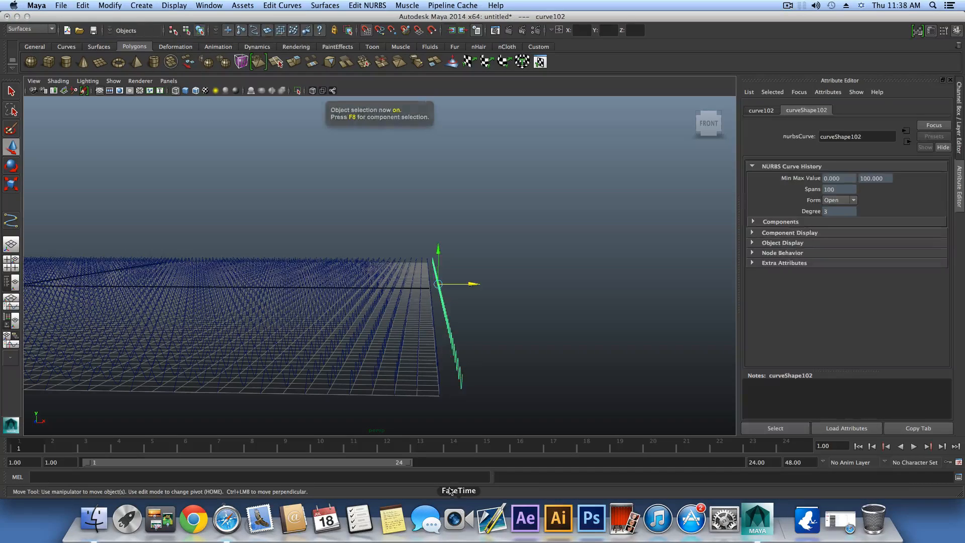
{"action": "left_click_drag", "start_coordinate": [397, 432], "coordinate": [339, 404], "text": "alt"}
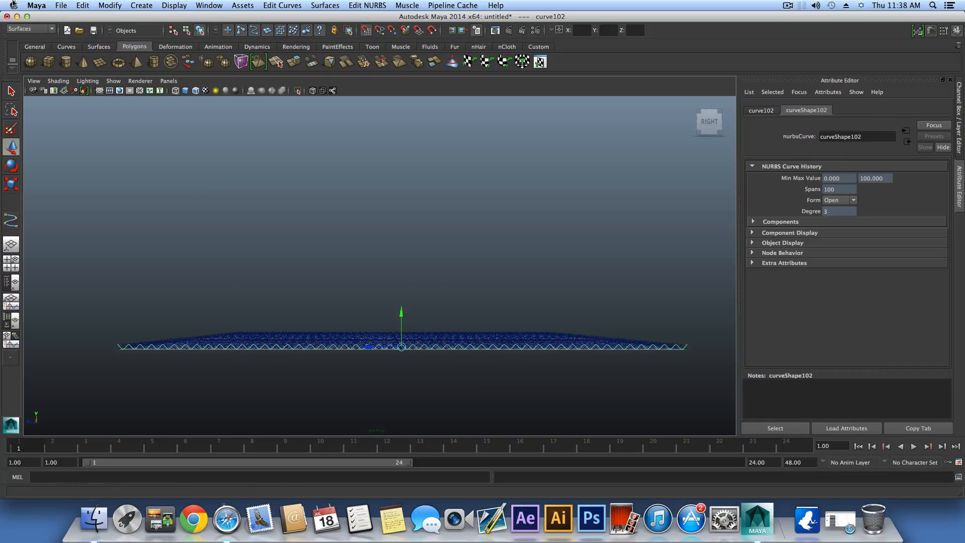
Save the scene under the name curvegrids as a Maya Binary file in the mic project's scenes folder.
{"action": "left_click", "coordinate": [64, 6]}
{"action": "left_click", "coordinate": [71, 57]}
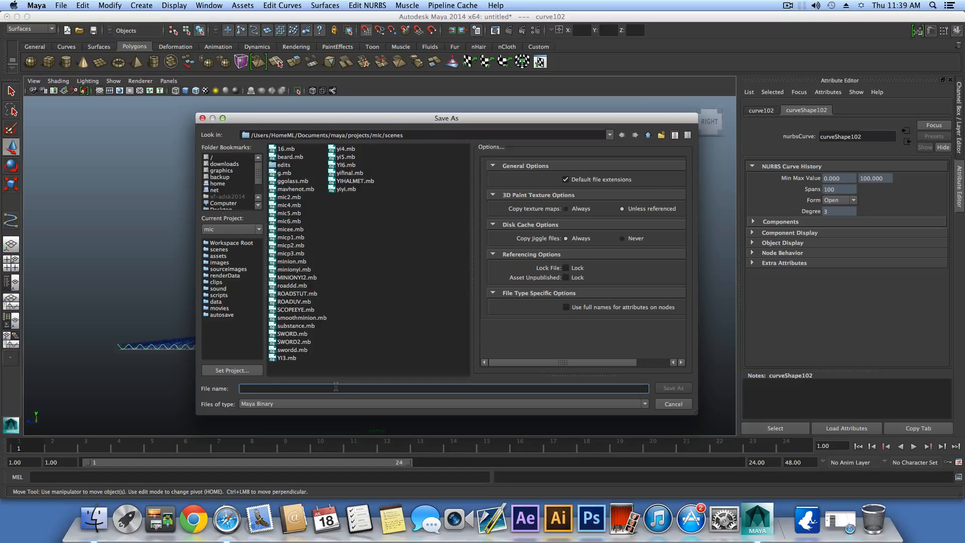
{"action": "type", "text": "cu"}
{"action": "type", "text": "rvegrids"}
{"action": "left_click", "coordinate": [664, 390]}
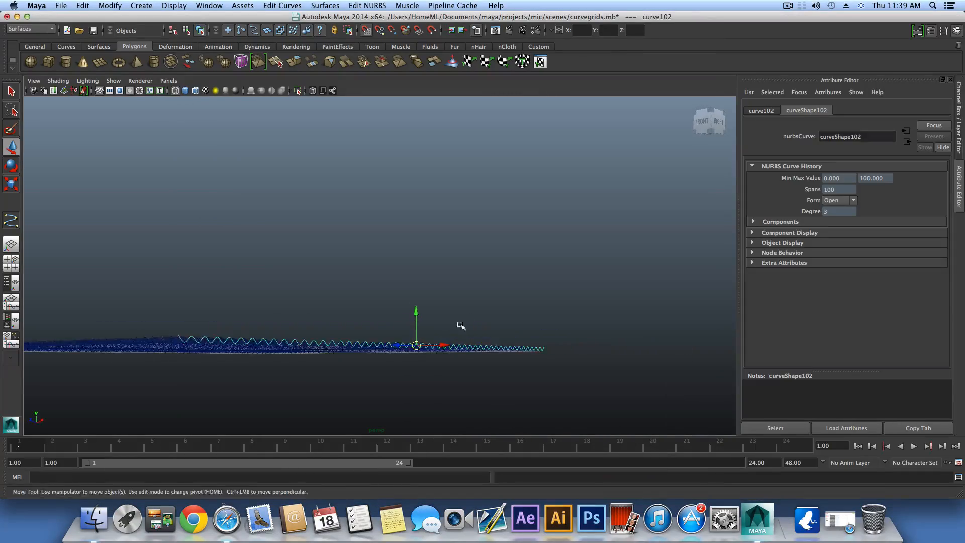
Select all the wave curves across the grid, display the Outliner beside the view, and combine the curves into one group.
{"action": "left_click_drag", "start_coordinate": [461, 325], "coordinate": [567, 310], "text": "alt"}
{"action": "right_click_drag", "start_coordinate": [566, 310], "coordinate": [534, 314], "text": "alt"}
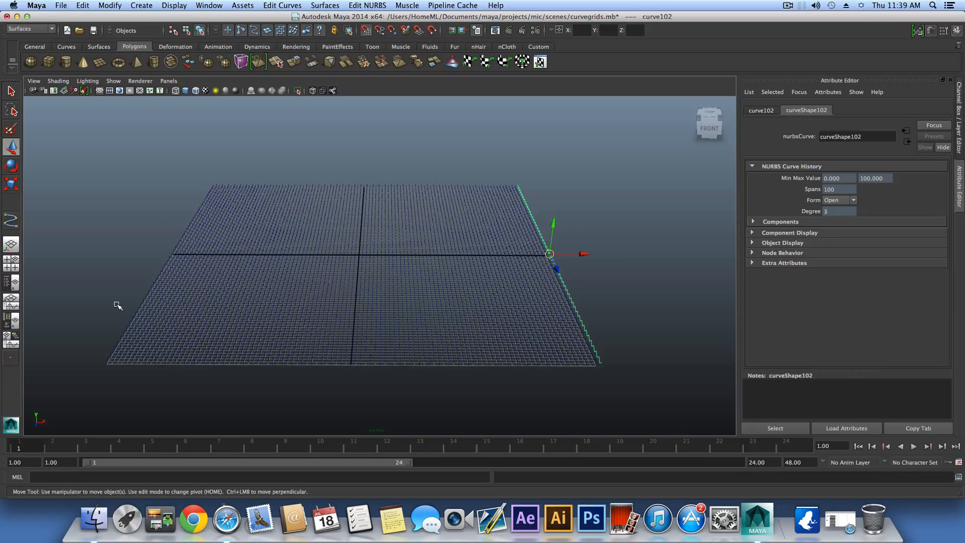
{"action": "left_click_drag", "start_coordinate": [117, 304], "coordinate": [600, 367]}
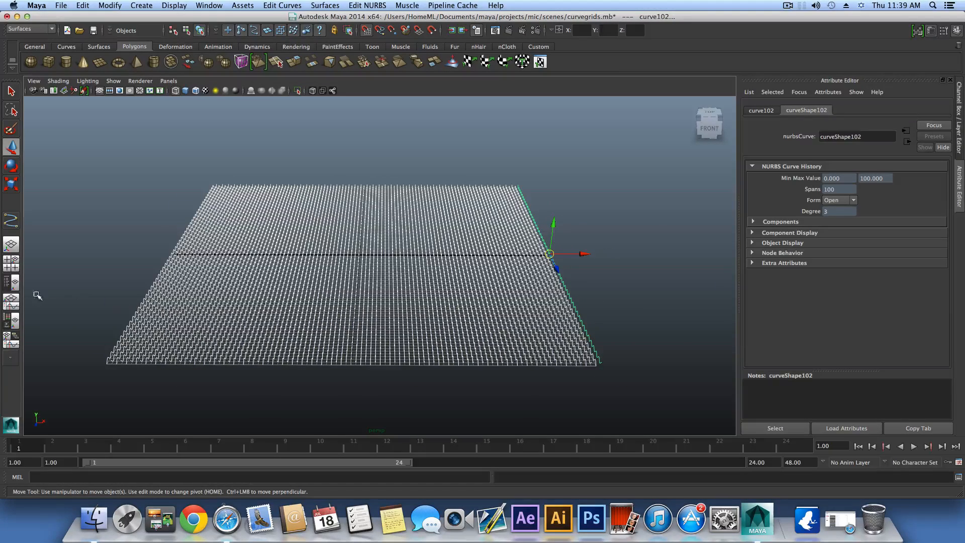
{"action": "left_click", "coordinate": [12, 281]}
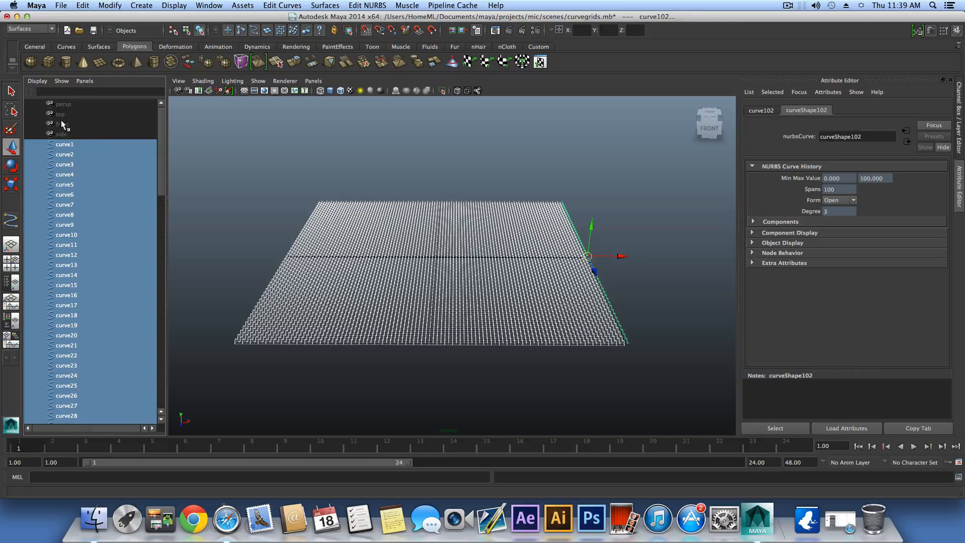
{"action": "scroll", "coordinate": [80, 209], "scroll_direction": "down", "scroll_amount": 20}
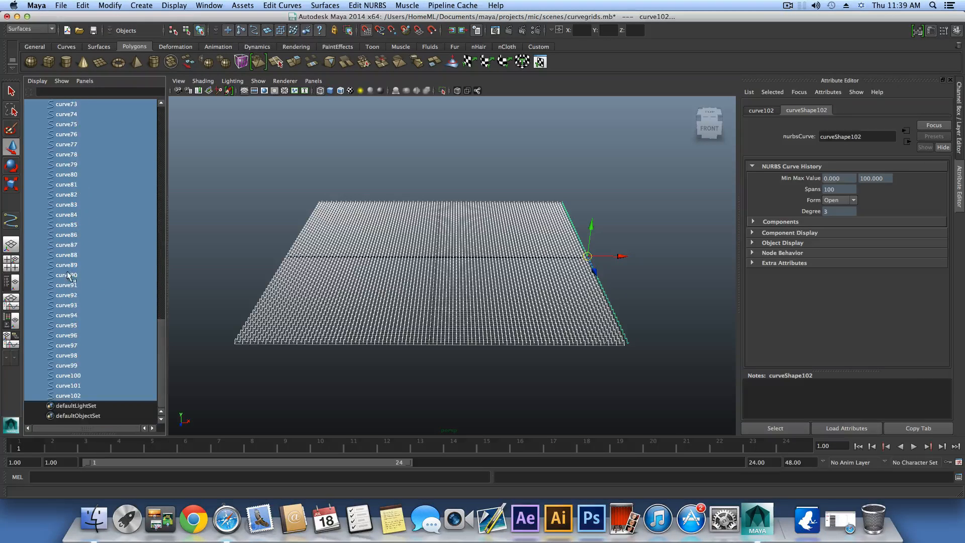
{"action": "scroll", "coordinate": [80, 387], "scroll_direction": "up", "scroll_amount": 20}
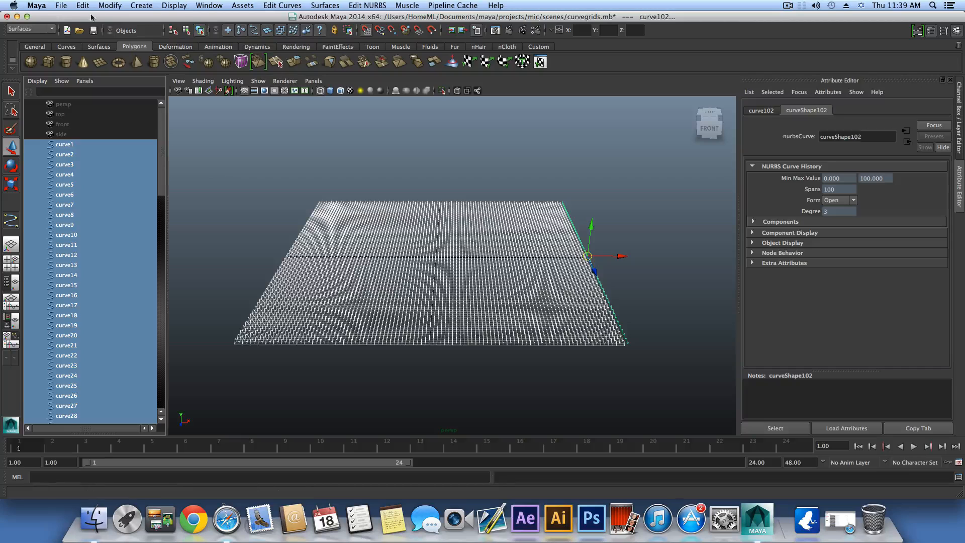
{"action": "left_click", "coordinate": [35, 47]}
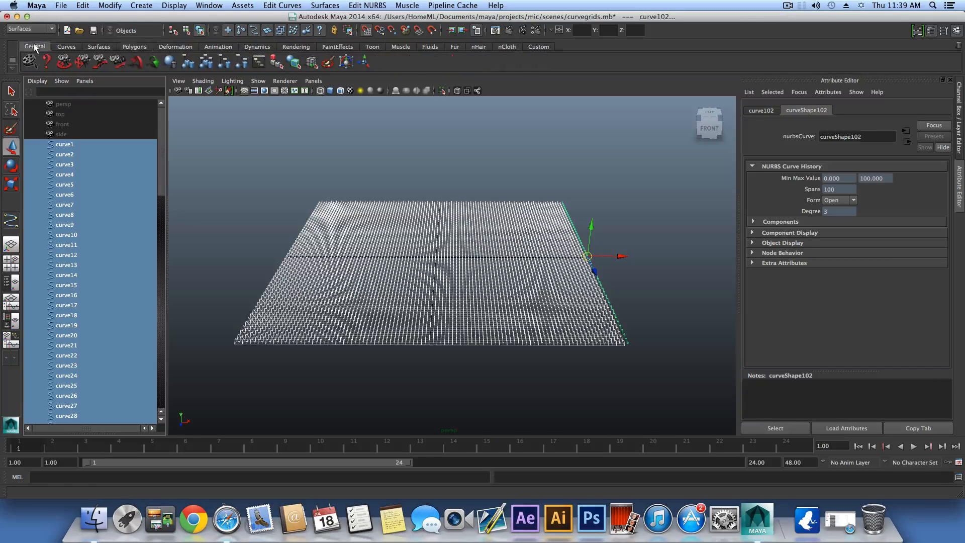
{"action": "left_click", "coordinate": [187, 65]}
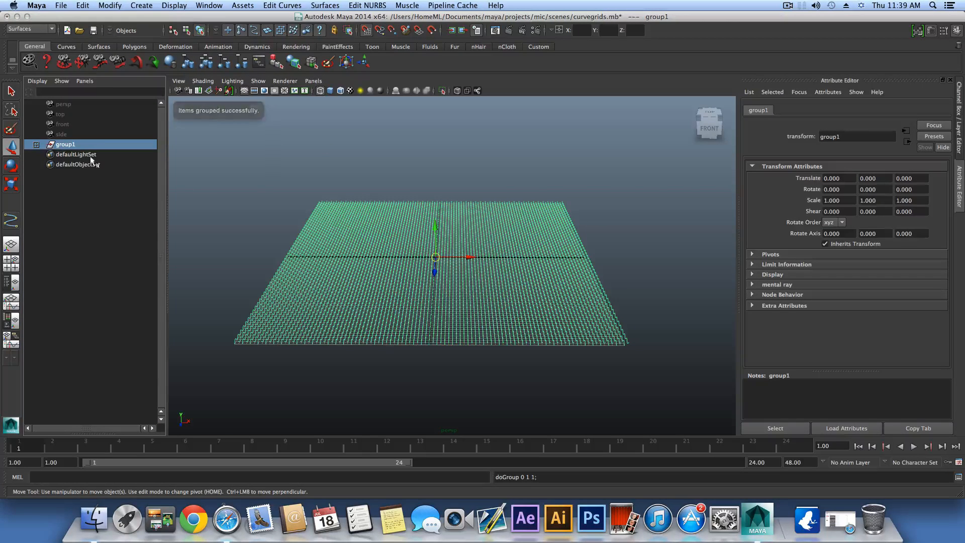
Duplicate the curve group and rotate the copy to -90 degrees about the Y axis so it crosses the original curves.
{"action": "scroll", "coordinate": [468, 259], "scroll_direction": "up", "scroll_amount": 4}
{"action": "left_click_drag", "start_coordinate": [468, 260], "coordinate": [487, 249], "text": "alt"}
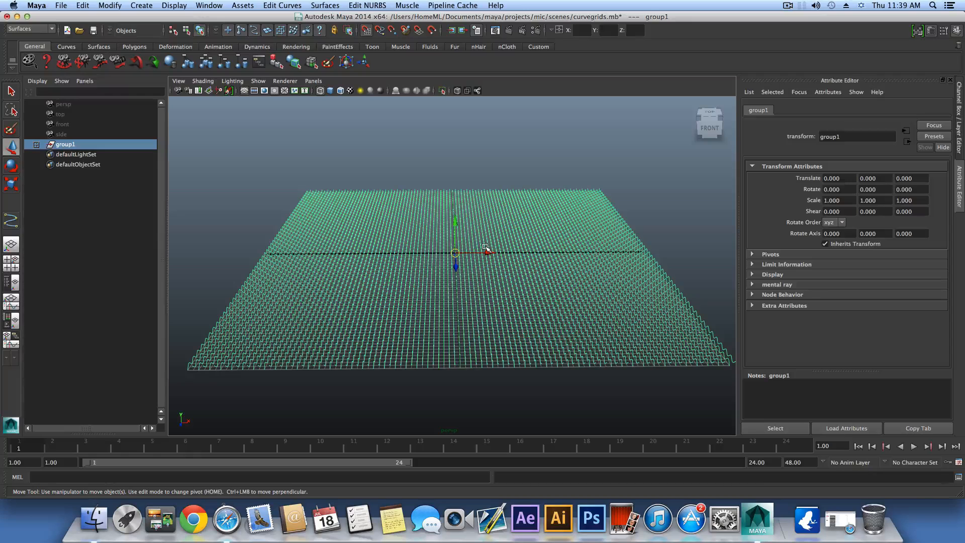
{"action": "key", "text": "ctrl+d"}
{"action": "key", "text": "e"}
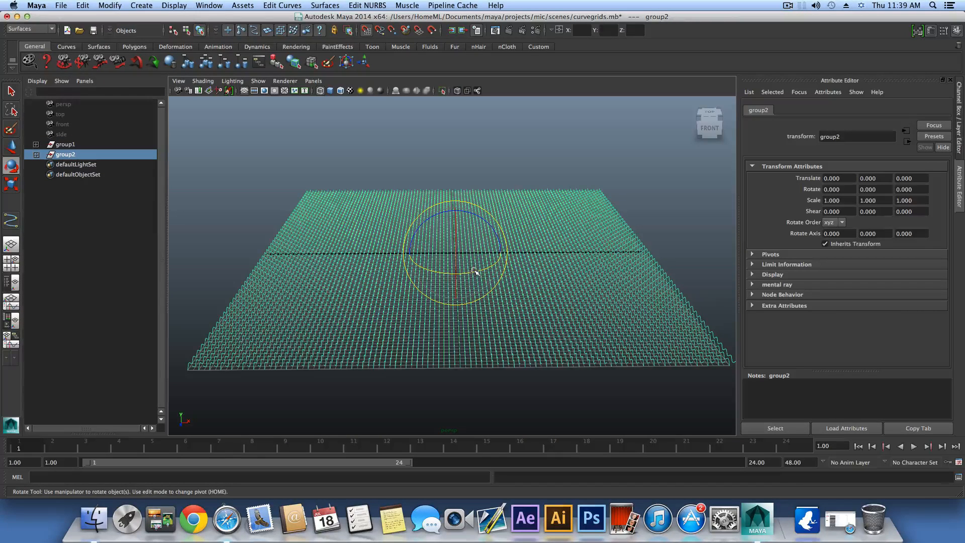
{"action": "left_click_drag", "start_coordinate": [458, 273], "coordinate": [415, 279]}
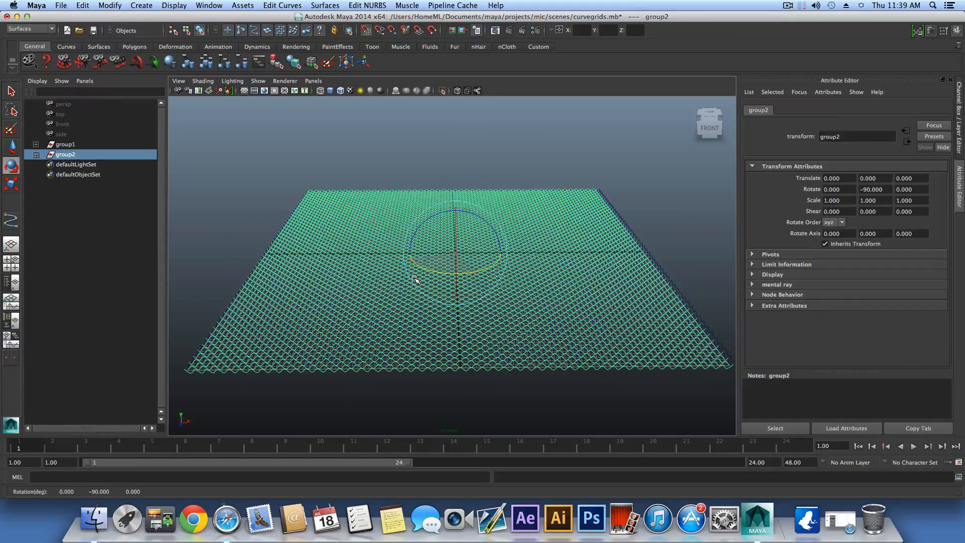
Move the rotated curve group to -0.8 in Z to align its waves with the crossing curves.
{"action": "mouse_move", "coordinate": [593, 290]}
{"action": "left_mouse_down", "text": "alt"}
{"action": "mouse_move", "coordinate": [578, 297]}
{"action": "mouse_move", "coordinate": [508, 261]}
{"action": "mouse_move", "coordinate": [435, 256]}
{"action": "mouse_move", "coordinate": [405, 241]}
{"action": "mouse_move", "coordinate": [478, 269]}
{"action": "mouse_move", "coordinate": [614, 291]}
{"action": "mouse_move", "coordinate": [601, 280]}
{"action": "mouse_move", "coordinate": [674, 263]}
{"action": "mouse_move", "coordinate": [619, 209]}
{"action": "mouse_move", "coordinate": [472, 243]}
{"action": "mouse_move", "coordinate": [512, 262]}
{"action": "mouse_move", "coordinate": [469, 267]}
{"action": "mouse_move", "coordinate": [477, 274]}
{"action": "mouse_move", "coordinate": [364, 316]}
{"action": "left_mouse_up", "text": "alt"}
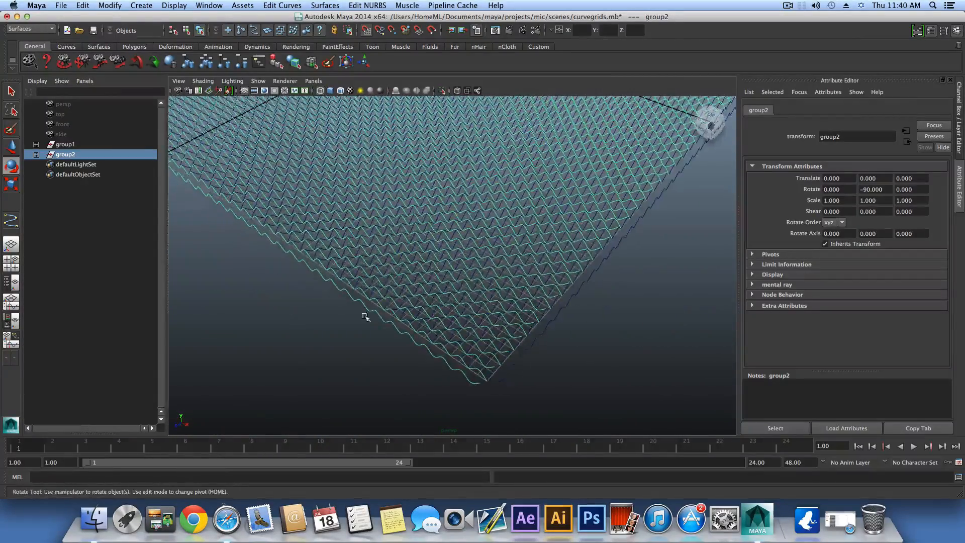
{"action": "mouse_move", "coordinate": [445, 333]}
{"action": "left_mouse_down", "text": "alt"}
{"action": "mouse_move", "coordinate": [495, 346]}
{"action": "mouse_move", "coordinate": [297, 305]}
{"action": "mouse_move", "coordinate": [428, 331]}
{"action": "mouse_move", "coordinate": [466, 353]}
{"action": "mouse_move", "coordinate": [626, 333]}
{"action": "mouse_move", "coordinate": [724, 349]}
{"action": "mouse_move", "coordinate": [502, 321]}
{"action": "mouse_move", "coordinate": [459, 291]}
{"action": "mouse_move", "coordinate": [539, 239]}
{"action": "mouse_move", "coordinate": [543, 247]}
{"action": "left_mouse_up", "text": "alt"}
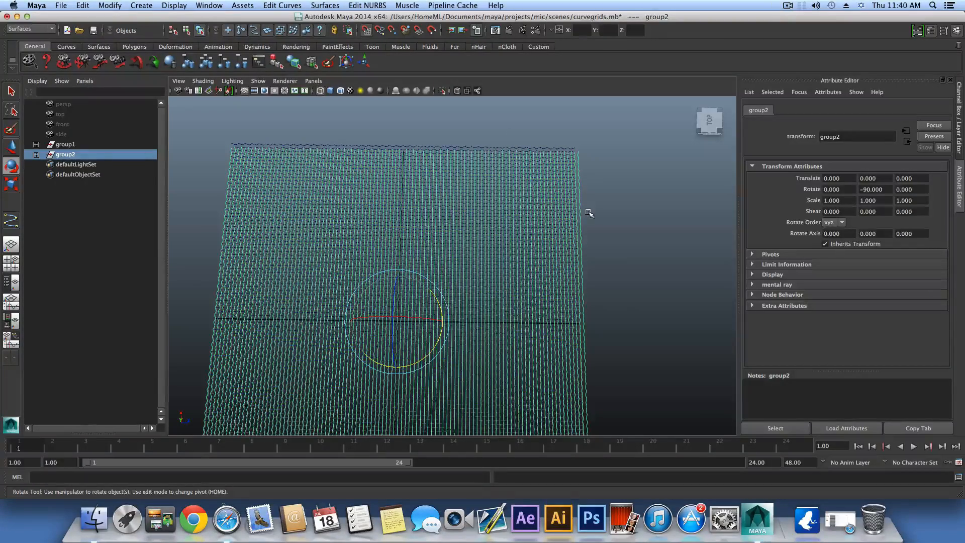
{"action": "right_click_drag", "start_coordinate": [589, 213], "coordinate": [474, 123], "text": "alt"}
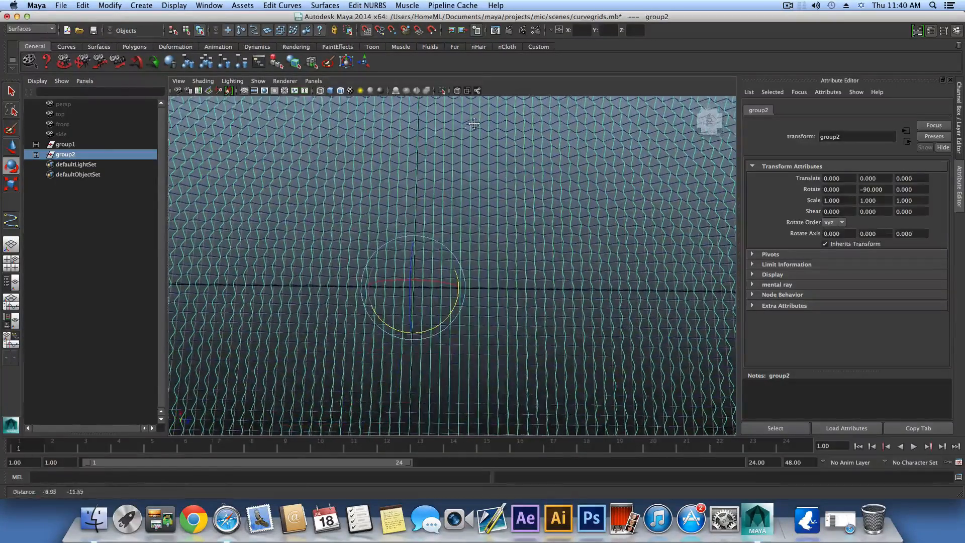
{"action": "key", "text": "w"}
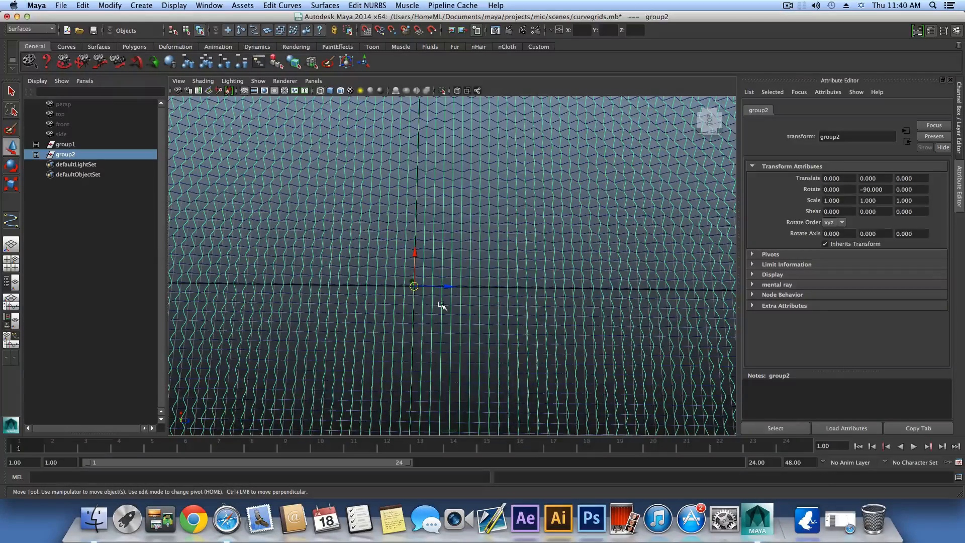
{"action": "key", "text": "f"}
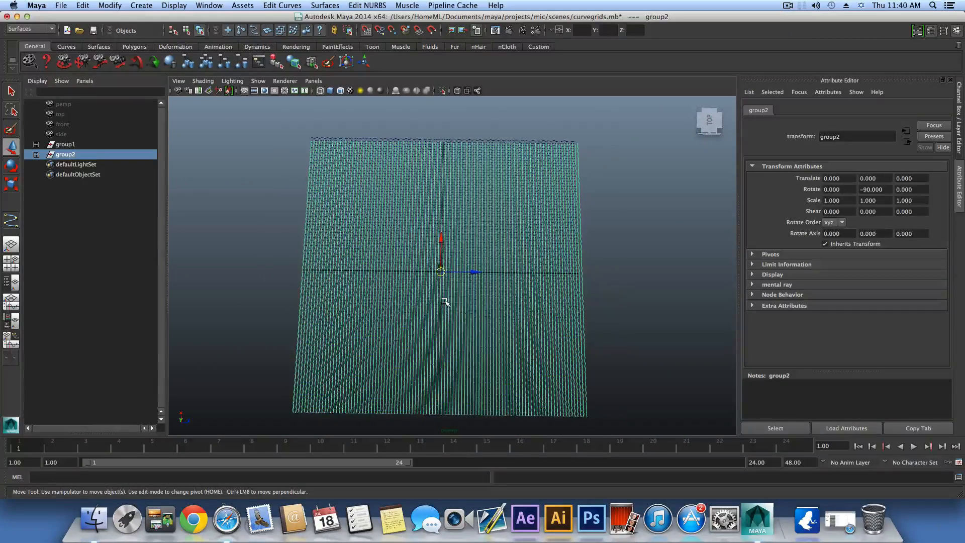
{"action": "scroll", "coordinate": [445, 301], "scroll_direction": "up", "scroll_amount": 2}
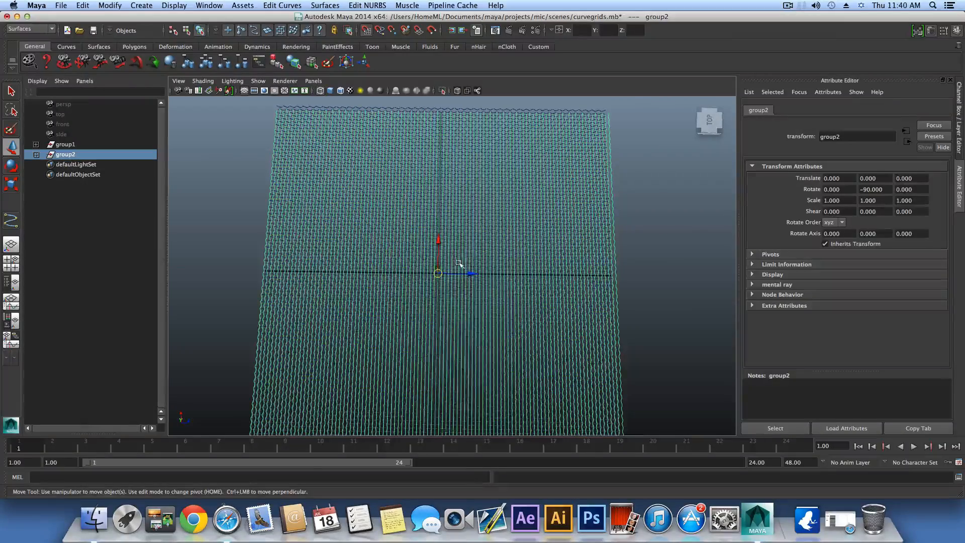
{"action": "scroll", "coordinate": [517, 279], "scroll_direction": "up", "scroll_amount": 6}
{"action": "middle_click_drag", "start_coordinate": [513, 278], "coordinate": [550, 203], "text": "alt"}
{"action": "left_click_drag", "start_coordinate": [502, 205], "coordinate": [425, 266], "text": "alt"}
{"action": "scroll", "coordinate": [424, 266], "scroll_direction": "down", "scroll_amount": 15}
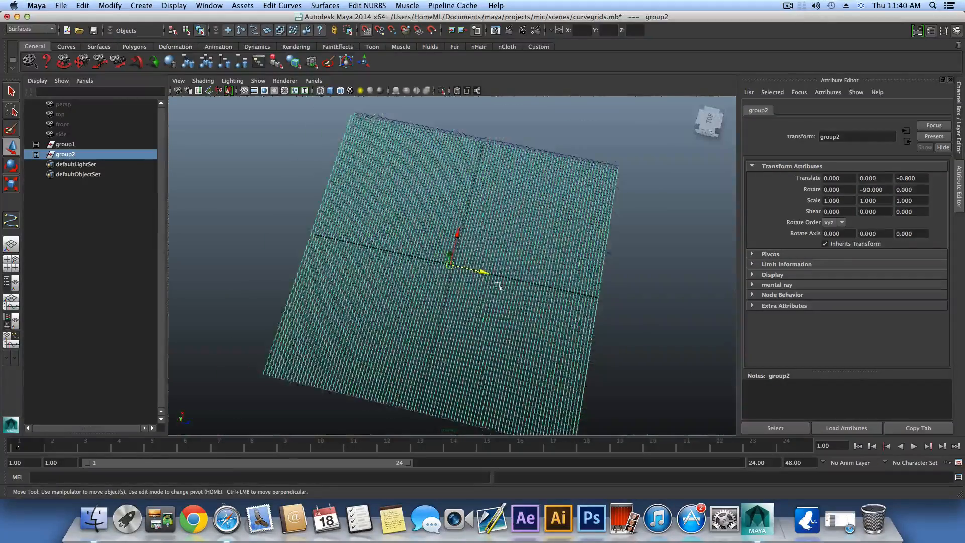
{"action": "left_click_drag", "start_coordinate": [497, 286], "coordinate": [513, 280], "text": "alt"}
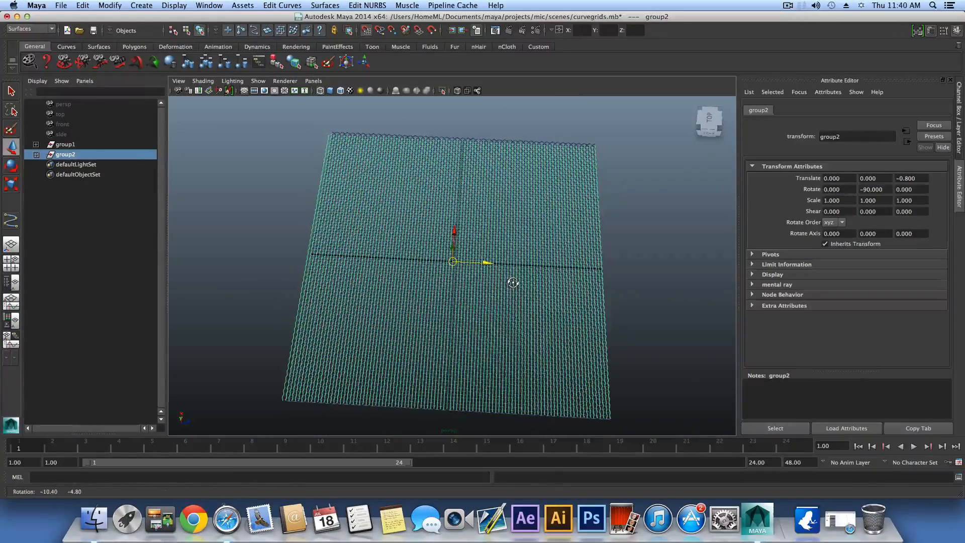
{"action": "left_click", "coordinate": [588, 277]}
{"action": "key", "text": "z"}
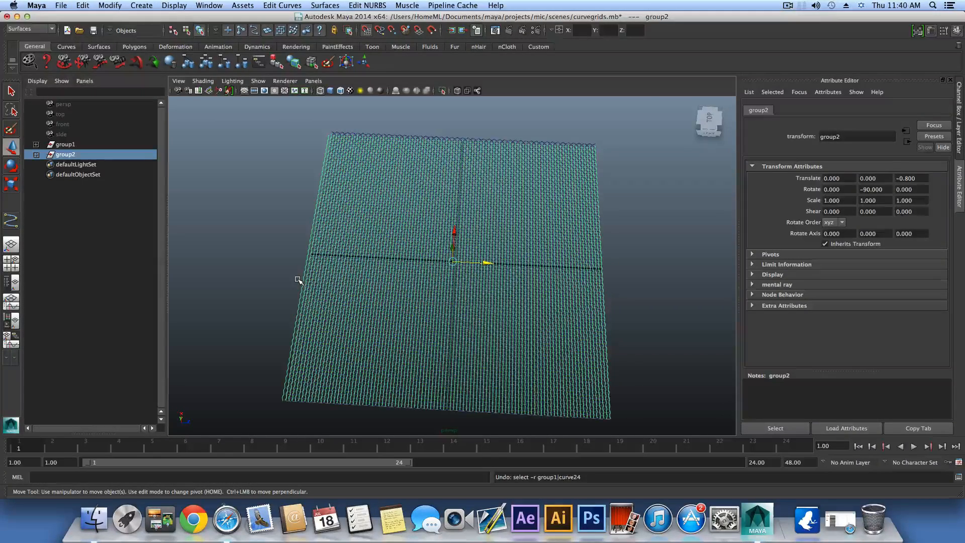
Examine how individual curves from the two groups weave over and under each other near the grid's centre.
{"action": "right_click_drag", "start_coordinate": [298, 280], "coordinate": [520, 277], "text": "alt"}
{"action": "left_click_drag", "start_coordinate": [520, 277], "coordinate": [426, 331], "text": "alt"}
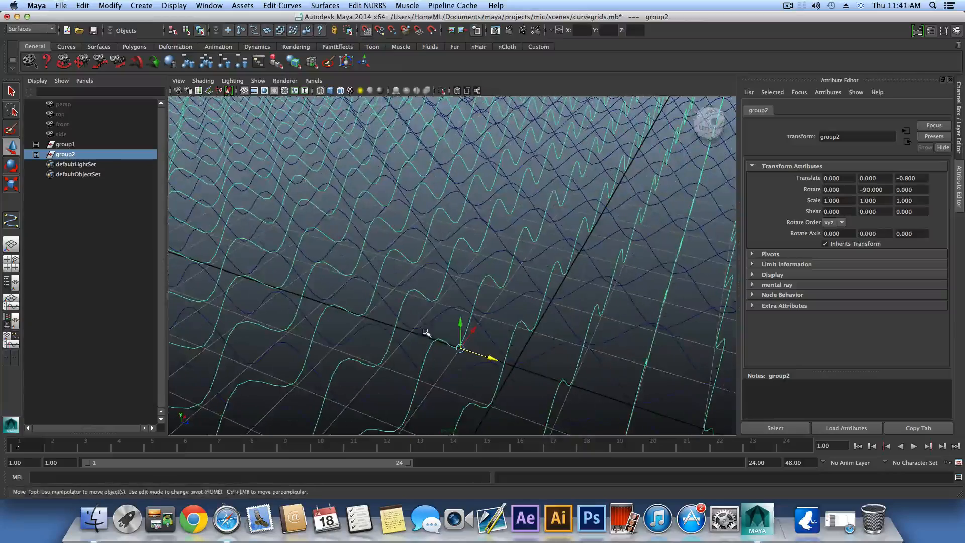
{"action": "middle_click_drag", "start_coordinate": [426, 331], "coordinate": [421, 313], "text": "alt"}
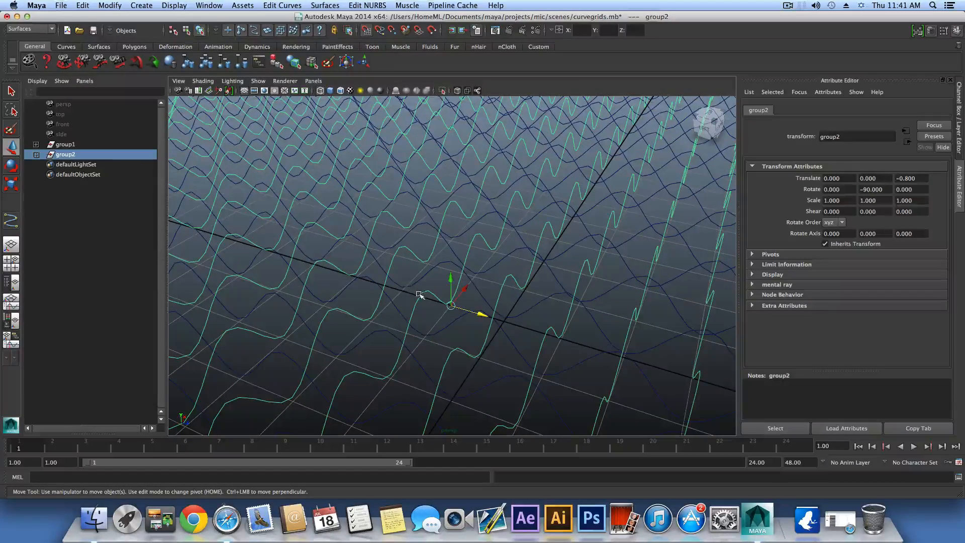
{"action": "left_click", "coordinate": [420, 295]}
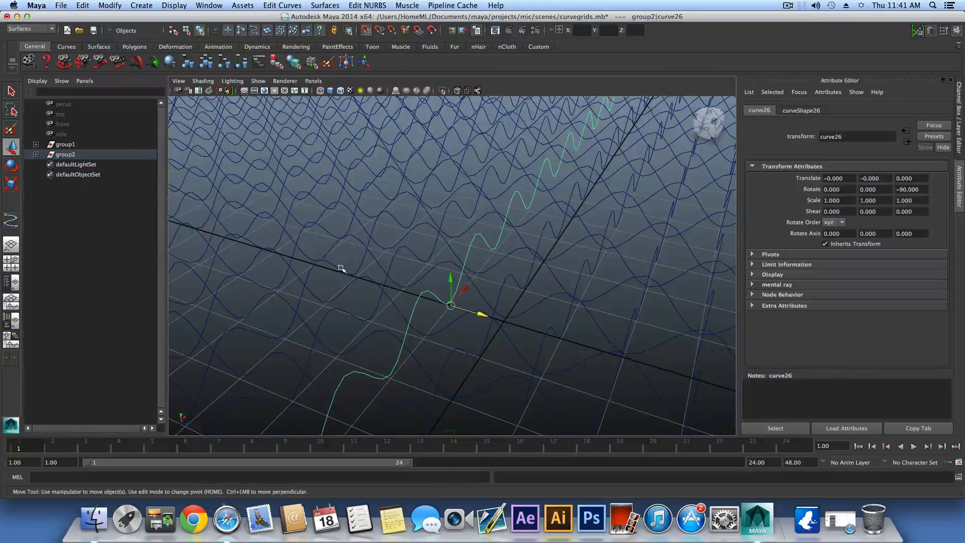
{"action": "left_click", "coordinate": [431, 335]}
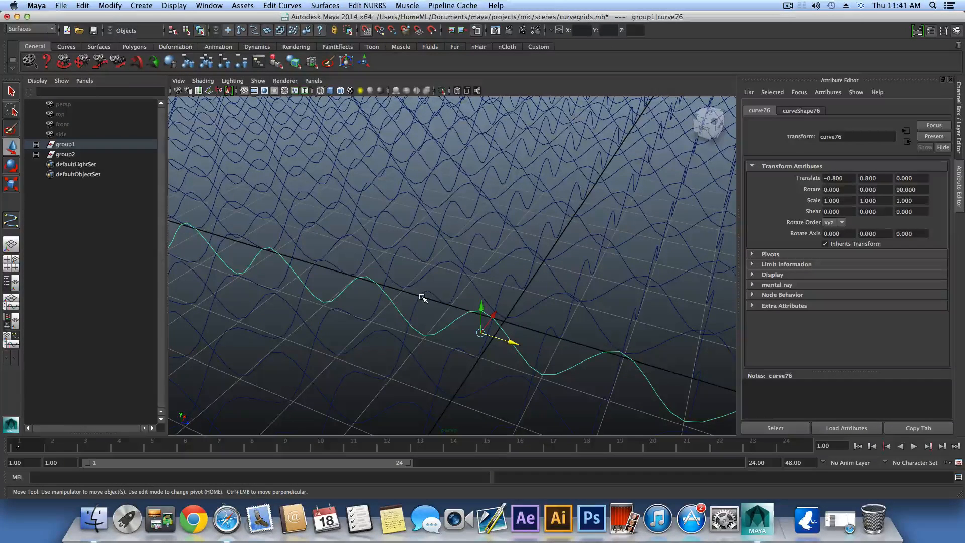
{"action": "left_click", "coordinate": [435, 327]}
{"action": "left_click", "coordinate": [426, 323]}
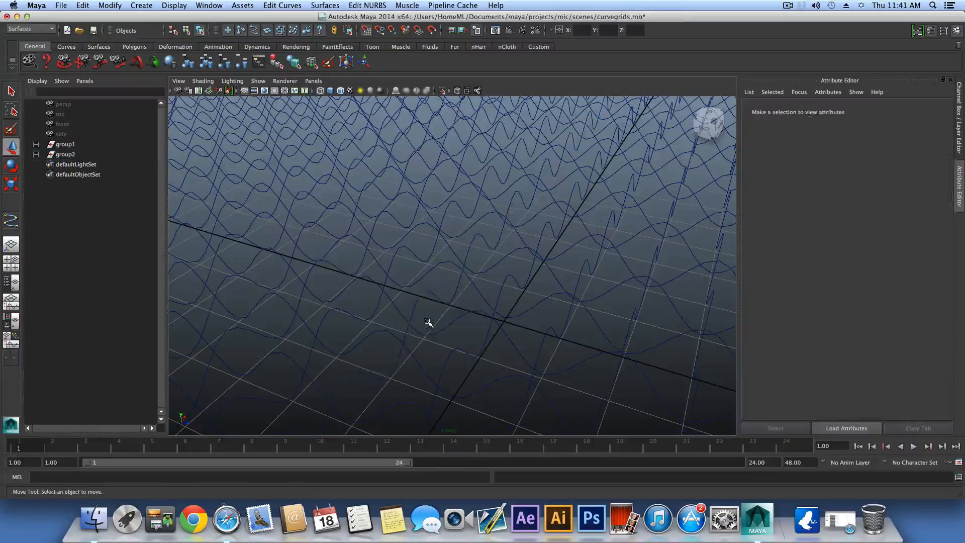
{"action": "left_click", "coordinate": [419, 295]}
{"action": "scroll", "coordinate": [430, 334], "scroll_direction": "down", "scroll_amount": 5}
{"action": "mouse_move", "coordinate": [442, 373]}
{"action": "left_mouse_down", "text": "alt"}
{"action": "mouse_move", "coordinate": [446, 392]}
{"action": "mouse_move", "coordinate": [475, 400]}
{"action": "mouse_move", "coordinate": [433, 385]}
{"action": "mouse_move", "coordinate": [454, 372]}
{"action": "mouse_move", "coordinate": [446, 384]}
{"action": "left_mouse_up", "text": "alt"}
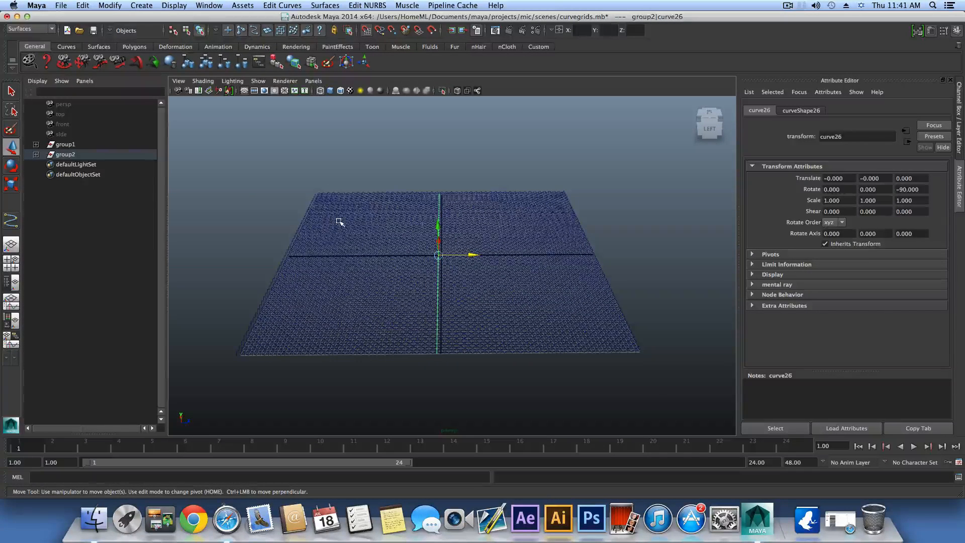
{"action": "left_click_drag", "start_coordinate": [324, 239], "coordinate": [267, 196]}
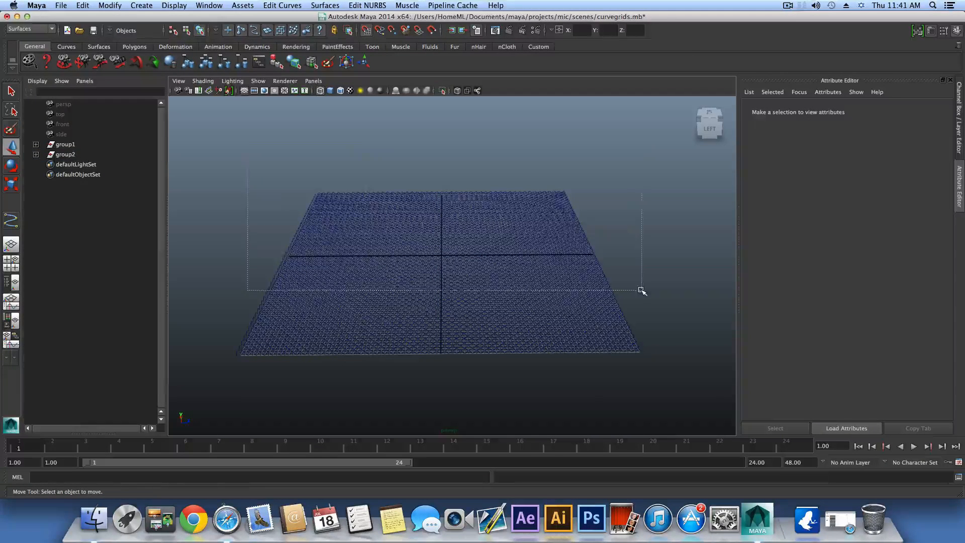
{"action": "left_click_drag", "start_coordinate": [639, 287], "coordinate": [601, 409]}
{"action": "left_click", "coordinate": [600, 410]}
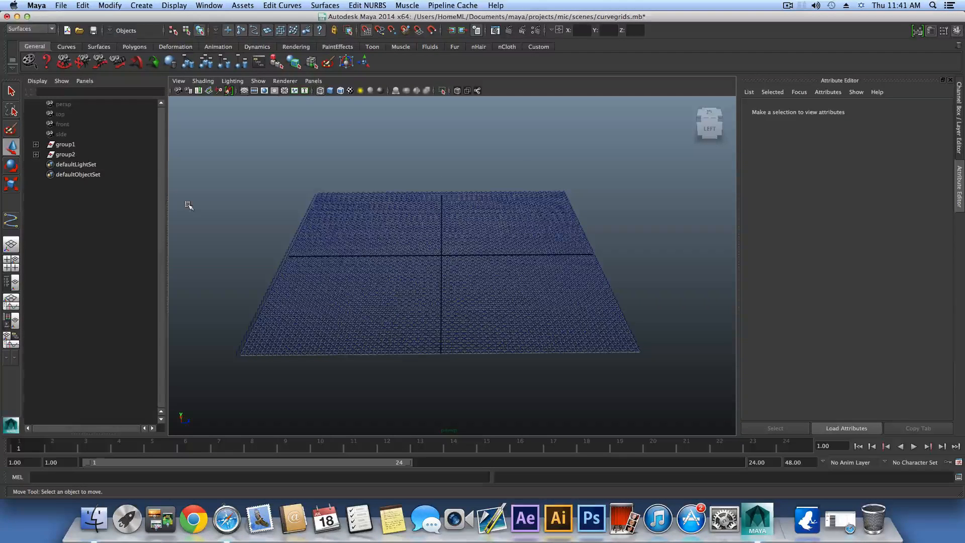
Ungroup both curve groups and combine all of their curves into a single group.
{"action": "left_click", "coordinate": [65, 154]}
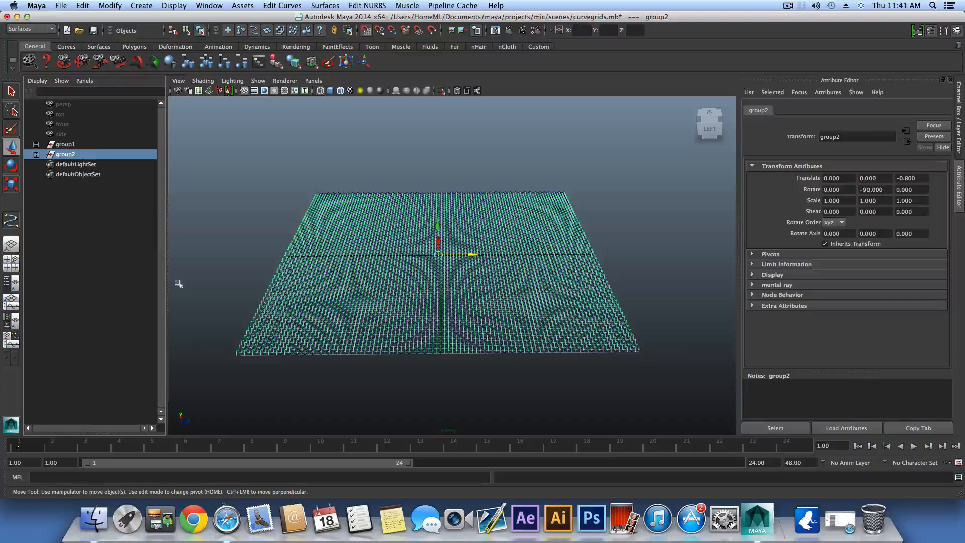
{"action": "left_click", "coordinate": [65, 144], "text": "shift"}
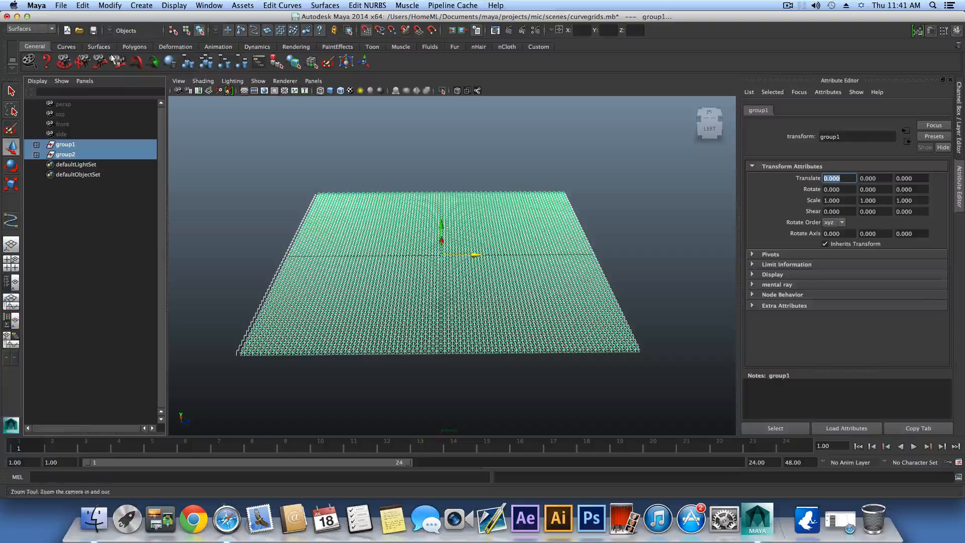
{"action": "left_click", "coordinate": [206, 62]}
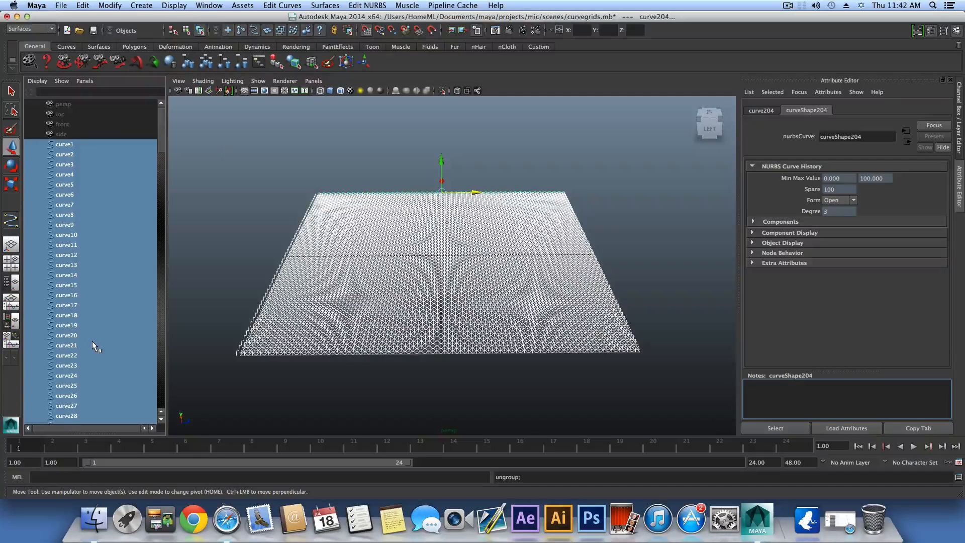
{"action": "scroll", "coordinate": [92, 342], "scroll_direction": "down", "scroll_amount": 20}
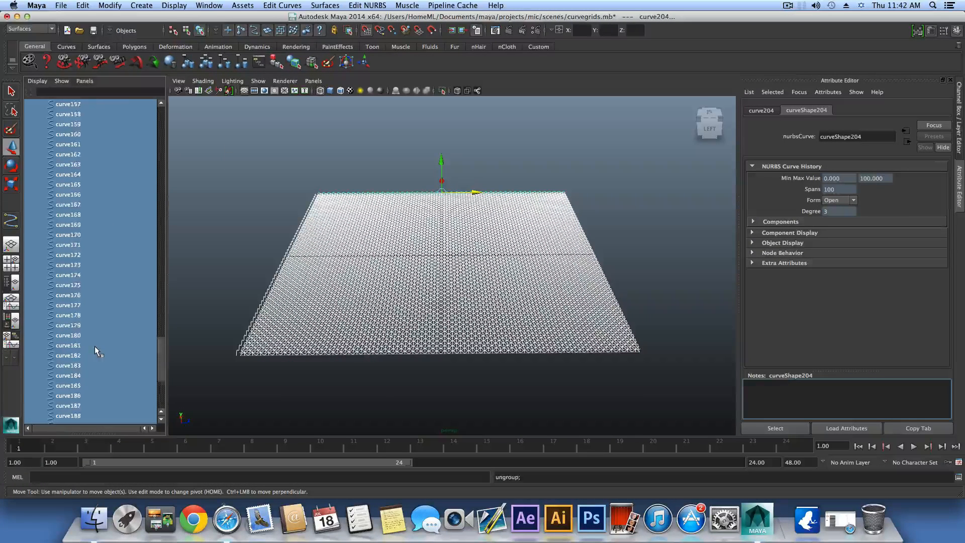
{"action": "scroll", "coordinate": [95, 347], "scroll_direction": "up", "scroll_amount": 18}
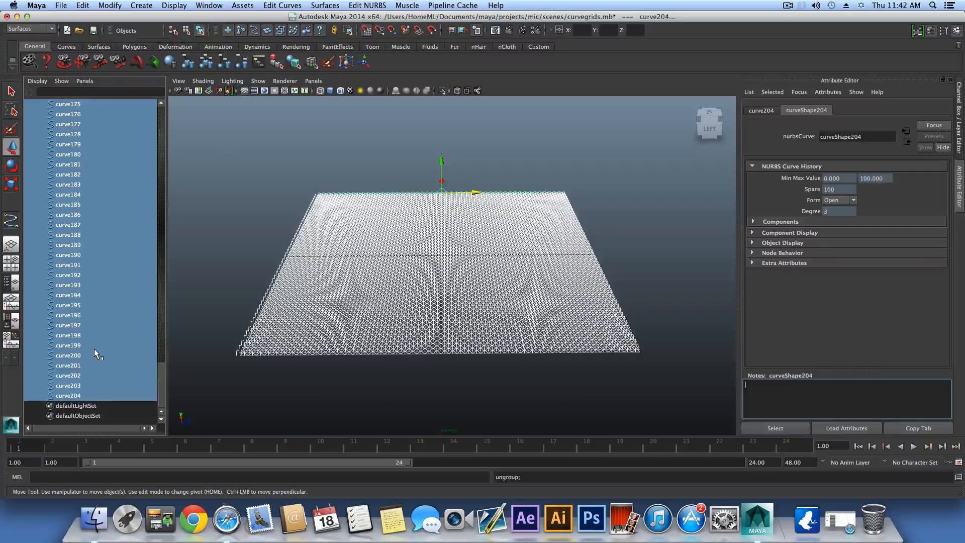
{"action": "left_click", "coordinate": [189, 62]}
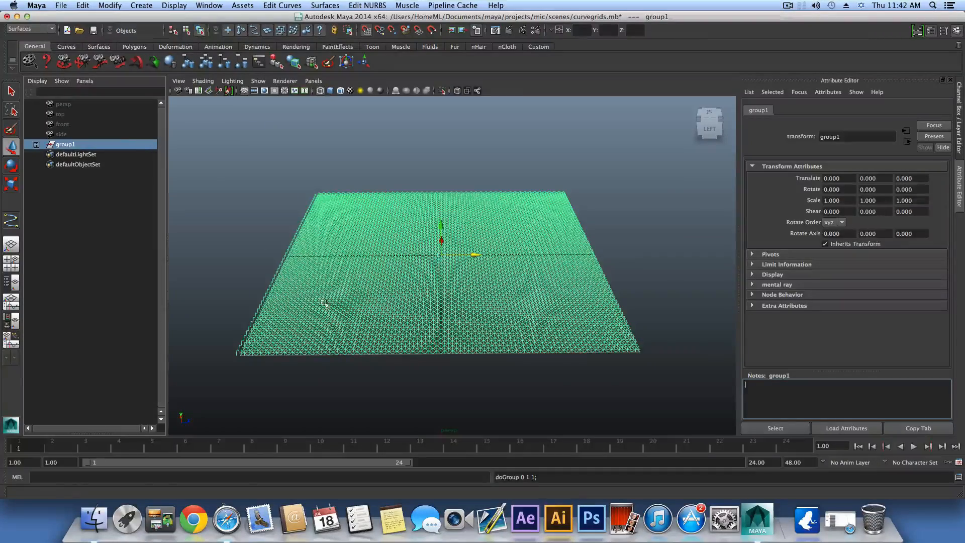
Delete the two stray curves that stick out beyond adjacent edges at the mesh's corner.
{"action": "middle_click_drag", "start_coordinate": [323, 301], "coordinate": [482, 302], "text": "alt"}
{"action": "scroll", "coordinate": [407, 309], "scroll_direction": "up", "scroll_amount": 5}
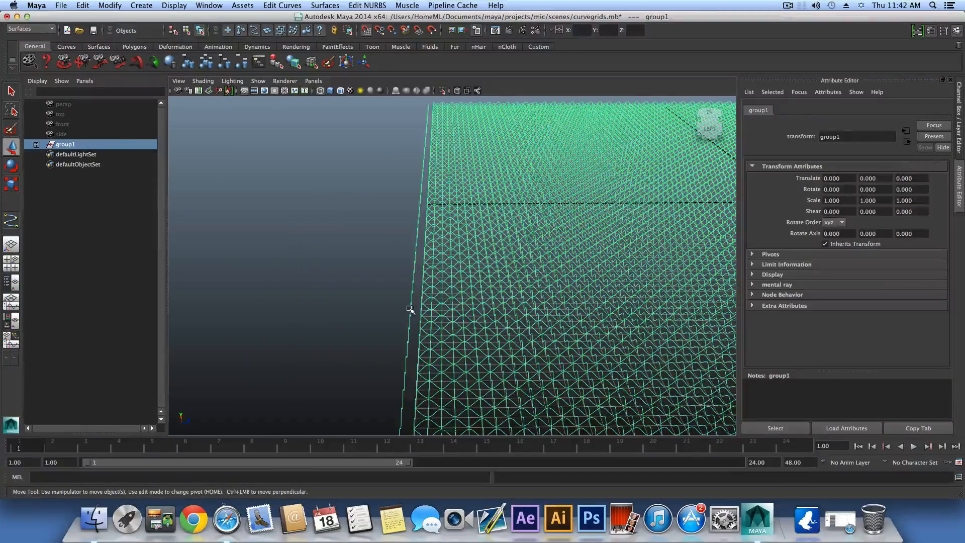
{"action": "left_click", "coordinate": [410, 309]}
{"action": "left_click_drag", "start_coordinate": [338, 252], "coordinate": [565, 285], "text": "alt"}
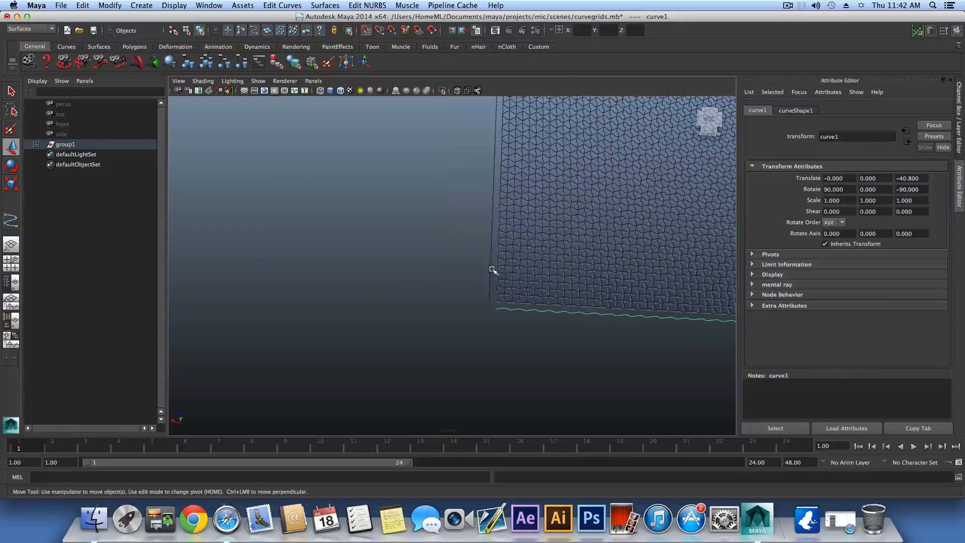
{"action": "left_click", "coordinate": [491, 291]}
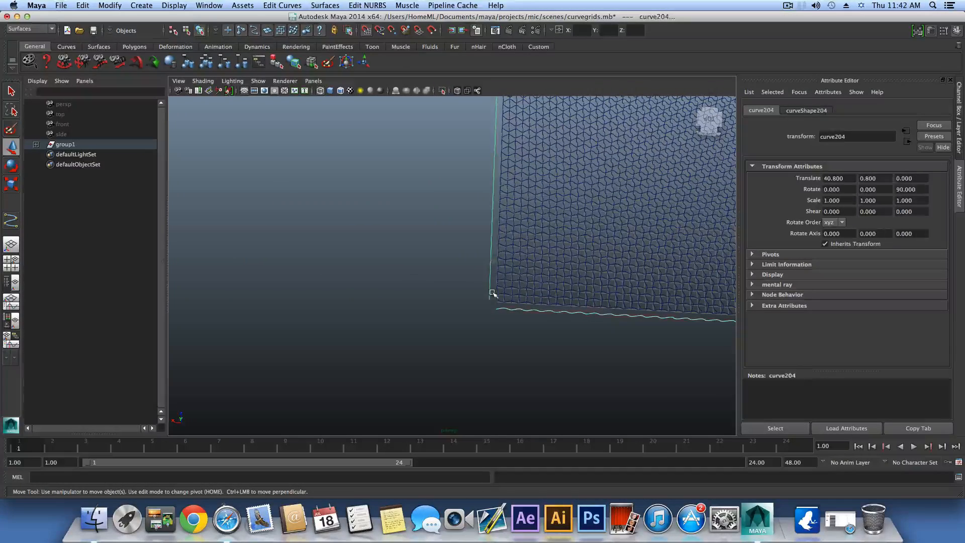
{"action": "scroll", "coordinate": [493, 290], "scroll_direction": "down", "scroll_amount": 3}
Inspect the mesh's outer edges and corners from several angles for any remaining stray curves.
{"action": "left_click_drag", "start_coordinate": [493, 290], "coordinate": [394, 282], "text": "alt"}
{"action": "right_click_drag", "start_coordinate": [394, 282], "coordinate": [373, 336], "text": "alt"}
{"action": "left_click_drag", "start_coordinate": [494, 316], "coordinate": [517, 352], "text": "alt"}
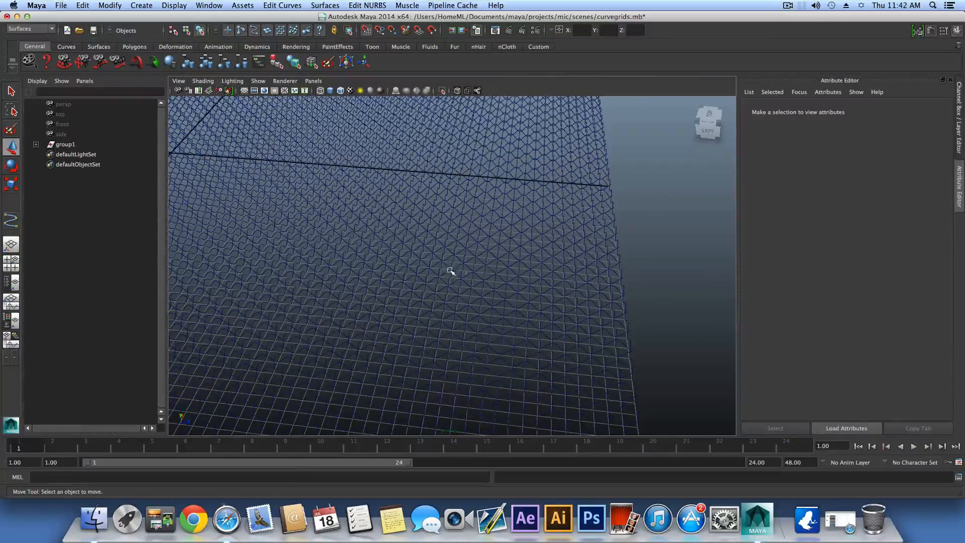
{"action": "left_click_drag", "start_coordinate": [483, 286], "coordinate": [379, 302], "text": "alt"}
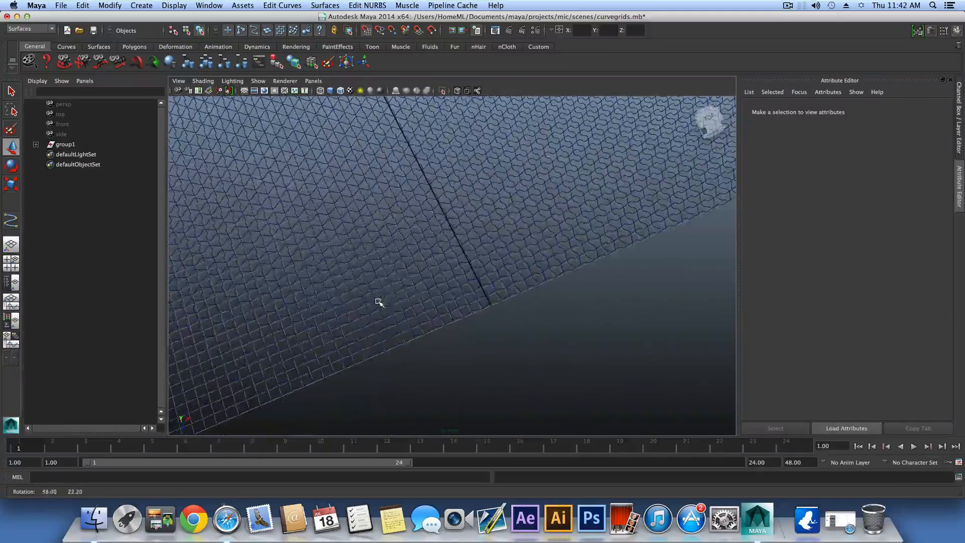
{"action": "middle_click_drag", "start_coordinate": [379, 302], "coordinate": [463, 398], "text": "alt"}
{"action": "right_click_drag", "start_coordinate": [462, 398], "coordinate": [381, 271], "text": "alt"}
{"action": "middle_click_drag", "start_coordinate": [397, 296], "coordinate": [420, 347], "text": "alt"}
{"action": "left_click_drag", "start_coordinate": [421, 347], "coordinate": [444, 293], "text": "alt"}
{"action": "right_click_drag", "start_coordinate": [444, 293], "coordinate": [505, 363], "text": "alt"}
{"action": "left_click_drag", "start_coordinate": [505, 364], "coordinate": [507, 359], "text": "alt"}
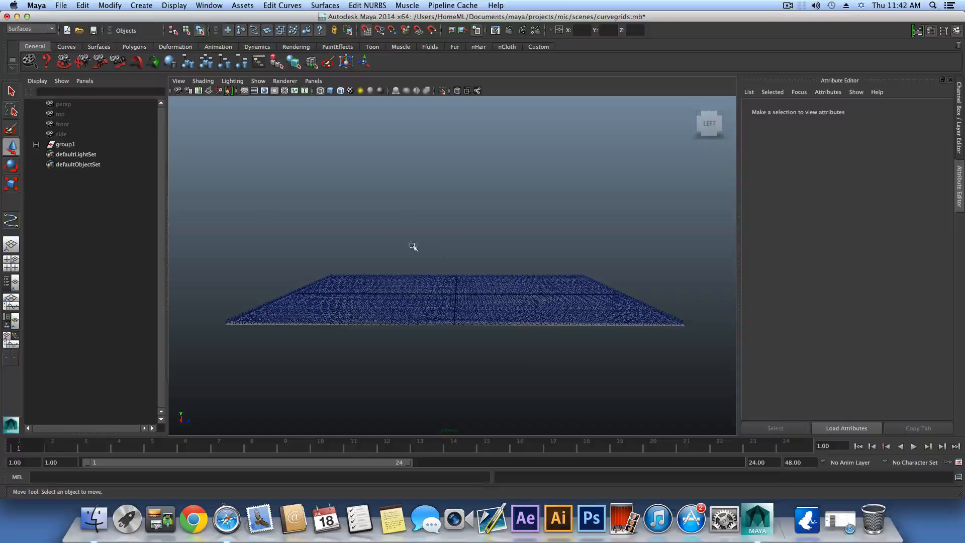
Save the scene and select the whole curve group.
{"action": "left_click", "coordinate": [60, 5]}
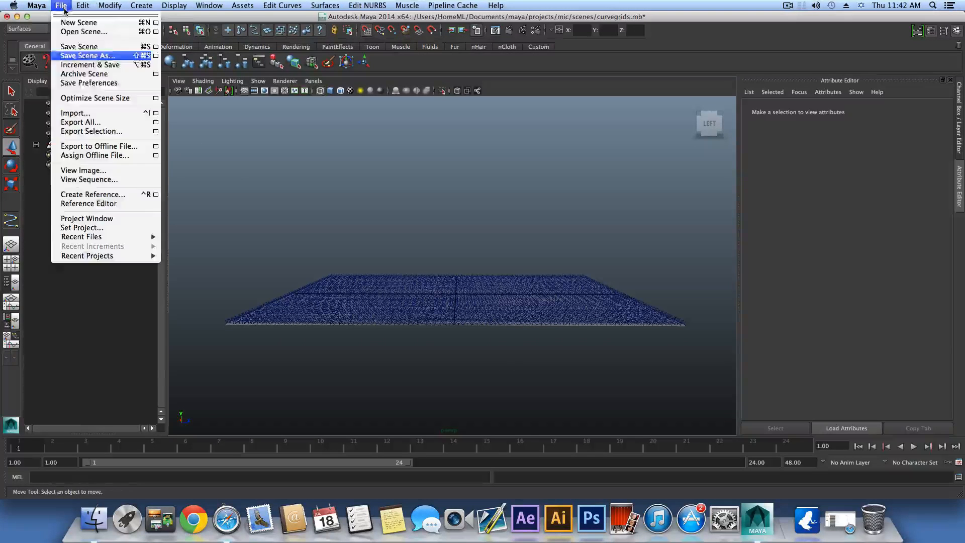
{"action": "left_click", "coordinate": [88, 51]}
{"action": "left_click_drag", "start_coordinate": [205, 243], "coordinate": [652, 383]}
{"action": "left_click", "coordinate": [631, 383]}
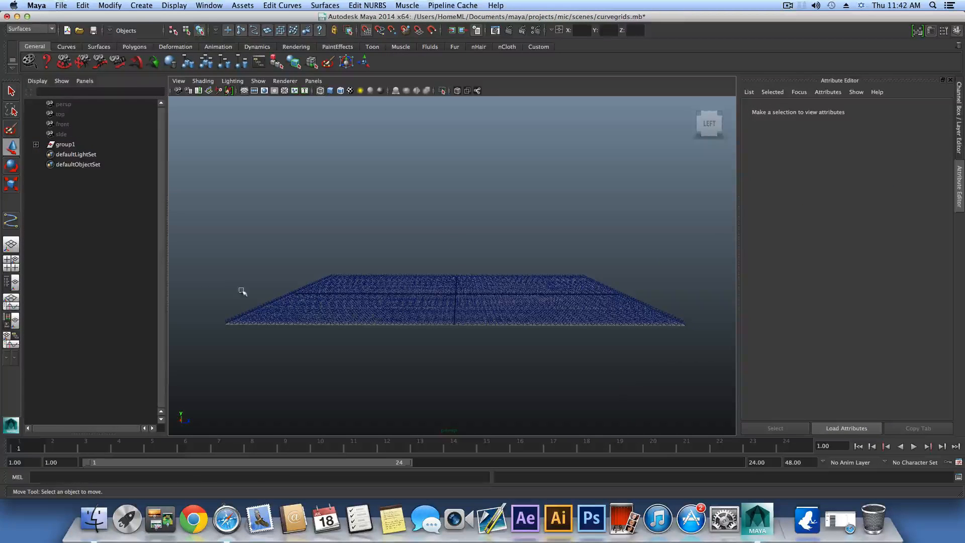
{"action": "left_click_drag", "start_coordinate": [219, 270], "coordinate": [670, 420]}
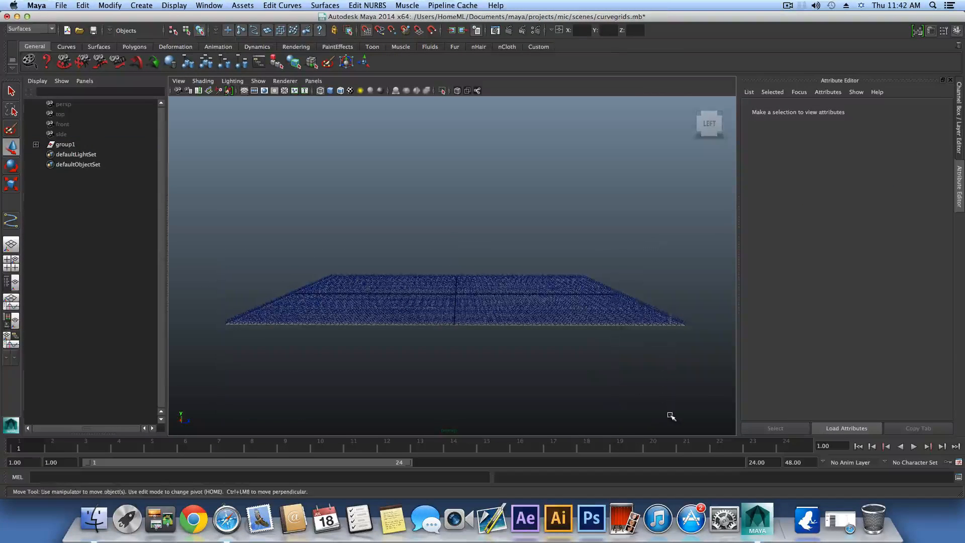
{"action": "left_click", "coordinate": [90, 146]}
{"action": "left_click_drag", "start_coordinate": [477, 324], "coordinate": [475, 333], "text": "alt"}
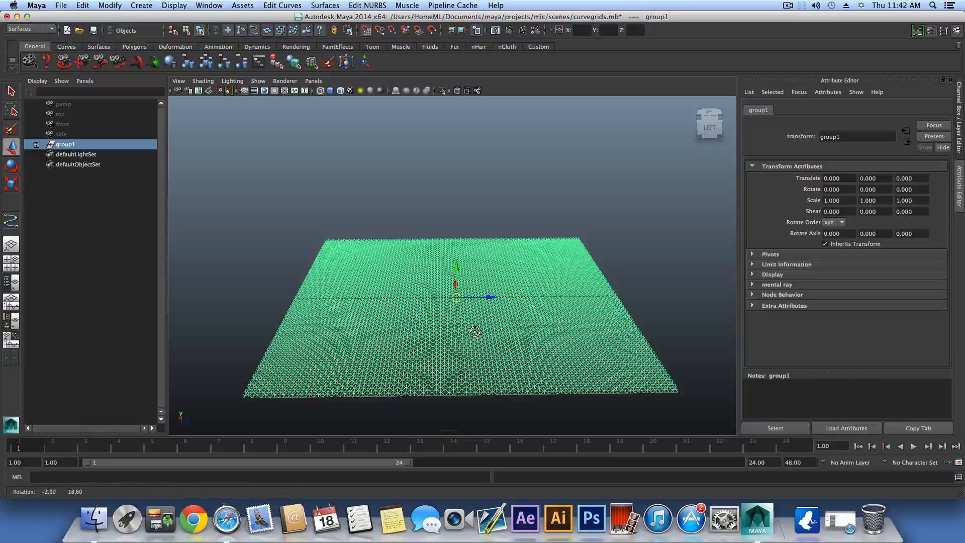
{"action": "middle_click_drag", "start_coordinate": [475, 333], "coordinate": [463, 324], "text": "alt"}
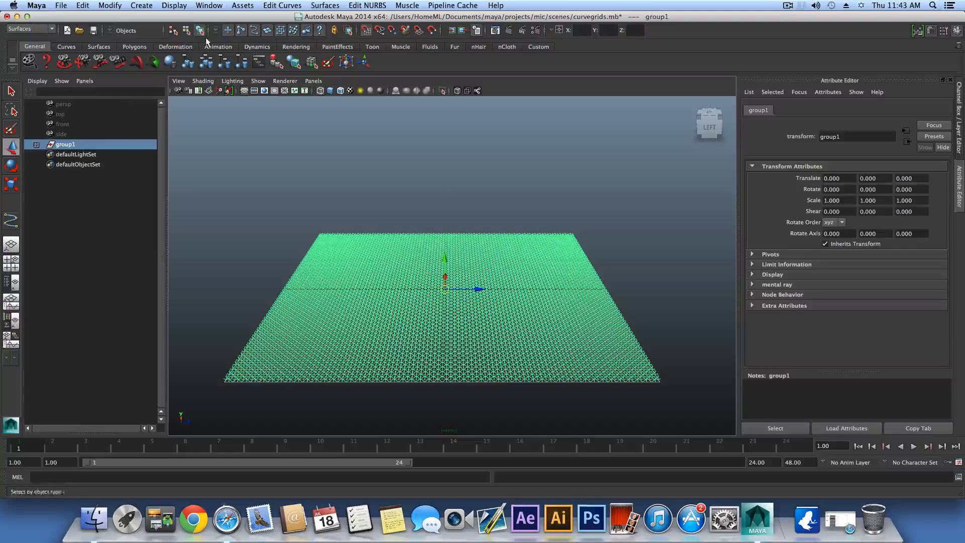
{"action": "left_click", "coordinate": [40, 31]}
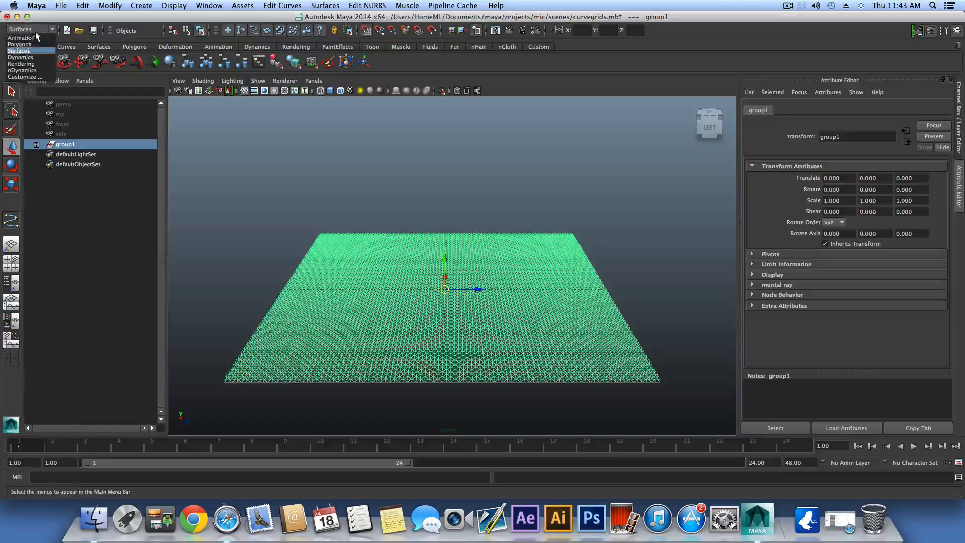
{"action": "left_click", "coordinate": [40, 38]}
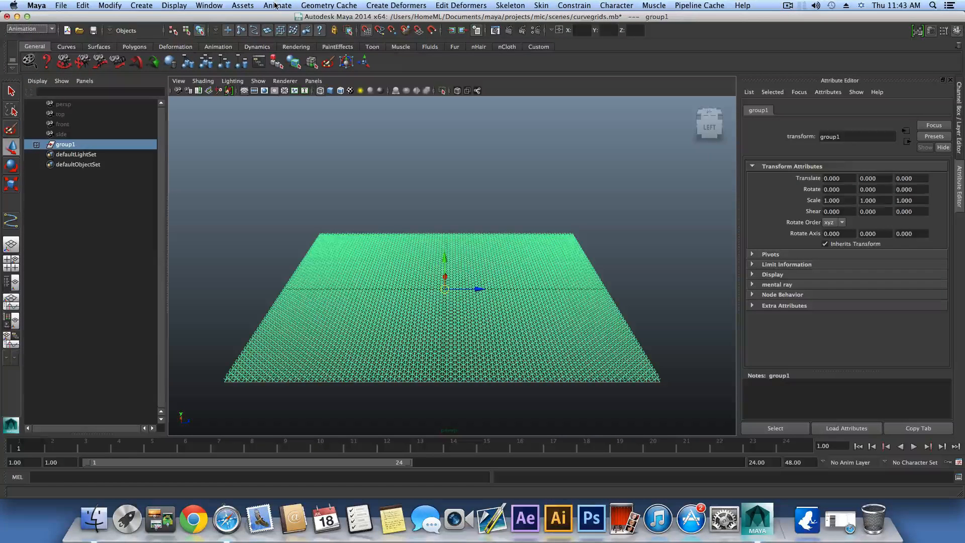
{"action": "left_click", "coordinate": [387, 5]}
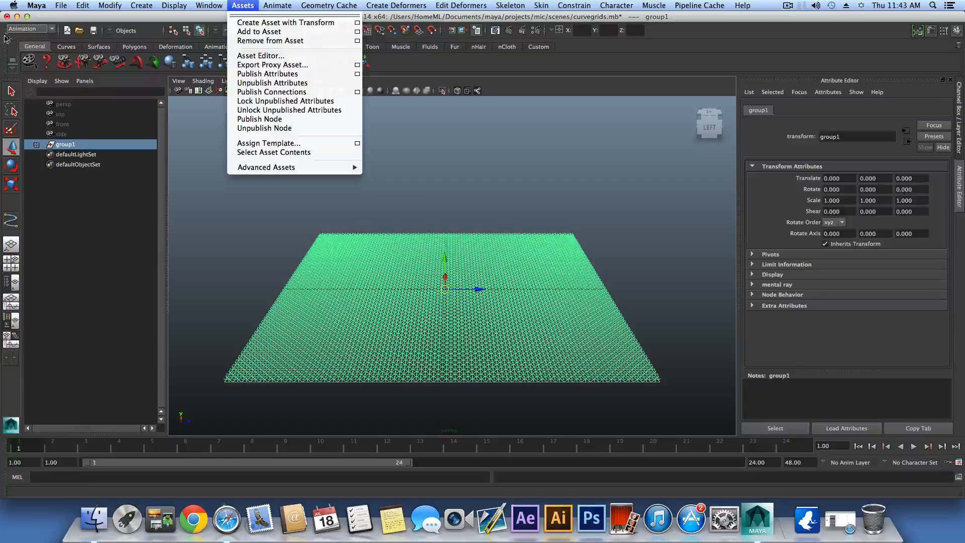
{"action": "left_click", "coordinate": [30, 29]}
{"action": "left_click", "coordinate": [25, 52]}
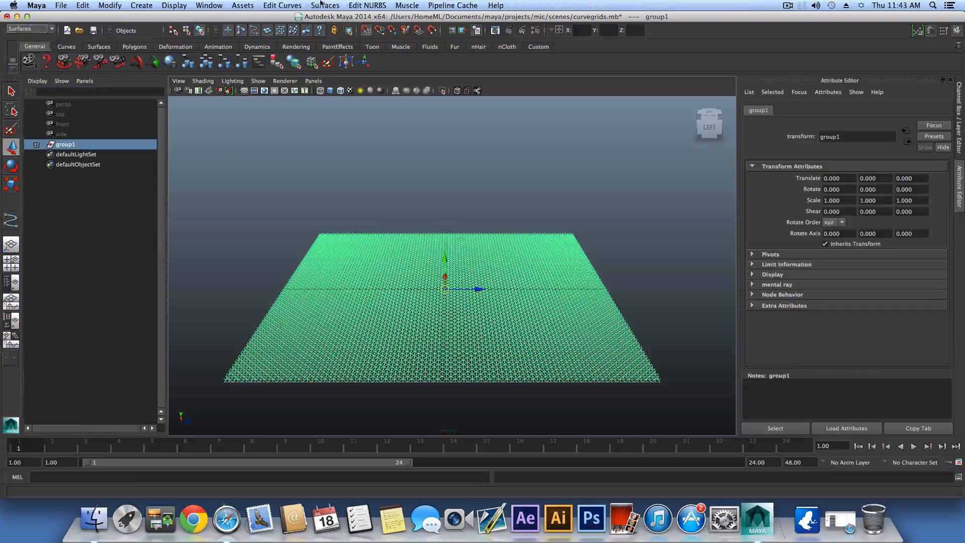
Attach all curves in the group into one continuous curve with Attach Curves and delete the original group.
{"action": "left_click", "coordinate": [327, 5]}
{"action": "mouse_move", "coordinate": [276, 6]}
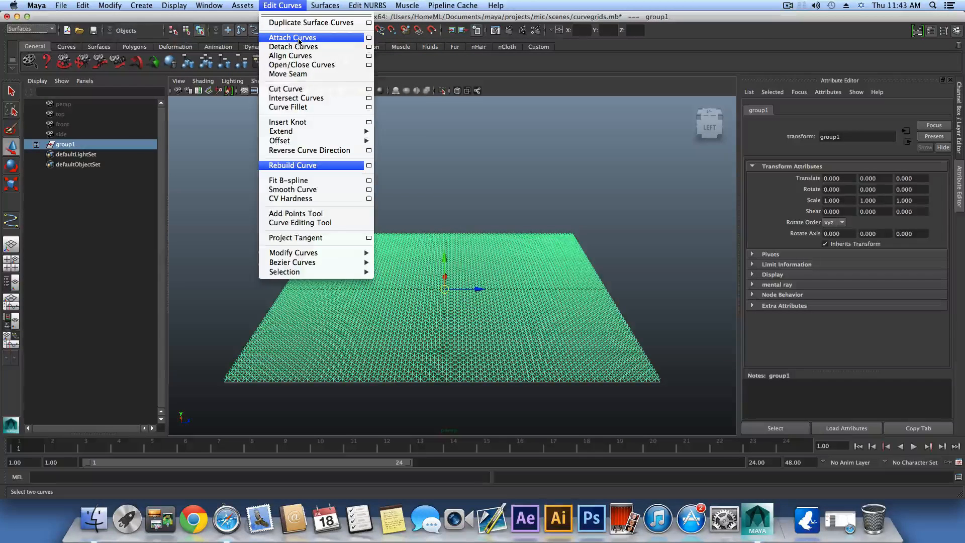
{"action": "left_click", "coordinate": [459, 368]}
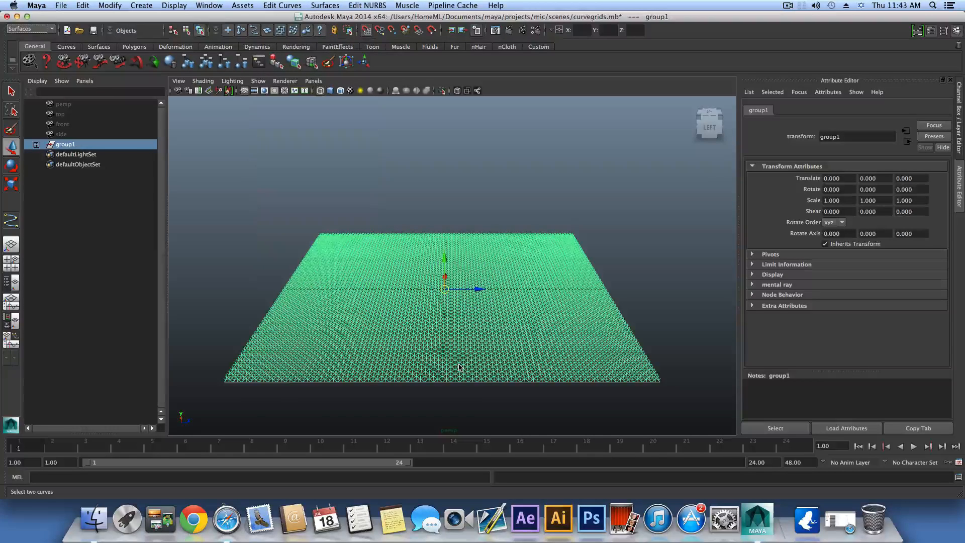
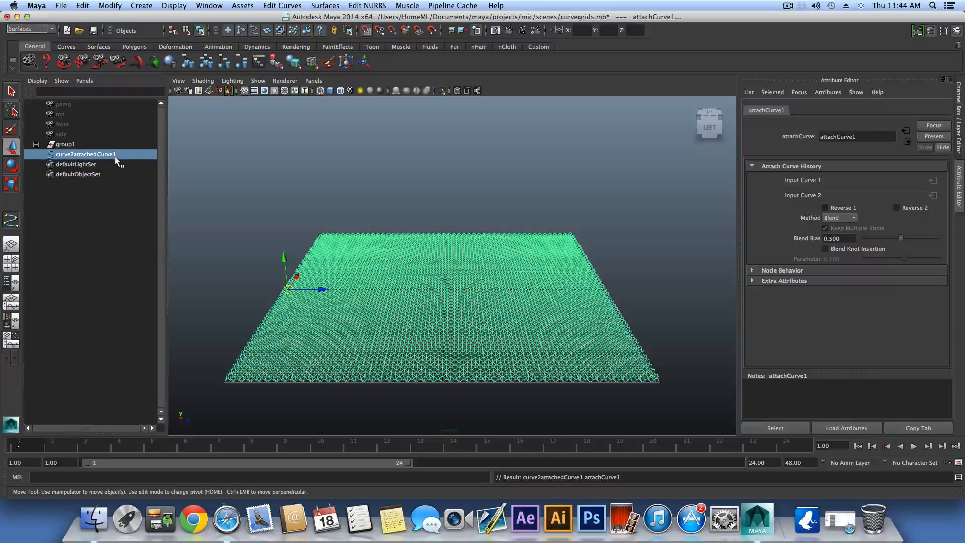
{"action": "left_click", "coordinate": [66, 144]}
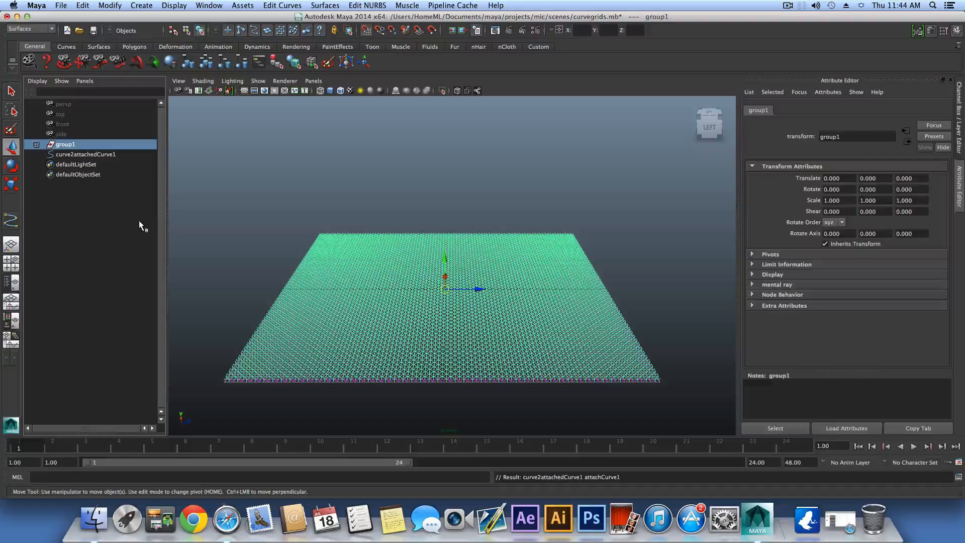
{"action": "key", "text": "Delete"}
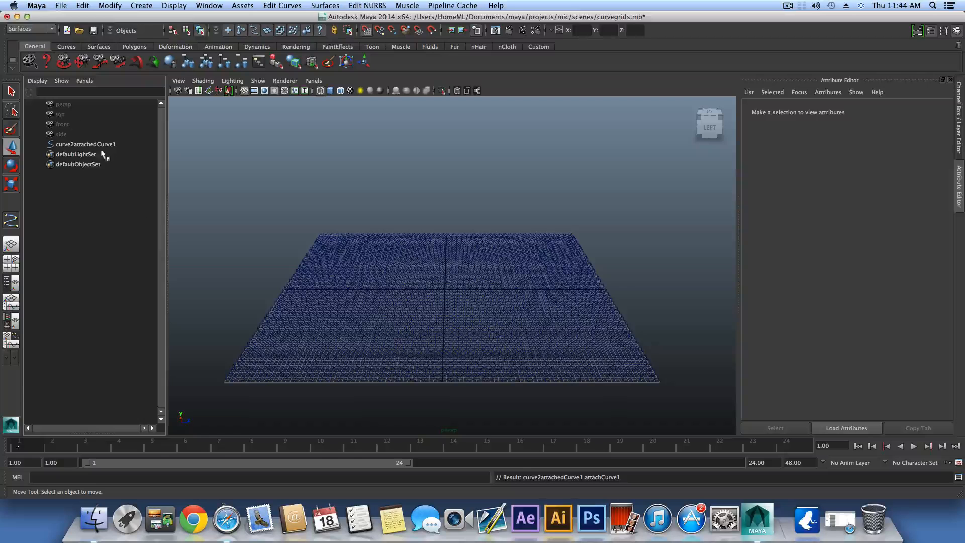
Center the pivot of the attached curve and save the scene.
{"action": "left_click", "coordinate": [71, 144]}
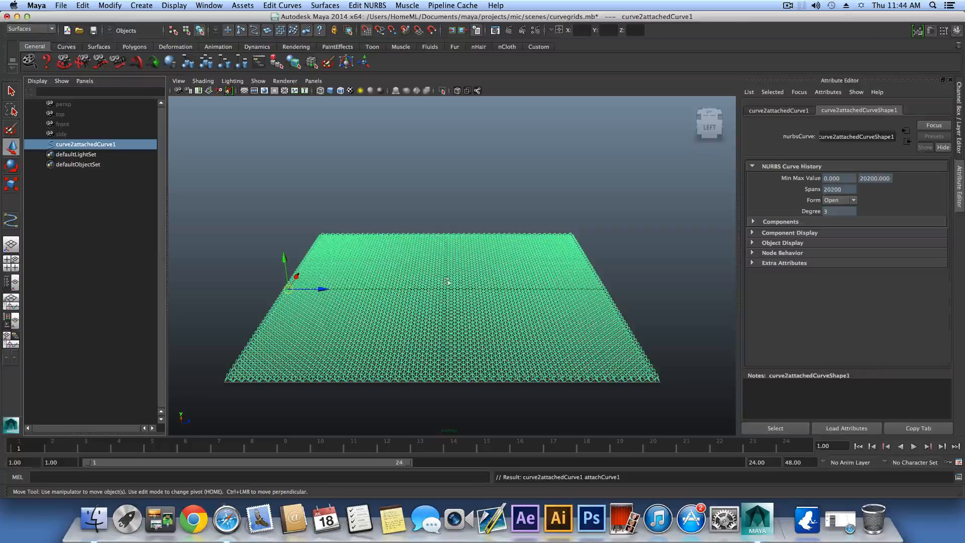
{"action": "left_click", "coordinate": [110, 5]}
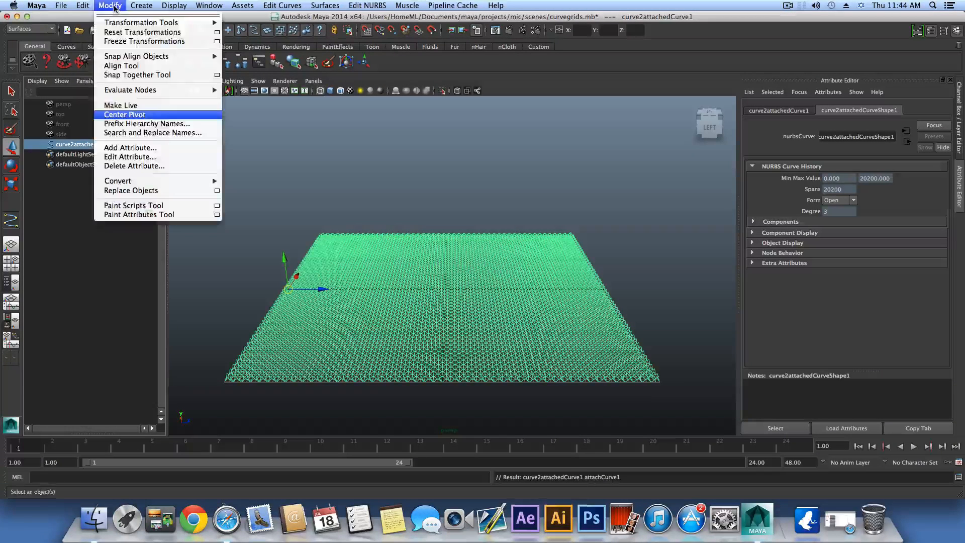
{"action": "left_click", "coordinate": [126, 116]}
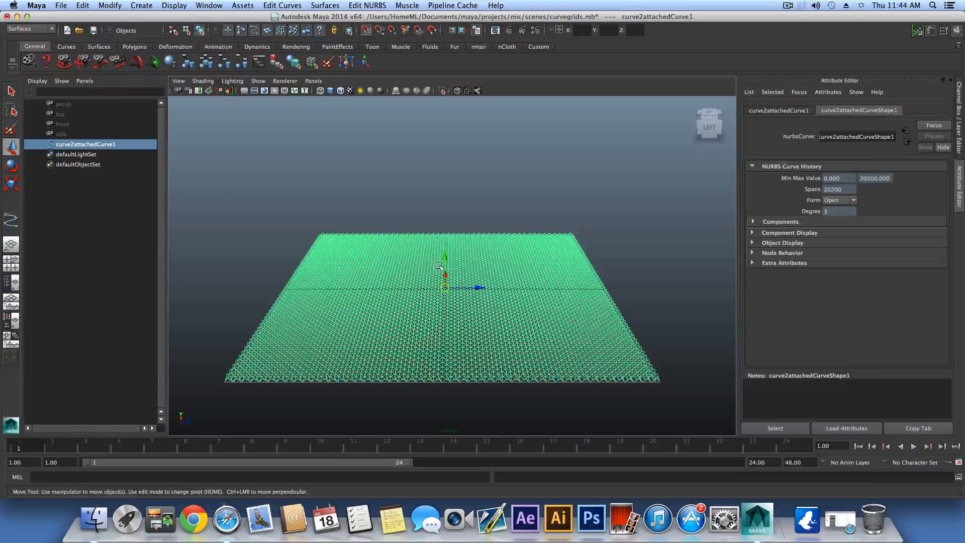
{"action": "left_click", "coordinate": [61, 5]}
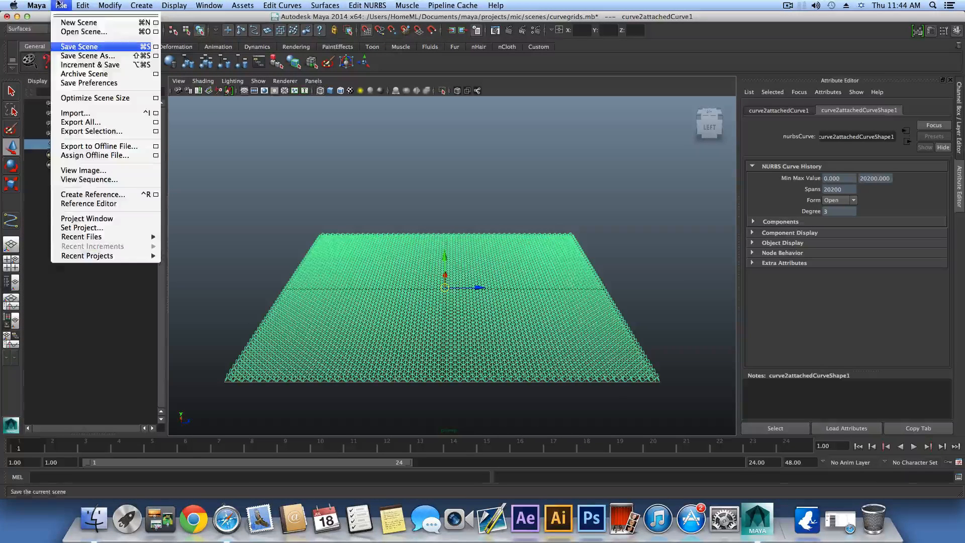
{"action": "left_click", "coordinate": [70, 46]}
Examine the attached curve's weave and how its strands join along the mesh's edges from several angles.
{"action": "mouse_move", "coordinate": [481, 371]}
{"action": "right_mouse_down", "text": "alt"}
{"action": "mouse_move", "coordinate": [570, 363]}
{"action": "mouse_move", "coordinate": [493, 357]}
{"action": "right_mouse_up", "text": "alt"}
{"action": "middle_click_drag", "start_coordinate": [493, 357], "coordinate": [427, 301], "text": "alt"}
{"action": "left_click_drag", "start_coordinate": [428, 300], "coordinate": [500, 365], "text": "alt"}
{"action": "left_click_drag", "start_coordinate": [437, 349], "coordinate": [480, 354], "text": "alt"}
{"action": "right_click_drag", "start_coordinate": [480, 355], "coordinate": [474, 333], "text": "alt"}
{"action": "left_click_drag", "start_coordinate": [474, 334], "coordinate": [454, 351], "text": "alt"}
{"action": "right_click_drag", "start_coordinate": [454, 351], "coordinate": [380, 347], "text": "alt"}
{"action": "left_click_drag", "start_coordinate": [380, 347], "coordinate": [471, 344], "text": "alt"}
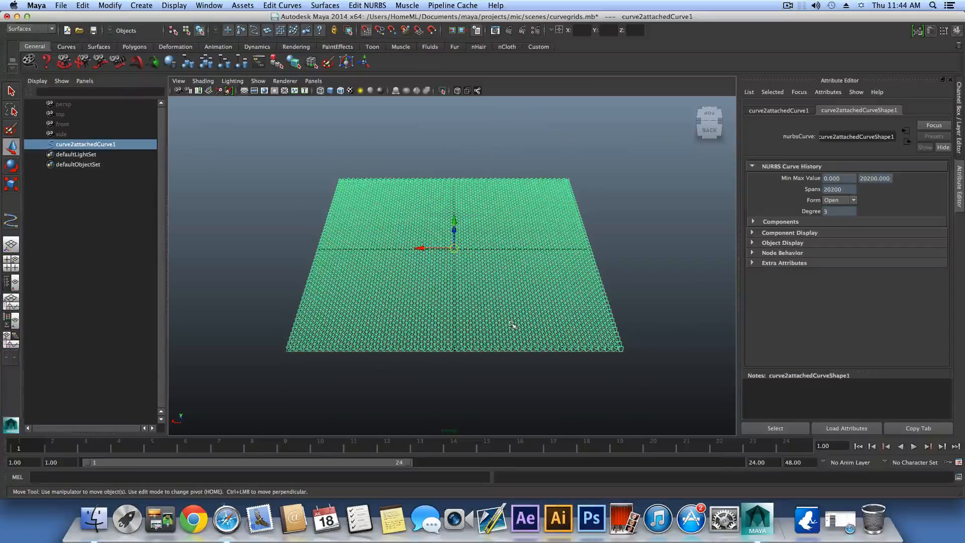
{"action": "left_click_drag", "start_coordinate": [487, 318], "coordinate": [575, 340], "text": "alt"}
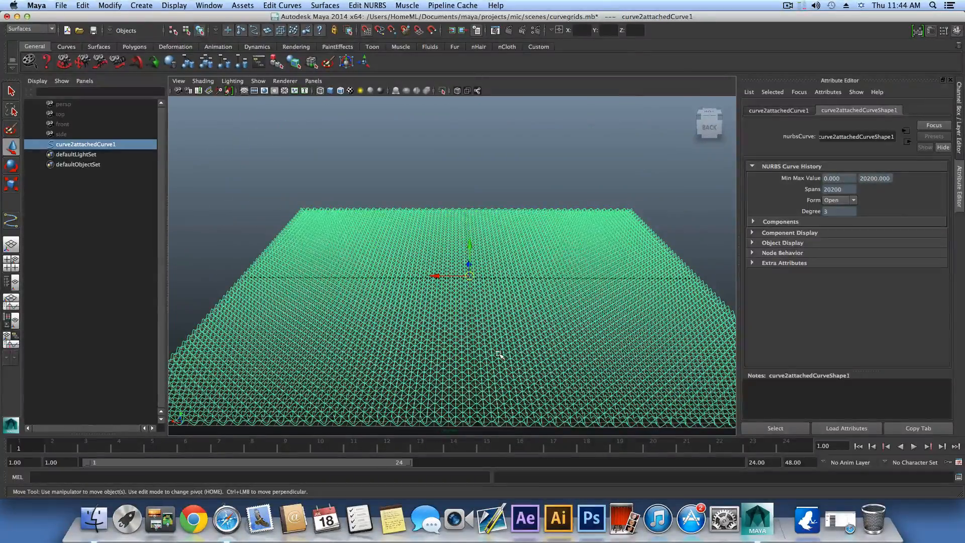
Put the attached curve on a new display layer and hide that layer.
{"action": "left_click", "coordinate": [957, 31]}
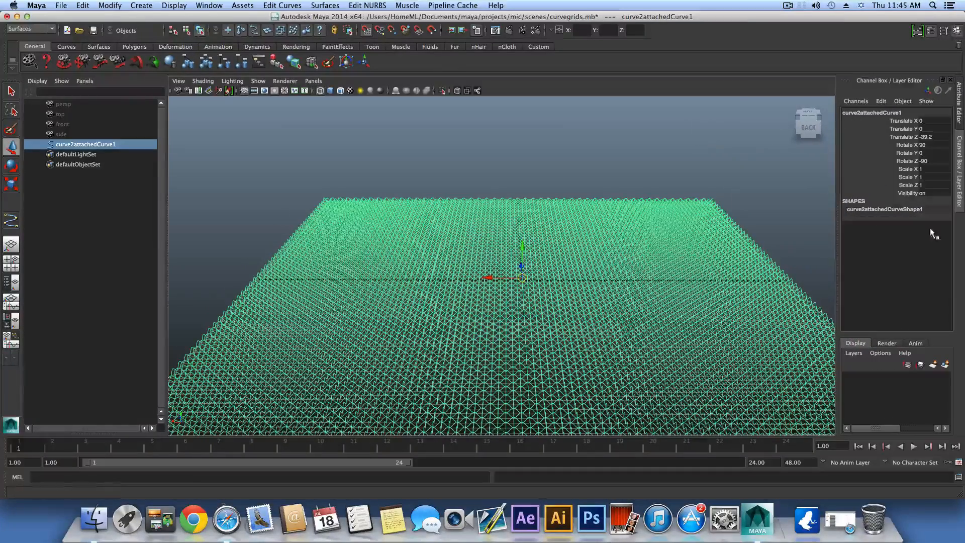
{"action": "left_click", "coordinate": [945, 366]}
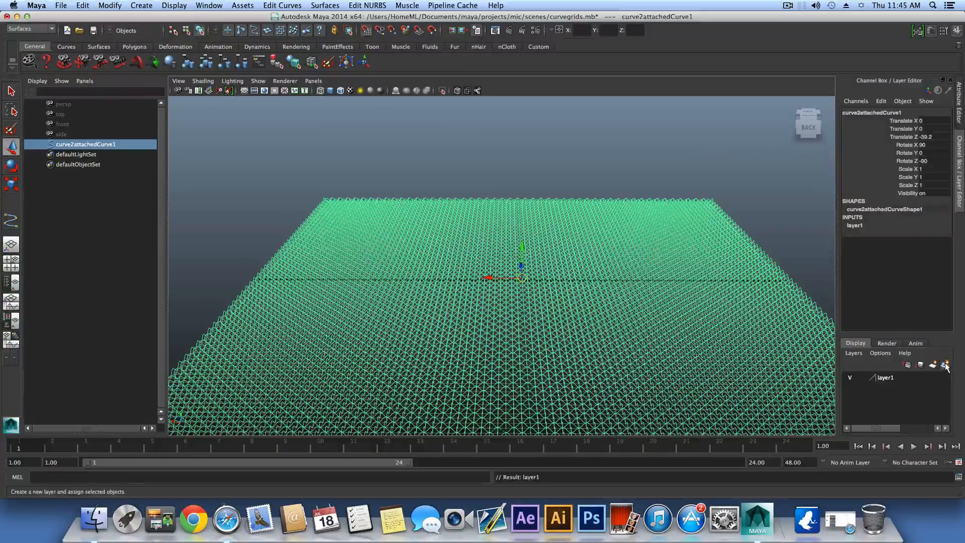
{"action": "left_click", "coordinate": [850, 379]}
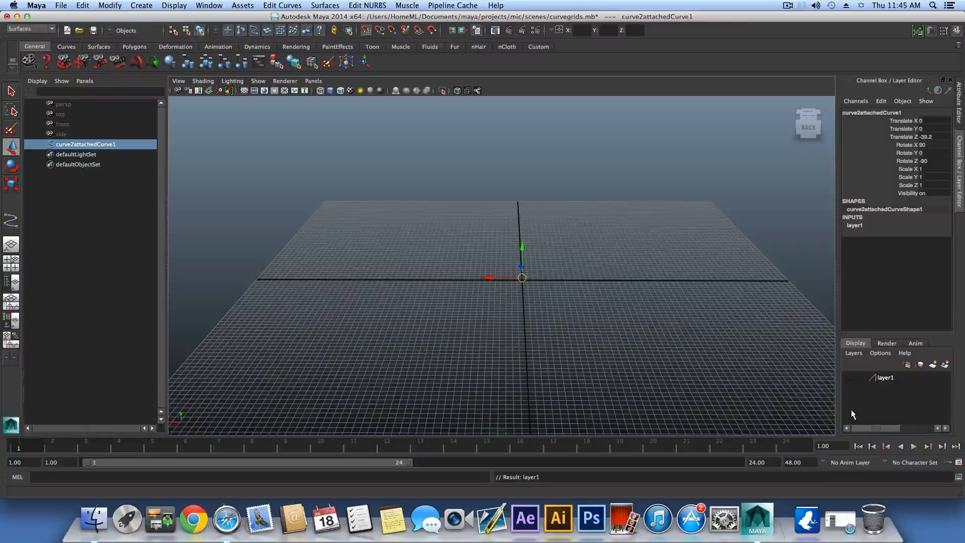
Create a polygon cube at the origin and turn on shaded display.
{"action": "left_click", "coordinate": [126, 47]}
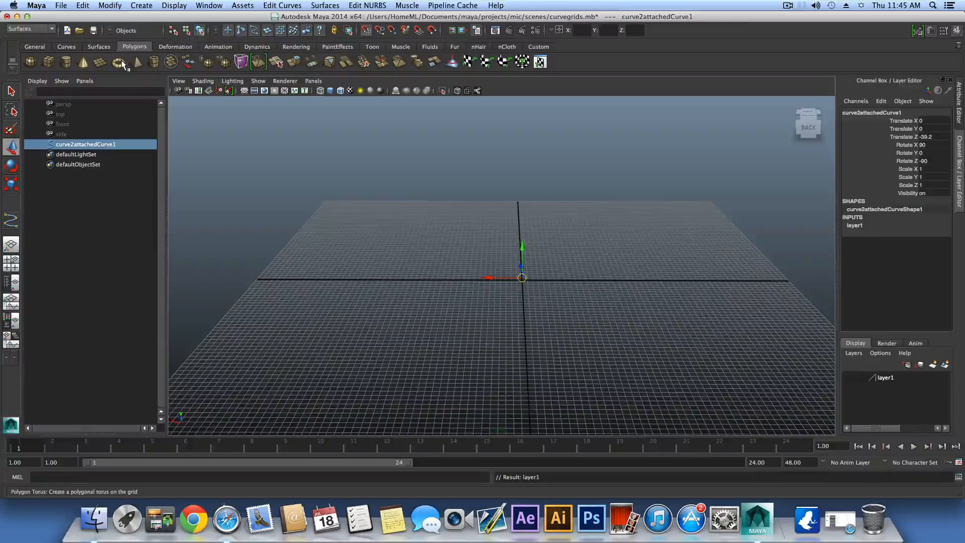
{"action": "left_click", "coordinate": [50, 62]}
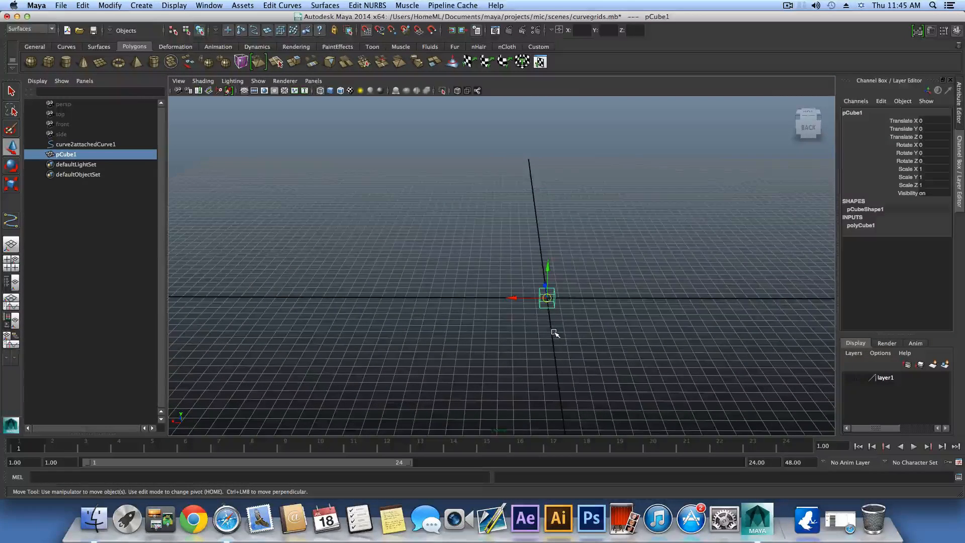
{"action": "middle_click_drag", "start_coordinate": [555, 332], "coordinate": [513, 312], "text": "alt"}
{"action": "right_click_drag", "start_coordinate": [513, 312], "coordinate": [595, 327], "text": "alt"}
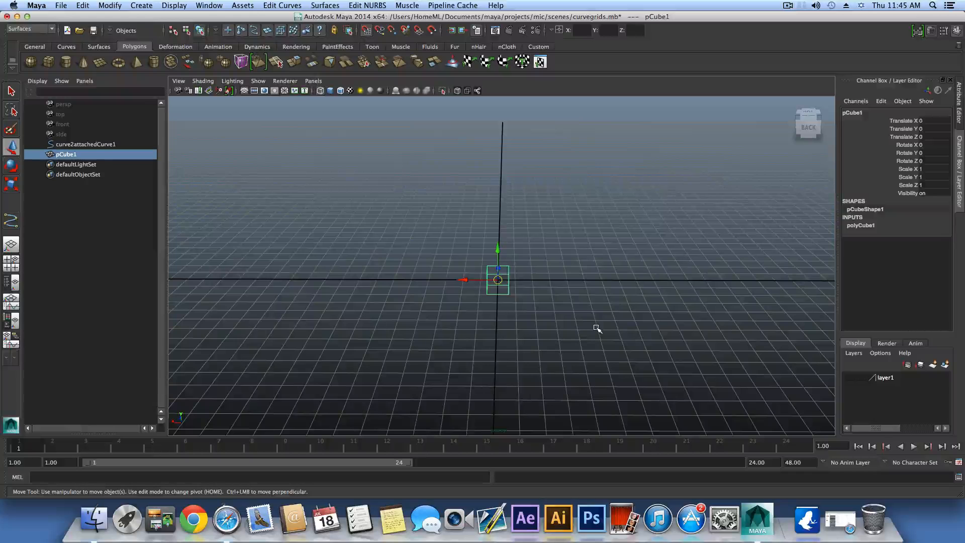
{"action": "key", "text": "5"}
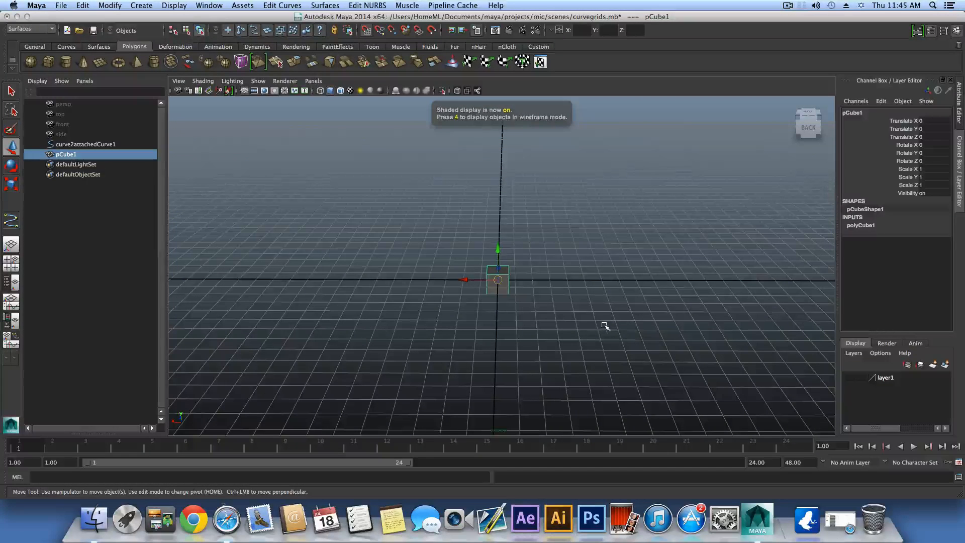
Scale the cube uniformly to about 3.22.
{"action": "key", "text": "e"}
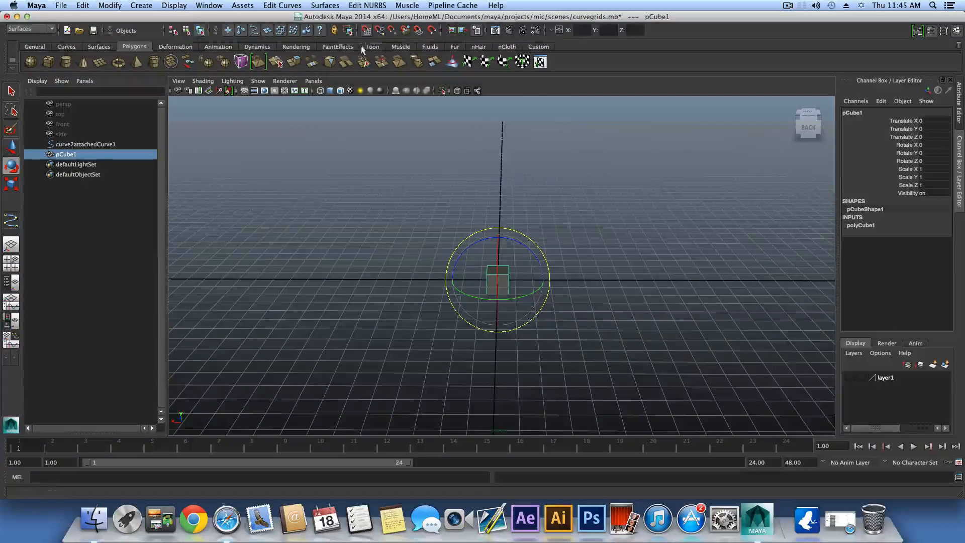
{"action": "left_click_drag", "start_coordinate": [498, 289], "coordinate": [498, 274], "text": "alt"}
{"action": "left_click", "coordinate": [12, 184]}
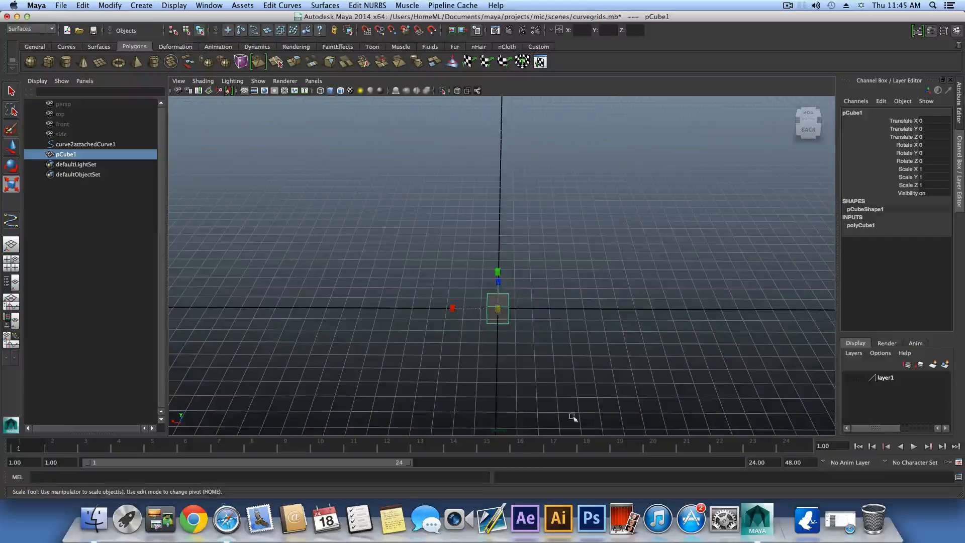
{"action": "right_click_drag", "start_coordinate": [500, 319], "coordinate": [488, 288], "text": "alt"}
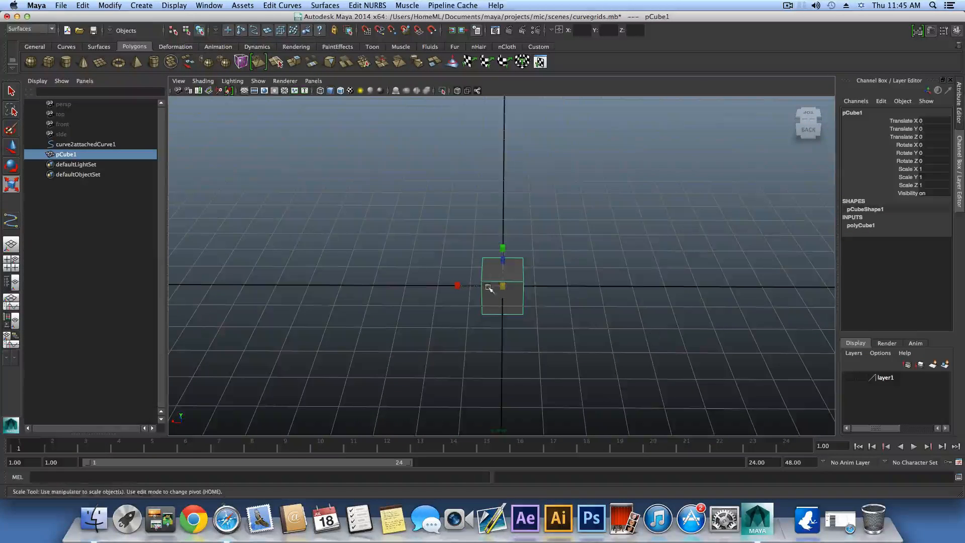
{"action": "left_click_drag", "start_coordinate": [503, 283], "coordinate": [717, 332]}
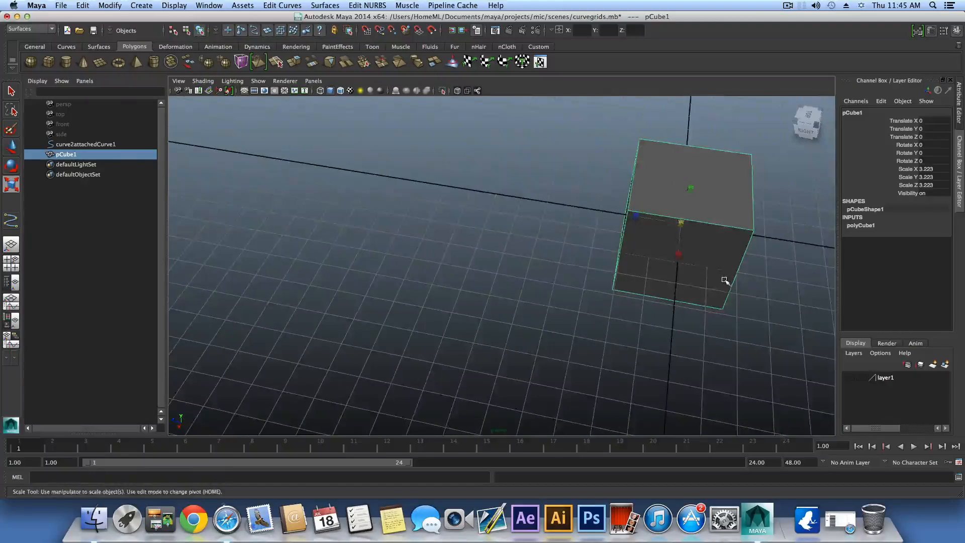
Stretch the cube vertically about its centre in the side view, to roughly one and a half times its width.
{"action": "left_click_drag", "start_coordinate": [724, 280], "coordinate": [560, 367], "text": "alt"}
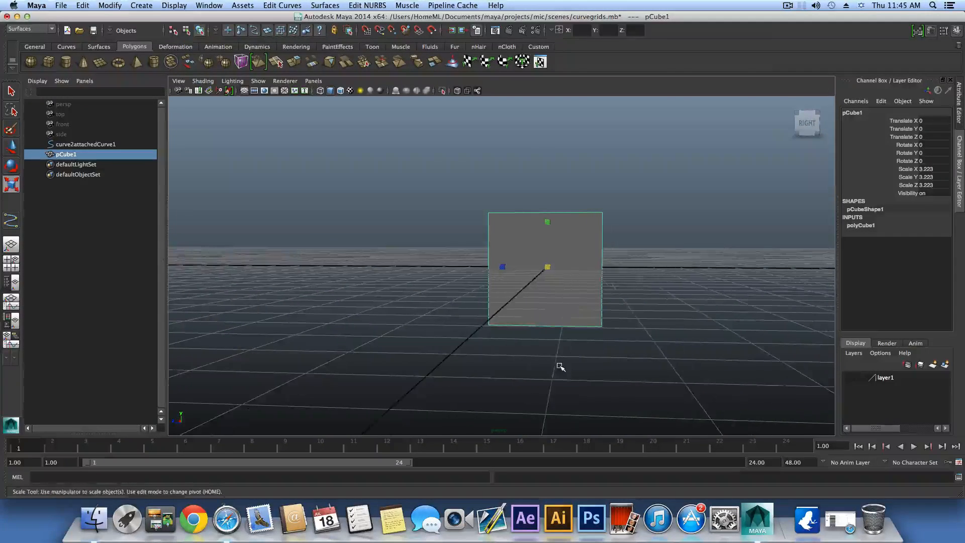
{"action": "left_click", "coordinate": [11, 262]}
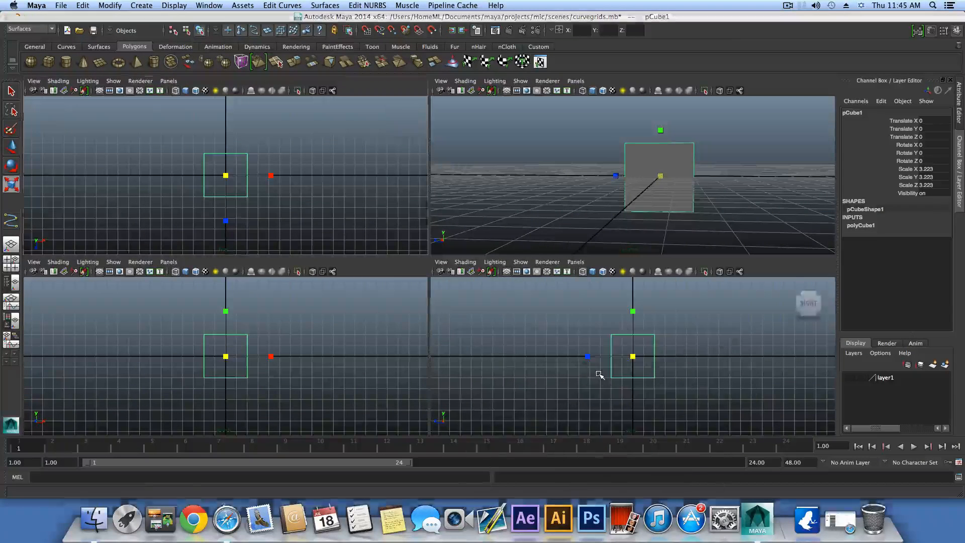
{"action": "key", "text": "space"}
{"action": "left_click", "coordinate": [429, 219]}
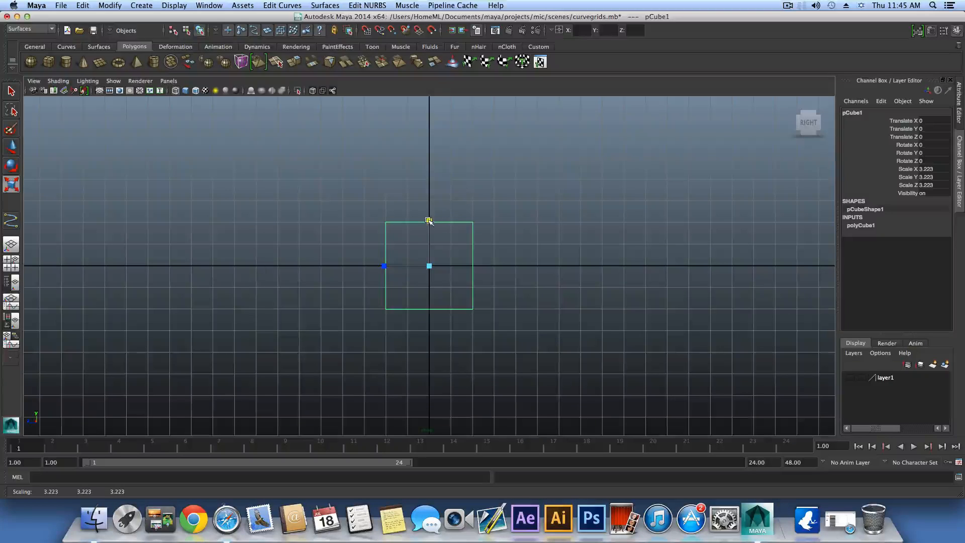
{"action": "mouse_move", "coordinate": [429, 218]}
{"action": "left_mouse_down"}
{"action": "mouse_move", "coordinate": [426, 181]}
{"action": "mouse_move", "coordinate": [426, 199]}
{"action": "left_mouse_up"}
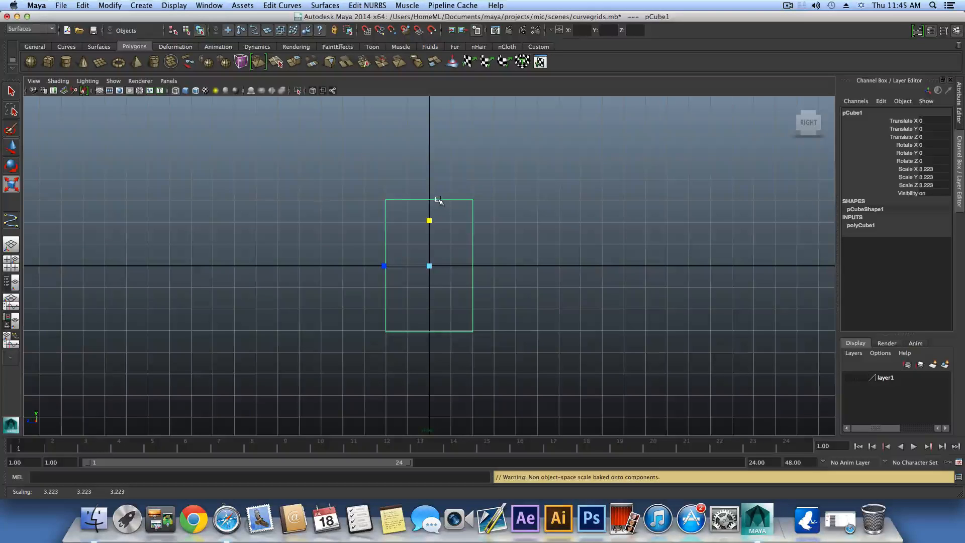
Raise the box's top vertices by about one grid unit, and move the whole box up to Translate Y 0.074.
{"action": "right_click_drag", "start_coordinate": [438, 200], "coordinate": [395, 200]}
{"action": "left_click_drag", "start_coordinate": [366, 194], "coordinate": [497, 209]}
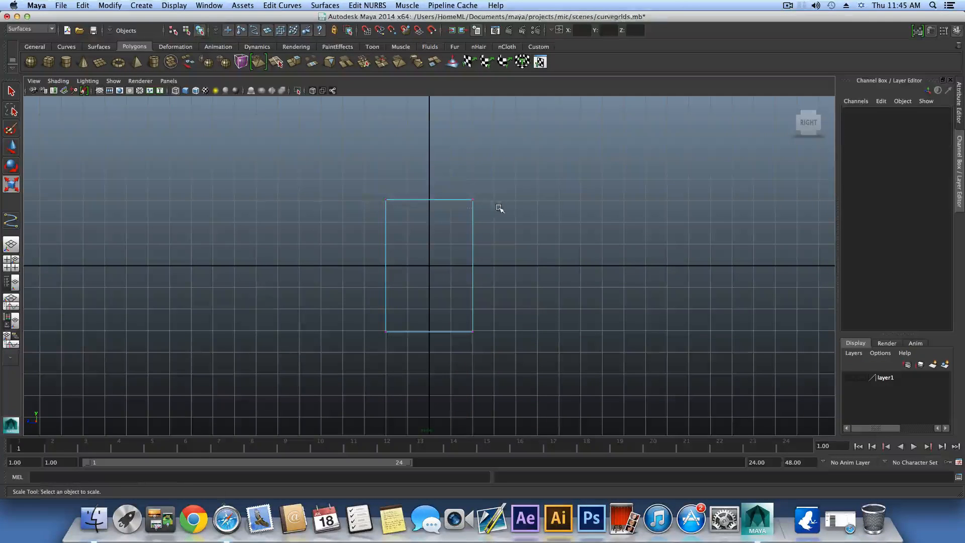
{"action": "key", "text": "w"}
{"action": "left_click_drag", "start_coordinate": [428, 165], "coordinate": [428, 142]}
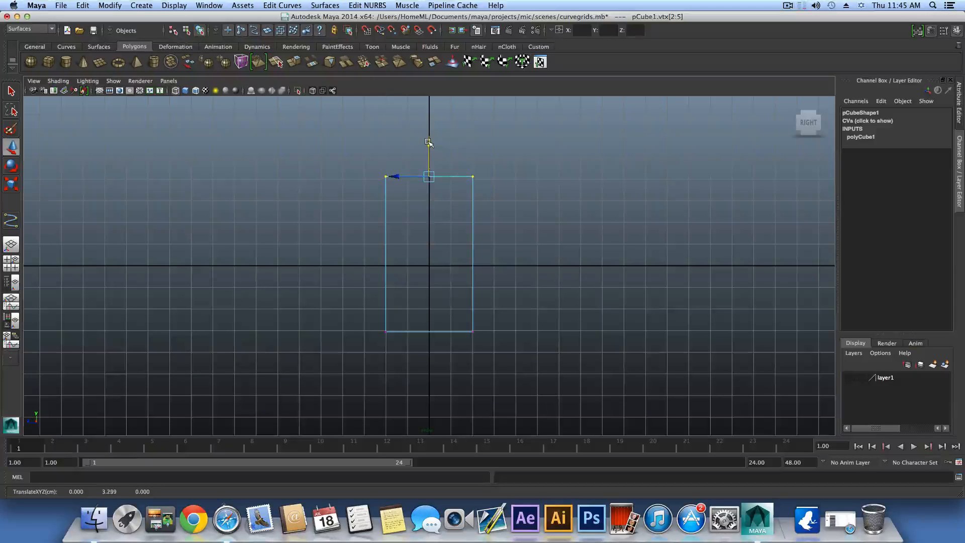
{"action": "key", "text": "F8"}
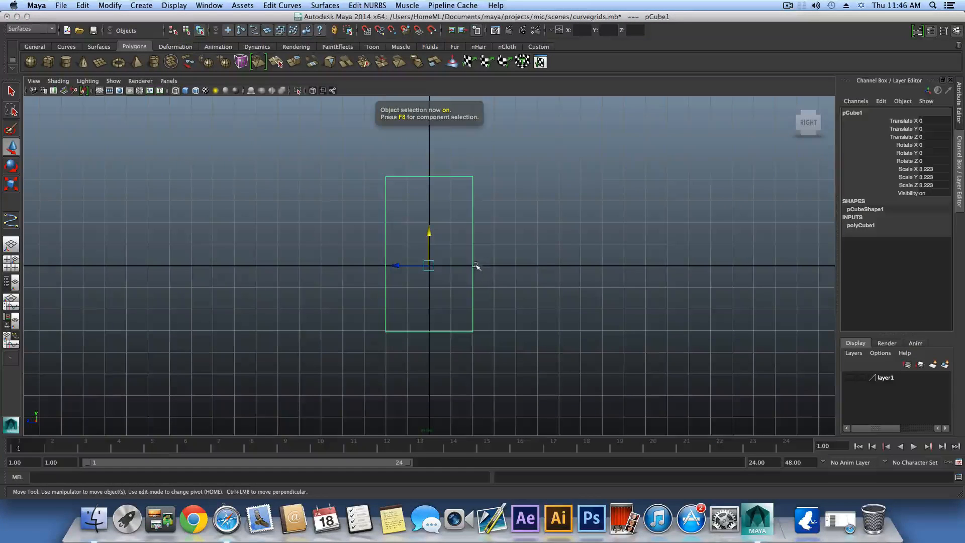
{"action": "left_click_drag", "start_coordinate": [423, 229], "coordinate": [429, 230]}
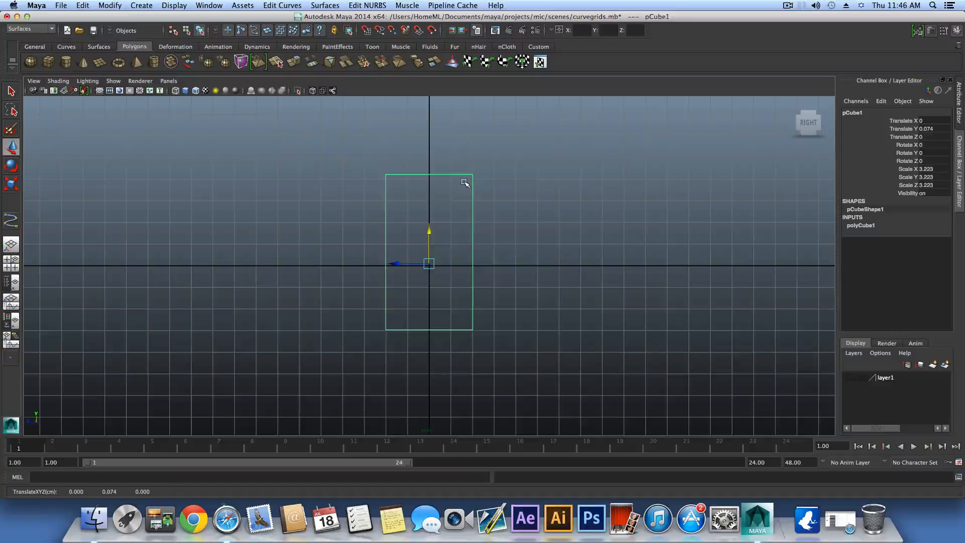
Split the edge ring of the box's right face in the perspective view, adding a vertical loop down its middle.
{"action": "key", "text": "space"}
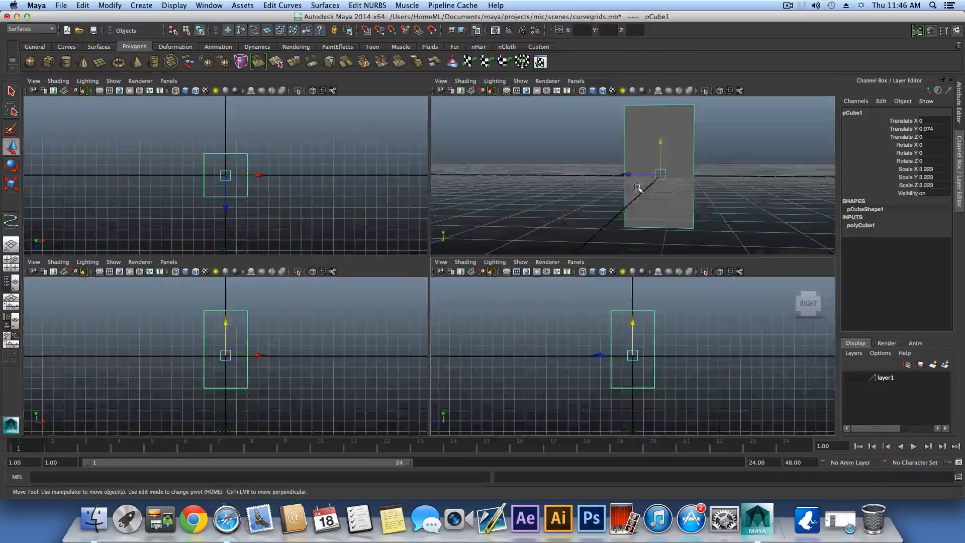
{"action": "key", "text": "space"}
{"action": "left_click_drag", "start_coordinate": [526, 262], "coordinate": [487, 194], "text": "alt"}
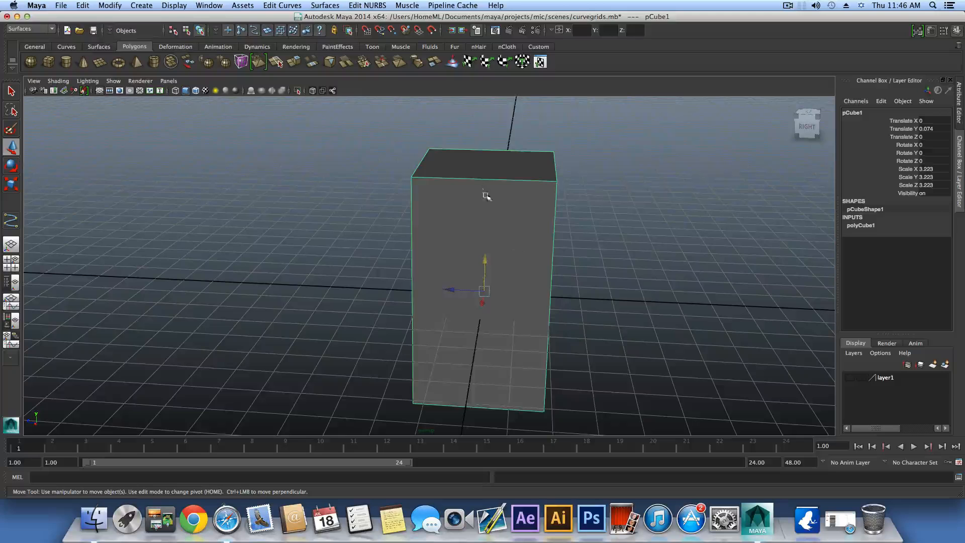
{"action": "right_click_drag", "start_coordinate": [485, 191], "coordinate": [484, 172]}
{"action": "left_click", "coordinate": [484, 179]}
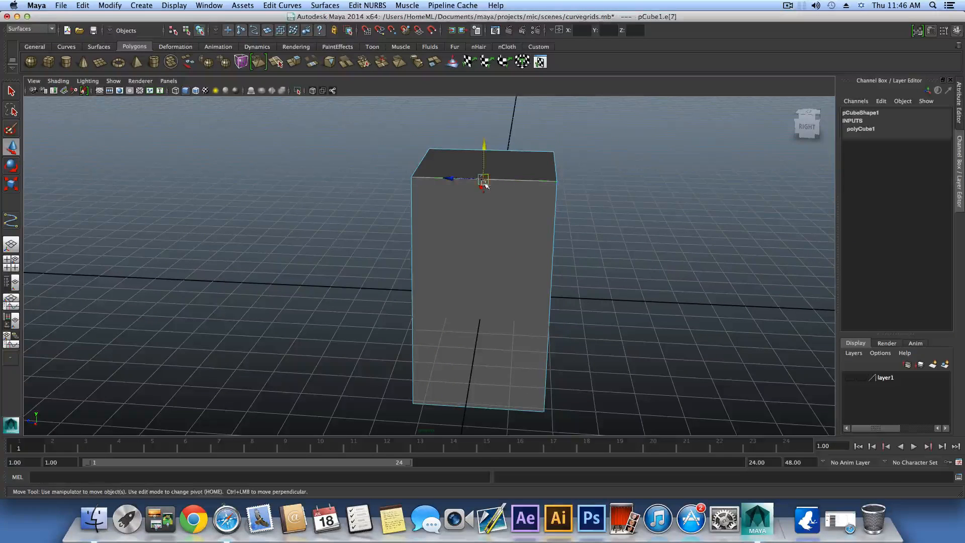
{"action": "right_click_drag", "start_coordinate": [495, 184], "coordinate": [520, 216], "text": "ctrl"}
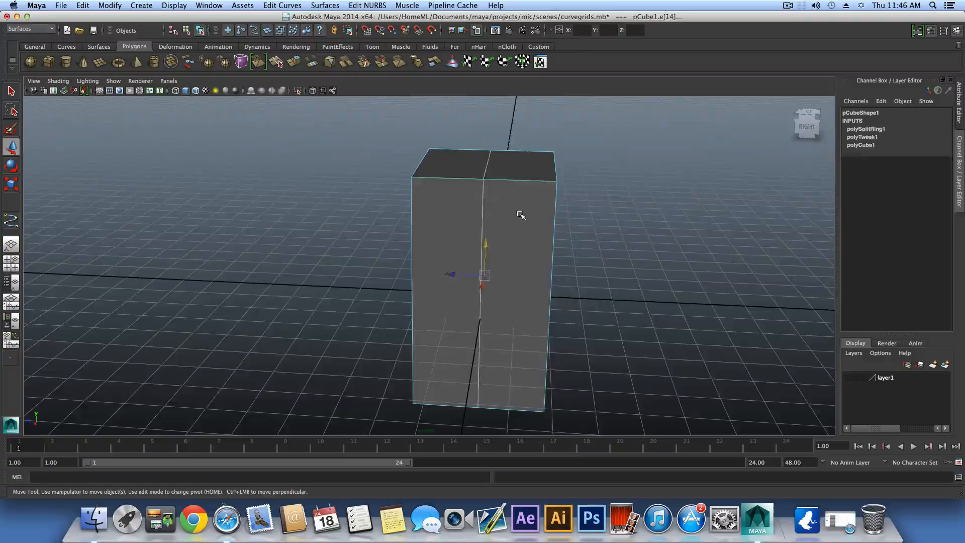
Split the edge ring of the box's back face, adding a second vertical loop down the middle of that face.
{"action": "left_click_drag", "start_coordinate": [520, 215], "coordinate": [541, 281], "text": "alt"}
{"action": "right_click_drag", "start_coordinate": [529, 262], "coordinate": [529, 238]}
{"action": "left_click", "coordinate": [520, 246]}
{"action": "left_click_drag", "start_coordinate": [515, 384], "coordinate": [557, 373], "text": "alt"}
{"action": "left_click_drag", "start_coordinate": [579, 291], "coordinate": [559, 291], "text": "alt"}
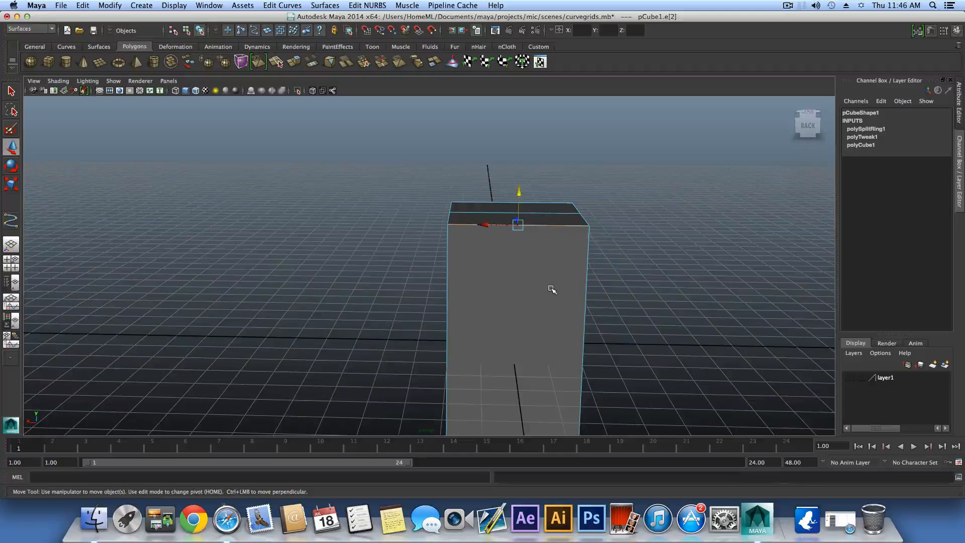
{"action": "right_click_drag", "start_coordinate": [500, 229], "coordinate": [456, 255], "text": "ctrl"}
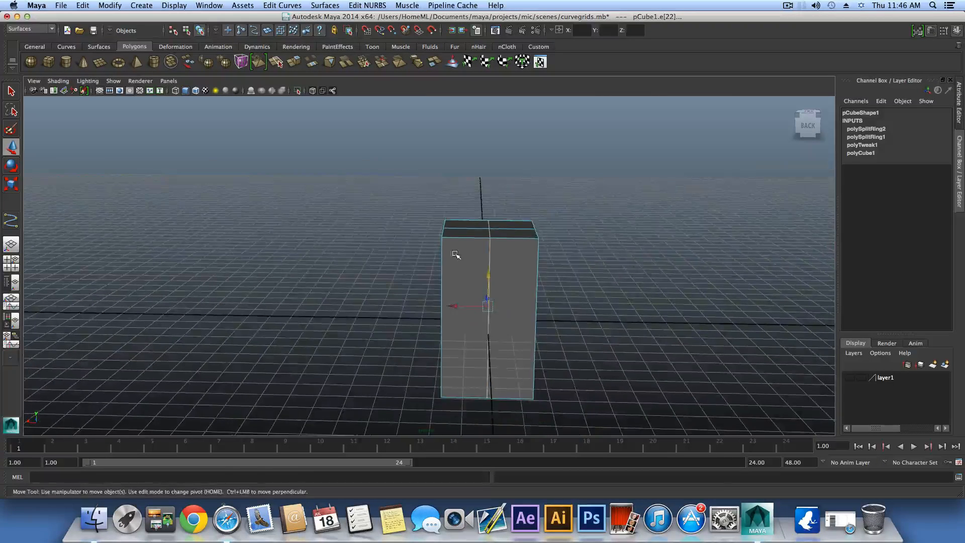
Switch to the Polygons menu set and use Offset Edge Loop to add loops on both sides of the left face's centre loop.
{"action": "mouse_move", "coordinate": [476, 383]}
{"action": "left_mouse_down", "text": "alt"}
{"action": "mouse_move", "coordinate": [481, 273]}
{"action": "mouse_move", "coordinate": [650, 340]}
{"action": "mouse_move", "coordinate": [565, 431]}
{"action": "mouse_move", "coordinate": [474, 366]}
{"action": "left_mouse_up", "text": "alt"}
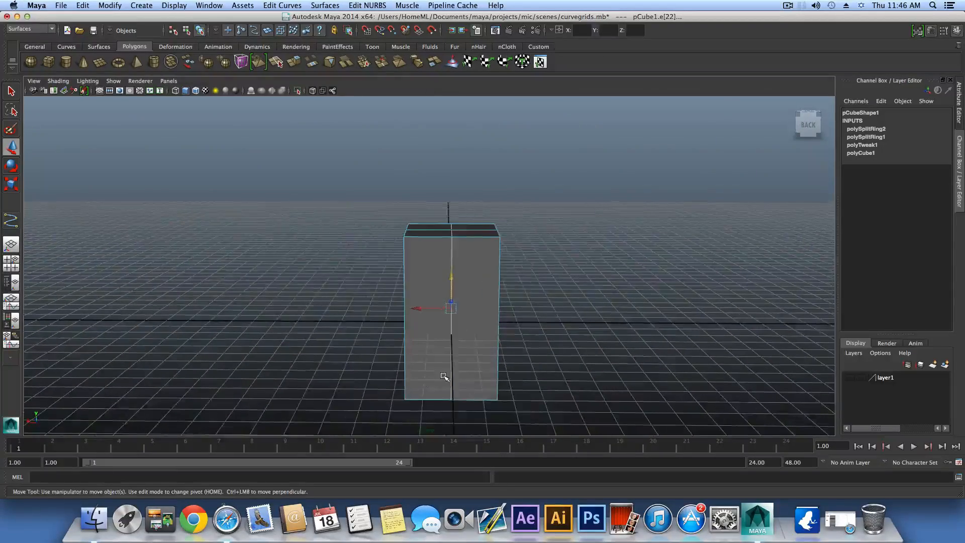
{"action": "middle_click_drag", "start_coordinate": [472, 335], "coordinate": [475, 325], "text": "alt"}
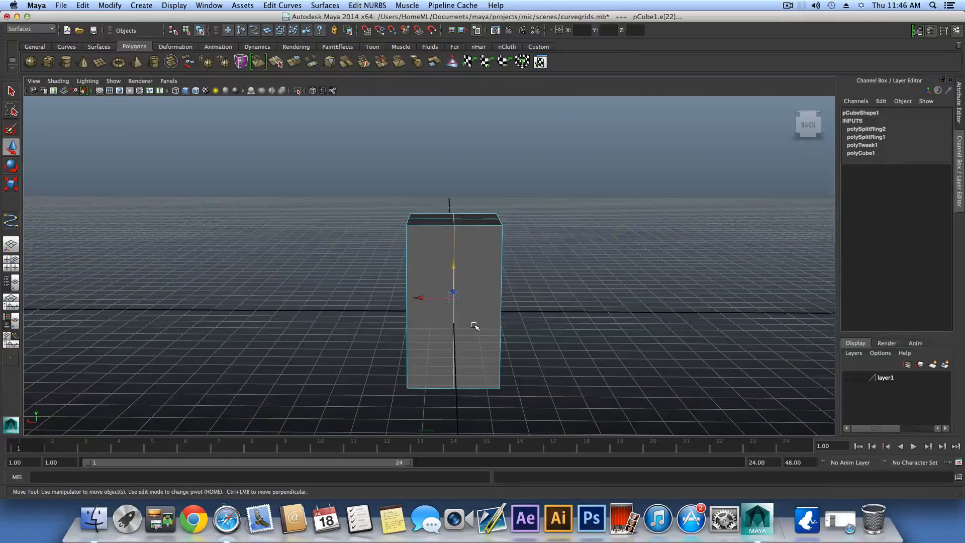
{"action": "key", "text": "F8"}
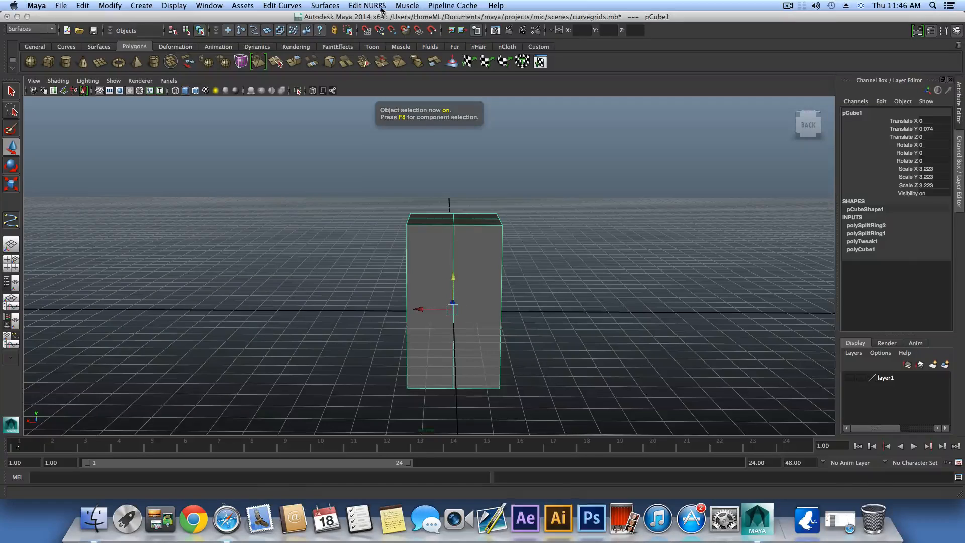
{"action": "left_click", "coordinate": [30, 29]}
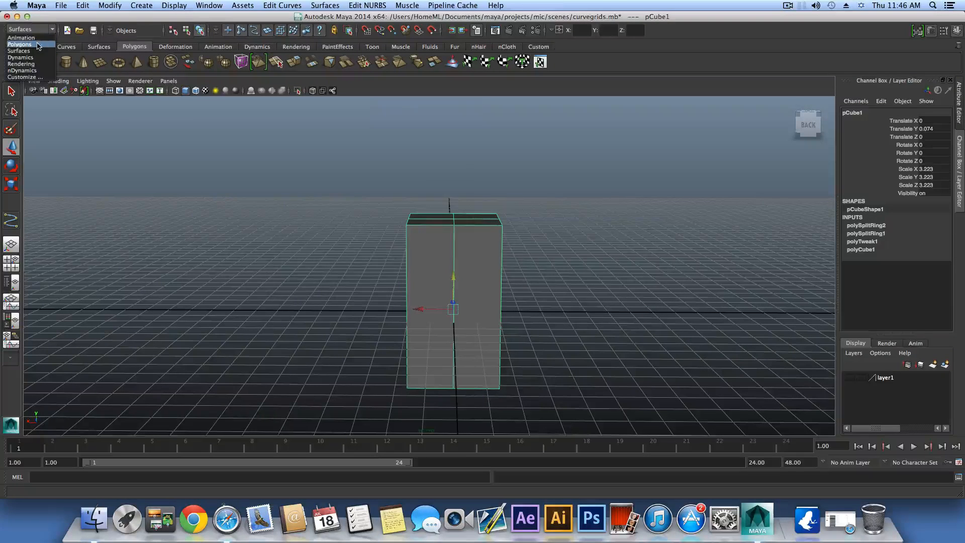
{"action": "left_click", "coordinate": [41, 44]}
{"action": "left_click", "coordinate": [332, 6]}
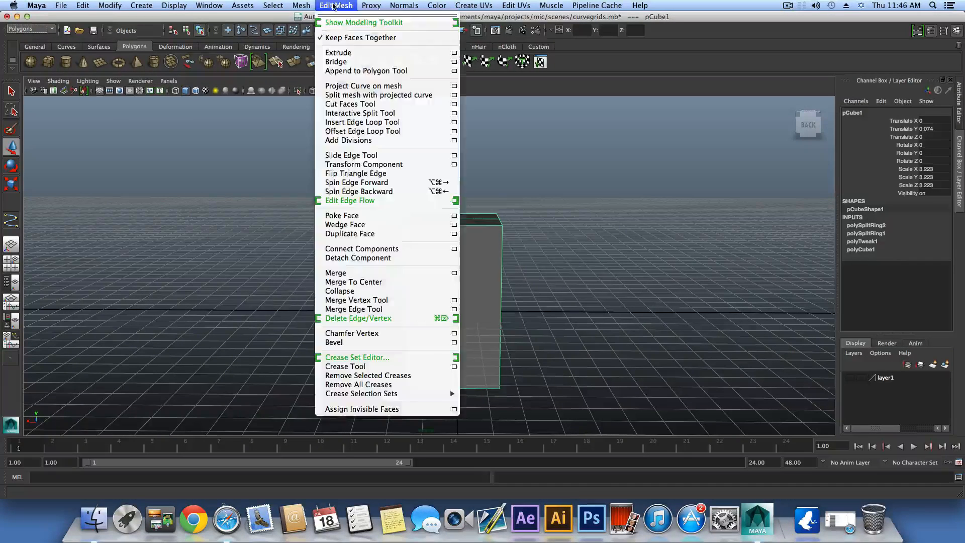
{"action": "left_click", "coordinate": [362, 131]}
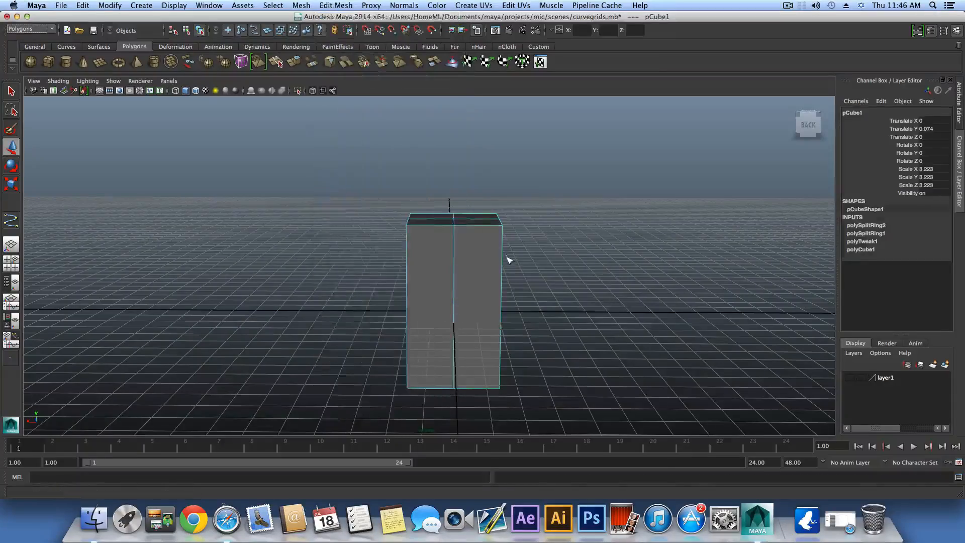
{"action": "left_click_drag", "start_coordinate": [487, 254], "coordinate": [465, 267], "text": "alt"}
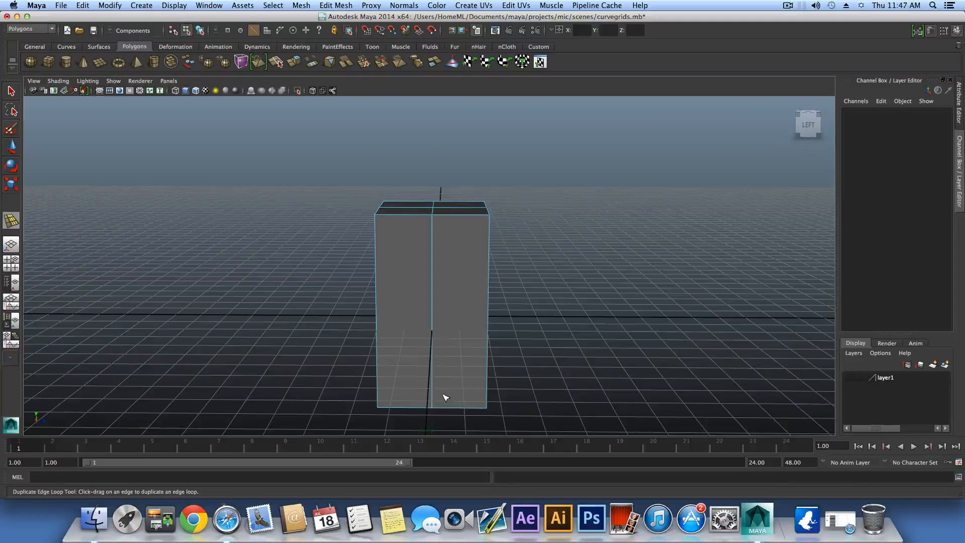
{"action": "middle_click_drag", "start_coordinate": [449, 354], "coordinate": [452, 355], "text": "alt"}
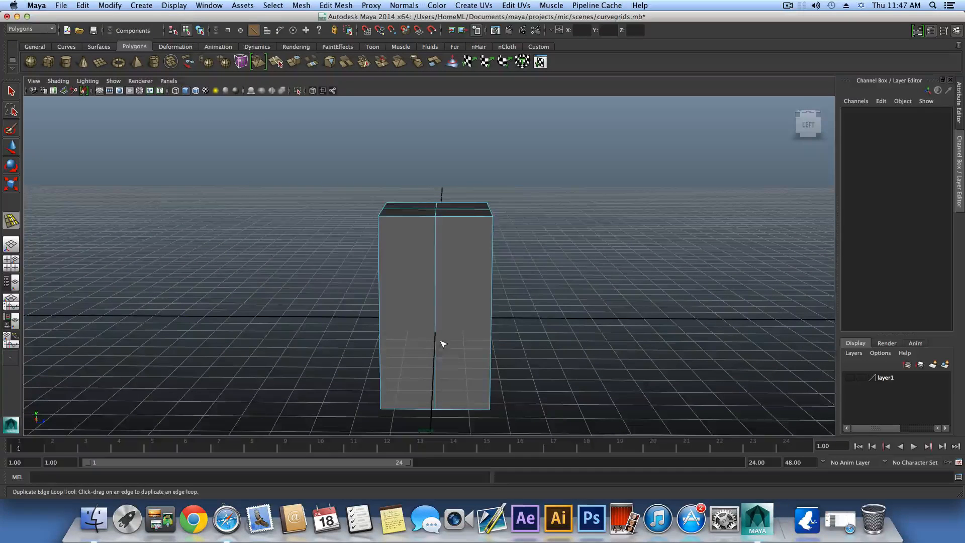
{"action": "middle_click_drag", "start_coordinate": [441, 340], "coordinate": [447, 339], "text": "alt"}
{"action": "left_click_drag", "start_coordinate": [447, 234], "coordinate": [447, 246]}
{"action": "left_click_drag", "start_coordinate": [444, 326], "coordinate": [383, 321]}
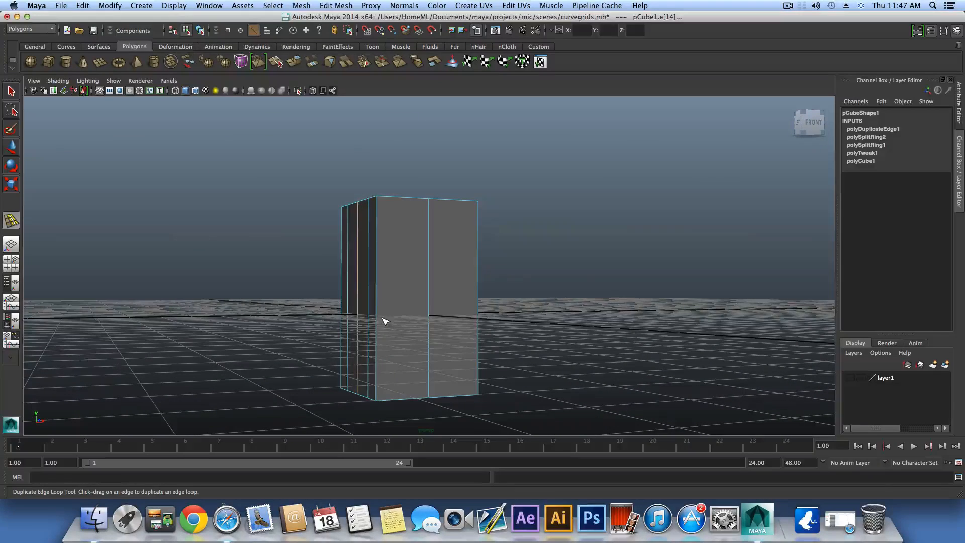
{"action": "left_click", "coordinate": [406, 180]}
{"action": "key", "text": "F8"}
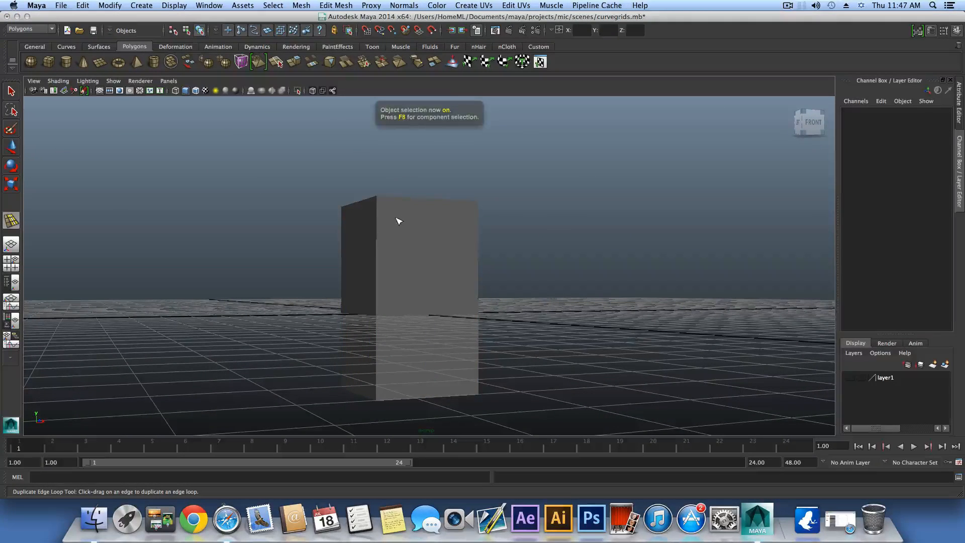
Insert a horizontal edge loop around the box just above its bottom edge with the Insert Edge Loop Tool.
{"action": "left_click", "coordinate": [15, 93]}
{"action": "left_click", "coordinate": [401, 239]}
{"action": "left_click_drag", "start_coordinate": [400, 239], "coordinate": [389, 271], "text": "alt"}
{"action": "middle_click_drag", "start_coordinate": [389, 271], "coordinate": [443, 308], "text": "alt"}
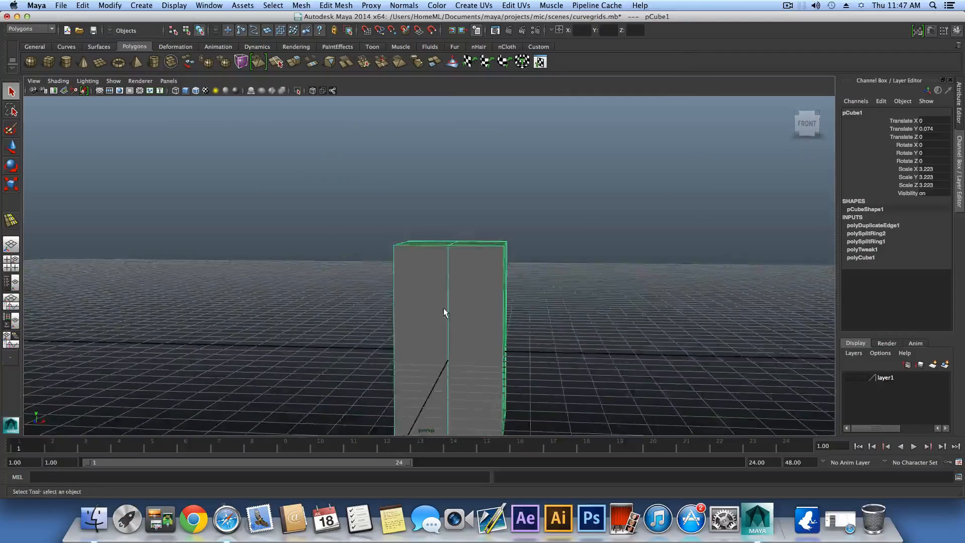
{"action": "left_click_drag", "start_coordinate": [443, 307], "coordinate": [446, 302], "text": "alt"}
{"action": "middle_click_drag", "start_coordinate": [446, 302], "coordinate": [452, 274], "text": "alt"}
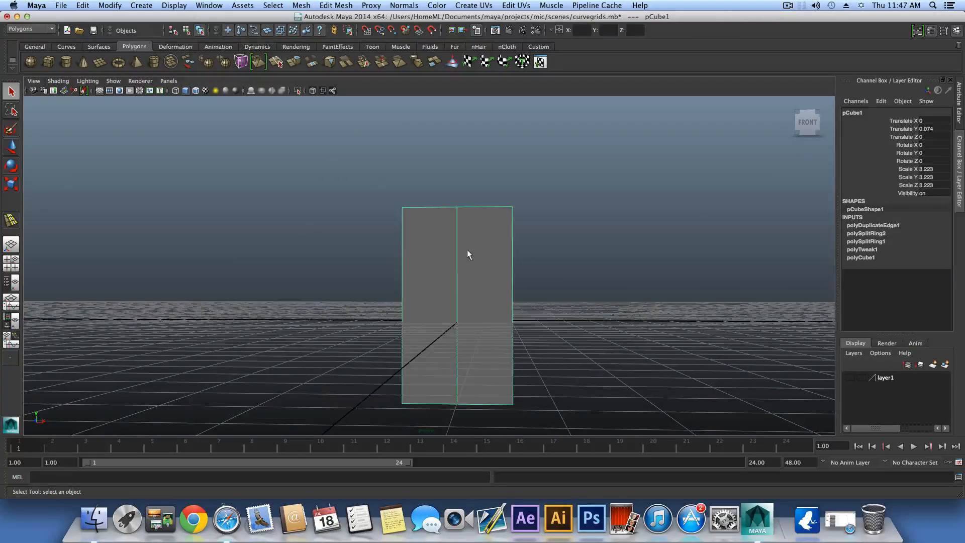
{"action": "right_click_drag", "start_coordinate": [467, 249], "coordinate": [420, 250], "text": "shift"}
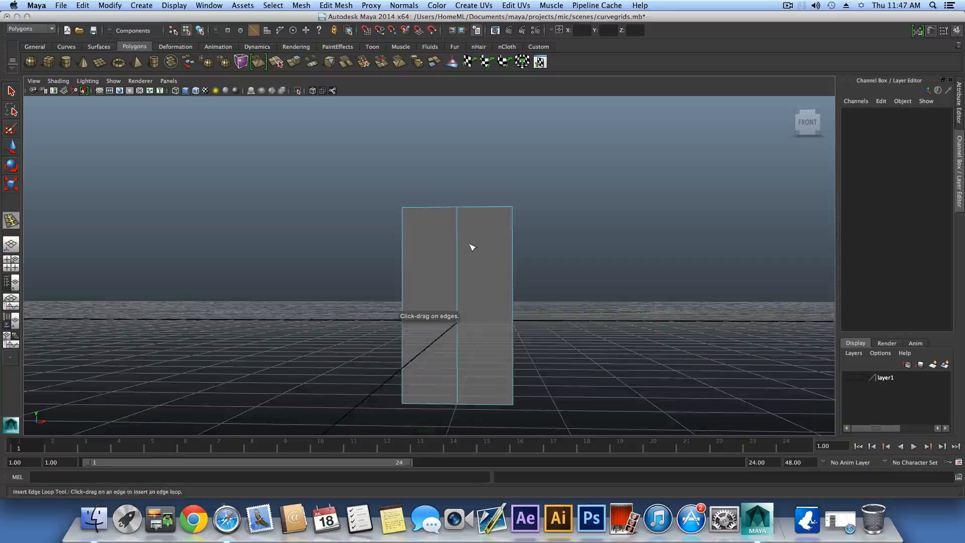
{"action": "left_click_drag", "start_coordinate": [472, 247], "coordinate": [499, 384], "text": "alt"}
{"action": "middle_click_drag", "start_coordinate": [463, 413], "coordinate": [470, 310], "text": "alt"}
{"action": "scroll", "coordinate": [500, 301], "scroll_direction": "up", "scroll_amount": 4}
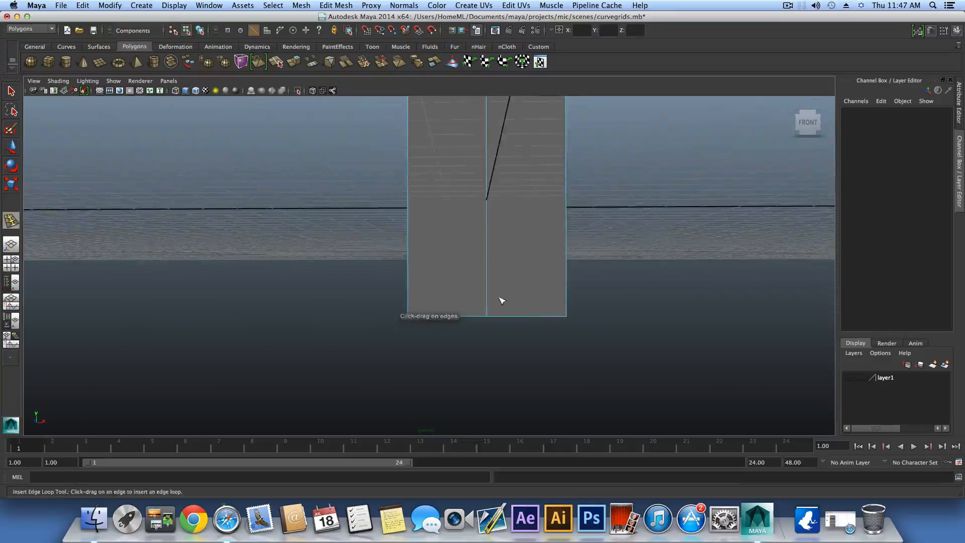
{"action": "left_click_drag", "start_coordinate": [490, 309], "coordinate": [492, 316]}
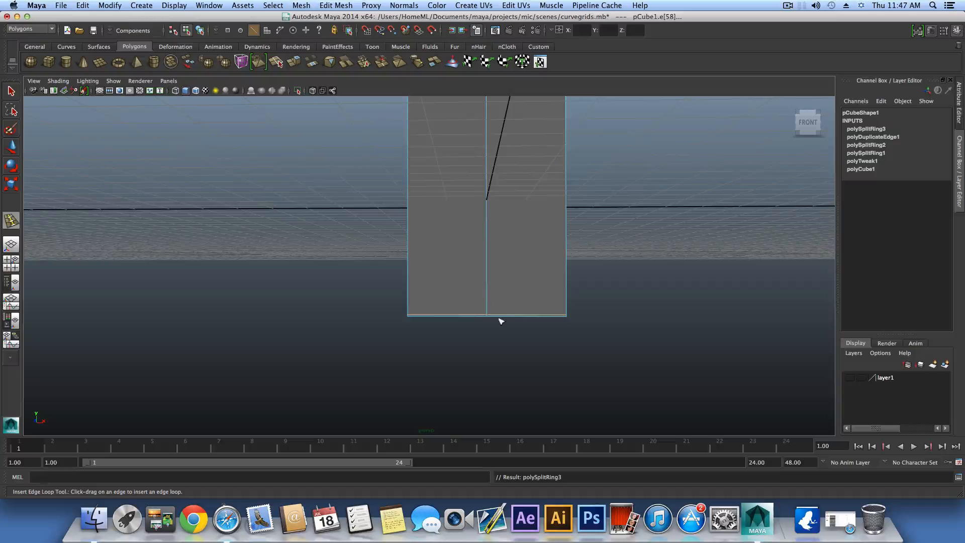
Insert a horizontal edge loop around the upper part of the box, roughly a quarter of the way down.
{"action": "middle_click_drag", "start_coordinate": [496, 325], "coordinate": [493, 287], "text": "alt"}
{"action": "right_click_drag", "start_coordinate": [543, 301], "coordinate": [739, 345], "text": "alt"}
{"action": "middle_click_drag", "start_coordinate": [736, 247], "coordinate": [683, 368], "text": "alt"}
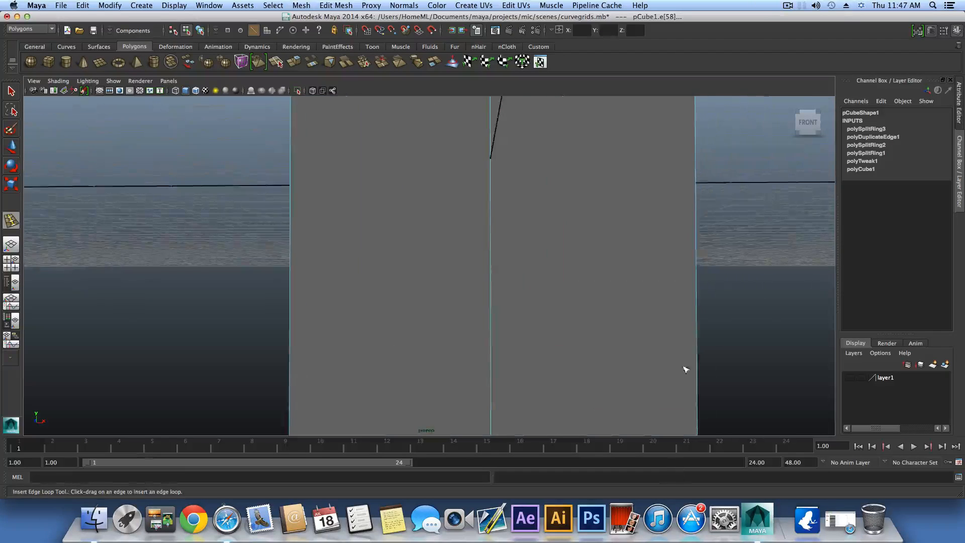
{"action": "right_click_drag", "start_coordinate": [683, 368], "coordinate": [549, 278], "text": "alt"}
{"action": "middle_click_drag", "start_coordinate": [549, 277], "coordinate": [544, 307], "text": "alt"}
{"action": "right_click_drag", "start_coordinate": [544, 308], "coordinate": [502, 263], "text": "alt"}
{"action": "middle_click_drag", "start_coordinate": [502, 263], "coordinate": [560, 313], "text": "alt"}
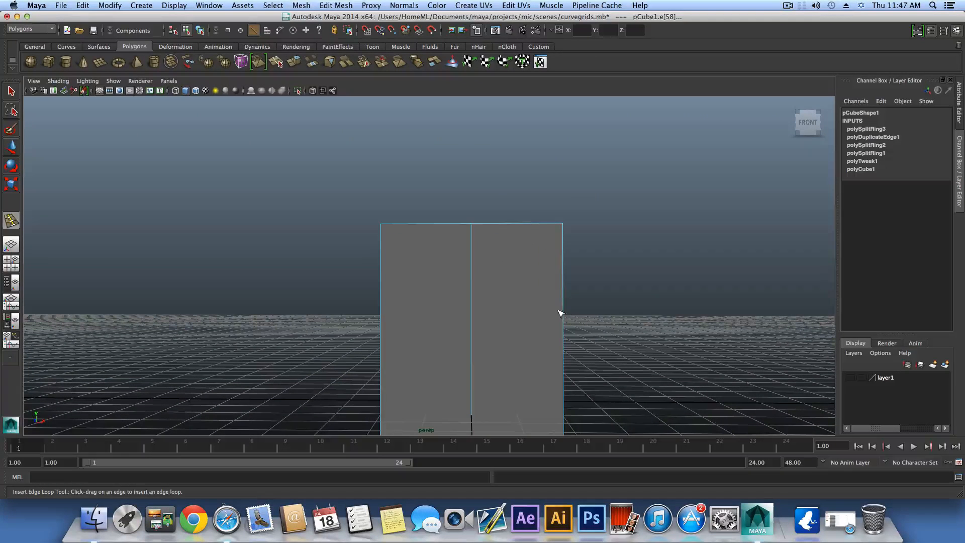
{"action": "left_click_drag", "start_coordinate": [562, 316], "coordinate": [563, 319]}
{"action": "right_click_drag", "start_coordinate": [562, 319], "coordinate": [571, 384], "text": "alt"}
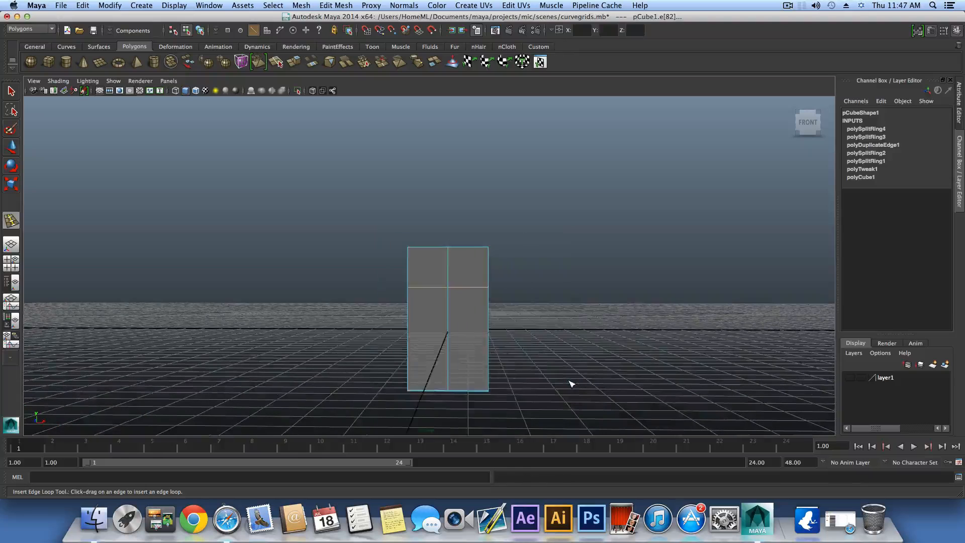
{"action": "middle_click_drag", "start_coordinate": [571, 384], "coordinate": [609, 387], "text": "alt"}
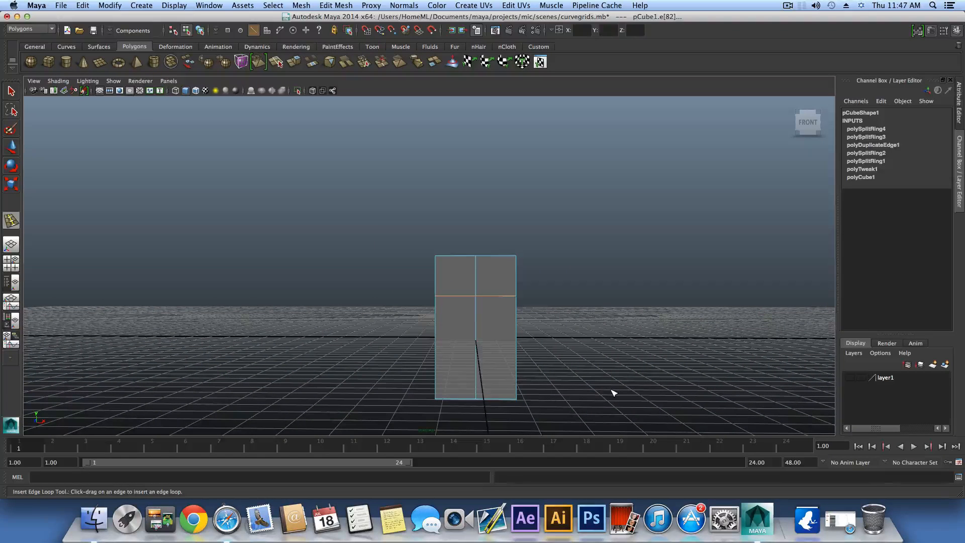
Return to object selection, select the box and display it with smooth mesh preview.
{"action": "key", "text": "F8"}
{"action": "left_click", "coordinate": [11, 93]}
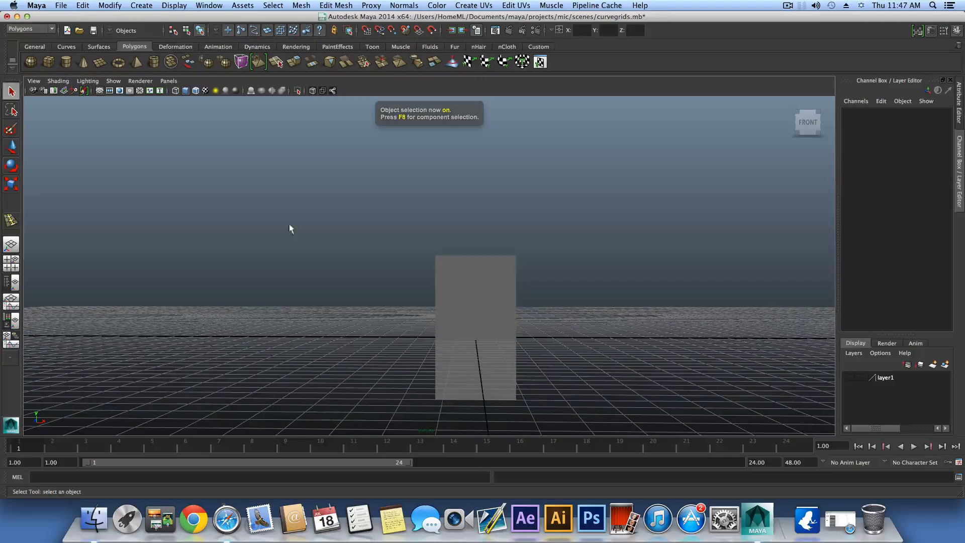
{"action": "left_click", "coordinate": [484, 277]}
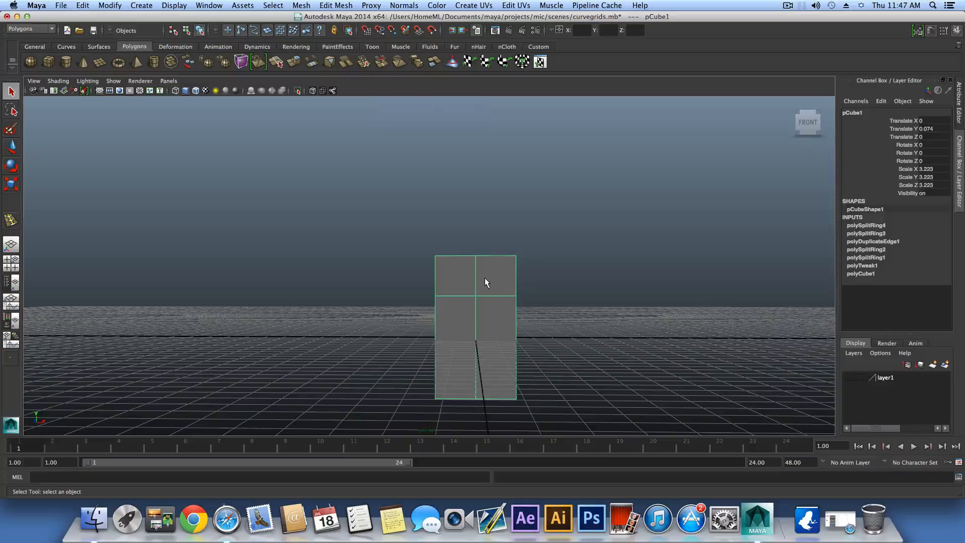
{"action": "key", "text": "3"}
Delete all the faces on the underside of the box, leaving it open, and return to object selection.
{"action": "left_click_drag", "start_coordinate": [476, 285], "coordinate": [491, 308], "text": "alt"}
{"action": "right_click_drag", "start_coordinate": [487, 318], "coordinate": [487, 321]}
{"action": "left_click", "coordinate": [487, 321]}
{"action": "double_click", "coordinate": [469, 316]}
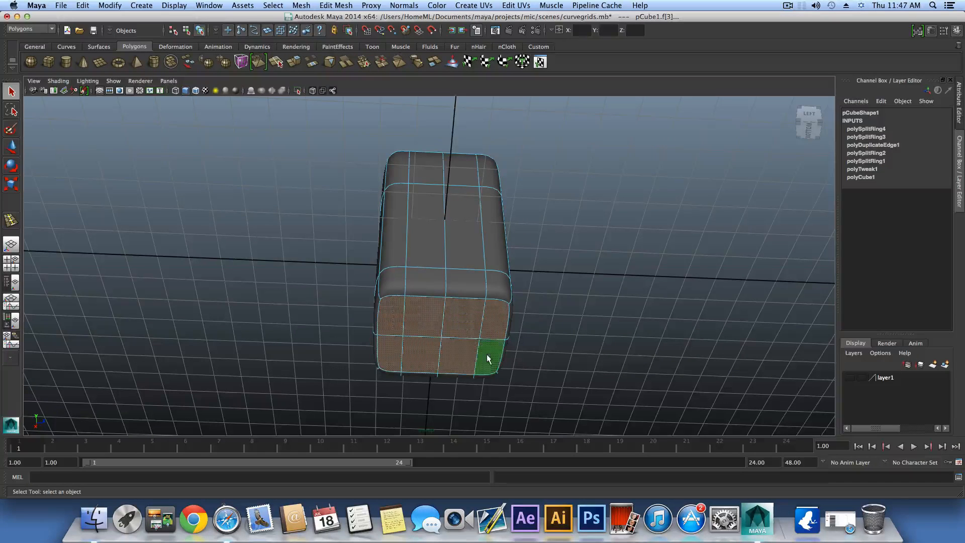
{"action": "key", "text": "Delete"}
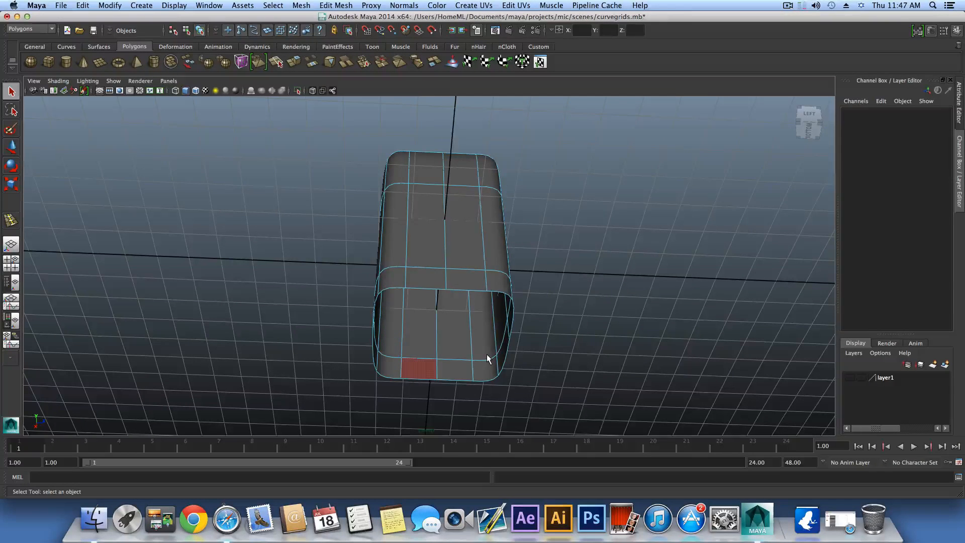
{"action": "left_click_drag", "start_coordinate": [486, 354], "coordinate": [519, 350], "text": "alt"}
{"action": "key", "text": "F8"}
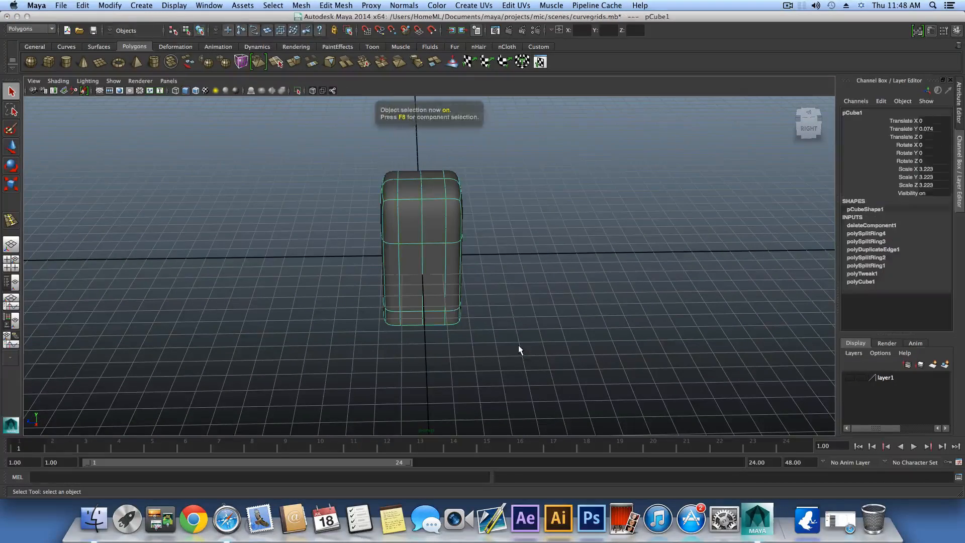
Apply Mesh Smooth to the open-bottomed box.
{"action": "middle_click_drag", "start_coordinate": [475, 288], "coordinate": [473, 352], "text": "alt"}
{"action": "mouse_move", "coordinate": [472, 351]}
{"action": "left_mouse_down", "text": "alt"}
{"action": "mouse_move", "coordinate": [476, 327]}
{"action": "mouse_move", "coordinate": [471, 334]}
{"action": "left_mouse_up", "text": "alt"}
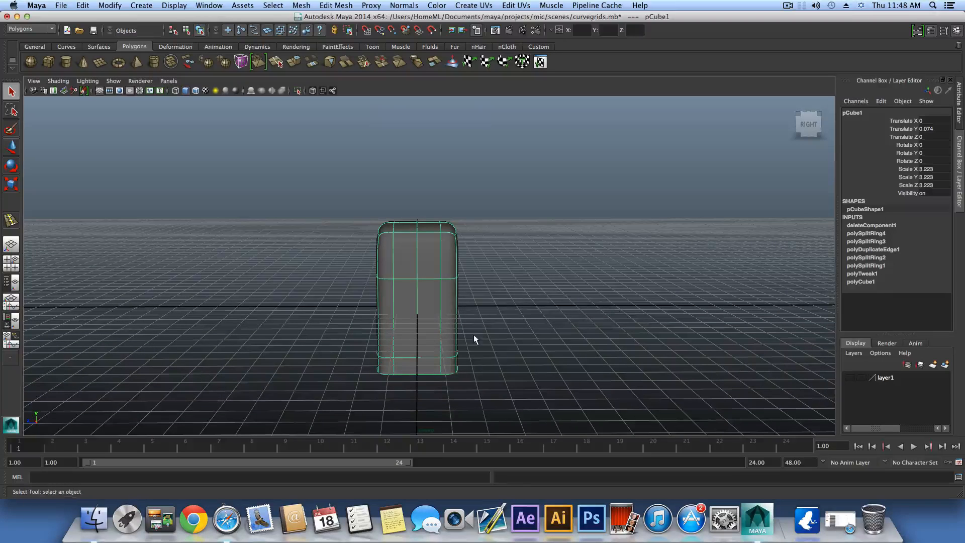
{"action": "left_click", "coordinate": [301, 6]}
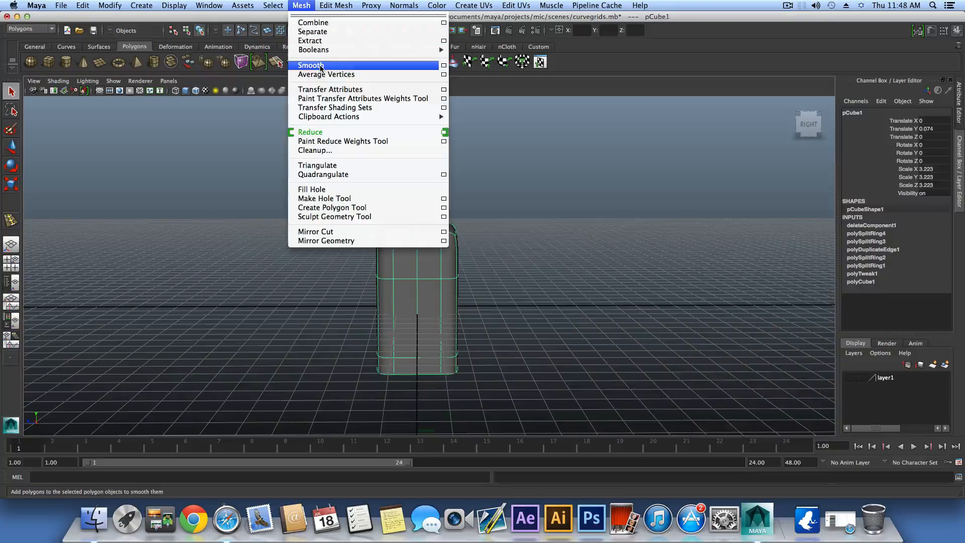
{"action": "left_click", "coordinate": [492, 332]}
{"action": "left_click_drag", "start_coordinate": [491, 332], "coordinate": [441, 266], "text": "alt"}
{"action": "right_click_drag", "start_coordinate": [440, 265], "coordinate": [473, 264], "text": "alt"}
{"action": "left_click_drag", "start_coordinate": [390, 135], "coordinate": [458, 260], "text": "alt"}
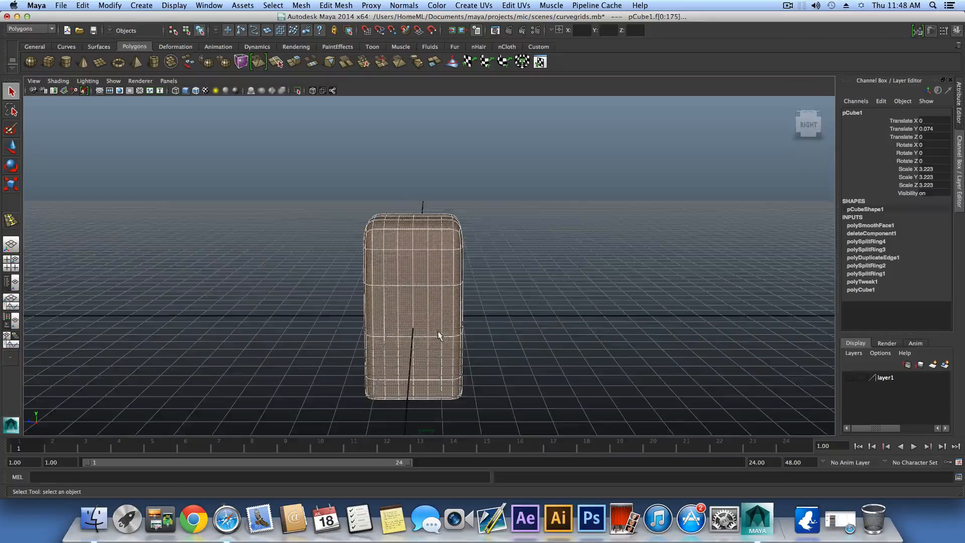
Delete the edge loop lying just above the open bottom rim of the smoothed box.
{"action": "mouse_move", "coordinate": [439, 336]}
{"action": "left_mouse_down", "text": "alt"}
{"action": "mouse_move", "coordinate": [493, 370]}
{"action": "mouse_move", "coordinate": [414, 269]}
{"action": "mouse_move", "coordinate": [454, 336]}
{"action": "left_mouse_up", "text": "alt"}
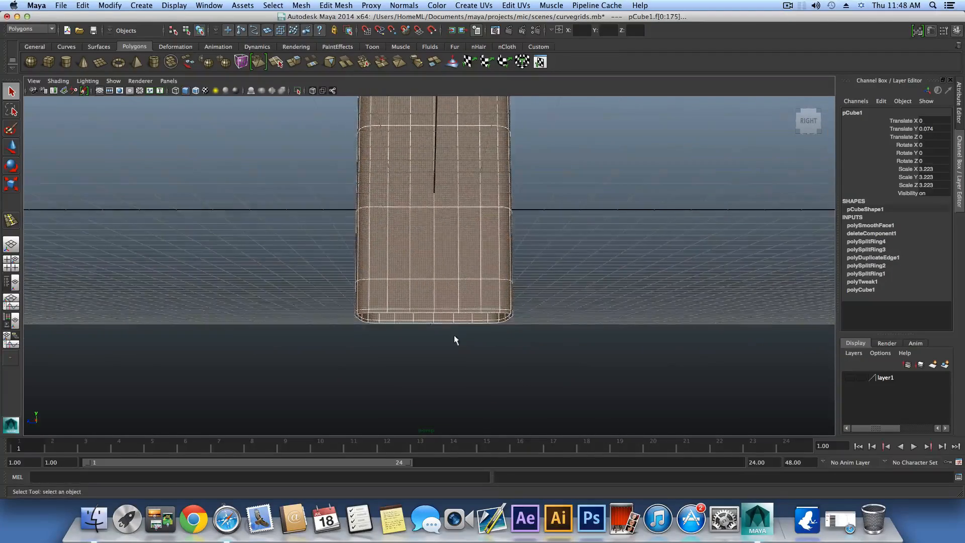
{"action": "right_click_drag", "start_coordinate": [454, 340], "coordinate": [571, 386], "text": "alt"}
{"action": "left_click_drag", "start_coordinate": [571, 386], "coordinate": [539, 384], "text": "alt"}
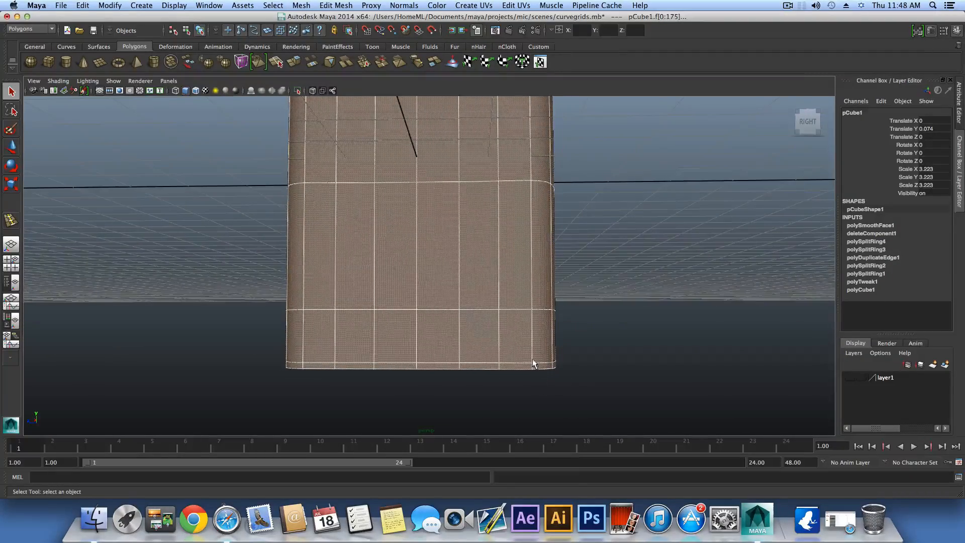
{"action": "right_click_drag", "start_coordinate": [532, 358], "coordinate": [526, 287]}
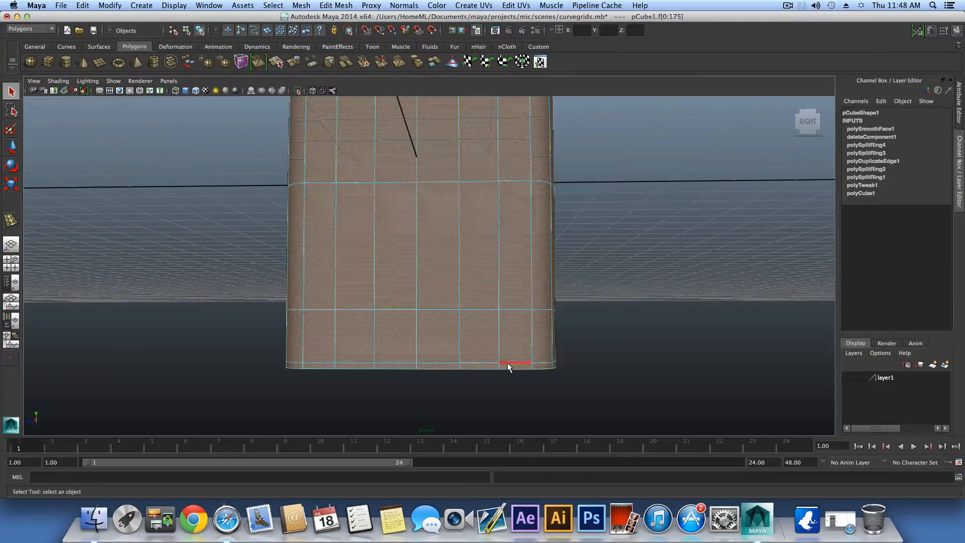
{"action": "double_click", "coordinate": [507, 363]}
{"action": "left_click_drag", "start_coordinate": [491, 406], "coordinate": [522, 401], "text": "alt"}
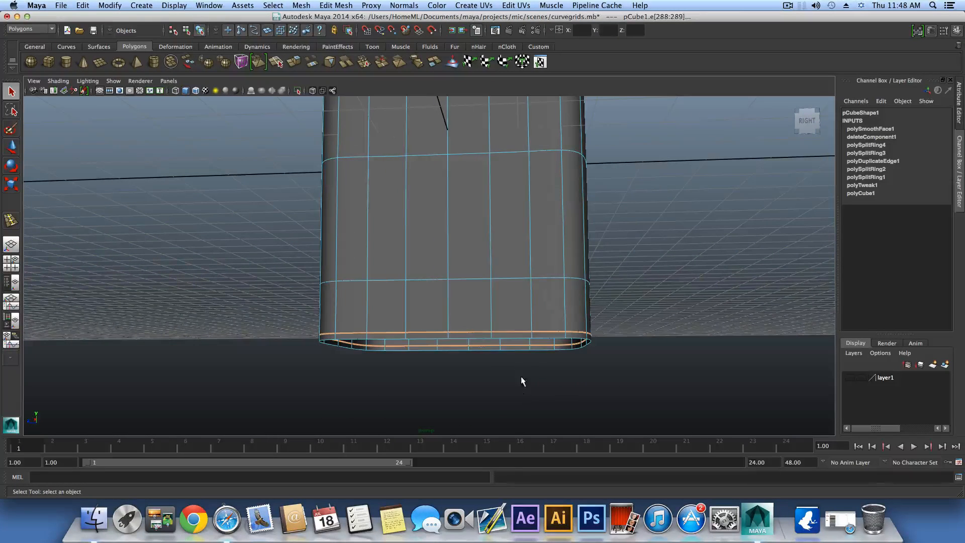
{"action": "right_click", "coordinate": [509, 332], "text": "shift"}
{"action": "left_click", "coordinate": [465, 343]}
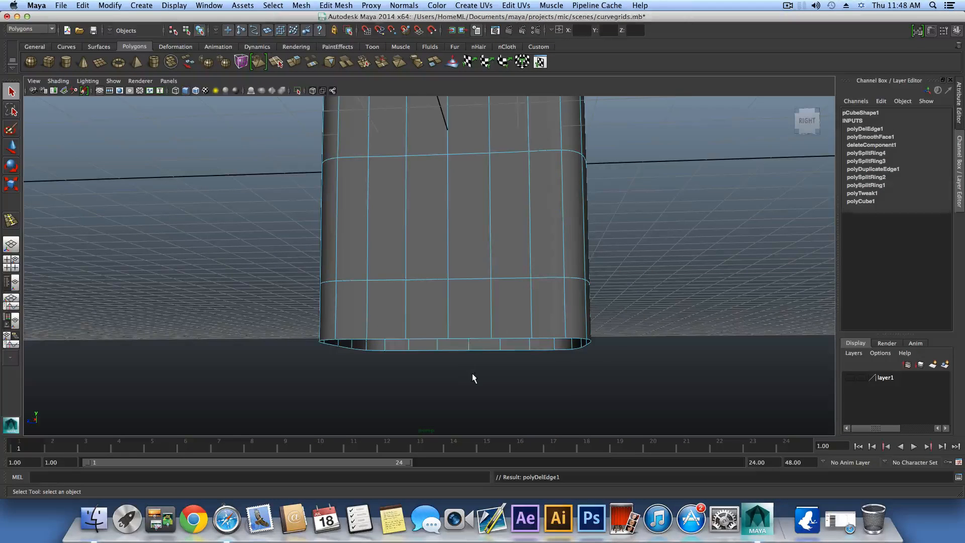
Return to object selection and apply Mesh Smooth to the box a second time.
{"action": "scroll", "coordinate": [471, 372], "scroll_direction": "down", "scroll_amount": 3}
{"action": "key", "text": "F8"}
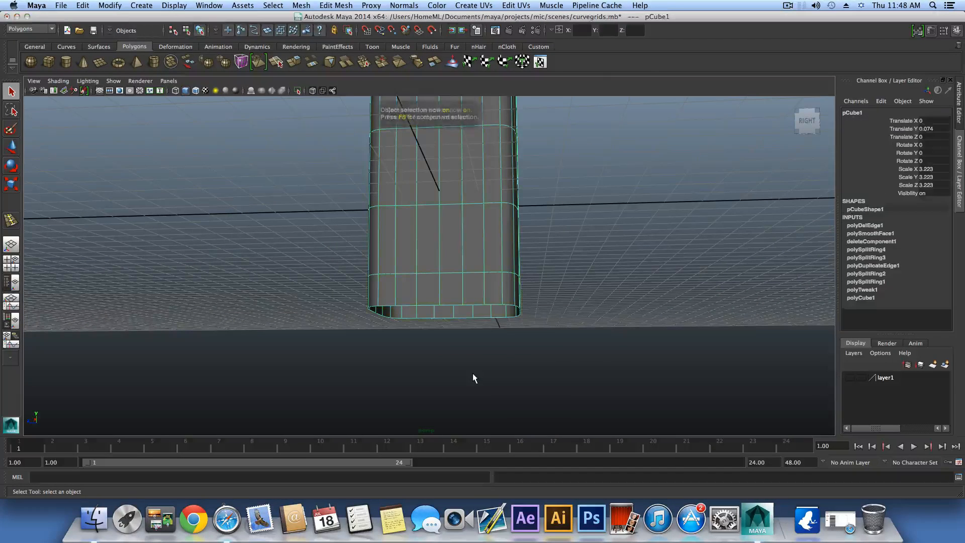
{"action": "scroll", "coordinate": [475, 382], "scroll_direction": "down", "scroll_amount": 3}
{"action": "left_click_drag", "start_coordinate": [476, 383], "coordinate": [487, 342], "text": "alt"}
{"action": "middle_click_drag", "start_coordinate": [484, 345], "coordinate": [484, 360], "text": "alt"}
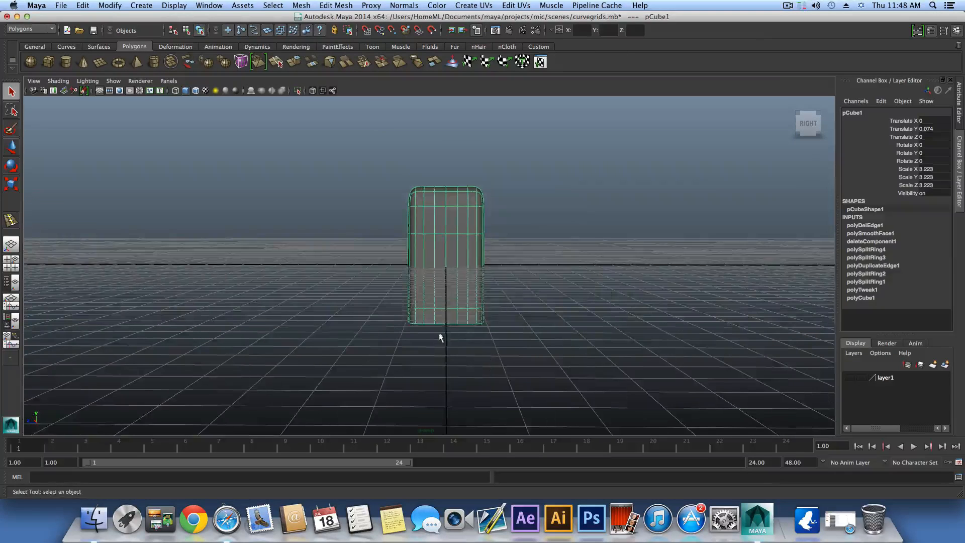
{"action": "scroll", "coordinate": [442, 335], "scroll_direction": "up", "scroll_amount": 1}
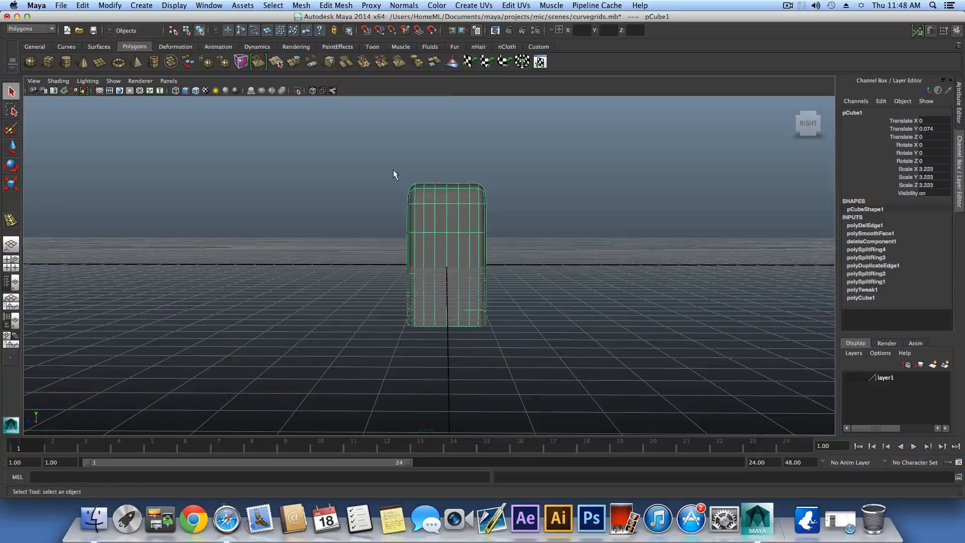
{"action": "left_click", "coordinate": [301, 5]}
{"action": "left_click", "coordinate": [311, 64]}
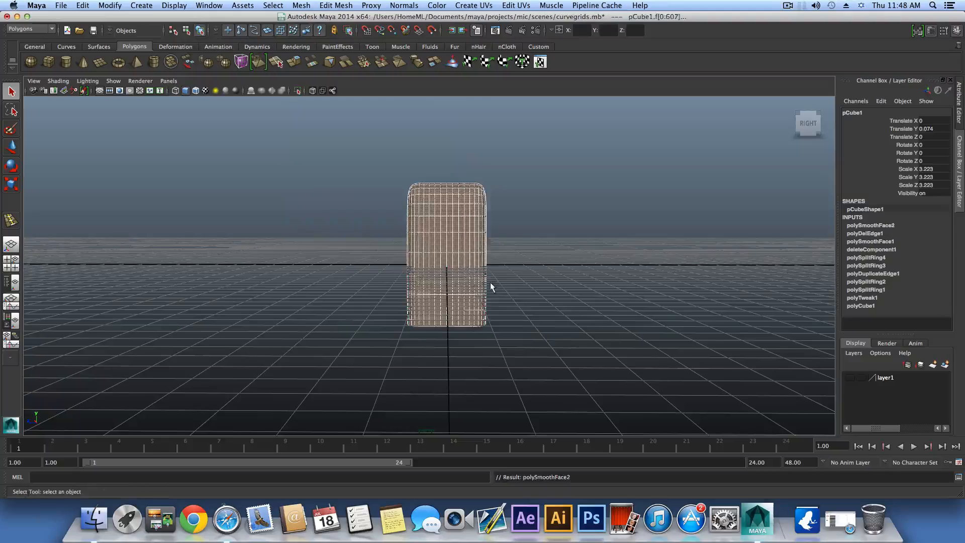
Examine the smoothed box's mesh density and rounded corners from the top and the sides.
{"action": "left_click_drag", "start_coordinate": [490, 282], "coordinate": [351, 263], "text": "alt"}
{"action": "right_click_drag", "start_coordinate": [352, 263], "coordinate": [529, 395], "text": "alt"}
{"action": "left_click_drag", "start_coordinate": [530, 395], "coordinate": [538, 378], "text": "alt"}
{"action": "right_click_drag", "start_coordinate": [538, 379], "coordinate": [474, 268], "text": "alt"}
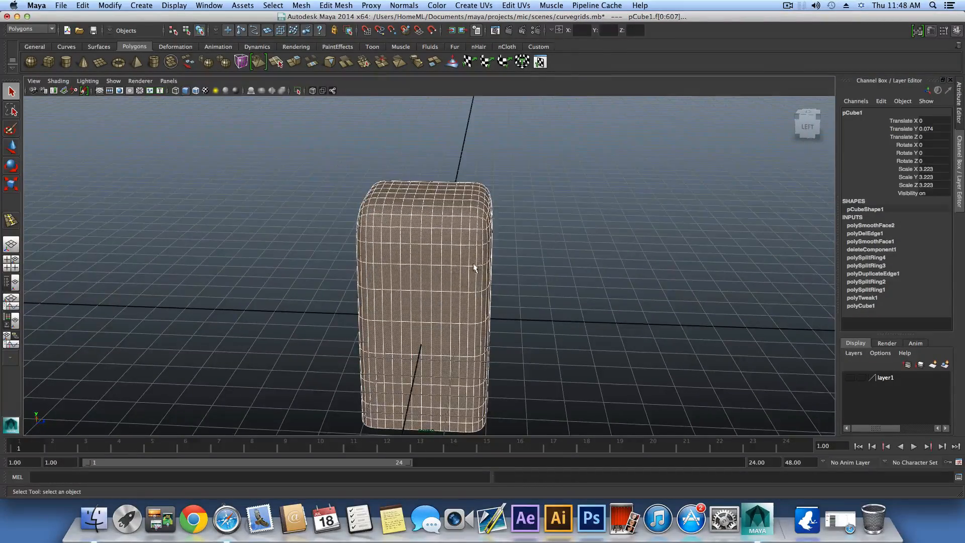
{"action": "left_click_drag", "start_coordinate": [433, 289], "coordinate": [427, 375], "text": "alt"}
{"action": "middle_click_drag", "start_coordinate": [427, 374], "coordinate": [455, 307], "text": "alt"}
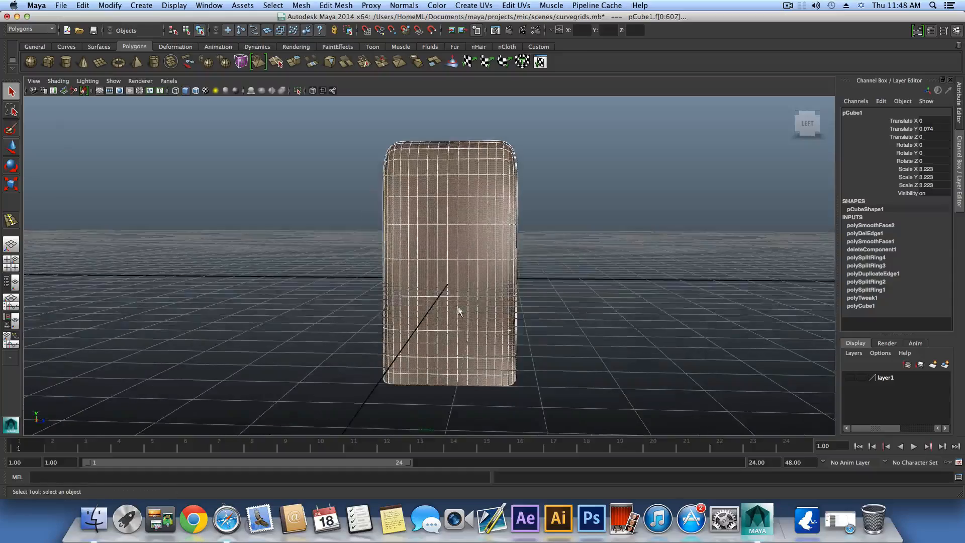
{"action": "left_click_drag", "start_coordinate": [449, 207], "coordinate": [416, 189], "text": "alt"}
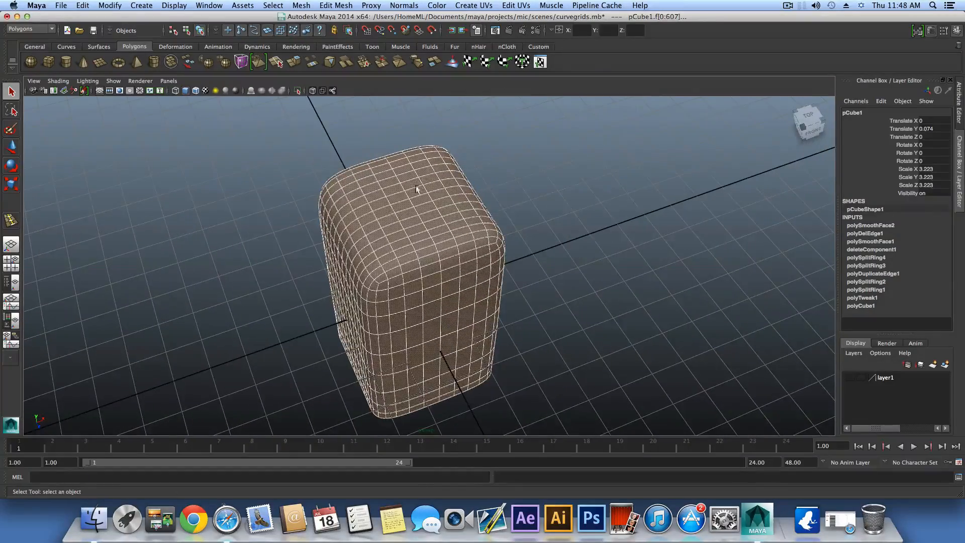
{"action": "left_click_drag", "start_coordinate": [435, 270], "coordinate": [485, 259], "text": "alt"}
{"action": "mouse_move", "coordinate": [434, 189]}
{"action": "left_mouse_down", "text": "alt"}
{"action": "mouse_move", "coordinate": [354, 255]}
{"action": "mouse_move", "coordinate": [435, 274]}
{"action": "mouse_move", "coordinate": [378, 243]}
{"action": "mouse_move", "coordinate": [441, 252]}
{"action": "mouse_move", "coordinate": [457, 157]}
{"action": "mouse_move", "coordinate": [444, 191]}
{"action": "left_mouse_up", "text": "alt"}
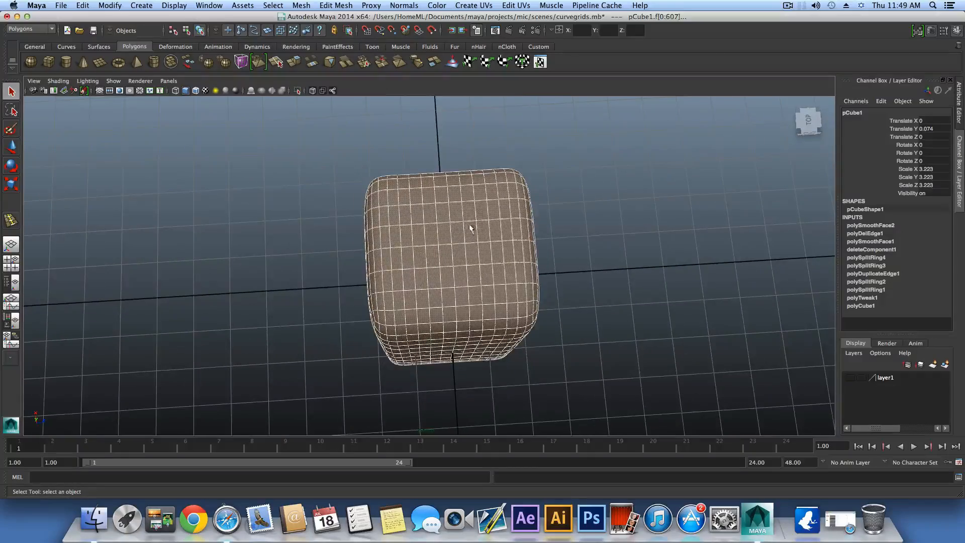
{"action": "left_click_drag", "start_coordinate": [433, 253], "coordinate": [440, 190], "text": "alt"}
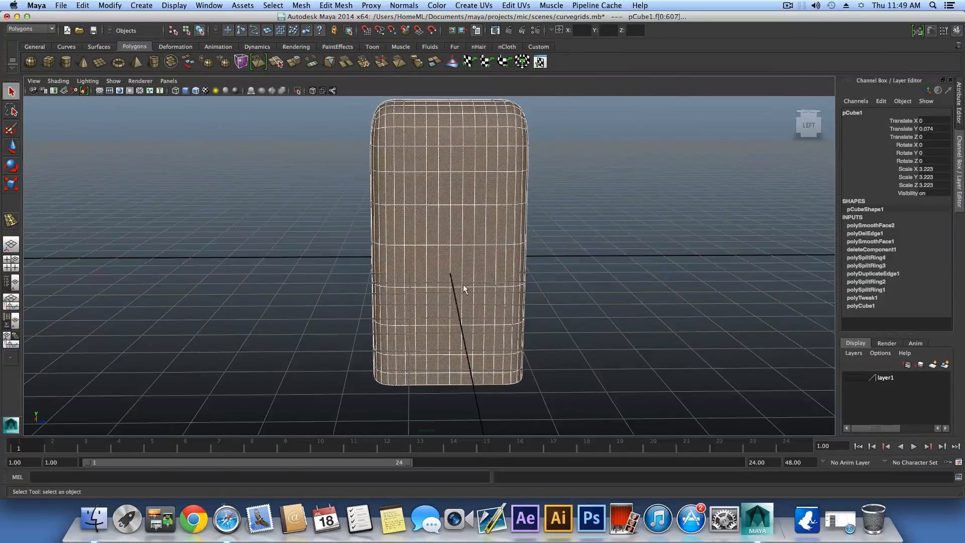
{"action": "right_click_drag", "start_coordinate": [472, 325], "coordinate": [409, 355], "text": "alt"}
{"action": "middle_click_drag", "start_coordinate": [409, 355], "coordinate": [408, 330], "text": "alt"}
{"action": "left_click_drag", "start_coordinate": [408, 330], "coordinate": [404, 344], "text": "alt"}
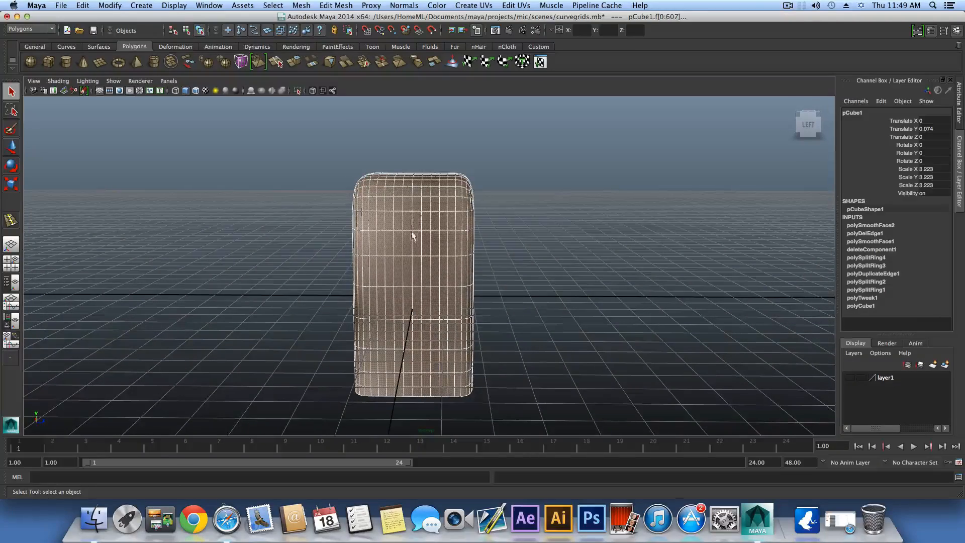
{"action": "left_click_drag", "start_coordinate": [413, 237], "coordinate": [420, 276], "text": "alt"}
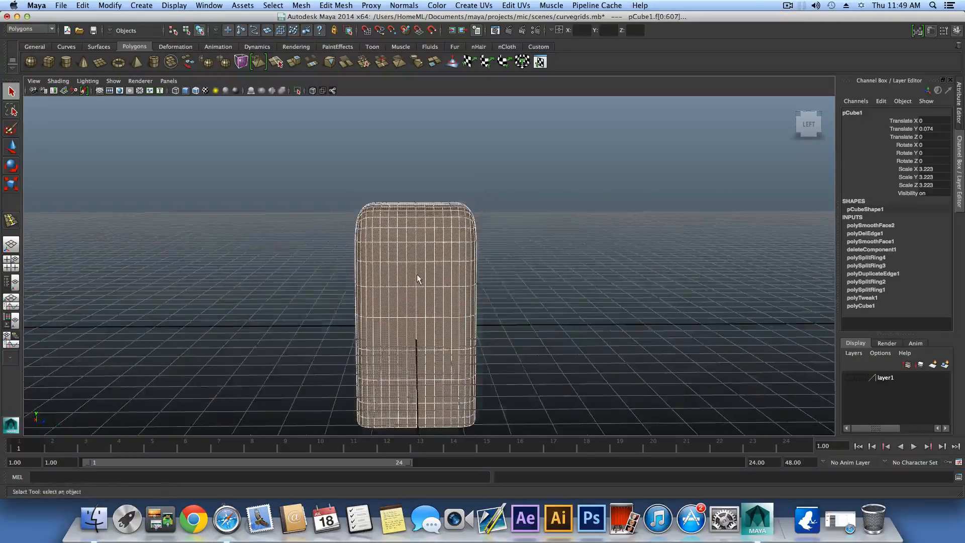
{"action": "right_click_drag", "start_coordinate": [420, 276], "coordinate": [355, 296], "text": "alt"}
{"action": "middle_click_drag", "start_coordinate": [371, 295], "coordinate": [427, 296], "text": "alt"}
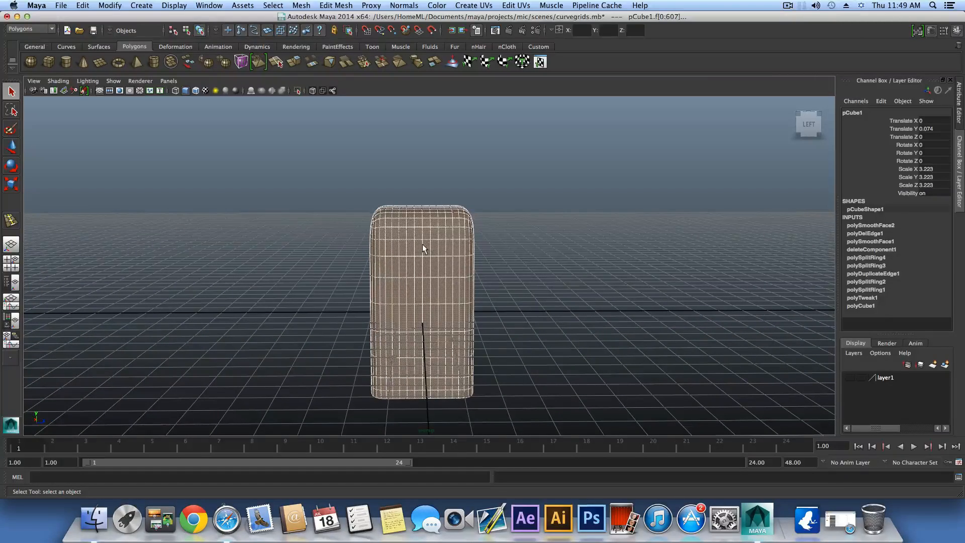
{"action": "key", "text": "alt"}
{"action": "left_click_drag", "start_coordinate": [412, 244], "coordinate": [548, 236], "text": "alt"}
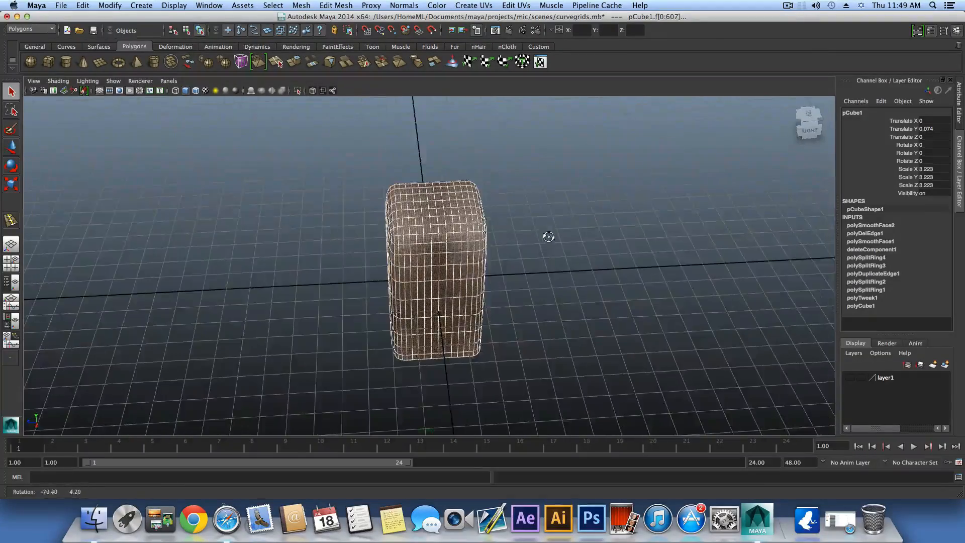
{"action": "left_click_drag", "start_coordinate": [425, 217], "coordinate": [408, 206], "text": "alt"}
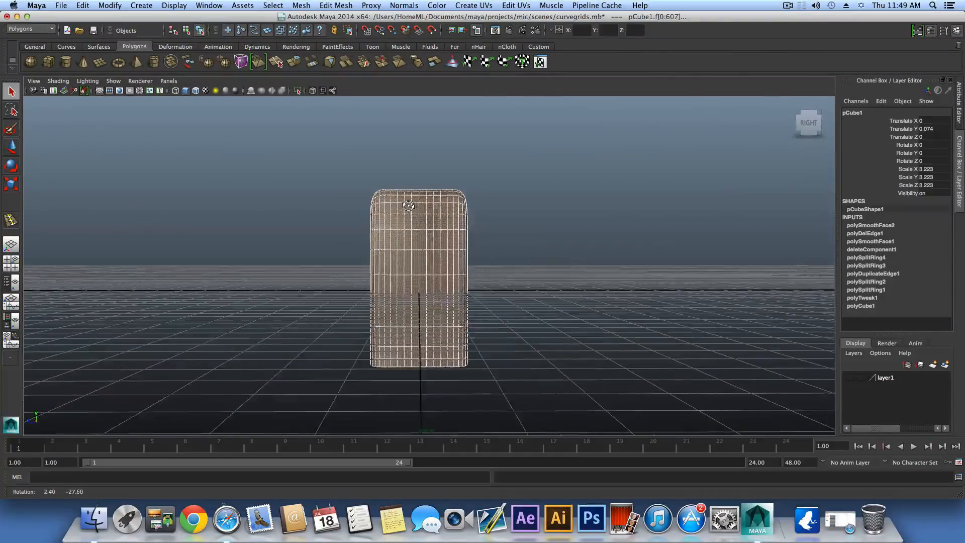
{"action": "right_click_drag", "start_coordinate": [412, 225], "coordinate": [431, 276], "text": "alt"}
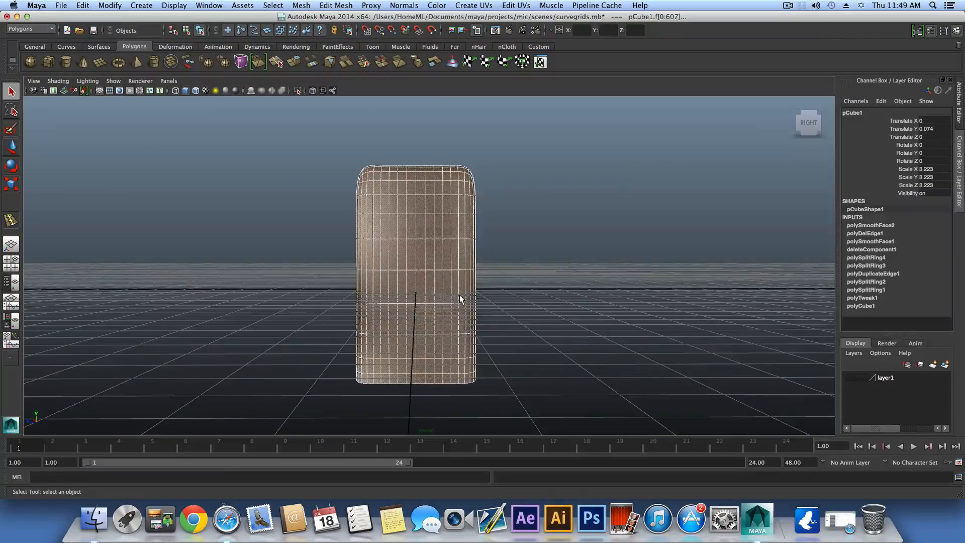
{"action": "left_click_drag", "start_coordinate": [459, 295], "coordinate": [474, 340], "text": "alt"}
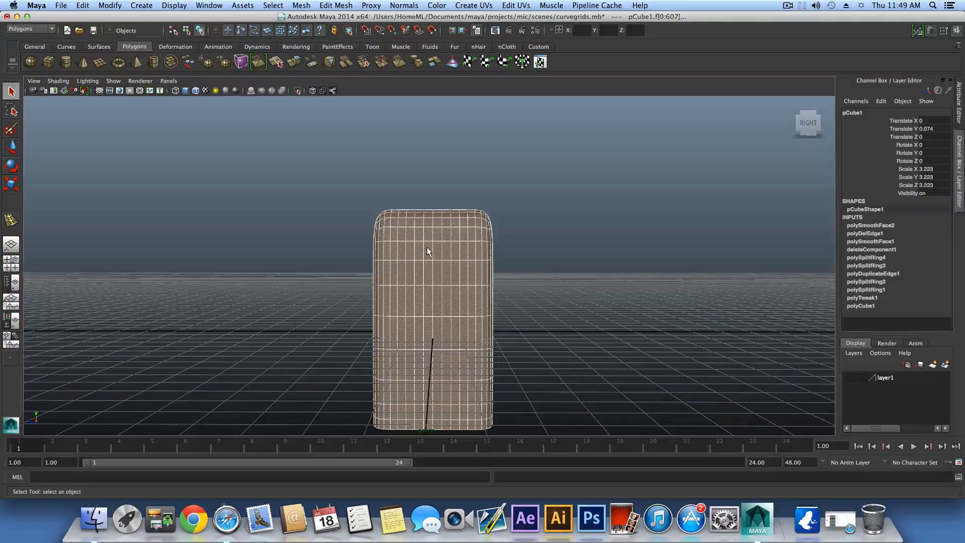
Duplicate the smoothed box in place.
{"action": "right_click_drag", "start_coordinate": [427, 250], "coordinate": [520, 292], "text": "alt"}
{"action": "left_click_drag", "start_coordinate": [521, 292], "coordinate": [460, 296], "text": "alt"}
{"action": "right_click_drag", "start_coordinate": [461, 297], "coordinate": [421, 325], "text": "alt"}
{"action": "left_click_drag", "start_coordinate": [421, 325], "coordinate": [394, 310], "text": "alt"}
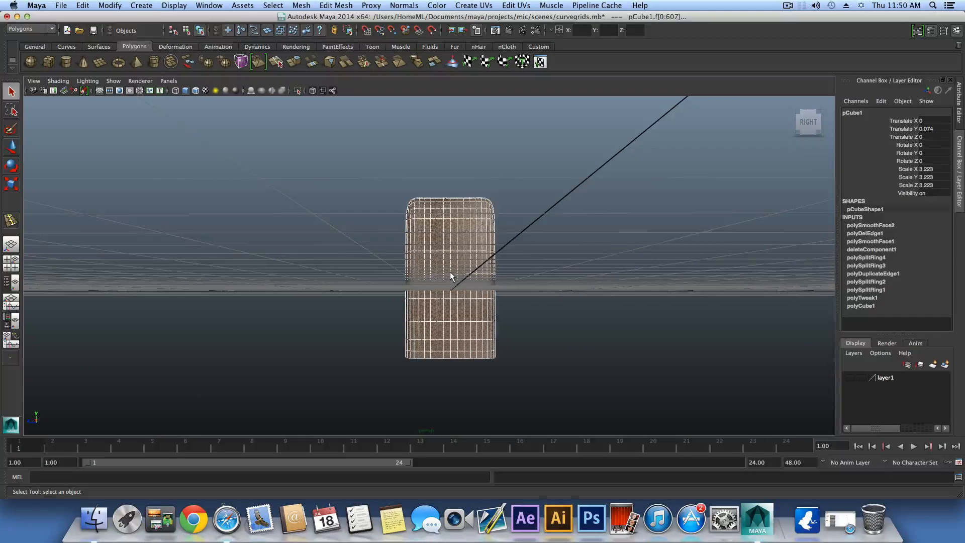
{"action": "key", "text": "ctrl+d"}
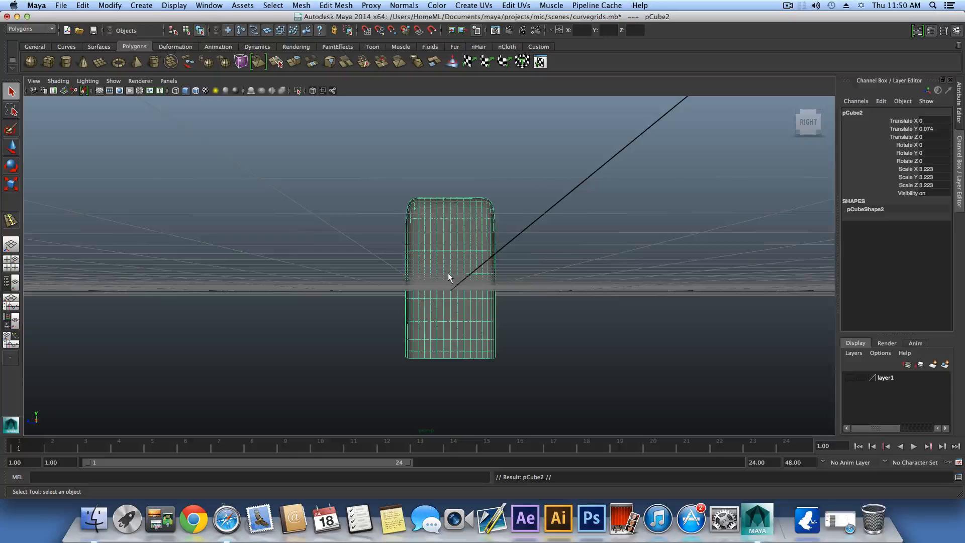
Move the duplicate box straight up clear of the original, to a Translate Y of 6.723.
{"action": "left_click", "coordinate": [12, 148]}
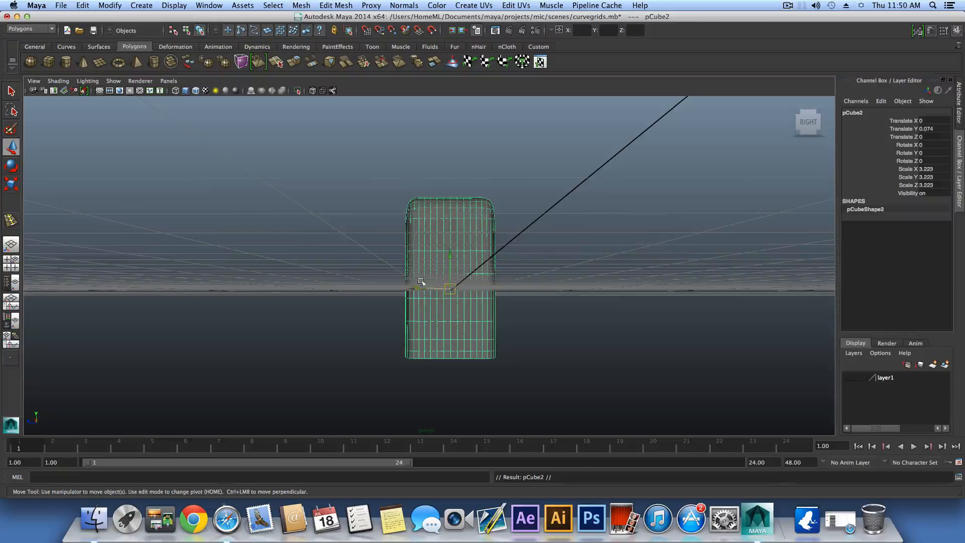
{"action": "left_click_drag", "start_coordinate": [454, 251], "coordinate": [440, 76]}
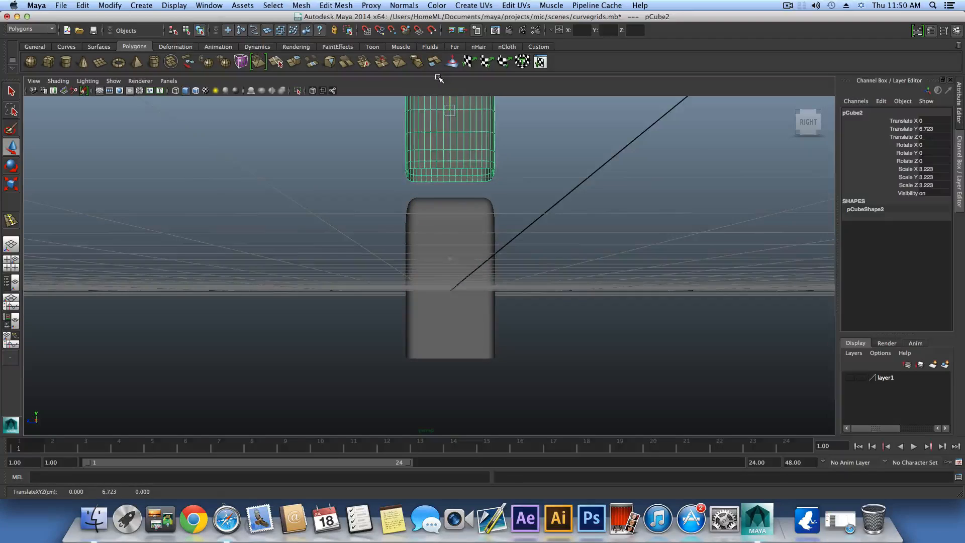
{"action": "middle_click_drag", "start_coordinate": [485, 197], "coordinate": [471, 321], "text": "alt"}
{"action": "scroll", "coordinate": [478, 390], "scroll_direction": "up", "scroll_amount": 2}
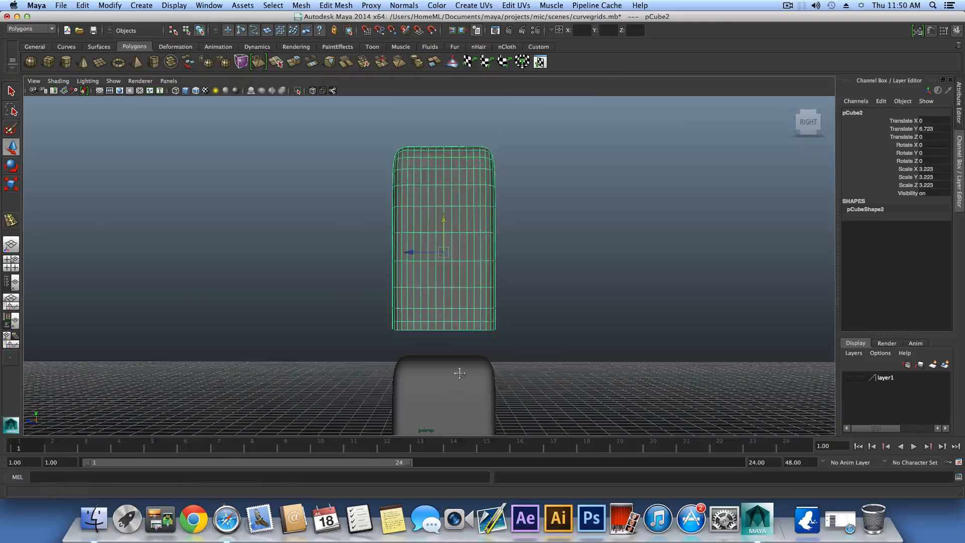
{"action": "middle_click_drag", "start_coordinate": [457, 370], "coordinate": [454, 257], "text": "alt"}
Select the original rounded box beneath the raised duplicate.
{"action": "left_click", "coordinate": [454, 229]}
{"action": "middle_click_drag", "start_coordinate": [423, 366], "coordinate": [411, 330], "text": "alt"}
{"action": "right_click_drag", "start_coordinate": [423, 337], "coordinate": [539, 369], "text": "alt"}
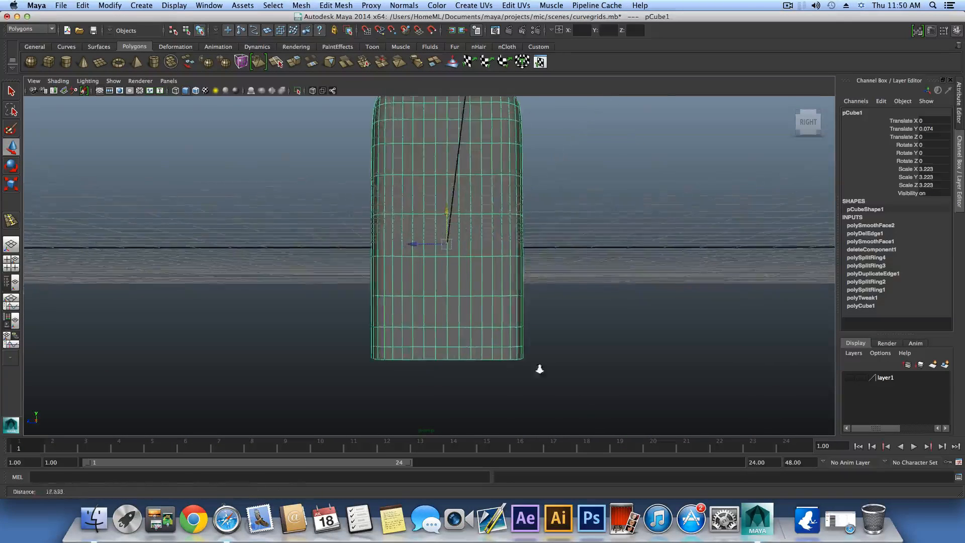
{"action": "middle_click_drag", "start_coordinate": [521, 389], "coordinate": [519, 442], "text": "alt"}
{"action": "right_click_drag", "start_coordinate": [507, 371], "coordinate": [476, 353], "text": "alt"}
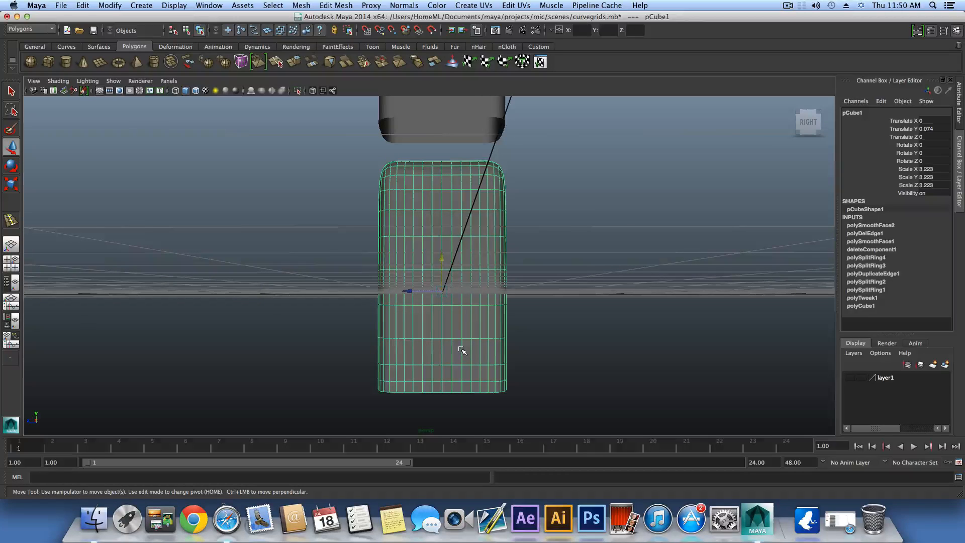
Try to flatten the original box by scaling it along its height, and undo the scaling.
{"action": "left_click", "coordinate": [11, 184]}
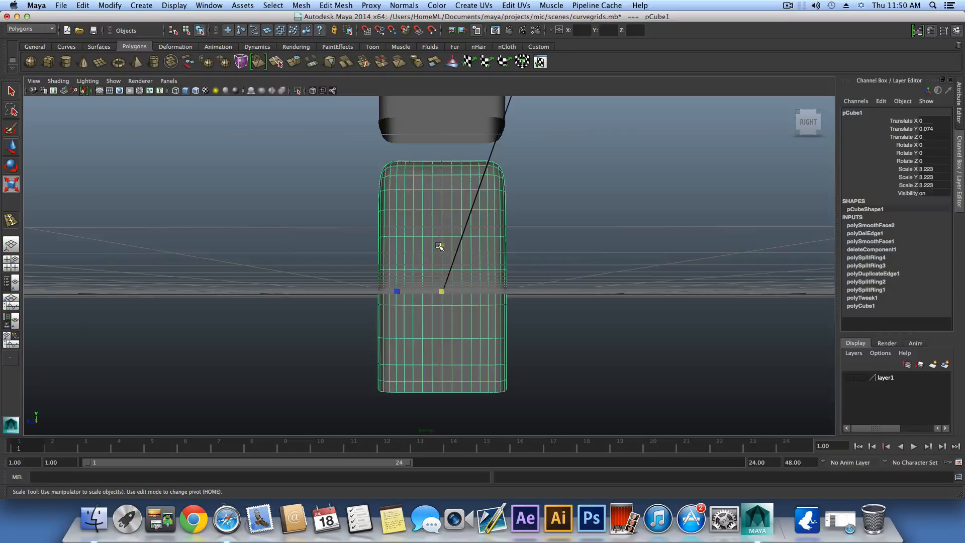
{"action": "left_click_drag", "start_coordinate": [440, 246], "coordinate": [432, 331]}
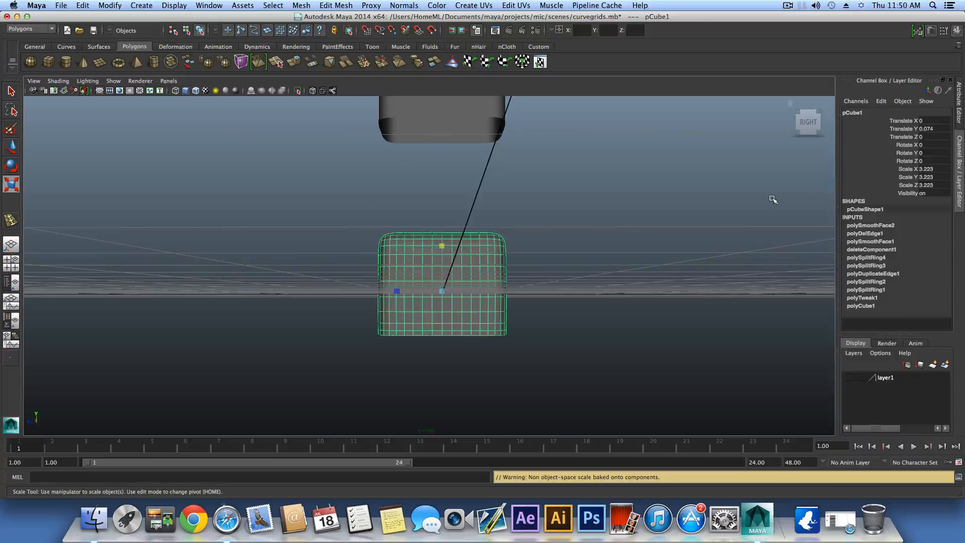
{"action": "key", "text": "ctrl+z"}
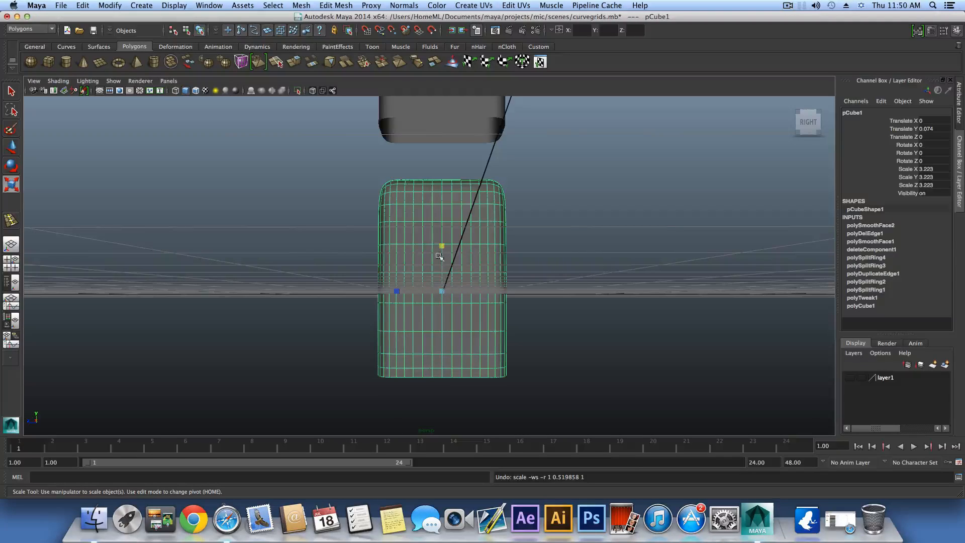
Flatten the original box completely by setting its Scale Y to 0.
{"action": "left_click_drag", "start_coordinate": [443, 259], "coordinate": [453, 282], "text": "alt"}
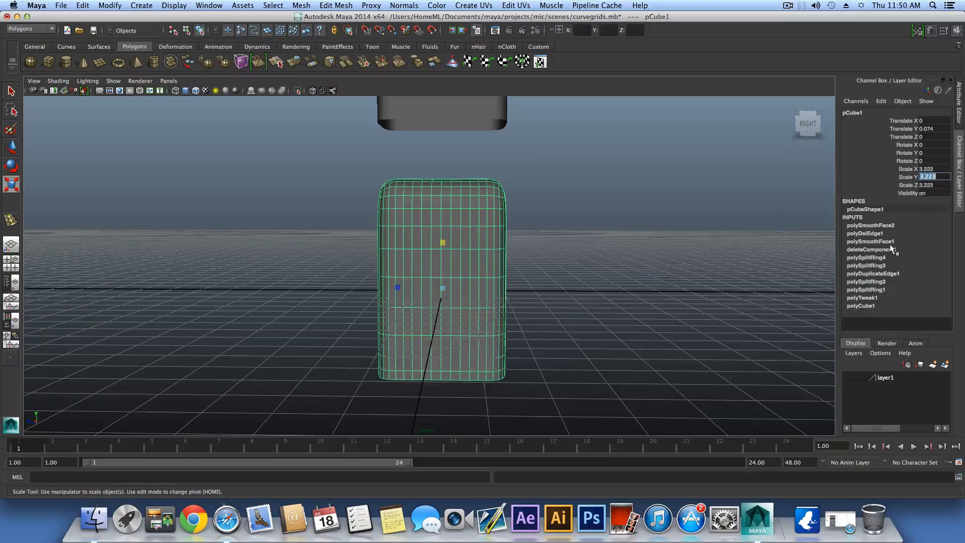
{"action": "type", "text": "0"}
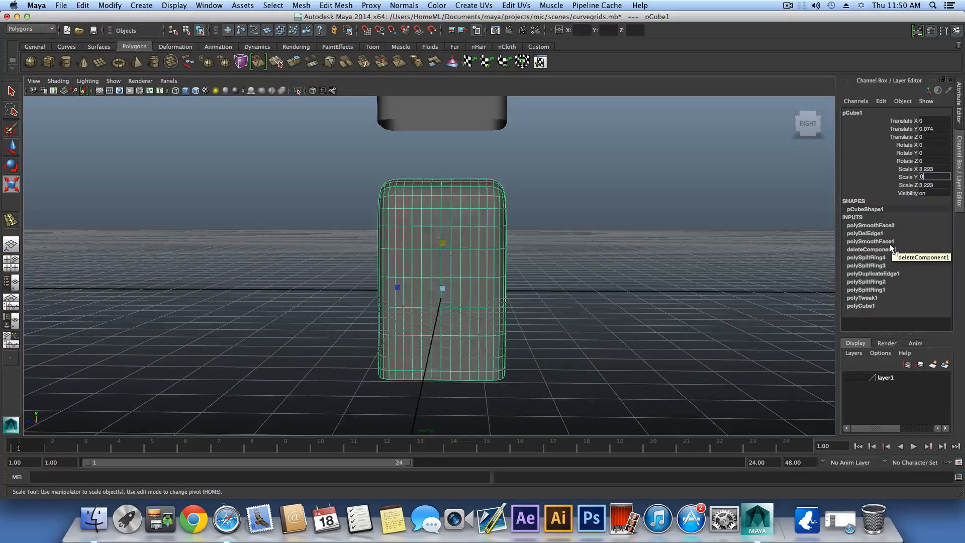
{"action": "key", "text": "Return"}
Examine the flattened box's grid and outer rim from underneath and from above.
{"action": "left_click_drag", "start_coordinate": [347, 281], "coordinate": [496, 261], "text": "alt"}
{"action": "middle_click_drag", "start_coordinate": [496, 261], "coordinate": [487, 323], "text": "alt"}
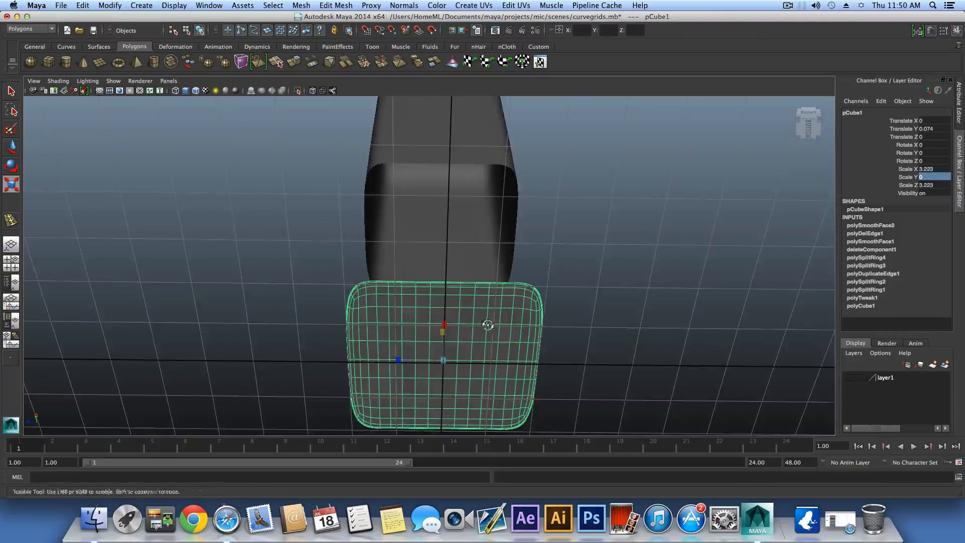
{"action": "left_click_drag", "start_coordinate": [487, 323], "coordinate": [471, 306], "text": "alt"}
{"action": "right_click_drag", "start_coordinate": [471, 307], "coordinate": [579, 331], "text": "alt"}
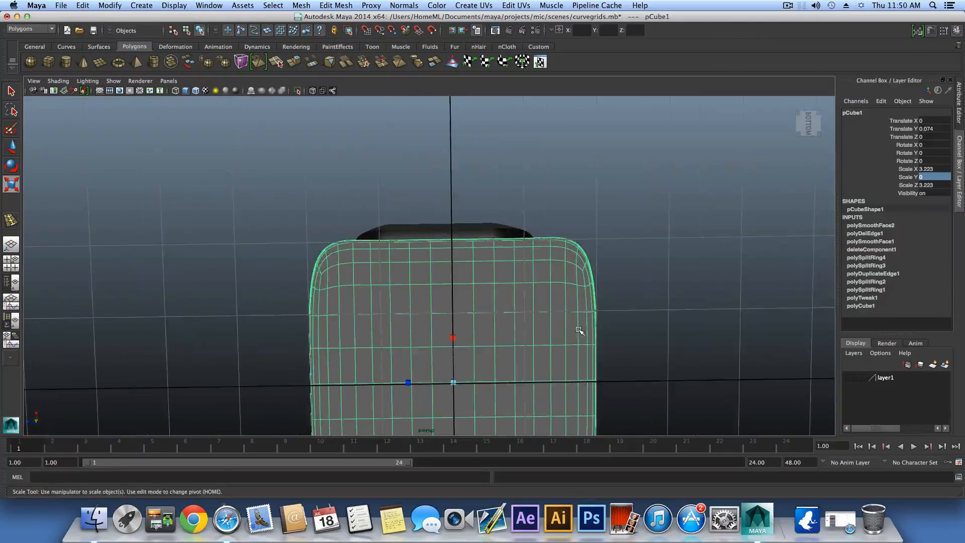
{"action": "left_click_drag", "start_coordinate": [557, 323], "coordinate": [616, 308], "text": "alt"}
{"action": "left_click_drag", "start_coordinate": [596, 370], "coordinate": [596, 324], "text": "alt"}
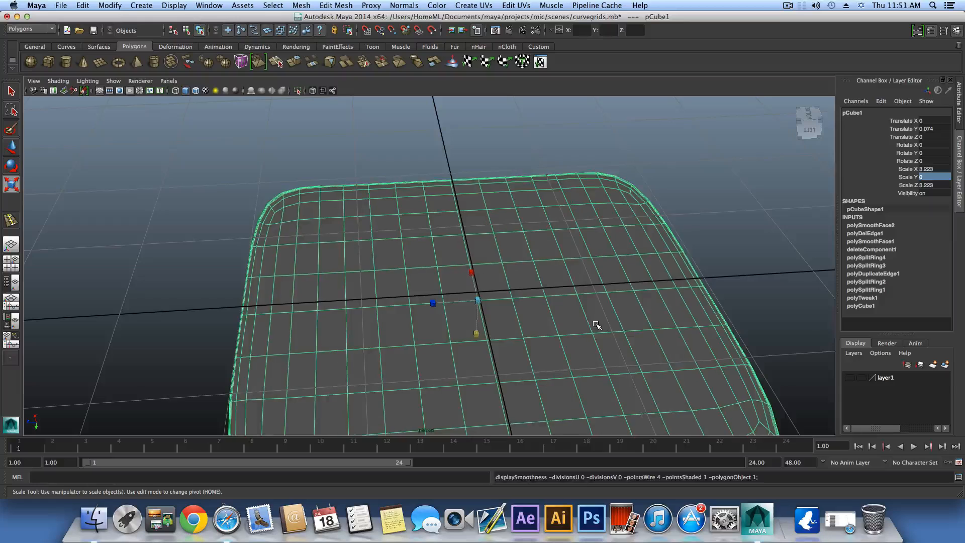
{"action": "right_click_drag", "start_coordinate": [598, 361], "coordinate": [497, 301], "text": "alt"}
{"action": "middle_click_drag", "start_coordinate": [497, 302], "coordinate": [436, 309], "text": "alt"}
{"action": "left_click_drag", "start_coordinate": [437, 310], "coordinate": [473, 308], "text": "alt"}
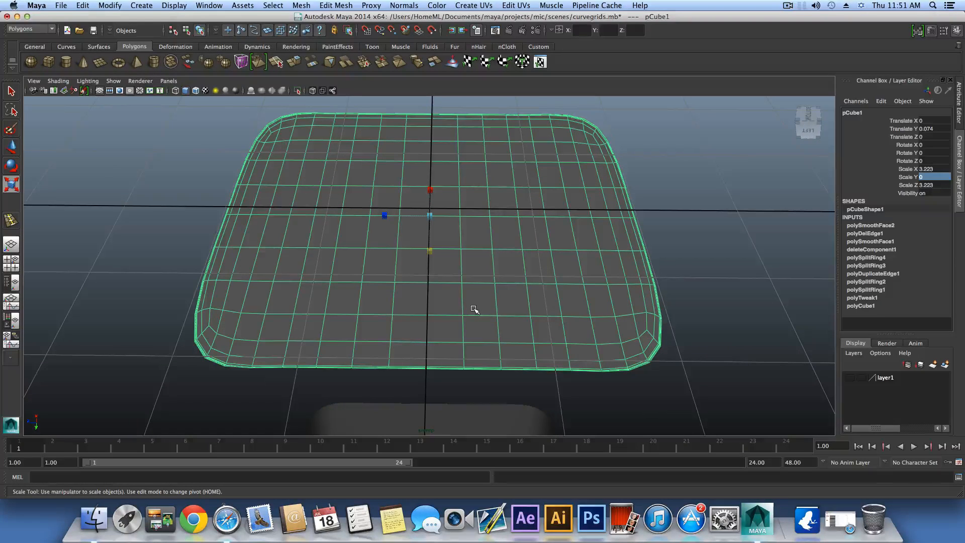
{"action": "right_click_drag", "start_coordinate": [474, 309], "coordinate": [461, 244], "text": "alt"}
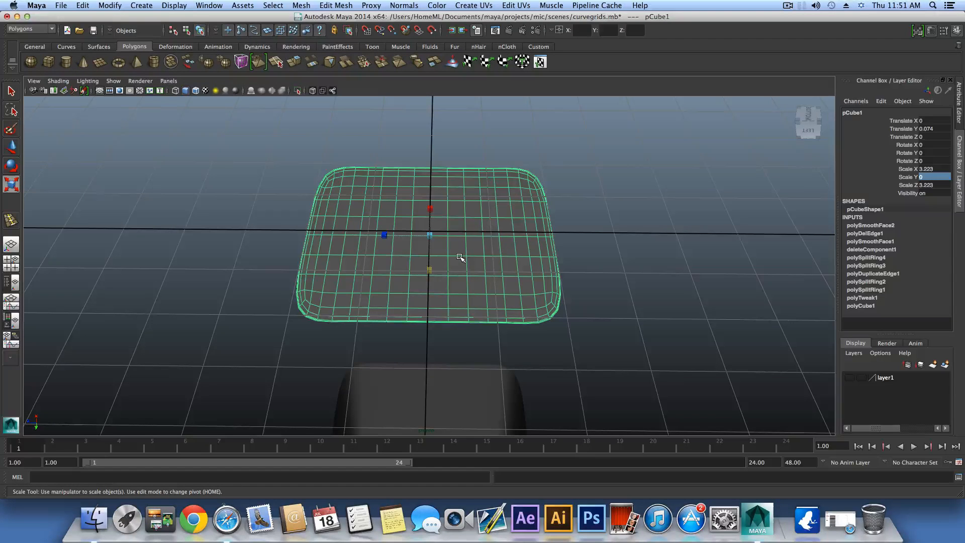
{"action": "scroll", "coordinate": [459, 258], "scroll_direction": "up", "scroll_amount": 10}
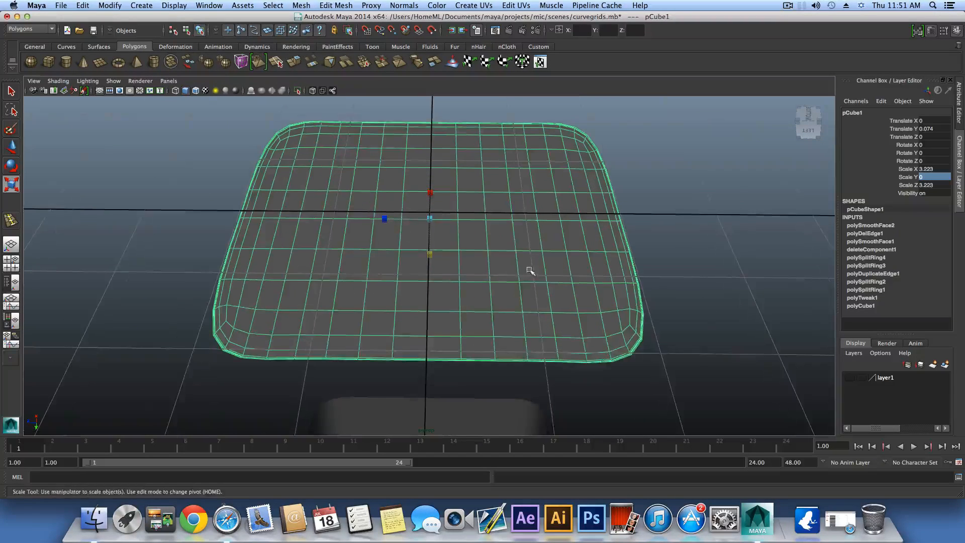
{"action": "scroll", "coordinate": [589, 286], "scroll_direction": "down", "scroll_amount": 2}
{"action": "middle_click_drag", "start_coordinate": [586, 286], "coordinate": [470, 220], "text": "alt"}
{"action": "scroll", "coordinate": [463, 228], "scroll_direction": "down", "scroll_amount": 6}
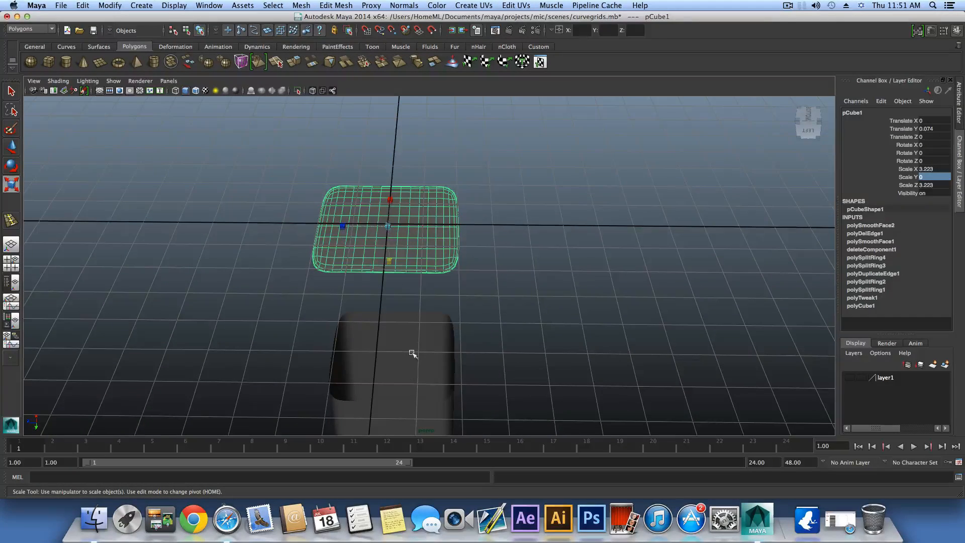
{"action": "left_click_drag", "start_coordinate": [399, 282], "coordinate": [430, 192], "text": "alt"}
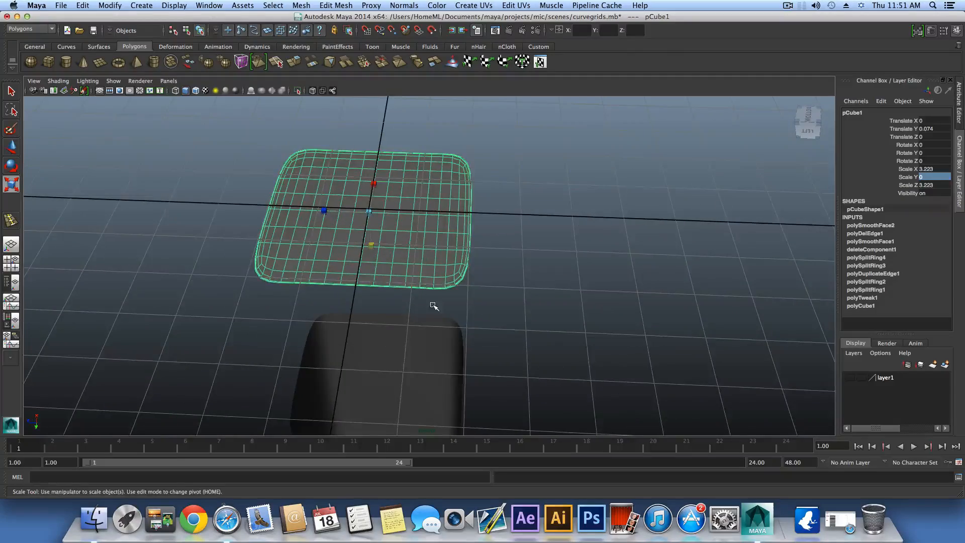
{"action": "left_click_drag", "start_coordinate": [434, 305], "coordinate": [405, 330], "text": "alt"}
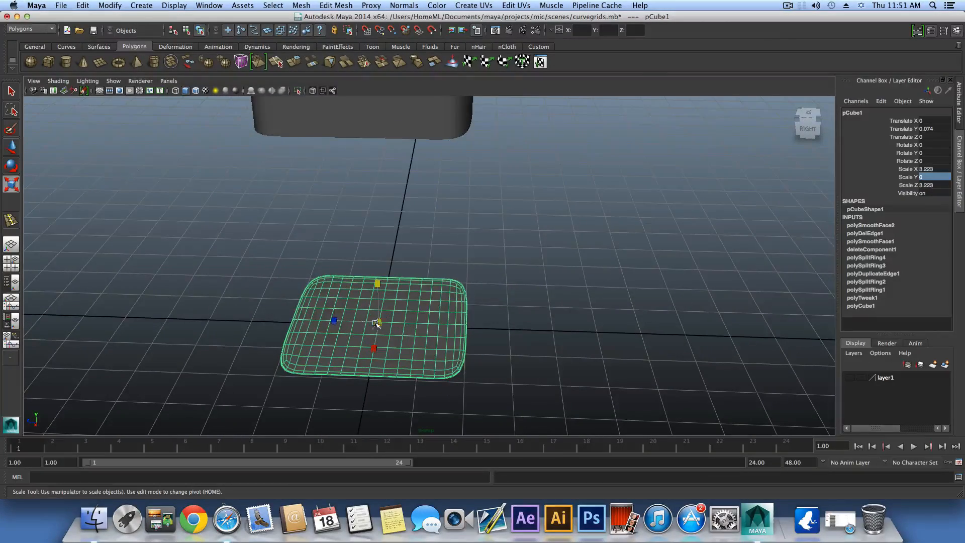
{"action": "scroll", "coordinate": [446, 338], "scroll_direction": "up", "scroll_amount": 10}
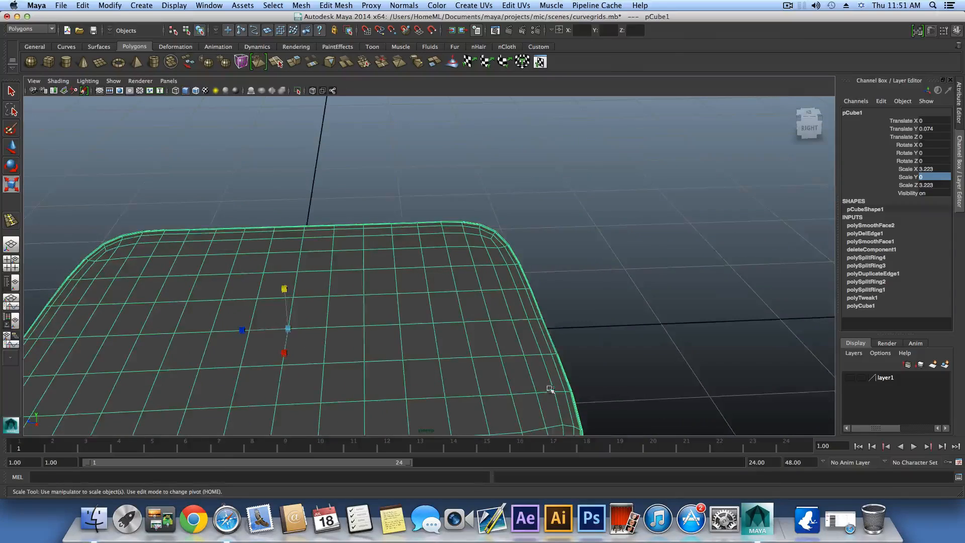
{"action": "left_click_drag", "start_coordinate": [550, 388], "coordinate": [600, 326], "text": "alt"}
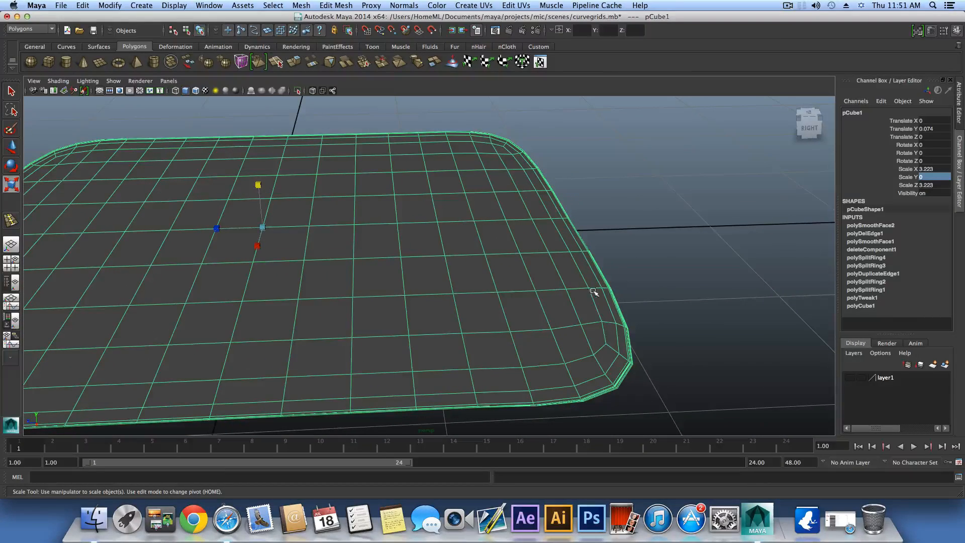
{"action": "left_click_drag", "start_coordinate": [598, 290], "coordinate": [590, 278], "text": "alt"}
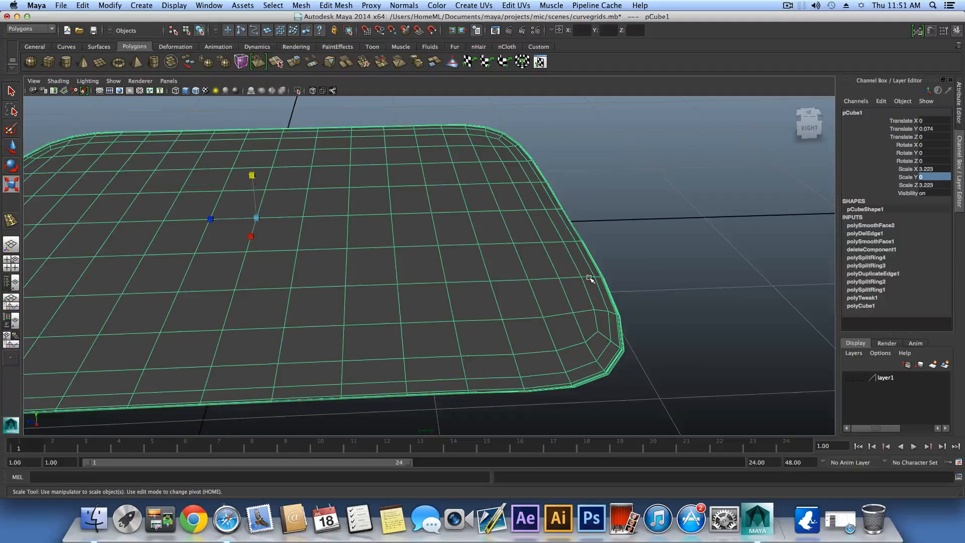
{"action": "scroll", "coordinate": [489, 267], "scroll_direction": "down", "scroll_amount": 10}
Undo a trial uniform scaling of the flattened box and examine the stacked edges at its rounded corner up close.
{"action": "left_click_drag", "start_coordinate": [342, 237], "coordinate": [416, 239]}
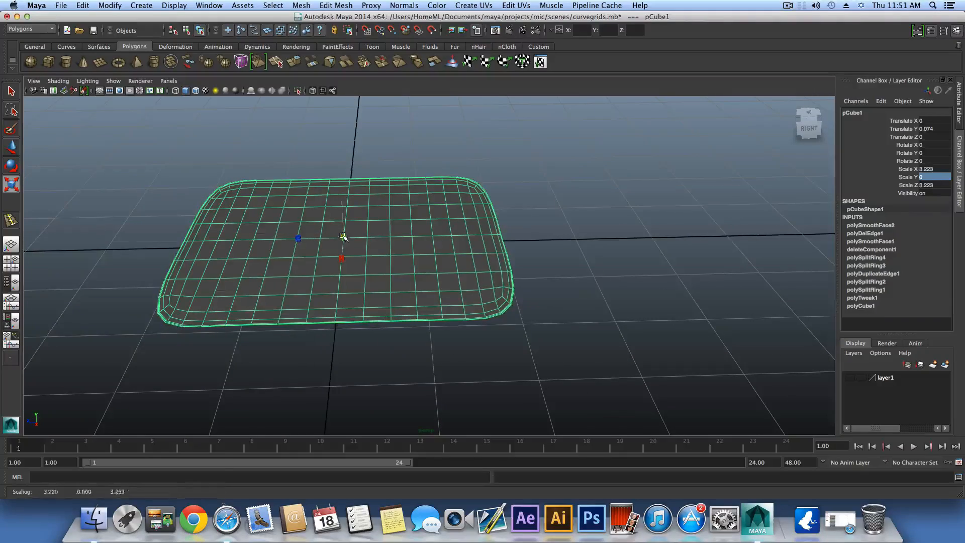
{"action": "key", "text": "ctrl+z"}
{"action": "right_click_drag", "start_coordinate": [456, 280], "coordinate": [566, 318], "text": "alt"}
{"action": "scroll", "coordinate": [567, 319], "scroll_direction": "up", "scroll_amount": 5}
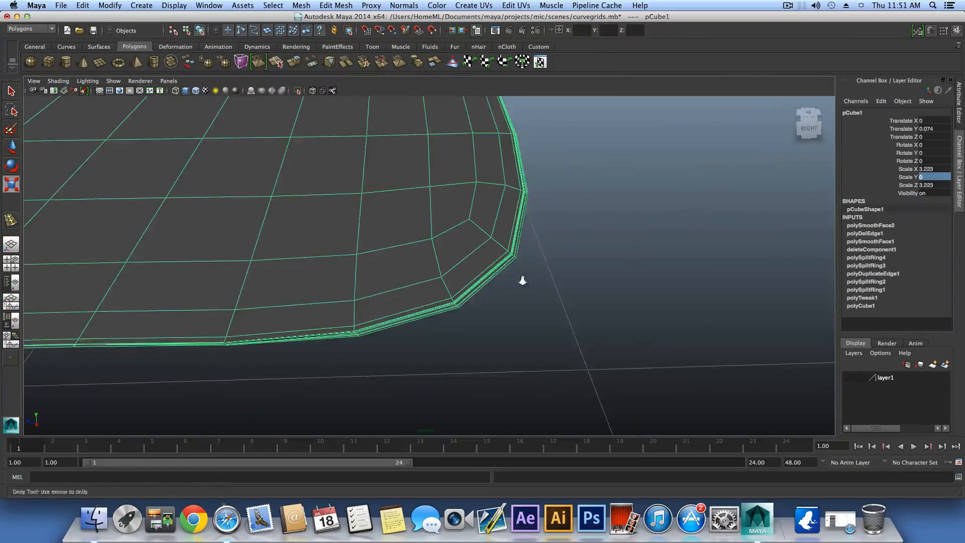
{"action": "scroll", "coordinate": [566, 301], "scroll_direction": "up", "scroll_amount": 2}
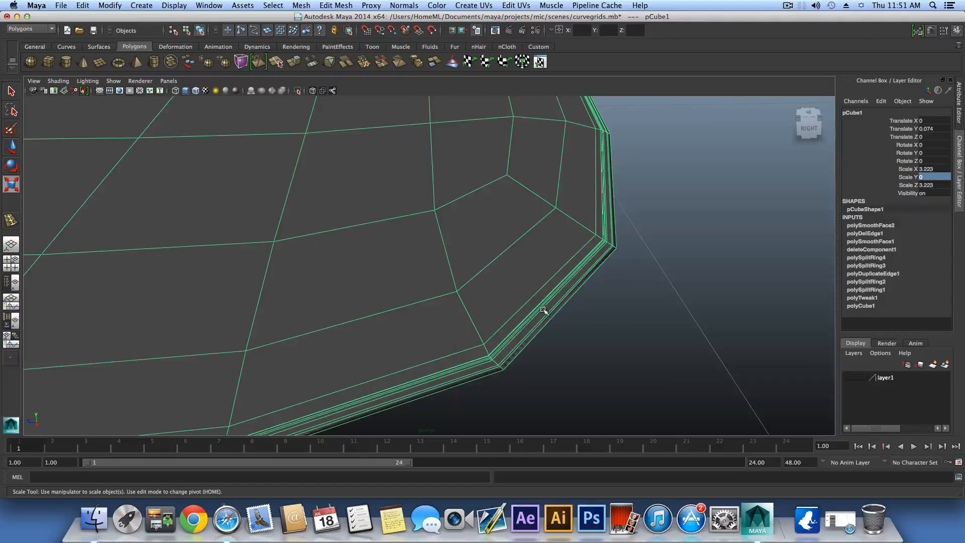
{"action": "scroll", "coordinate": [577, 330], "scroll_direction": "up", "scroll_amount": 5}
{"action": "scroll", "coordinate": [558, 324], "scroll_direction": "down", "scroll_amount": 4}
{"action": "middle_click_drag", "start_coordinate": [557, 323], "coordinate": [557, 308], "text": "alt"}
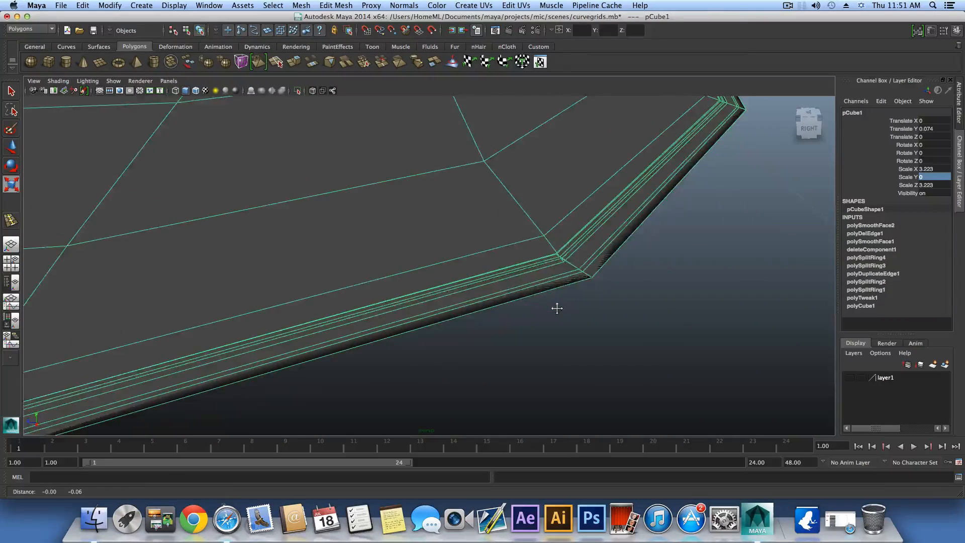
{"action": "scroll", "coordinate": [544, 310], "scroll_direction": "up", "scroll_amount": 6}
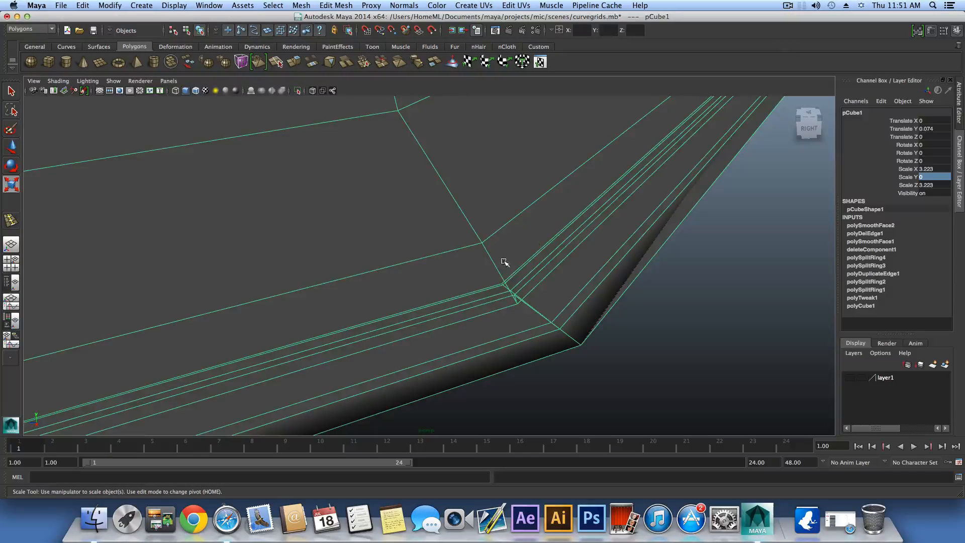
{"action": "scroll", "coordinate": [504, 262], "scroll_direction": "down", "scroll_amount": 5}
{"action": "scroll", "coordinate": [501, 302], "scroll_direction": "up", "scroll_amount": 4}
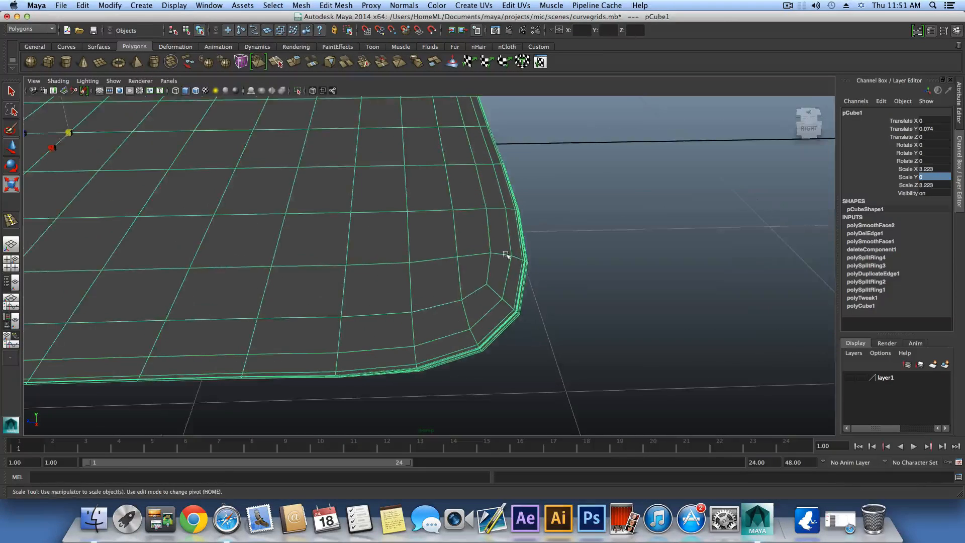
{"action": "left_click_drag", "start_coordinate": [457, 300], "coordinate": [574, 262], "text": "alt"}
{"action": "right_click_drag", "start_coordinate": [497, 278], "coordinate": [605, 279], "text": "alt"}
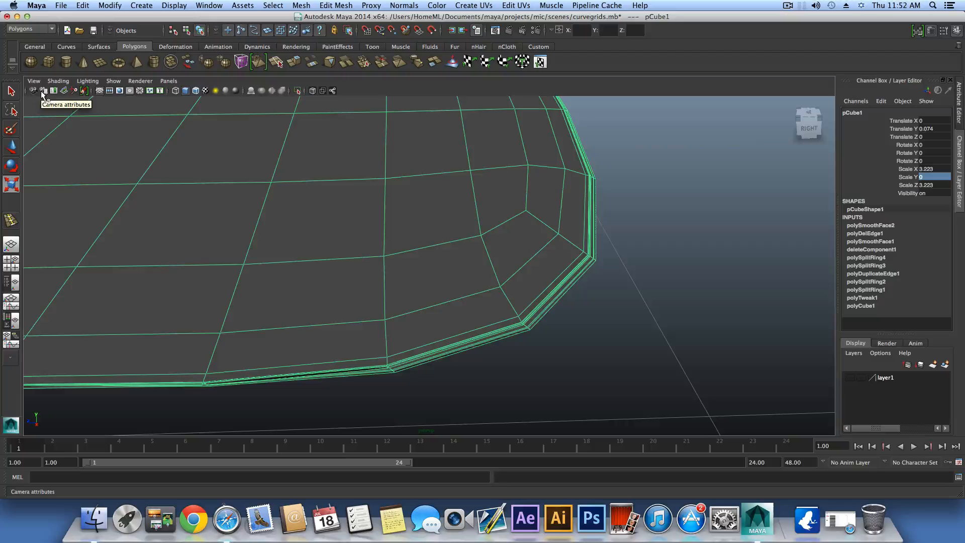
Look through the attributes of the flattened box's shape and construction history nodes, including its delete-edge node.
{"action": "key", "text": "ctrl+a"}
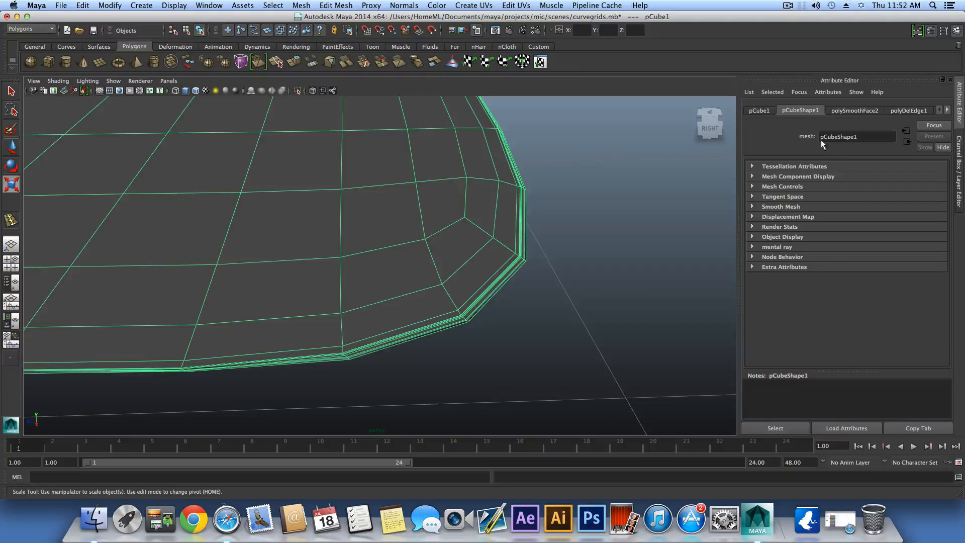
{"action": "left_click", "coordinate": [854, 111]}
{"action": "left_click", "coordinate": [921, 109]}
{"action": "left_click", "coordinate": [947, 110]}
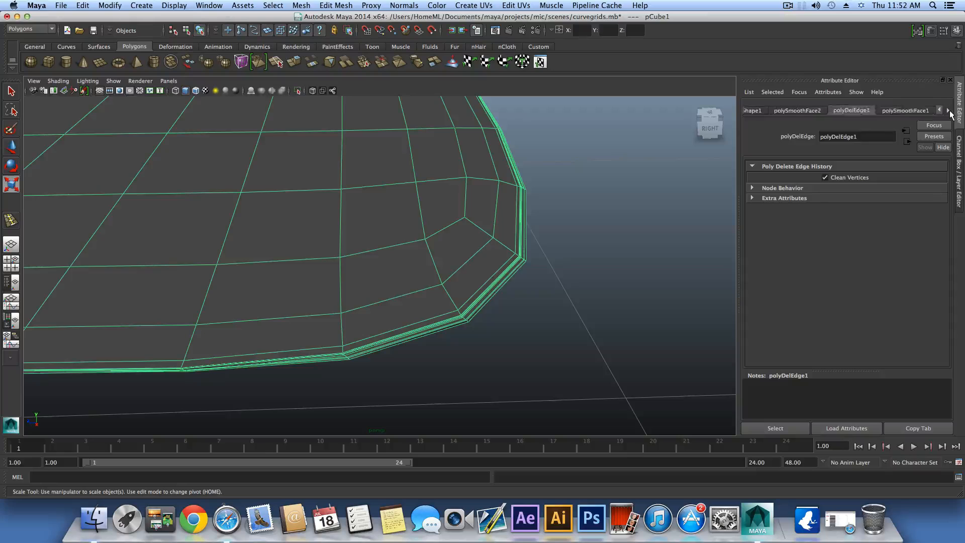
{"action": "left_click", "coordinate": [947, 110]}
{"action": "left_click", "coordinate": [947, 110]}
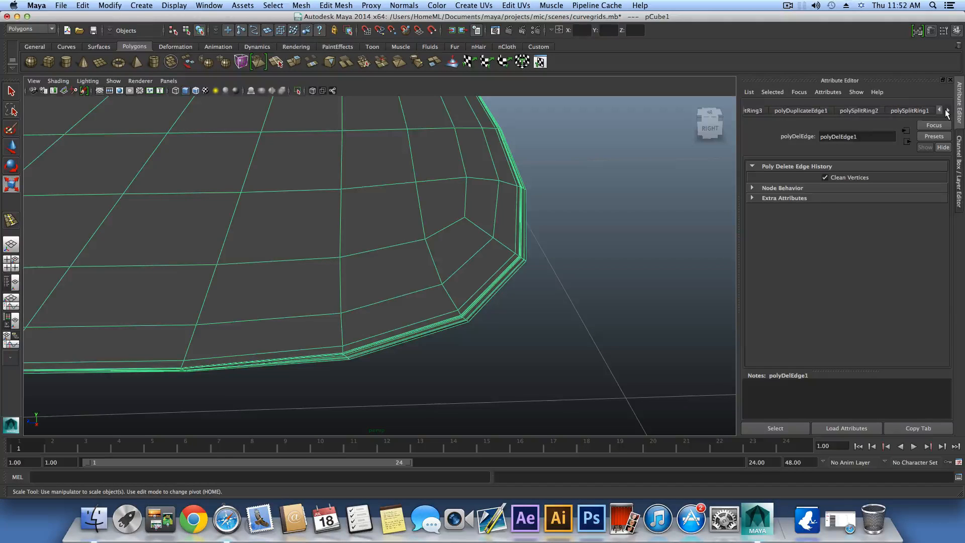
{"action": "left_click", "coordinate": [947, 110]}
{"action": "left_click", "coordinate": [947, 110]}
{"action": "left_click", "coordinate": [939, 110]}
{"action": "left_click", "coordinate": [938, 110]}
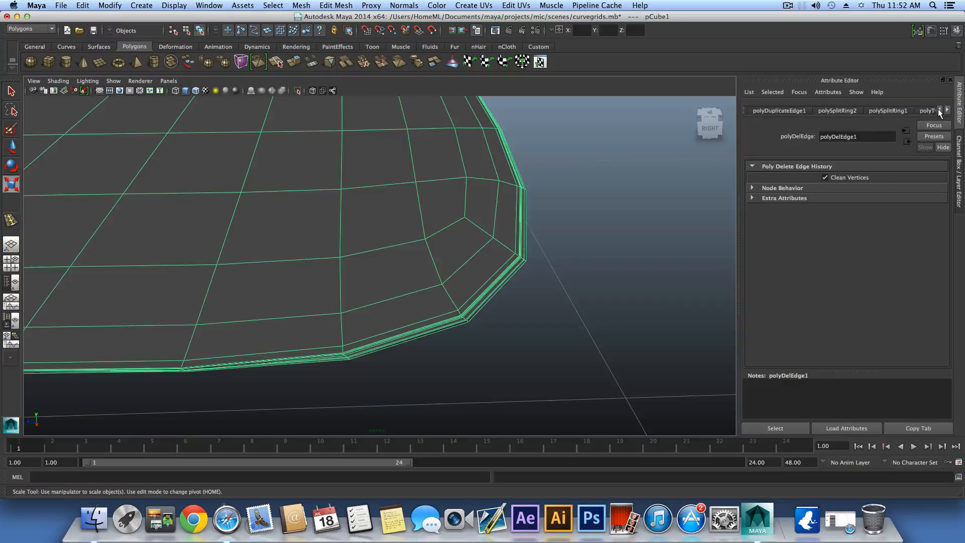
{"action": "left_click", "coordinate": [787, 6]}
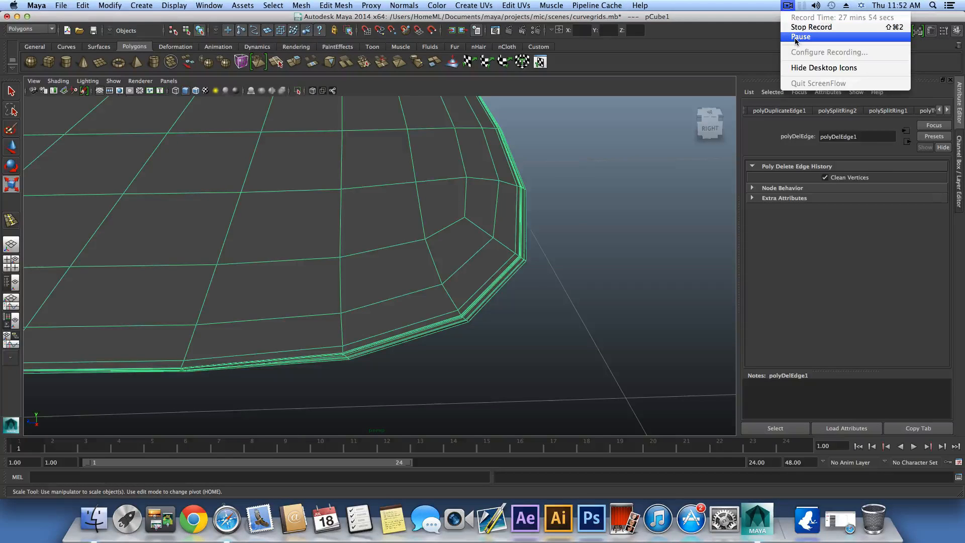
{"action": "left_click", "coordinate": [796, 37]}
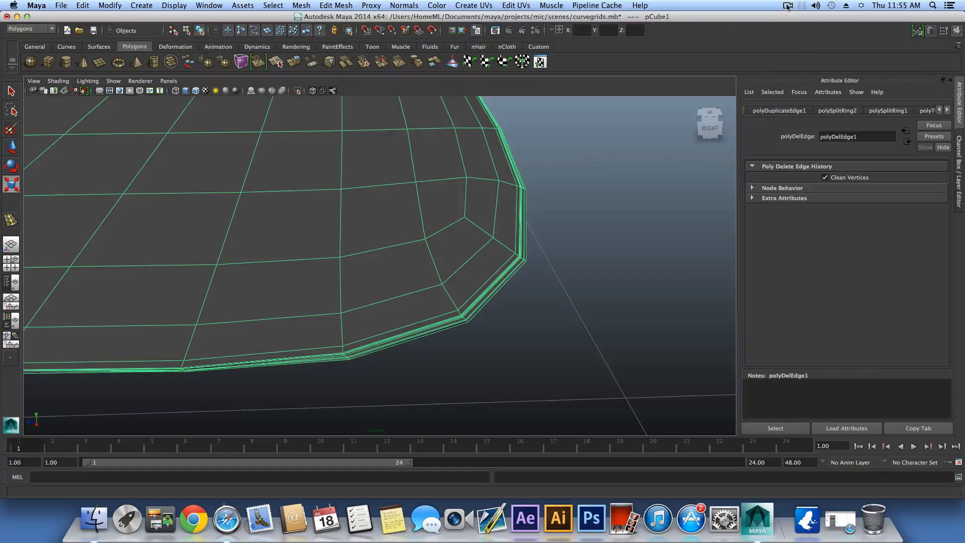
{"action": "left_click", "coordinate": [787, 5]}
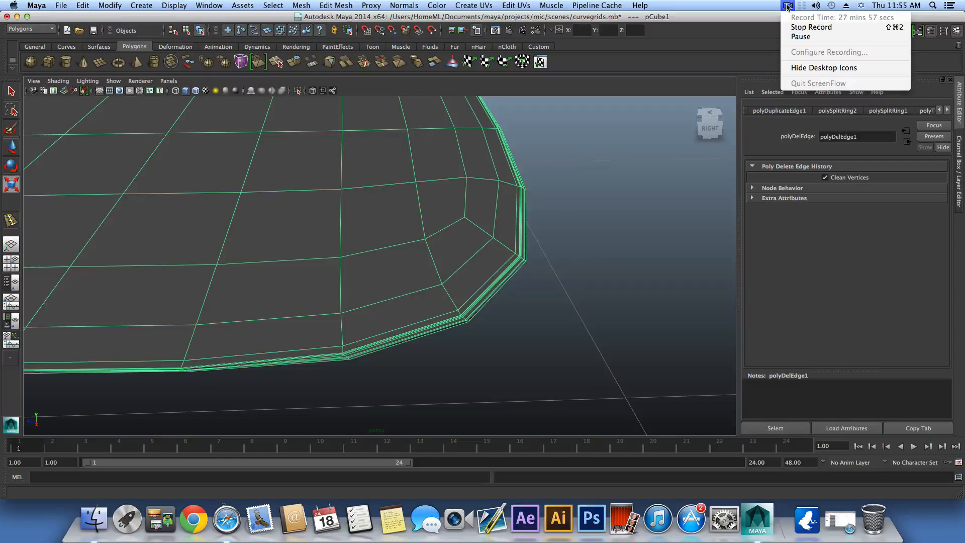
{"action": "left_click", "coordinate": [788, 7]}
{"action": "right_click_drag", "start_coordinate": [495, 239], "coordinate": [581, 258], "text": "alt"}
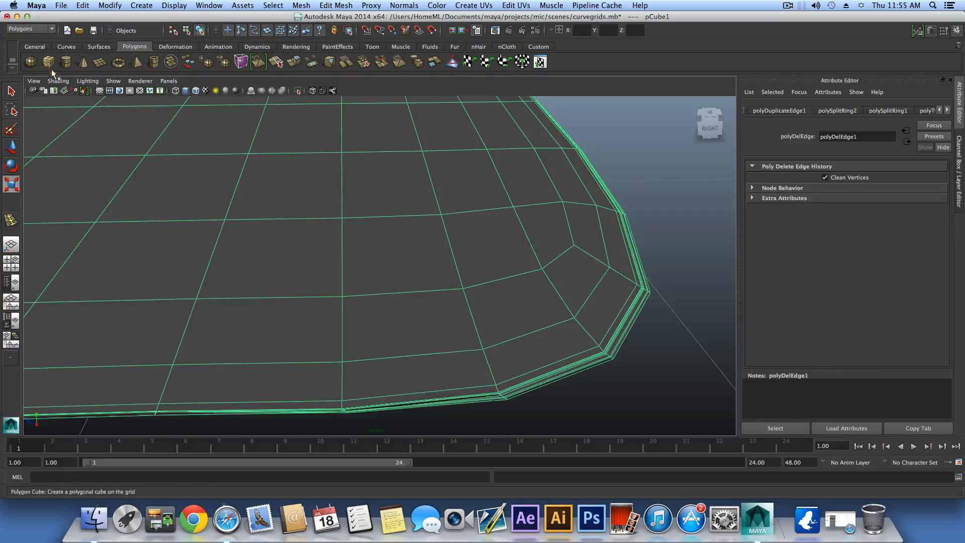
Open the perspective camera's attributes and its Near Clip Plane value for editing.
{"action": "left_click", "coordinate": [44, 89]}
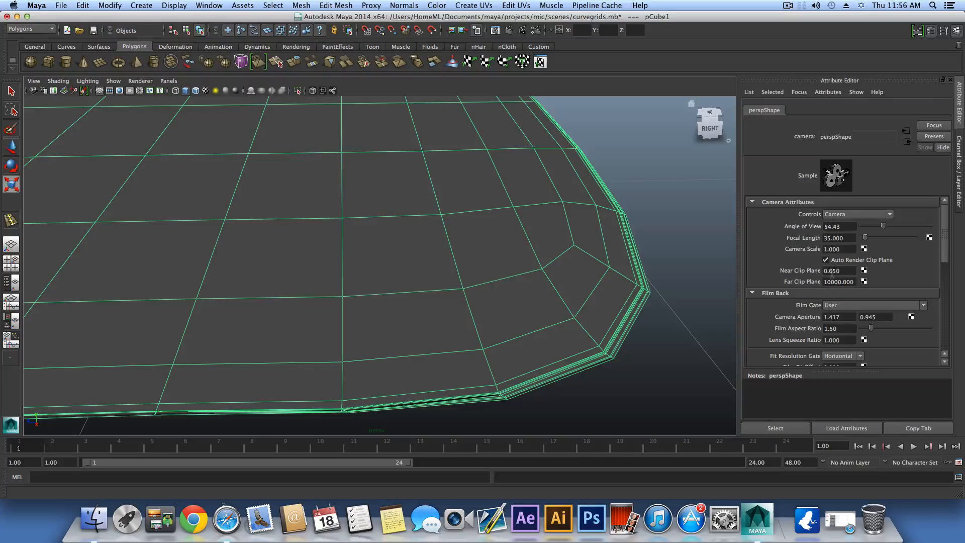
{"action": "left_click_drag", "start_coordinate": [845, 270], "coordinate": [816, 270]}
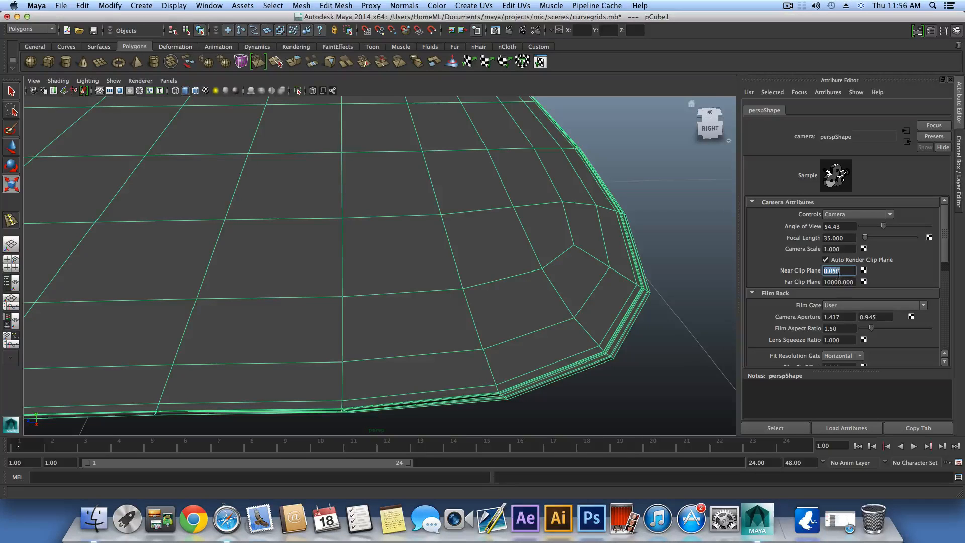
{"action": "left_click_drag", "start_coordinate": [846, 270], "coordinate": [822, 270]}
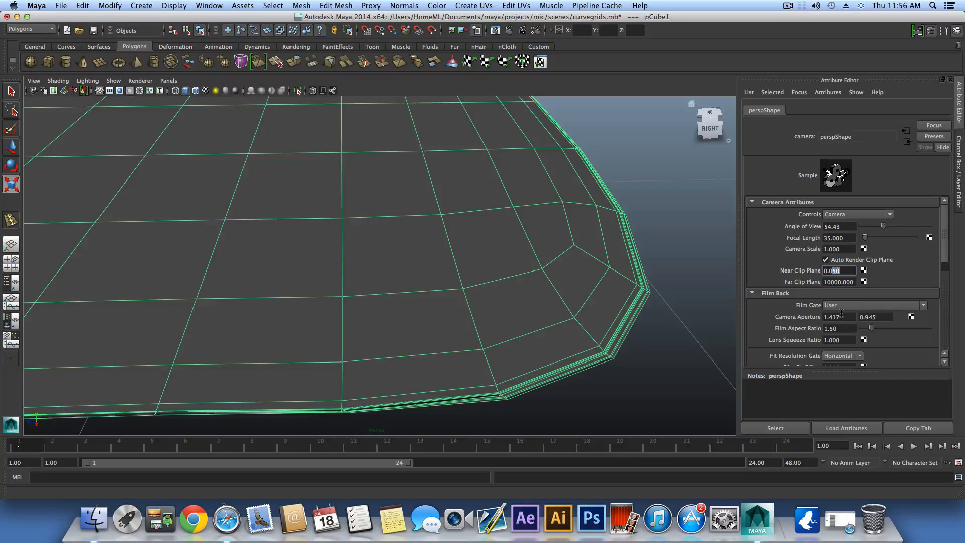
Examine the stacked rim edges along the flattened box's rounded corner up close from slightly different angles.
{"action": "scroll", "coordinate": [582, 305], "scroll_direction": "up", "scroll_amount": 8}
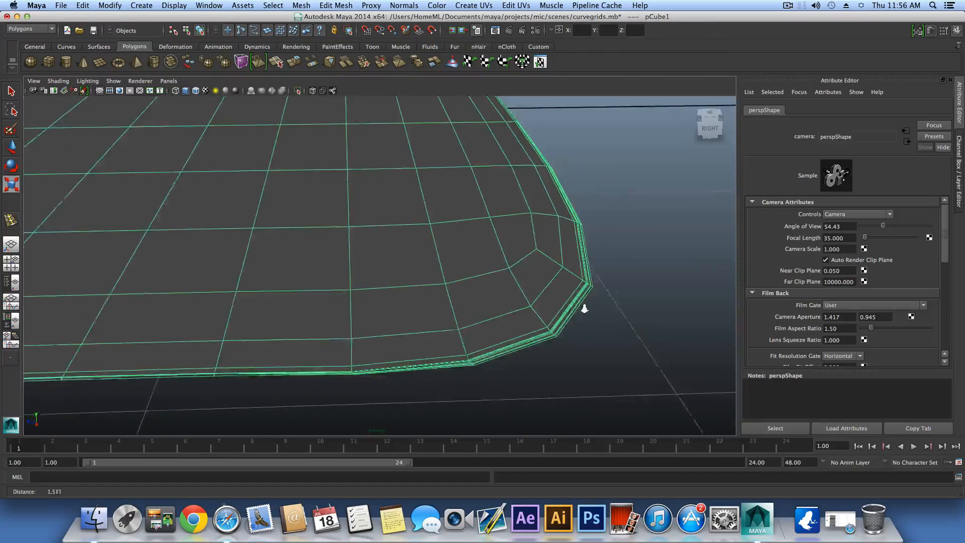
{"action": "right_click_drag", "start_coordinate": [607, 322], "coordinate": [653, 297], "text": "alt"}
{"action": "key", "text": "r"}
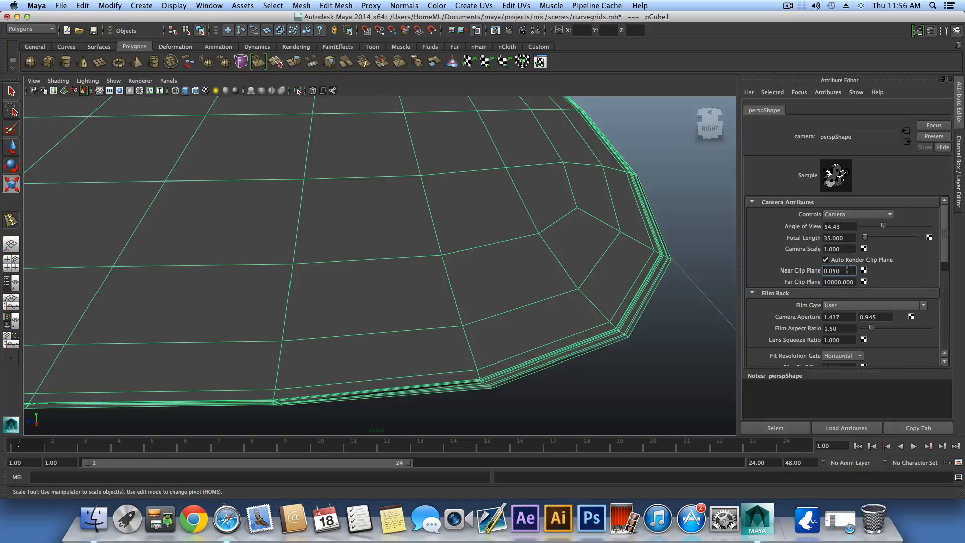
{"action": "right_click_drag", "start_coordinate": [514, 257], "coordinate": [580, 264], "text": "alt"}
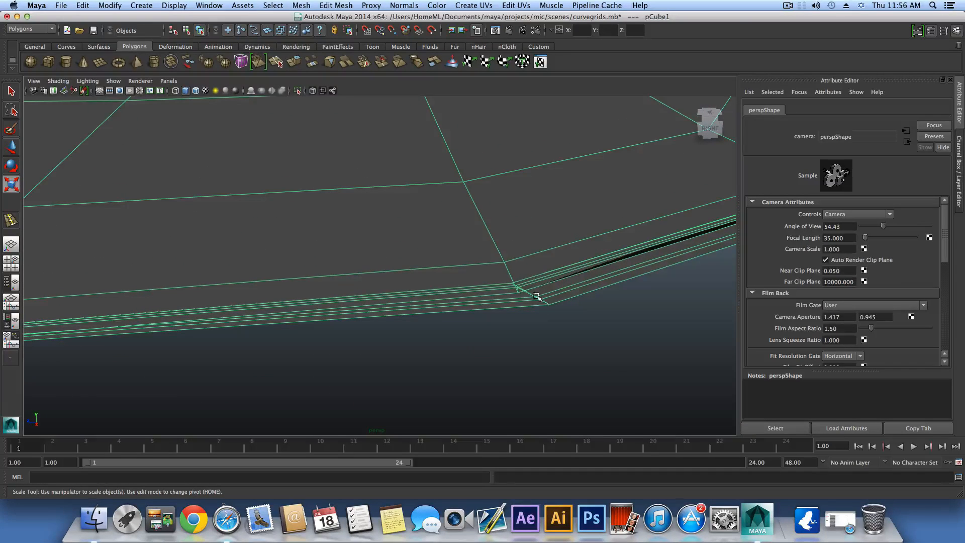
{"action": "right_click", "coordinate": [575, 299]}
{"action": "left_click_drag", "start_coordinate": [570, 287], "coordinate": [578, 278], "text": "alt"}
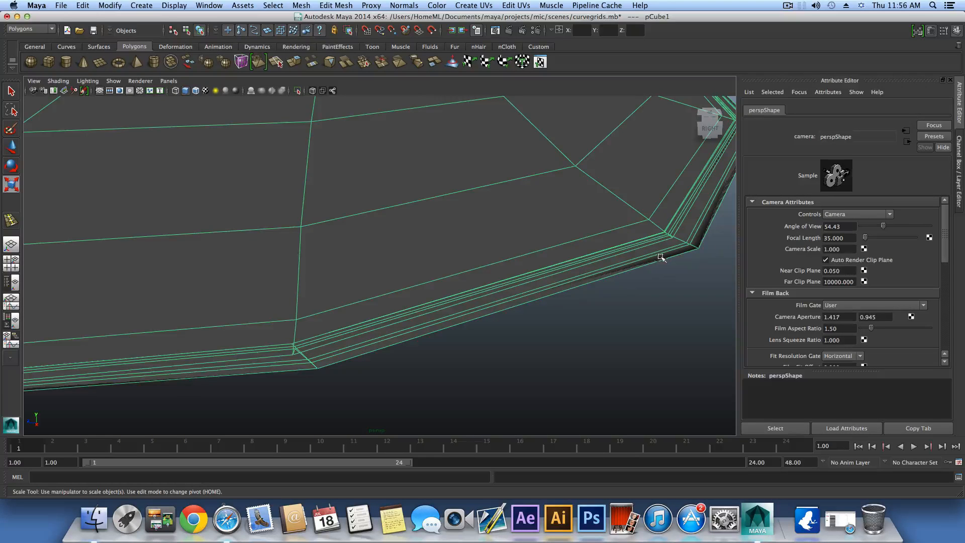
{"action": "left_click_drag", "start_coordinate": [446, 323], "coordinate": [491, 323], "text": "alt"}
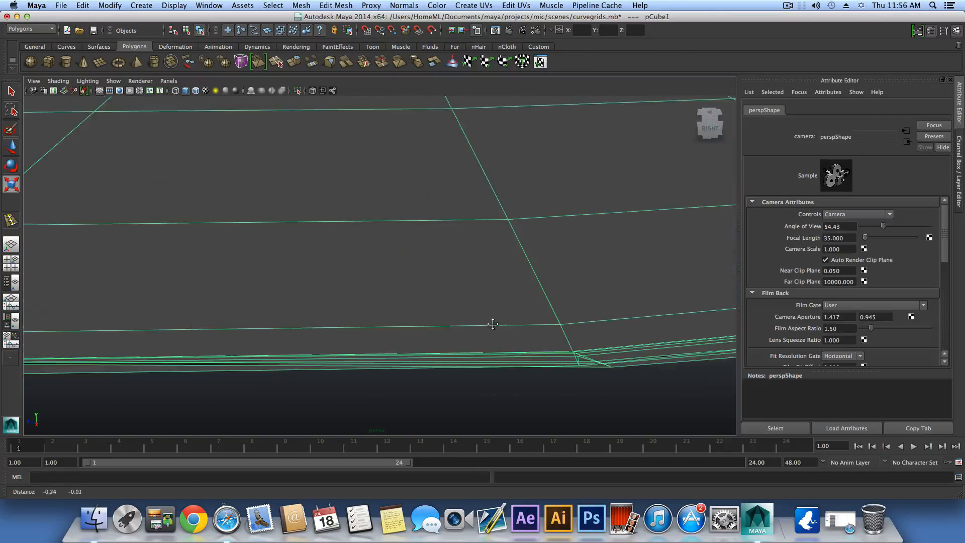
{"action": "left_click_drag", "start_coordinate": [579, 341], "coordinate": [509, 350], "text": "alt"}
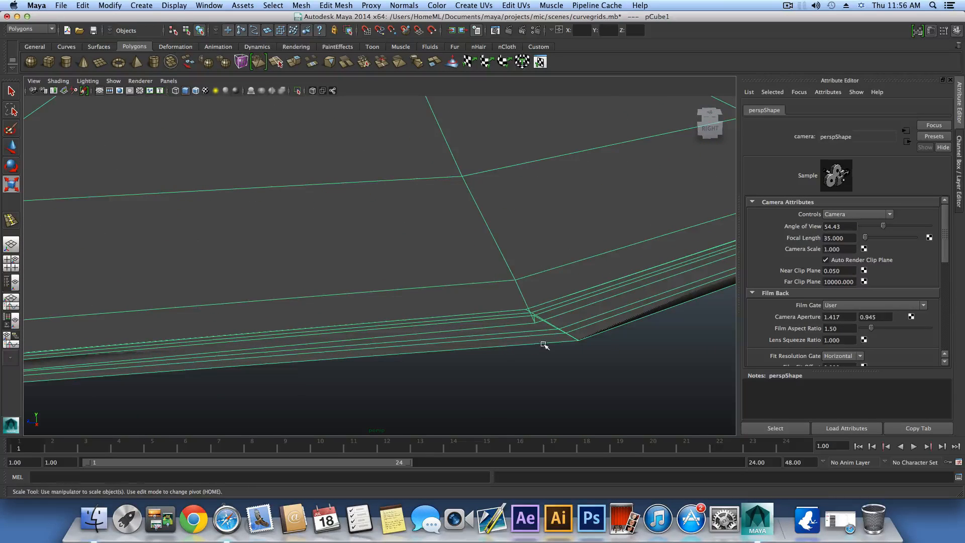
{"action": "middle_click_drag", "start_coordinate": [527, 322], "coordinate": [495, 339], "text": "alt"}
{"action": "left_click_drag", "start_coordinate": [492, 333], "coordinate": [491, 329], "text": "alt"}
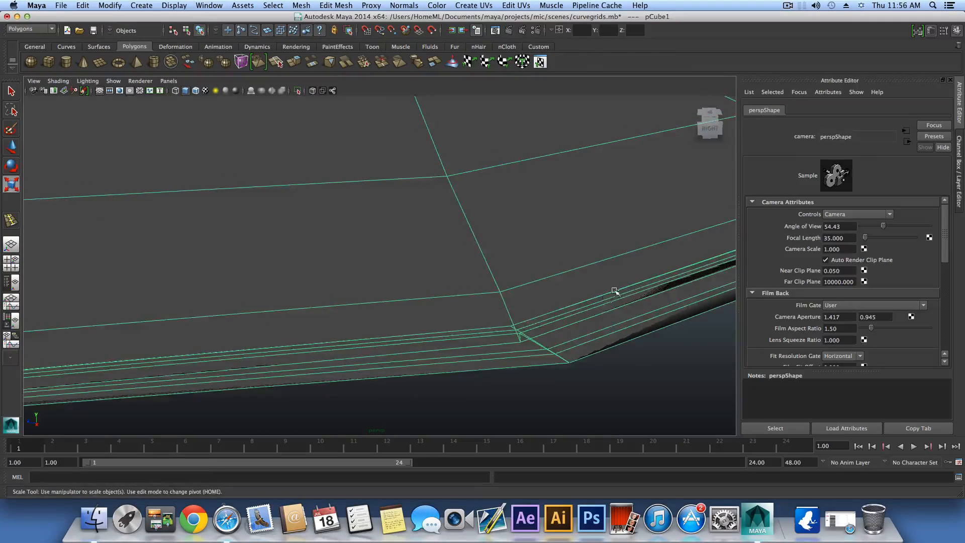
{"action": "right_click_drag", "start_coordinate": [616, 291], "coordinate": [571, 335], "text": "alt"}
{"action": "middle_click_drag", "start_coordinate": [572, 336], "coordinate": [568, 337], "text": "alt"}
Select the rim's border edge loop on the flattened box and scale it uniformly outward to form a flat band around the box.
{"action": "right_click_drag", "start_coordinate": [470, 324], "coordinate": [473, 287]}
{"action": "left_click", "coordinate": [456, 321]}
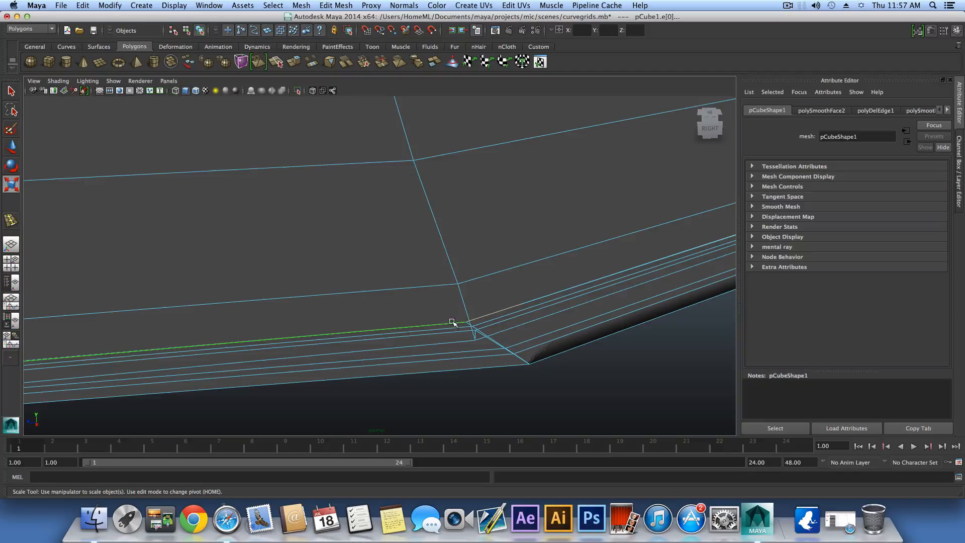
{"action": "scroll", "coordinate": [517, 313], "scroll_direction": "down", "scroll_amount": 6}
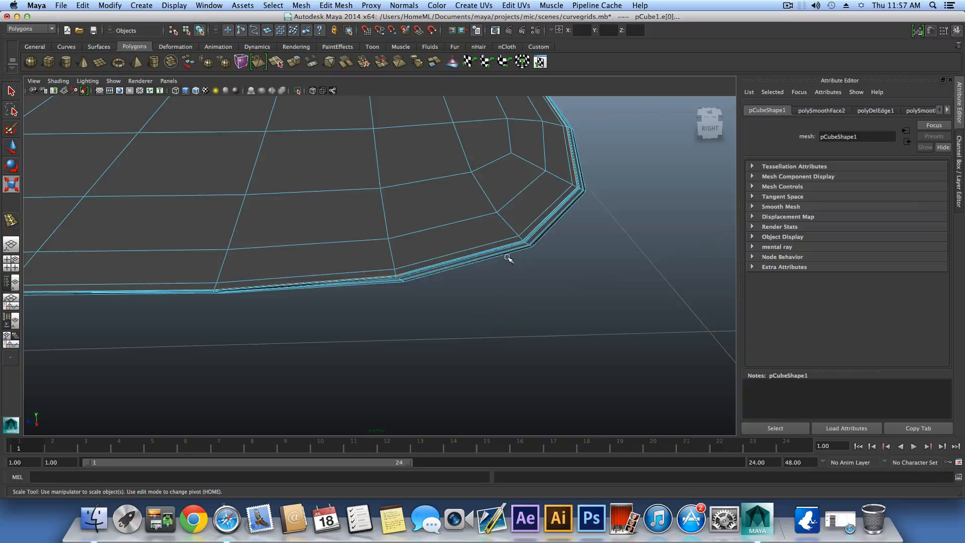
{"action": "middle_click_drag", "start_coordinate": [507, 258], "coordinate": [545, 337], "text": "alt"}
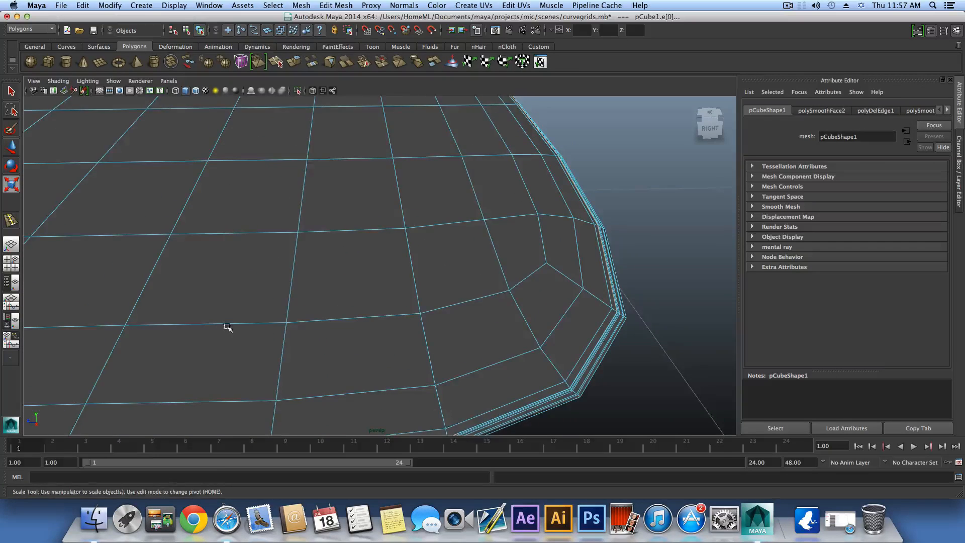
{"action": "middle_click_drag", "start_coordinate": [227, 327], "coordinate": [245, 311], "text": "alt"}
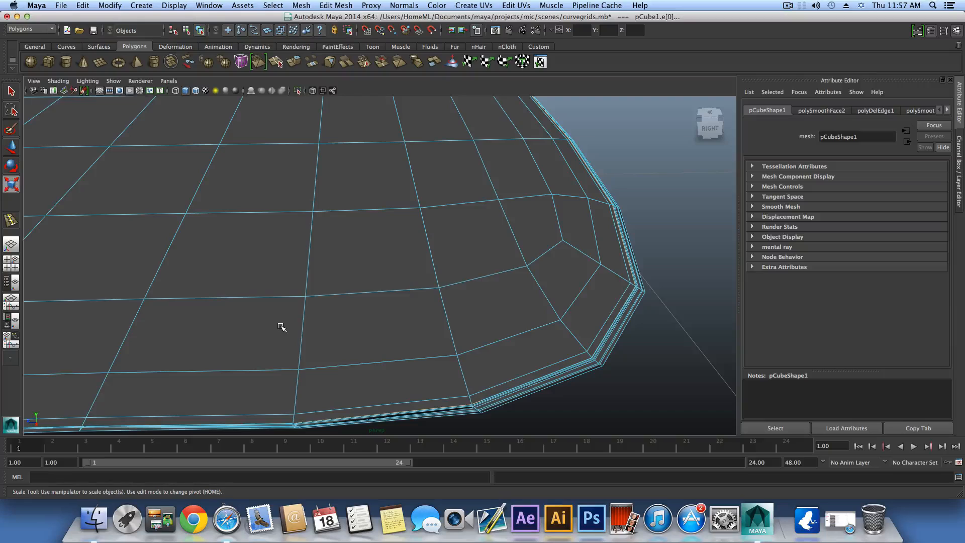
{"action": "middle_click_drag", "start_coordinate": [271, 316], "coordinate": [387, 328], "text": "alt"}
{"action": "right_click_drag", "start_coordinate": [388, 327], "coordinate": [254, 315], "text": "alt"}
{"action": "middle_click_drag", "start_coordinate": [255, 314], "coordinate": [280, 344], "text": "alt"}
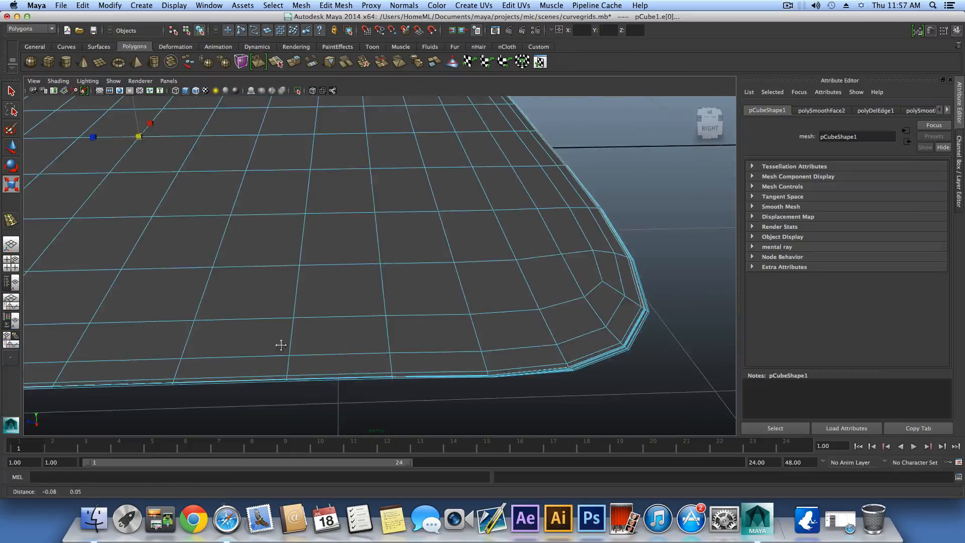
{"action": "middle_click_drag", "start_coordinate": [218, 212], "coordinate": [270, 241], "text": "alt"}
{"action": "right_click_drag", "start_coordinate": [269, 241], "coordinate": [213, 182], "text": "alt"}
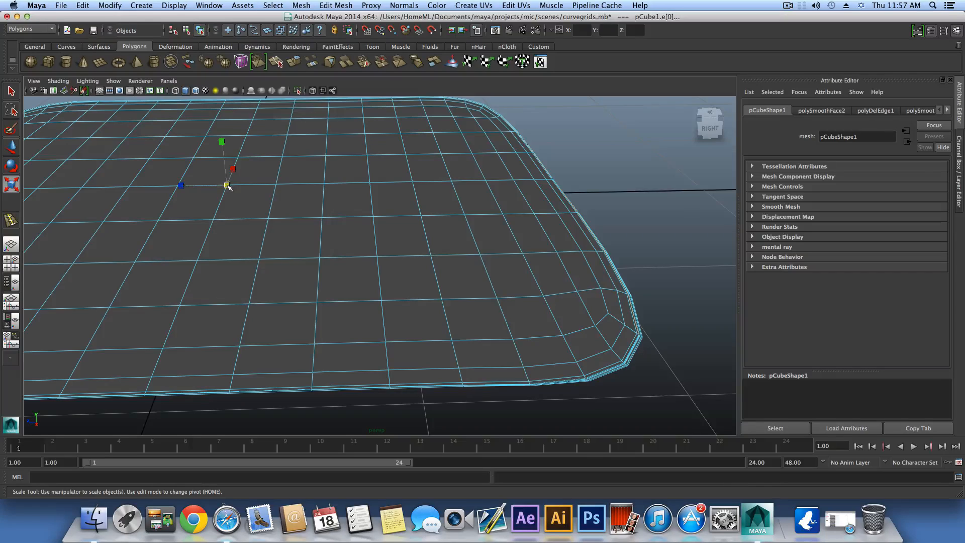
{"action": "left_click_drag", "start_coordinate": [227, 185], "coordinate": [281, 199]}
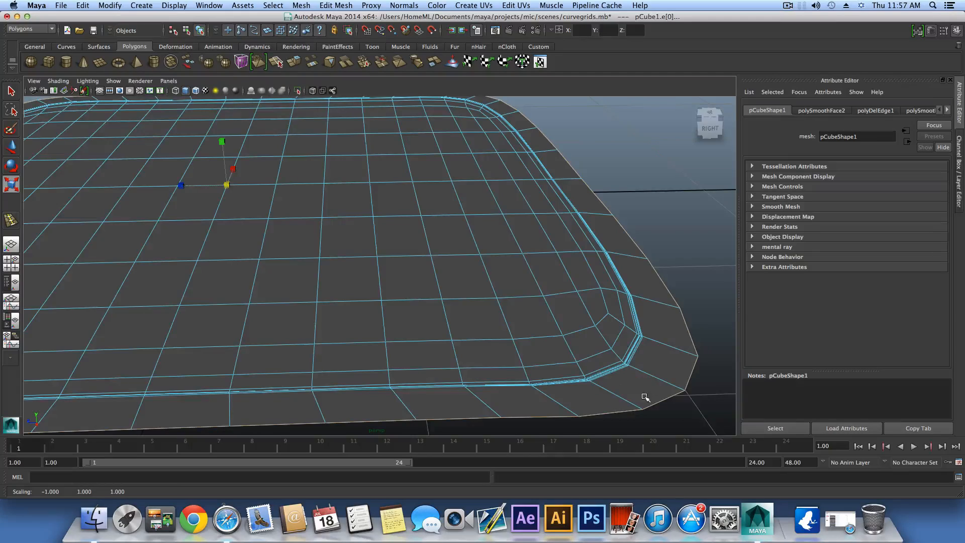
Scale the border edge loop uniformly much further outward, widening the flat band around the box.
{"action": "middle_click_drag", "start_coordinate": [645, 397], "coordinate": [501, 336], "text": "alt"}
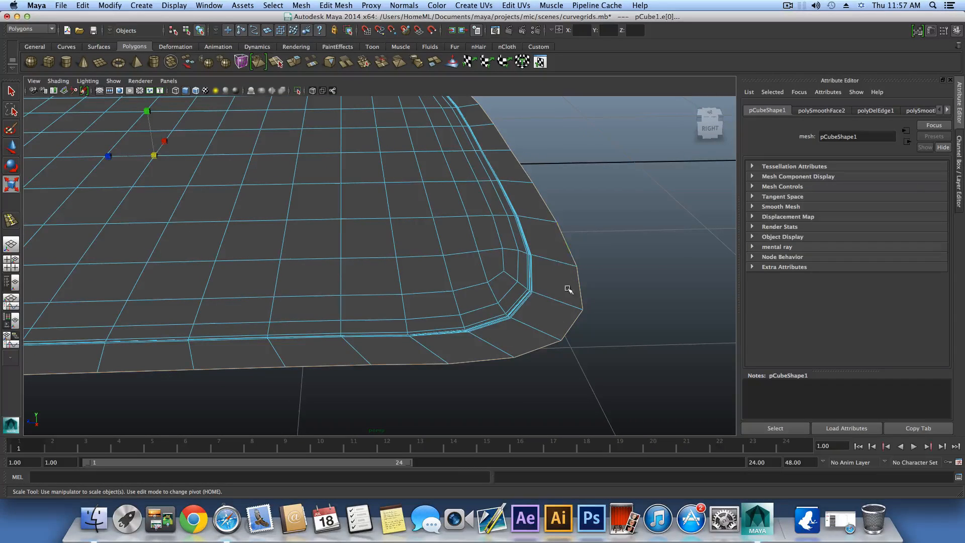
{"action": "right_click_drag", "start_coordinate": [342, 267], "coordinate": [444, 335], "text": "alt"}
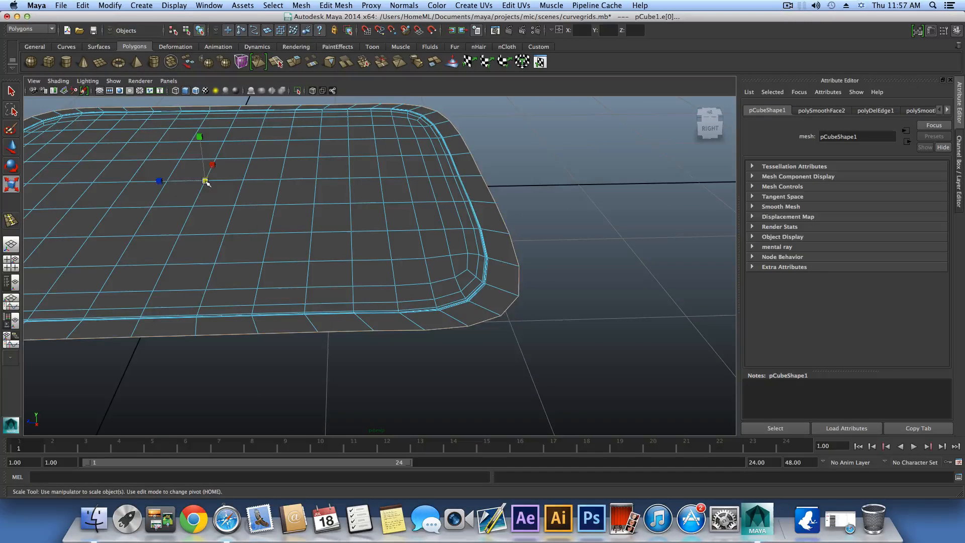
{"action": "left_click_drag", "start_coordinate": [205, 181], "coordinate": [503, 231]}
Examine how the remaining stacked edge loops meet the widened band at the rounded corner.
{"action": "right_click_drag", "start_coordinate": [471, 238], "coordinate": [544, 316], "text": "alt"}
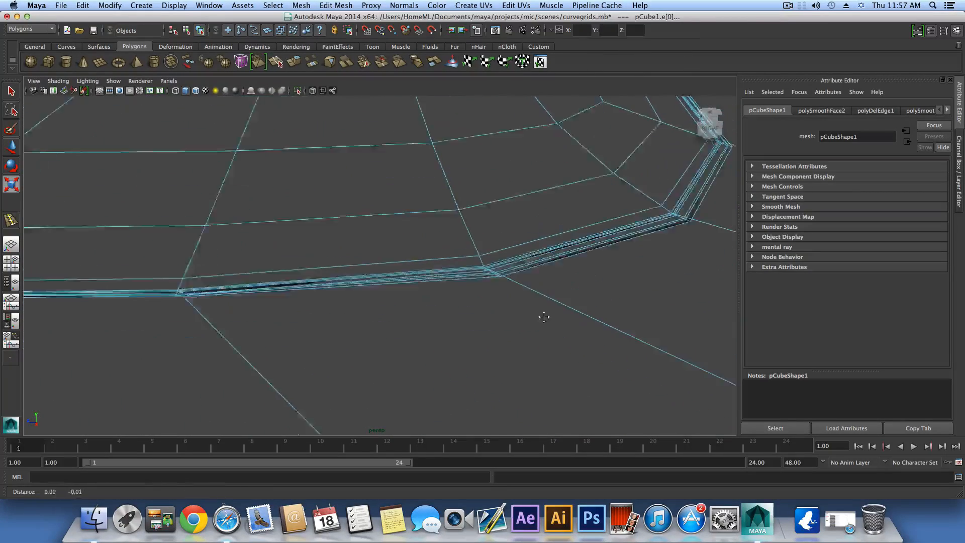
{"action": "middle_click_drag", "start_coordinate": [543, 316], "coordinate": [540, 314], "text": "alt"}
{"action": "right_click_drag", "start_coordinate": [540, 315], "coordinate": [549, 321], "text": "alt"}
{"action": "mouse_move", "coordinate": [545, 309]}
{"action": "middle_mouse_down", "text": "alt"}
{"action": "mouse_move", "coordinate": [528, 316]}
{"action": "mouse_move", "coordinate": [534, 310]}
{"action": "middle_mouse_up", "text": "alt"}
{"action": "right_click_drag", "start_coordinate": [523, 318], "coordinate": [433, 330], "text": "alt"}
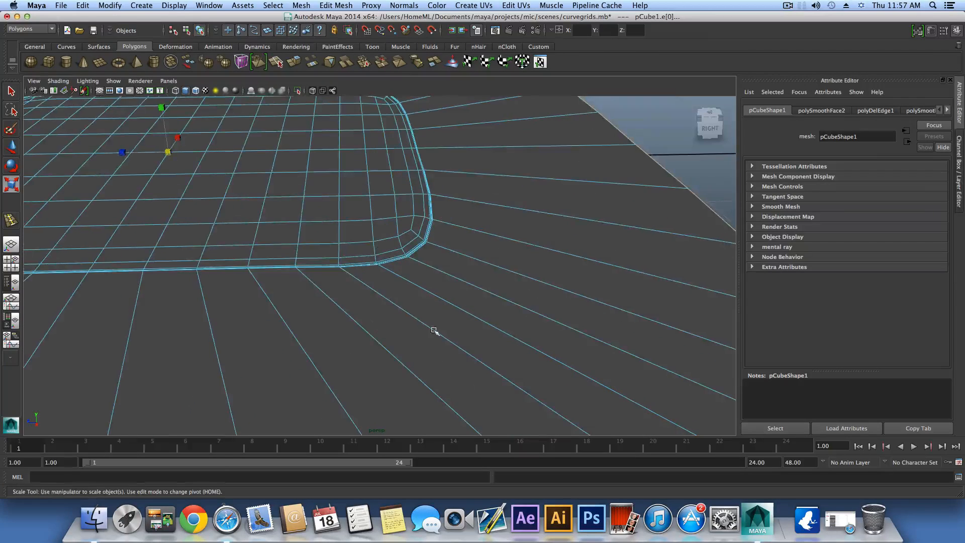
{"action": "left_click", "coordinate": [506, 332]}
{"action": "right_click_drag", "start_coordinate": [360, 284], "coordinate": [625, 367], "text": "alt"}
{"action": "right_click_drag", "start_coordinate": [327, 305], "coordinate": [505, 363], "text": "alt"}
{"action": "mouse_move", "coordinate": [513, 363]}
{"action": "middle_mouse_down", "text": "alt"}
{"action": "mouse_move", "coordinate": [502, 351]}
{"action": "mouse_move", "coordinate": [515, 360]}
{"action": "middle_mouse_up", "text": "alt"}
{"action": "right_click_drag", "start_coordinate": [487, 351], "coordinate": [508, 352], "text": "alt"}
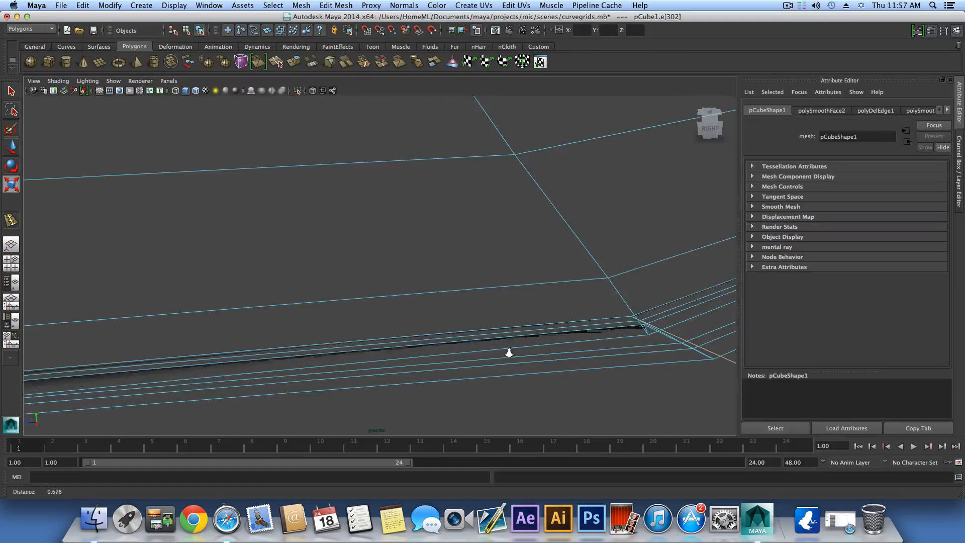
{"action": "middle_click_drag", "start_coordinate": [509, 352], "coordinate": [504, 351], "text": "alt"}
{"action": "right_click_drag", "start_coordinate": [438, 333], "coordinate": [448, 336], "text": "alt"}
{"action": "middle_click_drag", "start_coordinate": [463, 368], "coordinate": [462, 361], "text": "alt"}
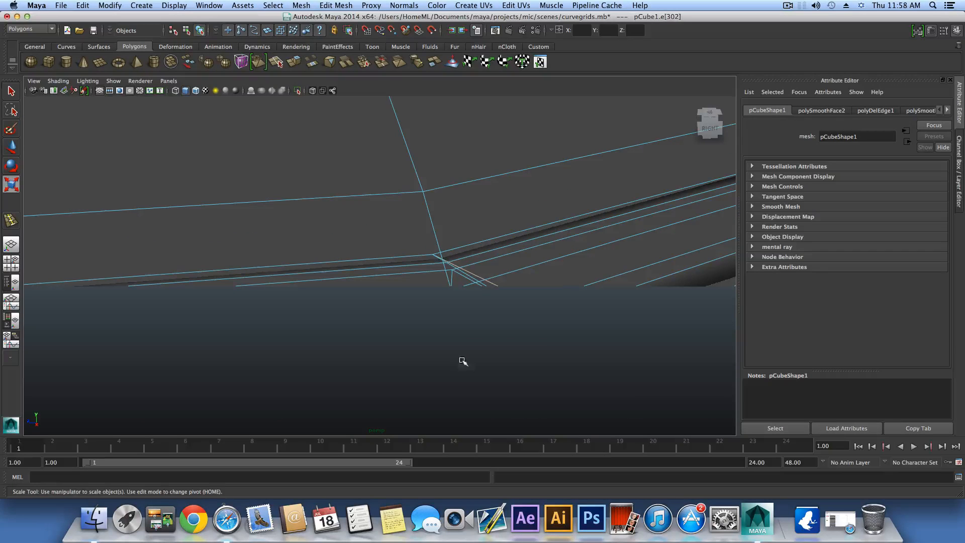
{"action": "right_click_drag", "start_coordinate": [471, 293], "coordinate": [469, 293], "text": "alt"}
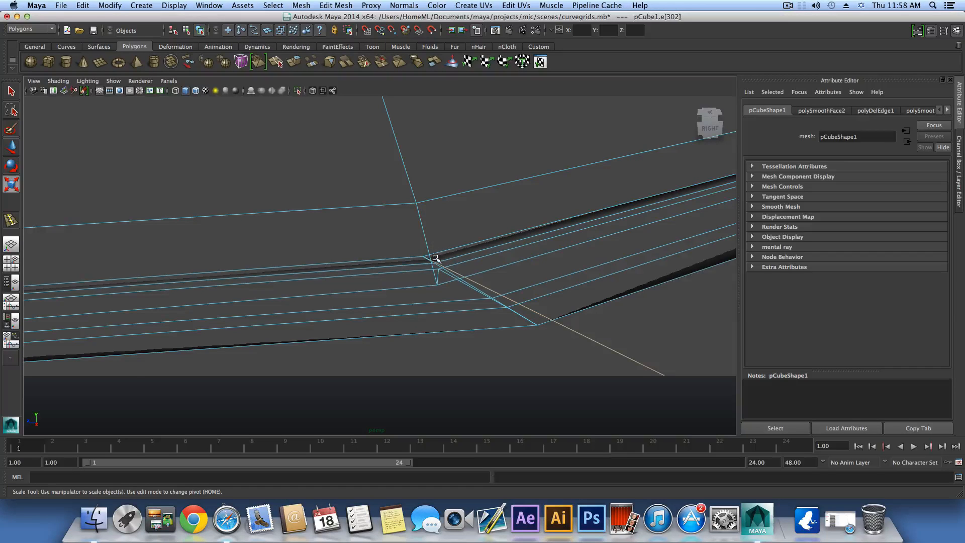
Try to scale the innermost edge loop of the stacked rim uniformly outward across the widened band.
{"action": "left_click", "coordinate": [405, 258]}
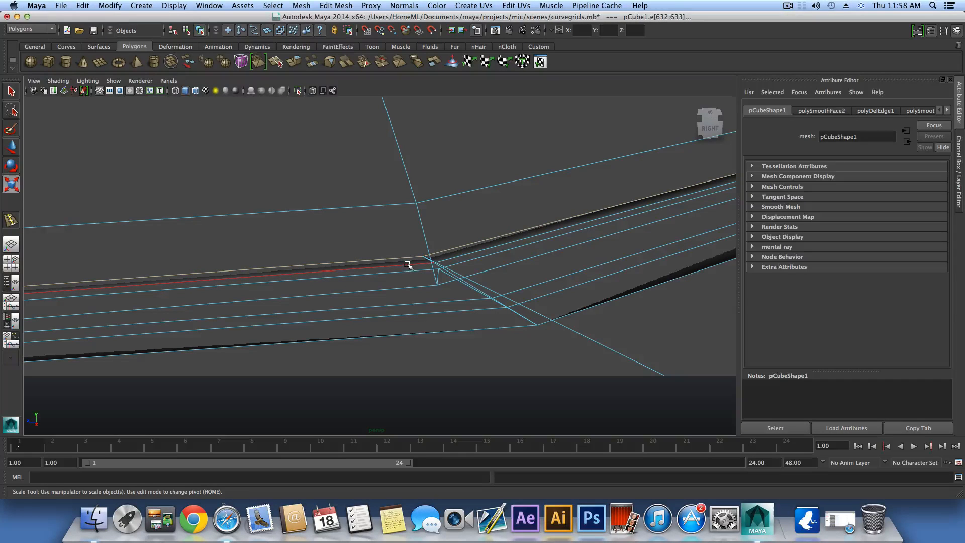
{"action": "scroll", "coordinate": [407, 264], "scroll_direction": "down", "scroll_amount": 5}
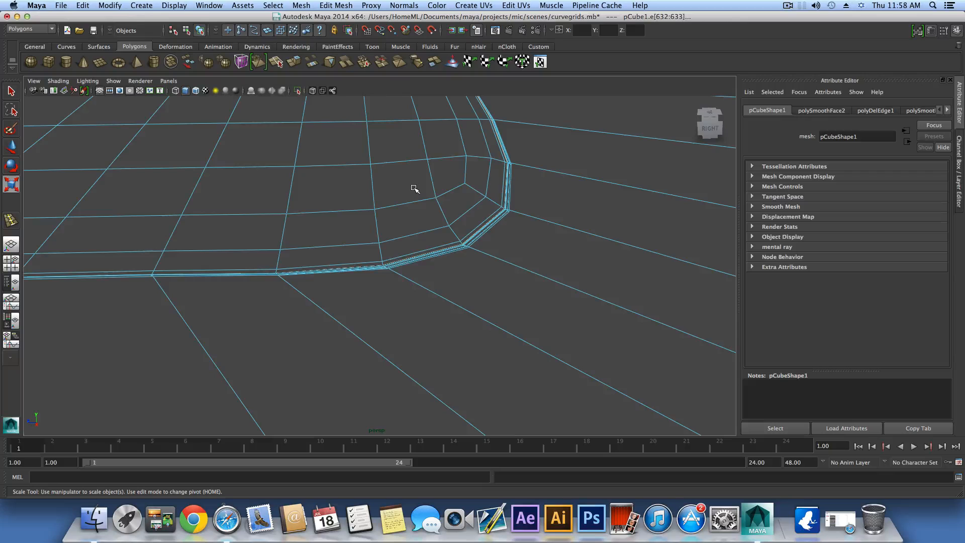
{"action": "left_click_drag", "start_coordinate": [379, 194], "coordinate": [369, 260], "text": "alt"}
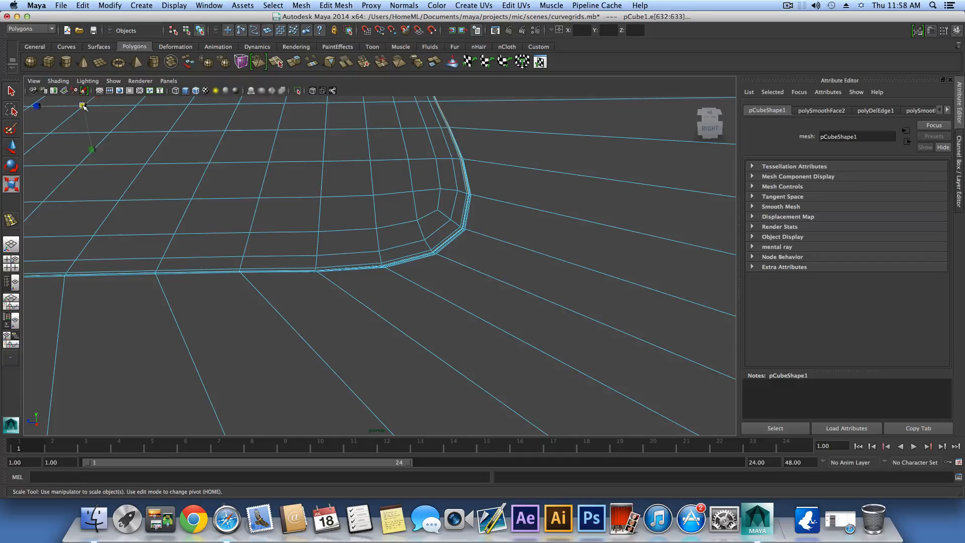
{"action": "left_click_drag", "start_coordinate": [83, 107], "coordinate": [210, 165]}
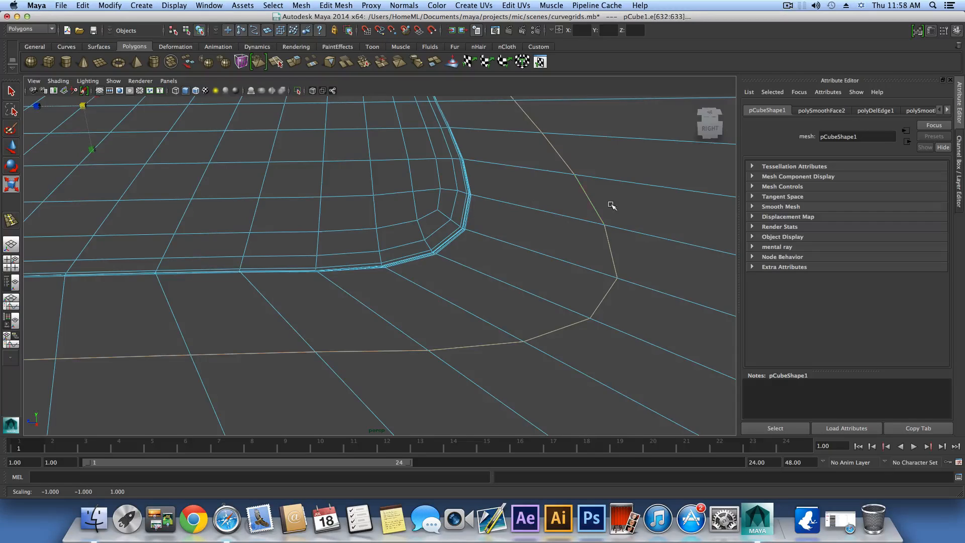
{"action": "left_click_drag", "start_coordinate": [612, 206], "coordinate": [602, 229], "text": "alt"}
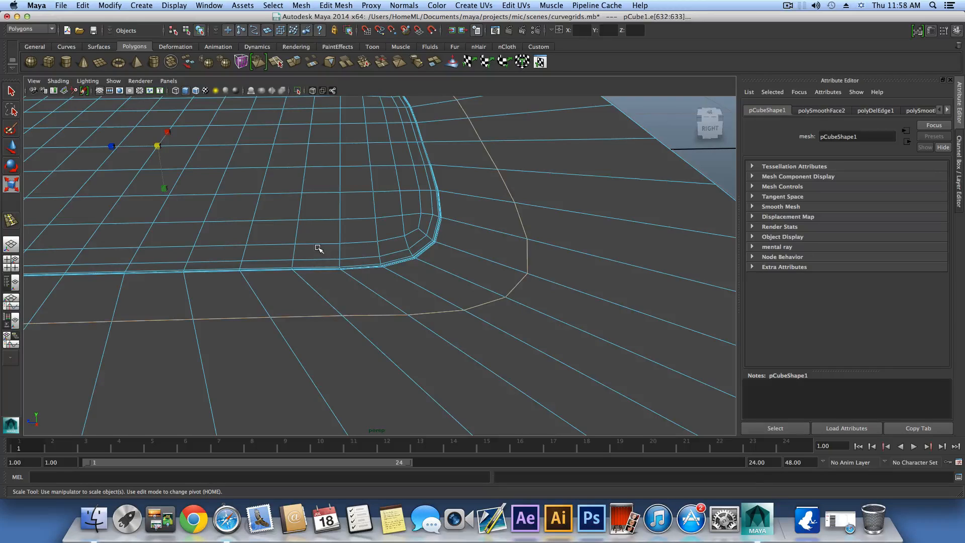
{"action": "left_click_drag", "start_coordinate": [324, 251], "coordinate": [509, 324], "text": "alt"}
Try to scale the second-innermost edge loop of the stacked rim uniformly outward across the widened band.
{"action": "scroll", "coordinate": [438, 297], "scroll_direction": "up", "scroll_amount": 3}
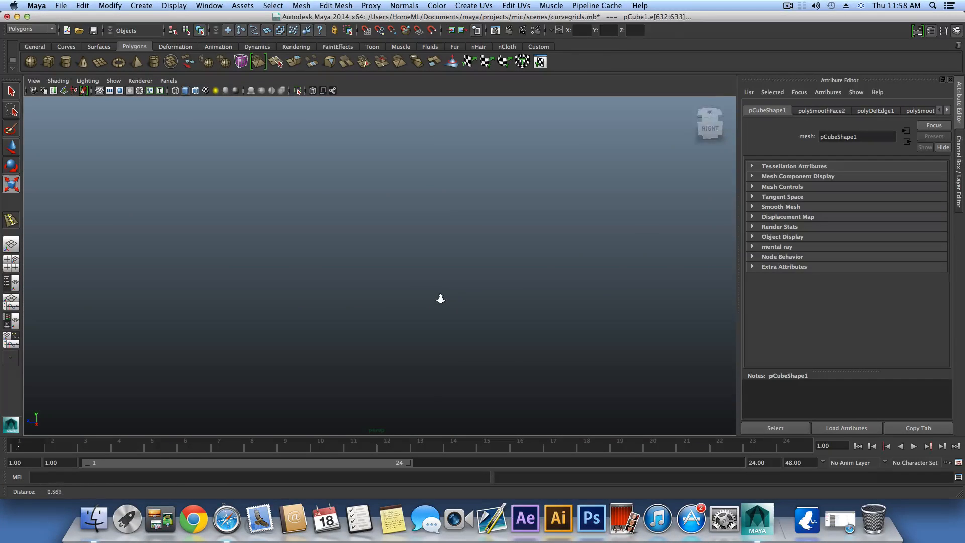
{"action": "scroll", "coordinate": [438, 297], "scroll_direction": "down", "scroll_amount": 2}
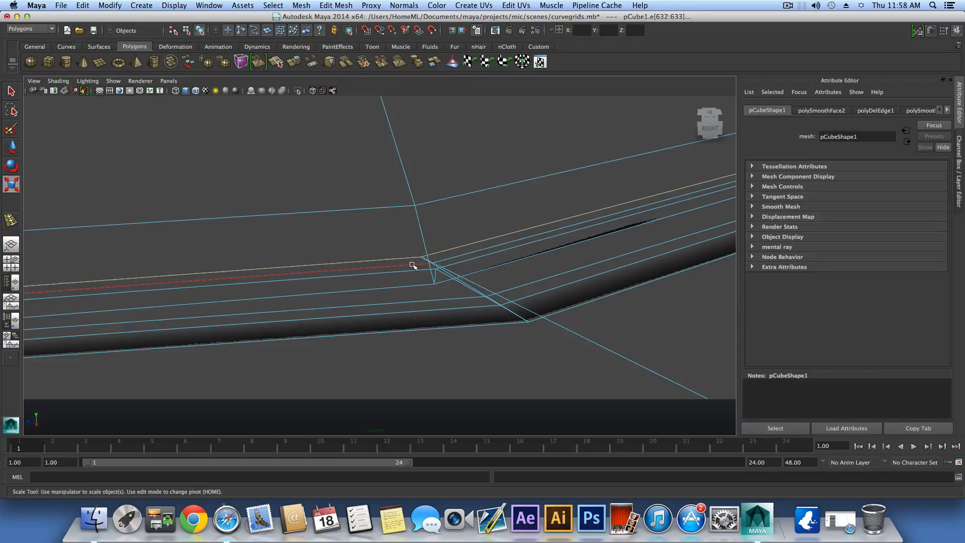
{"action": "left_click", "coordinate": [414, 266]}
{"action": "scroll", "coordinate": [421, 292], "scroll_direction": "down", "scroll_amount": 3}
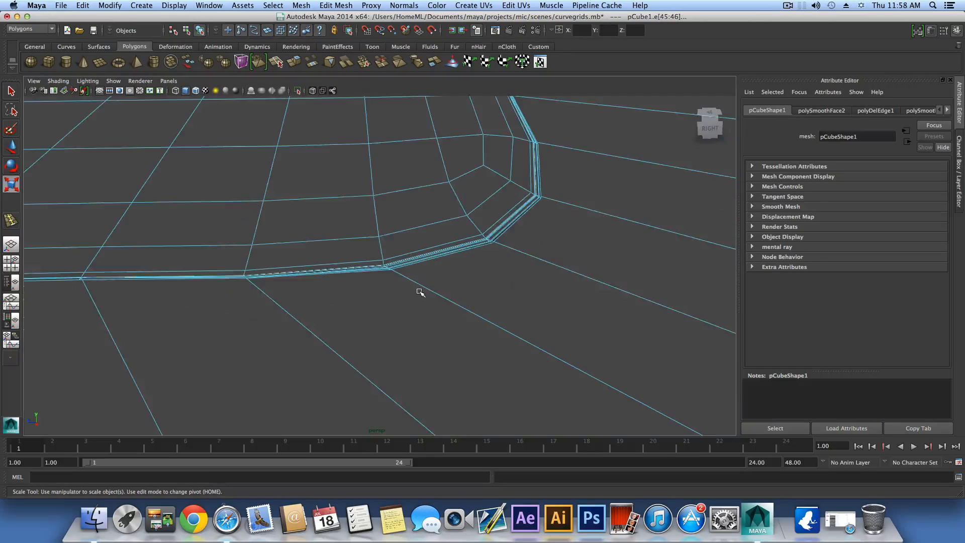
{"action": "scroll", "coordinate": [421, 288], "scroll_direction": "down", "scroll_amount": 4}
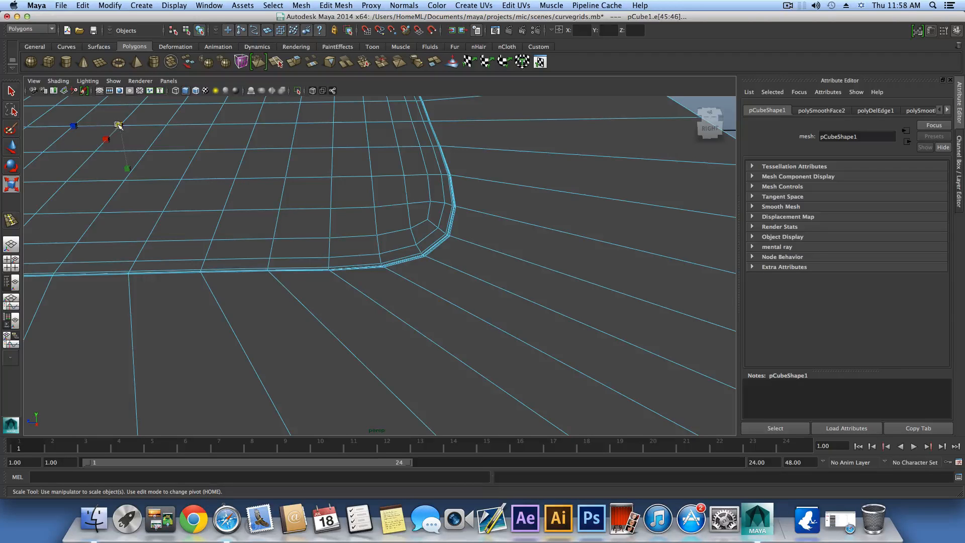
{"action": "left_click_drag", "start_coordinate": [119, 125], "coordinate": [341, 165]}
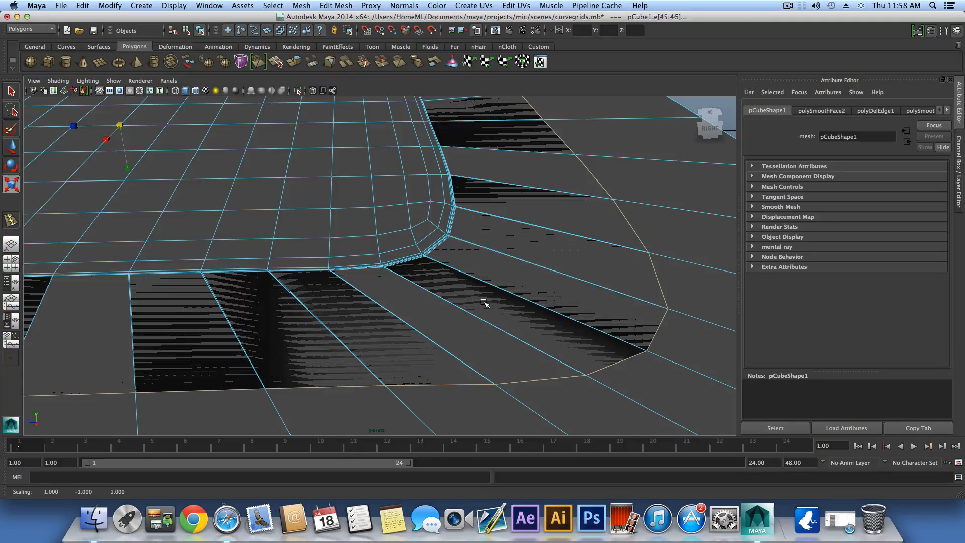
{"action": "scroll", "coordinate": [635, 302], "scroll_direction": "down", "scroll_amount": 3}
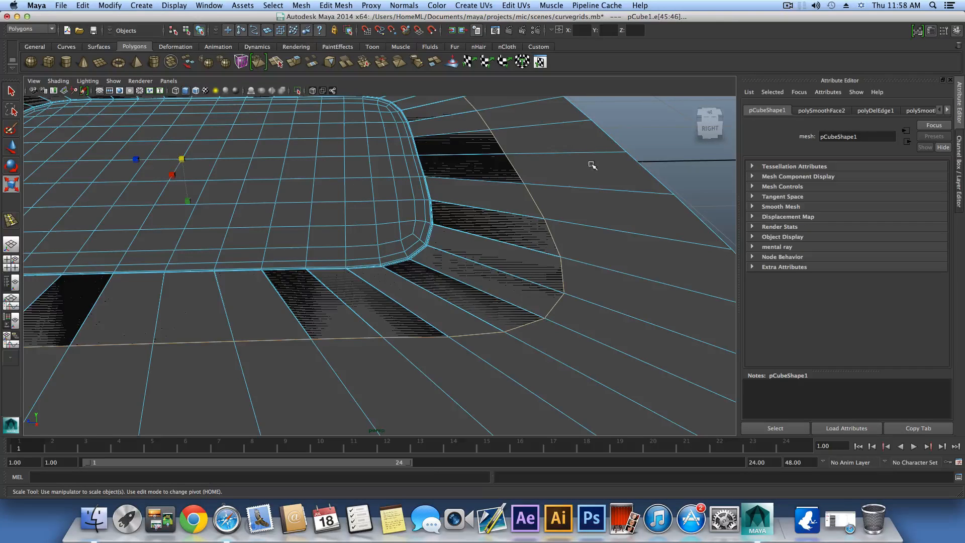
{"action": "scroll", "coordinate": [431, 354], "scroll_direction": "up", "scroll_amount": 5}
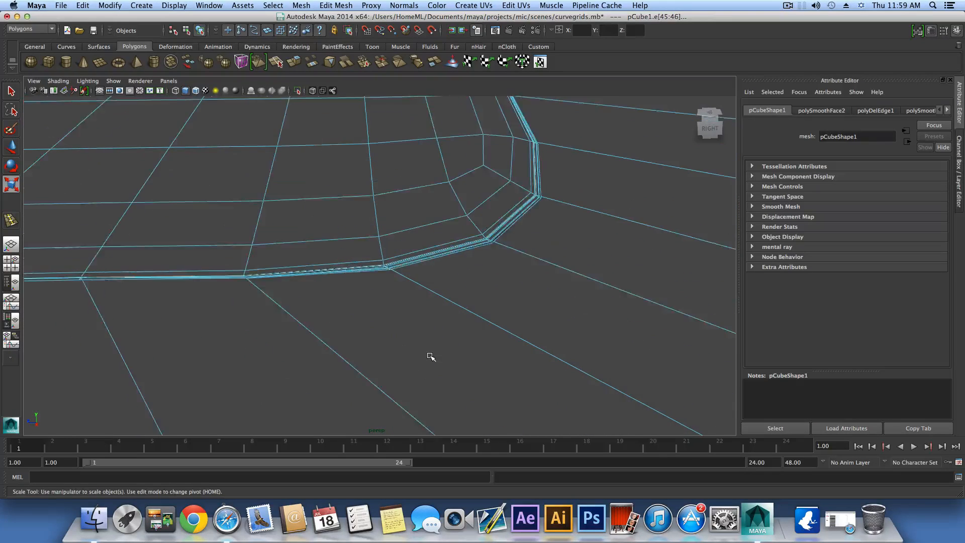
Select the innermost edge loop of the stacked rim and scale it uniformly outward, partway across the widened band.
{"action": "scroll", "coordinate": [427, 360], "scroll_direction": "up", "scroll_amount": 10}
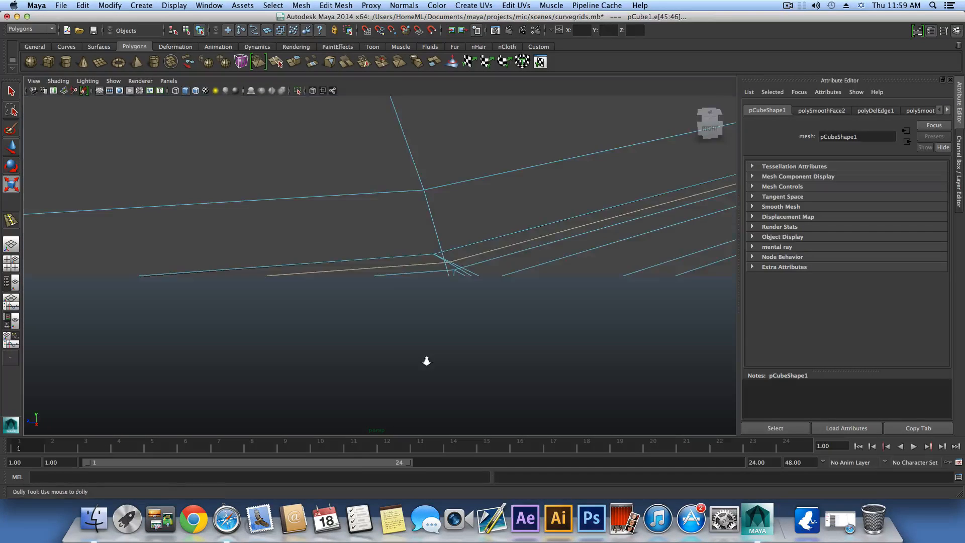
{"action": "scroll", "coordinate": [426, 361], "scroll_direction": "up", "scroll_amount": 5}
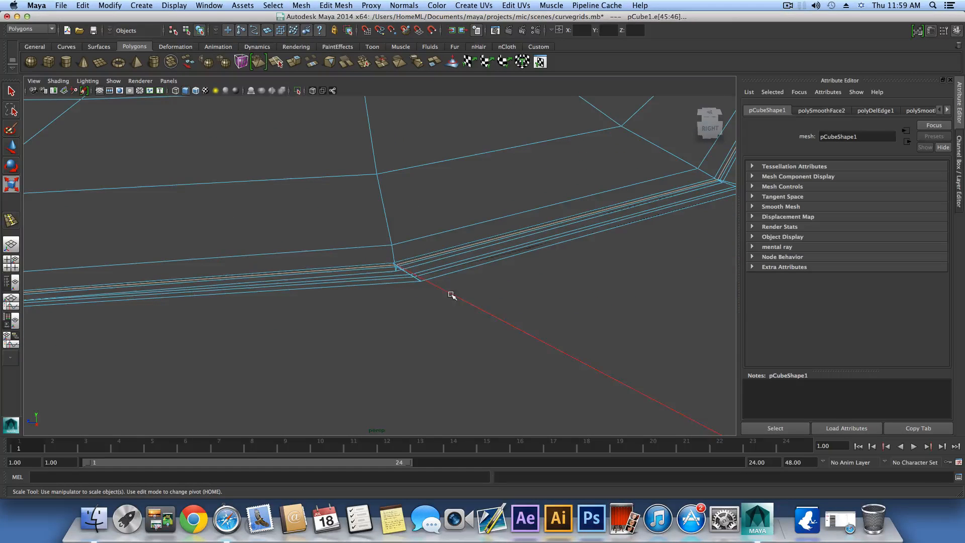
{"action": "left_click", "coordinate": [450, 291]}
{"action": "scroll", "coordinate": [403, 301], "scroll_direction": "up", "scroll_amount": 4}
{"action": "scroll", "coordinate": [400, 290], "scroll_direction": "up", "scroll_amount": 3}
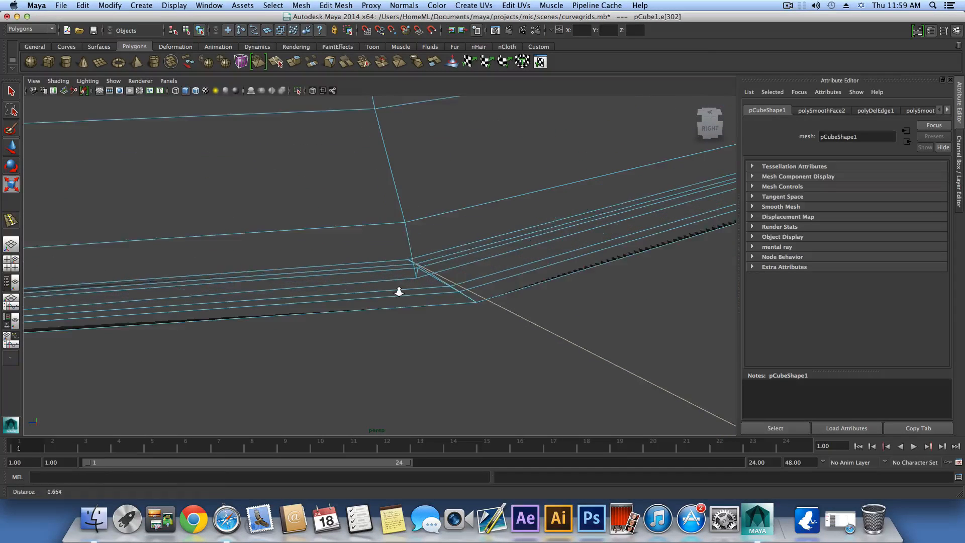
{"action": "scroll", "coordinate": [401, 291], "scroll_direction": "down", "scroll_amount": 1}
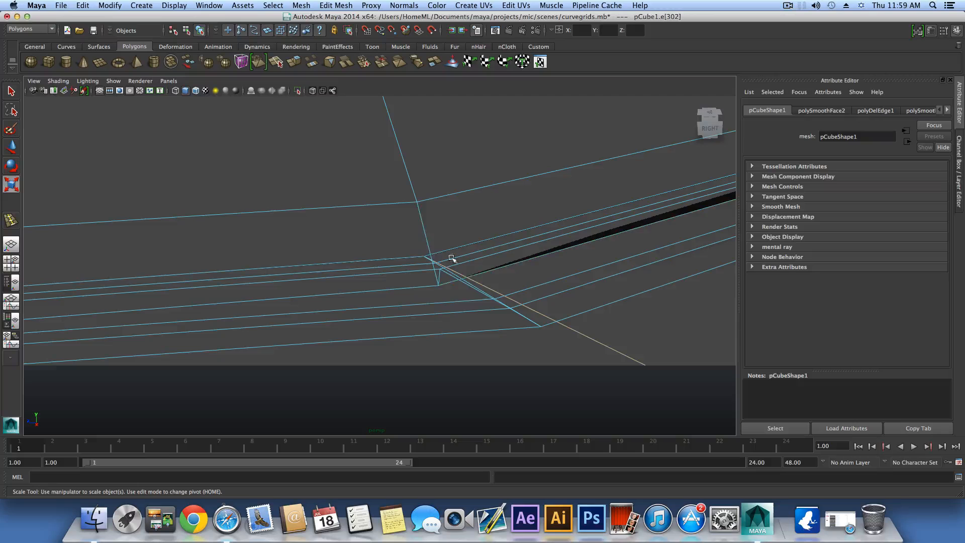
{"action": "double_click", "coordinate": [411, 257]}
{"action": "scroll", "coordinate": [417, 327], "scroll_direction": "down", "scroll_amount": 6}
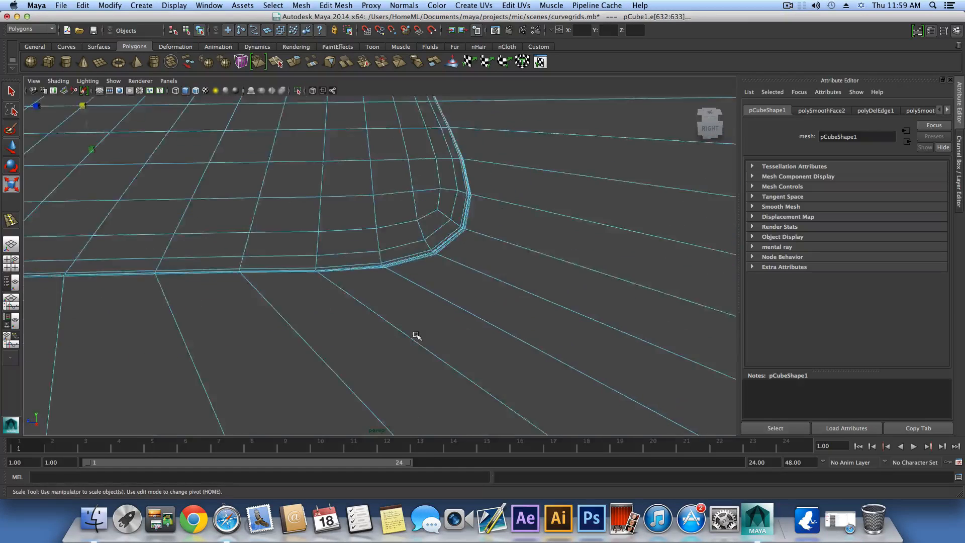
{"action": "left_click_drag", "start_coordinate": [206, 173], "coordinate": [400, 219]}
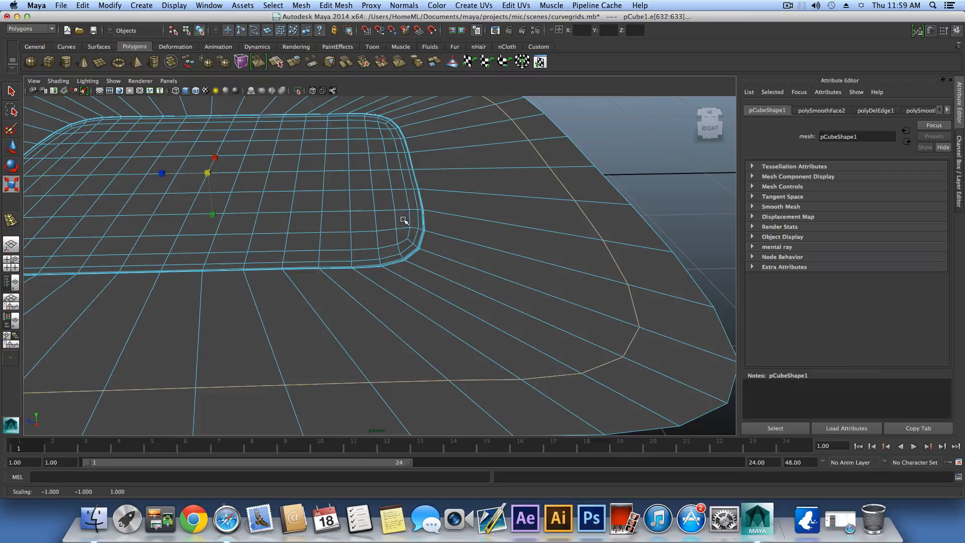
{"action": "left_click", "coordinate": [787, 6]}
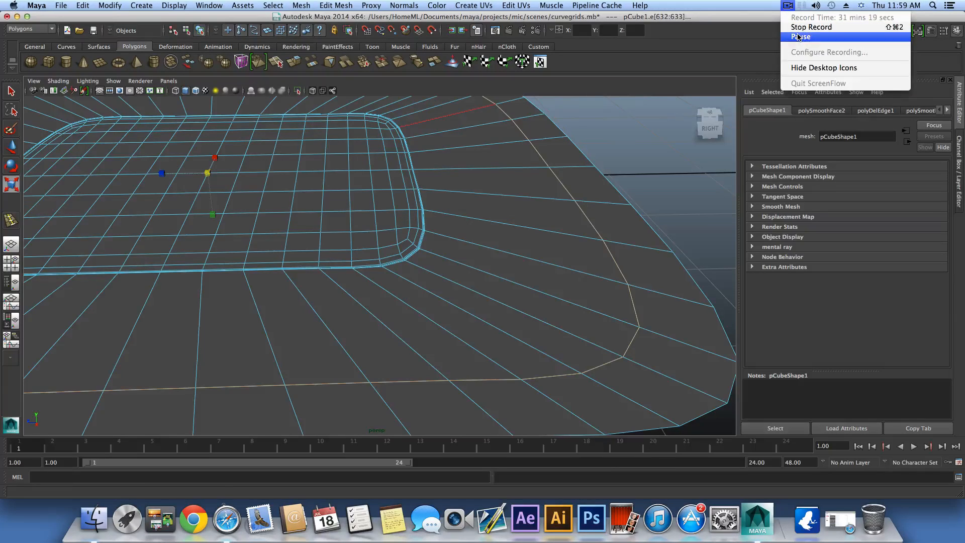
{"action": "left_click", "coordinate": [799, 37]}
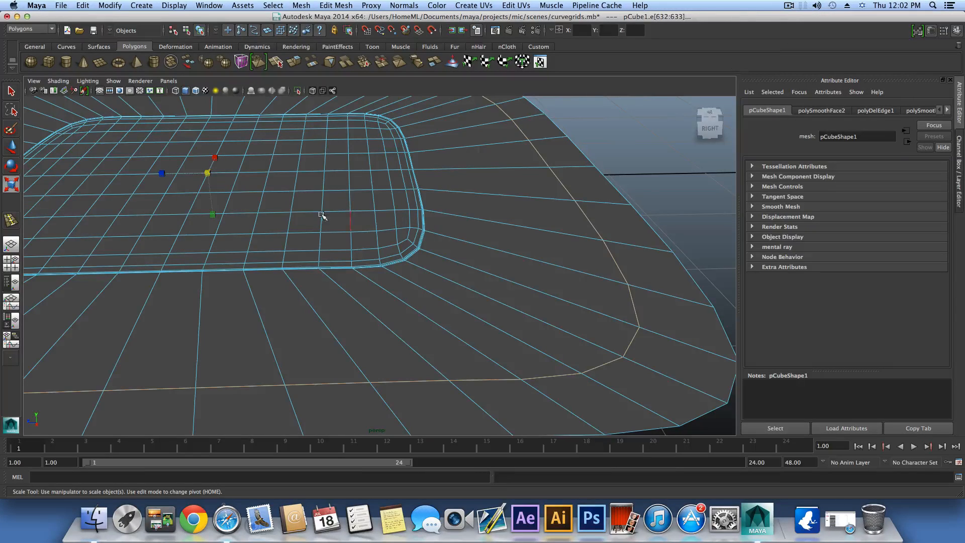
Select the next innermost edge loop still stacked at the rim and scale it uniformly outward onto the band.
{"action": "middle_click_drag", "start_coordinate": [321, 215], "coordinate": [311, 195], "text": "alt"}
{"action": "middle_click_drag", "start_coordinate": [598, 244], "coordinate": [600, 296], "text": "alt"}
{"action": "scroll", "coordinate": [490, 263], "scroll_direction": "up", "scroll_amount": 3}
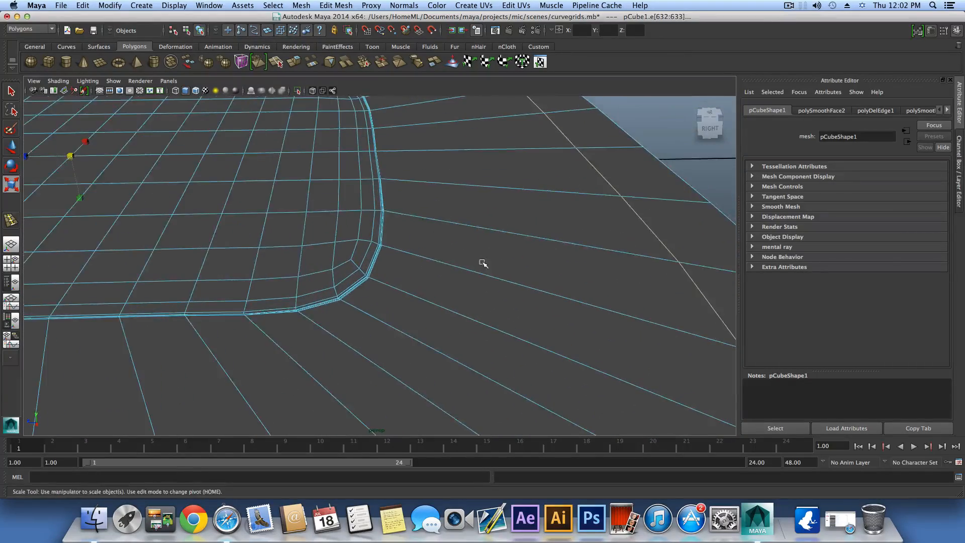
{"action": "middle_click_drag", "start_coordinate": [401, 283], "coordinate": [442, 261], "text": "alt"}
{"action": "right_click_drag", "start_coordinate": [441, 261], "coordinate": [583, 304], "text": "alt"}
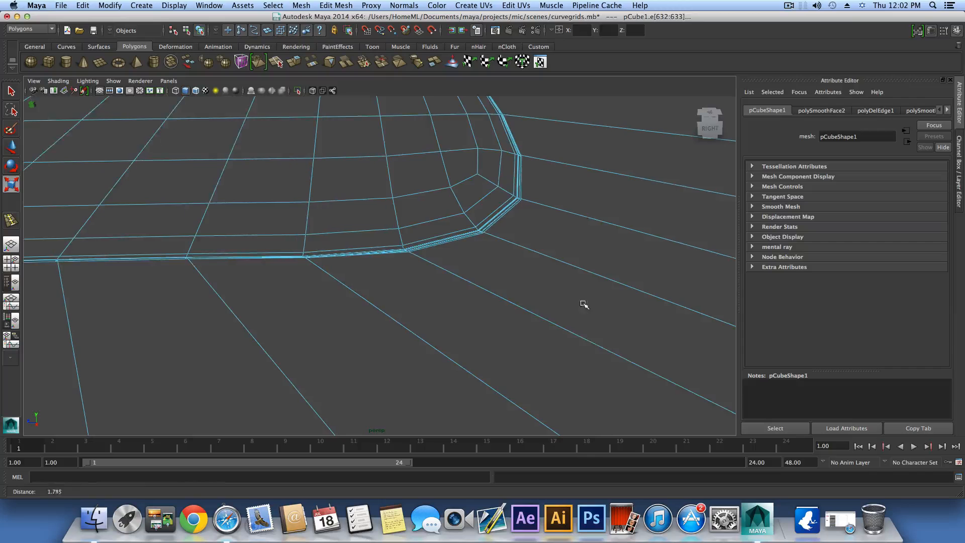
{"action": "left_click", "coordinate": [516, 305]}
{"action": "right_click_drag", "start_coordinate": [427, 329], "coordinate": [588, 392], "text": "alt"}
{"action": "middle_click_drag", "start_coordinate": [552, 221], "coordinate": [482, 359], "text": "alt"}
{"action": "right_click_drag", "start_coordinate": [444, 353], "coordinate": [473, 359], "text": "alt"}
{"action": "middle_click_drag", "start_coordinate": [467, 357], "coordinate": [467, 354], "text": "alt"}
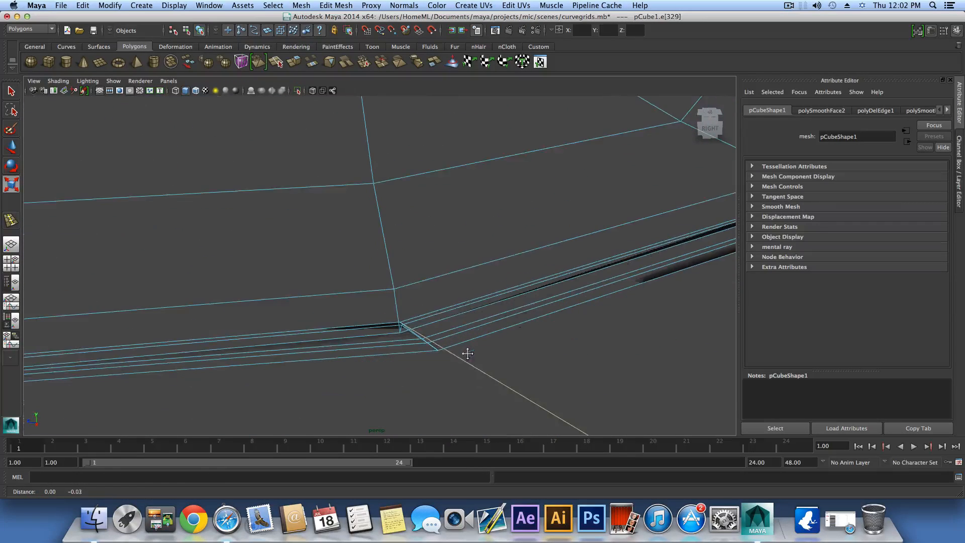
{"action": "right_click_drag", "start_coordinate": [446, 356], "coordinate": [446, 351], "text": "alt"}
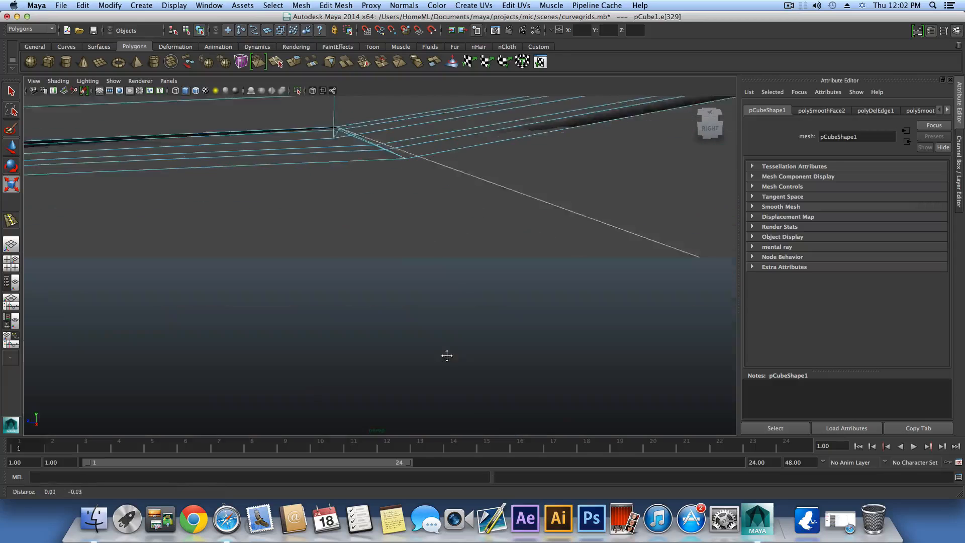
{"action": "middle_click_drag", "start_coordinate": [446, 351], "coordinate": [449, 358], "text": "alt"}
{"action": "key", "text": "r"}
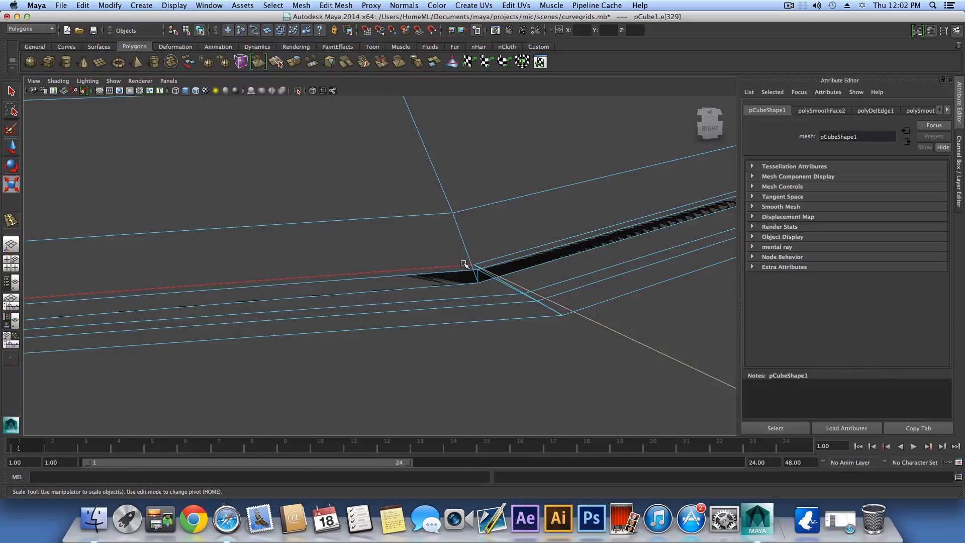
{"action": "double_click", "coordinate": [465, 263]}
{"action": "scroll", "coordinate": [464, 263], "scroll_direction": "down", "scroll_amount": 6}
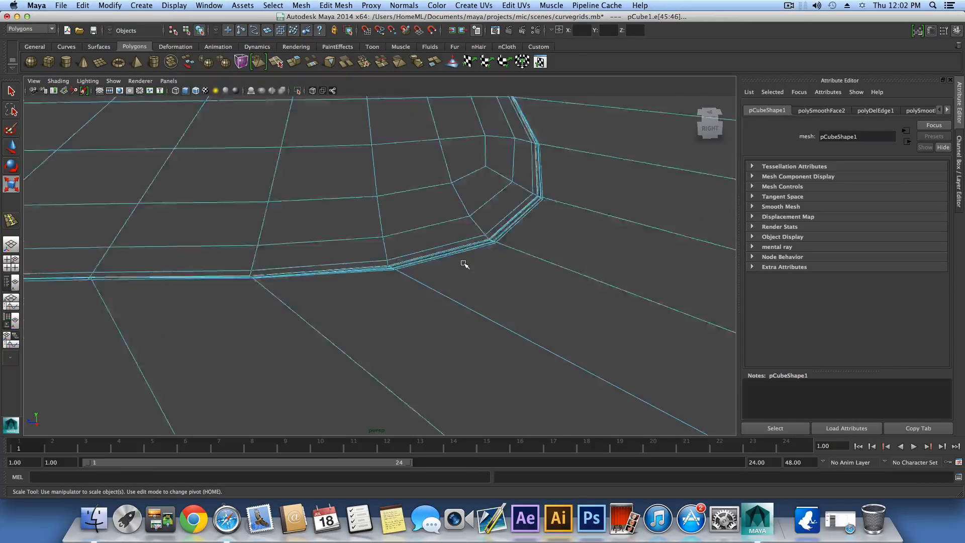
{"action": "scroll", "coordinate": [103, 139], "scroll_direction": "down", "scroll_amount": 2}
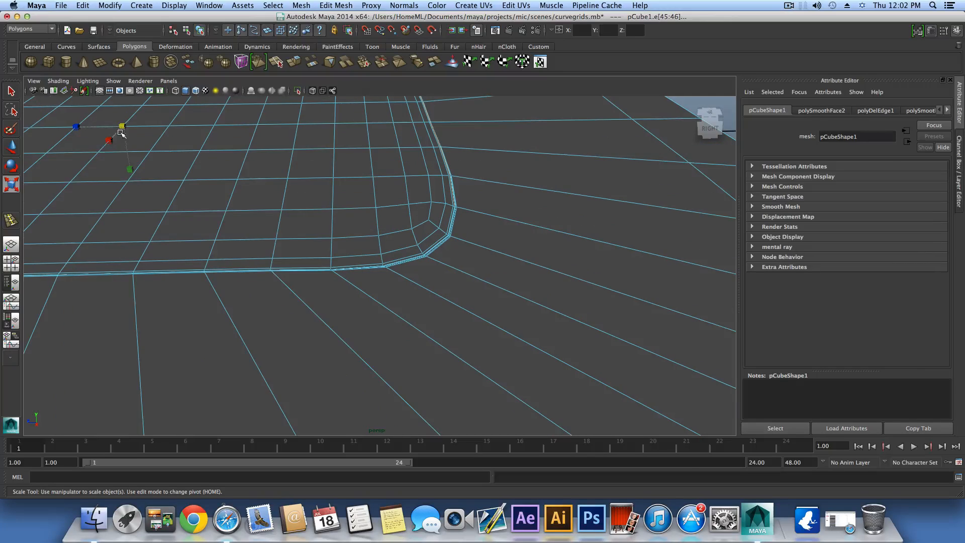
{"action": "left_click_drag", "start_coordinate": [123, 128], "coordinate": [364, 158]}
Select the middle edge loop of the remaining rim stack and scale it uniformly outward onto the band.
{"action": "scroll", "coordinate": [403, 232], "scroll_direction": "up", "scroll_amount": 3}
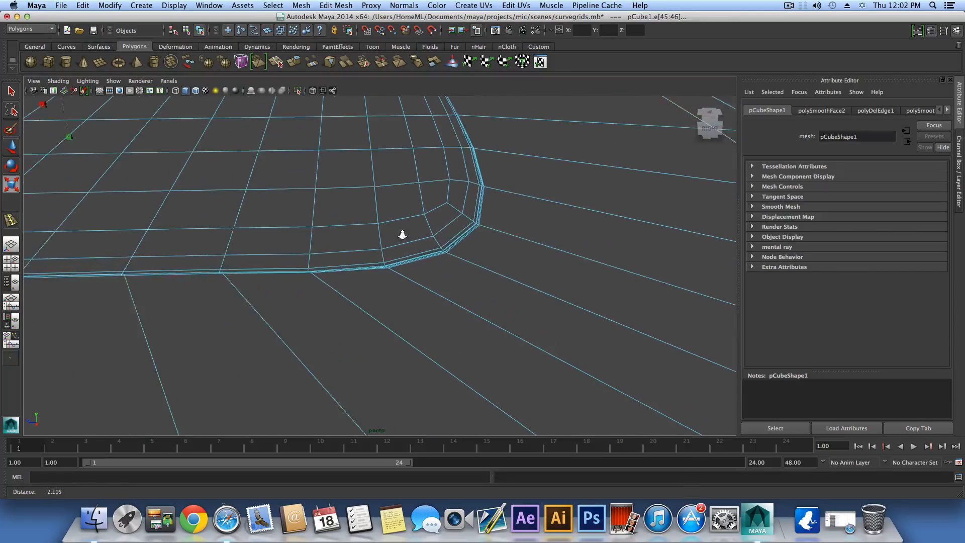
{"action": "left_click", "coordinate": [396, 271]}
{"action": "right_click_drag", "start_coordinate": [337, 261], "coordinate": [616, 278], "text": "alt"}
{"action": "right_click_drag", "start_coordinate": [409, 254], "coordinate": [566, 276], "text": "alt"}
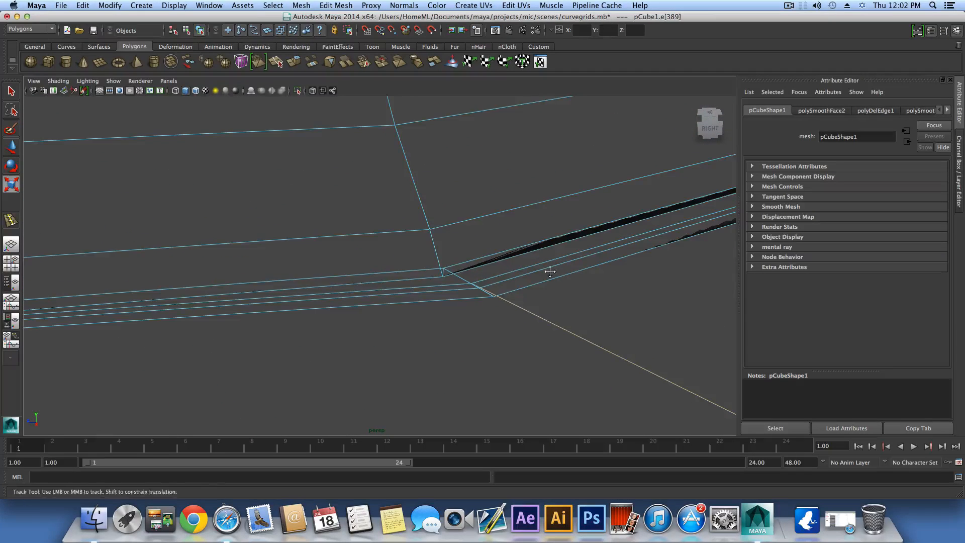
{"action": "left_click_drag", "start_coordinate": [549, 271], "coordinate": [540, 280], "text": "alt"}
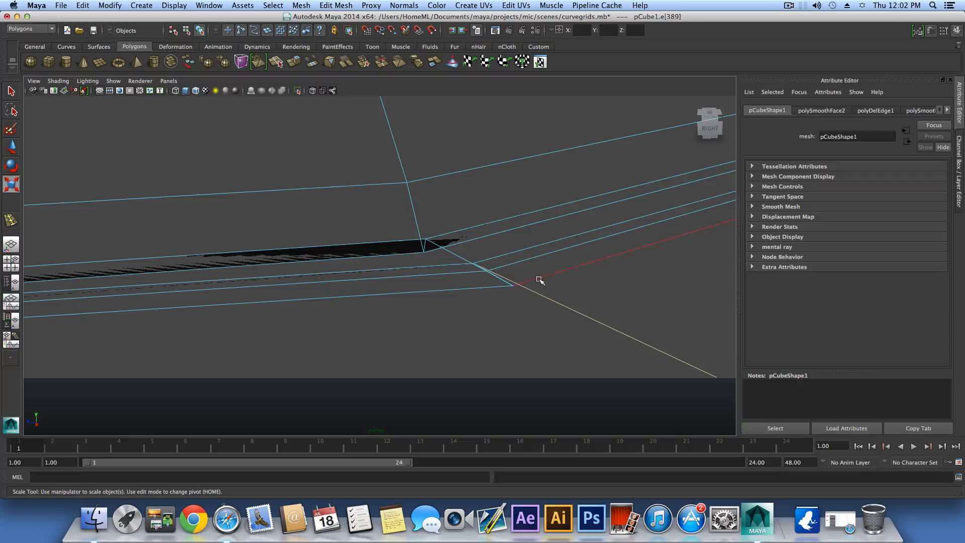
{"action": "double_click", "coordinate": [480, 261]}
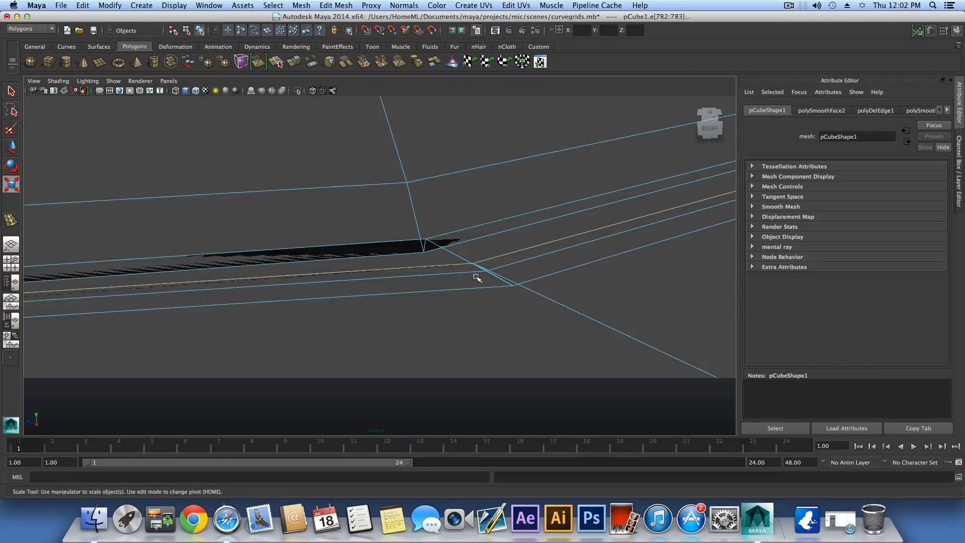
{"action": "key", "text": "f"}
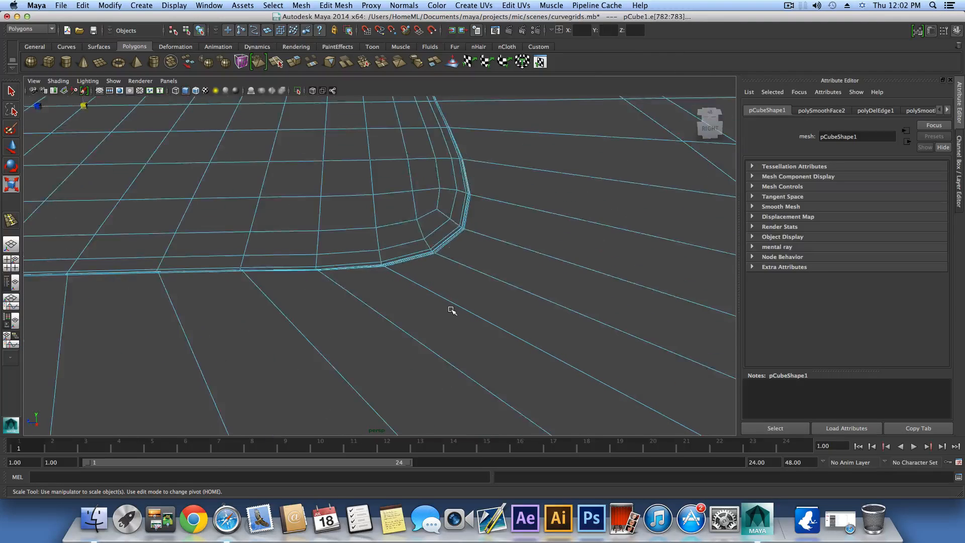
{"action": "left_click_drag", "start_coordinate": [151, 143], "coordinate": [324, 184]}
Select the outermost edge loop of the remaining rim stack at the rounded corner.
{"action": "right_click_drag", "start_coordinate": [305, 185], "coordinate": [628, 270], "text": "alt"}
{"action": "right_click_drag", "start_coordinate": [418, 300], "coordinate": [464, 327], "text": "alt"}
{"action": "left_click", "coordinate": [495, 314]}
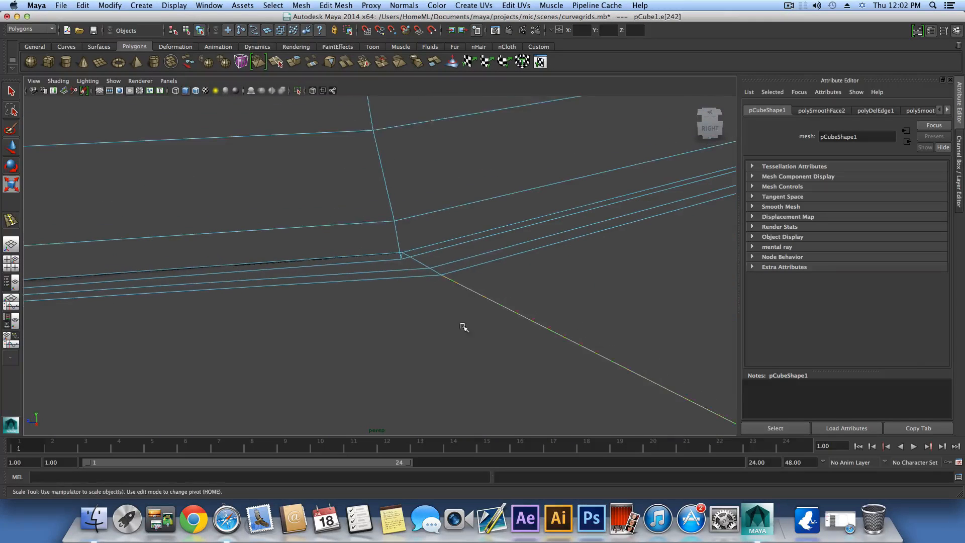
{"action": "left_click", "coordinate": [464, 268]}
{"action": "scroll", "coordinate": [460, 269], "scroll_direction": "down", "scroll_amount": 5}
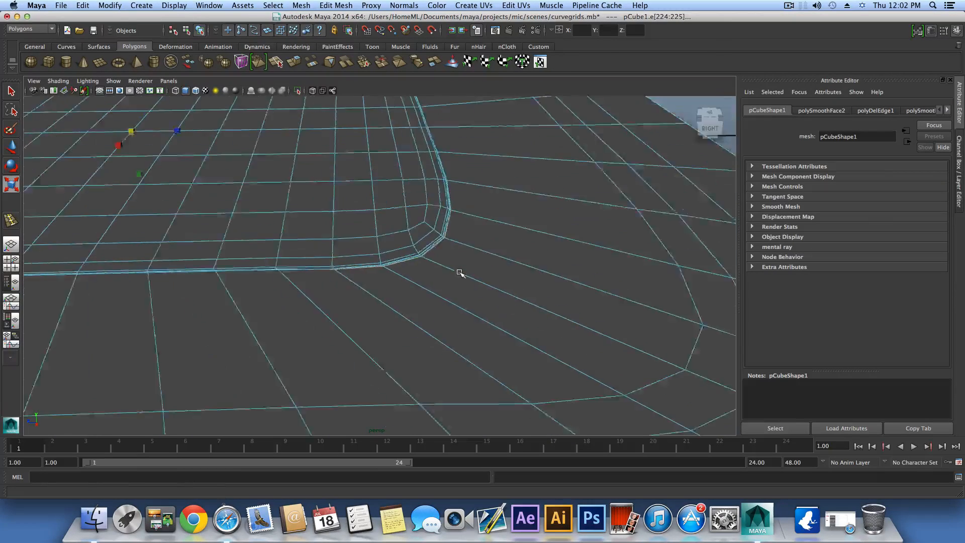
Scale two of the edge loops stacked at the inner rounded rim outward to spread them over the surrounding surface.
{"action": "left_click_drag", "start_coordinate": [191, 165], "coordinate": [299, 256]}
{"action": "scroll", "coordinate": [301, 258], "scroll_direction": "up", "scroll_amount": 10}
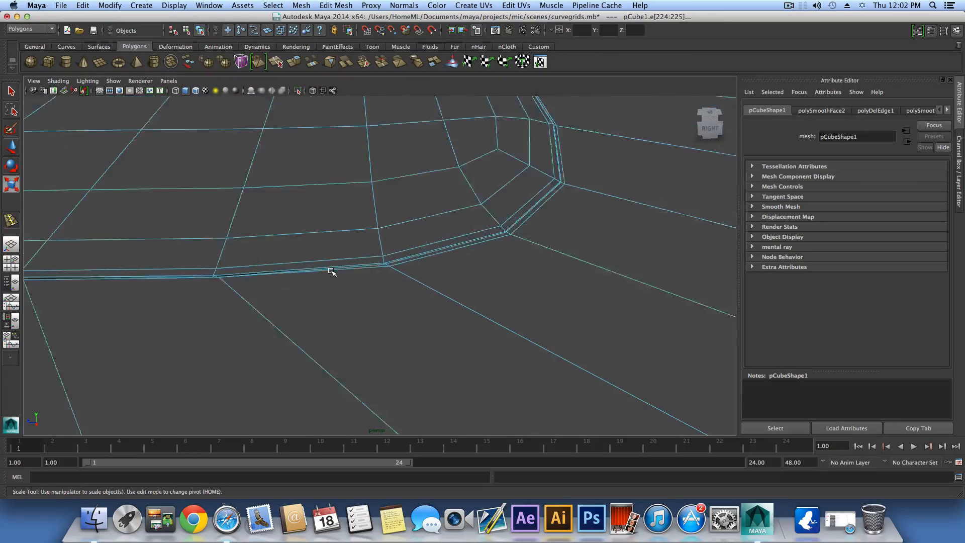
{"action": "scroll", "coordinate": [419, 290], "scroll_direction": "down", "scroll_amount": 3}
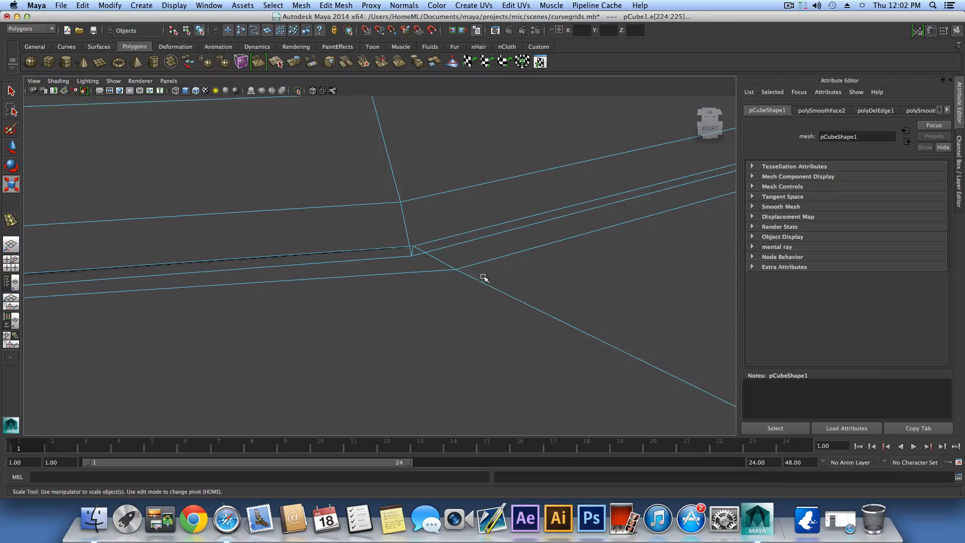
{"action": "left_click", "coordinate": [474, 265]}
{"action": "scroll", "coordinate": [469, 263], "scroll_direction": "down", "scroll_amount": 5}
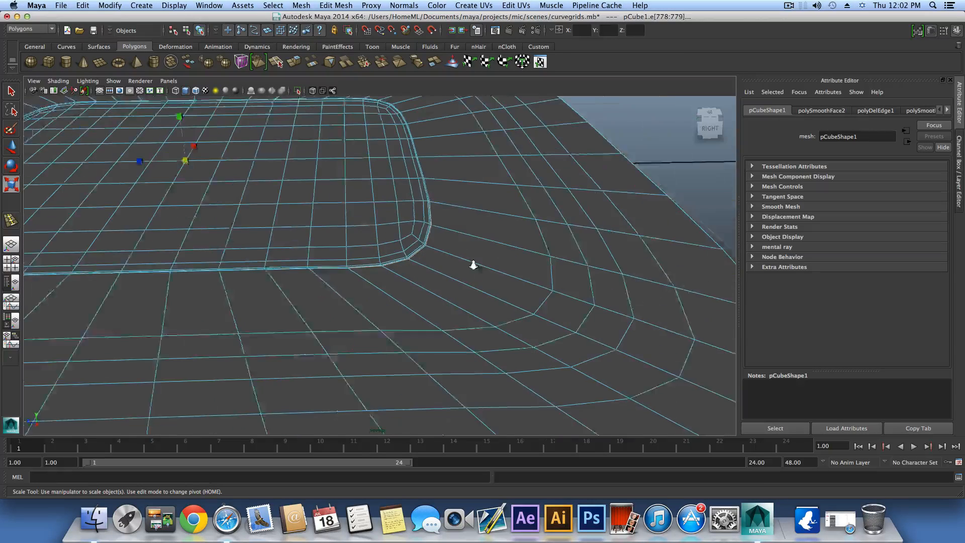
{"action": "left_click", "coordinate": [278, 193]}
Select the next full edge loop packed against the inner rim and scale it uniformly outward.
{"action": "scroll", "coordinate": [337, 228], "scroll_direction": "up", "scroll_amount": 10}
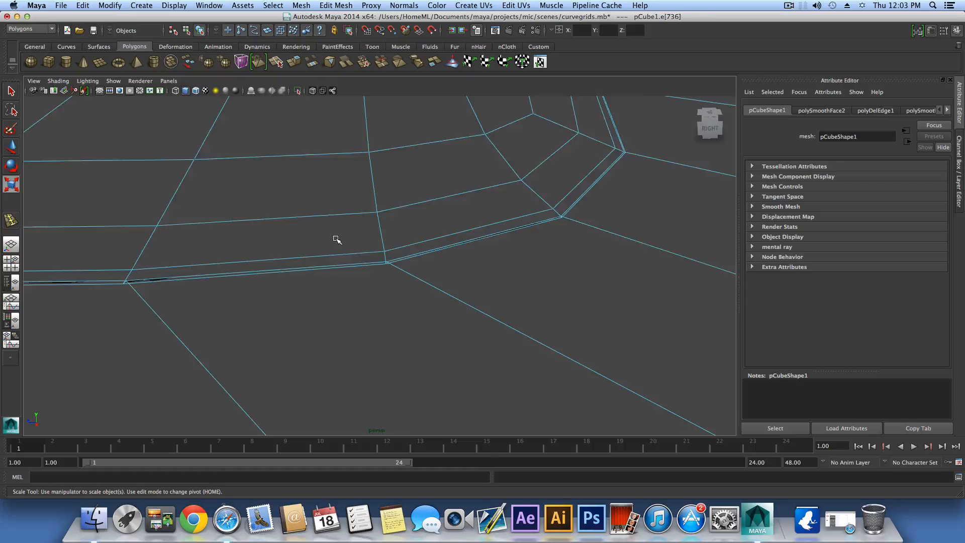
{"action": "double_click", "coordinate": [400, 257]}
{"action": "scroll", "coordinate": [360, 236], "scroll_direction": "down", "scroll_amount": 10}
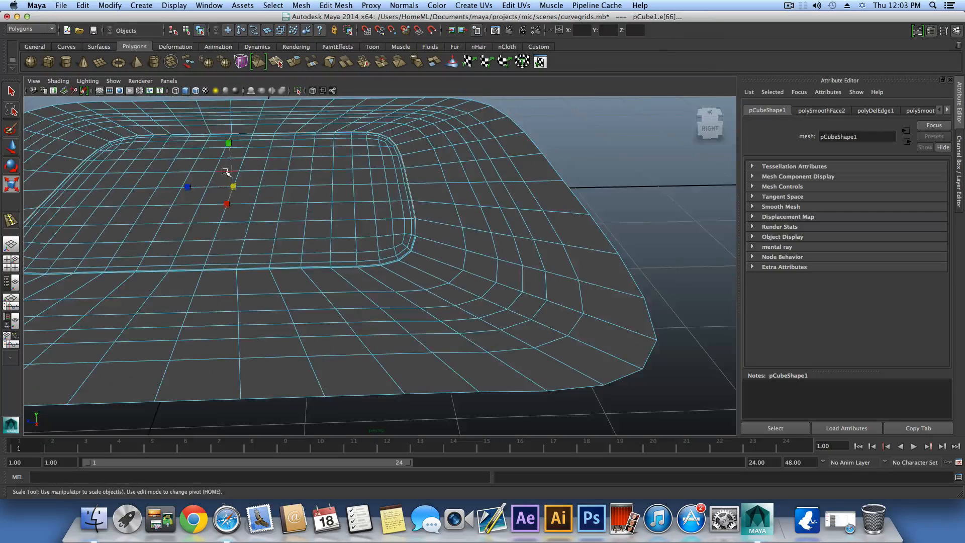
{"action": "left_click_drag", "start_coordinate": [230, 185], "coordinate": [262, 193]}
{"action": "scroll", "coordinate": [313, 226], "scroll_direction": "up", "scroll_amount": 10}
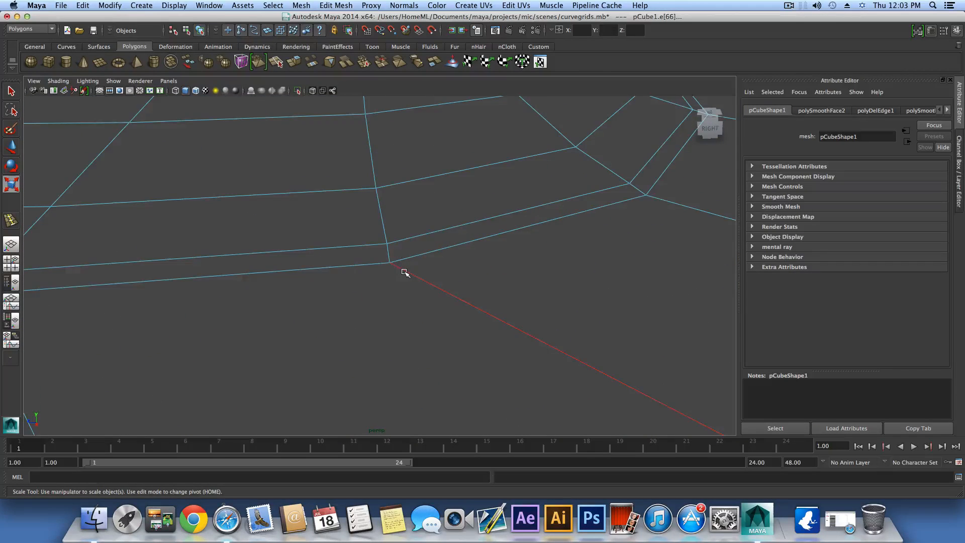
Select the outermost of the edge loops still bunched at the rounded rim and scale it outward into the adjacent gap.
{"action": "scroll", "coordinate": [405, 272], "scroll_direction": "down", "scroll_amount": 8}
{"action": "scroll", "coordinate": [403, 270], "scroll_direction": "down", "scroll_amount": 5}
{"action": "scroll", "coordinate": [341, 243], "scroll_direction": "up", "scroll_amount": 5}
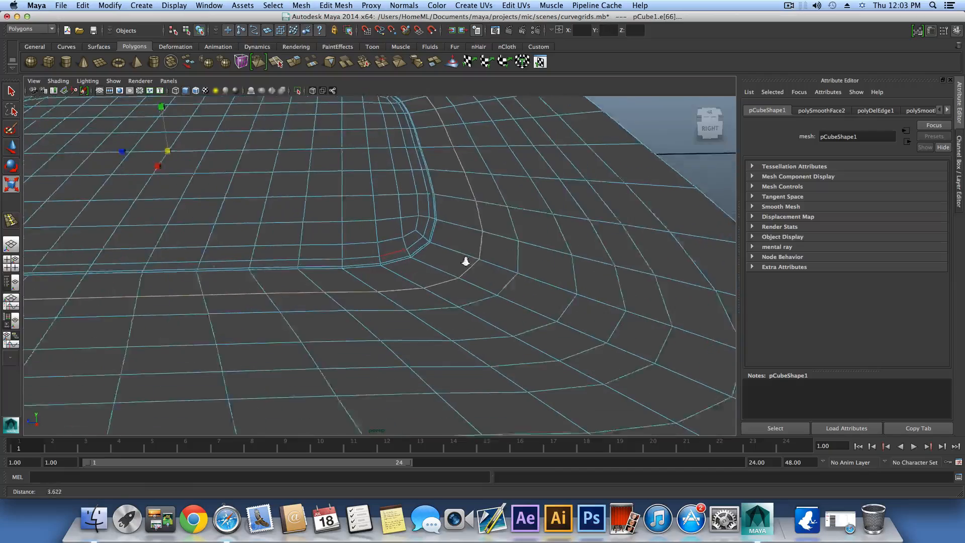
{"action": "scroll", "coordinate": [291, 219], "scroll_direction": "up", "scroll_amount": 3}
{"action": "scroll", "coordinate": [456, 295], "scroll_direction": "up", "scroll_amount": 4}
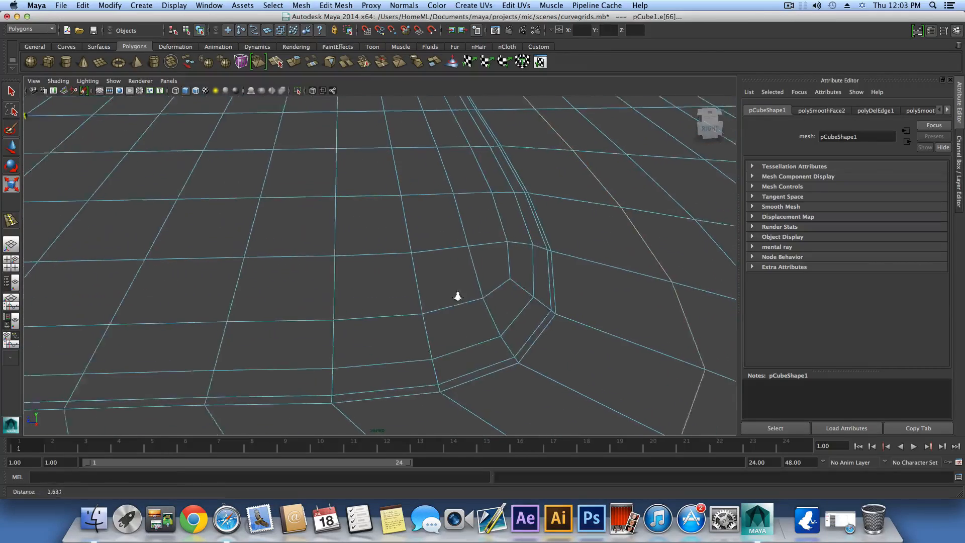
{"action": "left_click", "coordinate": [546, 331]}
{"action": "scroll", "coordinate": [523, 317], "scroll_direction": "down", "scroll_amount": 3}
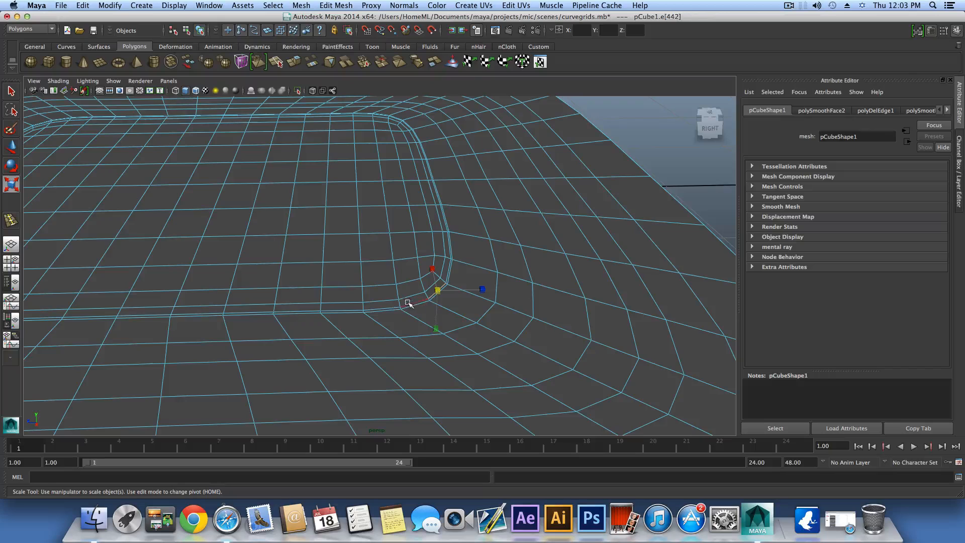
{"action": "left_click_drag", "start_coordinate": [364, 308], "coordinate": [468, 300], "text": "alt"}
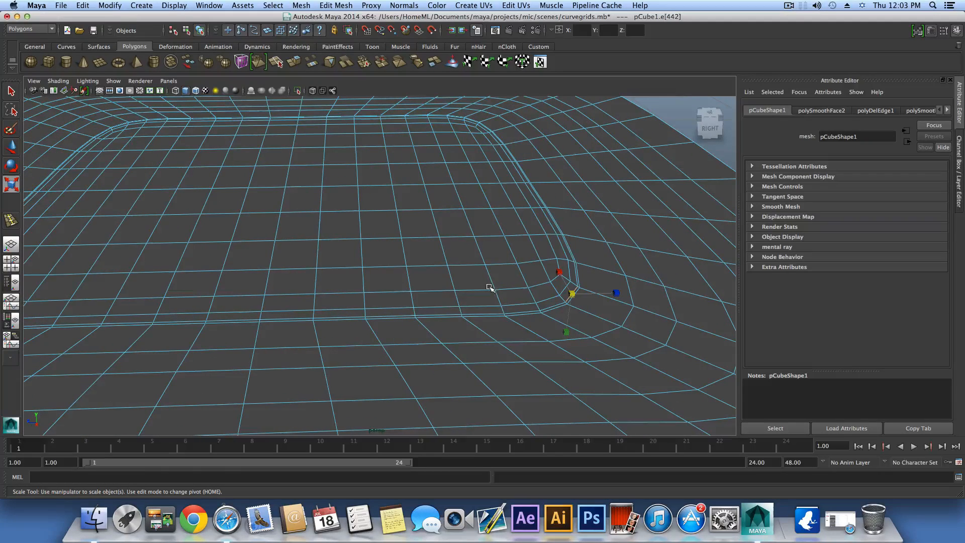
{"action": "left_click_drag", "start_coordinate": [546, 308], "coordinate": [521, 302], "text": "alt"}
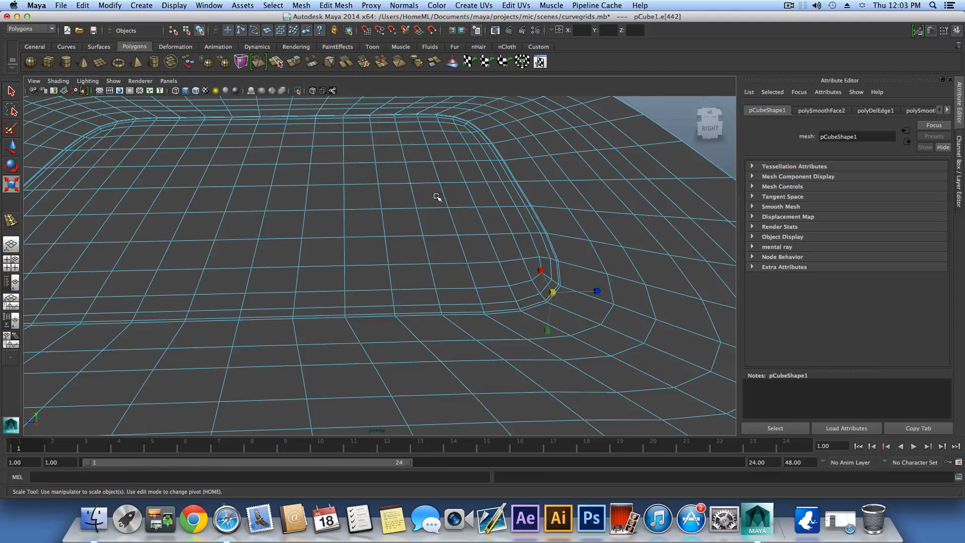
{"action": "right_click_drag", "start_coordinate": [397, 267], "coordinate": [316, 267], "text": "alt"}
{"action": "left_click_drag", "start_coordinate": [316, 268], "coordinate": [519, 327], "text": "alt"}
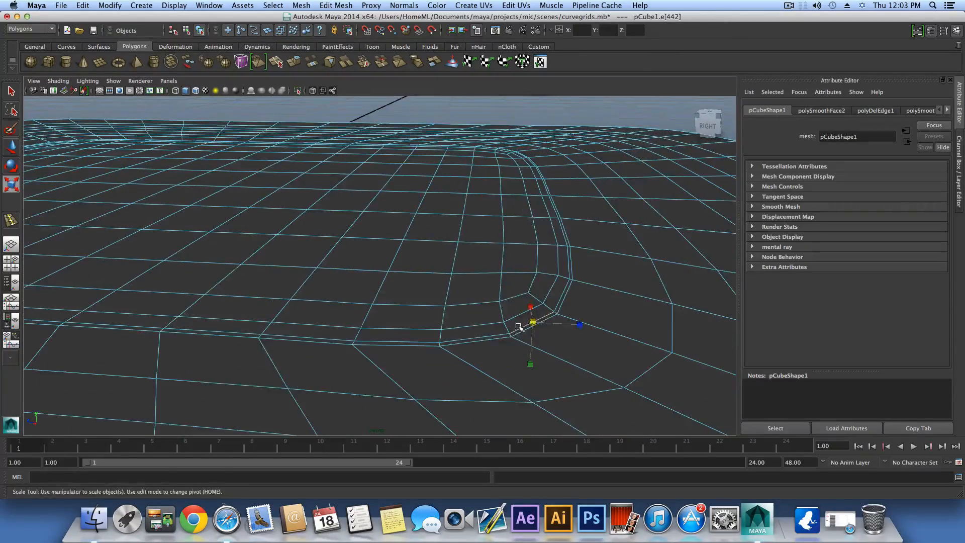
{"action": "double_click", "coordinate": [552, 318]}
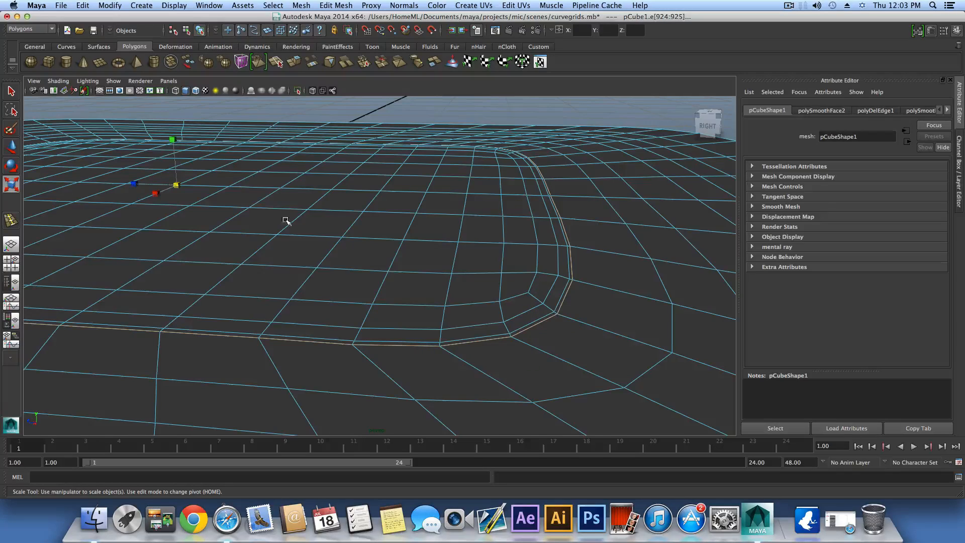
{"action": "left_click_drag", "start_coordinate": [176, 187], "coordinate": [217, 203]}
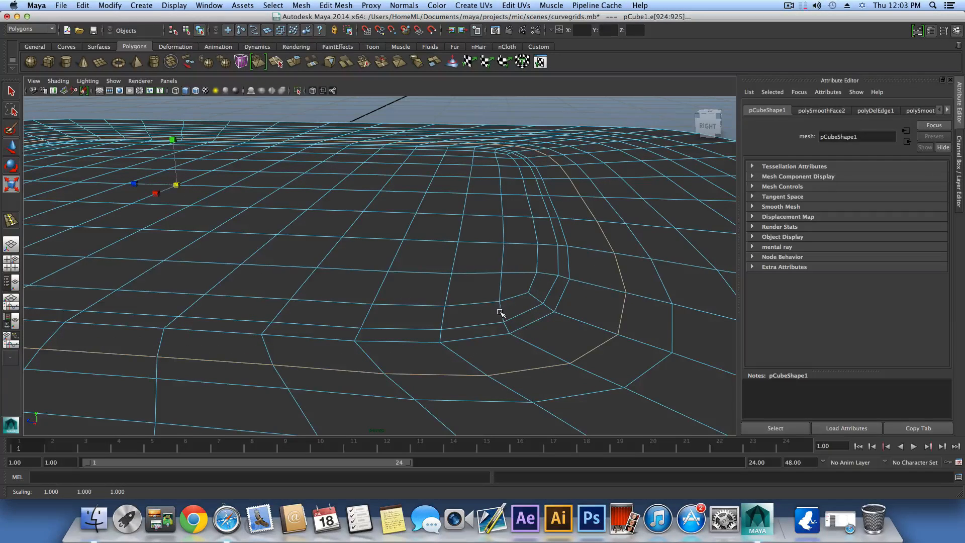
Scale the remaining outer edge loop of the rim outward in two passes, leaving it midway between its neighbouring loops.
{"action": "double_click", "coordinate": [528, 320]}
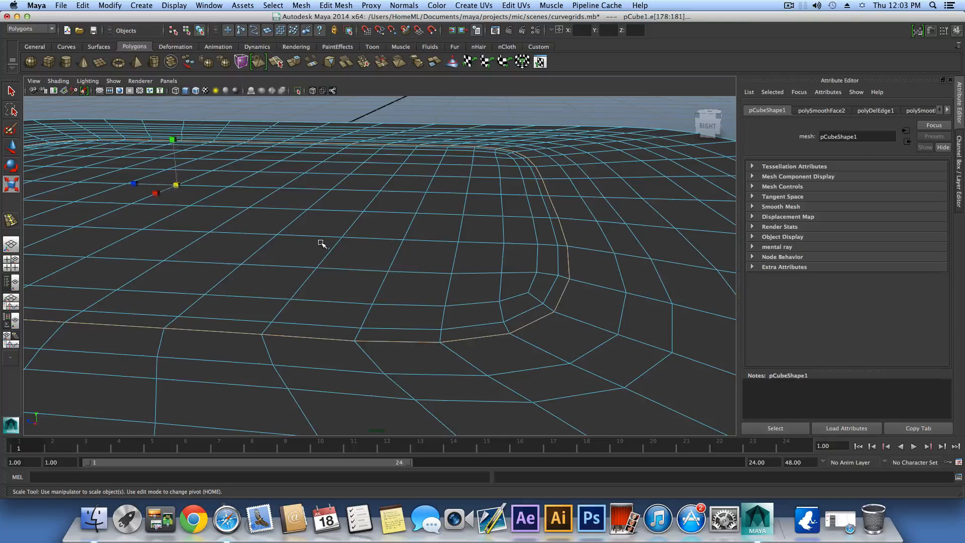
{"action": "left_click_drag", "start_coordinate": [177, 185], "coordinate": [190, 184]}
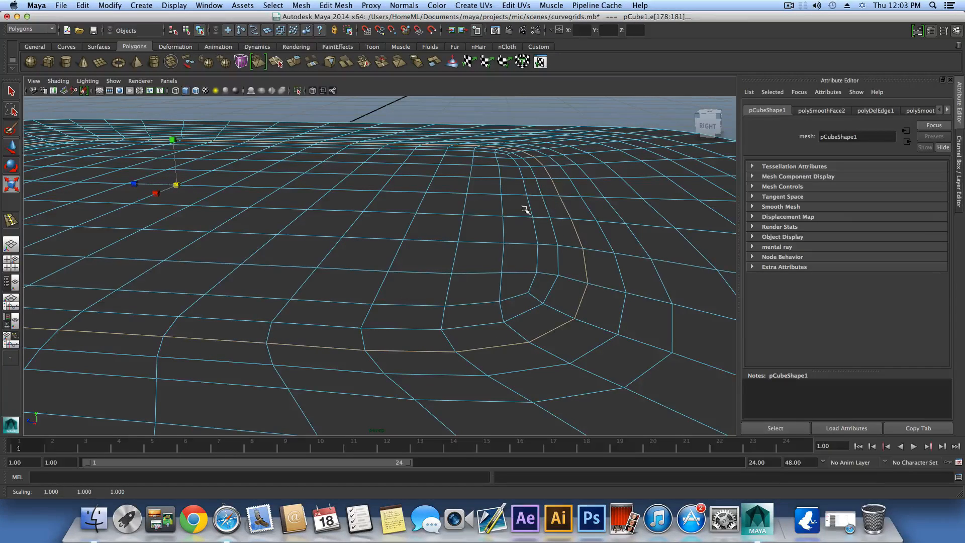
{"action": "left_click_drag", "start_coordinate": [398, 227], "coordinate": [224, 269], "text": "alt"}
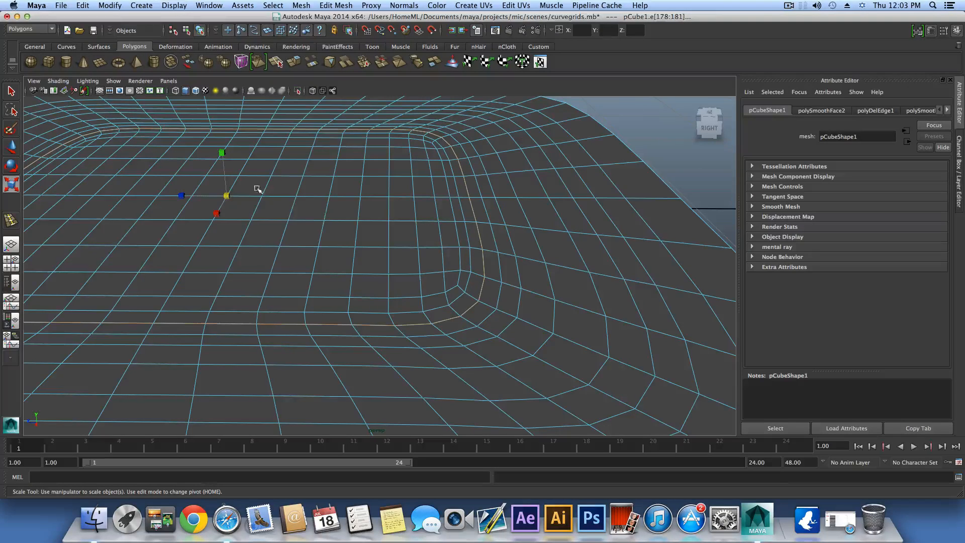
{"action": "left_click_drag", "start_coordinate": [228, 196], "coordinate": [234, 198]}
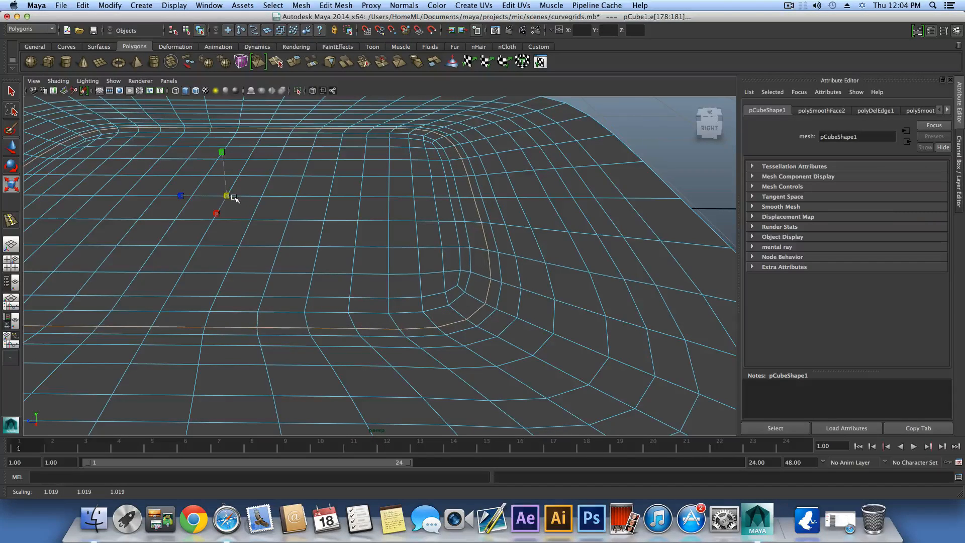
Scale the next three edge loops outside the rim outward one by one to even out their spacing.
{"action": "double_click", "coordinate": [492, 238]}
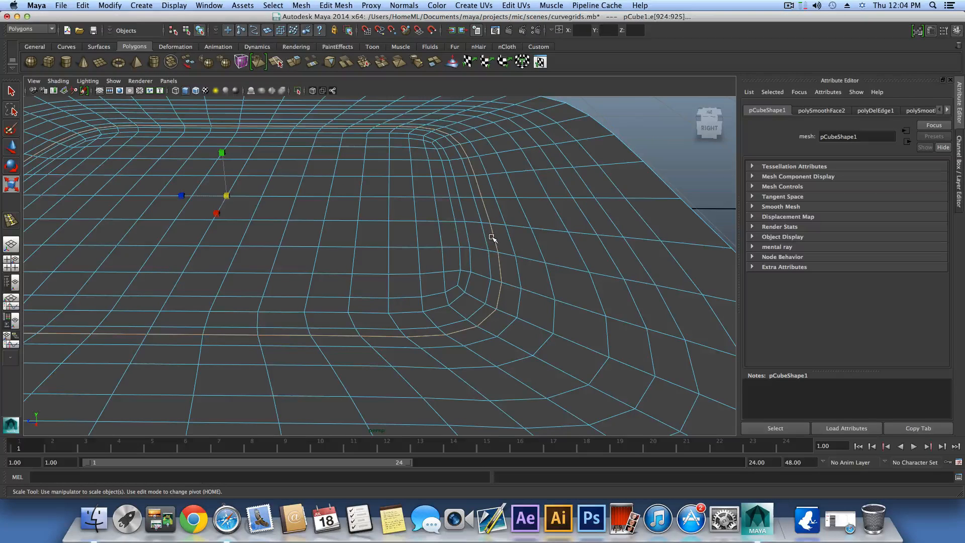
{"action": "left_click_drag", "start_coordinate": [229, 196], "coordinate": [243, 209]}
{"action": "double_click", "coordinate": [505, 232]}
{"action": "left_click", "coordinate": [547, 271], "text": "shift"}
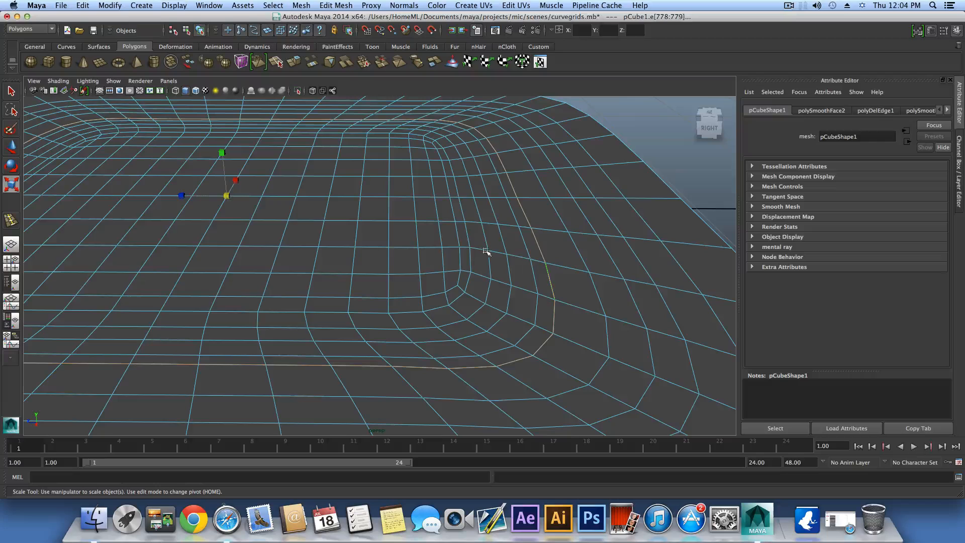
{"action": "left_click_drag", "start_coordinate": [228, 194], "coordinate": [244, 201]}
Fine-tune the scale of the following two edge loops toward the outer border to even their spacing.
{"action": "key", "text": "z"}
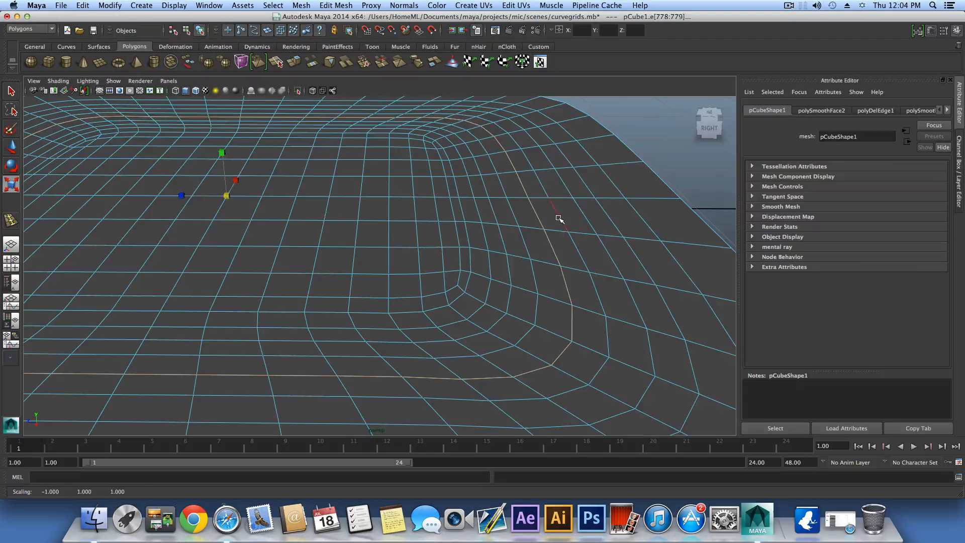
{"action": "key", "text": "z"}
{"action": "left_click_drag", "start_coordinate": [228, 195], "coordinate": [230, 196]}
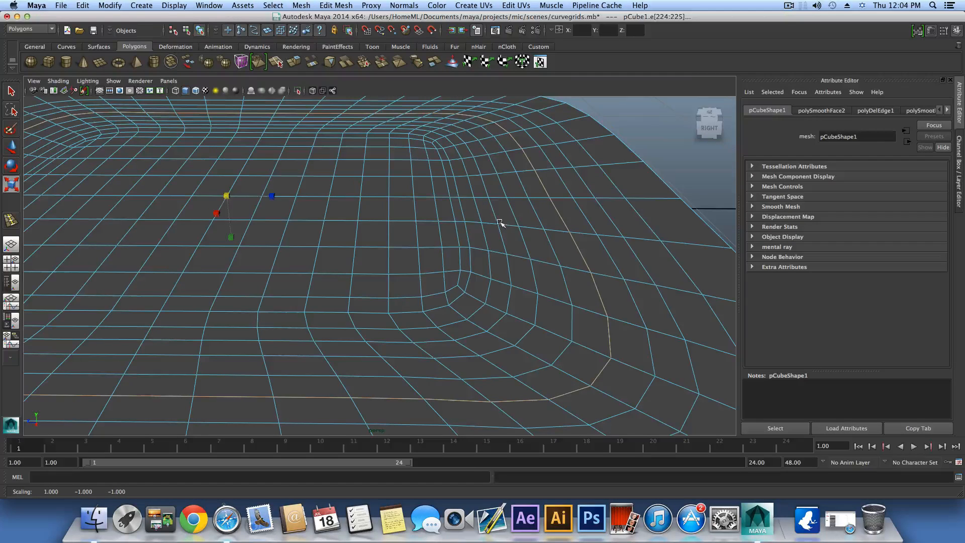
{"action": "double_click", "coordinate": [583, 217]}
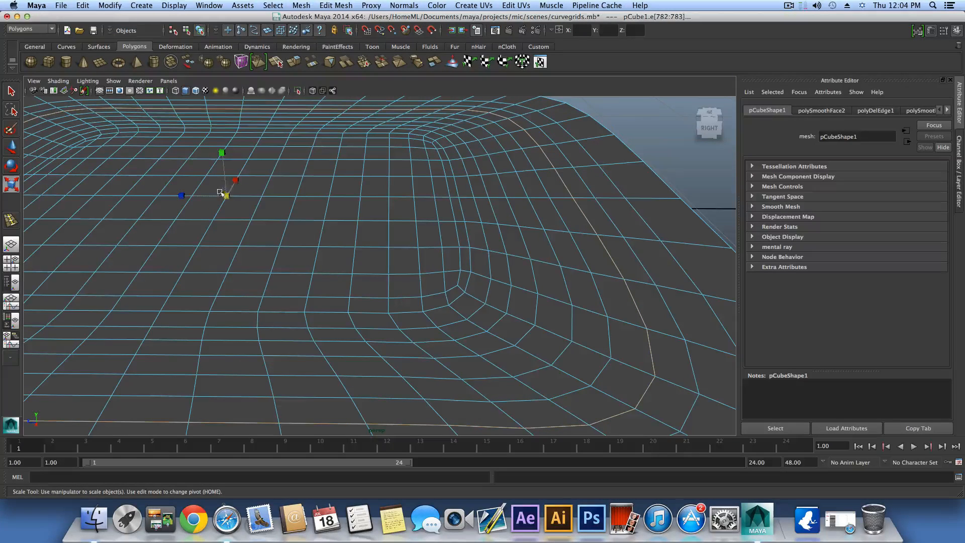
{"action": "left_click_drag", "start_coordinate": [225, 195], "coordinate": [225, 196]}
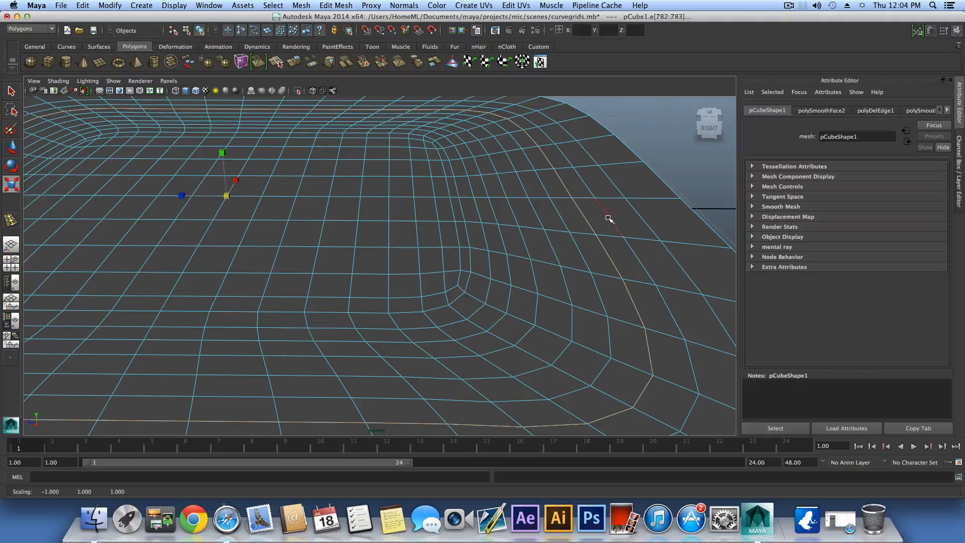
Scale the edge loop beside the outer border slightly inward, and scale the border edge loop inward to narrow the outermost band.
{"action": "scroll", "coordinate": [610, 218], "scroll_direction": "down", "scroll_amount": 3}
{"action": "double_click", "coordinate": [584, 221]}
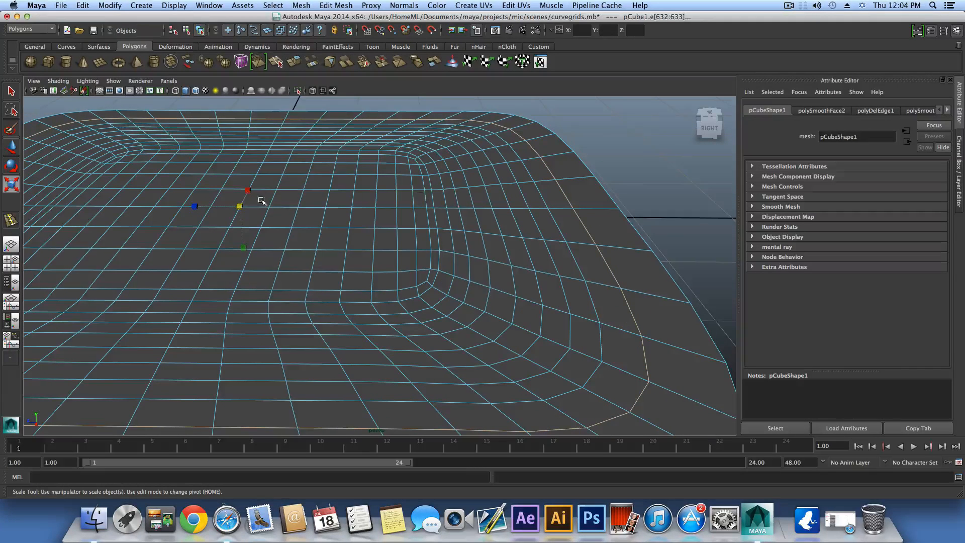
{"action": "left_click_drag", "start_coordinate": [241, 207], "coordinate": [239, 208]}
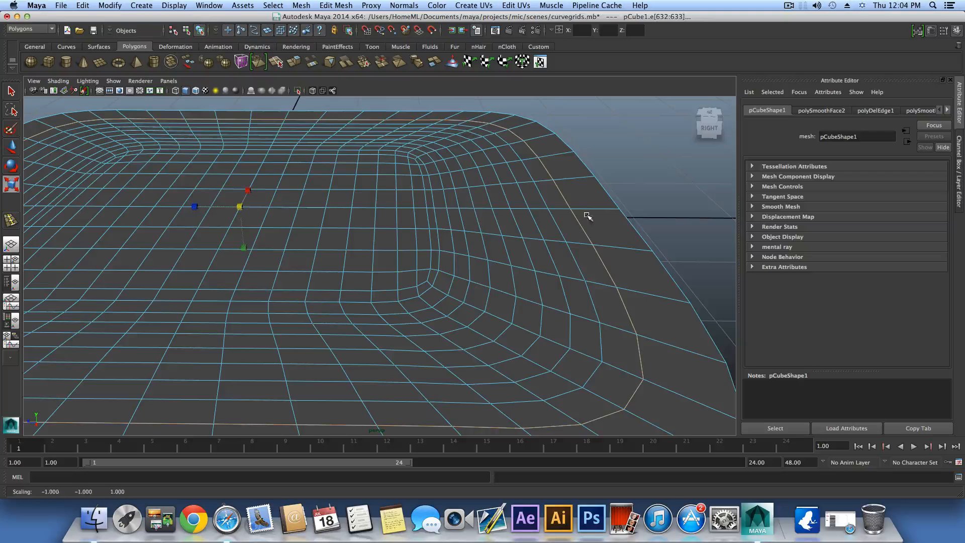
{"action": "double_click", "coordinate": [634, 223]}
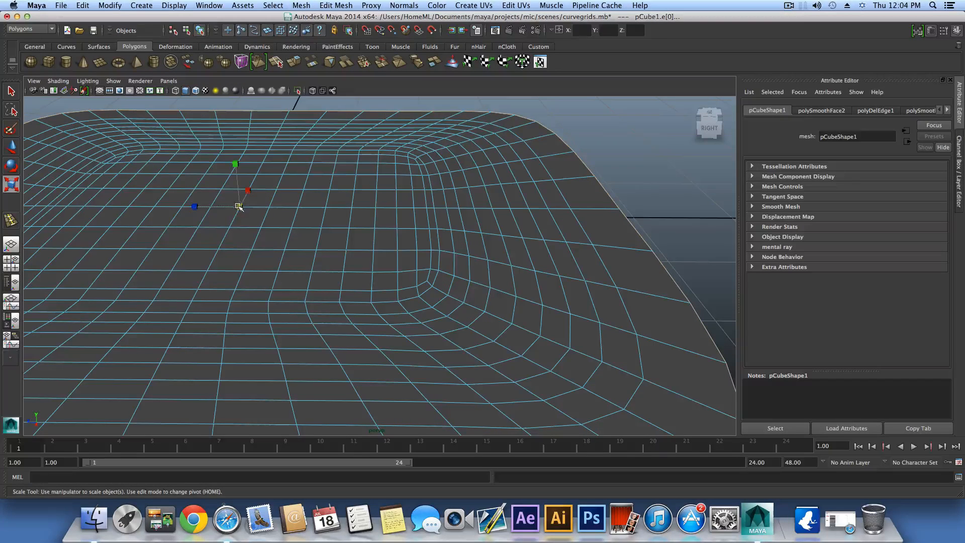
{"action": "left_click_drag", "start_coordinate": [239, 207], "coordinate": [203, 201]}
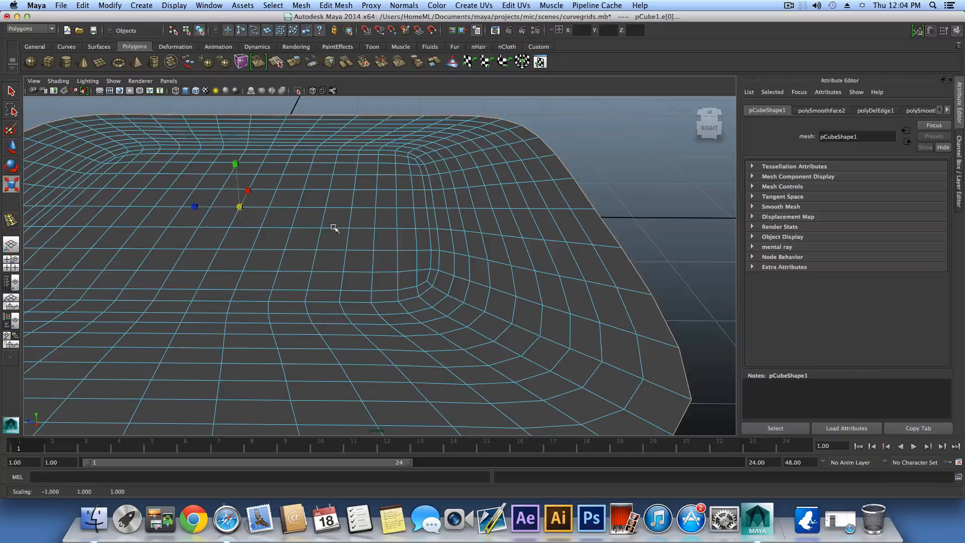
Examine the edge-loop spacing around the corners and across the whole recessed surface from several angles.
{"action": "left_click_drag", "start_coordinate": [334, 228], "coordinate": [491, 261], "text": "alt"}
{"action": "right_click_drag", "start_coordinate": [491, 261], "coordinate": [448, 267], "text": "alt"}
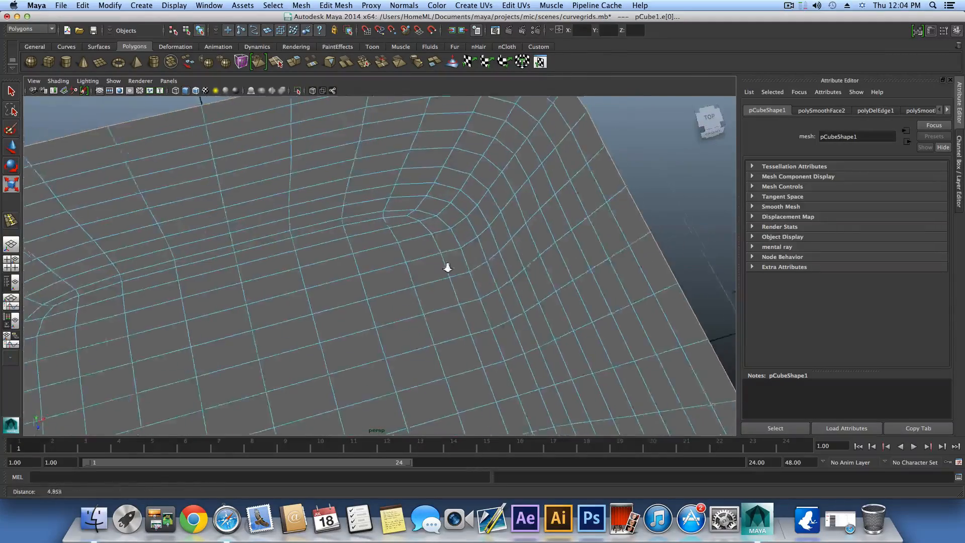
{"action": "left_click_drag", "start_coordinate": [448, 268], "coordinate": [418, 288], "text": "alt"}
{"action": "right_click_drag", "start_coordinate": [418, 288], "coordinate": [467, 312], "text": "alt"}
{"action": "left_click_drag", "start_coordinate": [467, 312], "coordinate": [477, 291], "text": "alt"}
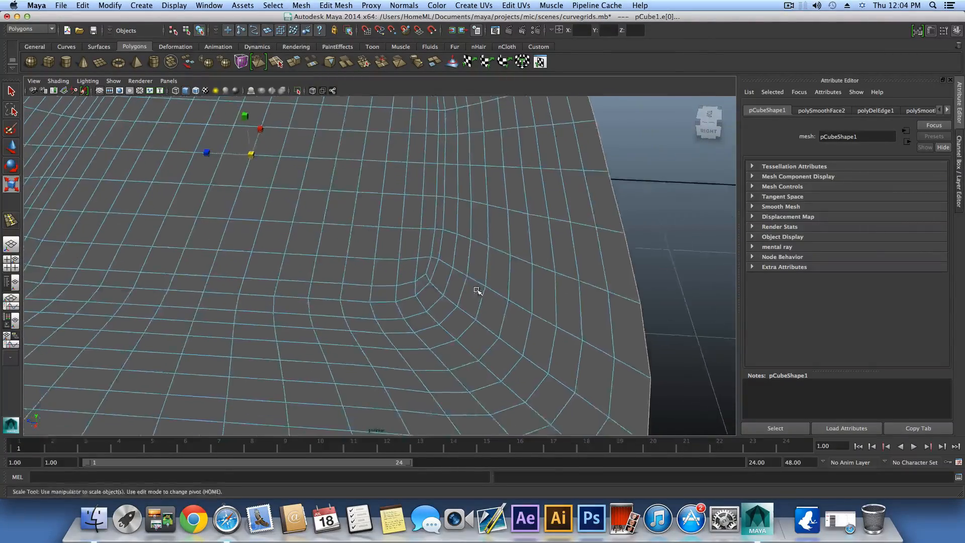
{"action": "right_click_drag", "start_coordinate": [477, 290], "coordinate": [409, 302], "text": "alt"}
{"action": "left_click_drag", "start_coordinate": [409, 301], "coordinate": [413, 304], "text": "alt"}
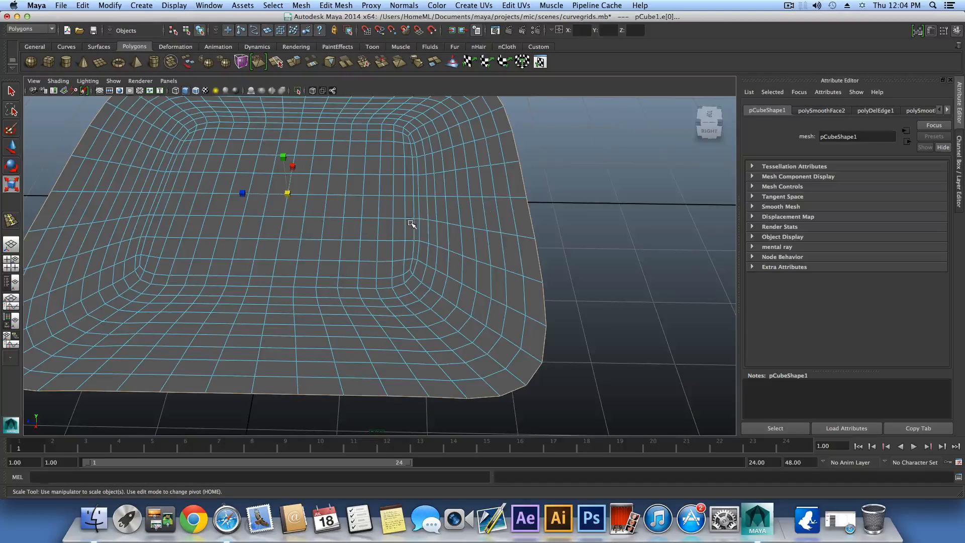
{"action": "right_click_drag", "start_coordinate": [409, 221], "coordinate": [334, 250], "text": "alt"}
{"action": "left_click_drag", "start_coordinate": [335, 250], "coordinate": [435, 311], "text": "alt"}
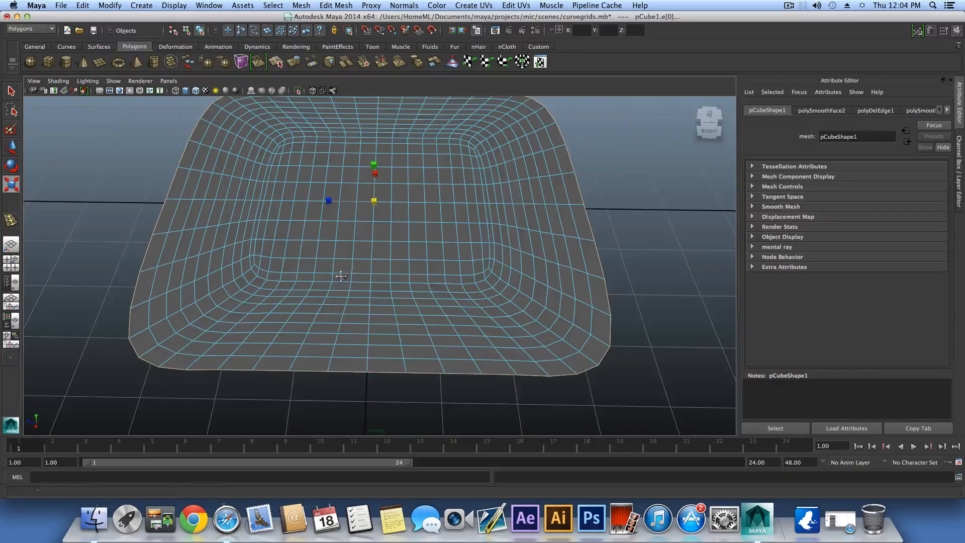
{"action": "right_click_drag", "start_coordinate": [336, 276], "coordinate": [428, 206], "text": "alt"}
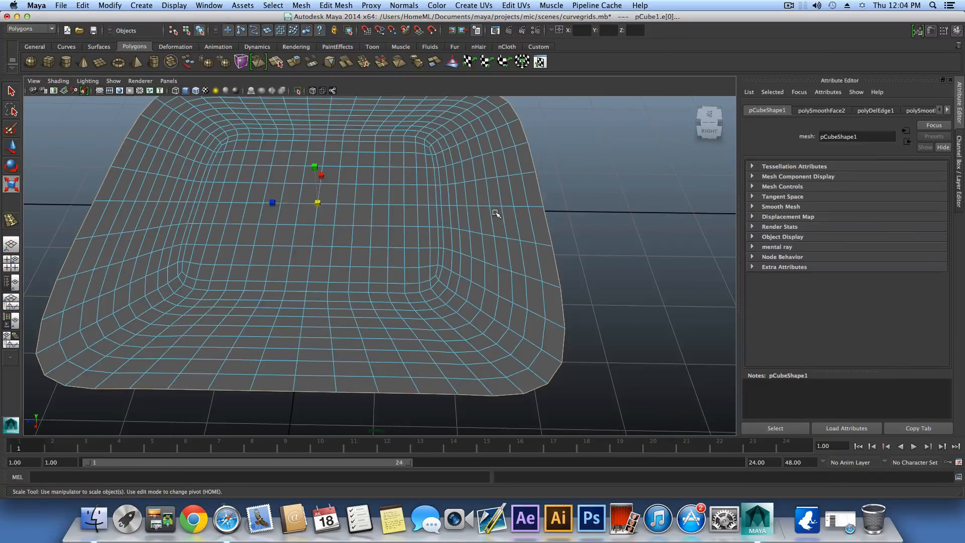
{"action": "mouse_move", "coordinate": [271, 209]}
{"action": "left_mouse_down", "text": "alt"}
{"action": "mouse_move", "coordinate": [247, 220]}
{"action": "mouse_move", "coordinate": [189, 208]}
{"action": "mouse_move", "coordinate": [279, 216]}
{"action": "left_mouse_up", "text": "alt"}
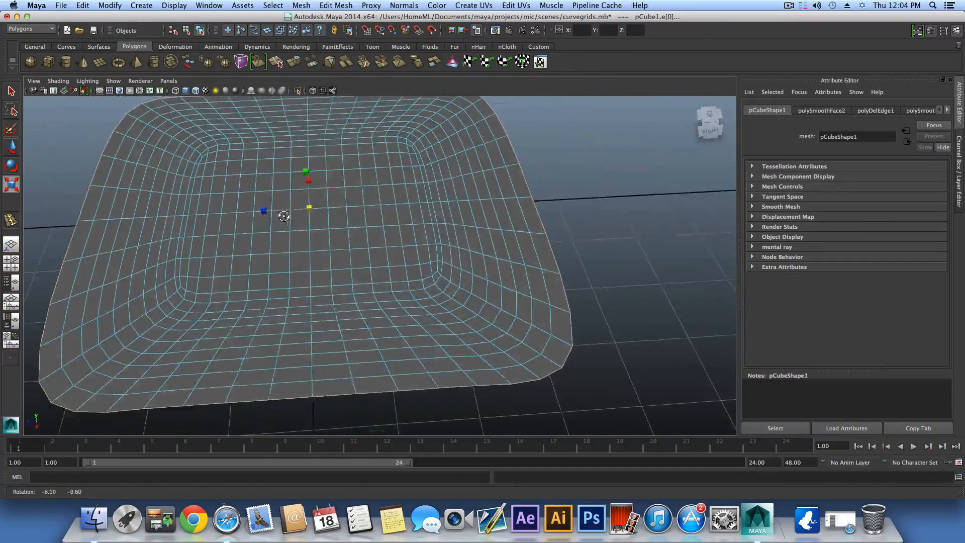
{"action": "right_click_drag", "start_coordinate": [280, 216], "coordinate": [379, 289], "text": "alt"}
{"action": "left_click_drag", "start_coordinate": [379, 289], "coordinate": [383, 287], "text": "alt"}
{"action": "middle_click_drag", "start_coordinate": [384, 287], "coordinate": [352, 255], "text": "alt"}
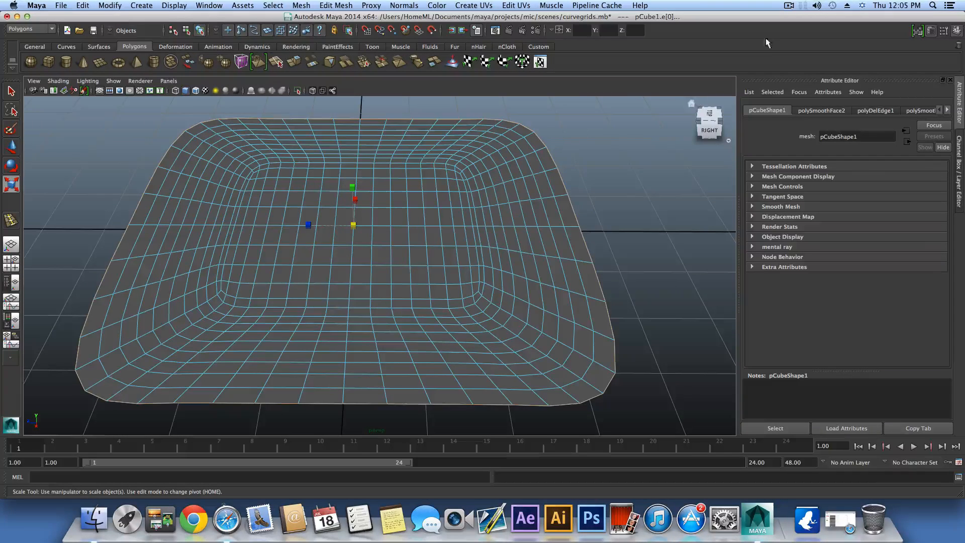
{"action": "left_click", "coordinate": [790, 5]}
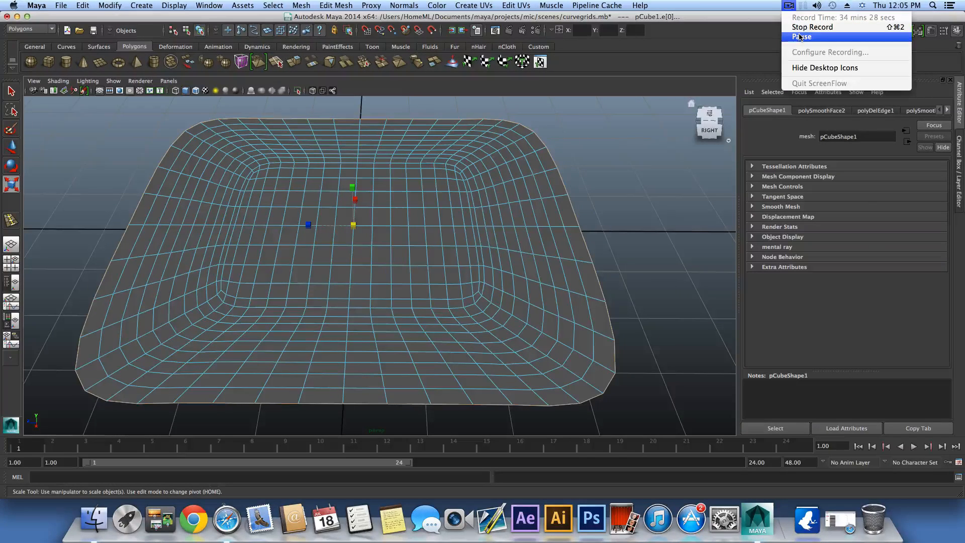
{"action": "left_click", "coordinate": [800, 37]}
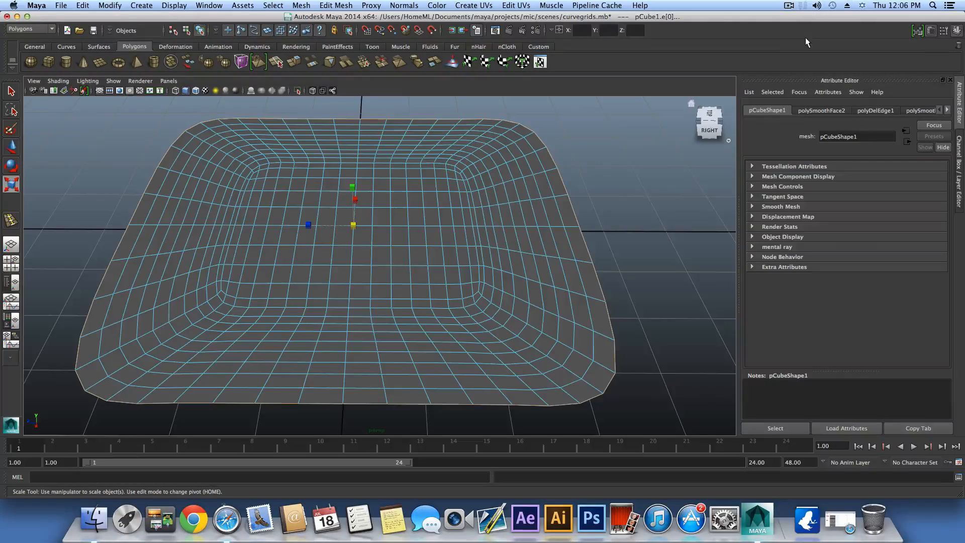
Switch the mesh to object selection and examine its overall loop distribution from far, near and low angles.
{"action": "right_click_drag", "start_coordinate": [495, 216], "coordinate": [430, 219], "text": "alt"}
{"action": "left_click_drag", "start_coordinate": [430, 218], "coordinate": [574, 209], "text": "alt"}
{"action": "right_click_drag", "start_coordinate": [573, 209], "coordinate": [492, 217], "text": "alt"}
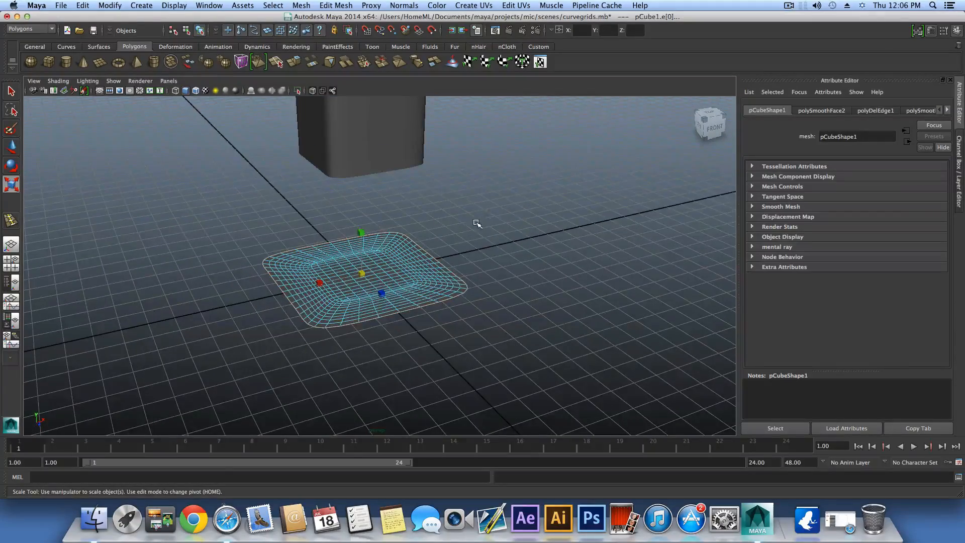
{"action": "left_click_drag", "start_coordinate": [477, 223], "coordinate": [429, 222], "text": "alt"}
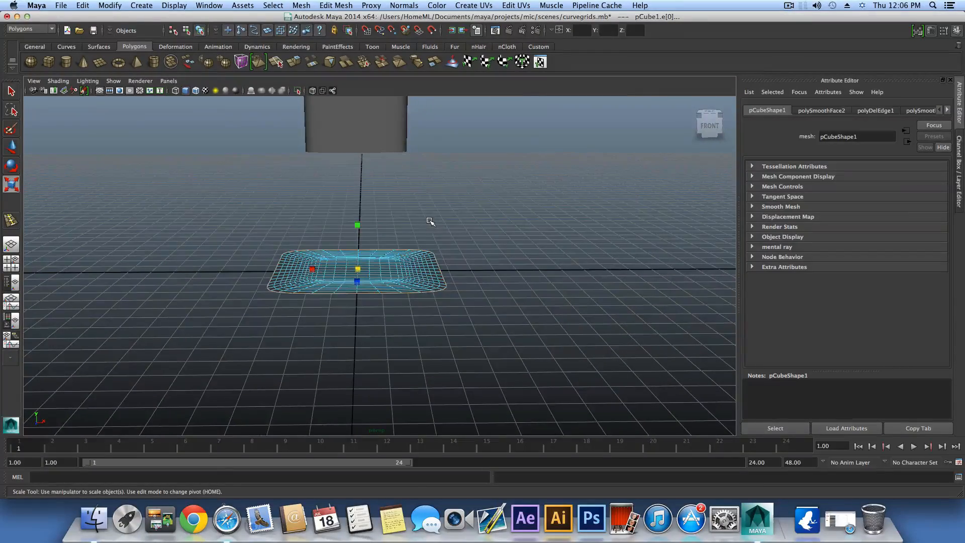
{"action": "key", "text": "F8"}
{"action": "right_click_drag", "start_coordinate": [397, 283], "coordinate": [698, 352], "text": "alt"}
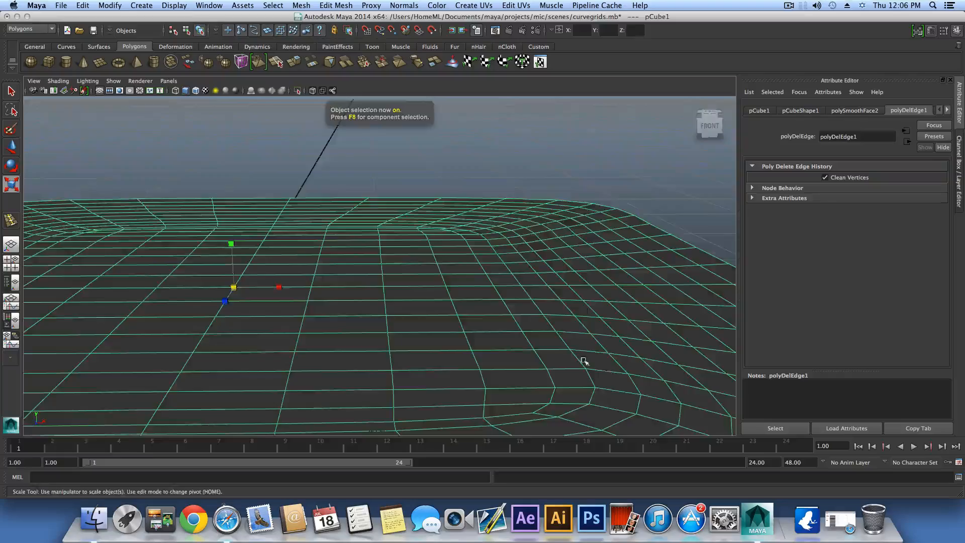
{"action": "left_click_drag", "start_coordinate": [584, 362], "coordinate": [211, 354], "text": "alt"}
{"action": "right_click_drag", "start_coordinate": [415, 308], "coordinate": [348, 304], "text": "alt"}
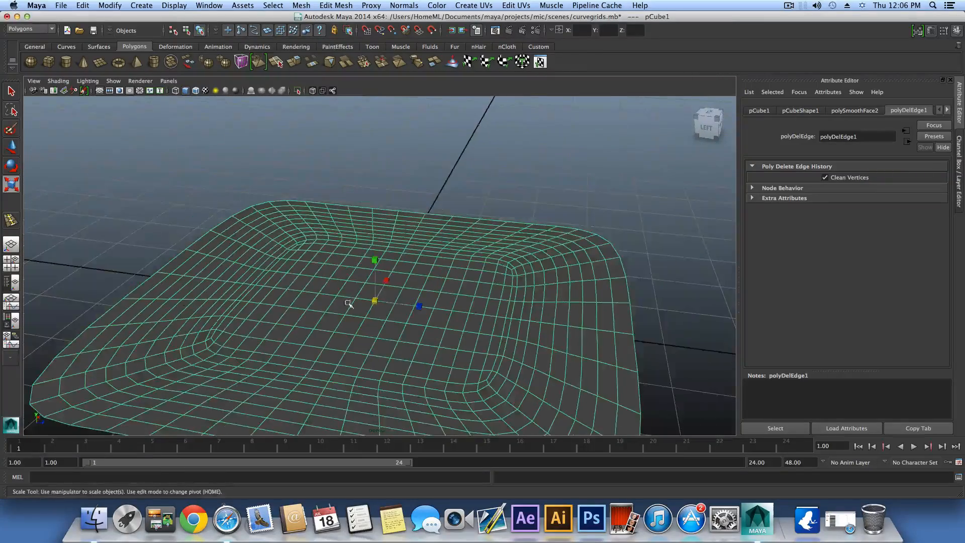
Return to edge selection and scale the four edge loops just outside the inner rim slightly outward one by one.
{"action": "left_click_drag", "start_coordinate": [533, 315], "coordinate": [545, 318], "text": "alt"}
{"action": "middle_click_drag", "start_coordinate": [545, 319], "coordinate": [517, 293], "text": "alt"}
{"action": "right_click_drag", "start_coordinate": [517, 293], "coordinate": [636, 317], "text": "alt"}
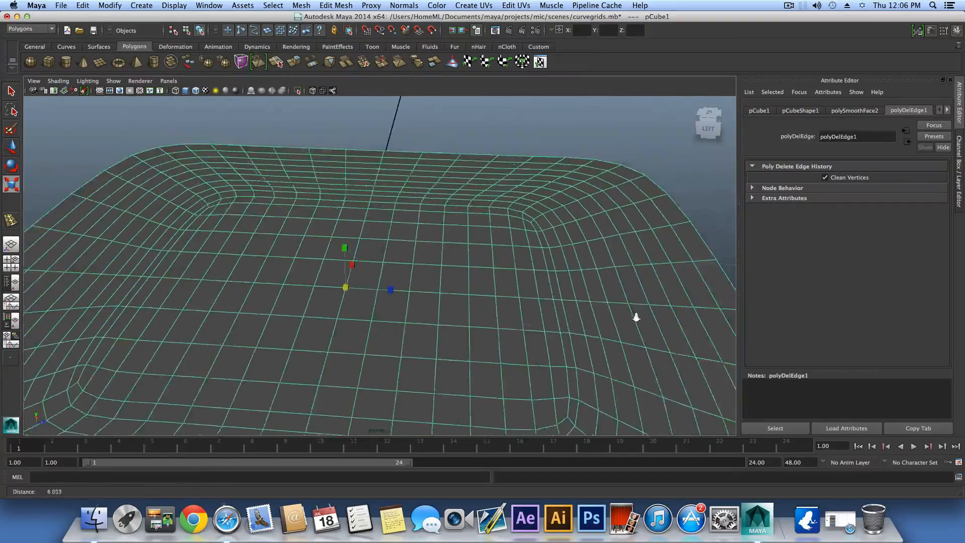
{"action": "middle_click_drag", "start_coordinate": [603, 290], "coordinate": [551, 255], "text": "alt"}
{"action": "right_click_drag", "start_coordinate": [505, 280], "coordinate": [503, 257]}
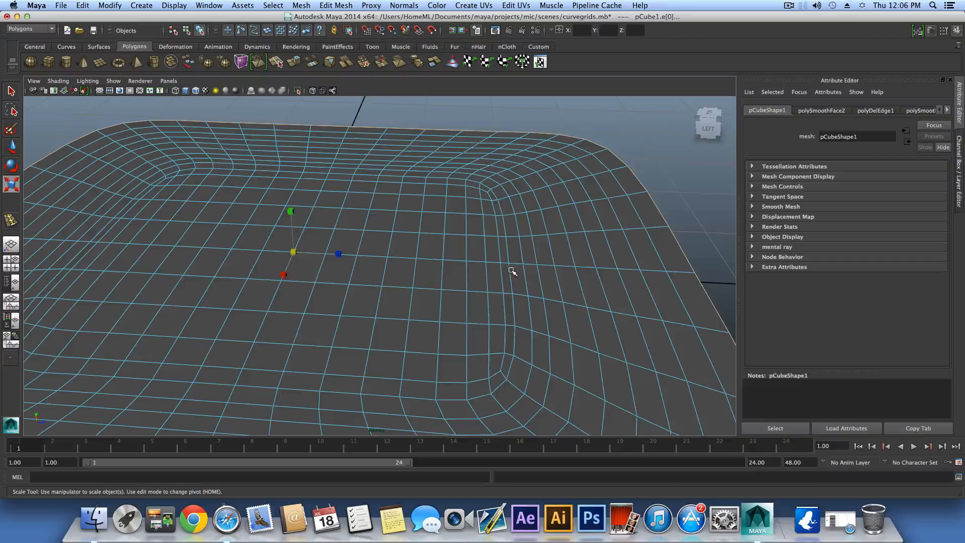
{"action": "double_click", "coordinate": [506, 273]}
{"action": "left_click_drag", "start_coordinate": [295, 251], "coordinate": [304, 257]}
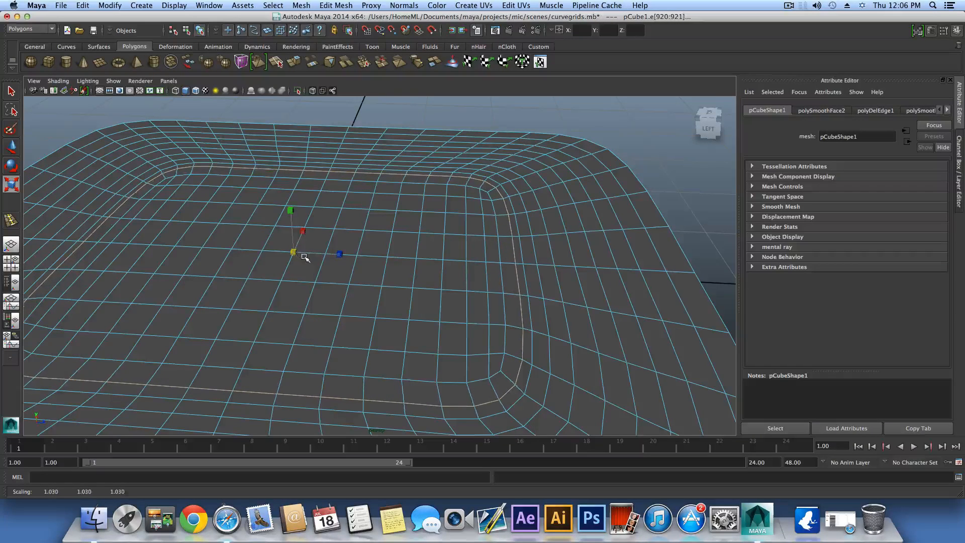
{"action": "double_click", "coordinate": [524, 277]}
{"action": "left_click_drag", "start_coordinate": [295, 251], "coordinate": [312, 256]}
{"action": "double_click", "coordinate": [541, 282]}
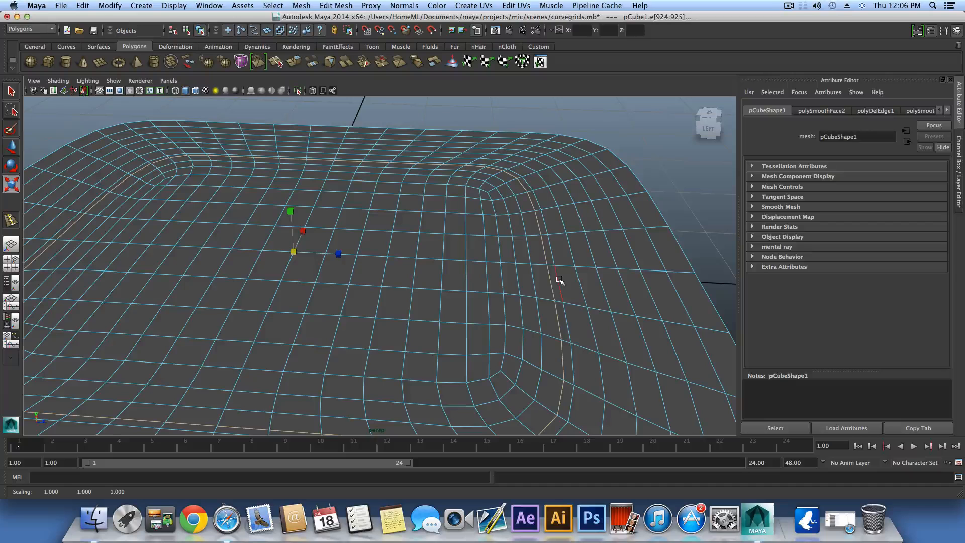
{"action": "left_click_drag", "start_coordinate": [294, 251], "coordinate": [295, 250]}
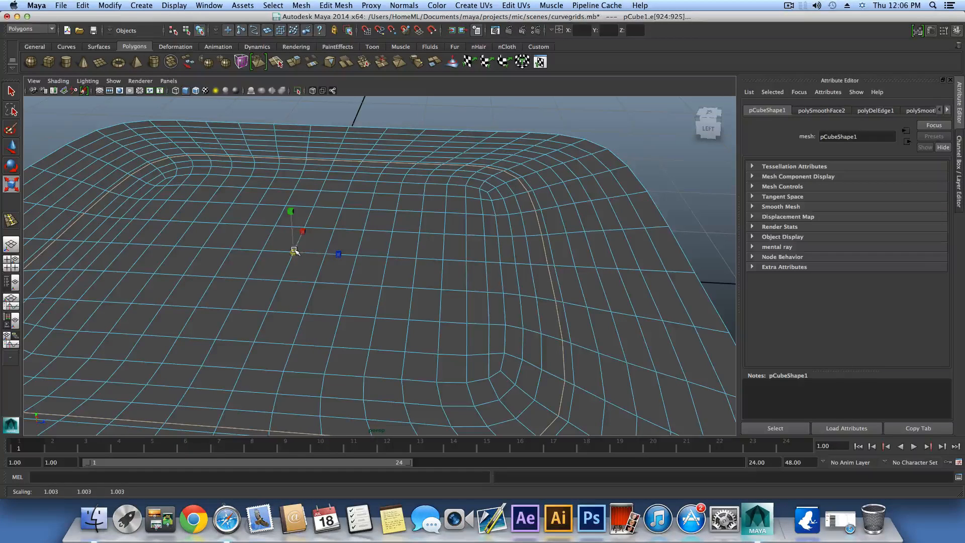
{"action": "double_click", "coordinate": [559, 281]}
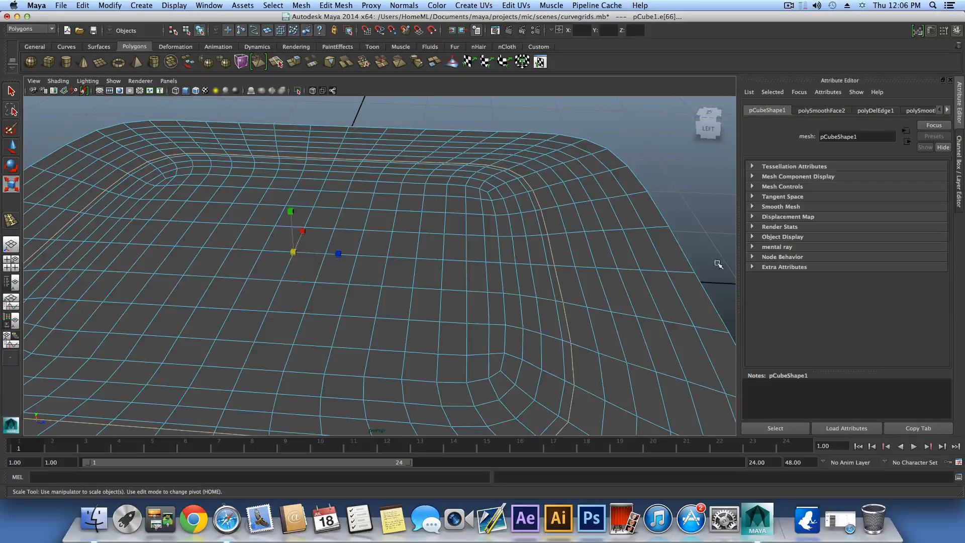
Scale the outer edge loops and border together slightly outward, and scale the neighbouring inner loop outward to even the gap.
{"action": "double_click", "coordinate": [696, 274]}
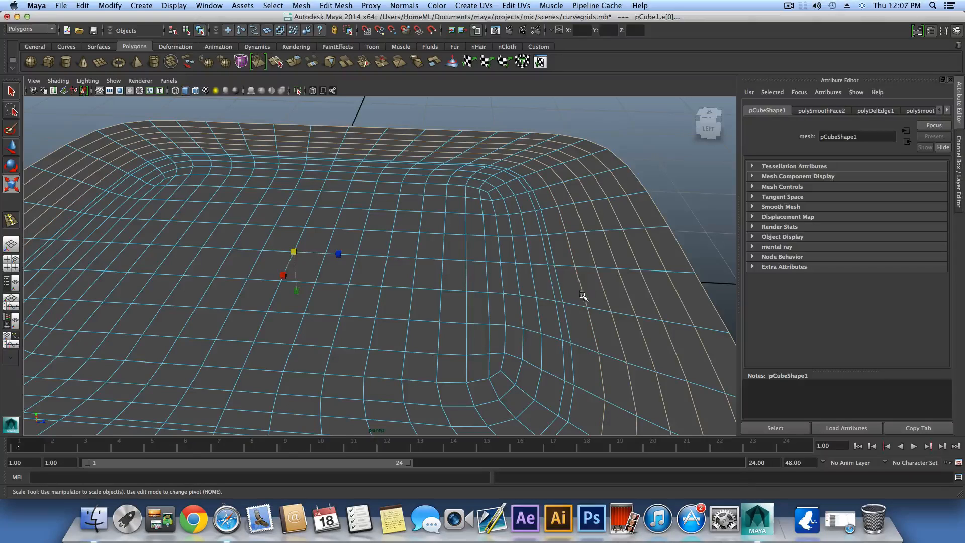
{"action": "left_click_drag", "start_coordinate": [290, 255], "coordinate": [602, 270]}
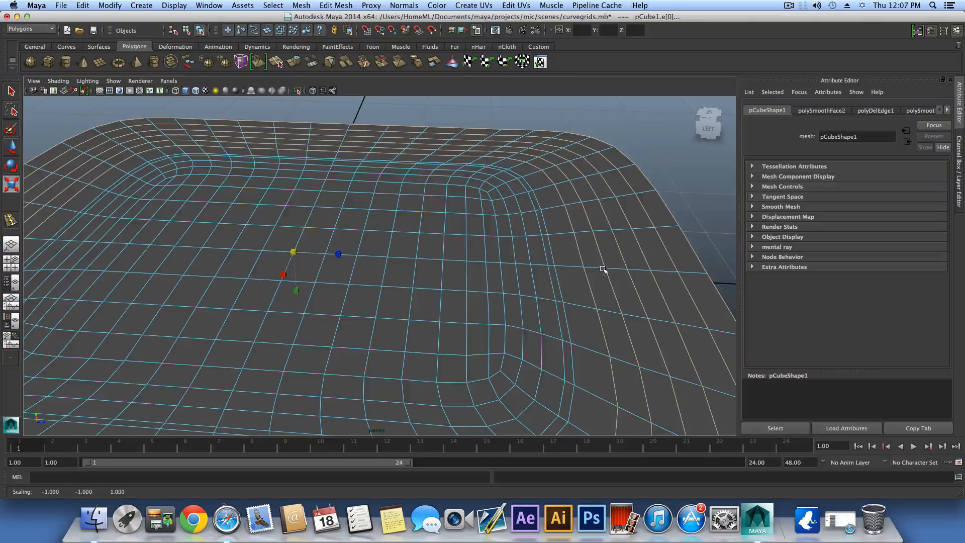
{"action": "double_click", "coordinate": [556, 284]}
{"action": "left_click_drag", "start_coordinate": [295, 256], "coordinate": [493, 259]}
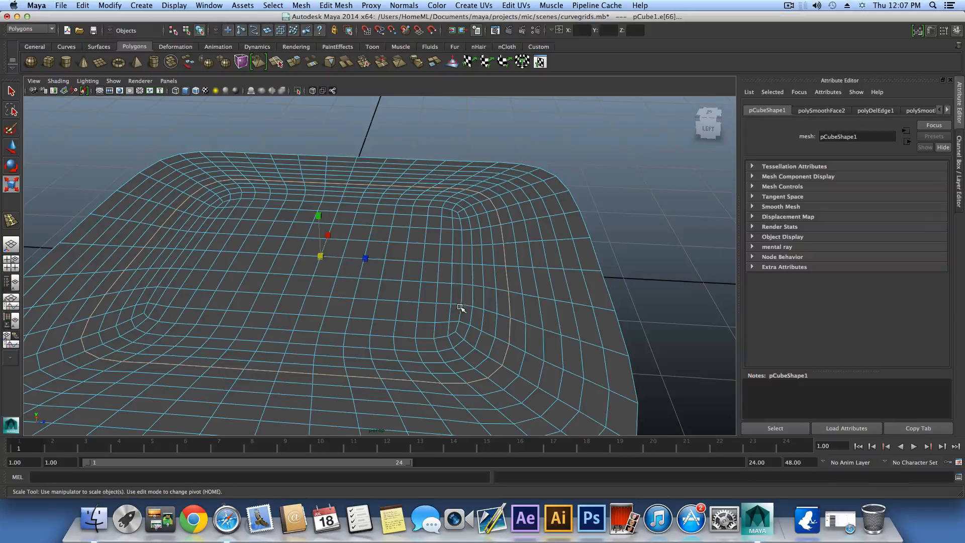
Switch to object selection with unsmoothed display and examine the recessed mesh's evened loop spacing.
{"action": "key", "text": "F8"}
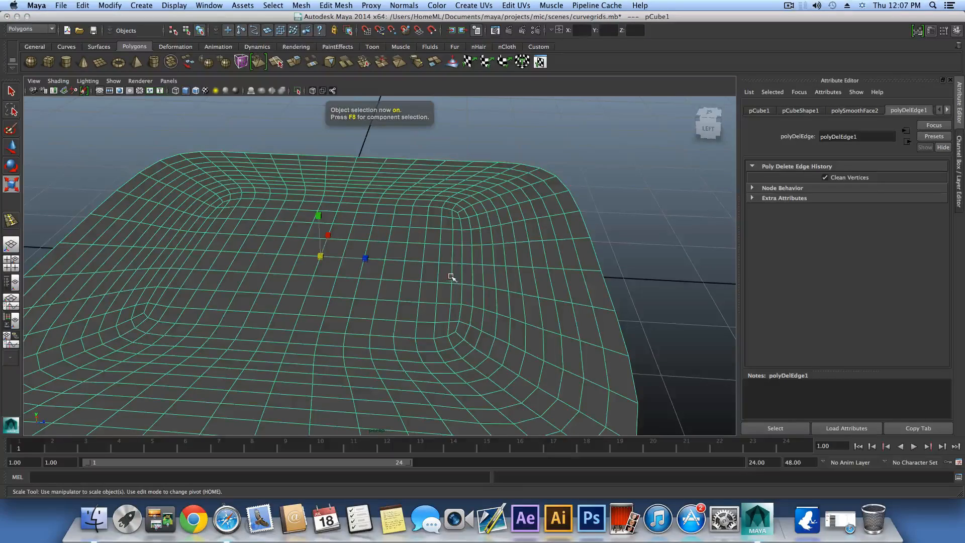
{"action": "left_click_drag", "start_coordinate": [451, 277], "coordinate": [457, 276], "text": "alt"}
{"action": "right_click_drag", "start_coordinate": [442, 266], "coordinate": [361, 239], "text": "alt"}
{"action": "key", "text": "1"}
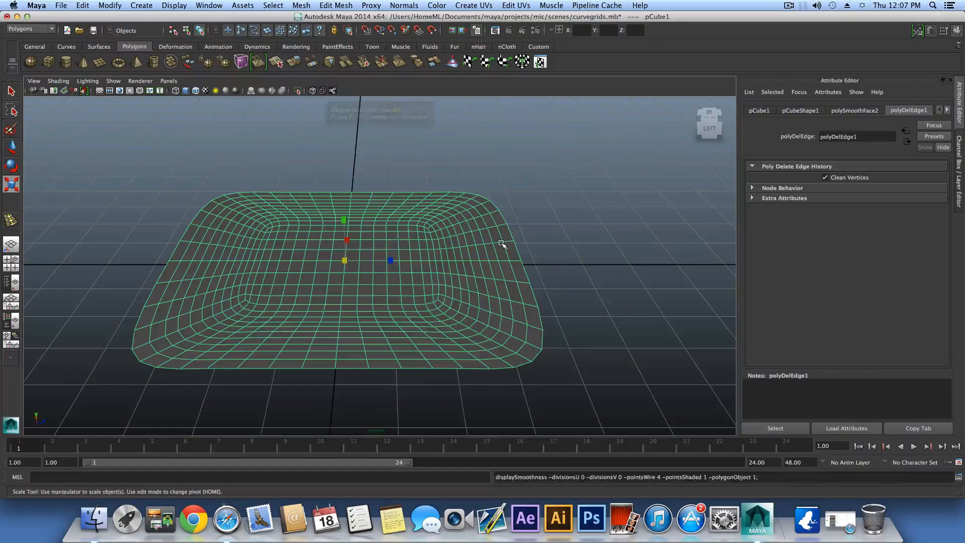
{"action": "right_click_drag", "start_coordinate": [478, 291], "coordinate": [480, 329], "text": "alt"}
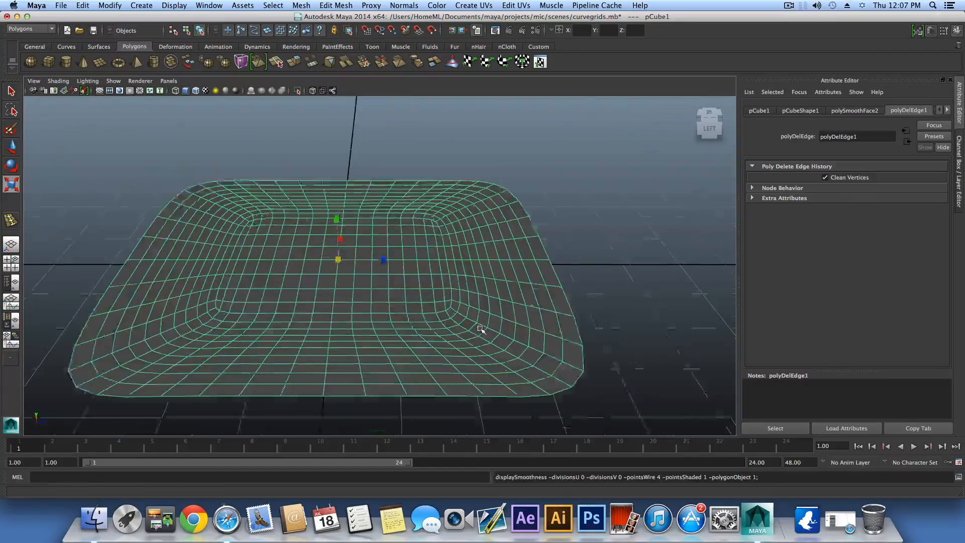
{"action": "scroll", "coordinate": [479, 329], "scroll_direction": "up", "scroll_amount": 4}
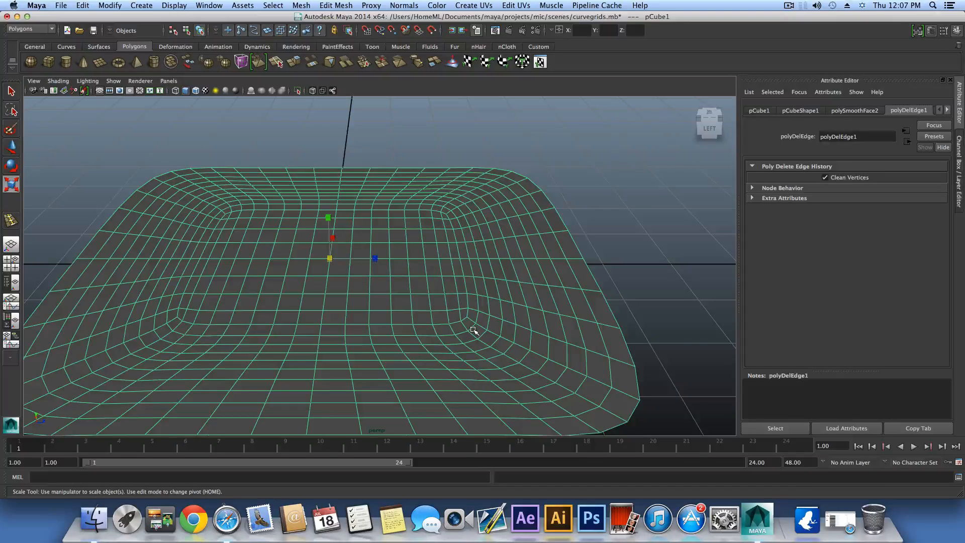
{"action": "right_click_drag", "start_coordinate": [491, 319], "coordinate": [420, 285], "text": "alt"}
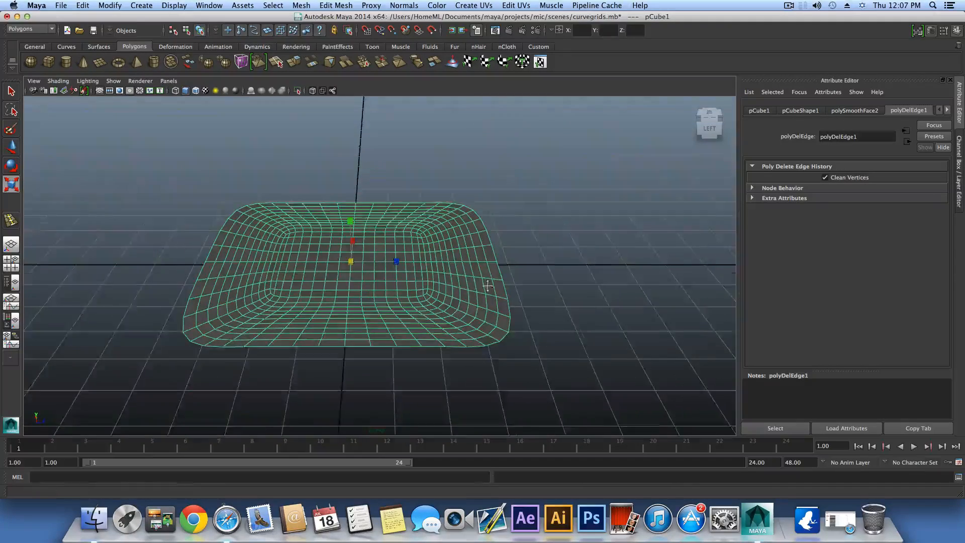
{"action": "middle_click_drag", "start_coordinate": [488, 285], "coordinate": [531, 304], "text": "alt"}
{"action": "right_click_drag", "start_coordinate": [531, 304], "coordinate": [422, 281], "text": "alt"}
{"action": "left_click_drag", "start_coordinate": [491, 284], "coordinate": [481, 246], "text": "alt"}
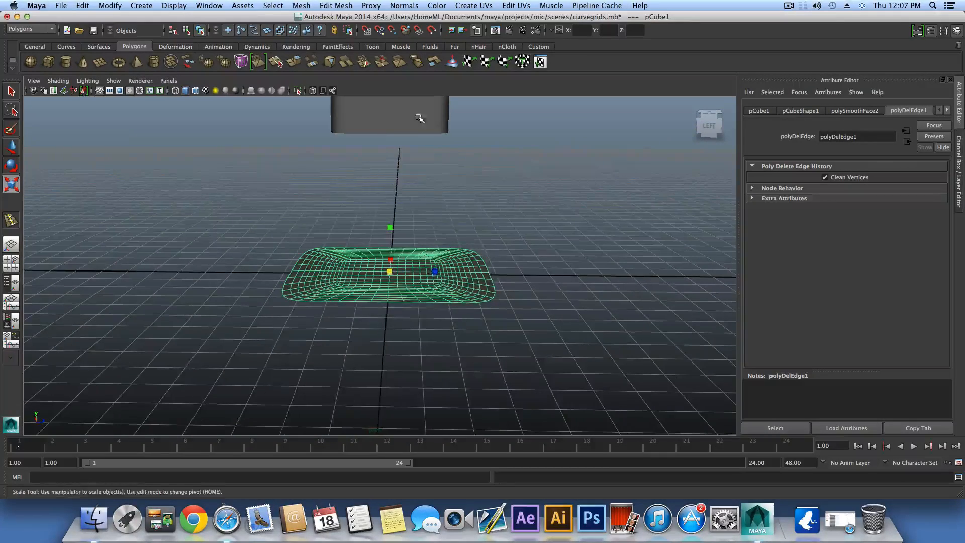
Select the tall rounded shell, display it unsmoothed, and move it down to just above the recessed base mesh.
{"action": "left_click", "coordinate": [418, 118]}
{"action": "left_click_drag", "start_coordinate": [416, 111], "coordinate": [409, 302], "text": "alt"}
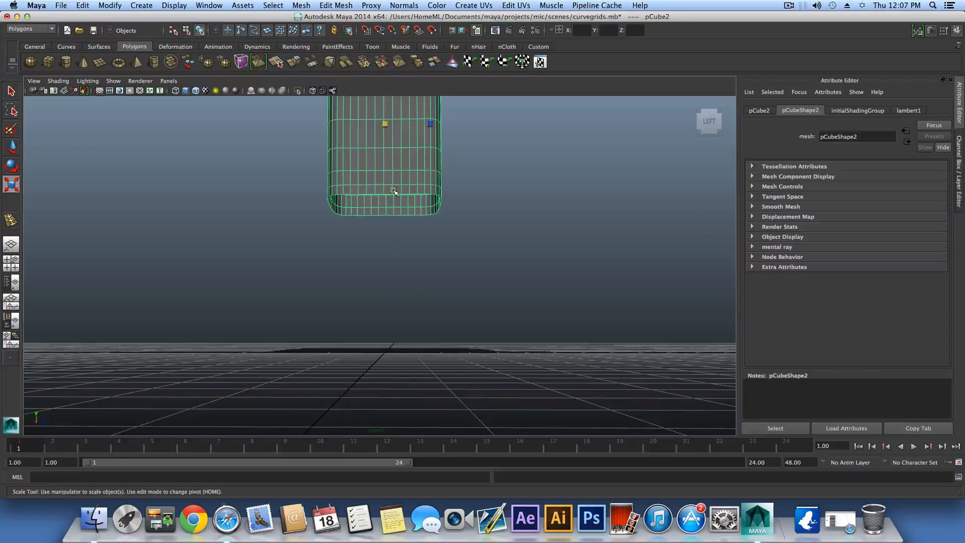
{"action": "key", "text": "1"}
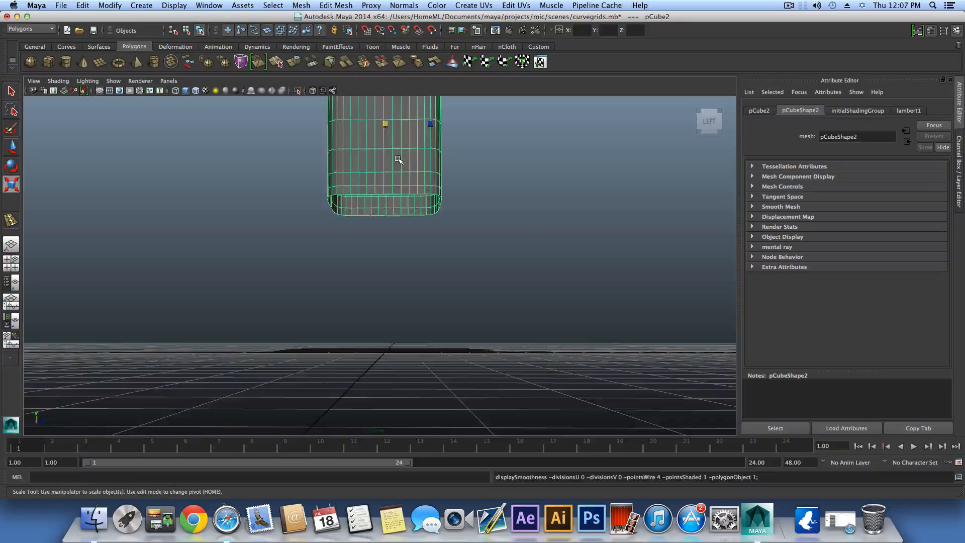
{"action": "left_click_drag", "start_coordinate": [399, 159], "coordinate": [399, 195], "text": "alt"}
{"action": "left_click_drag", "start_coordinate": [406, 147], "coordinate": [389, 173], "text": "alt"}
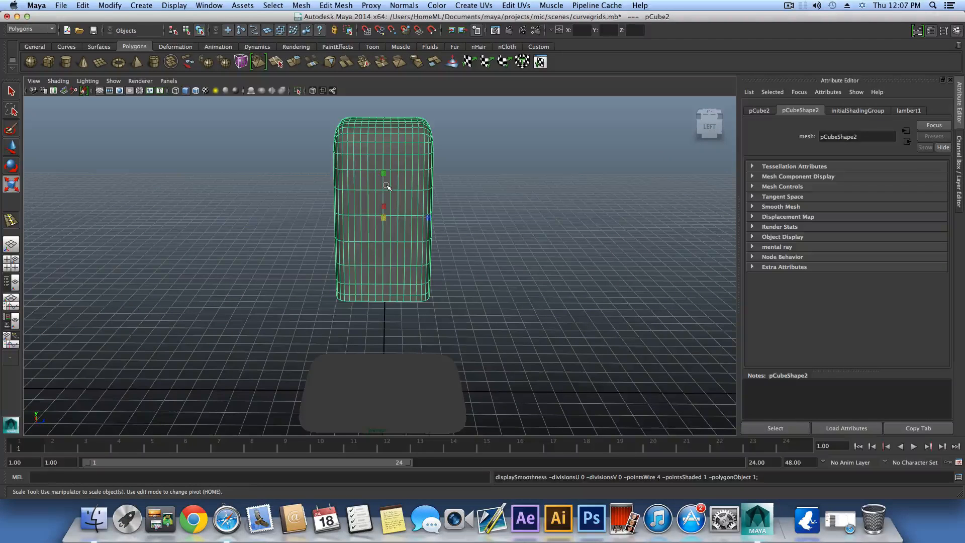
{"action": "key", "text": "w"}
{"action": "left_click_drag", "start_coordinate": [383, 183], "coordinate": [394, 290]}
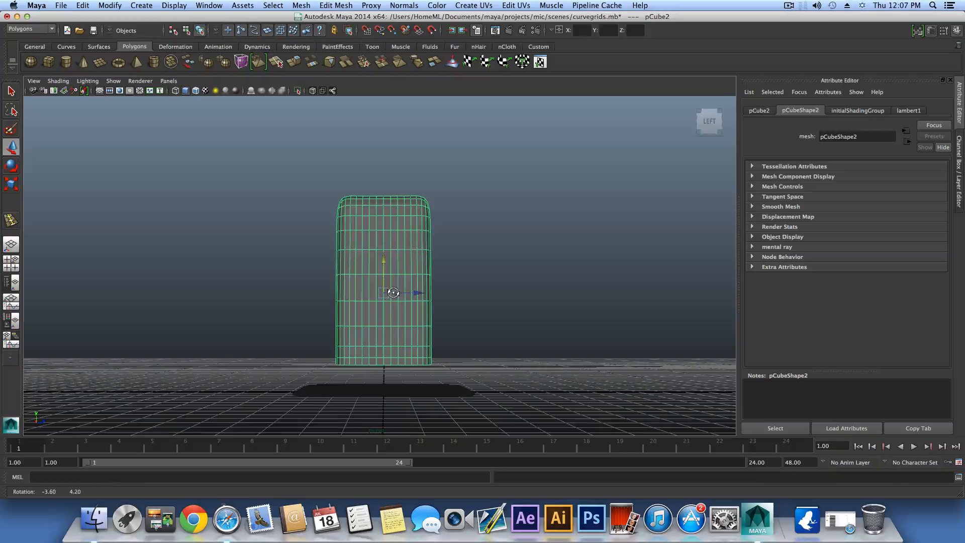
{"action": "middle_click_drag", "start_coordinate": [389, 290], "coordinate": [387, 248], "text": "alt"}
{"action": "right_click_drag", "start_coordinate": [386, 247], "coordinate": [457, 306], "text": "alt"}
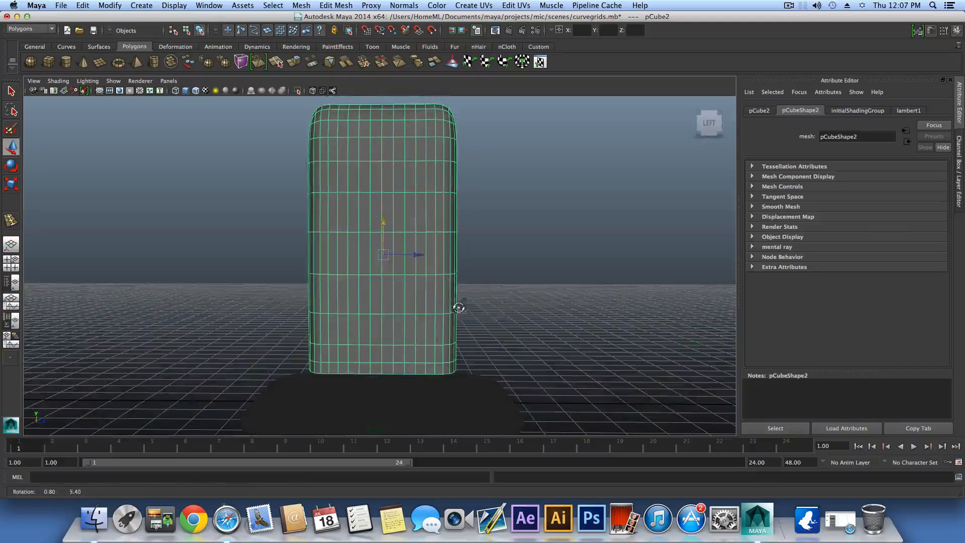
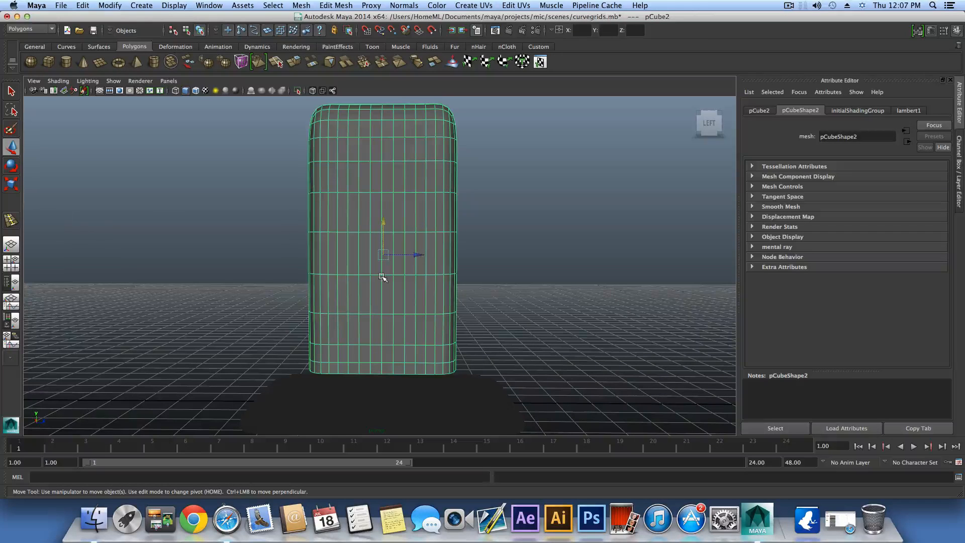
Move the tall shell's pivot down and snap it to the middle vertex on one side of its bottom edge.
{"action": "key", "text": "Home"}
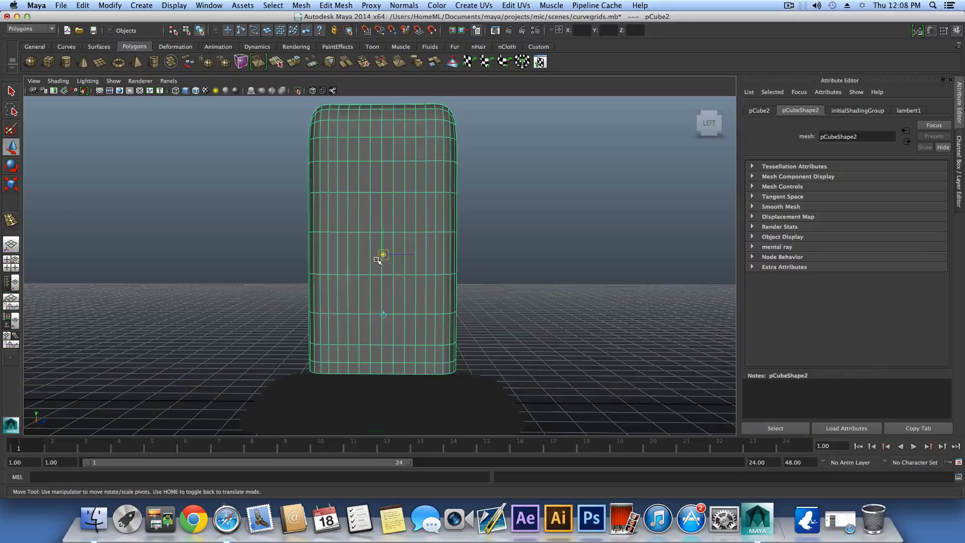
{"action": "left_click_drag", "start_coordinate": [378, 259], "coordinate": [326, 367], "text": "alt"}
{"action": "left_click", "coordinate": [365, 32]}
{"action": "middle_click_drag", "start_coordinate": [326, 366], "coordinate": [409, 319], "text": "alt"}
{"action": "right_click_drag", "start_coordinate": [409, 320], "coordinate": [561, 319], "text": "alt"}
{"action": "left_click_drag", "start_coordinate": [561, 319], "coordinate": [465, 347], "text": "alt"}
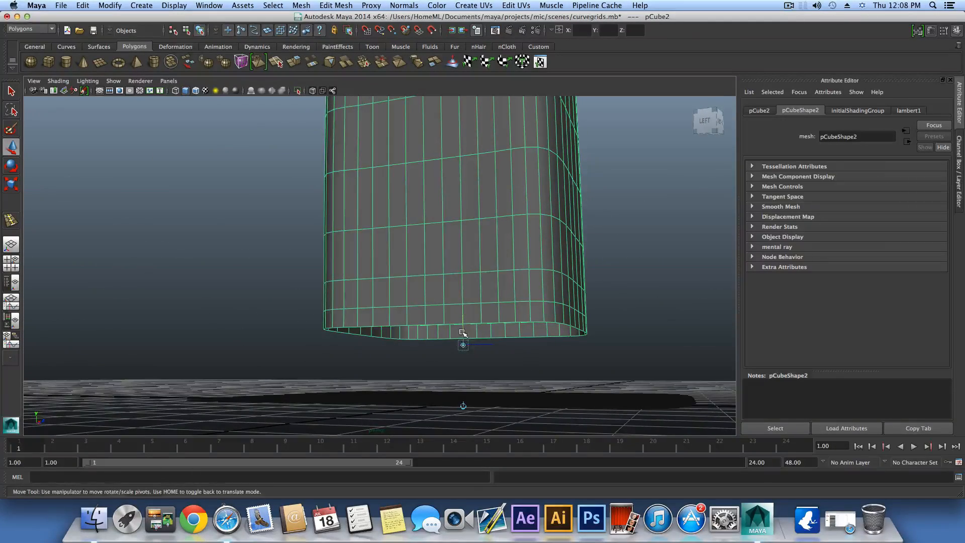
{"action": "key", "text": "v"}
{"action": "left_click_drag", "start_coordinate": [463, 345], "coordinate": [415, 342]}
{"action": "right_click_drag", "start_coordinate": [415, 342], "coordinate": [434, 364], "text": "alt"}
{"action": "left_click_drag", "start_coordinate": [400, 355], "coordinate": [494, 350], "text": "alt"}
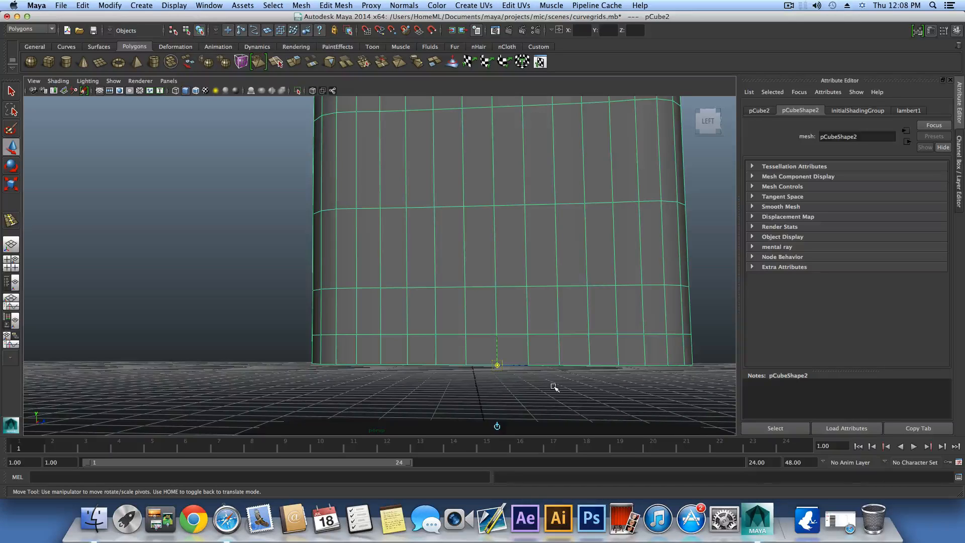
{"action": "key", "text": "Home"}
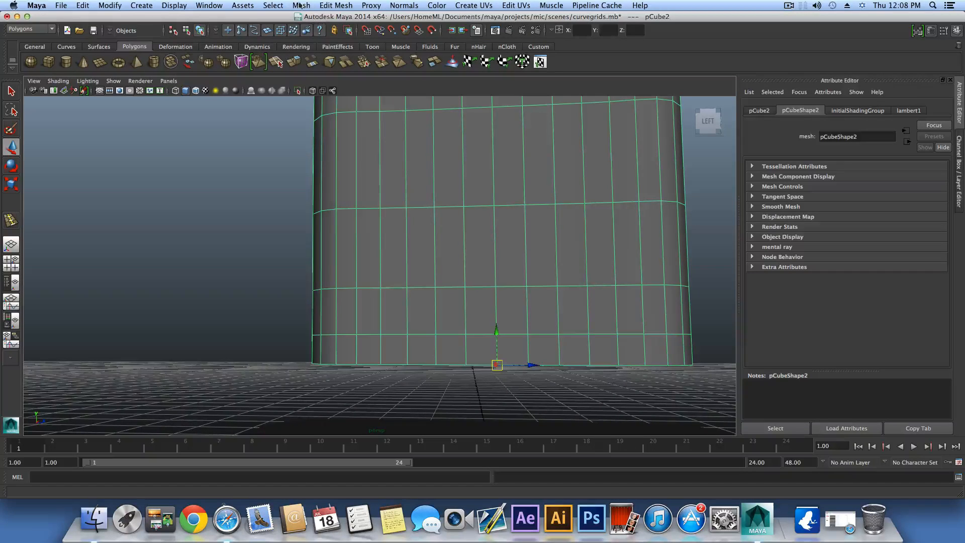
Try to centre the tall shell's pivot with Center Pivot.
{"action": "left_click", "coordinate": [109, 6]}
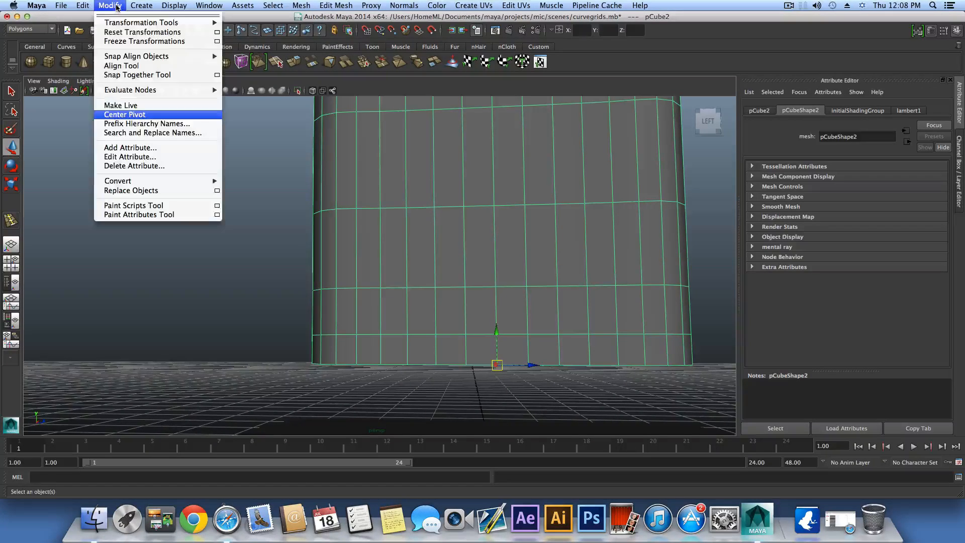
{"action": "left_click", "coordinate": [151, 115]}
{"action": "left_click_drag", "start_coordinate": [555, 390], "coordinate": [516, 397], "text": "alt"}
Move the tall shell's pivot with grid snapping from its side edge to the centre of its open bottom.
{"action": "key", "text": "Home"}
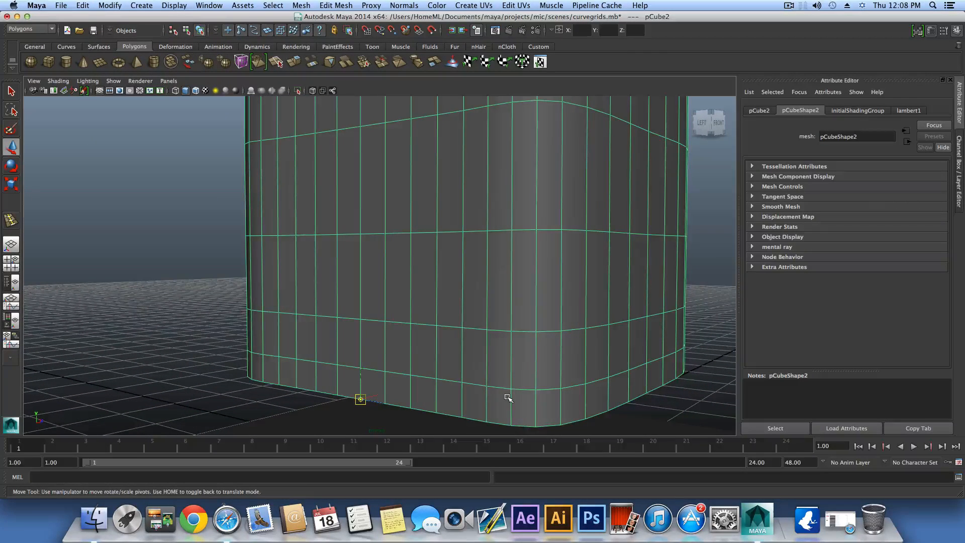
{"action": "left_click_drag", "start_coordinate": [422, 404], "coordinate": [430, 386], "text": "alt"}
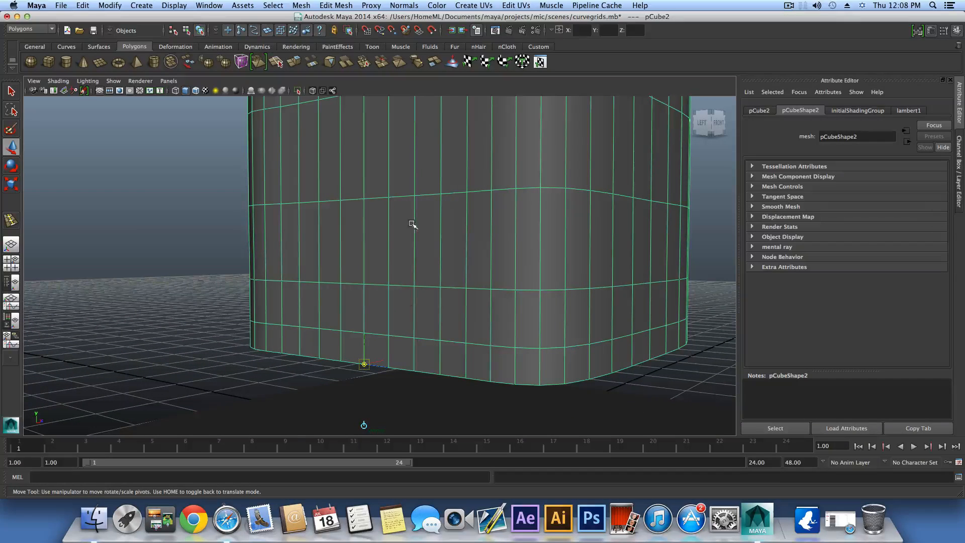
{"action": "left_click", "coordinate": [366, 31]}
{"action": "left_click_drag", "start_coordinate": [375, 360], "coordinate": [614, 345]}
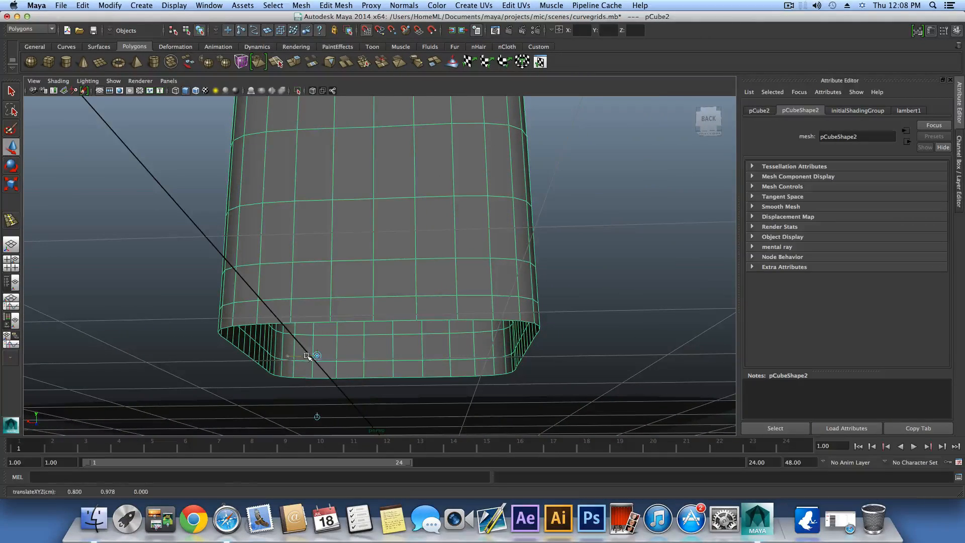
{"action": "middle_click_drag", "start_coordinate": [352, 355], "coordinate": [393, 350]}
{"action": "left_click_drag", "start_coordinate": [398, 366], "coordinate": [511, 390], "text": "alt"}
{"action": "middle_click_drag", "start_coordinate": [511, 390], "coordinate": [433, 364], "text": "alt"}
{"action": "left_click_drag", "start_coordinate": [432, 364], "coordinate": [337, 364], "text": "alt"}
{"action": "right_click_drag", "start_coordinate": [486, 276], "coordinate": [333, 308], "text": "alt"}
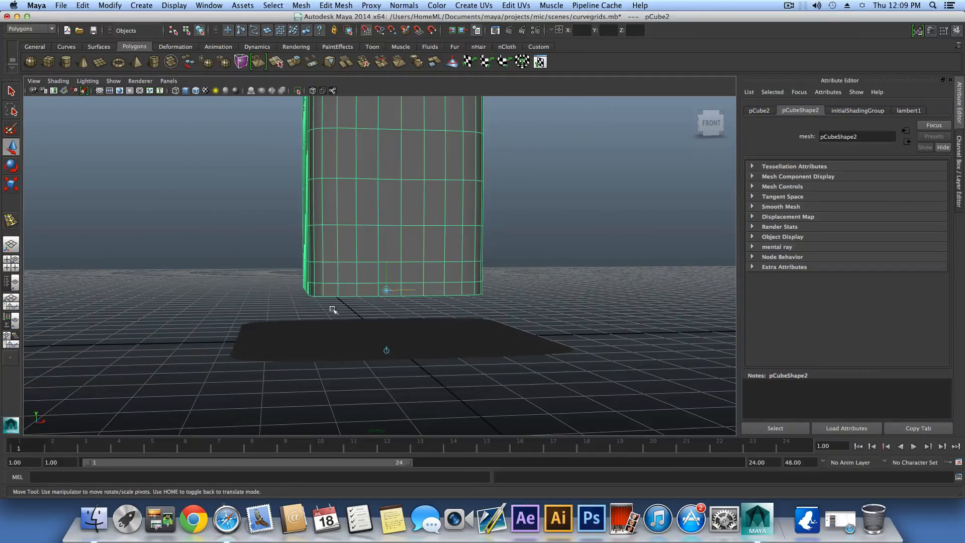
Align the tall shell's pivot with the grid origin in the top view and finish pivot editing.
{"action": "left_click", "coordinate": [18, 260]}
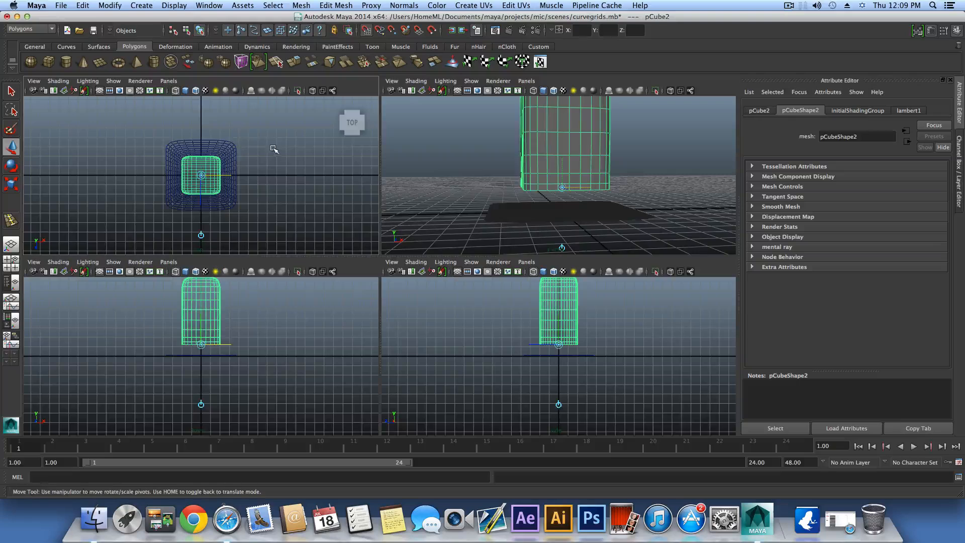
{"action": "key", "text": "space"}
{"action": "right_click_drag", "start_coordinate": [293, 196], "coordinate": [417, 277], "text": "alt"}
{"action": "scroll", "coordinate": [386, 258], "scroll_direction": "down", "scroll_amount": 5}
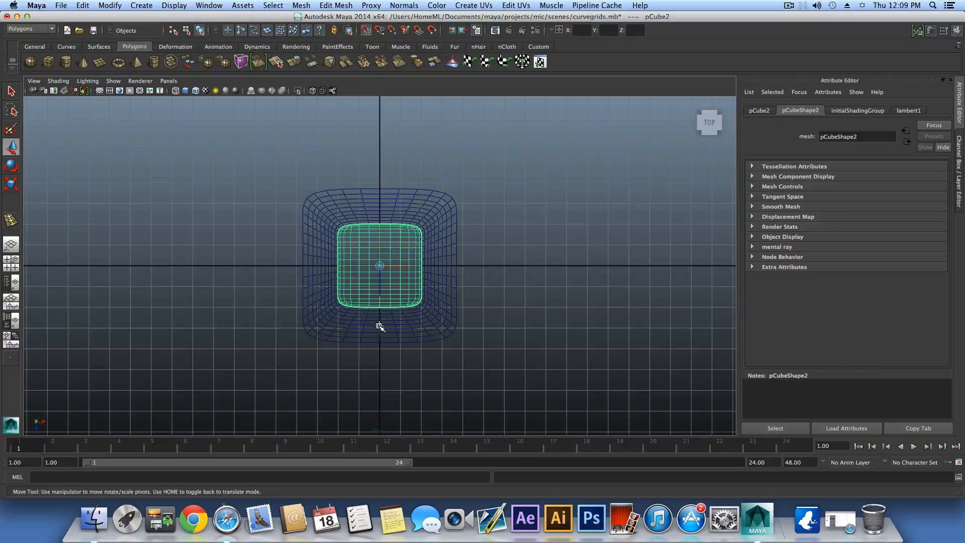
{"action": "scroll", "coordinate": [382, 266], "scroll_direction": "up", "scroll_amount": 3}
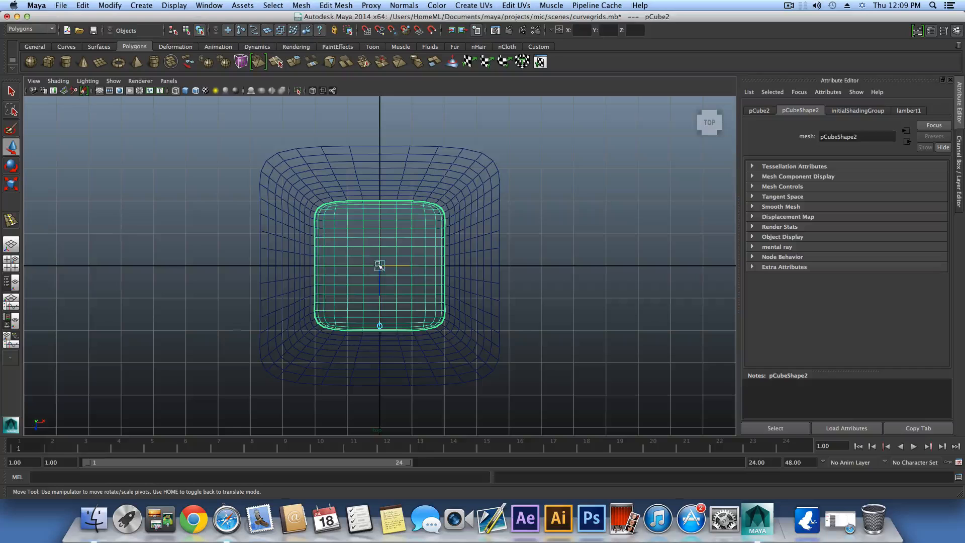
{"action": "key", "text": "x"}
{"action": "scroll", "coordinate": [384, 295], "scroll_direction": "up", "scroll_amount": 5}
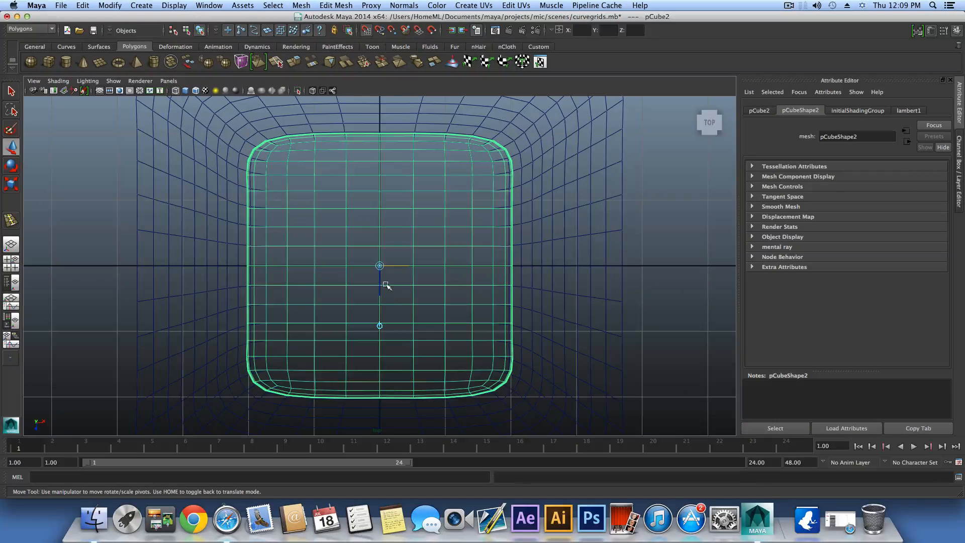
{"action": "scroll", "coordinate": [386, 285], "scroll_direction": "down", "scroll_amount": 5}
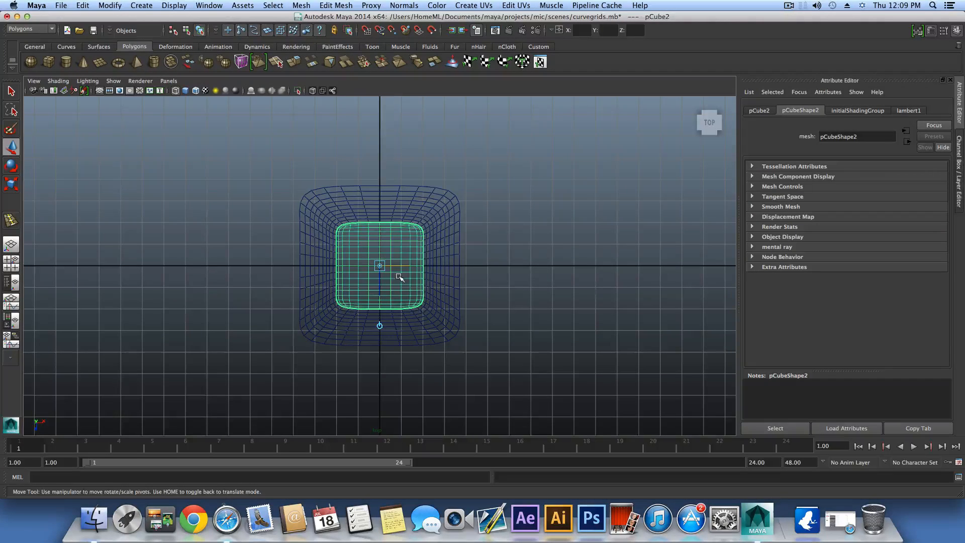
{"action": "key", "text": "space"}
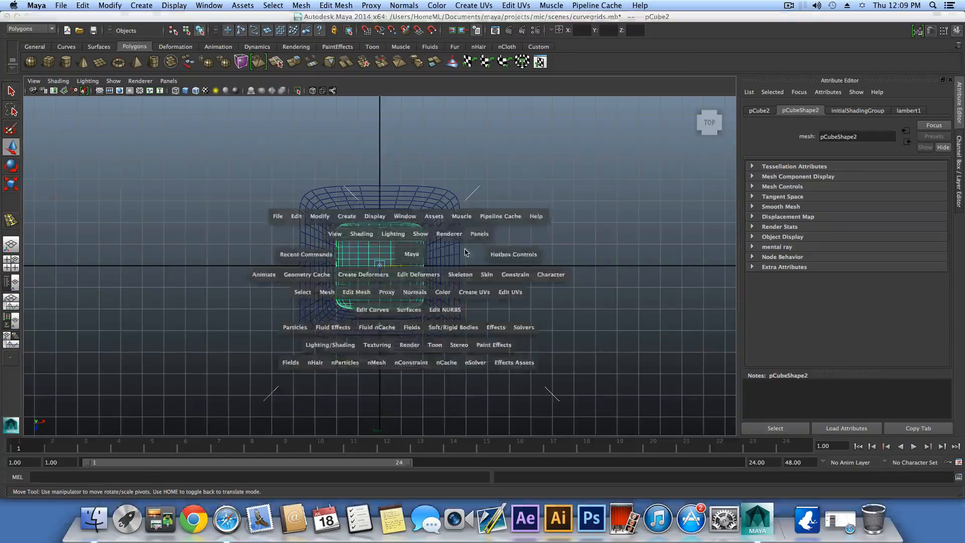
{"action": "key", "text": "space"}
{"action": "left_click_drag", "start_coordinate": [547, 209], "coordinate": [390, 298], "text": "alt"}
{"action": "key", "text": "Home"}
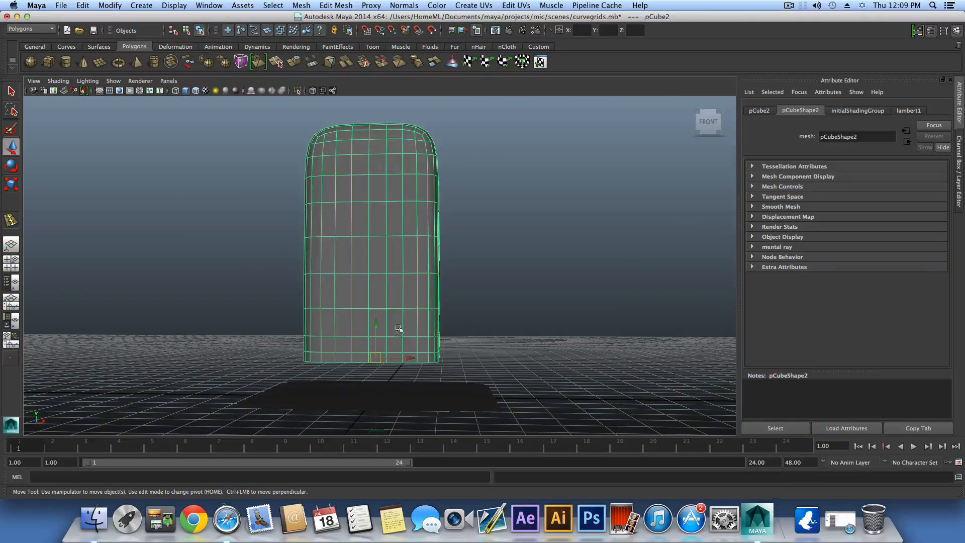
Lower the tall shell vertically with grid snapping until its bottom edge sits on the grid plane.
{"action": "left_click_drag", "start_coordinate": [385, 350], "coordinate": [388, 285], "text": "alt"}
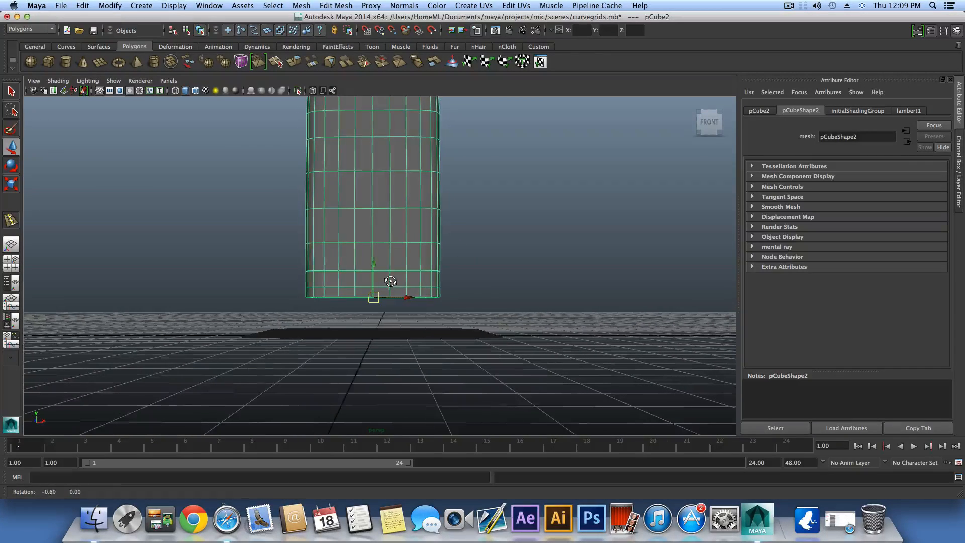
{"action": "left_click", "coordinate": [366, 30]}
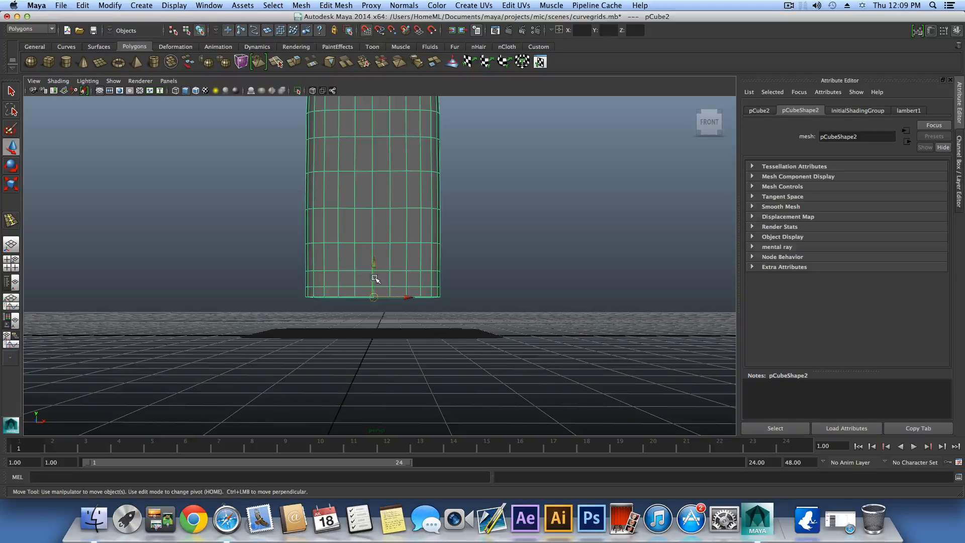
{"action": "left_click_drag", "start_coordinate": [375, 261], "coordinate": [381, 333]}
{"action": "middle_click_drag", "start_coordinate": [382, 333], "coordinate": [386, 310], "text": "alt"}
{"action": "right_click_drag", "start_coordinate": [389, 312], "coordinate": [658, 325], "text": "alt"}
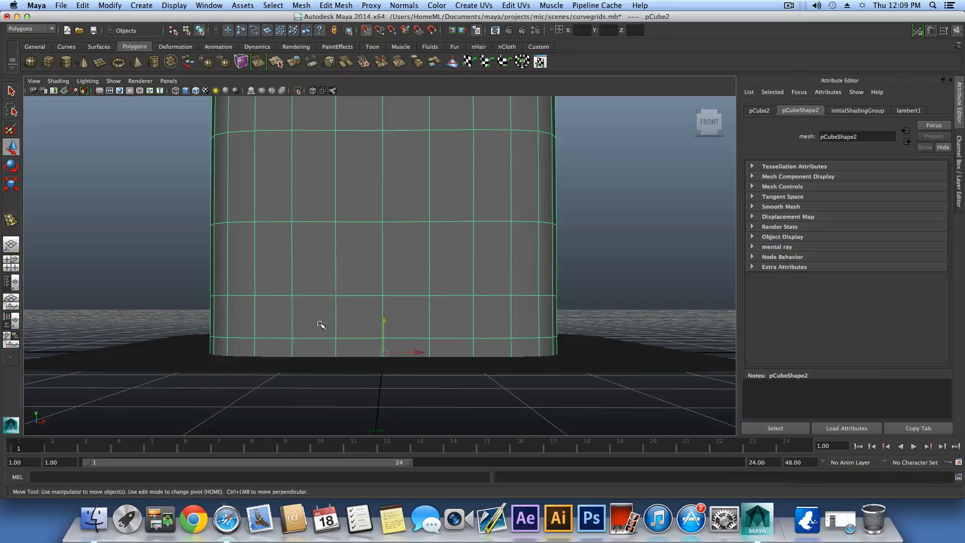
{"action": "right_click_drag", "start_coordinate": [321, 324], "coordinate": [53, 395], "text": "alt"}
Select the flat base mesh in the side view and snap it down onto the grid plane.
{"action": "left_click", "coordinate": [11, 262]}
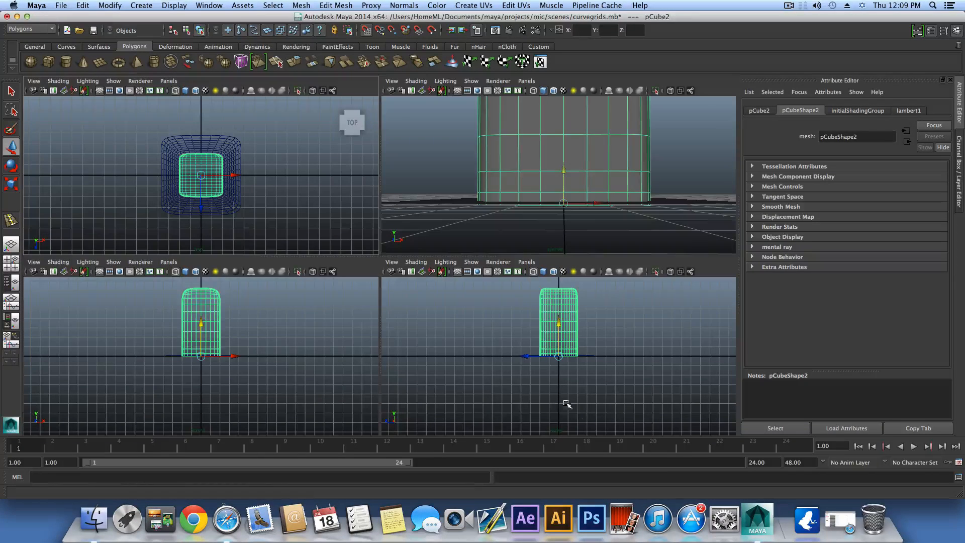
{"action": "key", "text": "space"}
{"action": "right_click_drag", "start_coordinate": [345, 301], "coordinate": [569, 287], "text": "alt"}
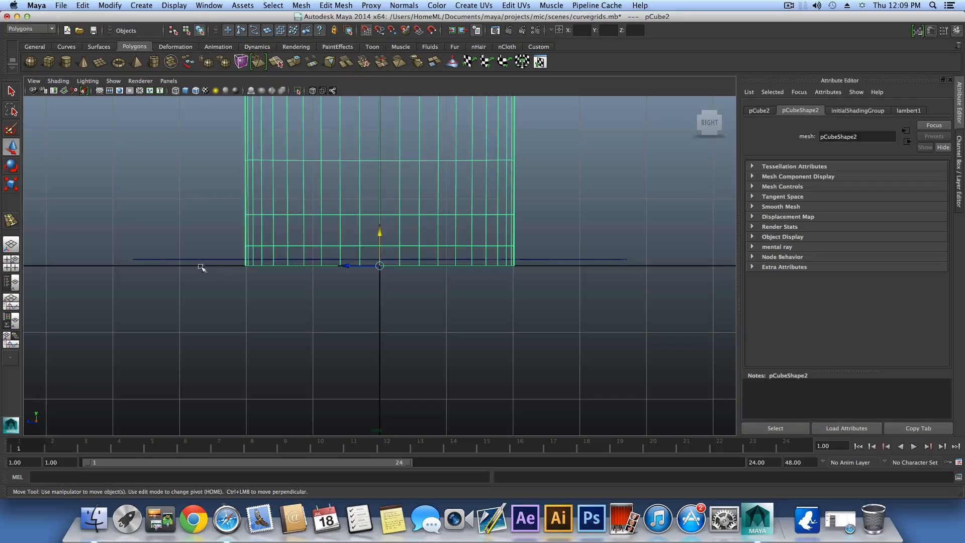
{"action": "scroll", "coordinate": [582, 300], "scroll_direction": "down", "scroll_amount": 6}
{"action": "scroll", "coordinate": [580, 303], "scroll_direction": "up", "scroll_amount": 2}
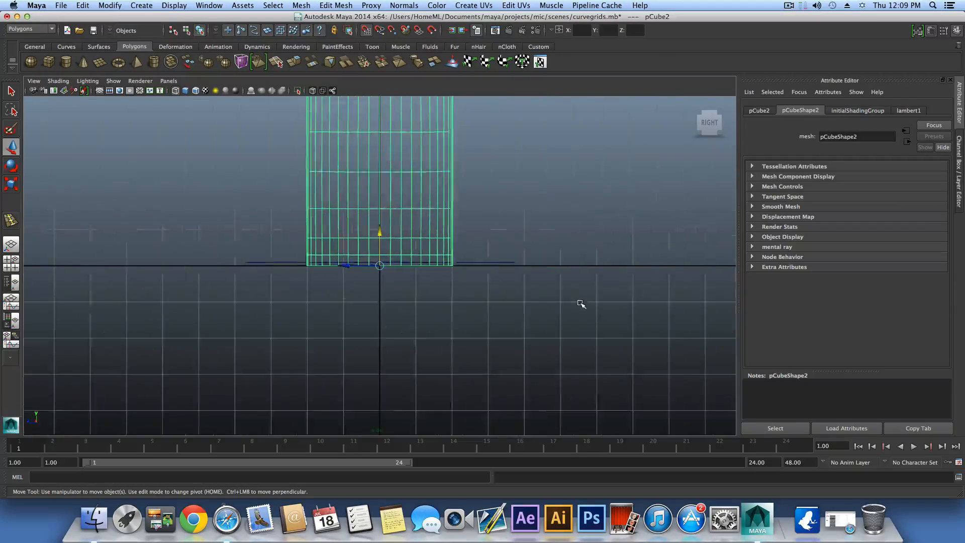
{"action": "scroll", "coordinate": [582, 304], "scroll_direction": "up", "scroll_amount": 2}
{"action": "left_click", "coordinate": [528, 261]}
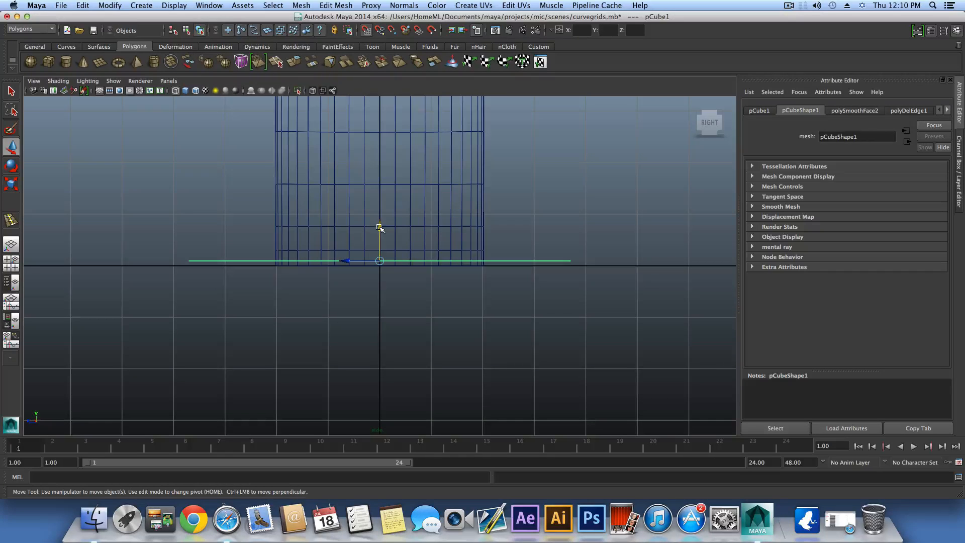
{"action": "left_click_drag", "start_coordinate": [379, 227], "coordinate": [369, 269]}
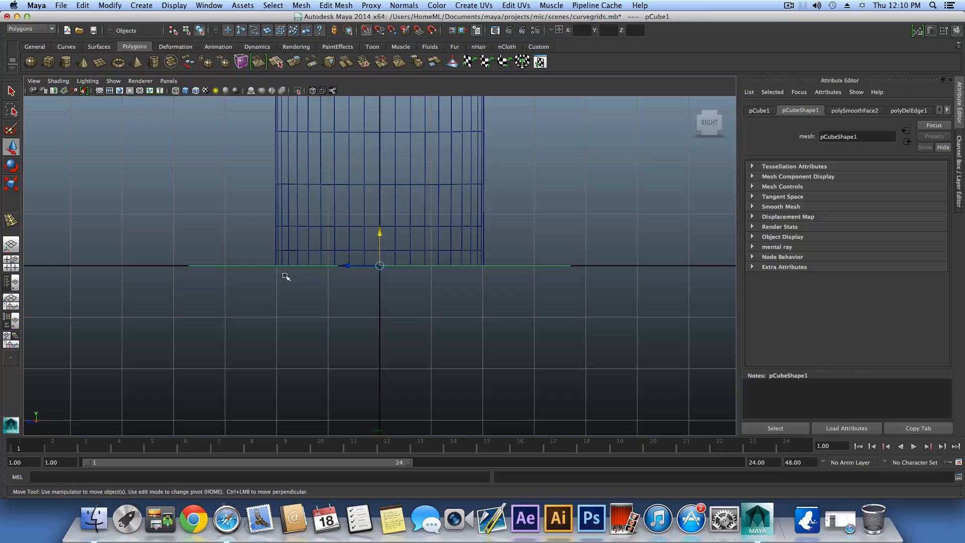
{"action": "key", "text": "space"}
{"action": "key", "text": "space"}
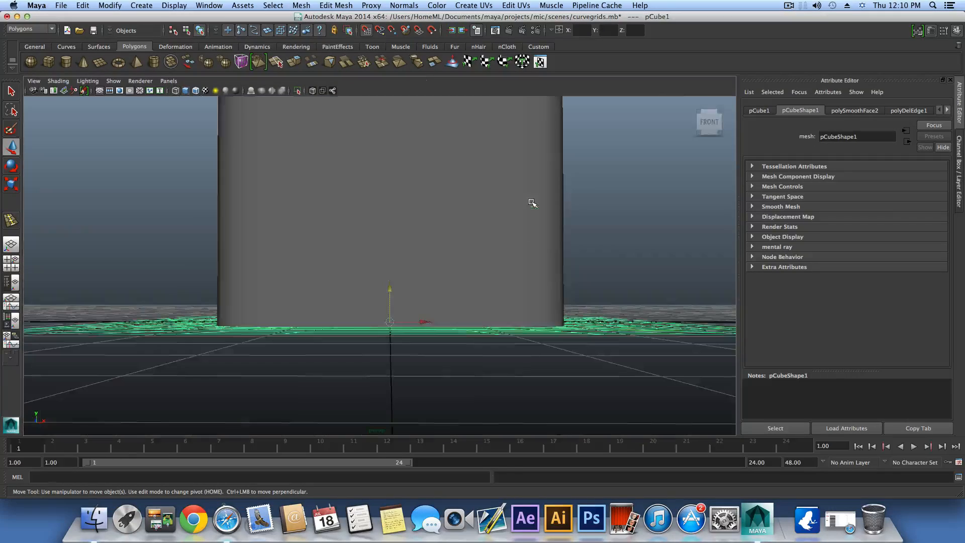
Select both the tall shell and the base mesh and delete their construction history.
{"action": "left_click_drag", "start_coordinate": [499, 336], "coordinate": [568, 321], "text": "alt"}
{"action": "right_click_drag", "start_coordinate": [567, 320], "coordinate": [463, 306], "text": "alt"}
{"action": "middle_click_drag", "start_coordinate": [463, 306], "coordinate": [440, 332], "text": "alt"}
{"action": "left_click_drag", "start_coordinate": [265, 219], "coordinate": [489, 472]}
{"action": "left_click", "coordinate": [110, 5]}
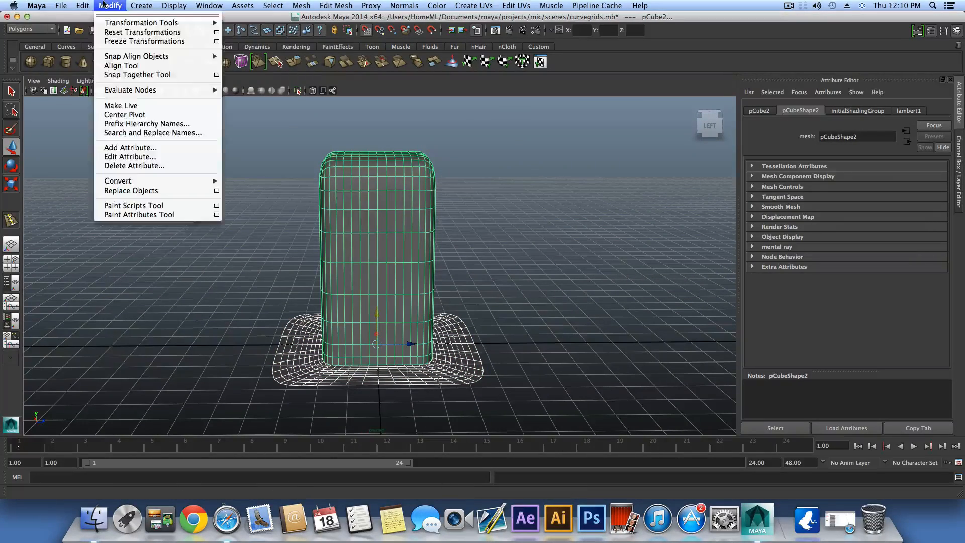
{"action": "mouse_move", "coordinate": [65, 4]}
{"action": "mouse_move", "coordinate": [151, 122]}
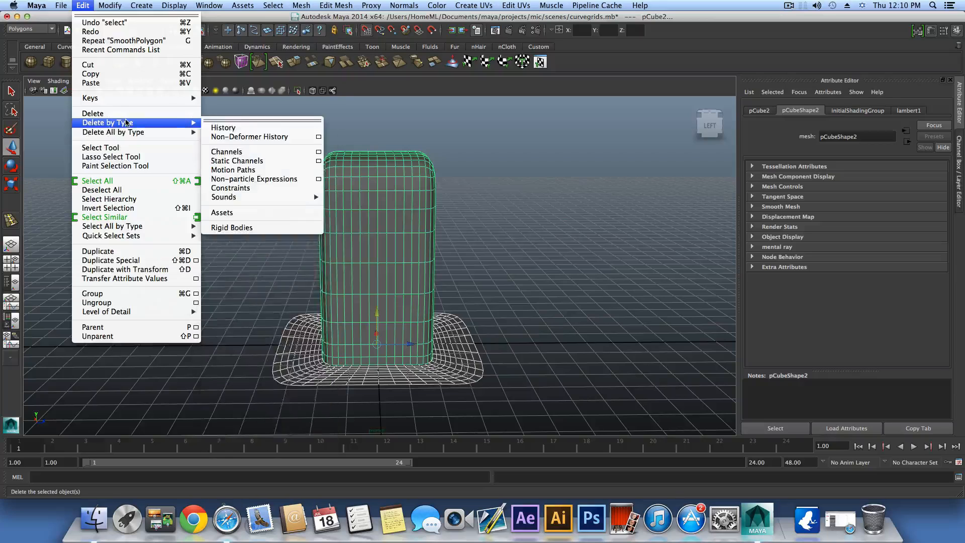
{"action": "left_click", "coordinate": [217, 128]}
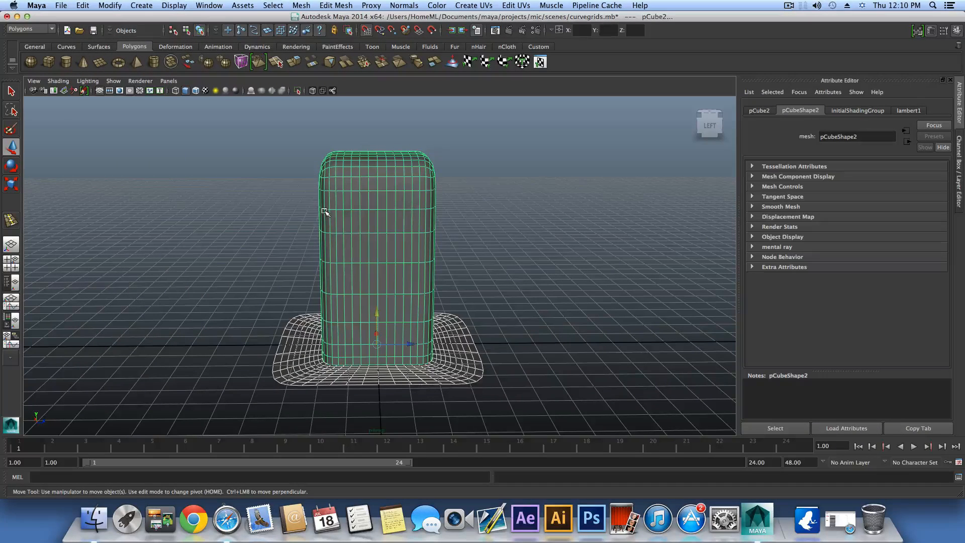
Save the scene as a new file named blendshapes in the scenes folder.
{"action": "left_click", "coordinate": [62, 6]}
{"action": "left_click", "coordinate": [81, 56]}
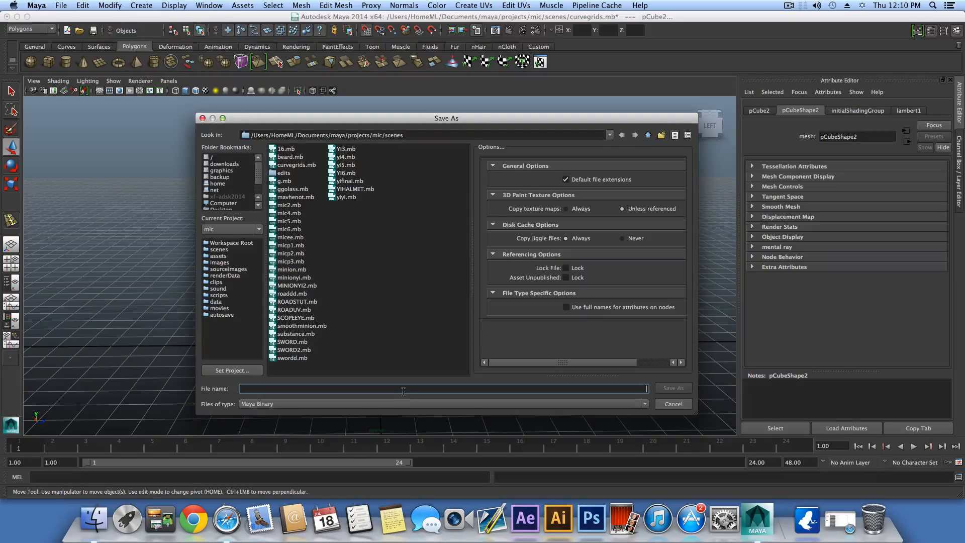
{"action": "type", "text": "blendshapes"}
{"action": "left_click", "coordinate": [673, 388]}
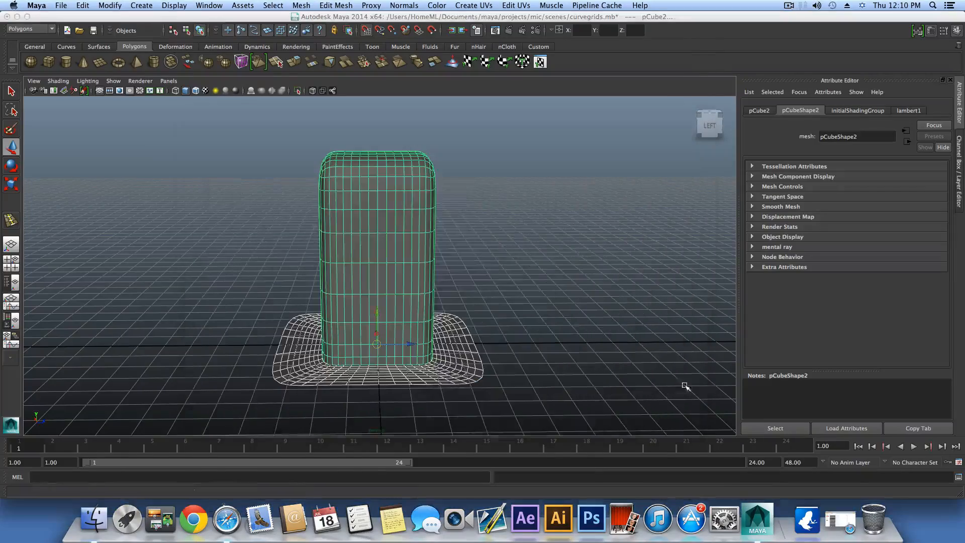
Delete the construction history of both selected meshes again and freeze their transformations.
{"action": "left_click_drag", "start_coordinate": [620, 370], "coordinate": [450, 291], "text": "alt"}
{"action": "right_click_drag", "start_coordinate": [451, 301], "coordinate": [509, 354], "text": "alt"}
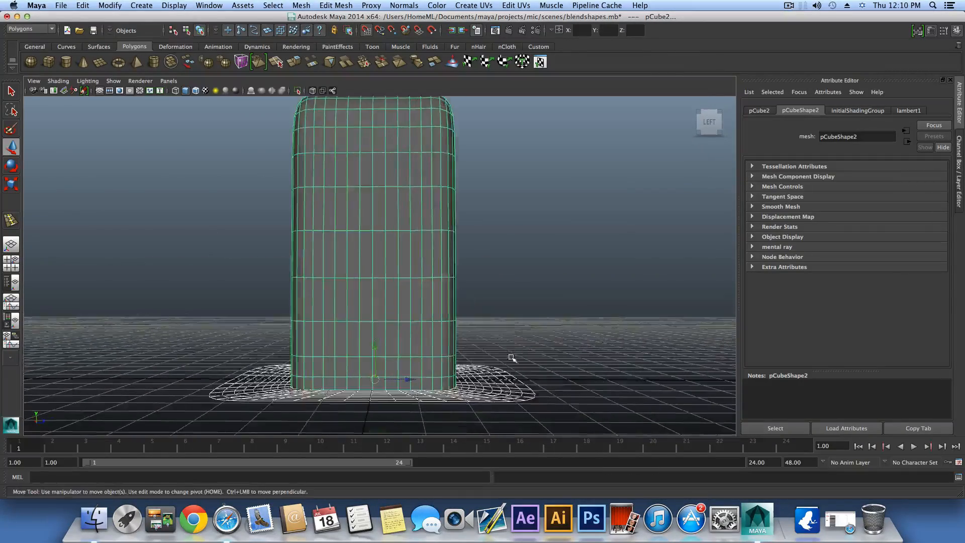
{"action": "middle_click_drag", "start_coordinate": [510, 356], "coordinate": [508, 320], "text": "alt"}
{"action": "left_click_drag", "start_coordinate": [507, 304], "coordinate": [426, 306], "text": "alt"}
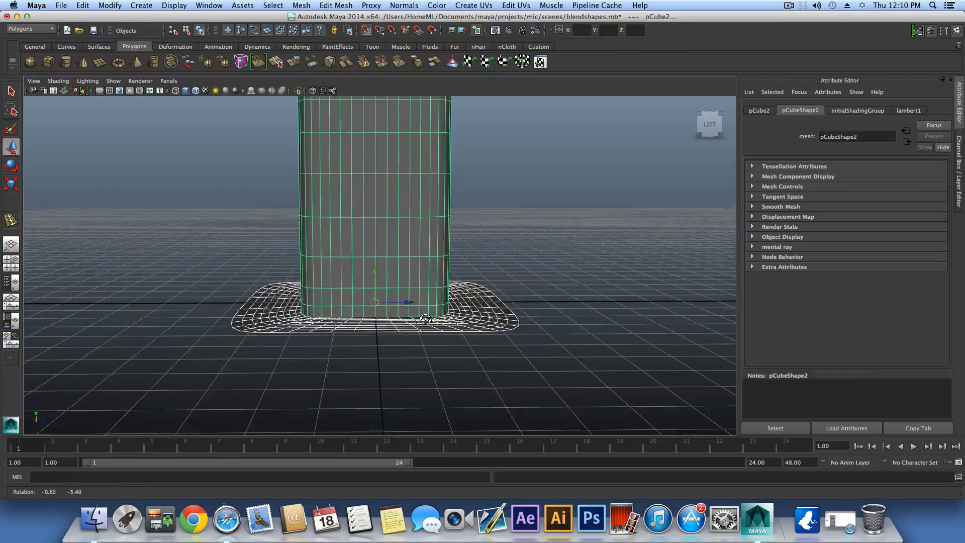
{"action": "left_click", "coordinate": [455, 326]}
{"action": "left_click", "coordinate": [431, 254]}
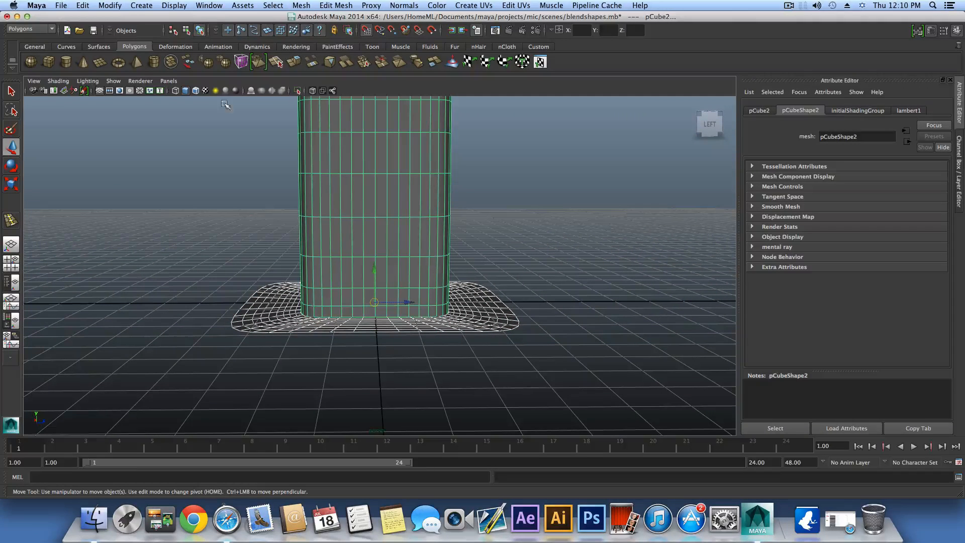
{"action": "left_click", "coordinate": [83, 5]}
{"action": "mouse_move", "coordinate": [129, 122]}
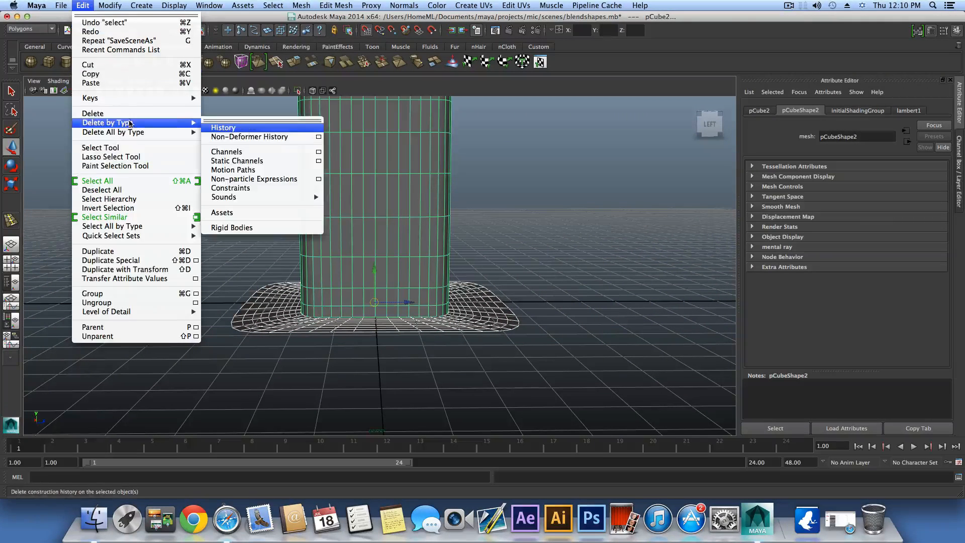
{"action": "left_click", "coordinate": [234, 129]}
{"action": "left_click", "coordinate": [110, 5]}
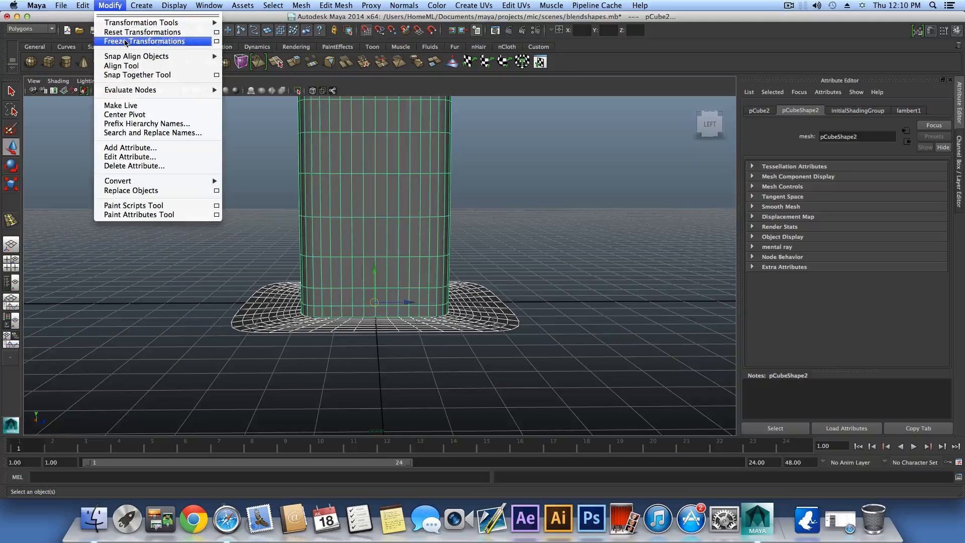
{"action": "left_click", "coordinate": [128, 38]}
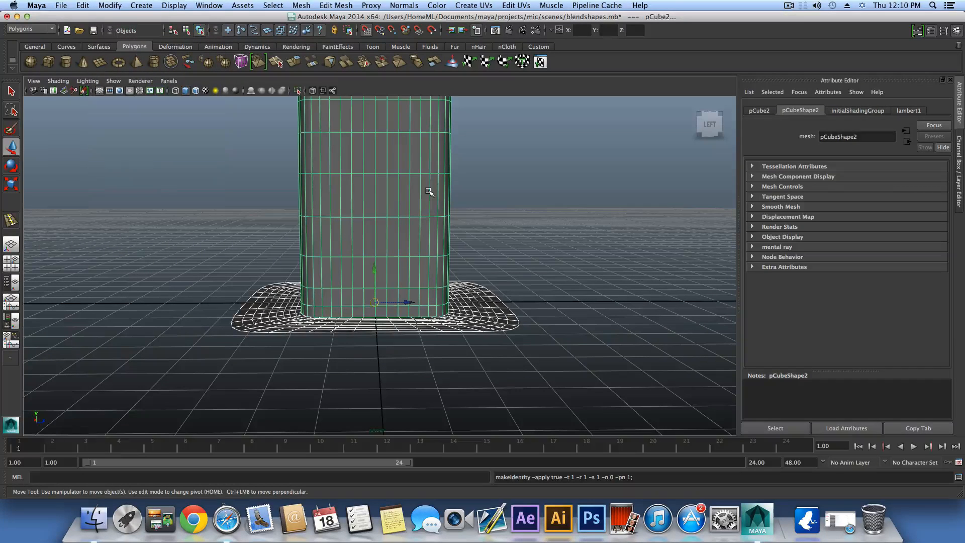
Switch to the Animation command set and create a Blend Shape deformer from the two selected meshes.
{"action": "left_click", "coordinate": [27, 28]}
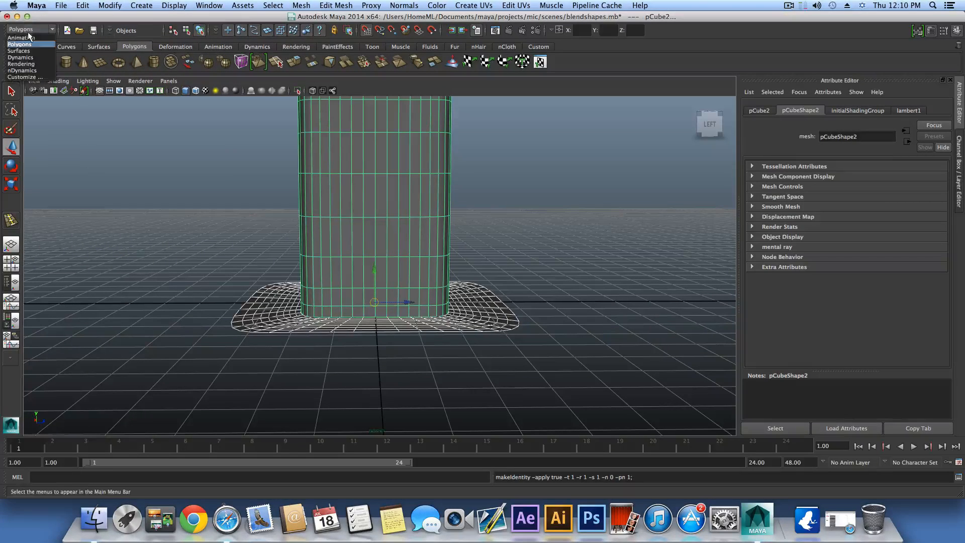
{"action": "left_click", "coordinate": [25, 27]}
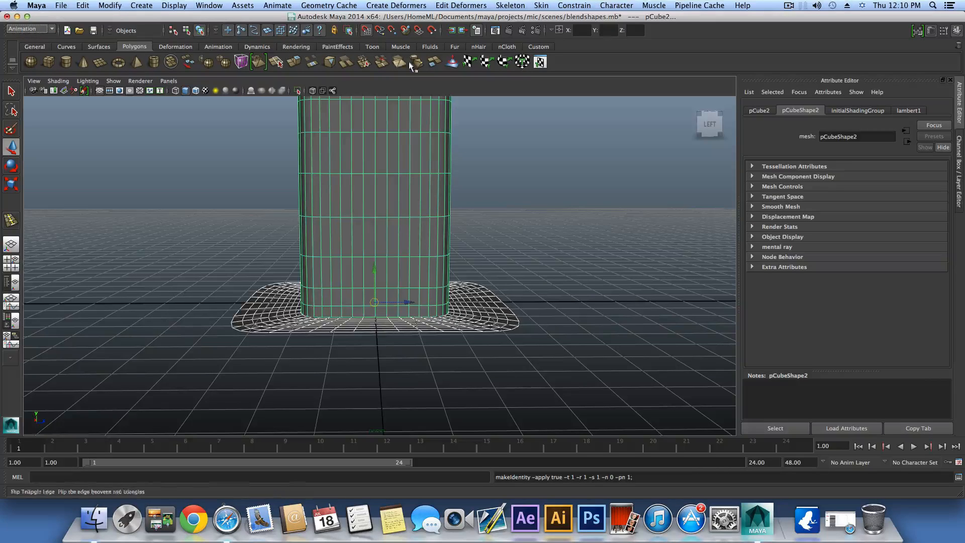
{"action": "left_click", "coordinate": [381, 6]}
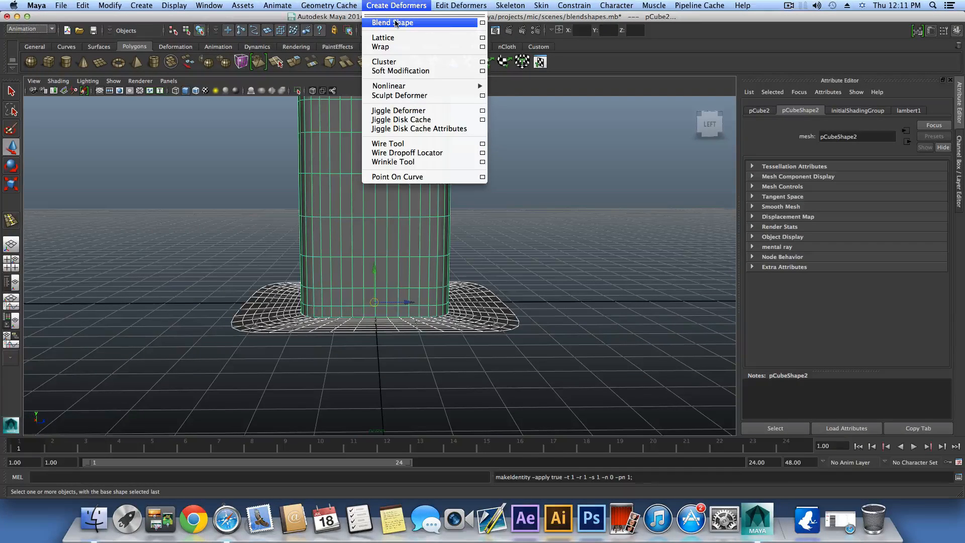
{"action": "left_click", "coordinate": [396, 23]}
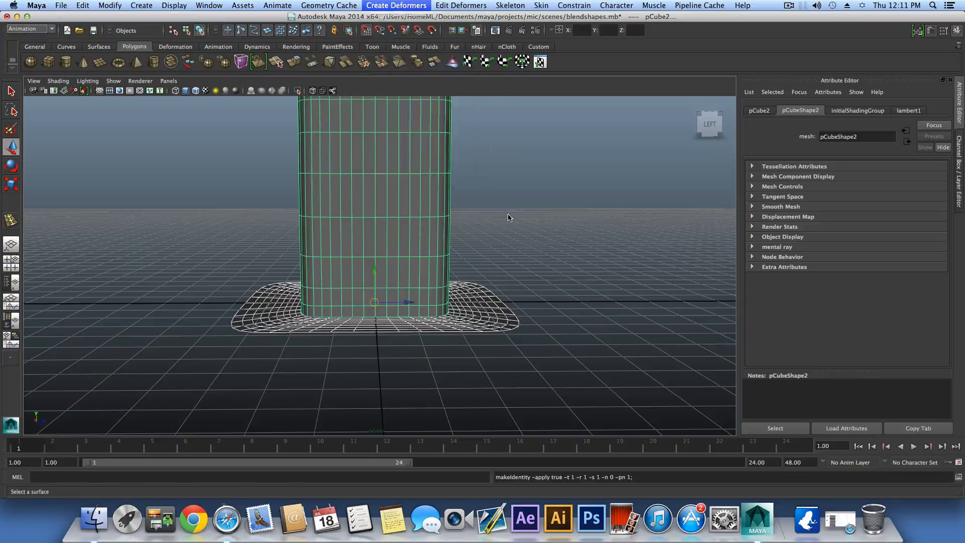
Add the flat base mesh to the selection last and create a Blend Shape deformer with the tall shell as target.
{"action": "left_click", "coordinate": [478, 301]}
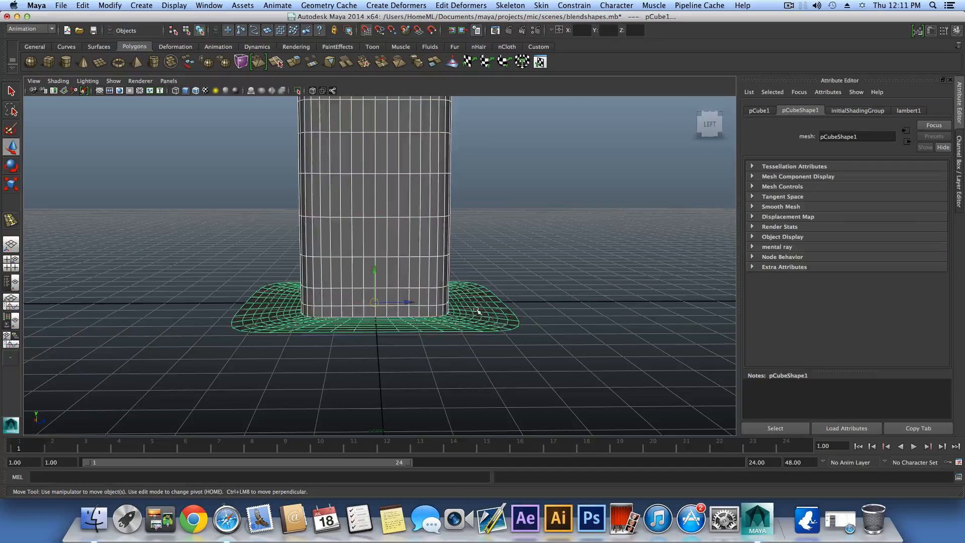
{"action": "left_click", "coordinate": [416, 7]}
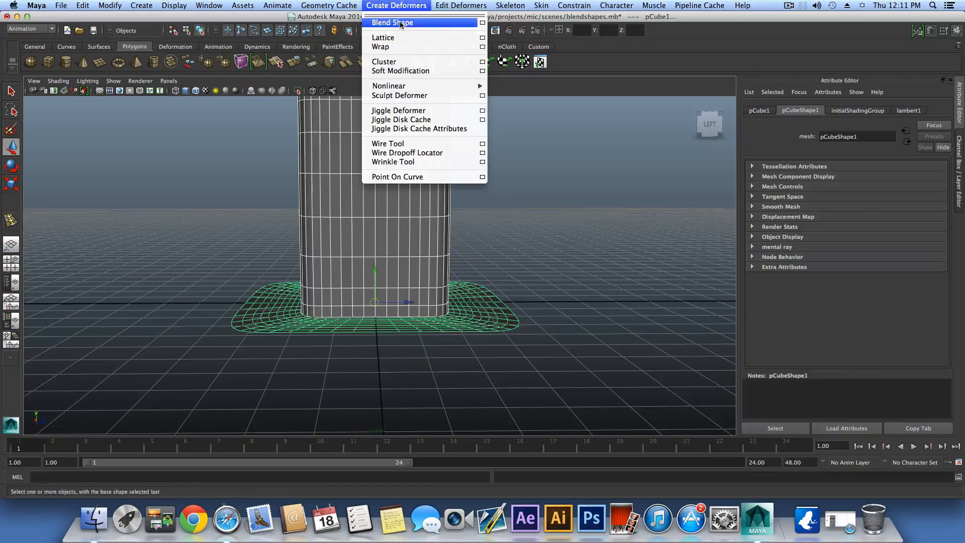
{"action": "left_click", "coordinate": [397, 23]}
{"action": "left_click_drag", "start_coordinate": [472, 261], "coordinate": [414, 295], "text": "alt"}
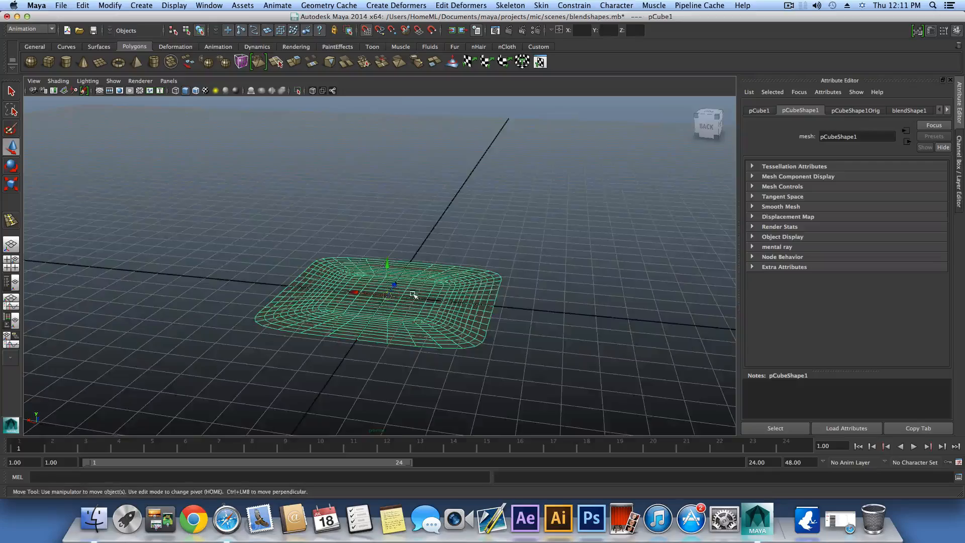
{"action": "right_click_drag", "start_coordinate": [415, 295], "coordinate": [575, 353], "text": "alt"}
{"action": "left_click_drag", "start_coordinate": [576, 353], "coordinate": [535, 334], "text": "alt"}
{"action": "right_click_drag", "start_coordinate": [534, 334], "coordinate": [401, 142], "text": "alt"}
{"action": "left_click_drag", "start_coordinate": [430, 176], "coordinate": [405, 211], "text": "alt"}
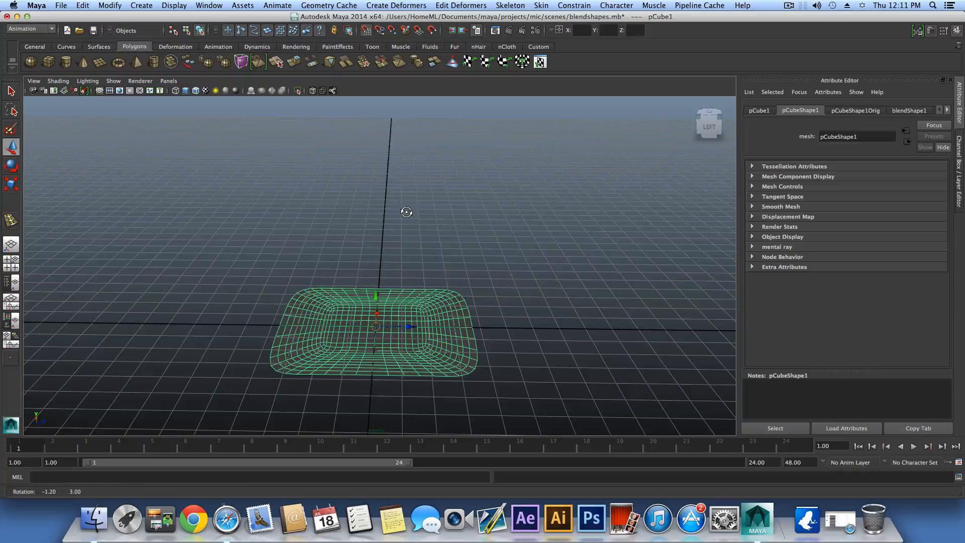
Show the base mesh's blendShape1 channels and test the morph by sliding the pCube2 weight to 1 and back to 0.
{"action": "left_click", "coordinate": [956, 32]}
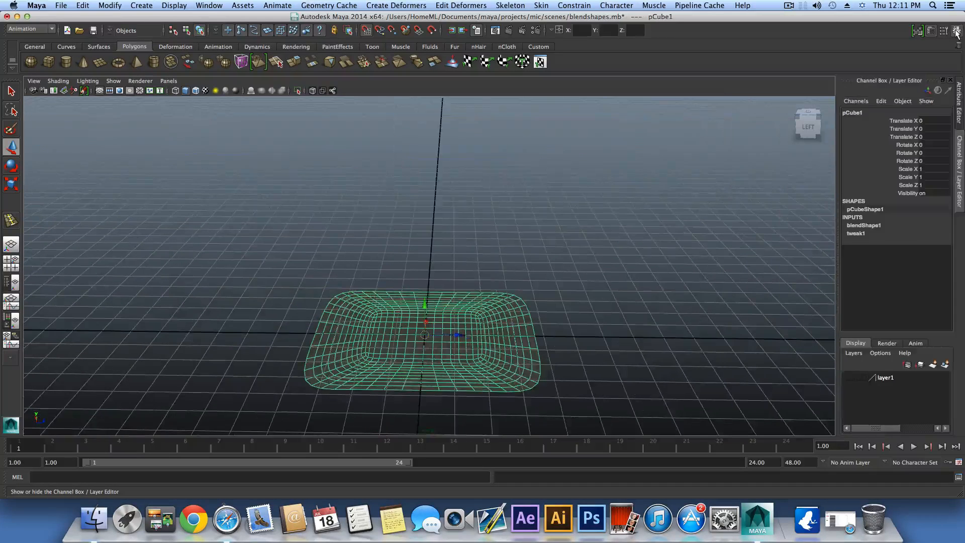
{"action": "left_click", "coordinate": [870, 225]}
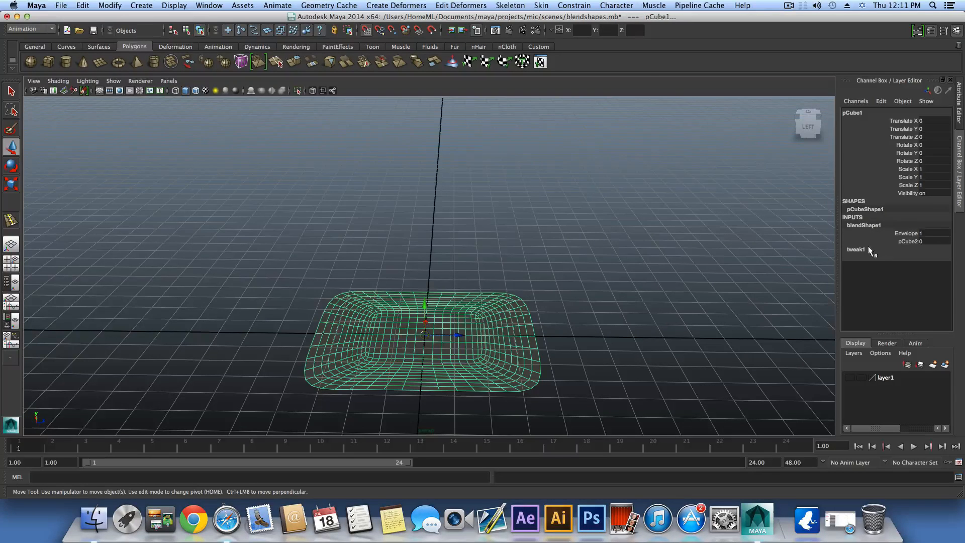
{"action": "left_click", "coordinate": [906, 242]}
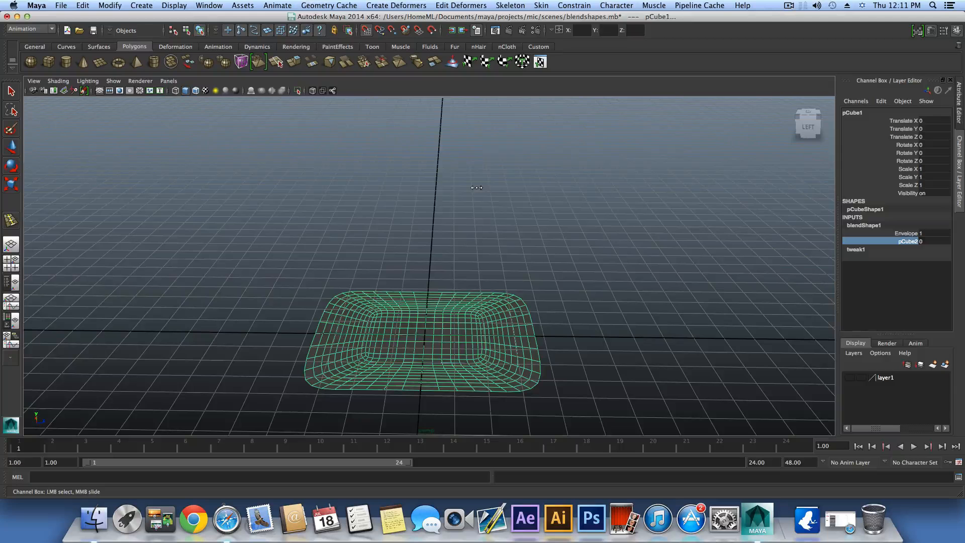
{"action": "middle_click_drag", "start_coordinate": [476, 188], "coordinate": [483, 186]}
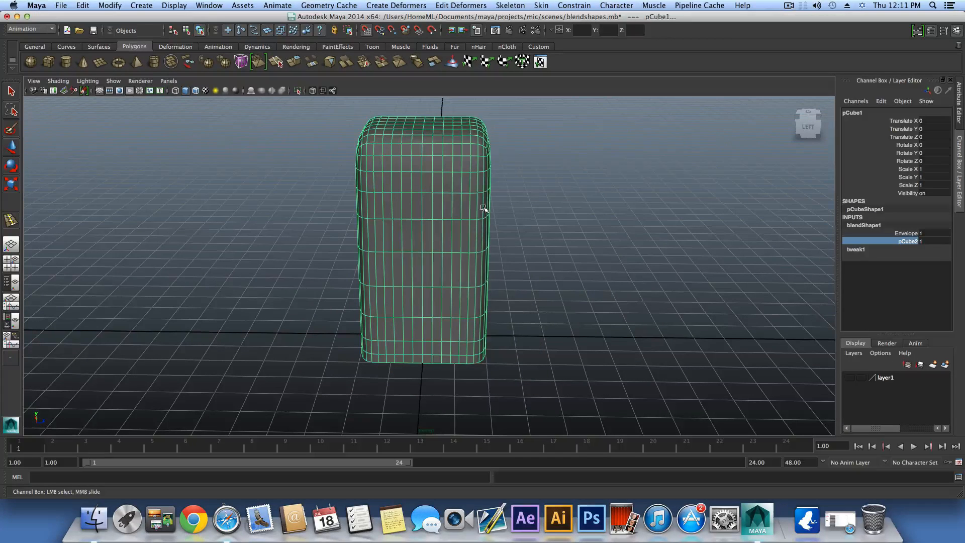
{"action": "left_click_drag", "start_coordinate": [483, 209], "coordinate": [519, 257], "text": "alt"}
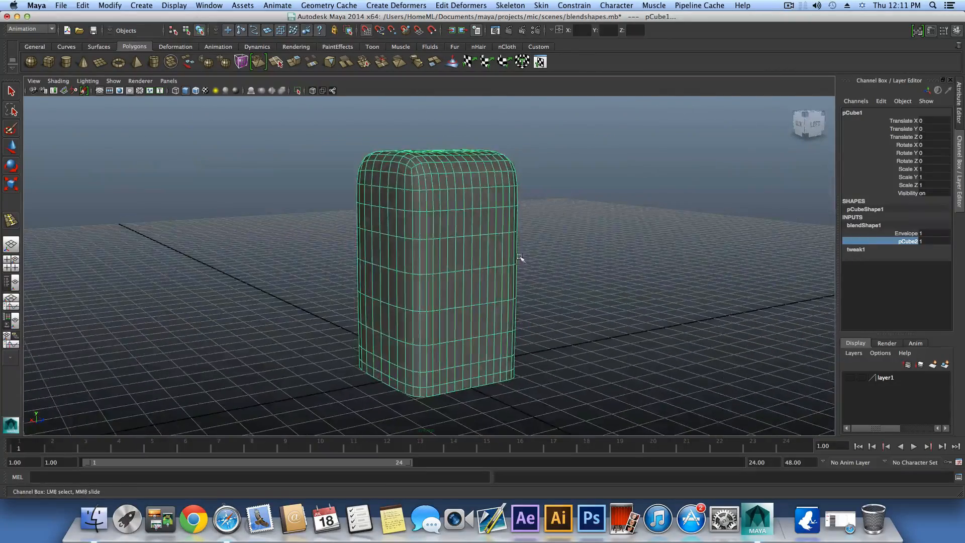
{"action": "middle_click_drag", "start_coordinate": [520, 257], "coordinate": [467, 284]}
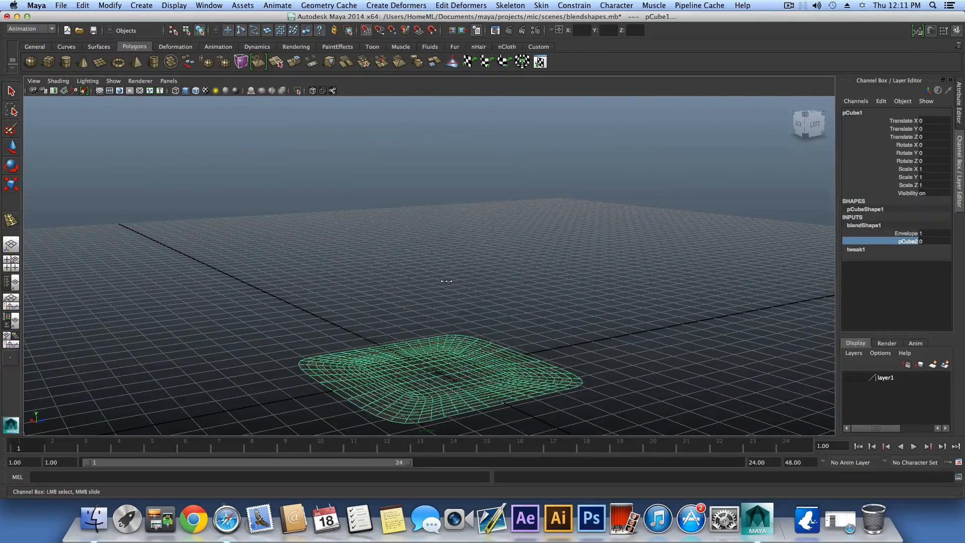
Enter a pCube2 blend weight of 1, and reset the weight to 0.
{"action": "double_click", "coordinate": [929, 241]}
{"action": "type", "text": "1"}
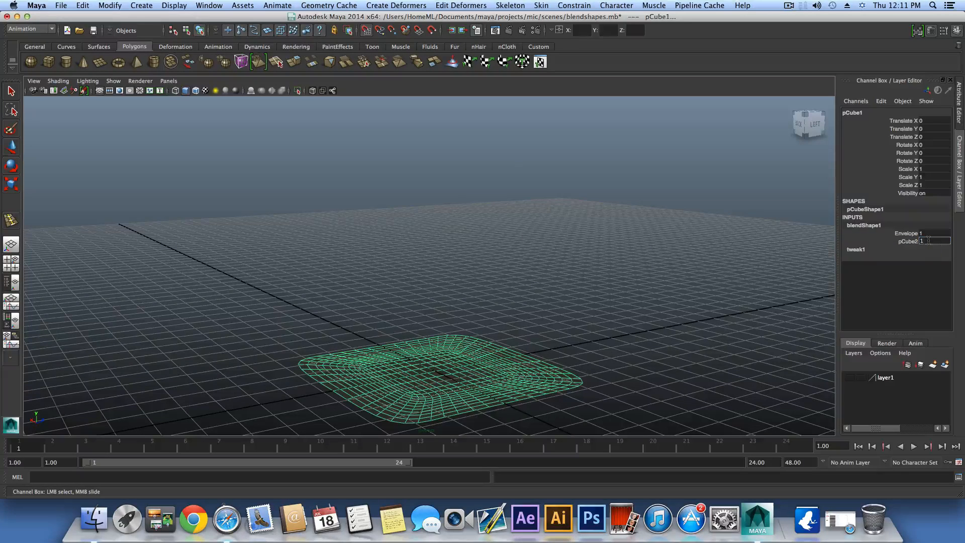
{"action": "key", "text": "Return"}
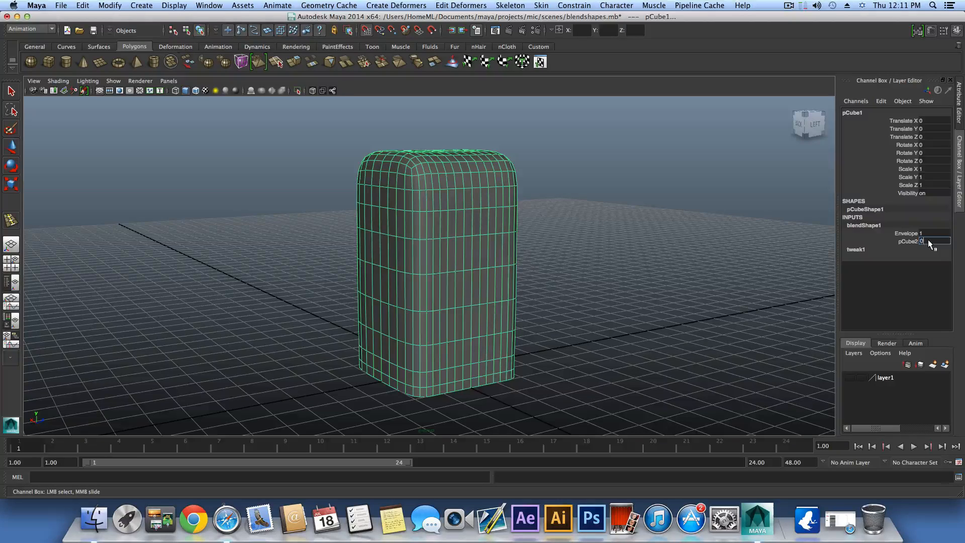
{"action": "type", "text": "0"}
{"action": "key", "text": "Return"}
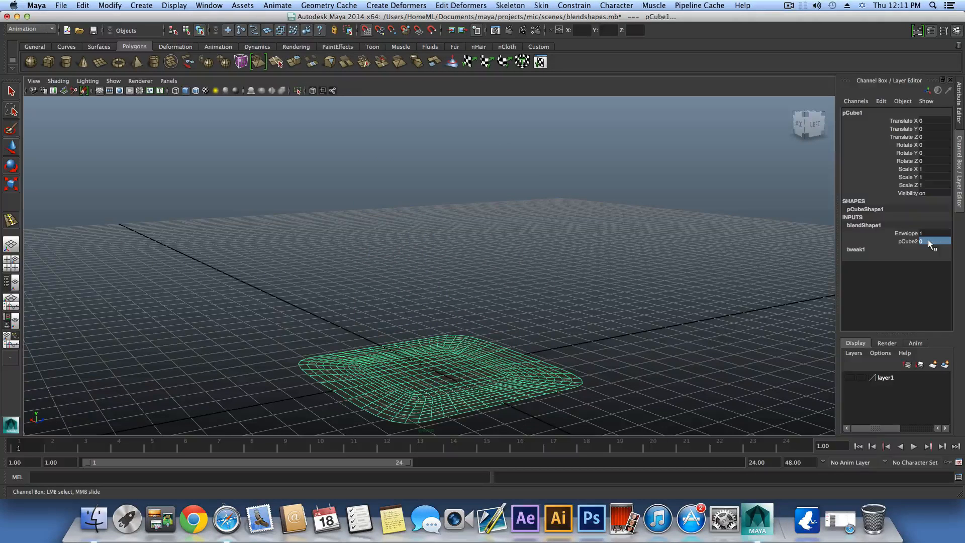
Make layer1 visible to show the curve pattern together with the base mesh.
{"action": "left_click", "coordinate": [955, 33]}
{"action": "left_click", "coordinate": [955, 32]}
{"action": "left_click", "coordinate": [851, 377]}
{"action": "left_click_drag", "start_coordinate": [674, 375], "coordinate": [560, 384], "text": "alt"}
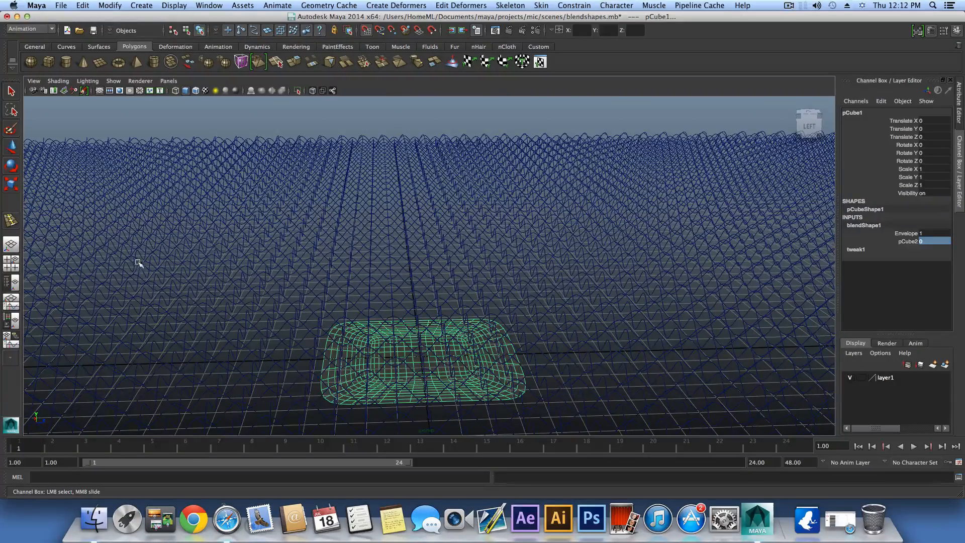
Show the Outliner, select curve2attachedCurve1 and center its pivot.
{"action": "left_click", "coordinate": [11, 282]}
{"action": "left_click", "coordinate": [68, 146]}
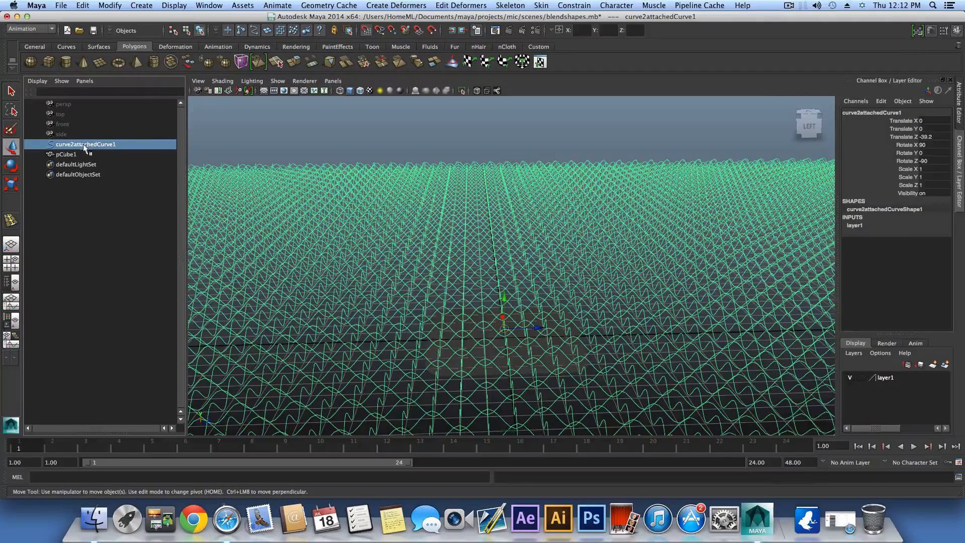
{"action": "scroll", "coordinate": [586, 301], "scroll_direction": "down", "scroll_amount": 3}
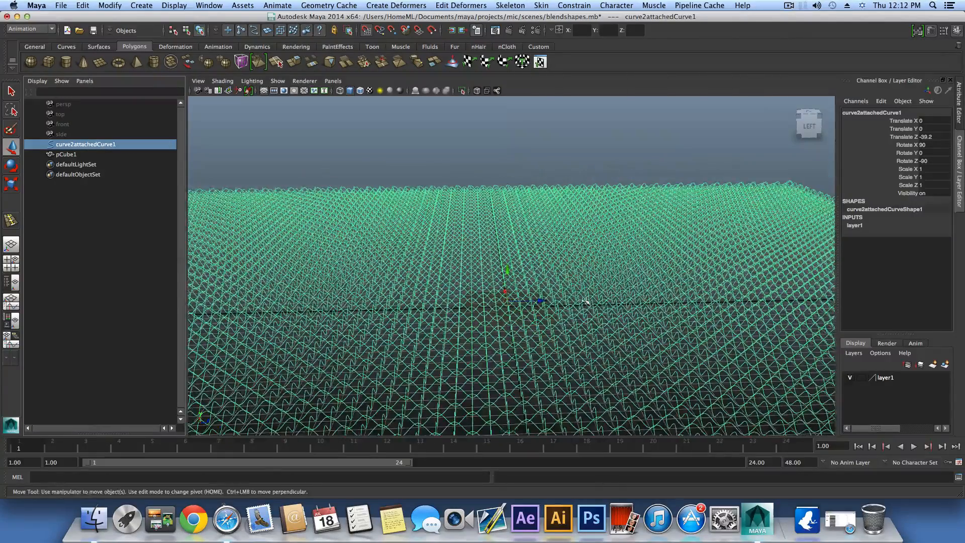
{"action": "left_click", "coordinate": [56, 153]}
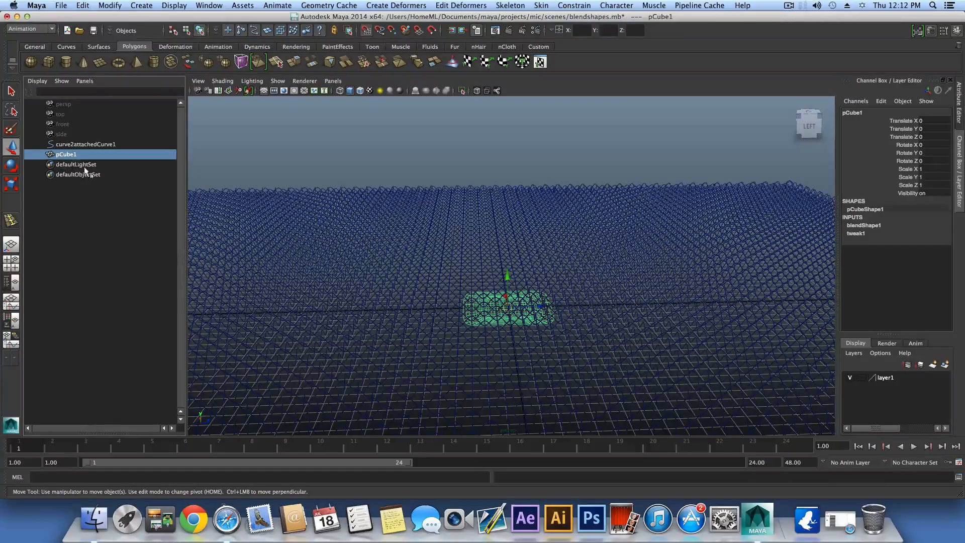
{"action": "right_click_drag", "start_coordinate": [646, 329], "coordinate": [198, 179], "text": "alt"}
{"action": "left_click", "coordinate": [84, 145]}
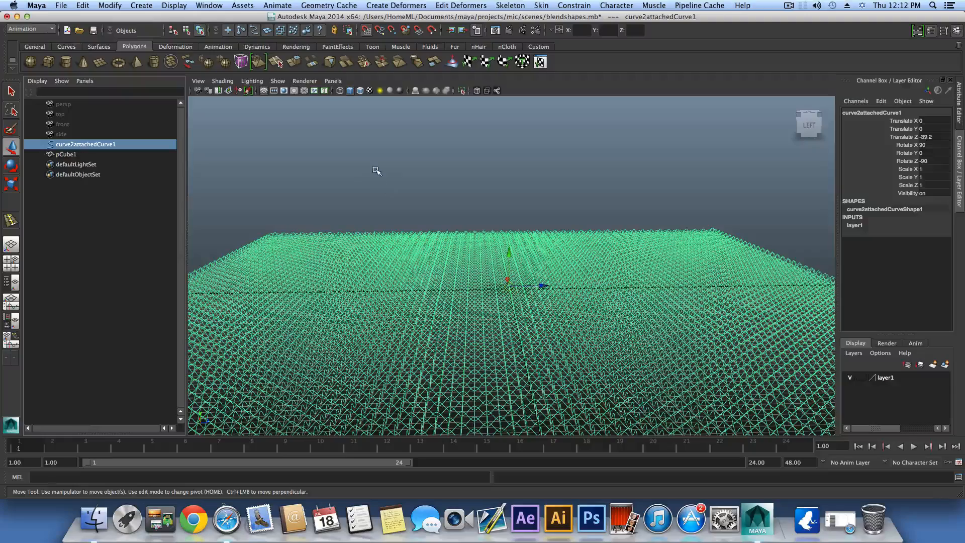
{"action": "left_click", "coordinate": [109, 7]}
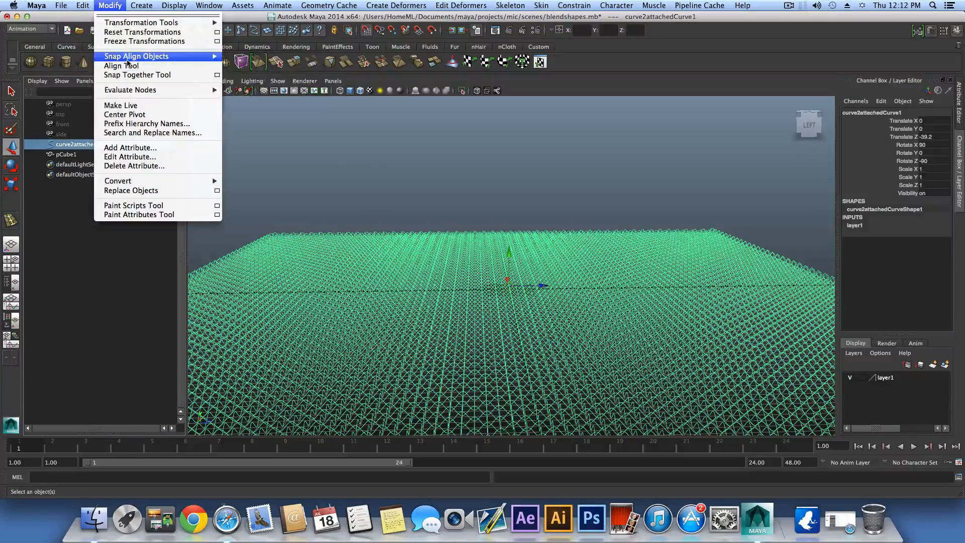
{"action": "left_click", "coordinate": [129, 116]}
In the side view, move the curve pattern down to Translate Y -0.4 so its centre lies on the grid line.
{"action": "key", "text": "space"}
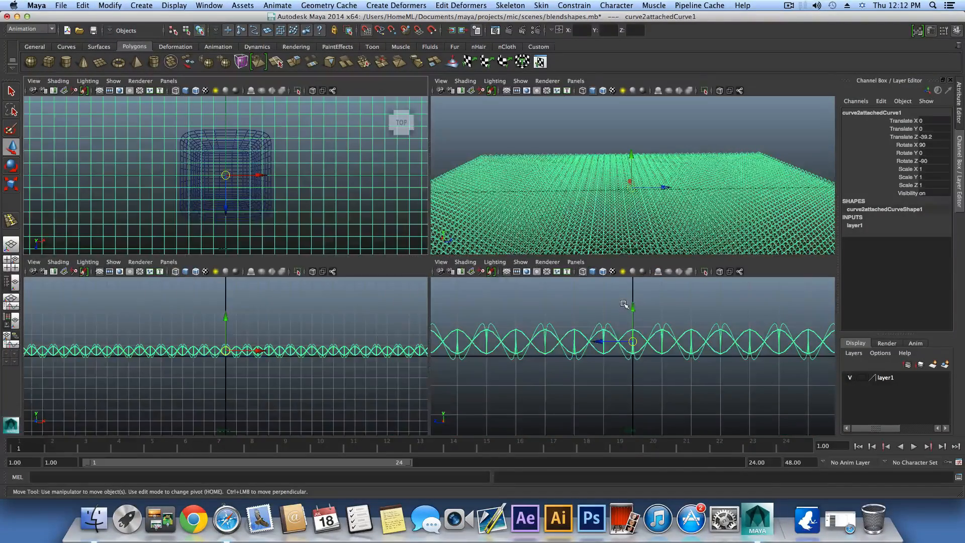
{"action": "key", "text": "space"}
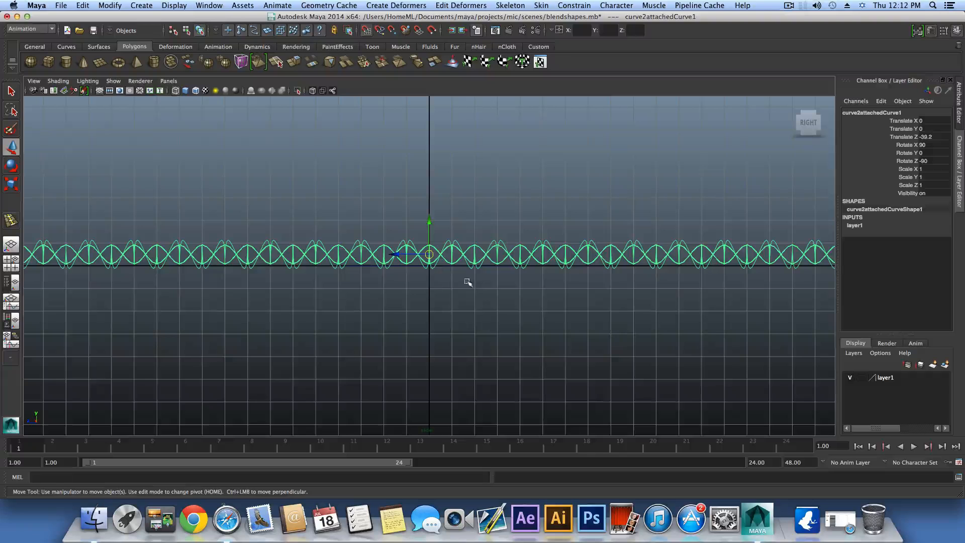
{"action": "scroll", "coordinate": [434, 338], "scroll_direction": "down", "scroll_amount": 3}
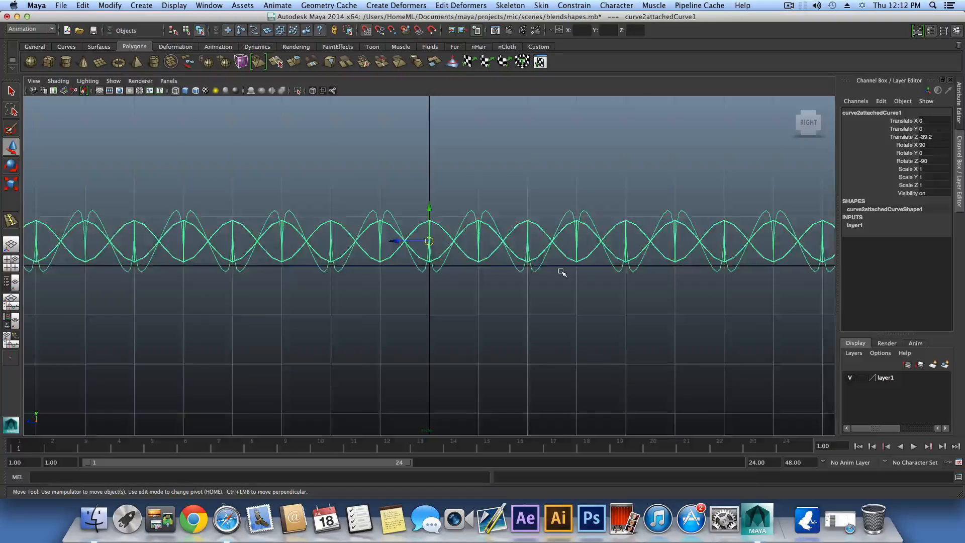
{"action": "scroll", "coordinate": [561, 272], "scroll_direction": "down", "scroll_amount": 3}
{"action": "scroll", "coordinate": [553, 294], "scroll_direction": "up", "scroll_amount": 4}
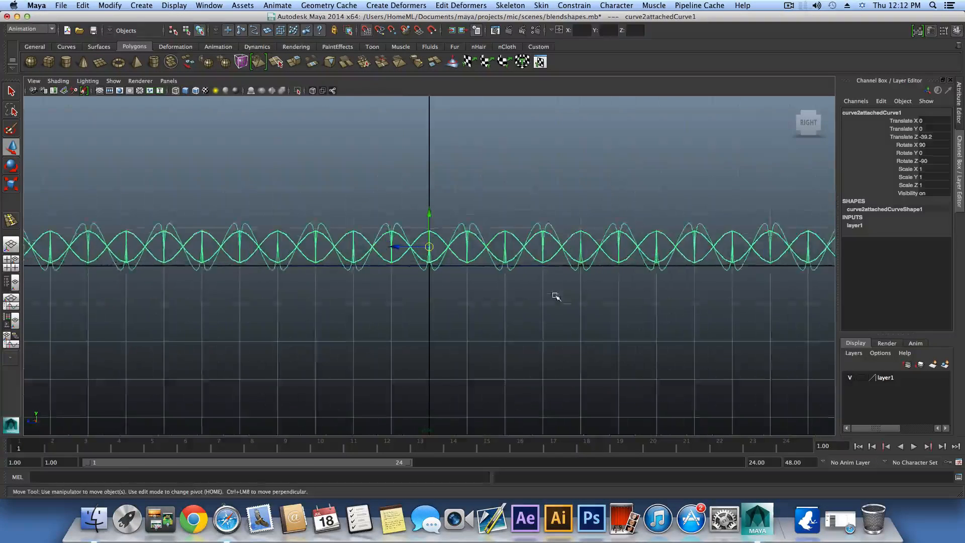
{"action": "left_click_drag", "start_coordinate": [427, 204], "coordinate": [428, 279]}
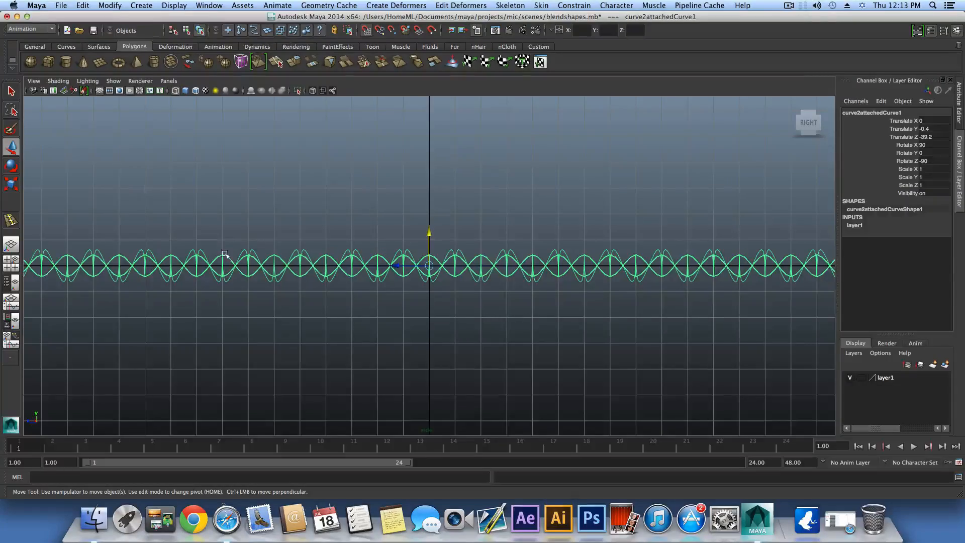
Return to the perspective view and select the base mesh pCube1 within the curve pattern.
{"action": "key", "text": "space"}
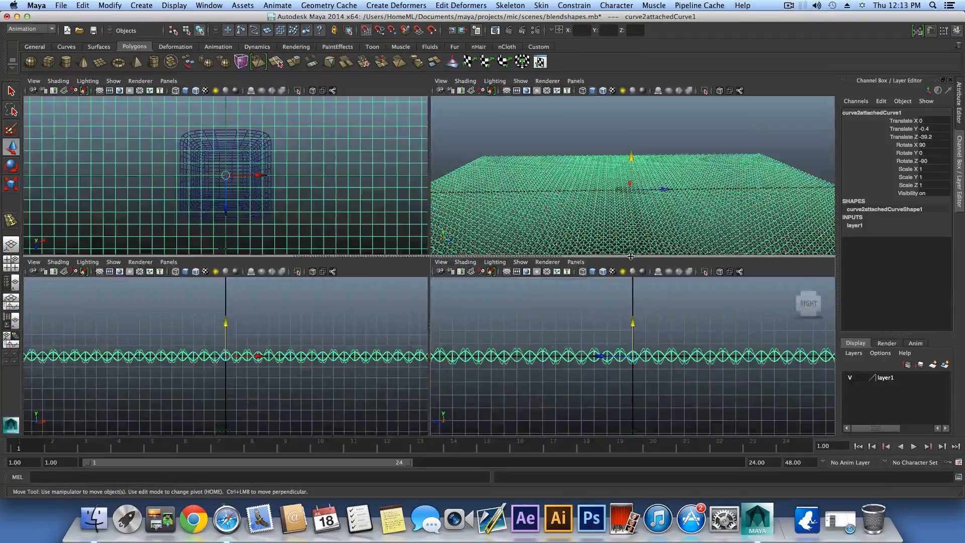
{"action": "key", "text": "space"}
{"action": "scroll", "coordinate": [523, 327], "scroll_direction": "up", "scroll_amount": 1}
{"action": "scroll", "coordinate": [438, 336], "scroll_direction": "up", "scroll_amount": 2}
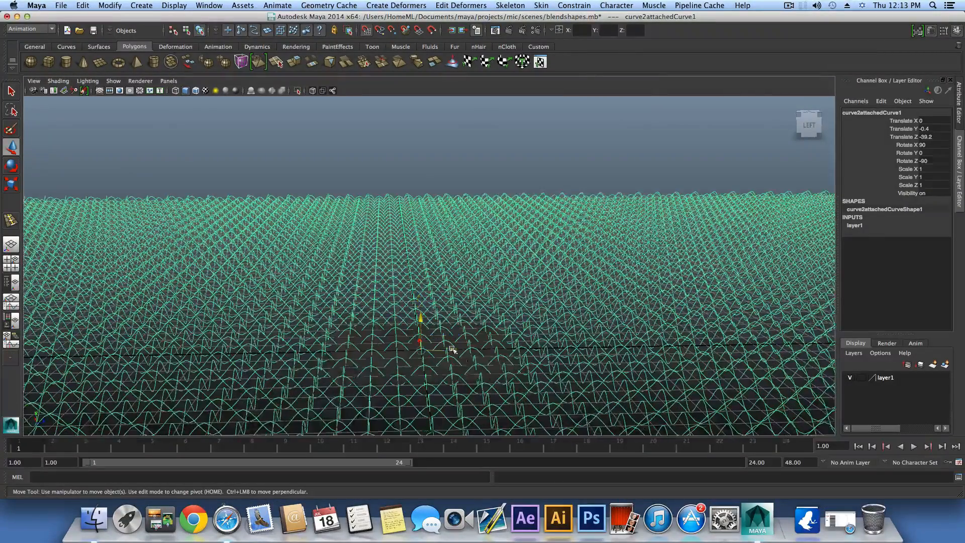
{"action": "left_click", "coordinate": [460, 365]}
{"action": "left_click_drag", "start_coordinate": [475, 379], "coordinate": [442, 341], "text": "alt"}
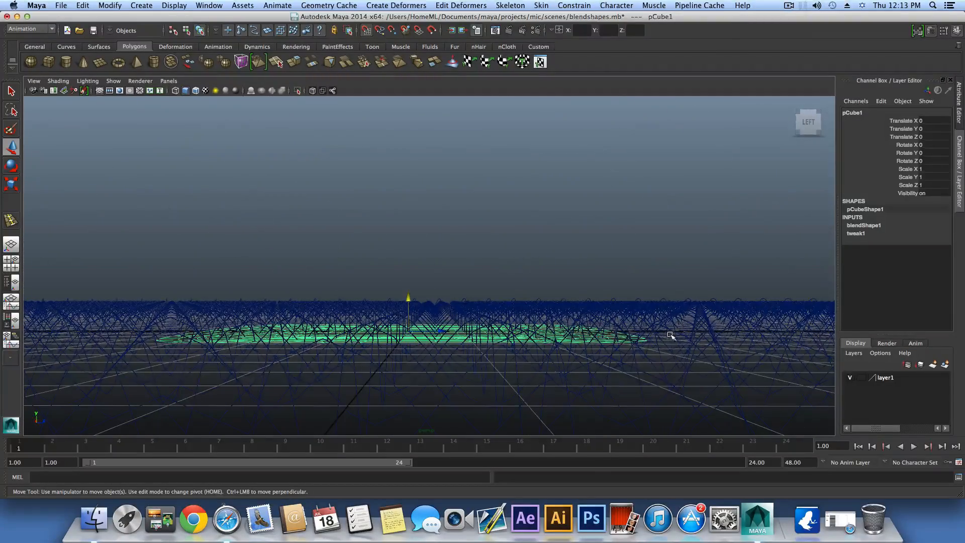
{"action": "left_click", "coordinate": [793, 6]}
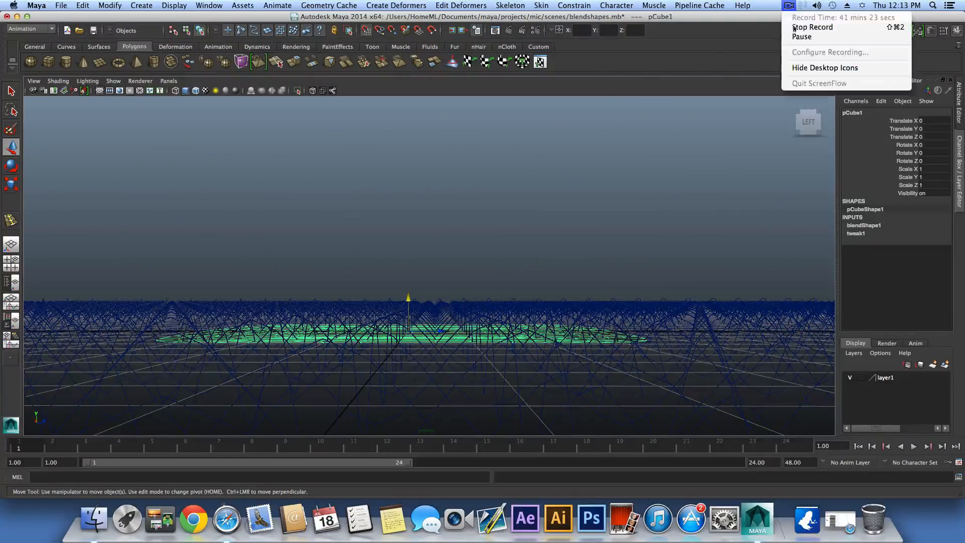
{"action": "left_click", "coordinate": [795, 38]}
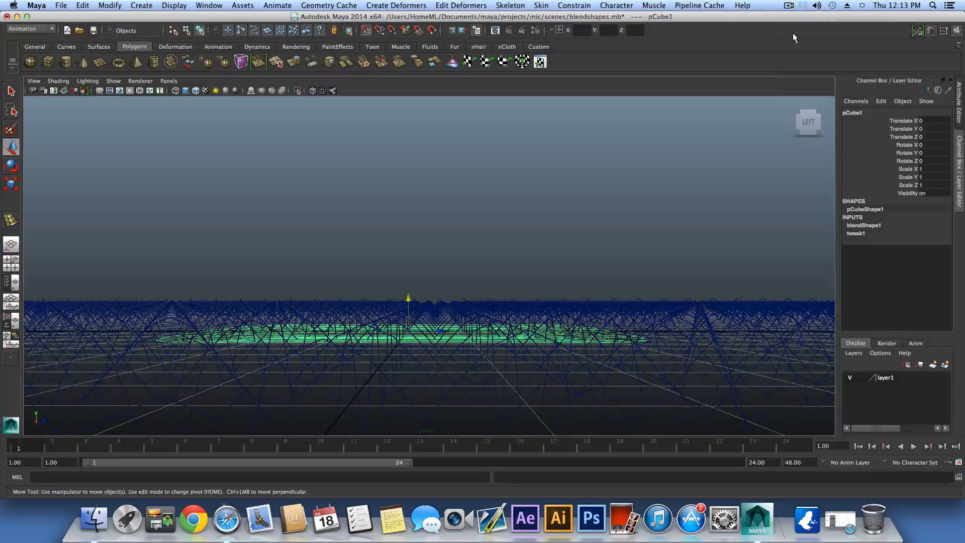
{"action": "left_click", "coordinate": [788, 6]}
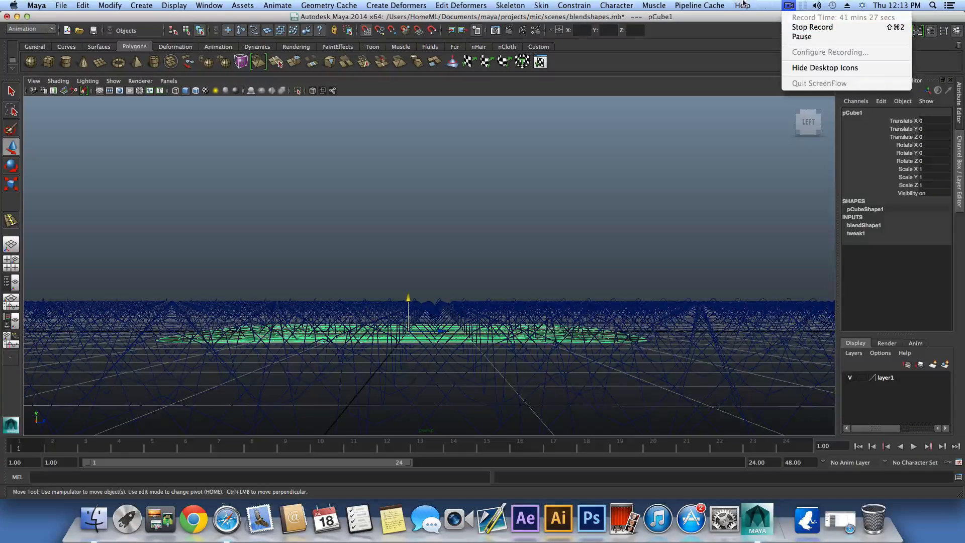
{"action": "left_click", "coordinate": [801, 37]}
Scale pCube1 uniformly to about 10.95 so it covers most of the curve pattern.
{"action": "left_click_drag", "start_coordinate": [471, 316], "coordinate": [426, 258], "text": "alt"}
{"action": "key", "text": "r"}
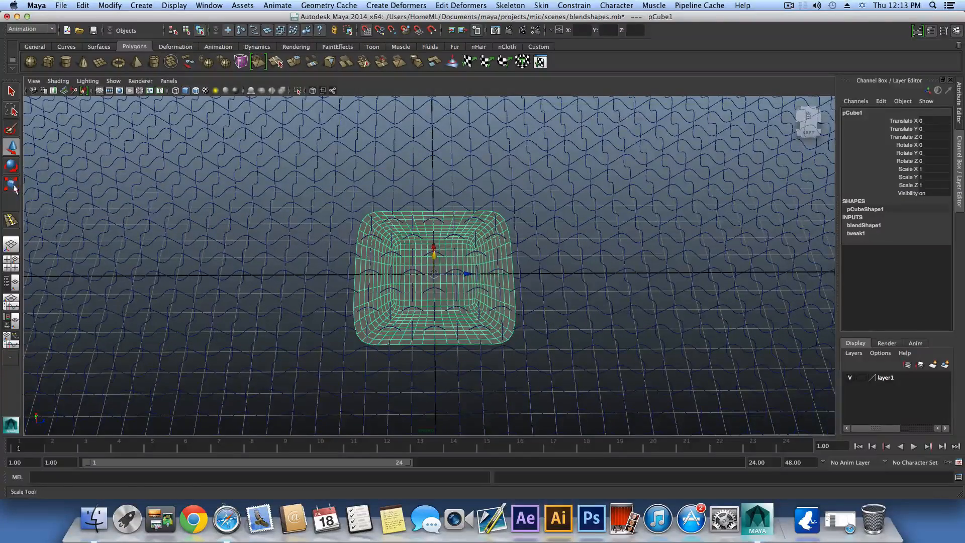
{"action": "left_click_drag", "start_coordinate": [433, 274], "coordinate": [944, 269]}
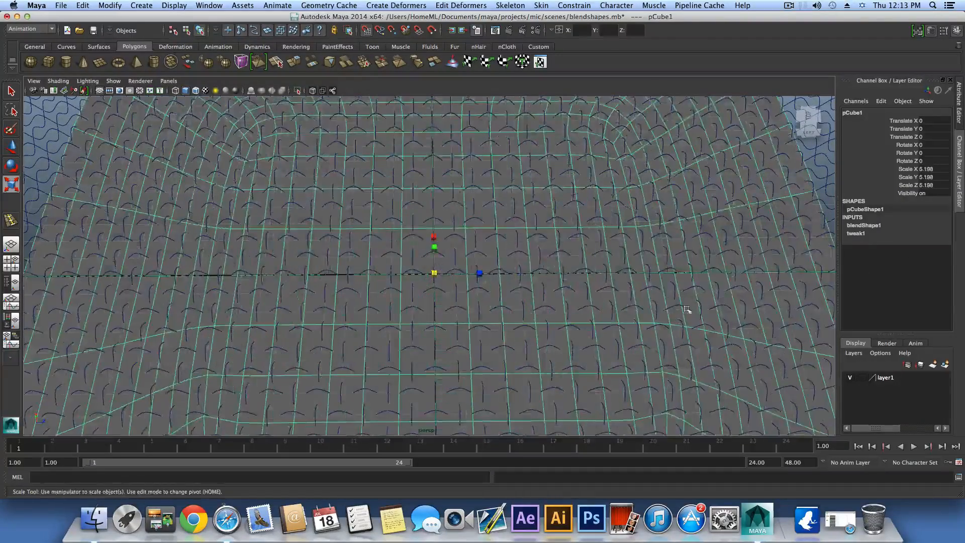
{"action": "scroll", "coordinate": [688, 310], "scroll_direction": "down", "scroll_amount": 10}
{"action": "left_click_drag", "start_coordinate": [446, 275], "coordinate": [541, 259]}
{"action": "scroll", "coordinate": [672, 325], "scroll_direction": "up", "scroll_amount": 5}
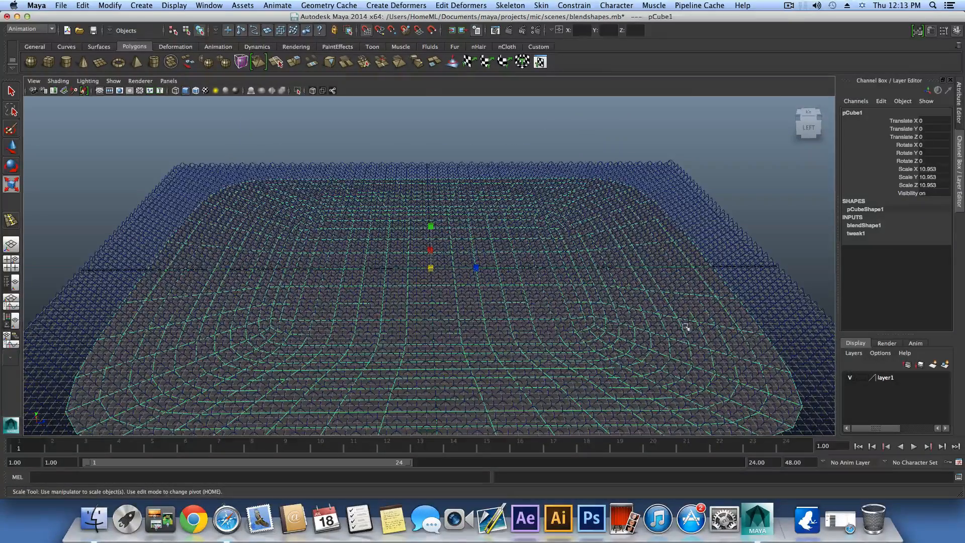
Show the Outliner beside the perspective view and select curve2attachedCurve1, adding pCube1 to the selection last.
{"action": "left_click", "coordinate": [11, 282]}
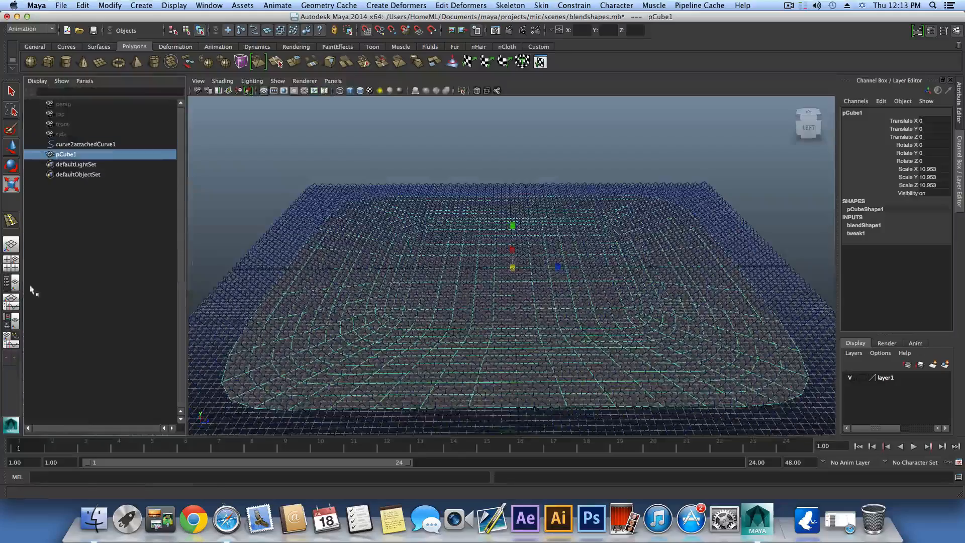
{"action": "left_click", "coordinate": [79, 145]}
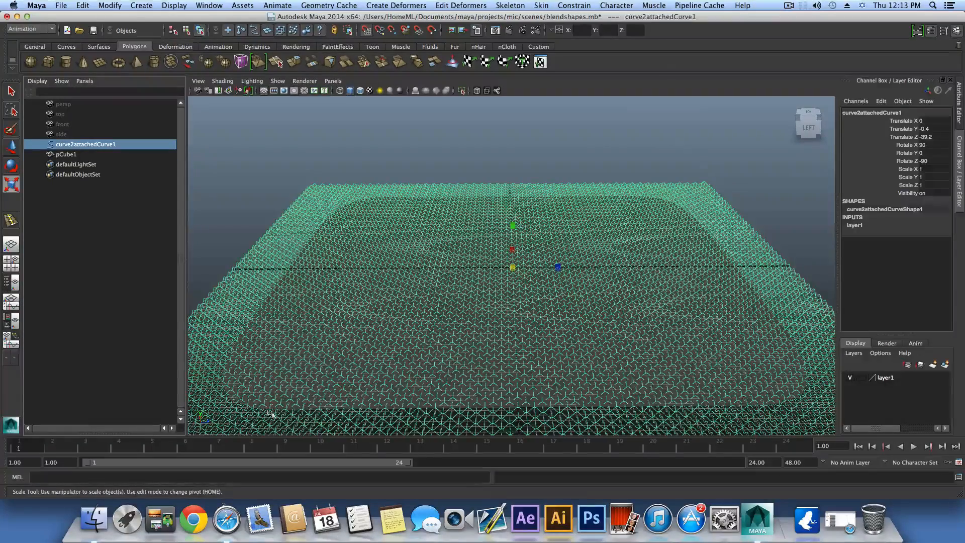
{"action": "left_click", "coordinate": [64, 155], "text": "shift"}
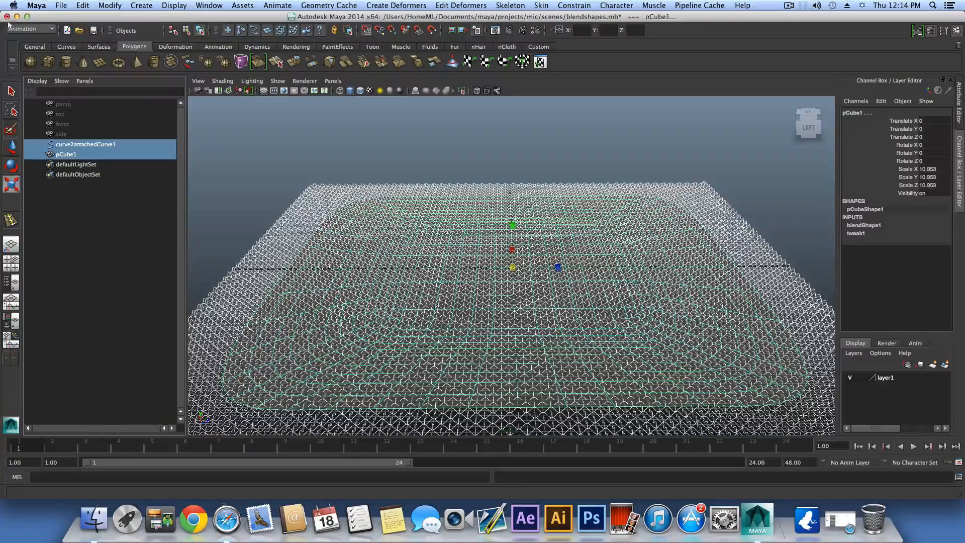
{"action": "left_click", "coordinate": [66, 5]}
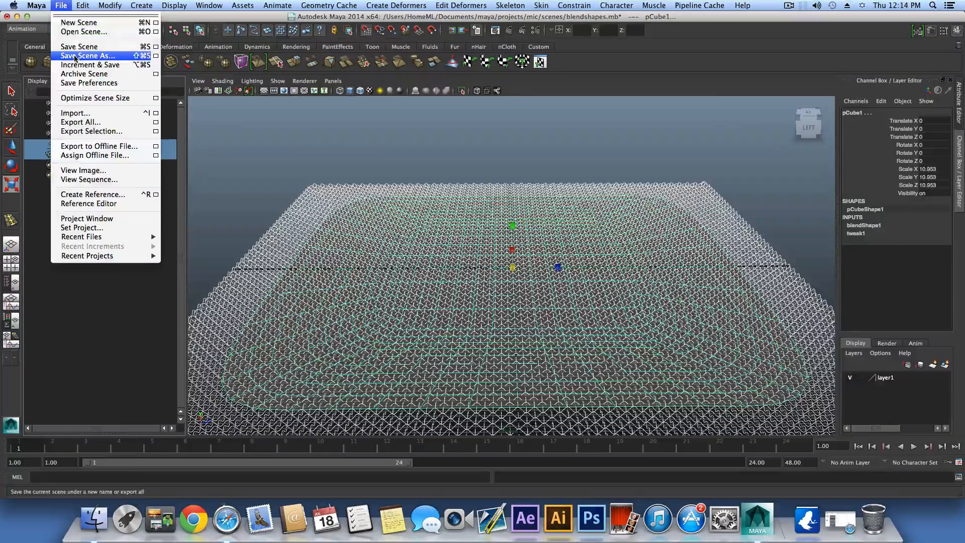
{"action": "left_click", "coordinate": [80, 54]}
{"action": "left_click", "coordinate": [346, 389]}
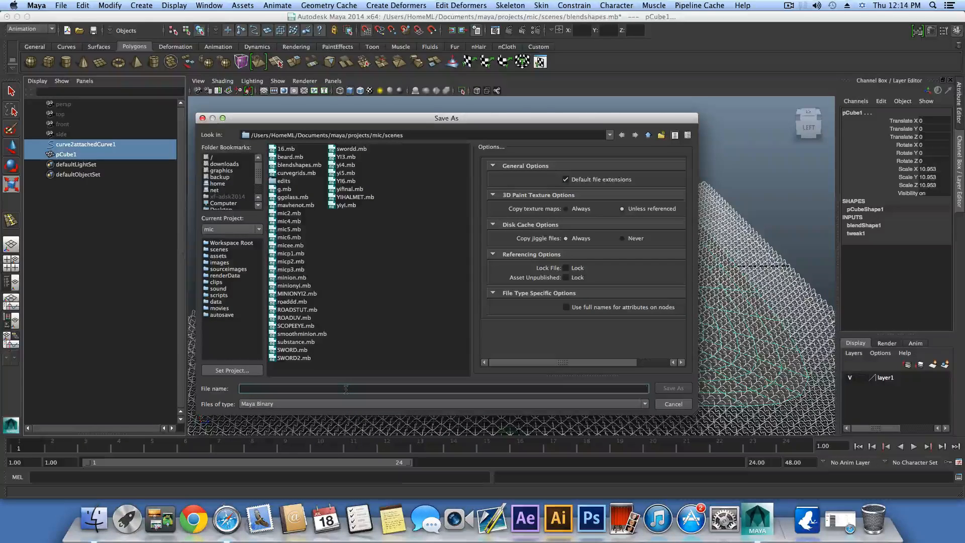
{"action": "left_click", "coordinate": [674, 406]}
{"action": "left_click", "coordinate": [322, 4]}
{"action": "mouse_move", "coordinate": [415, 3]}
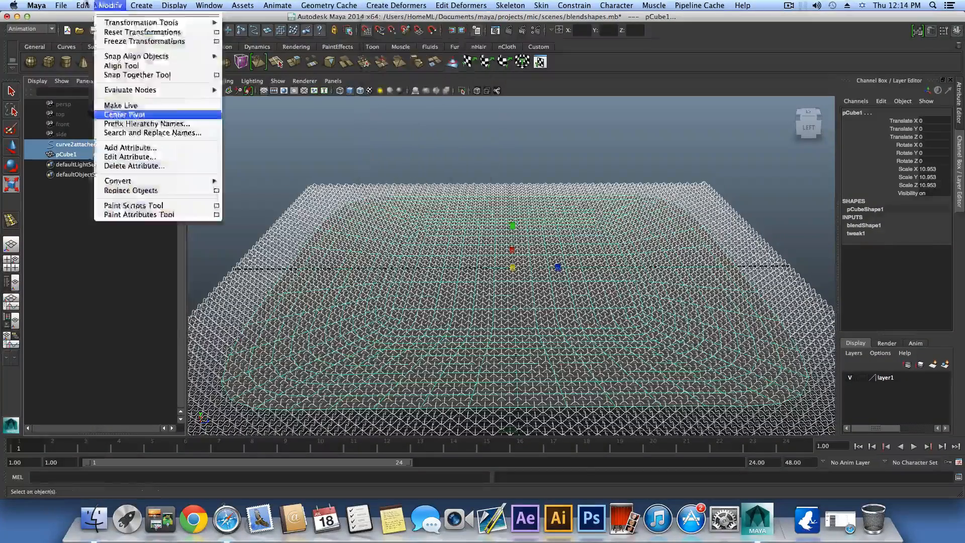
Save the scene under the new name wrap as a Maya Binary file in the project's scenes folder.
{"action": "mouse_move", "coordinate": [55, 8]}
{"action": "left_click", "coordinate": [85, 56]}
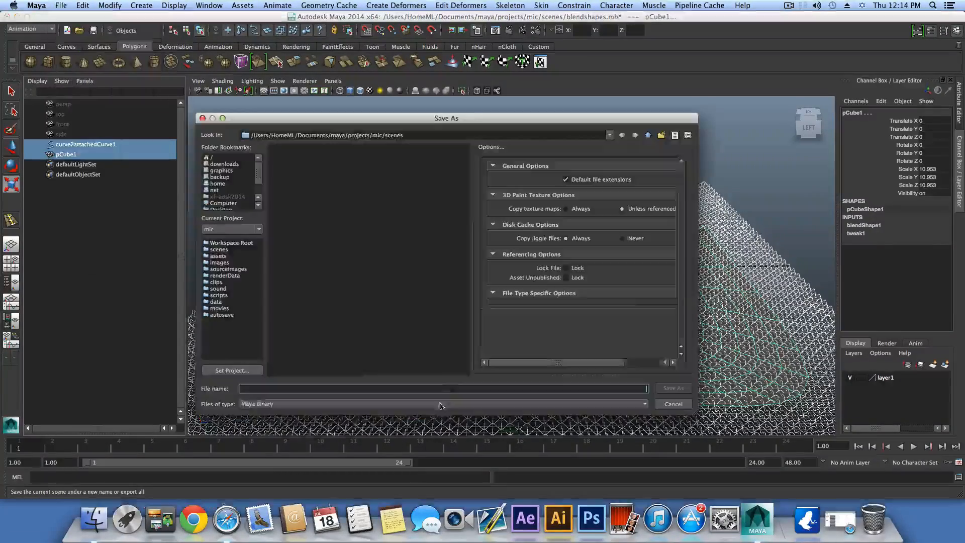
{"action": "type", "text": "w"}
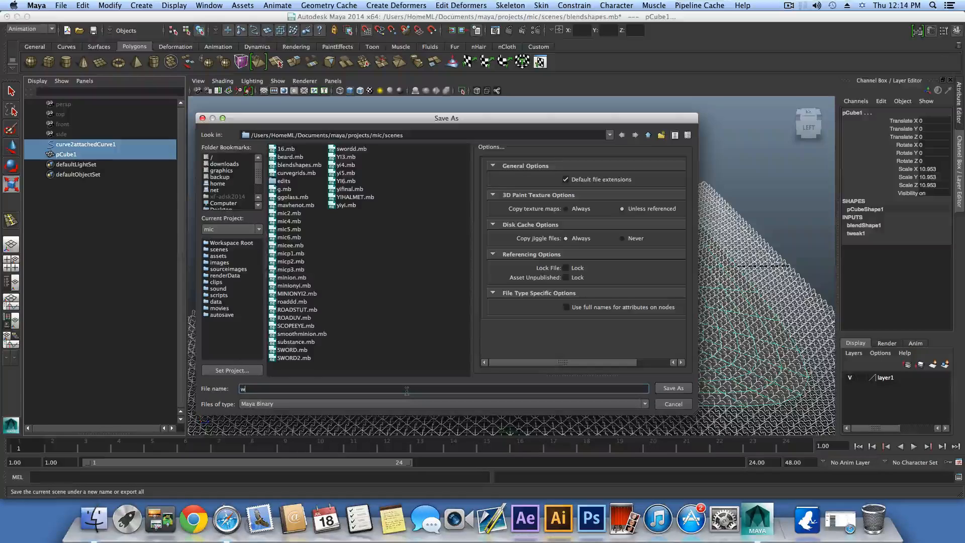
{"action": "type", "text": "rap"}
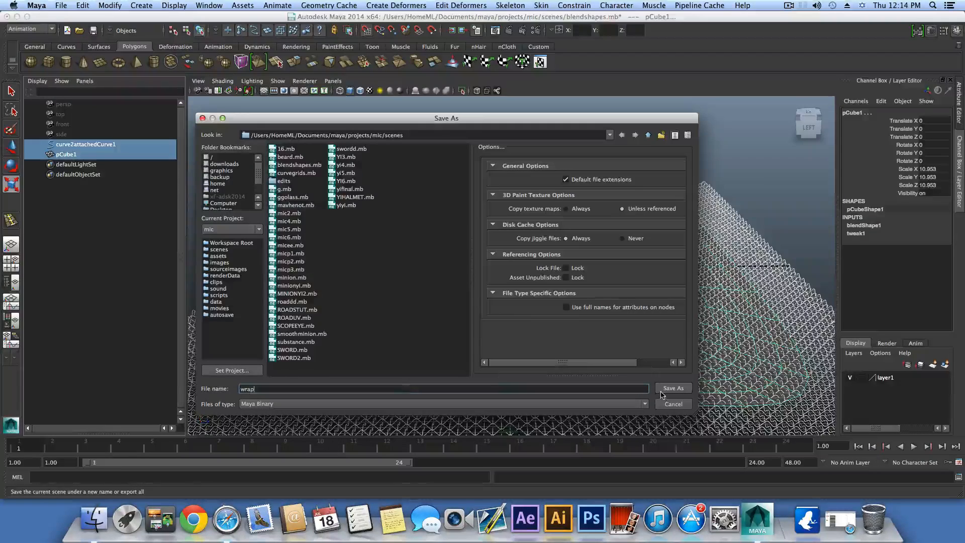
{"action": "left_click", "coordinate": [661, 391]}
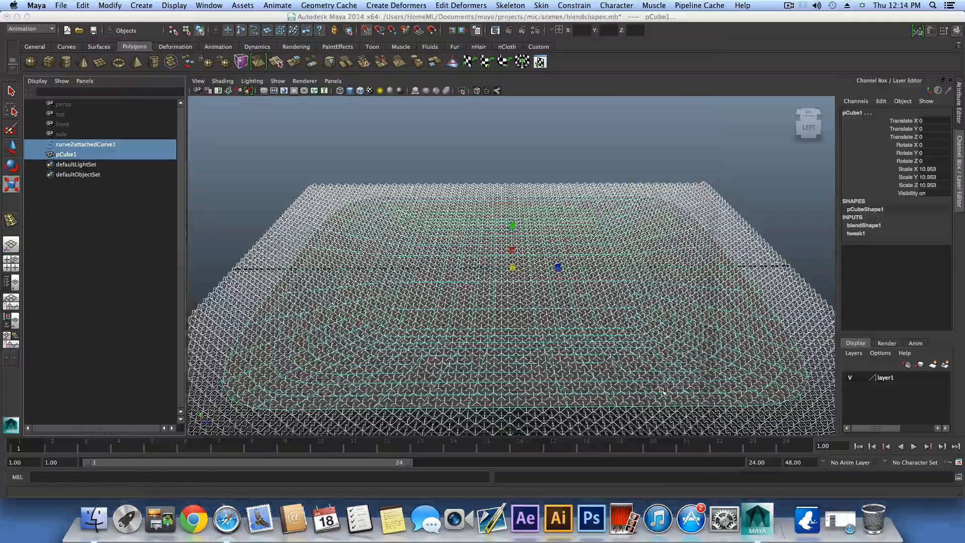
Try applying a Wrap deformer so that pCube1 drives the curve pattern, and select the wrap's base mesh.
{"action": "left_click", "coordinate": [375, 6]}
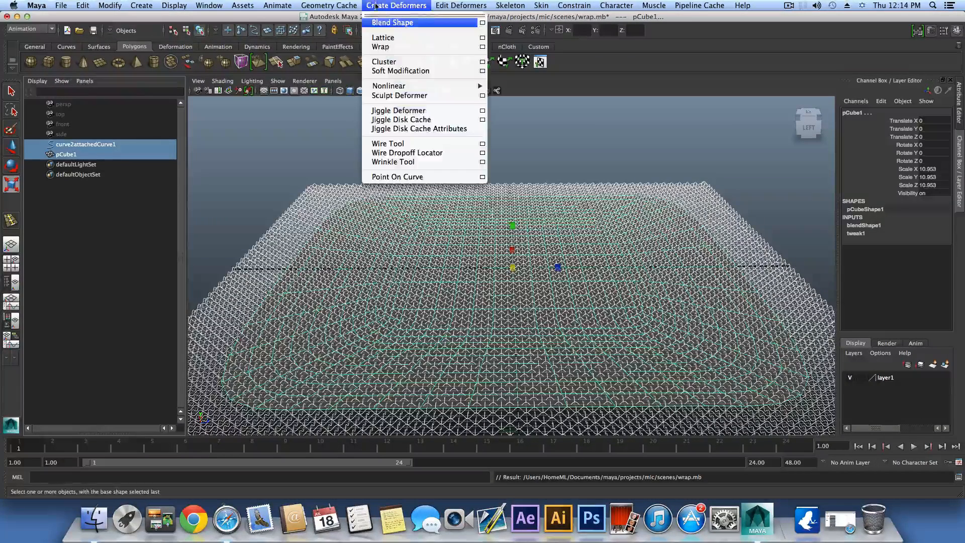
{"action": "left_click", "coordinate": [394, 48]}
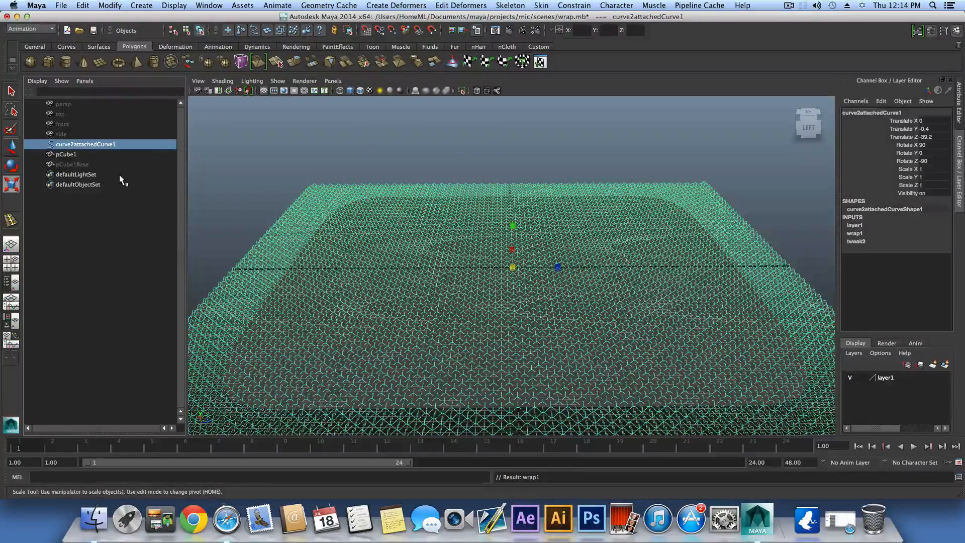
{"action": "left_click", "coordinate": [68, 164]}
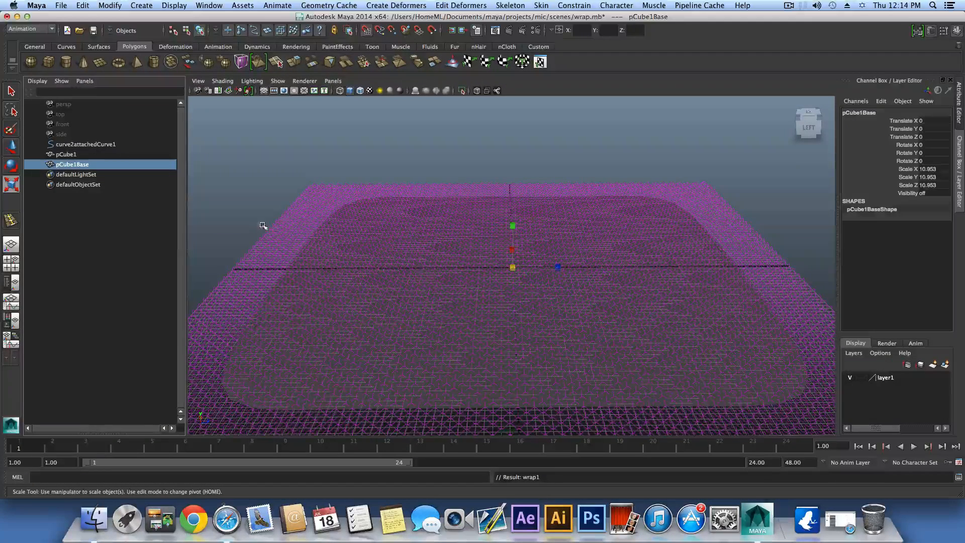
Select pCube1 and set the pCube2 weight of its blendShape1 to 1.
{"action": "left_click", "coordinate": [67, 153]}
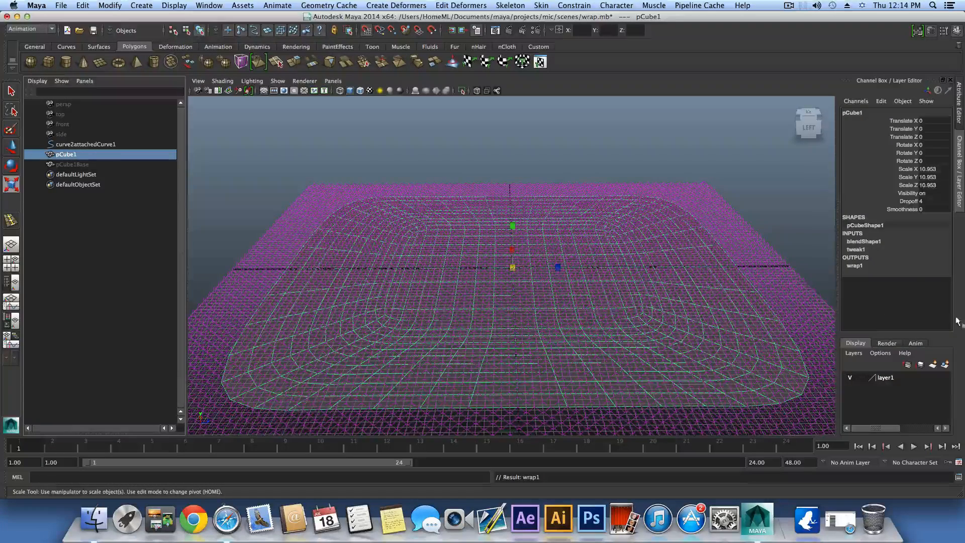
{"action": "left_click", "coordinate": [863, 242]}
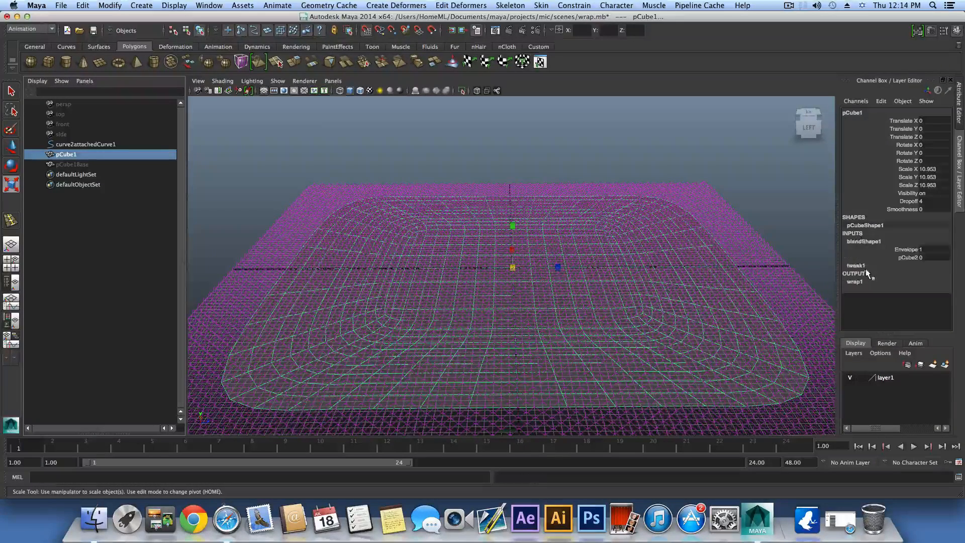
{"action": "left_click", "coordinate": [931, 256]}
{"action": "type", "text": "1"}
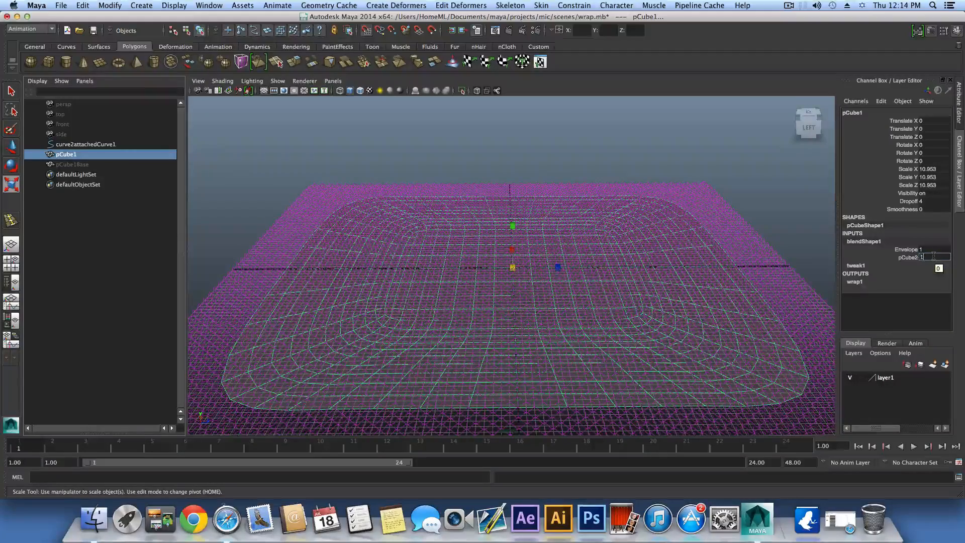
{"action": "key", "text": "Return"}
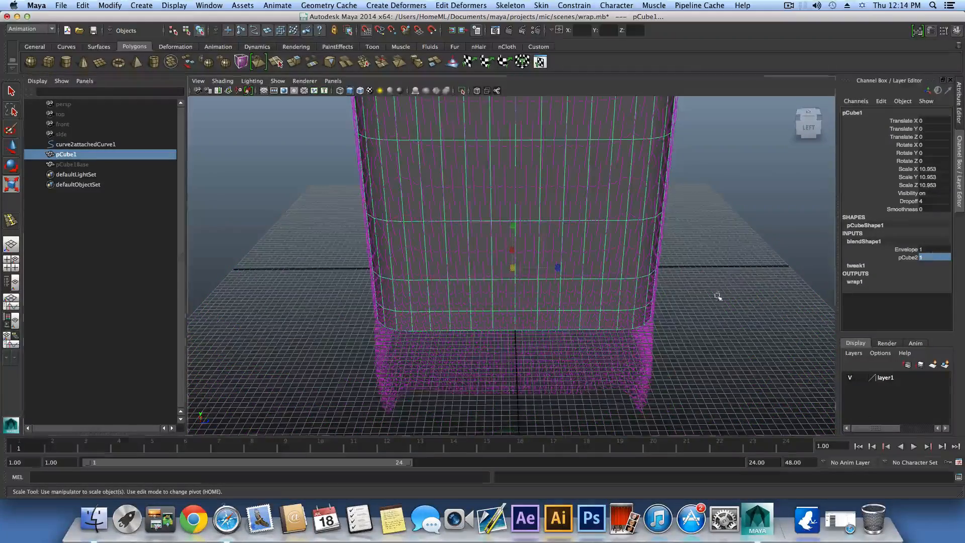
Examine from several sides how the curve pattern follows the walls, corners and top of the tall shell.
{"action": "right_click_drag", "start_coordinate": [719, 305], "coordinate": [565, 316], "text": "alt"}
{"action": "left_click_drag", "start_coordinate": [564, 317], "coordinate": [696, 305], "text": "alt"}
{"action": "left_click_drag", "start_coordinate": [600, 304], "coordinate": [567, 222], "text": "alt"}
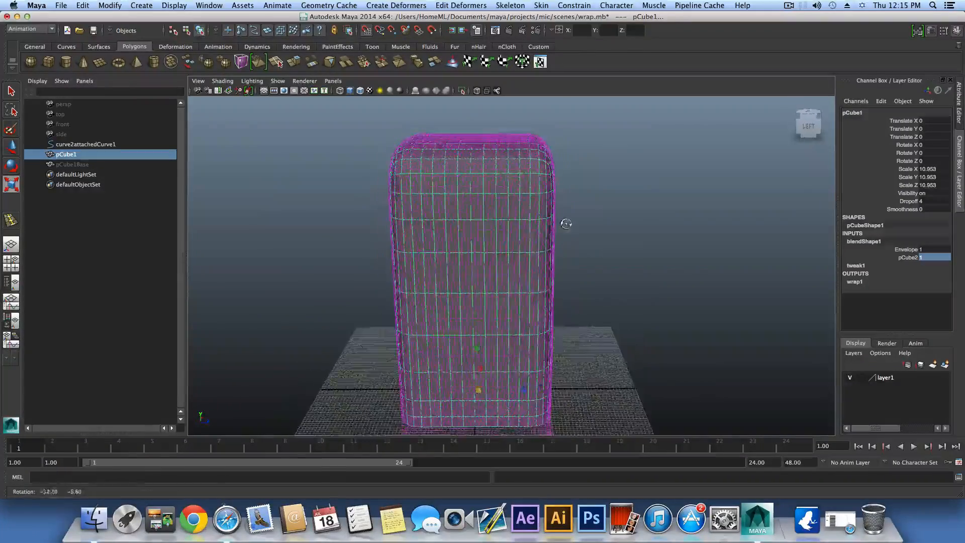
{"action": "left_click_drag", "start_coordinate": [497, 257], "coordinate": [470, 173], "text": "alt"}
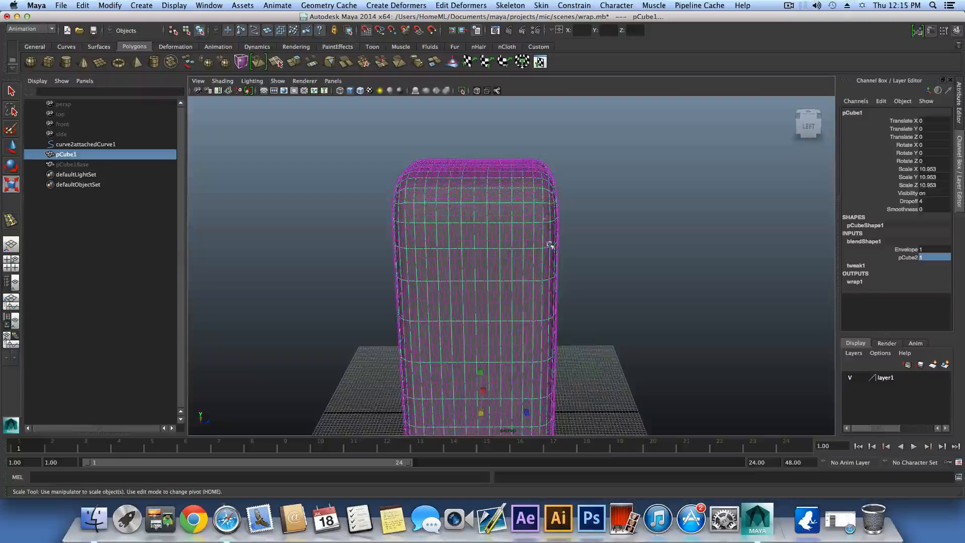
{"action": "left_click_drag", "start_coordinate": [411, 309], "coordinate": [452, 276], "text": "alt"}
{"action": "right_click_drag", "start_coordinate": [453, 275], "coordinate": [783, 325], "text": "alt"}
{"action": "left_click_drag", "start_coordinate": [784, 325], "coordinate": [601, 299], "text": "alt"}
{"action": "right_click_drag", "start_coordinate": [601, 300], "coordinate": [485, 307], "text": "alt"}
{"action": "left_click_drag", "start_coordinate": [485, 308], "coordinate": [540, 198], "text": "alt"}
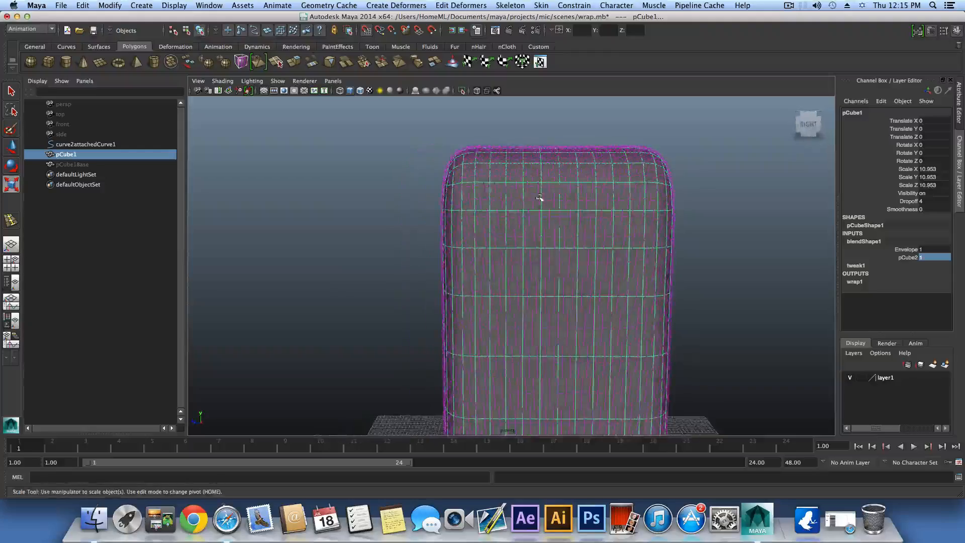
{"action": "left_click_drag", "start_coordinate": [654, 204], "coordinate": [568, 214], "text": "alt"}
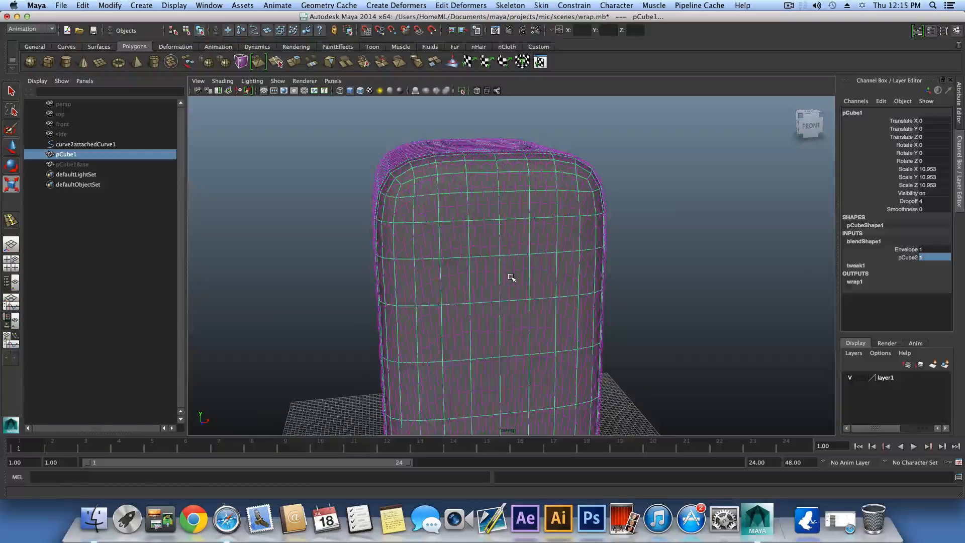
{"action": "scroll", "coordinate": [511, 275], "scroll_direction": "down", "scroll_amount": 5}
{"action": "key", "text": "r"}
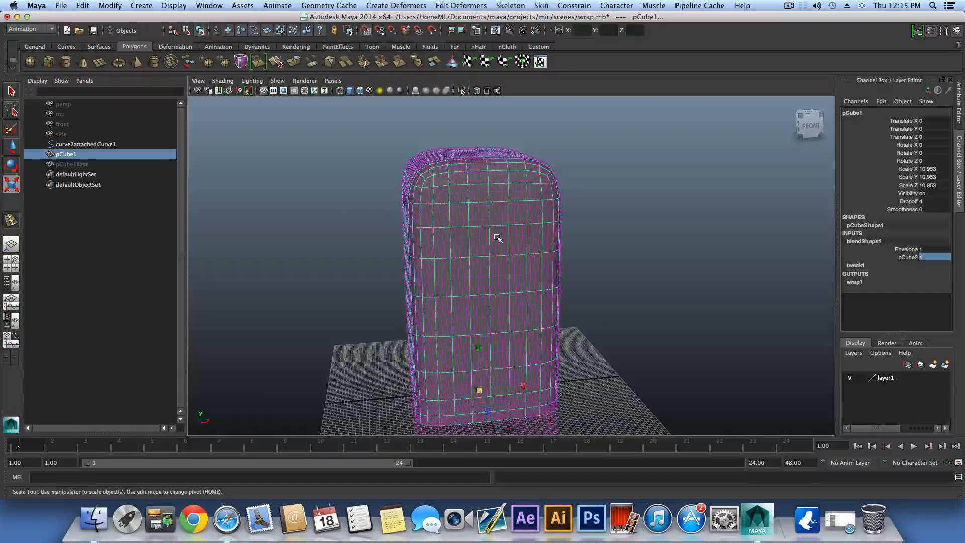
{"action": "left_click_drag", "start_coordinate": [495, 237], "coordinate": [493, 243], "text": "alt"}
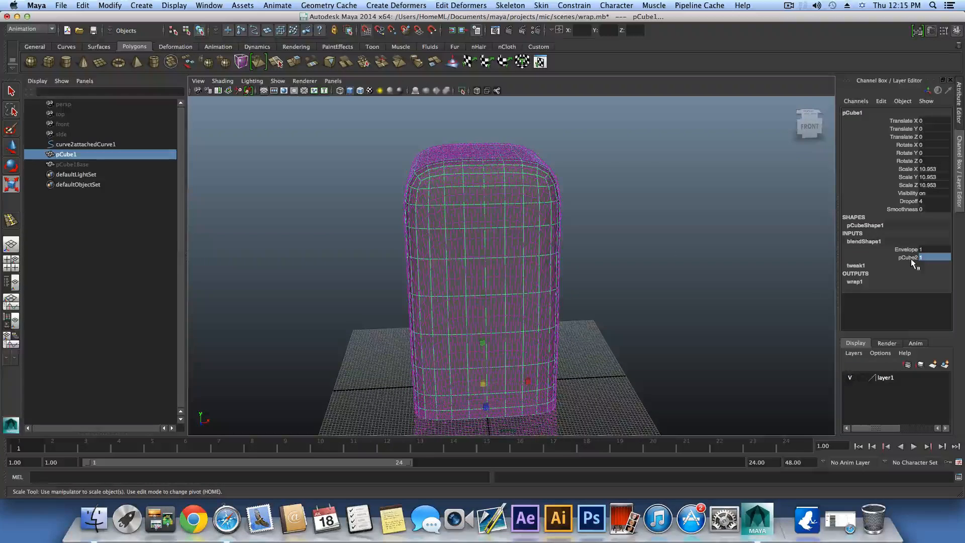
Set the pCube2 weight of blendShape1 back to 0.
{"action": "left_click", "coordinate": [927, 258]}
{"action": "type", "text": "0"}
{"action": "key", "text": "Return"}
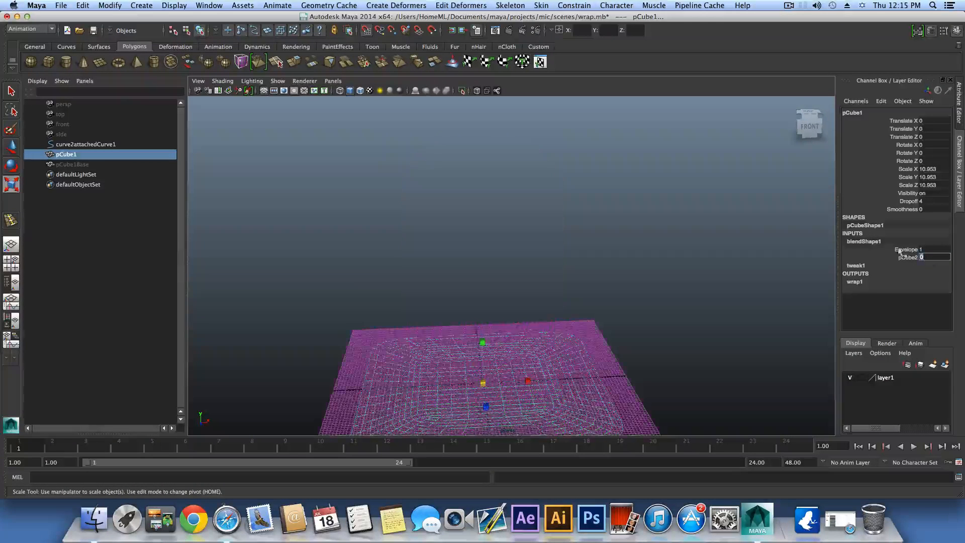
{"action": "middle_click_drag", "start_coordinate": [584, 418], "coordinate": [581, 330], "text": "alt"}
Undo the blend weight changes and the Wrap deformer, back to the selection of the curve pattern and pCube1.
{"action": "key", "text": "super+z"}
{"action": "key", "text": "super+z"}
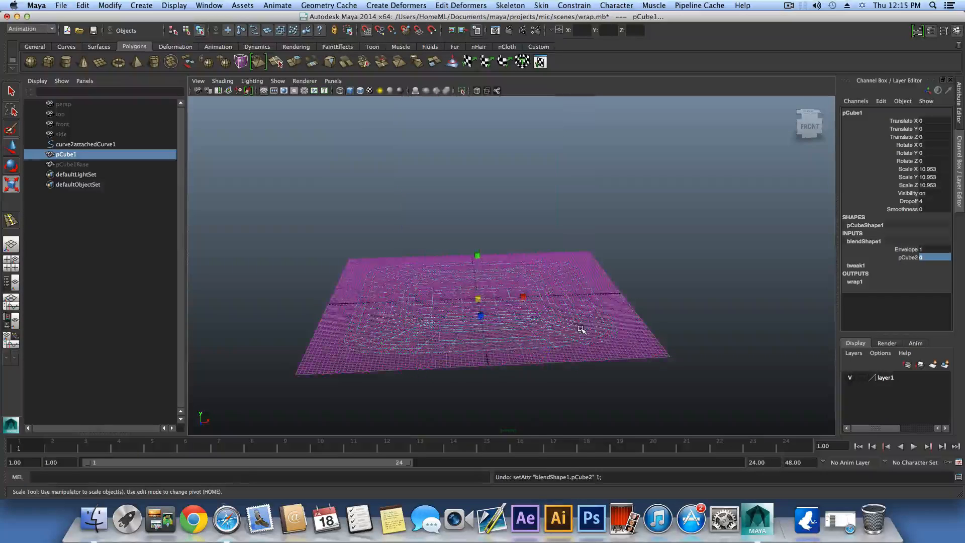
{"action": "key", "text": "super+z"}
{"action": "key", "text": "super+z"}
{"action": "key", "text": "super+z"}
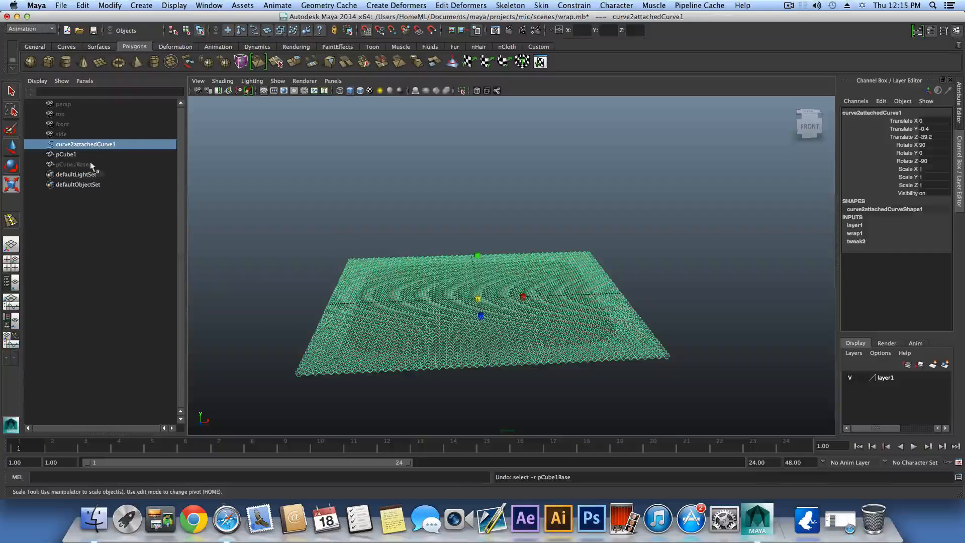
{"action": "key", "text": "z"}
{"action": "key", "text": "z"}
{"action": "key", "text": "z"}
{"action": "key", "text": "z"}
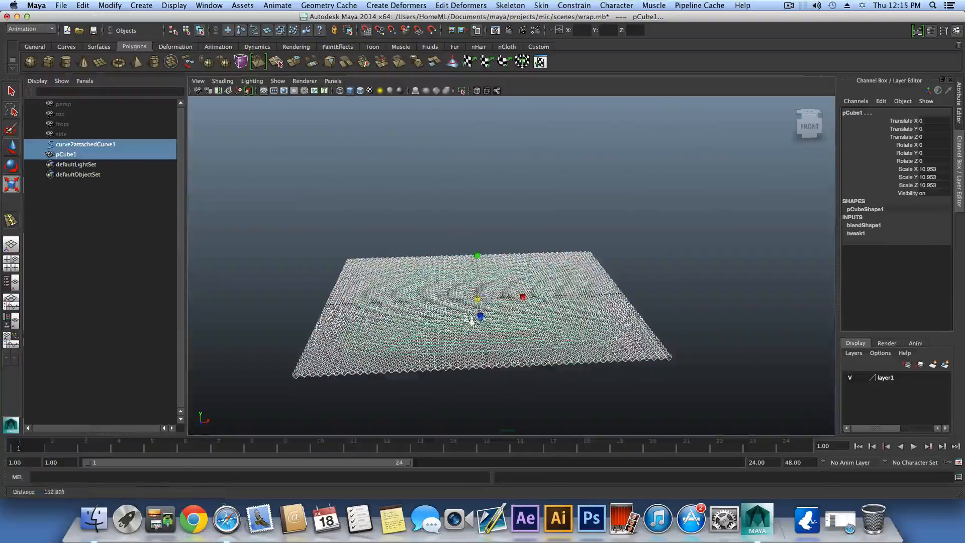
Switch pCube1 to edge selection and scale the rounded edge loop around its central area slightly outward.
{"action": "left_click", "coordinate": [75, 154]}
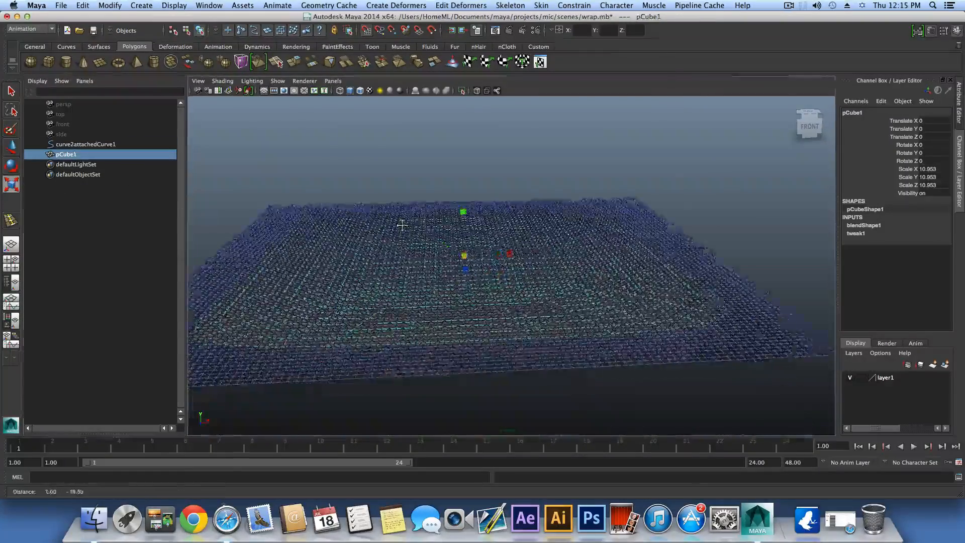
{"action": "left_click_drag", "start_coordinate": [399, 222], "coordinate": [614, 316], "text": "alt"}
{"action": "right_click_drag", "start_coordinate": [614, 315], "coordinate": [616, 282]}
{"action": "left_click", "coordinate": [615, 287]}
{"action": "left_click_drag", "start_coordinate": [615, 287], "coordinate": [620, 323], "text": "alt"}
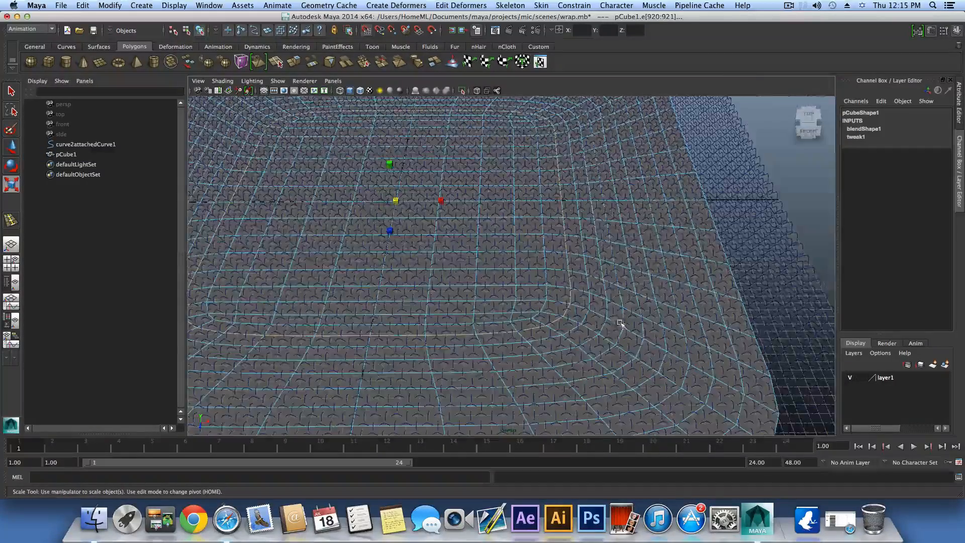
{"action": "left_click_drag", "start_coordinate": [396, 201], "coordinate": [401, 201]}
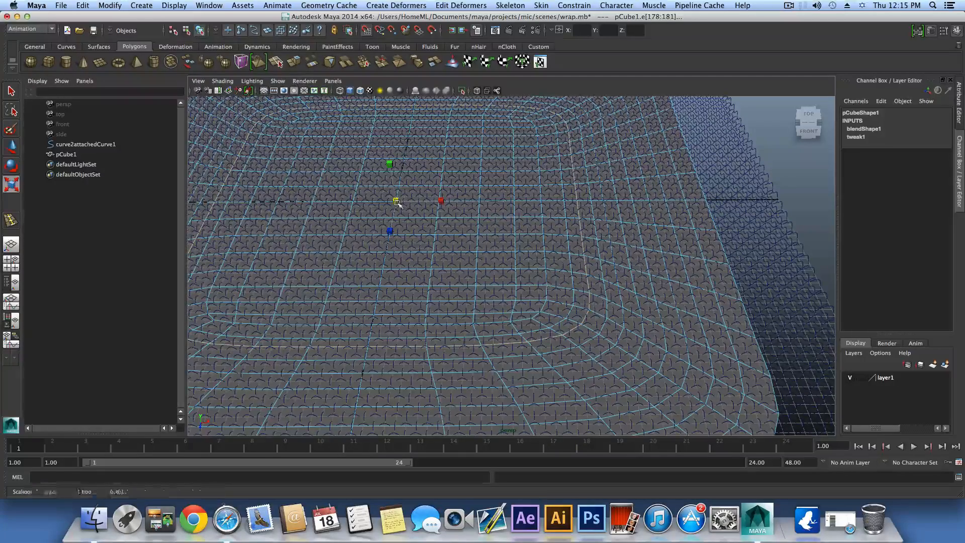
Scale the rounded edge loops around the central area of pCube1 slightly outward, one loop at a time, to even out their spacing.
{"action": "left_click_drag", "start_coordinate": [397, 202], "coordinate": [403, 204]}
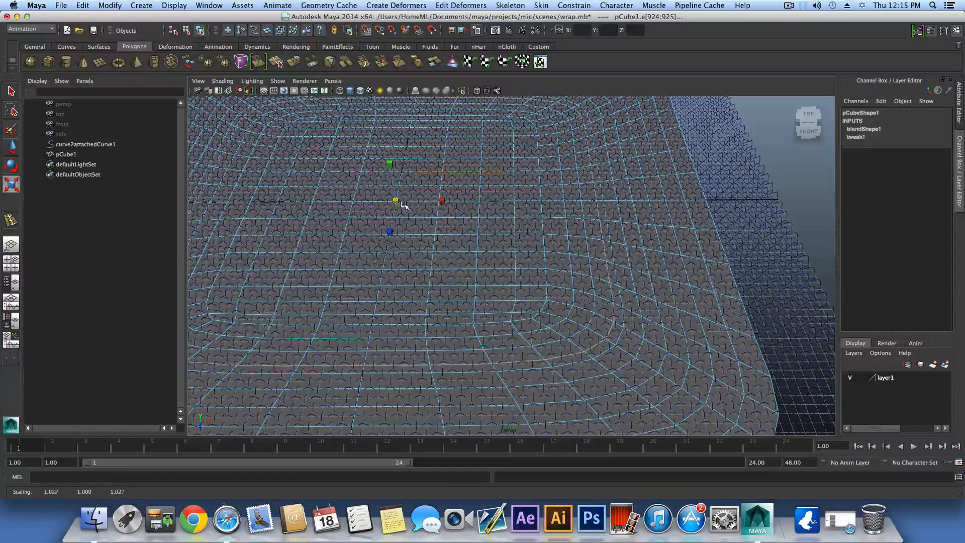
{"action": "left_click", "coordinate": [453, 232]}
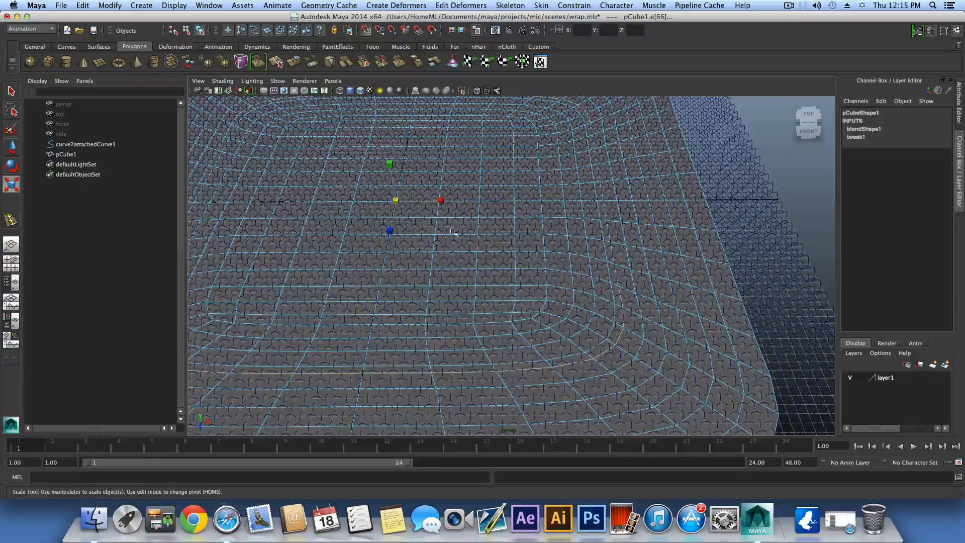
{"action": "left_click_drag", "start_coordinate": [395, 201], "coordinate": [646, 305]}
{"action": "double_click", "coordinate": [630, 274]}
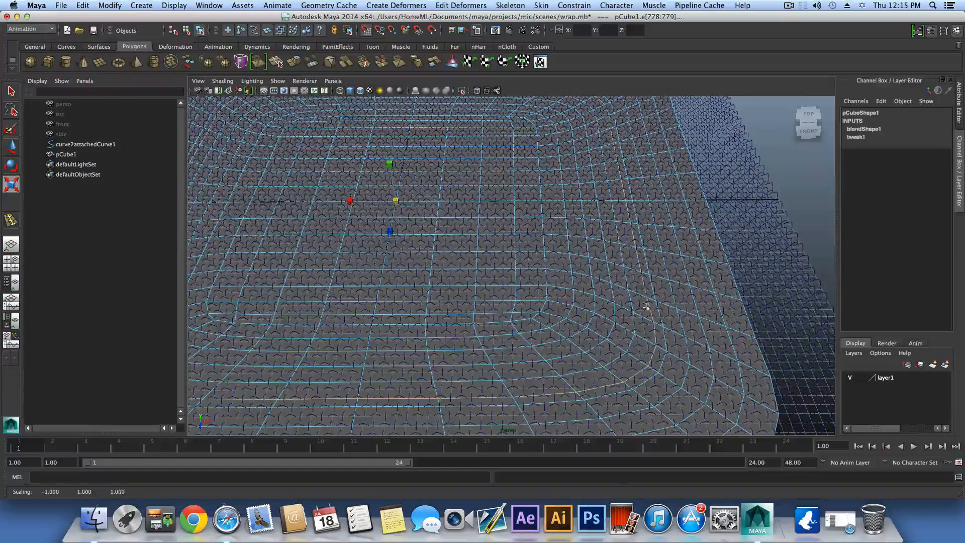
{"action": "double_click", "coordinate": [631, 300]}
{"action": "left_click_drag", "start_coordinate": [402, 203], "coordinate": [410, 206]}
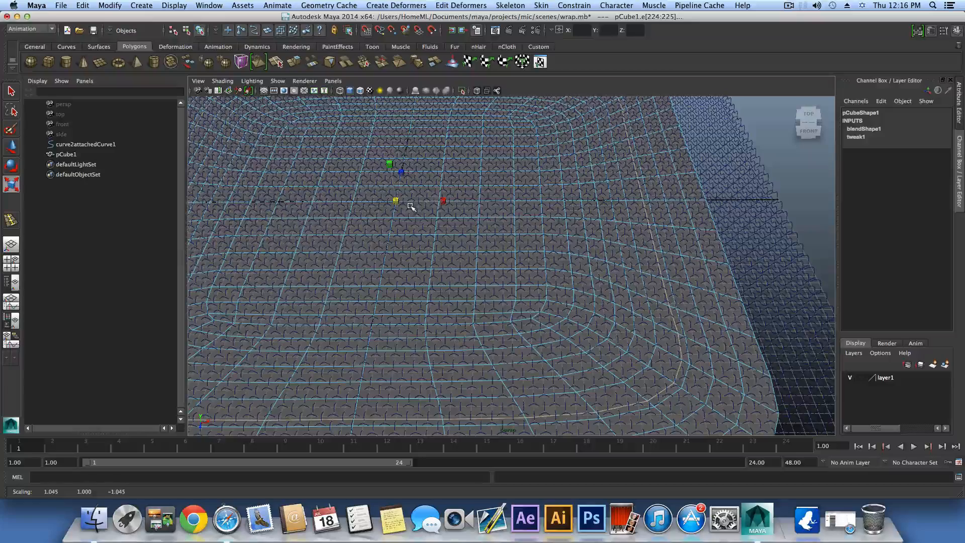
Scale the successive edge loops closer to the outer border of pCube1 slightly outward so their spacing matches the inner loops.
{"action": "double_click", "coordinate": [673, 298]}
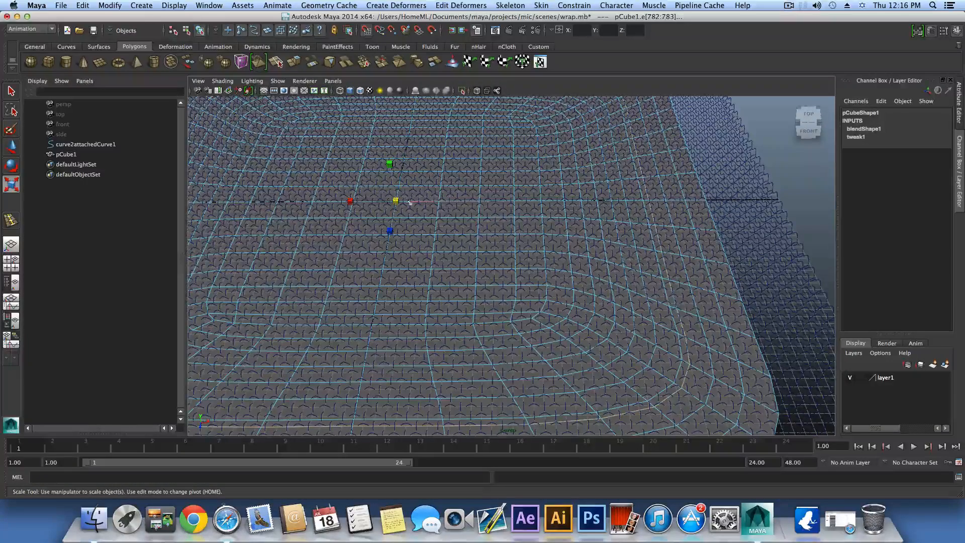
{"action": "left_click_drag", "start_coordinate": [410, 202], "coordinate": [410, 207]}
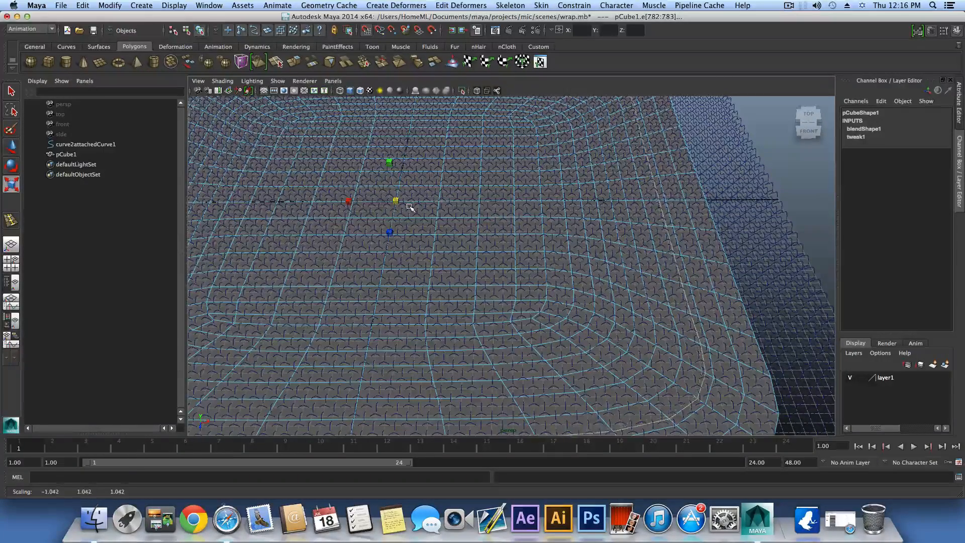
{"action": "left_click", "coordinate": [411, 207]}
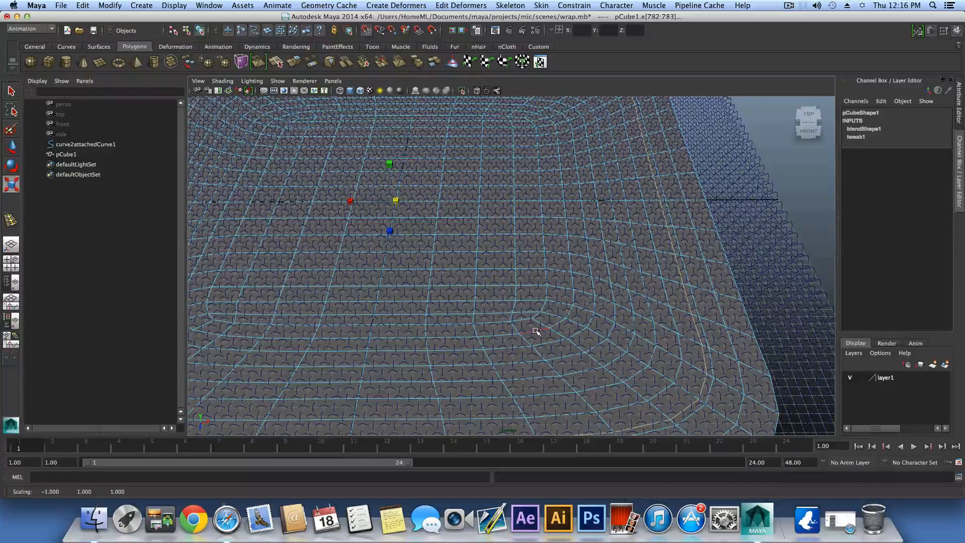
{"action": "left_click", "coordinate": [706, 336]}
{"action": "left_click_drag", "start_coordinate": [395, 198], "coordinate": [470, 216]}
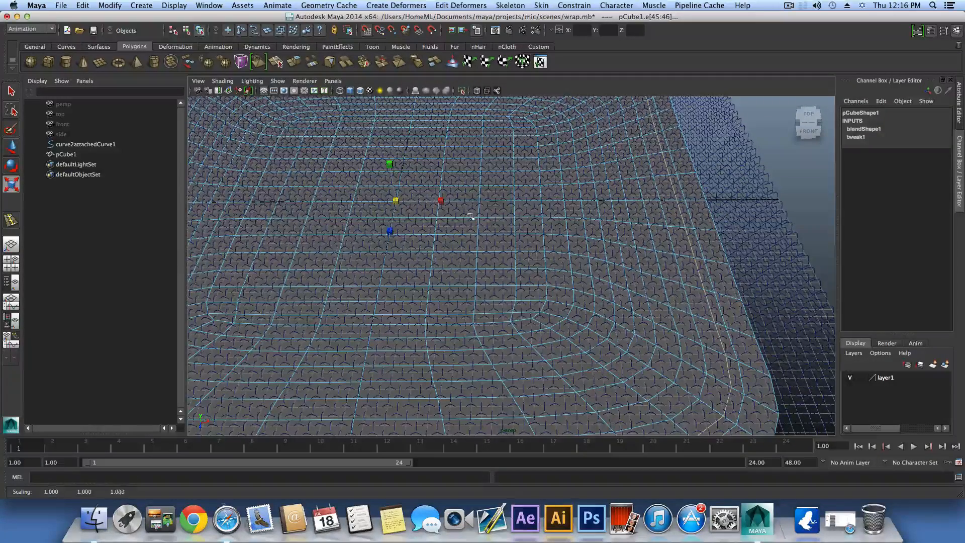
{"action": "left_click", "coordinate": [717, 304]}
{"action": "left_click_drag", "start_coordinate": [396, 200], "coordinate": [407, 203]}
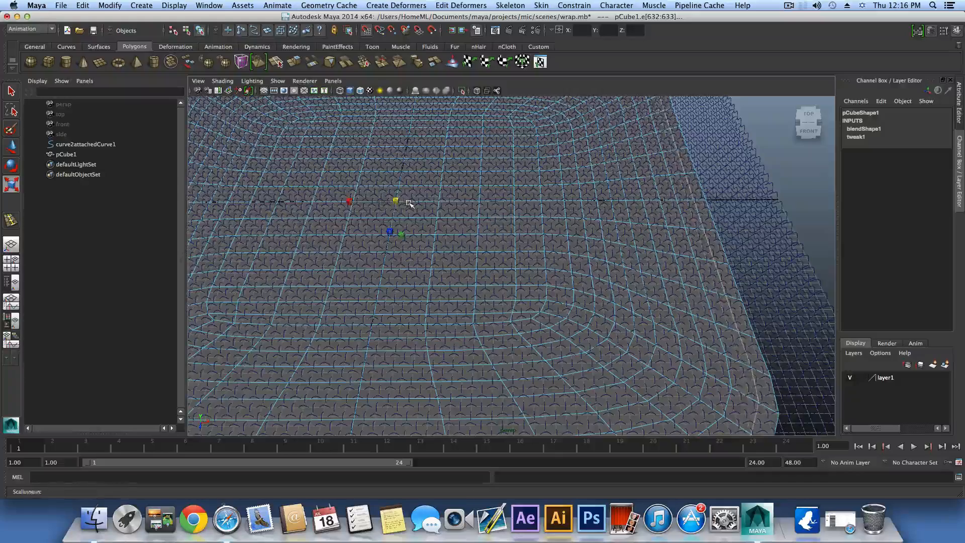
Adjust the scale of the outermost border edge loop of pCube1 and return to object selection.
{"action": "left_click", "coordinate": [732, 276]}
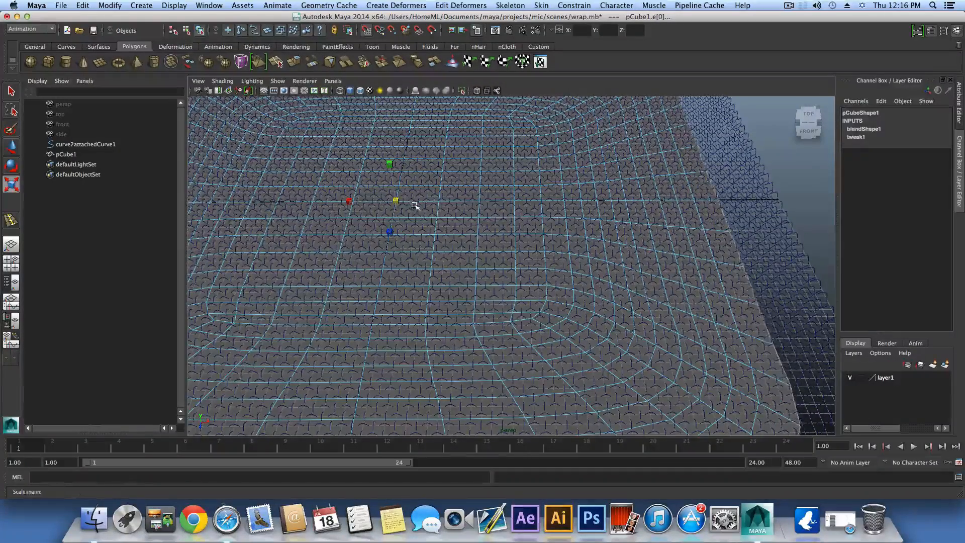
{"action": "scroll", "coordinate": [504, 314], "scroll_direction": "down", "scroll_amount": 5}
{"action": "left_click_drag", "start_coordinate": [504, 314], "coordinate": [504, 303], "text": "alt"}
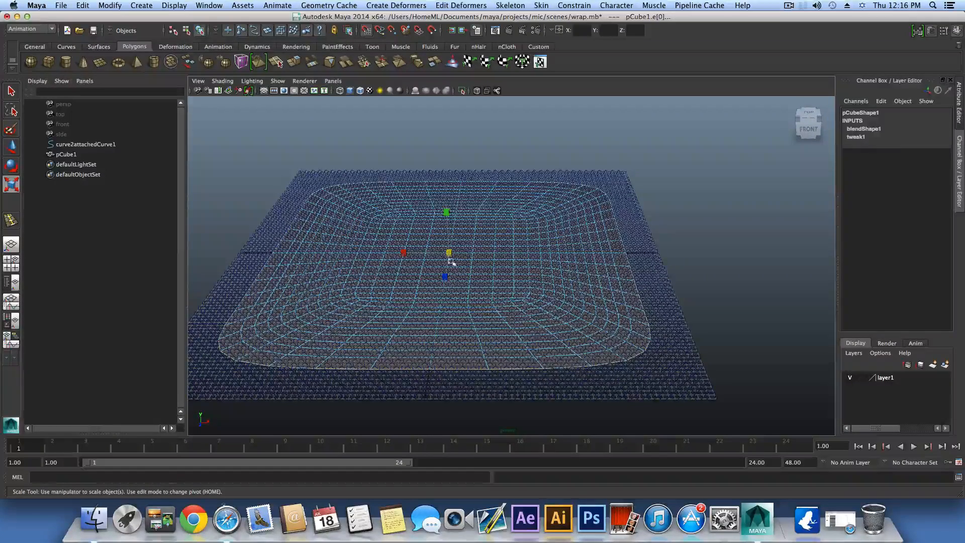
{"action": "left_click_drag", "start_coordinate": [449, 253], "coordinate": [473, 266]}
{"action": "key", "text": "F8"}
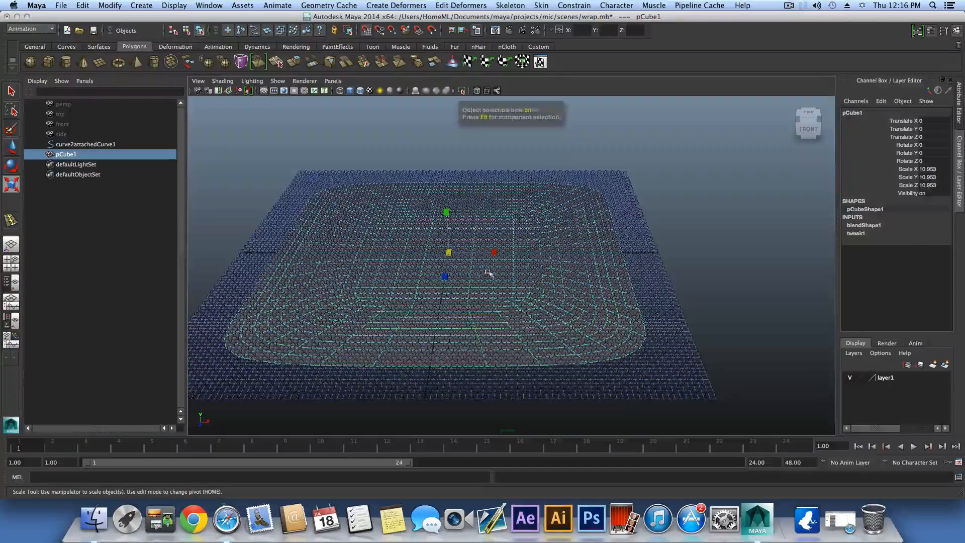
Select curve2attachedCurve1 together with pCube1 and apply a Wrap deformer to bind the curve pattern to the mesh.
{"action": "left_click", "coordinate": [86, 144]}
{"action": "left_click", "coordinate": [66, 154], "text": "ctrl"}
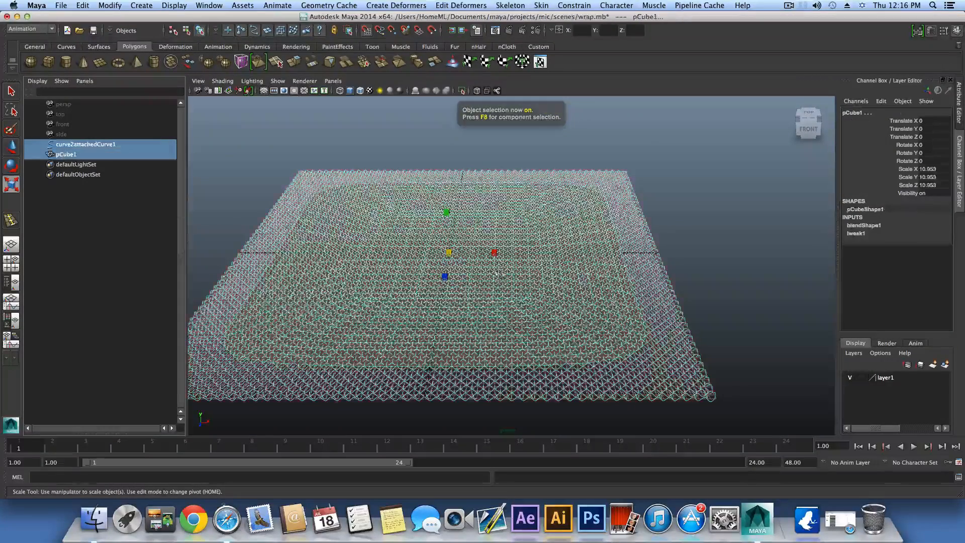
{"action": "left_click", "coordinate": [396, 5]}
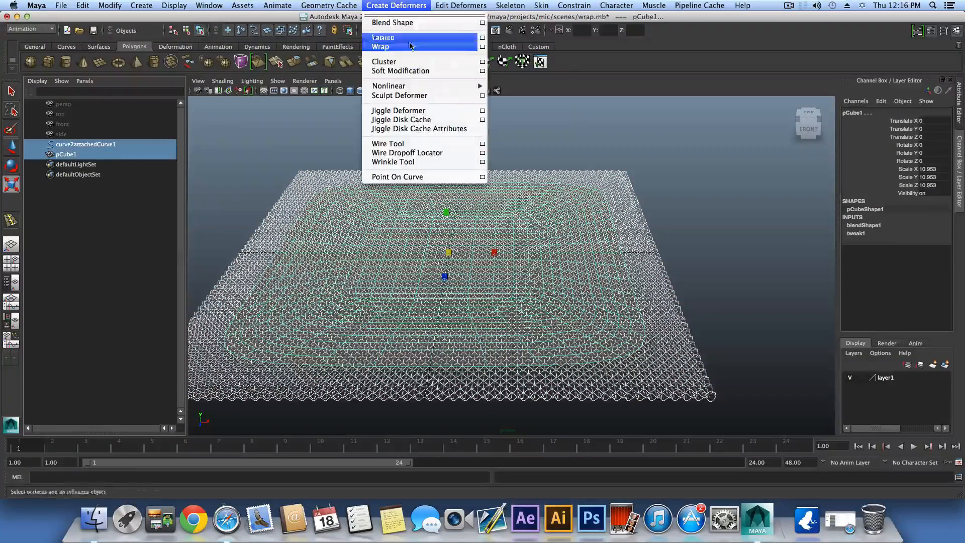
{"action": "left_click", "coordinate": [408, 47]}
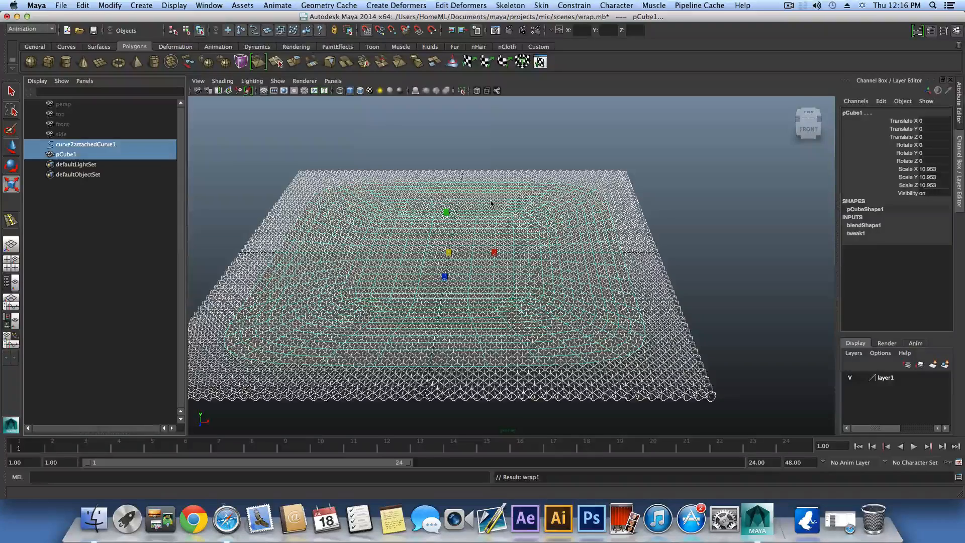
Set the pCube2 weight of blendShape1 on pCube1 to 1.
{"action": "left_click", "coordinate": [66, 154]}
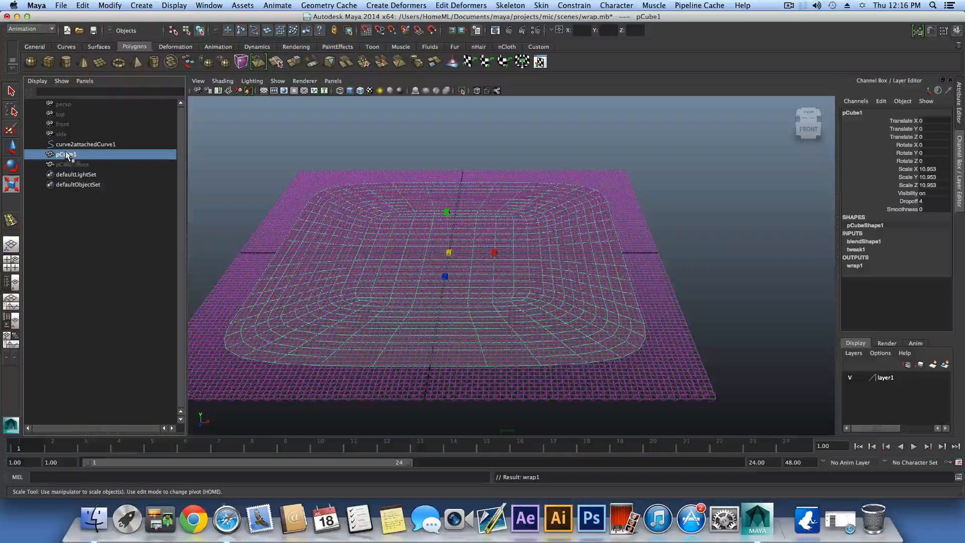
{"action": "left_click", "coordinate": [862, 242]}
{"action": "left_click", "coordinate": [927, 257]}
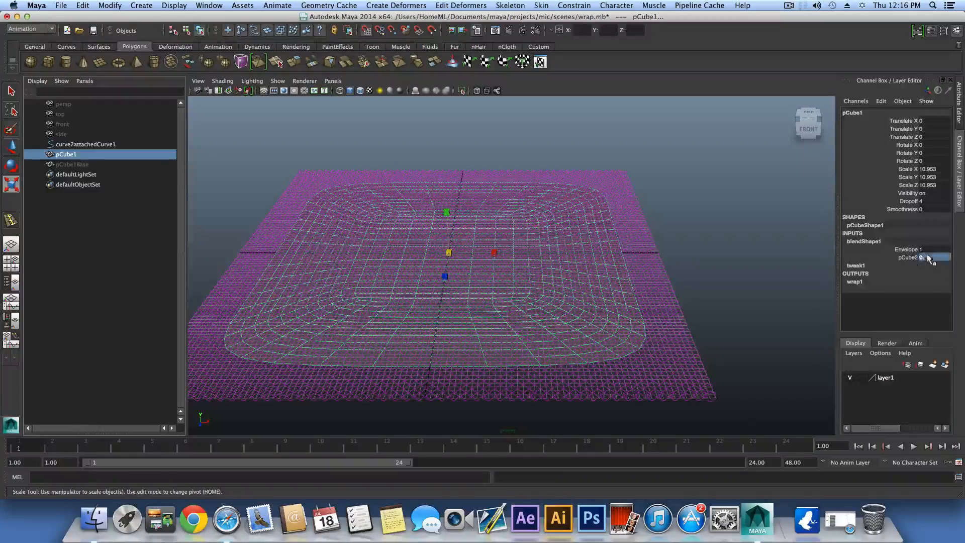
{"action": "type", "text": "1"}
{"action": "key", "text": "Return"}
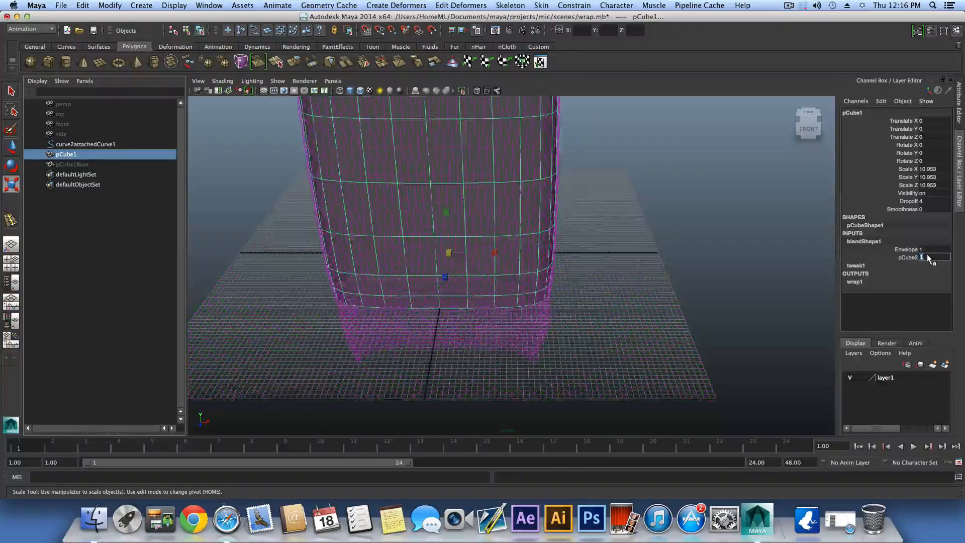
Examine from the front, sides, top and corners how the rewrapped curve pattern follows the tall shell.
{"action": "middle_click_drag", "start_coordinate": [561, 335], "coordinate": [583, 373], "text": "alt"}
{"action": "left_click_drag", "start_coordinate": [583, 372], "coordinate": [545, 315], "text": "alt"}
{"action": "middle_click_drag", "start_coordinate": [544, 315], "coordinate": [536, 394], "text": "alt"}
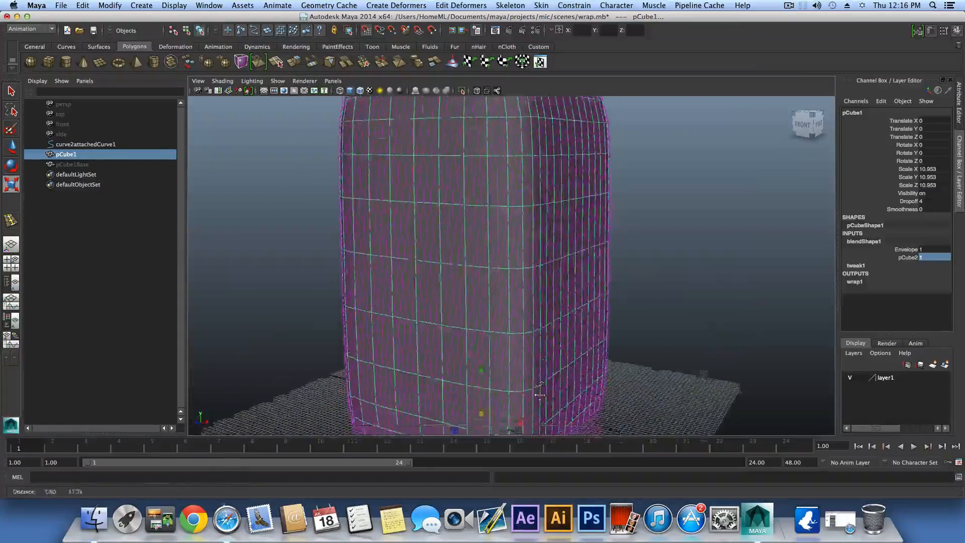
{"action": "right_click_drag", "start_coordinate": [536, 394], "coordinate": [528, 312], "text": "alt"}
{"action": "left_click_drag", "start_coordinate": [528, 313], "coordinate": [598, 316], "text": "alt"}
{"action": "middle_click_drag", "start_coordinate": [543, 369], "coordinate": [543, 273], "text": "alt"}
{"action": "left_click_drag", "start_coordinate": [543, 274], "coordinate": [541, 303], "text": "alt"}
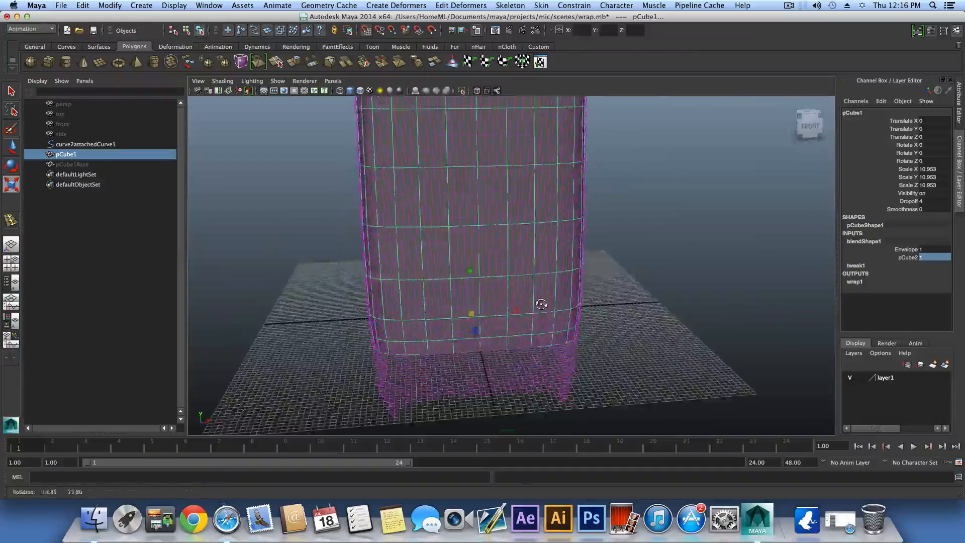
{"action": "middle_click_drag", "start_coordinate": [541, 303], "coordinate": [578, 376], "text": "alt"}
{"action": "right_click_drag", "start_coordinate": [578, 375], "coordinate": [486, 341], "text": "alt"}
{"action": "left_click_drag", "start_coordinate": [486, 381], "coordinate": [594, 386], "text": "alt"}
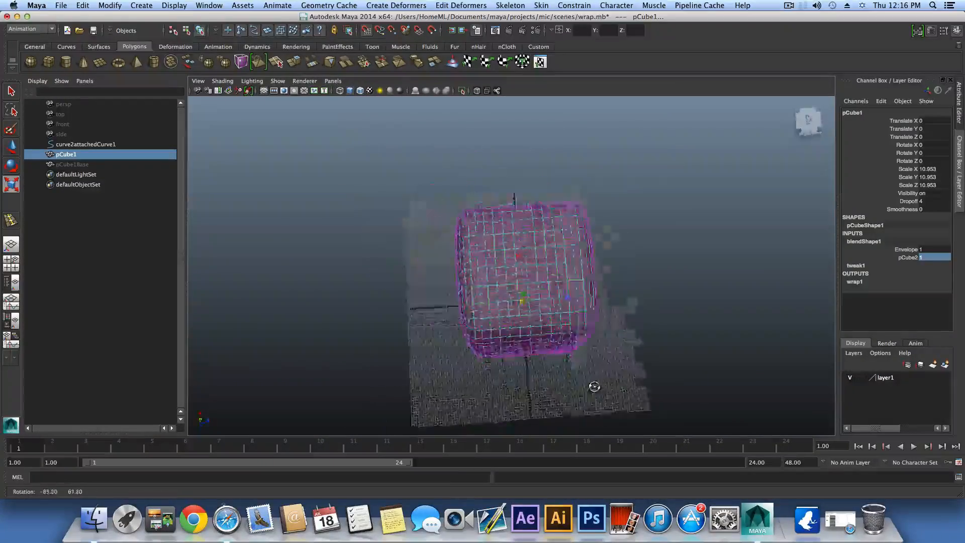
{"action": "left_click_drag", "start_coordinate": [507, 366], "coordinate": [465, 383], "text": "alt"}
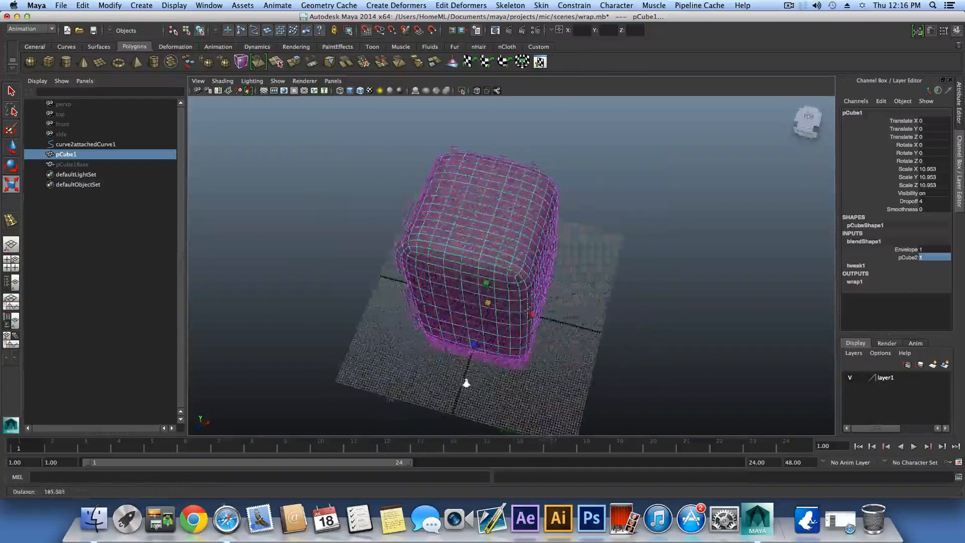
{"action": "right_click_drag", "start_coordinate": [465, 383], "coordinate": [556, 368], "text": "alt"}
{"action": "middle_click_drag", "start_coordinate": [556, 369], "coordinate": [598, 424], "text": "alt"}
{"action": "left_click_drag", "start_coordinate": [598, 424], "coordinate": [623, 398], "text": "alt"}
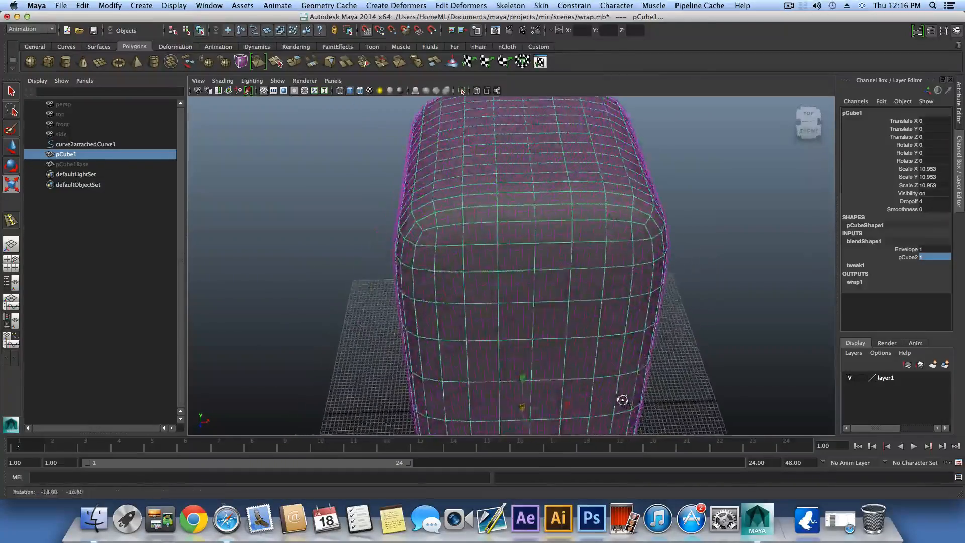
{"action": "middle_click_drag", "start_coordinate": [622, 398], "coordinate": [604, 424], "text": "alt"}
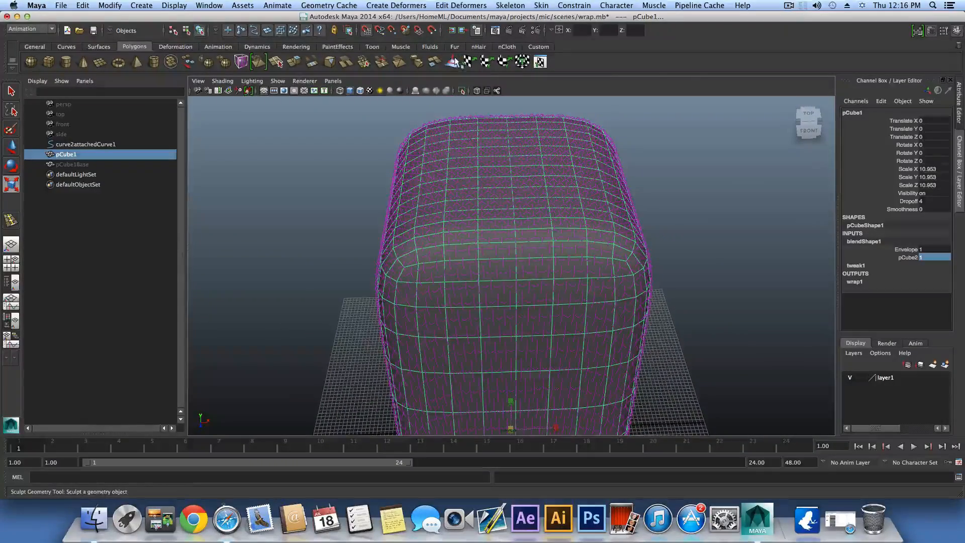
{"action": "left_click_drag", "start_coordinate": [643, 290], "coordinate": [517, 319], "text": "alt"}
{"action": "right_click_drag", "start_coordinate": [537, 313], "coordinate": [585, 262], "text": "alt"}
{"action": "left_click_drag", "start_coordinate": [580, 275], "coordinate": [394, 338], "text": "alt"}
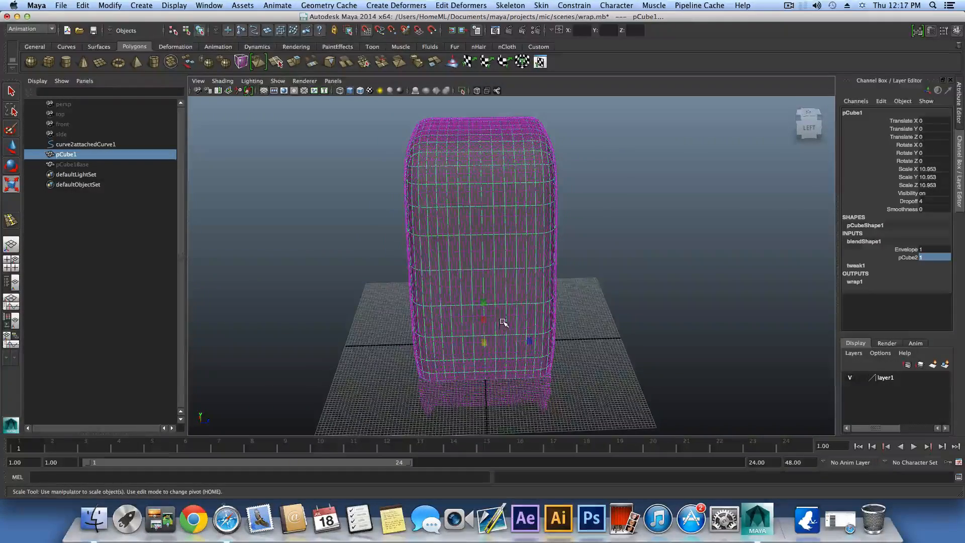
{"action": "left_click_drag", "start_coordinate": [503, 322], "coordinate": [453, 325], "text": "alt"}
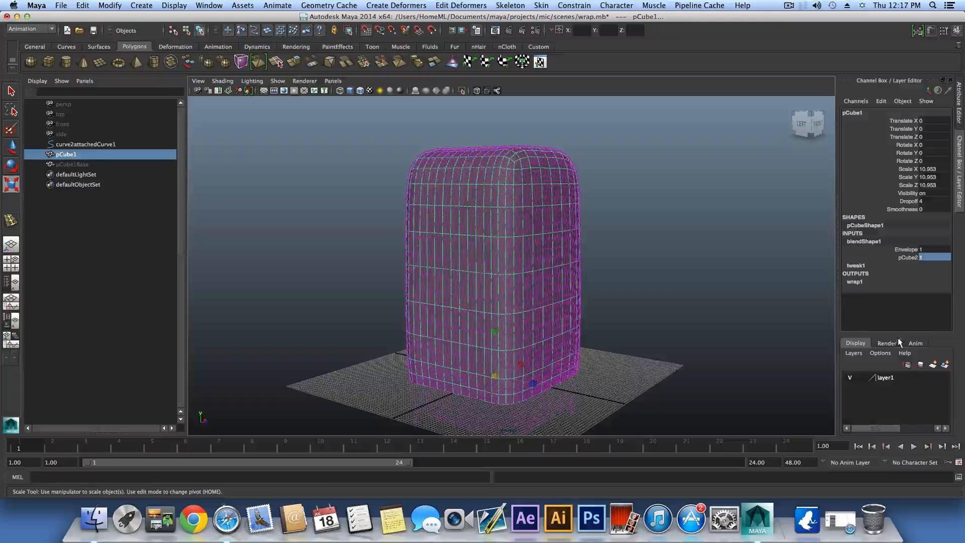
{"action": "left_click", "coordinate": [791, 6]}
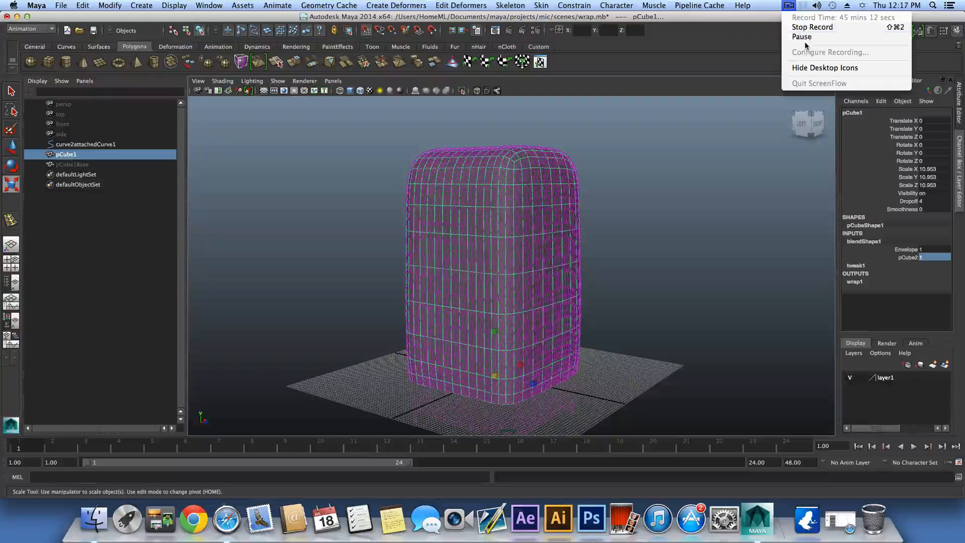
{"action": "left_click", "coordinate": [803, 40]}
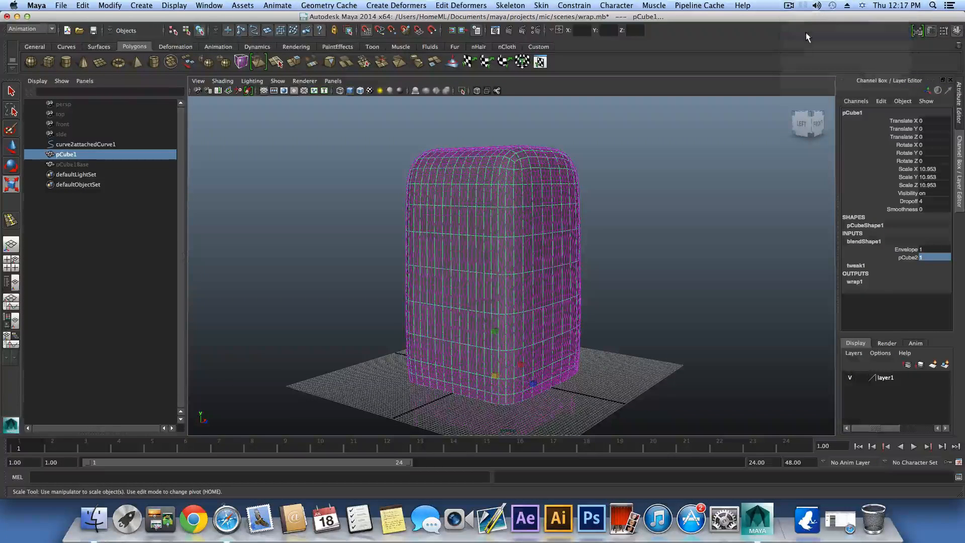
Duplicate the wrapped curve pattern and move the copy along Z to about 18.4, clear of the original shell.
{"action": "left_click_drag", "start_coordinate": [532, 328], "coordinate": [530, 362], "text": "alt"}
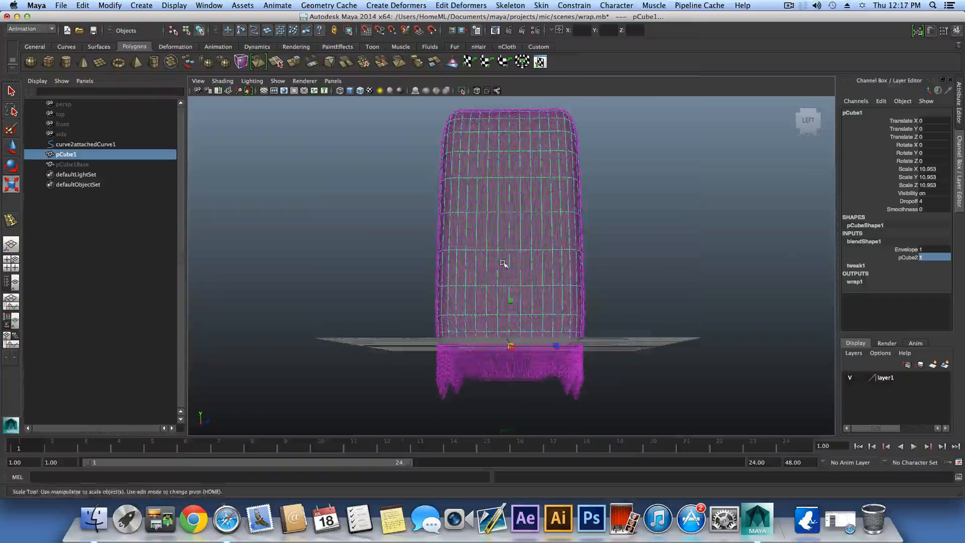
{"action": "left_click_drag", "start_coordinate": [504, 263], "coordinate": [511, 327], "text": "alt"}
{"action": "left_click", "coordinate": [591, 402]}
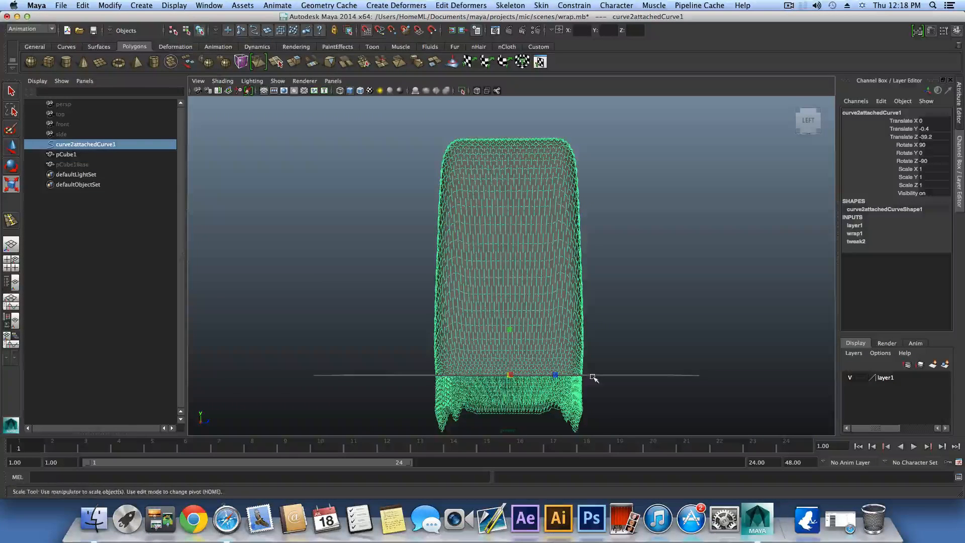
{"action": "key", "text": "ctrl+d"}
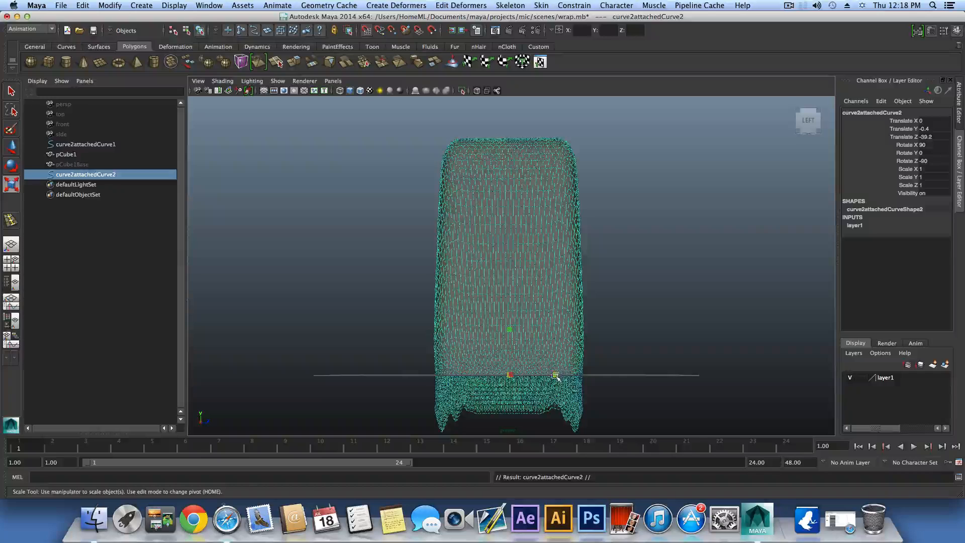
{"action": "key", "text": "w"}
{"action": "left_click_drag", "start_coordinate": [557, 375], "coordinate": [725, 377]}
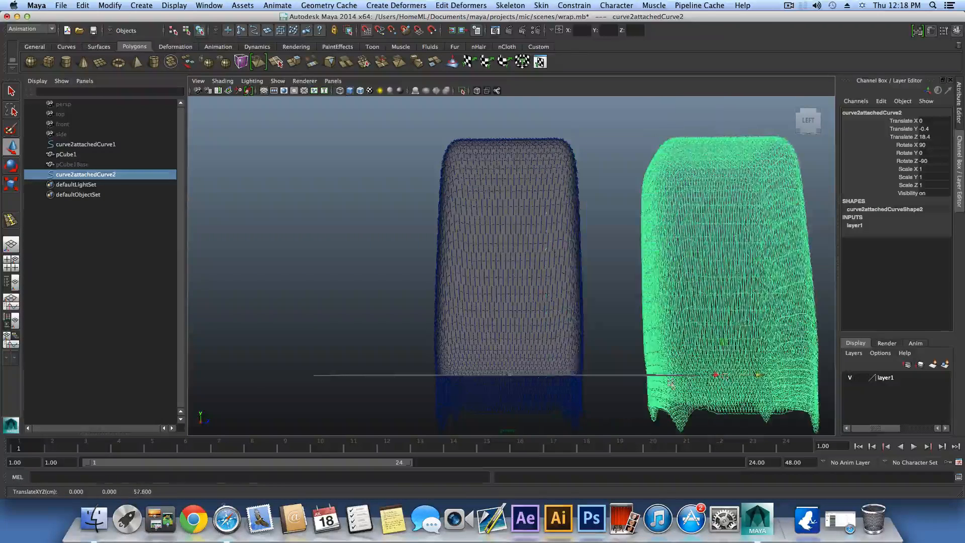
Select the original curve2attachedCurve1 and pCube1 together and add them to layer1.
{"action": "scroll", "coordinate": [671, 384], "scroll_direction": "down", "scroll_amount": 5}
{"action": "left_click_drag", "start_coordinate": [549, 379], "coordinate": [550, 380]}
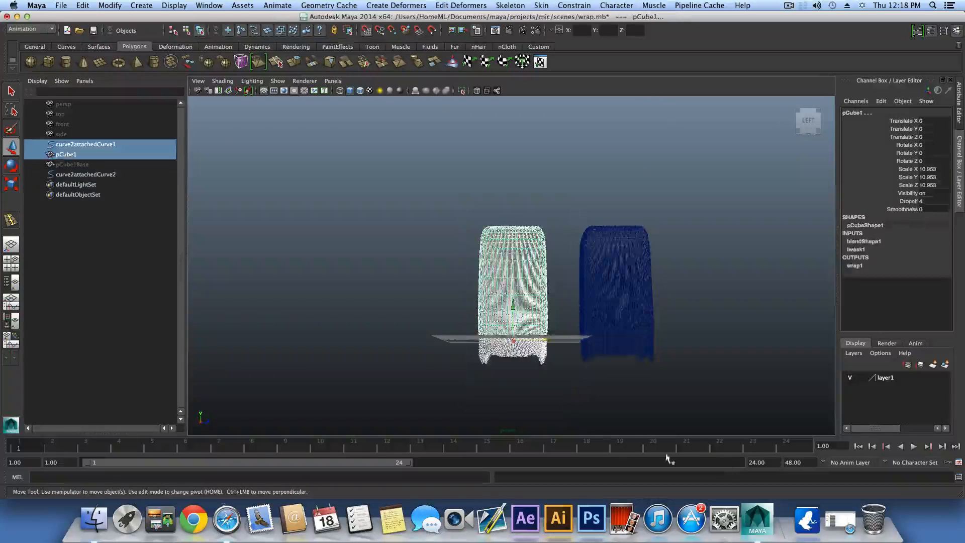
{"action": "right_click", "coordinate": [895, 385]}
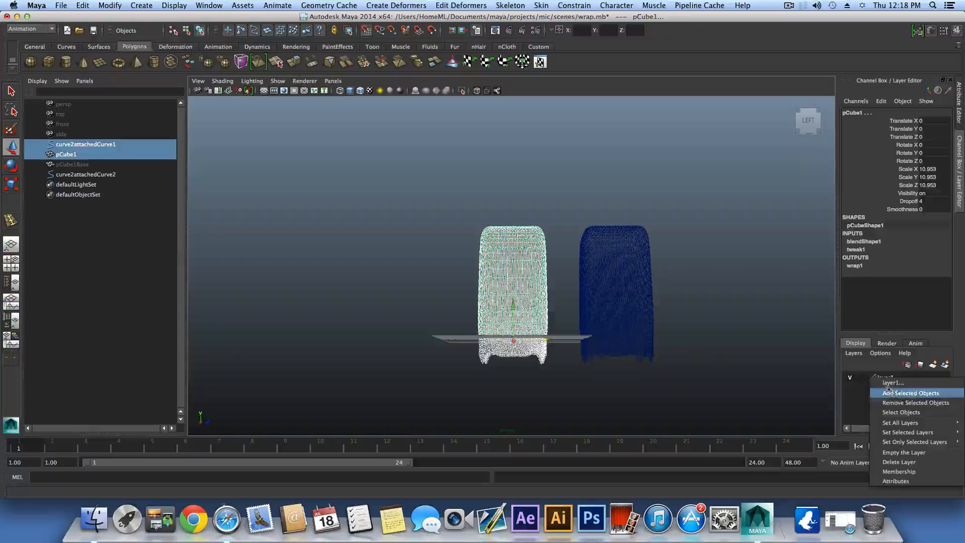
{"action": "right_click", "coordinate": [885, 378]}
{"action": "left_click", "coordinate": [890, 393]}
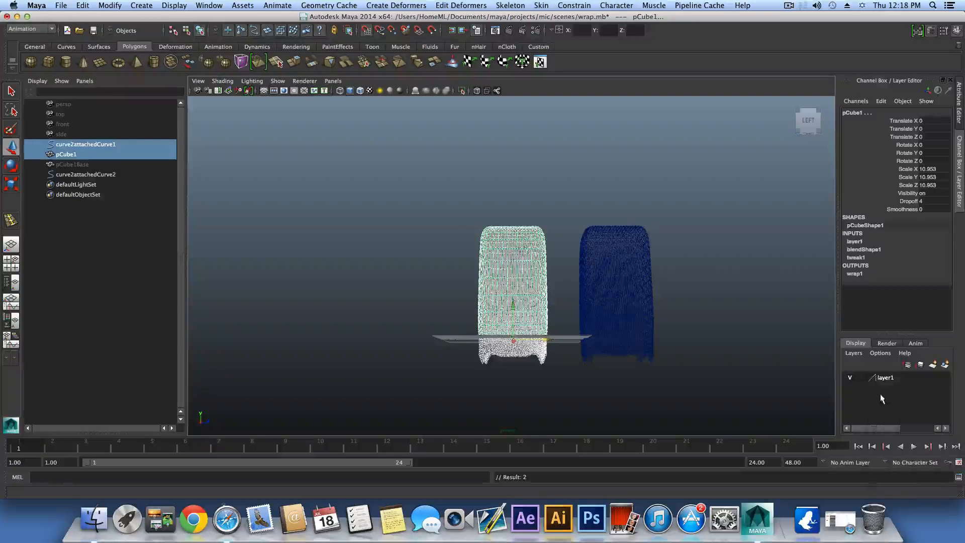
Remove the duplicate curve2attachedCurve2 from layer1 and hide layer1.
{"action": "left_click", "coordinate": [849, 378]}
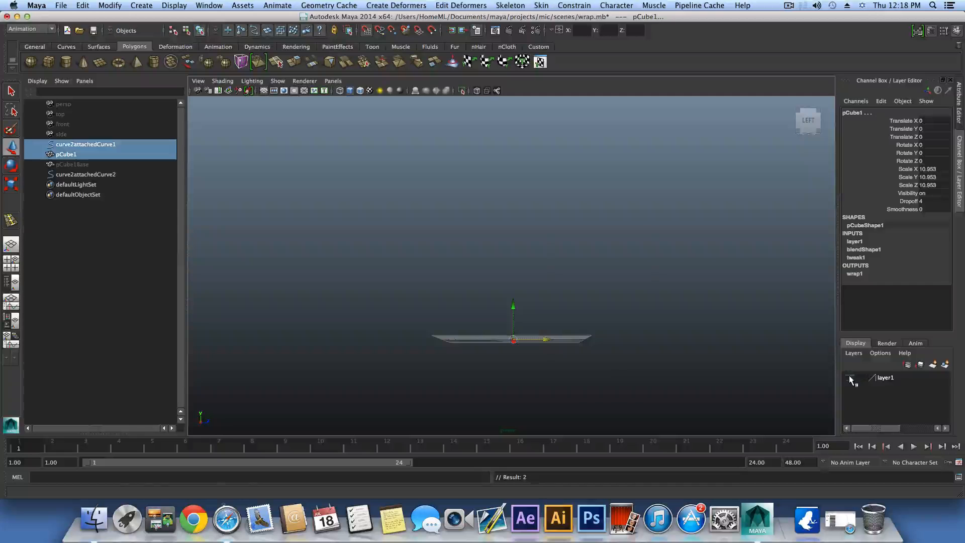
{"action": "left_click", "coordinate": [849, 377]}
{"action": "left_click", "coordinate": [623, 278]}
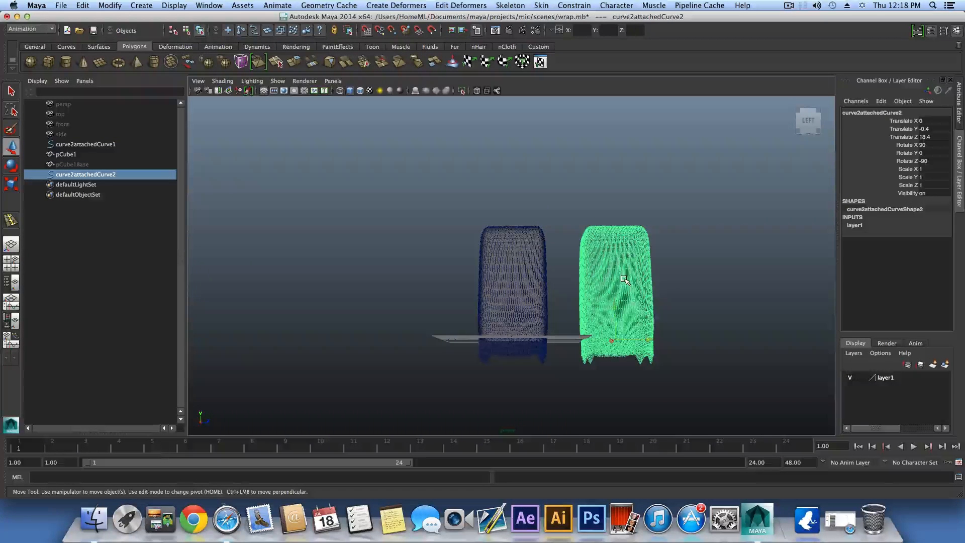
{"action": "right_click", "coordinate": [874, 378]}
{"action": "left_click", "coordinate": [895, 405]}
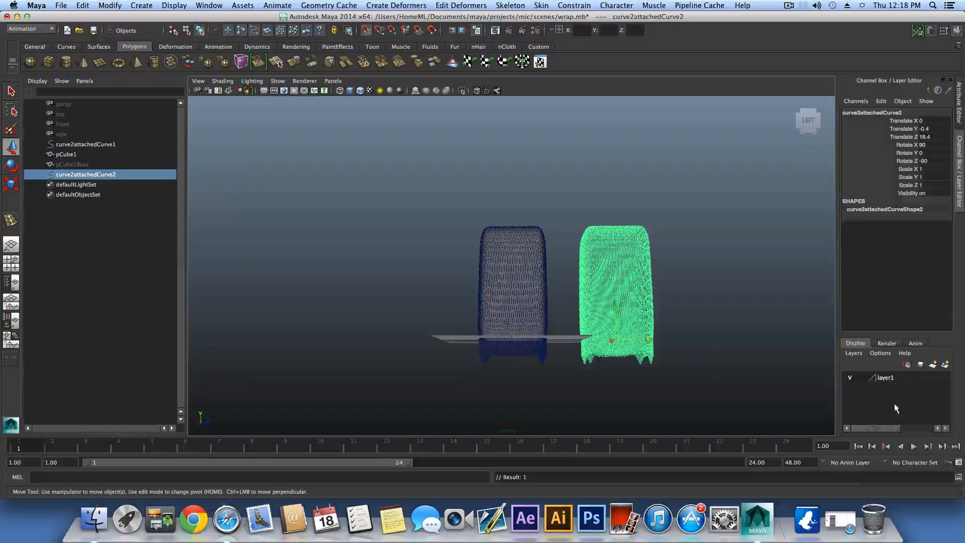
{"action": "left_click", "coordinate": [850, 378]}
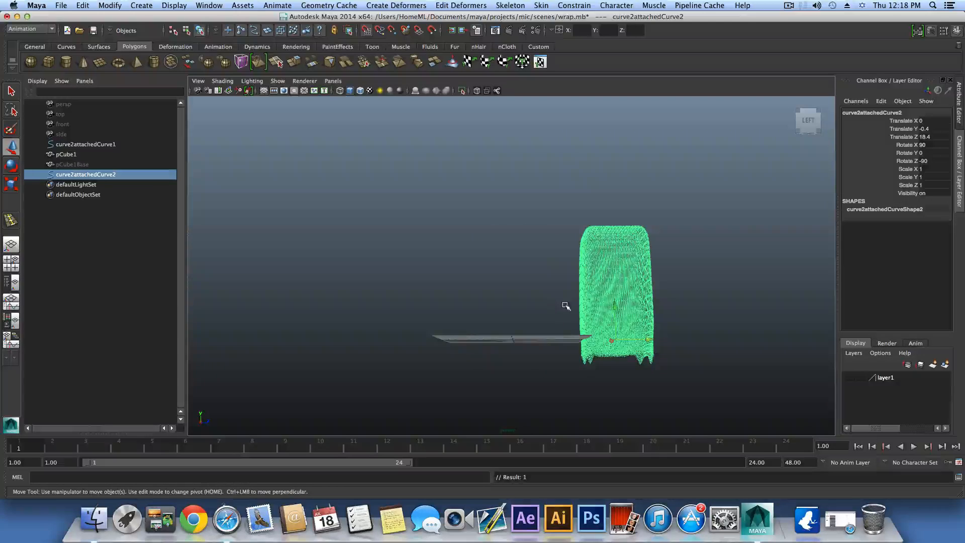
Move the duplicate curve2attachedCurve2 along Z to about -39.2.
{"action": "left_click_drag", "start_coordinate": [637, 329], "coordinate": [552, 389], "text": "alt"}
{"action": "right_click_drag", "start_coordinate": [551, 389], "coordinate": [794, 439], "text": "alt"}
{"action": "middle_click_drag", "start_coordinate": [664, 368], "coordinate": [638, 312], "text": "alt"}
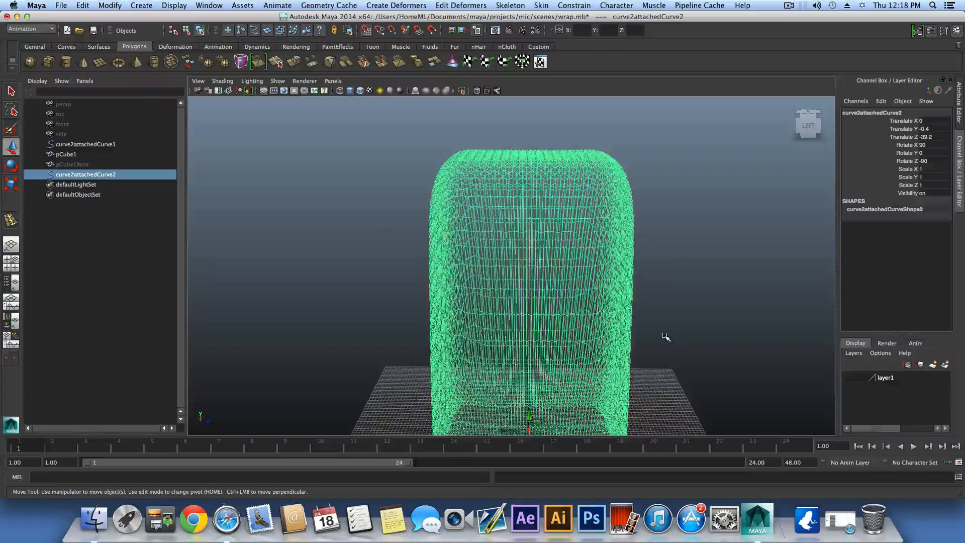
{"action": "right_click_drag", "start_coordinate": [664, 336], "coordinate": [540, 296], "text": "alt"}
Attach the current Paint Effects brush to the duplicate curve, using the Rendering command set.
{"action": "left_click", "coordinate": [38, 29]}
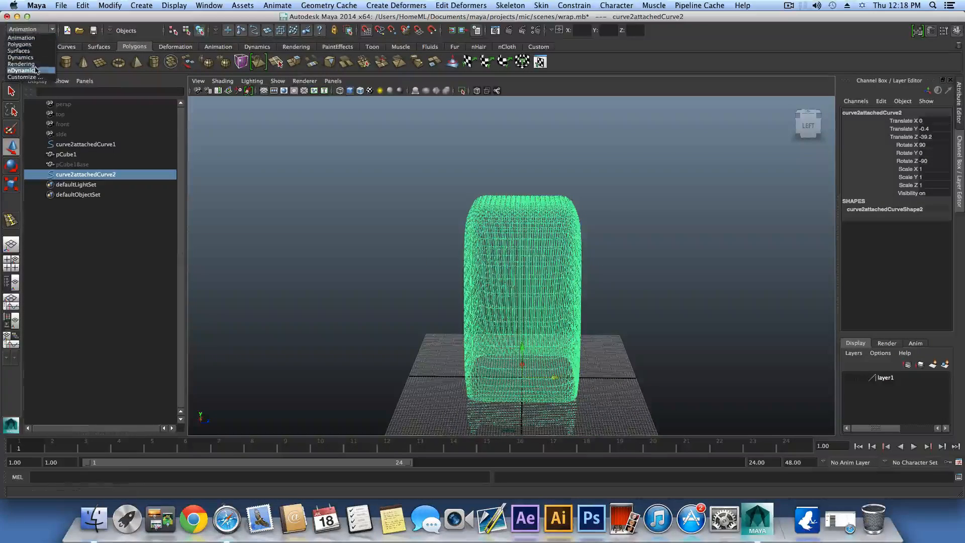
{"action": "left_click", "coordinate": [36, 64]}
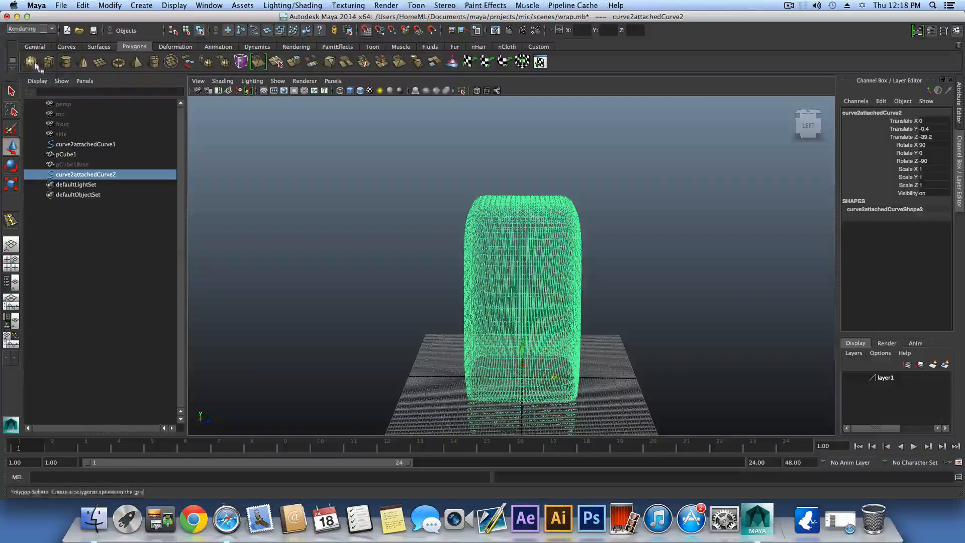
{"action": "left_click", "coordinate": [386, 5]}
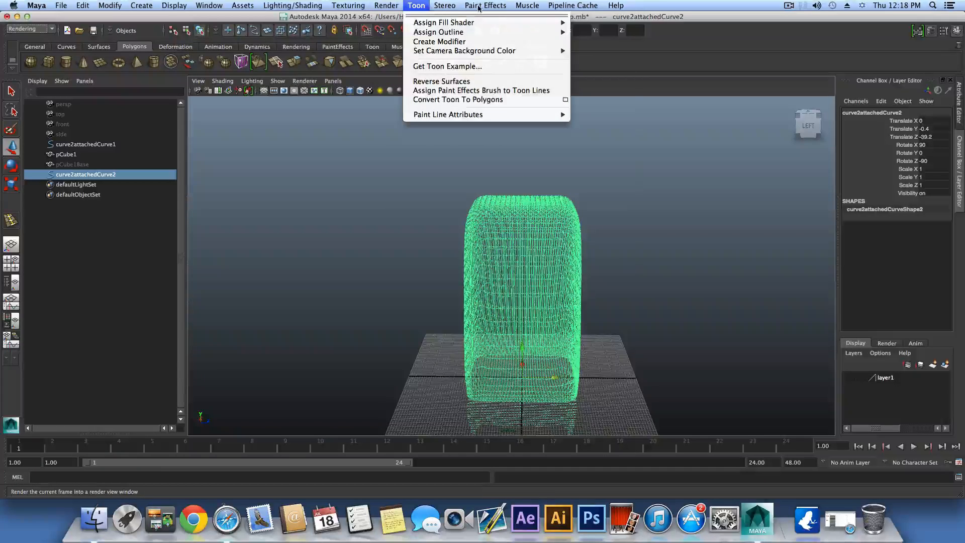
{"action": "mouse_move", "coordinate": [485, 6]}
{"action": "mouse_move", "coordinate": [502, 222]}
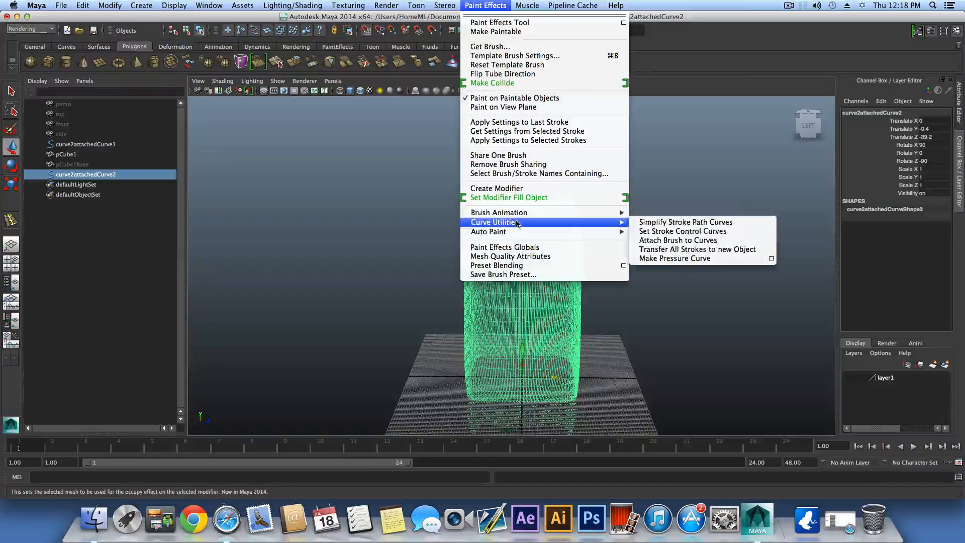
{"action": "left_click", "coordinate": [651, 240]}
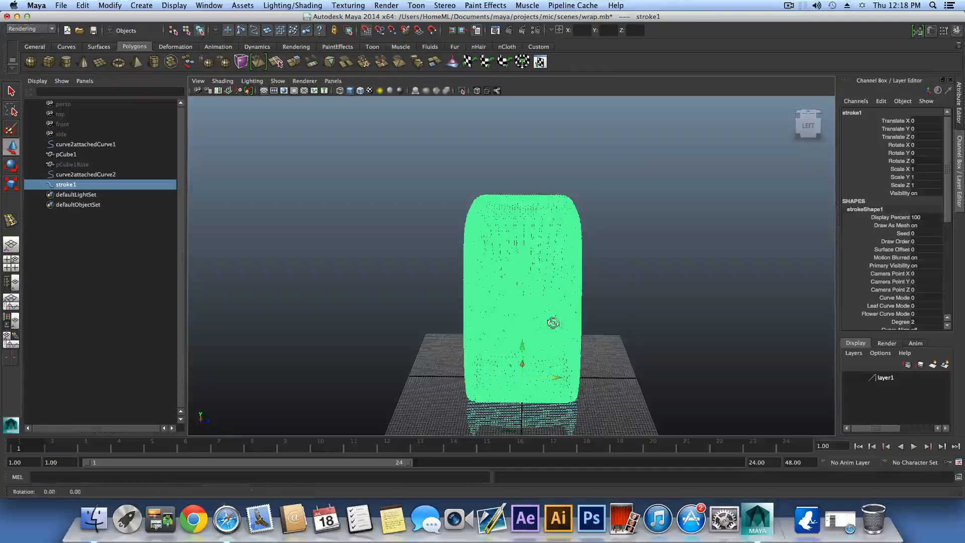
Examine the brush stroke along the duplicate curve, both selected and deselected, from several angles and up close.
{"action": "mouse_move", "coordinate": [554, 323]}
{"action": "left_mouse_down", "text": "alt"}
{"action": "mouse_move", "coordinate": [522, 318]}
{"action": "mouse_move", "coordinate": [551, 353]}
{"action": "mouse_move", "coordinate": [560, 262]}
{"action": "mouse_move", "coordinate": [583, 291]}
{"action": "left_mouse_up", "text": "alt"}
{"action": "middle_click_drag", "start_coordinate": [504, 359], "coordinate": [584, 346], "text": "alt"}
{"action": "right_click_drag", "start_coordinate": [583, 346], "coordinate": [513, 289], "text": "alt"}
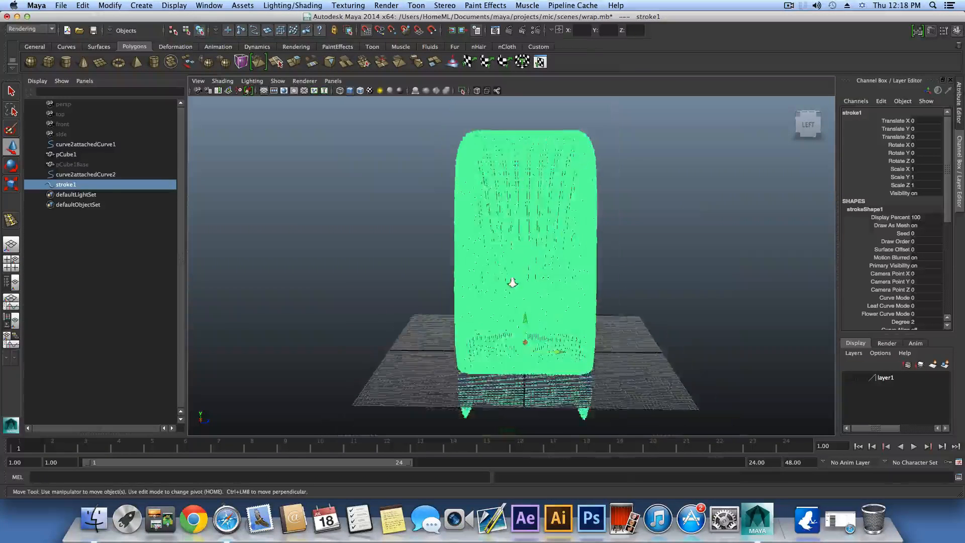
{"action": "middle_click_drag", "start_coordinate": [511, 265], "coordinate": [509, 295], "text": "alt"}
{"action": "mouse_move", "coordinate": [588, 302]}
{"action": "right_mouse_down", "text": "alt"}
{"action": "mouse_move", "coordinate": [578, 305]}
{"action": "mouse_move", "coordinate": [583, 346]}
{"action": "right_mouse_up", "text": "alt"}
{"action": "middle_click_drag", "start_coordinate": [568, 323], "coordinate": [566, 296], "text": "alt"}
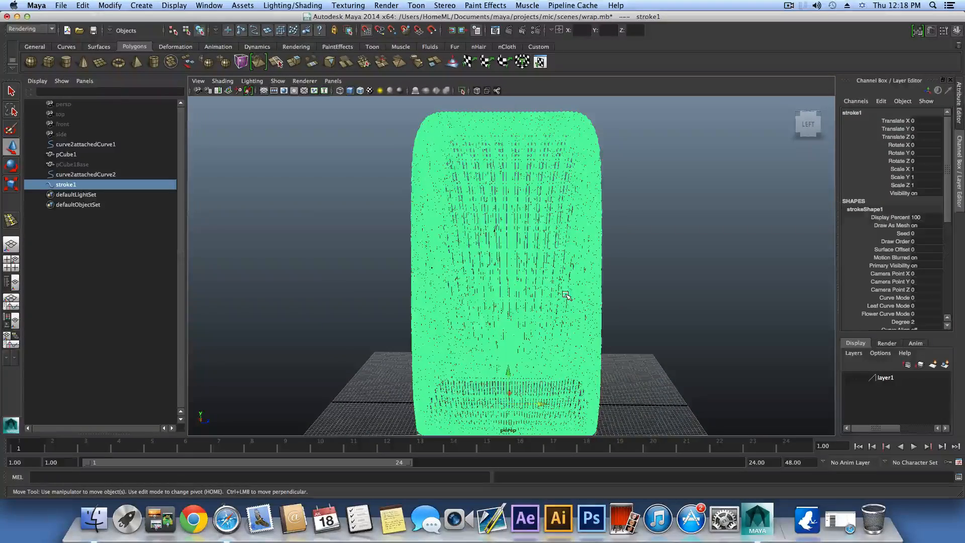
{"action": "left_click", "coordinate": [617, 295]}
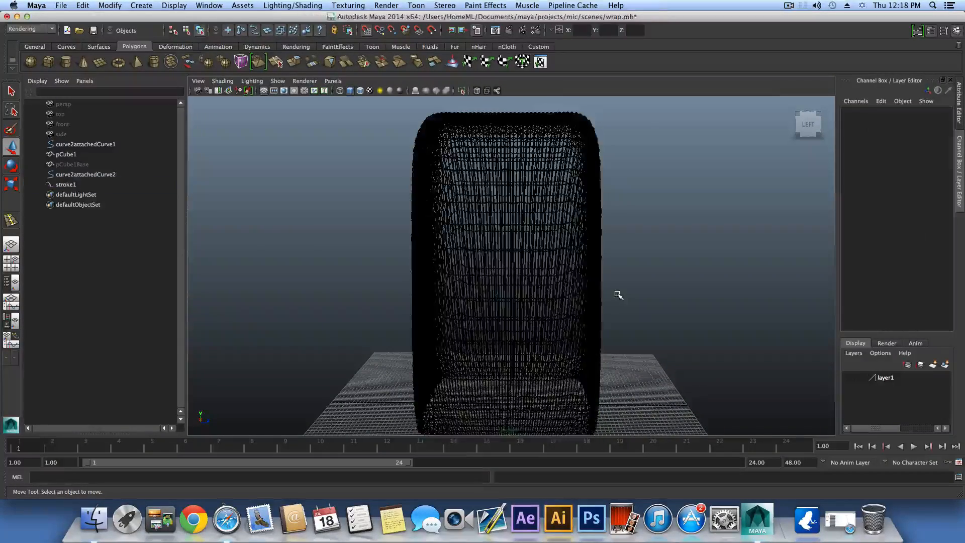
{"action": "mouse_move", "coordinate": [523, 164]}
{"action": "left_mouse_down", "text": "alt"}
{"action": "mouse_move", "coordinate": [525, 209]}
{"action": "mouse_move", "coordinate": [488, 236]}
{"action": "mouse_move", "coordinate": [558, 254]}
{"action": "mouse_move", "coordinate": [532, 300]}
{"action": "mouse_move", "coordinate": [586, 286]}
{"action": "mouse_move", "coordinate": [567, 319]}
{"action": "mouse_move", "coordinate": [571, 338]}
{"action": "mouse_move", "coordinate": [592, 345]}
{"action": "mouse_move", "coordinate": [640, 327]}
{"action": "mouse_move", "coordinate": [662, 271]}
{"action": "mouse_move", "coordinate": [742, 284]}
{"action": "left_mouse_up", "text": "alt"}
{"action": "left_click_drag", "start_coordinate": [642, 261], "coordinate": [480, 276], "text": "alt"}
{"action": "right_click_drag", "start_coordinate": [568, 289], "coordinate": [714, 304], "text": "alt"}
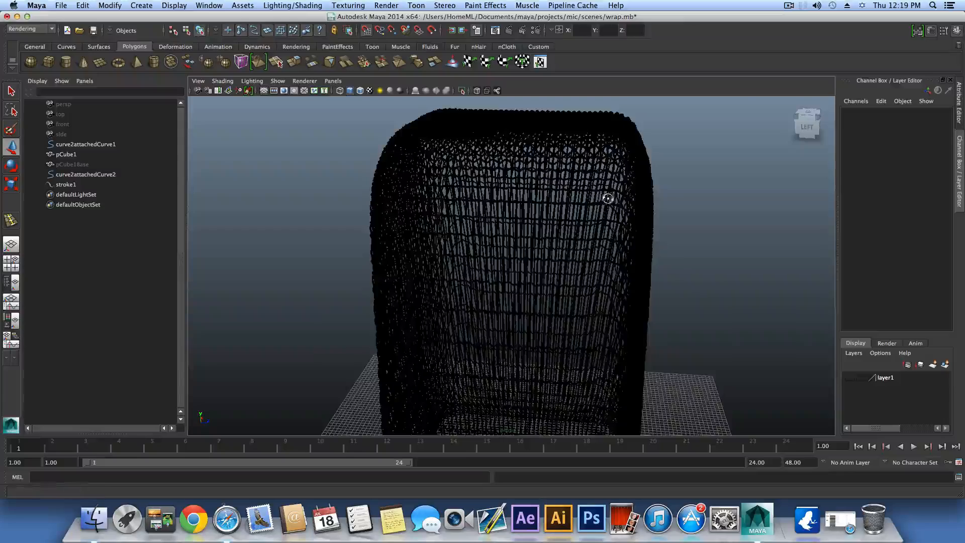
{"action": "left_click_drag", "start_coordinate": [607, 198], "coordinate": [577, 201], "text": "alt"}
{"action": "right_click_drag", "start_coordinate": [578, 201], "coordinate": [620, 189], "text": "alt"}
Select curve2attachedCurve2 and stroke1 together and open the stroke's attributes for editing.
{"action": "left_click", "coordinate": [620, 269]}
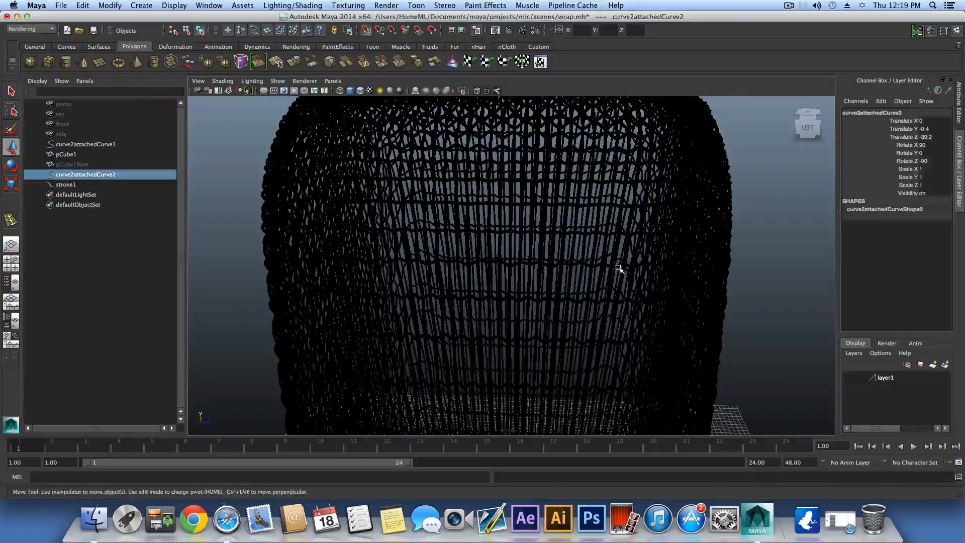
{"action": "right_click_drag", "start_coordinate": [619, 269], "coordinate": [541, 178], "text": "alt"}
{"action": "left_click", "coordinate": [575, 229], "text": "shift"}
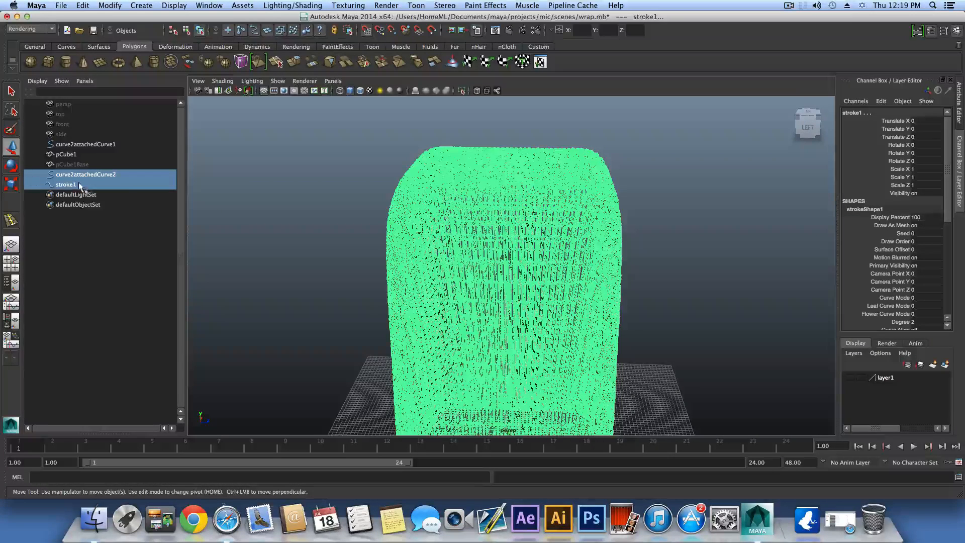
{"action": "left_click", "coordinate": [451, 261], "text": "shift"}
{"action": "left_click", "coordinate": [389, 242], "text": "shift"}
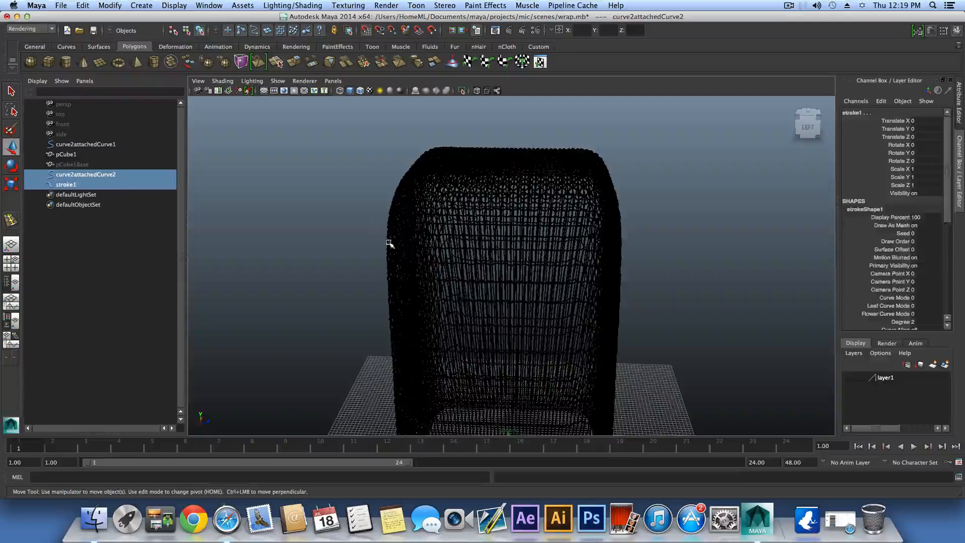
{"action": "left_click", "coordinate": [930, 31]}
{"action": "left_click", "coordinate": [929, 32]}
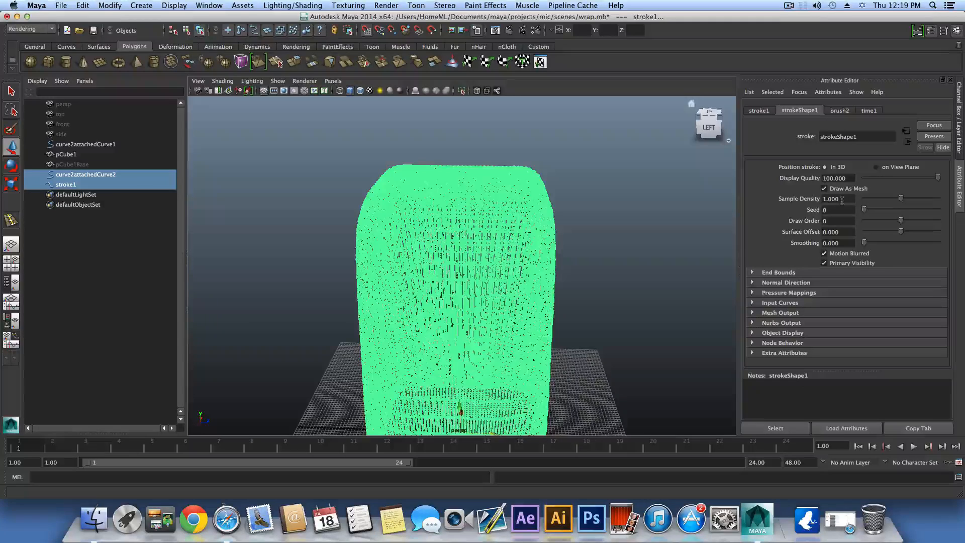
Set the Brush Width of brush2 to 0.070 and inspect the stroke thickness around the shell.
{"action": "left_click", "coordinate": [844, 110]}
{"action": "left_click", "coordinate": [786, 198]}
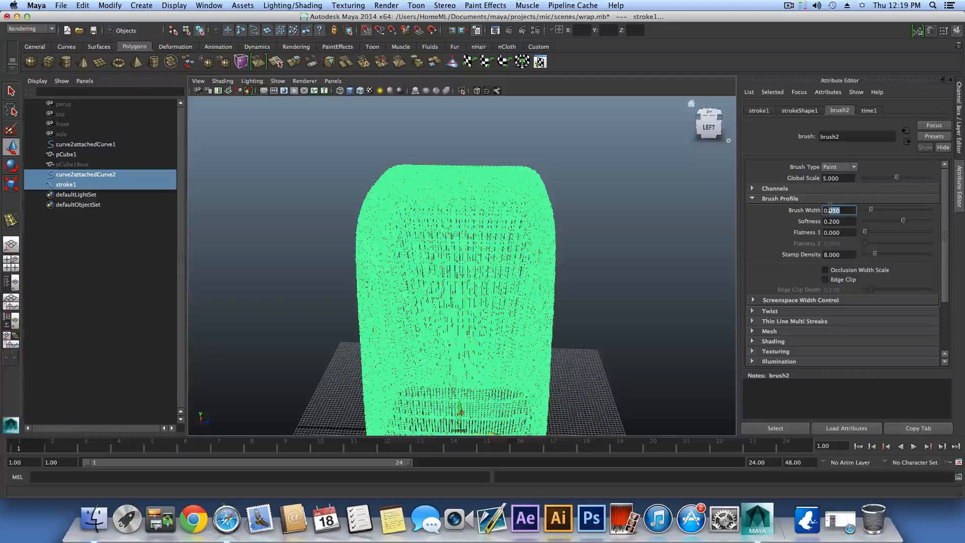
{"action": "type", "text": "70"}
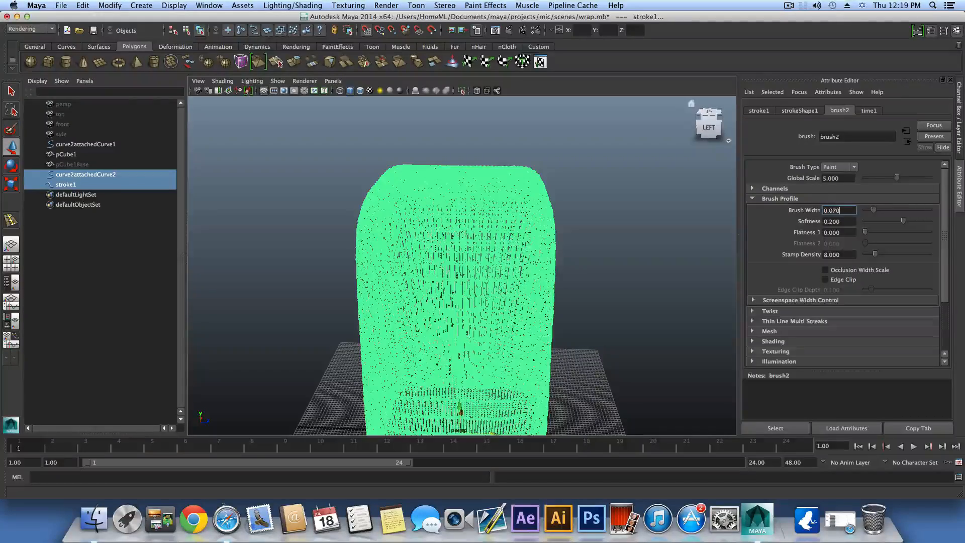
{"action": "scroll", "coordinate": [560, 269], "scroll_direction": "up", "scroll_amount": 5}
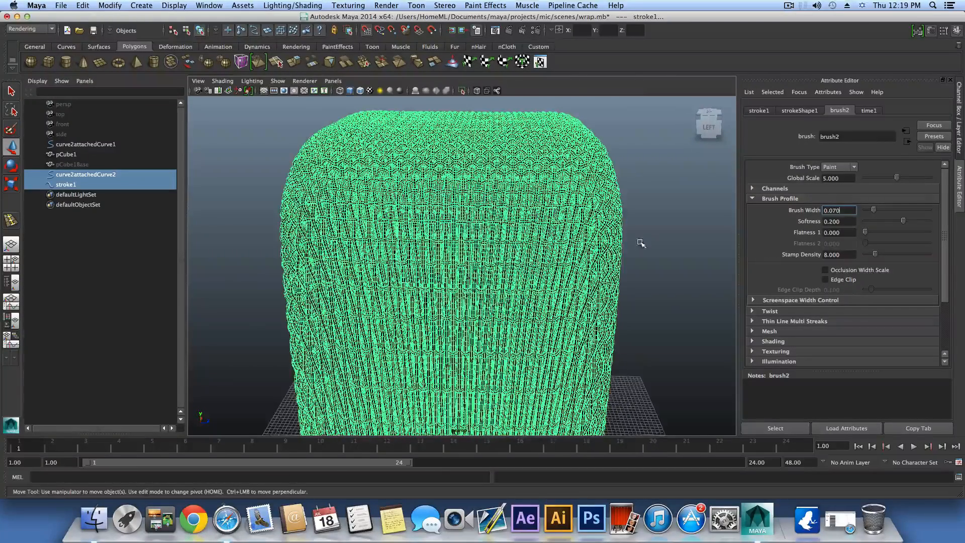
{"action": "left_click_drag", "start_coordinate": [576, 261], "coordinate": [555, 317], "text": "alt"}
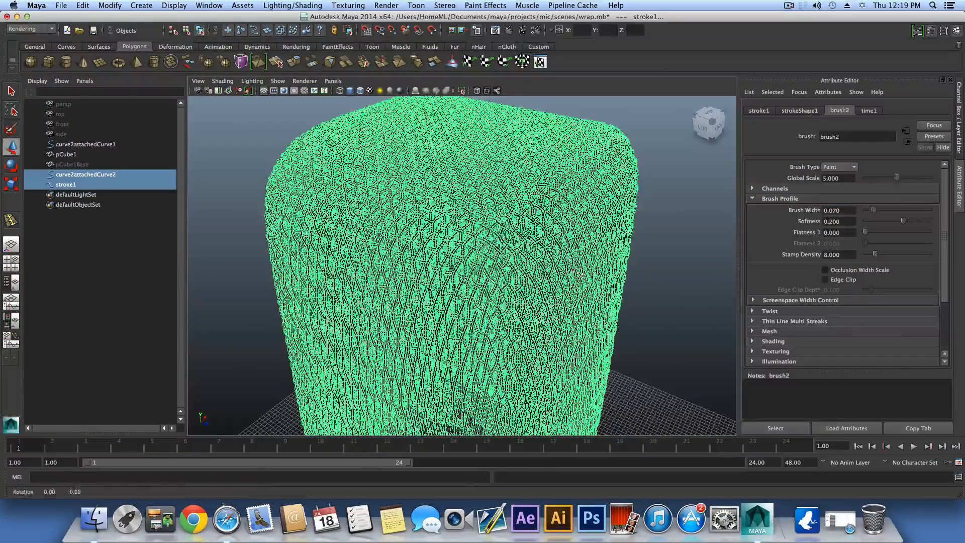
{"action": "mouse_move", "coordinate": [577, 274]}
{"action": "left_mouse_down", "text": "alt"}
{"action": "mouse_move", "coordinate": [670, 275]}
{"action": "mouse_move", "coordinate": [667, 291]}
{"action": "mouse_move", "coordinate": [629, 258]}
{"action": "left_mouse_up", "text": "alt"}
{"action": "scroll", "coordinate": [620, 279], "scroll_direction": "up", "scroll_amount": 5}
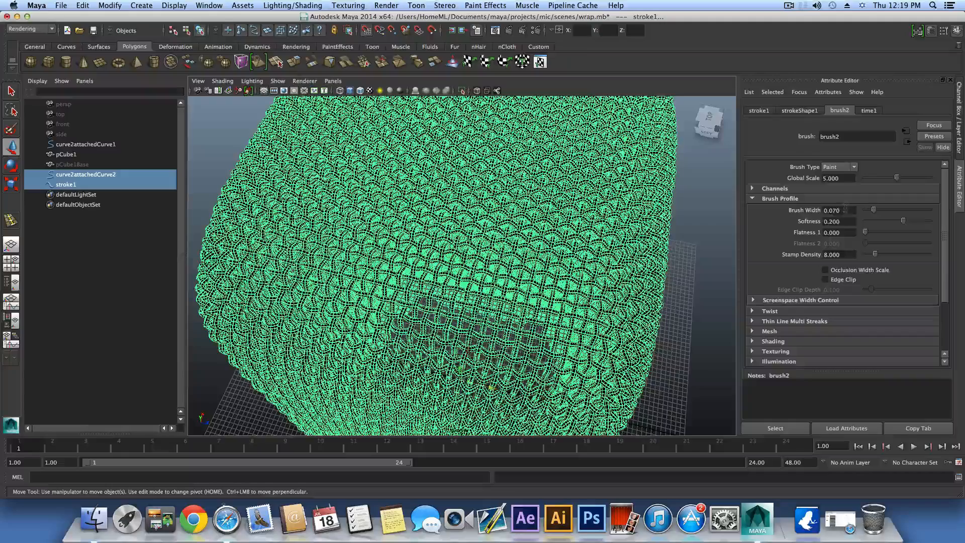
Set the Brush Width of brush2 to 0.080 and expand the brush's Twist settings.
{"action": "key", "text": "Return"}
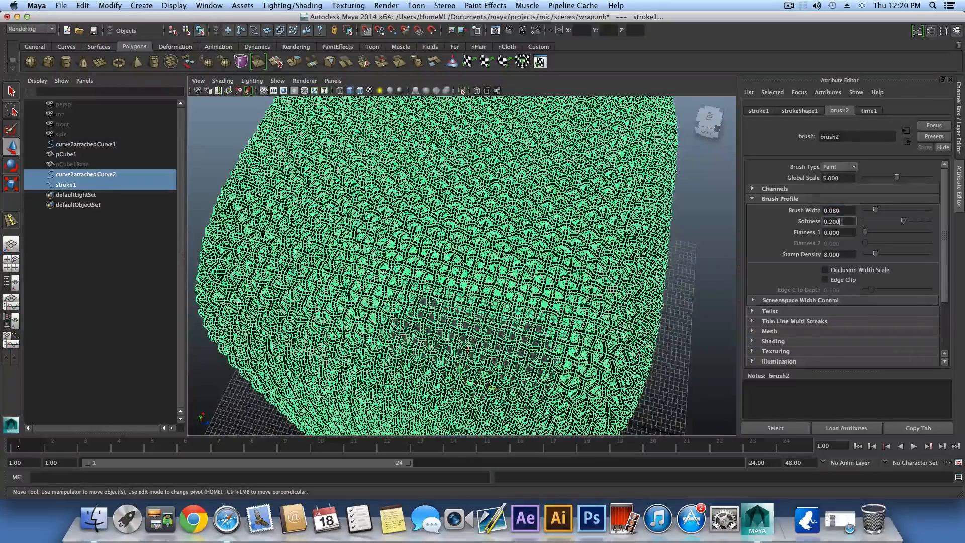
{"action": "left_click", "coordinate": [841, 221]}
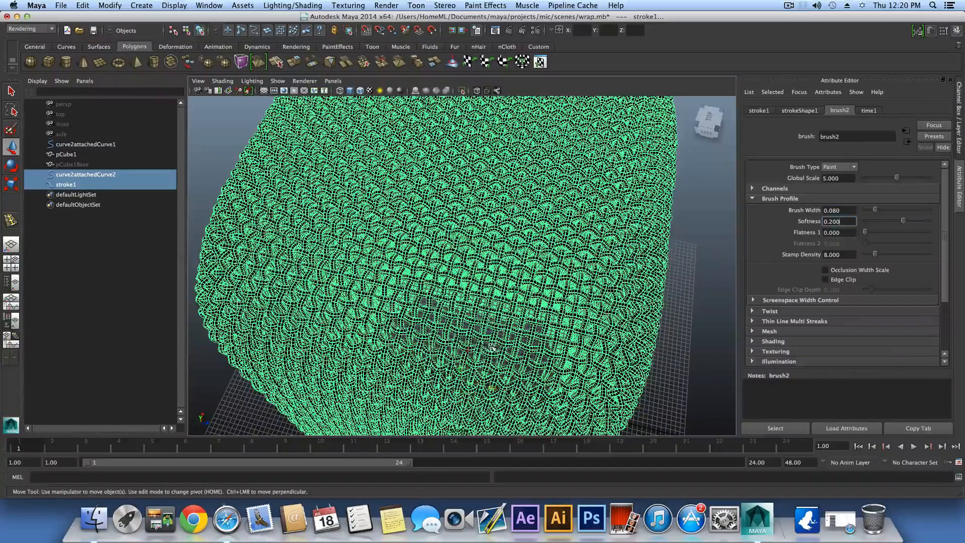
{"action": "scroll", "coordinate": [490, 340], "scroll_direction": "down", "scroll_amount": 5}
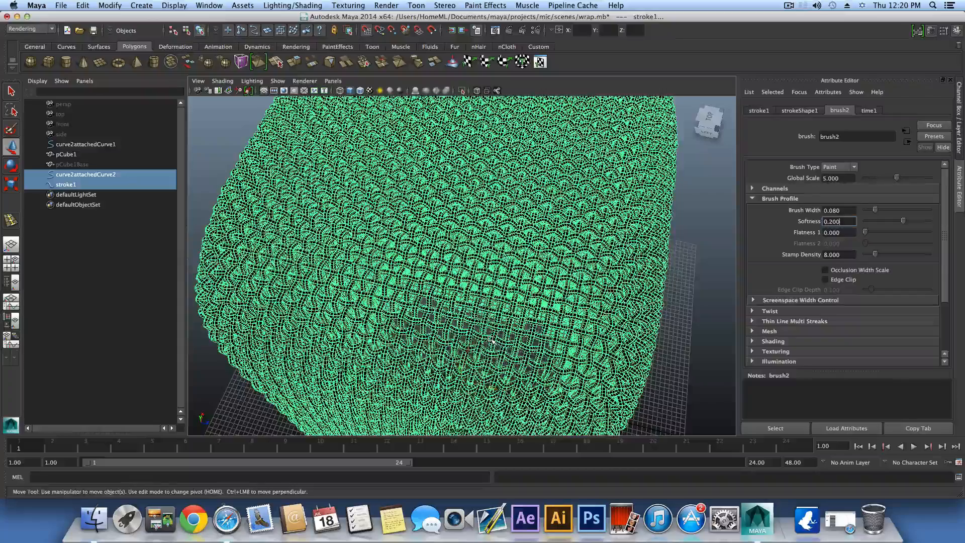
{"action": "left_click_drag", "start_coordinate": [489, 340], "coordinate": [500, 333], "text": "alt"}
{"action": "left_click", "coordinate": [763, 312]}
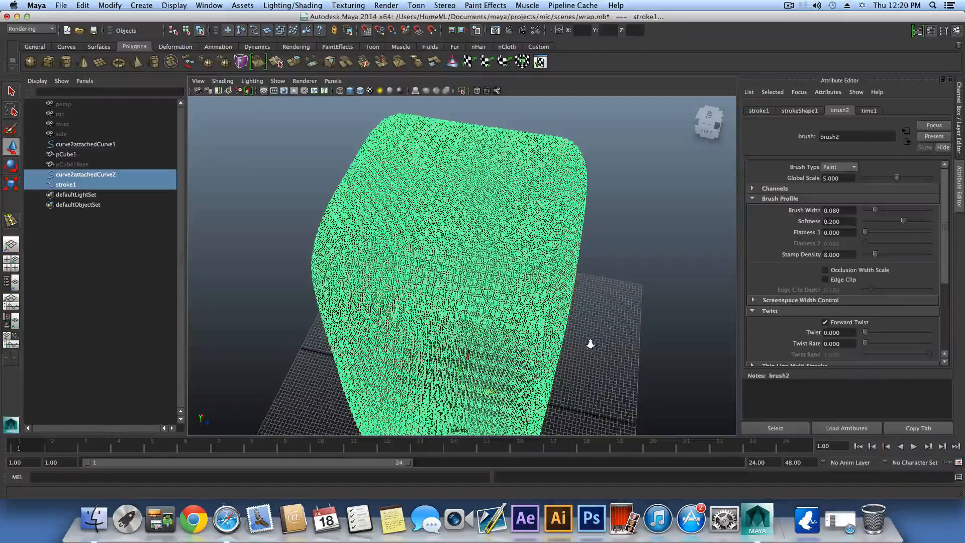
{"action": "scroll", "coordinate": [586, 338], "scroll_direction": "down", "scroll_amount": 2}
{"action": "scroll", "coordinate": [581, 344], "scroll_direction": "down", "scroll_amount": 1}
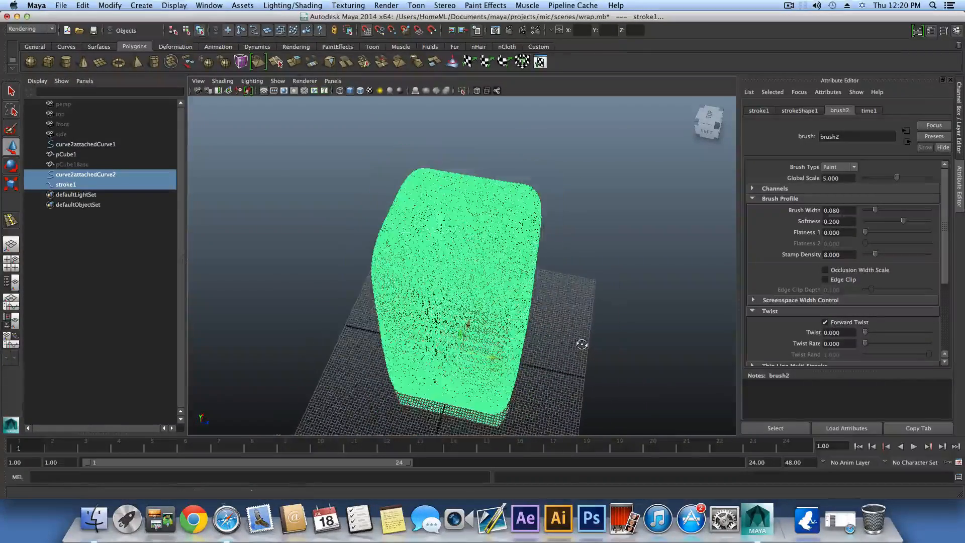
{"action": "scroll", "coordinate": [444, 304], "scroll_direction": "down", "scroll_amount": 1}
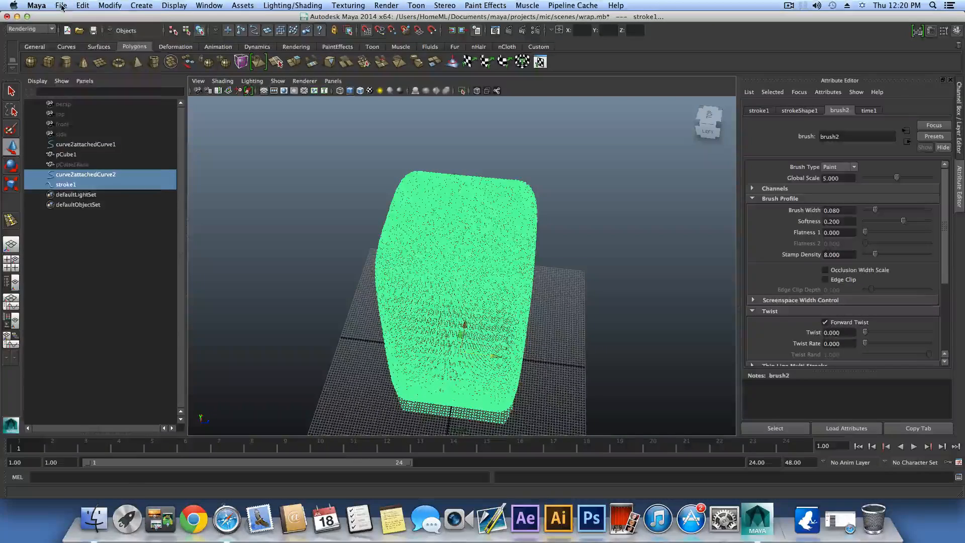
Save the scene as a new Maya Binary file named grillstudiomic in the mic project's scenes folder.
{"action": "left_click", "coordinate": [61, 5]}
{"action": "left_click", "coordinate": [78, 56]}
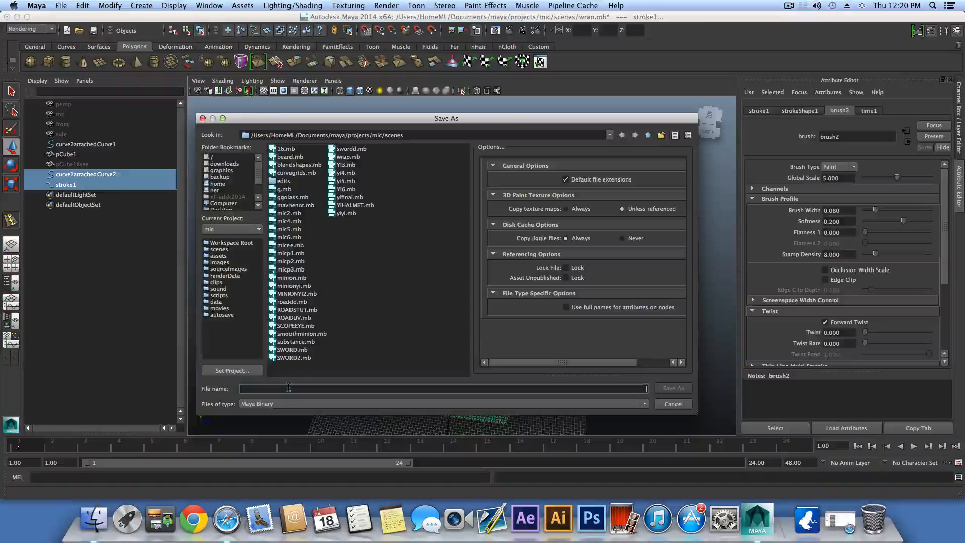
{"action": "type", "text": "grillstudioml"}
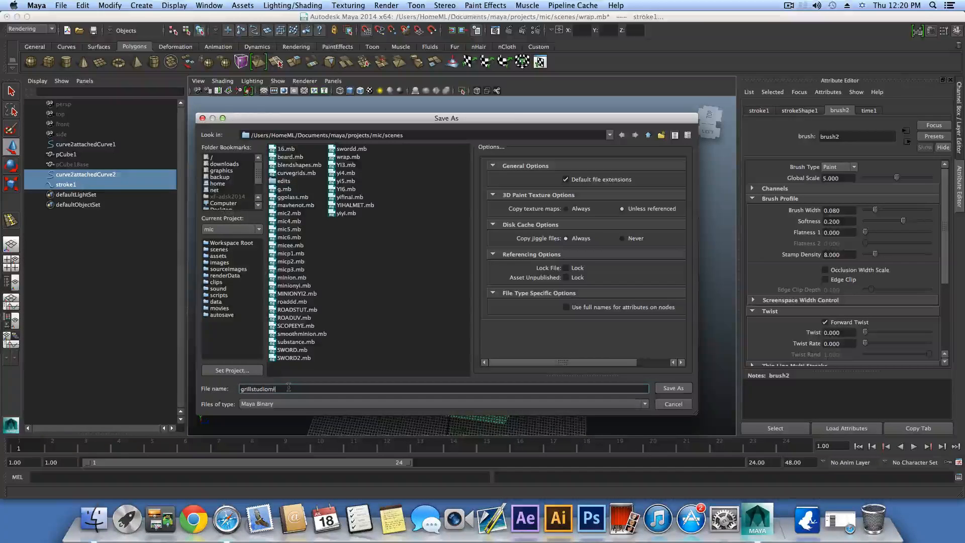
{"action": "left_click", "coordinate": [664, 388]}
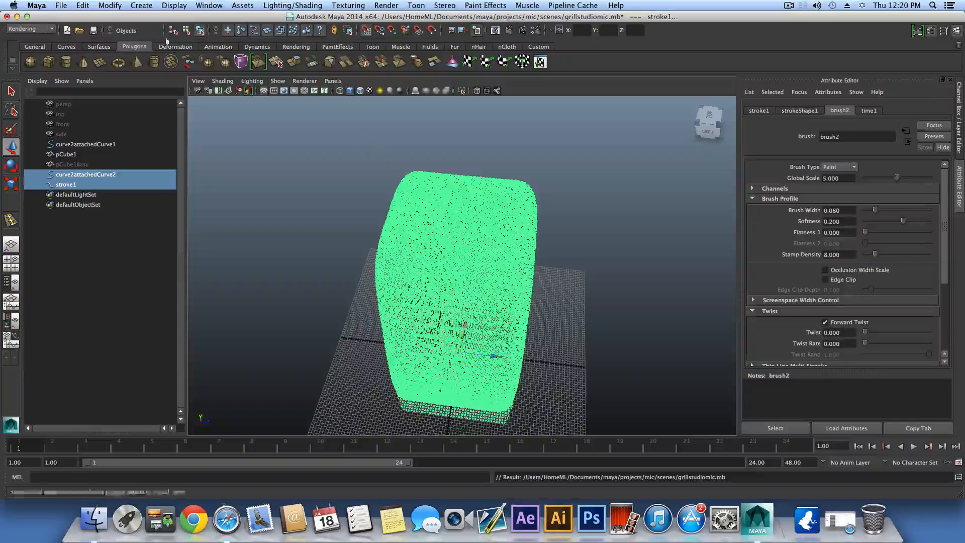
Delete the construction history of the selected curve2attachedCurve2 and stroke1.
{"action": "left_click", "coordinate": [82, 5]}
{"action": "mouse_move", "coordinate": [194, 123]}
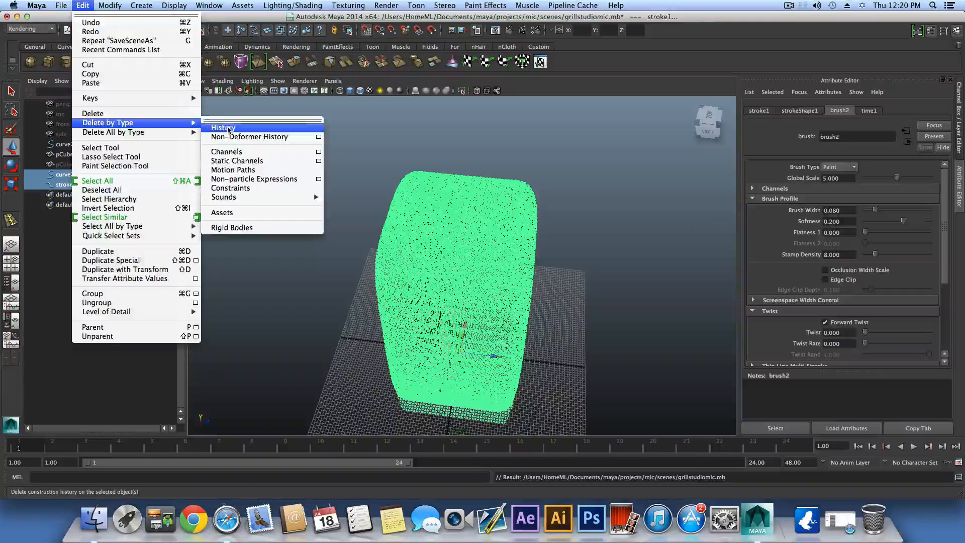
{"action": "left_click", "coordinate": [221, 128]}
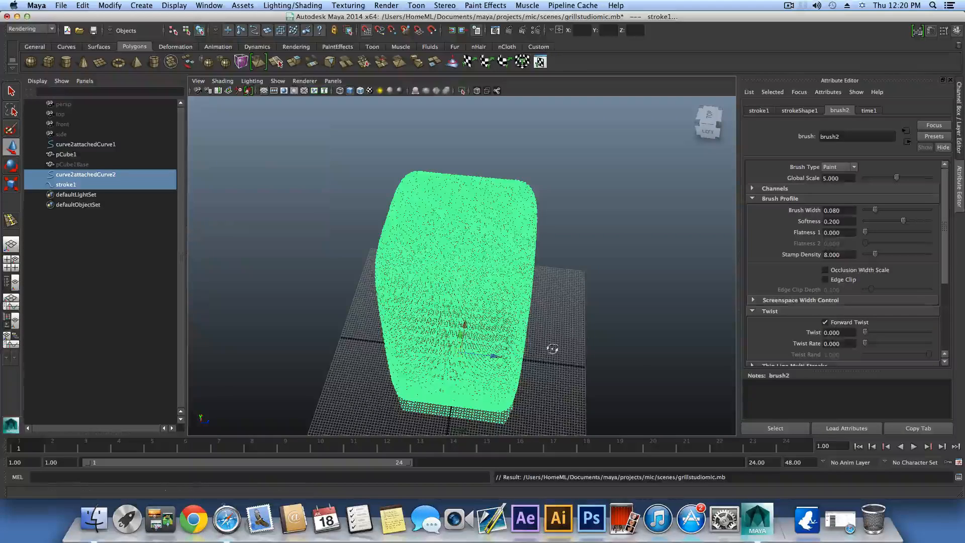
{"action": "left_click", "coordinate": [537, 343], "text": "alt"}
{"action": "left_click_drag", "start_coordinate": [534, 340], "coordinate": [545, 351], "text": "alt"}
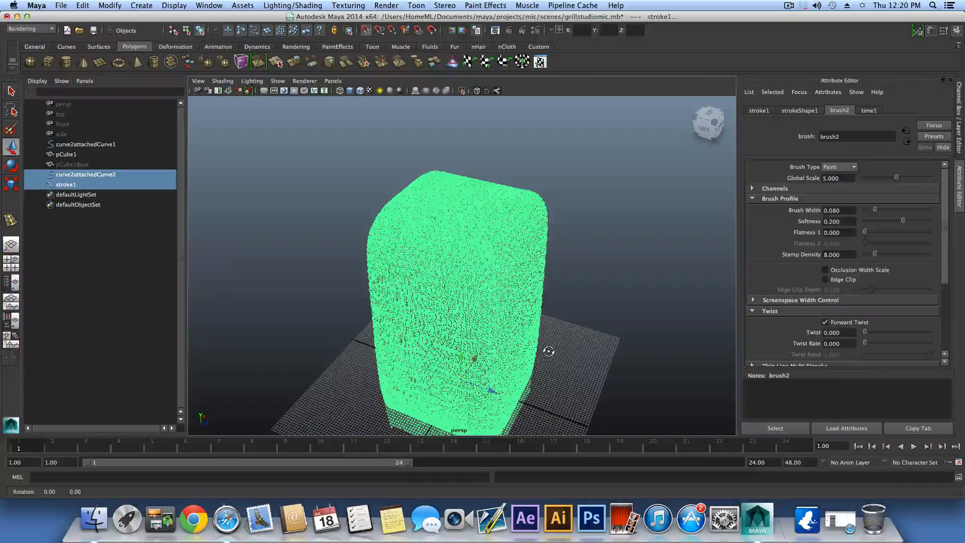
Set the poly limit to 1000000 in the Convert Paint Effects to Polygons options for the selected stroke1.
{"action": "left_click_drag", "start_coordinate": [469, 352], "coordinate": [441, 326], "text": "alt"}
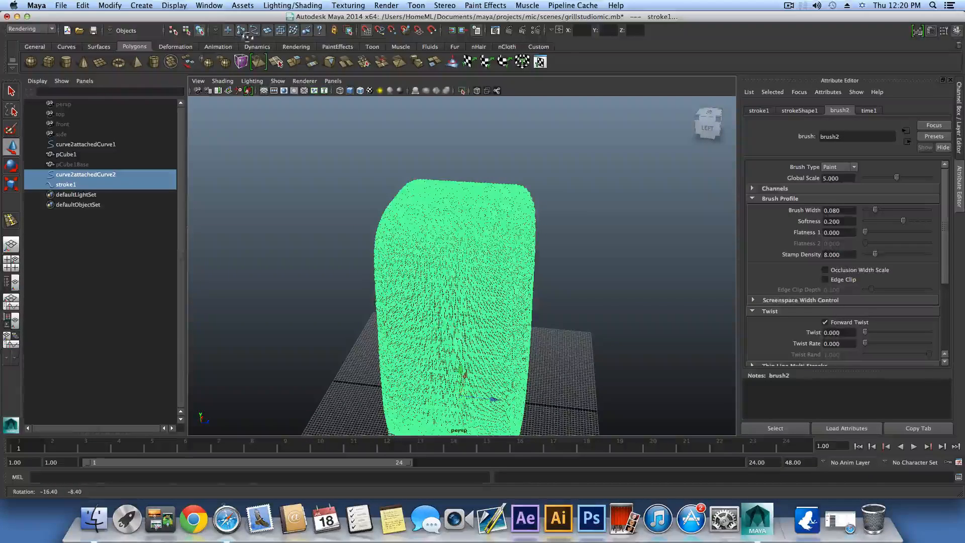
{"action": "left_click_drag", "start_coordinate": [455, 232], "coordinate": [463, 224], "text": "alt"}
{"action": "left_click_drag", "start_coordinate": [648, 188], "coordinate": [469, 229], "text": "alt"}
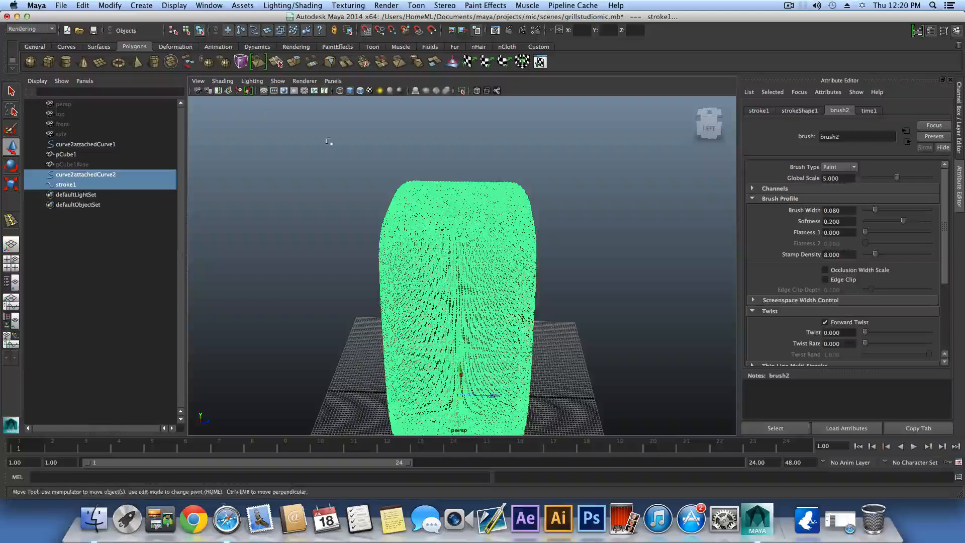
{"action": "left_click", "coordinate": [110, 5]}
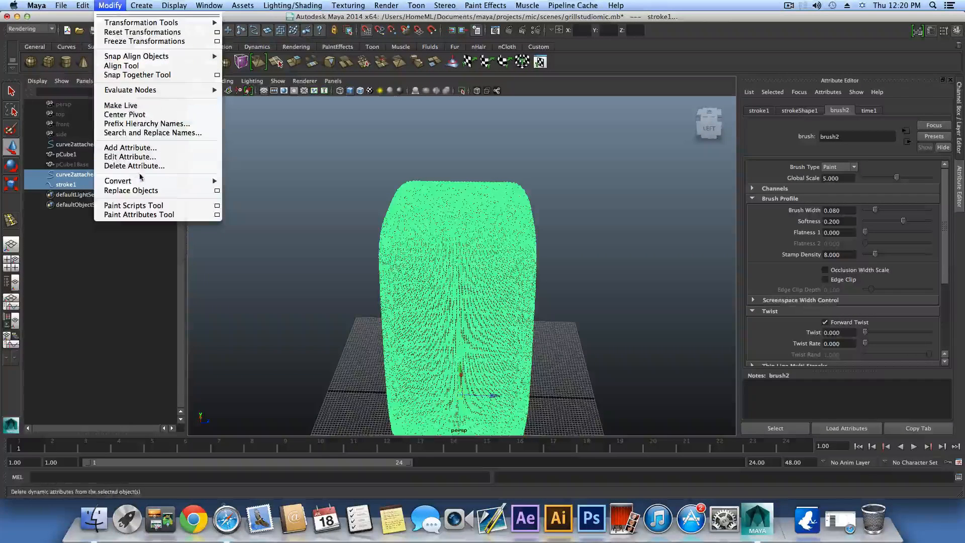
{"action": "mouse_move", "coordinate": [144, 181]}
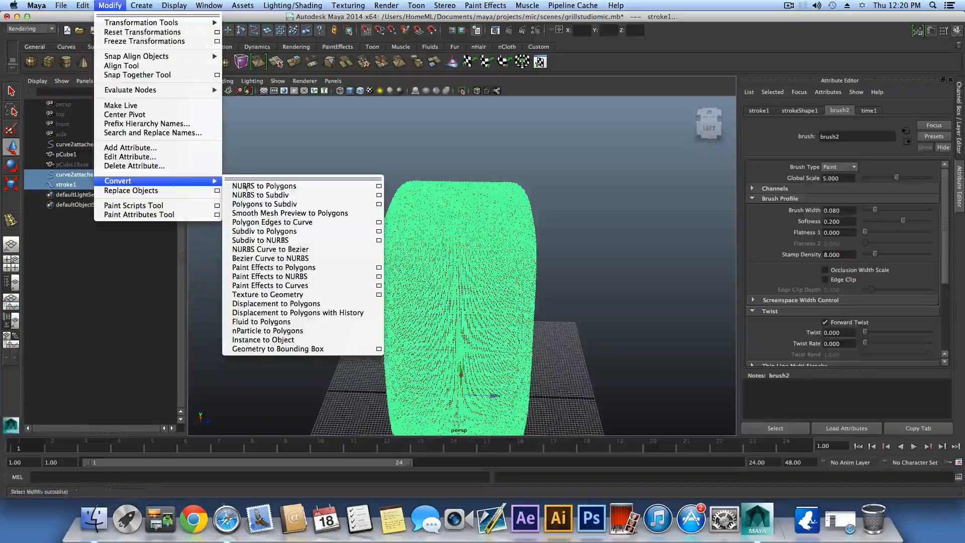
{"action": "left_click", "coordinate": [283, 268]}
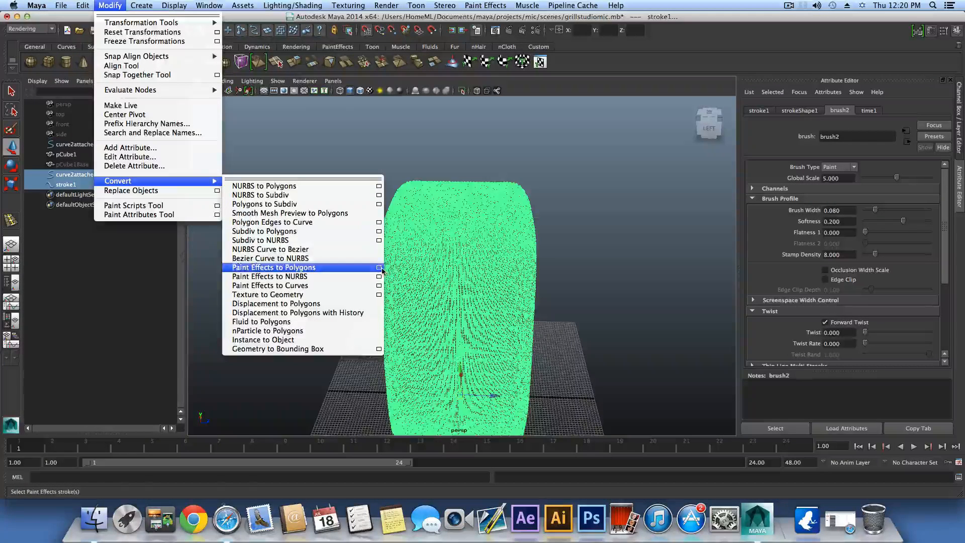
{"action": "double_click", "coordinate": [539, 106]}
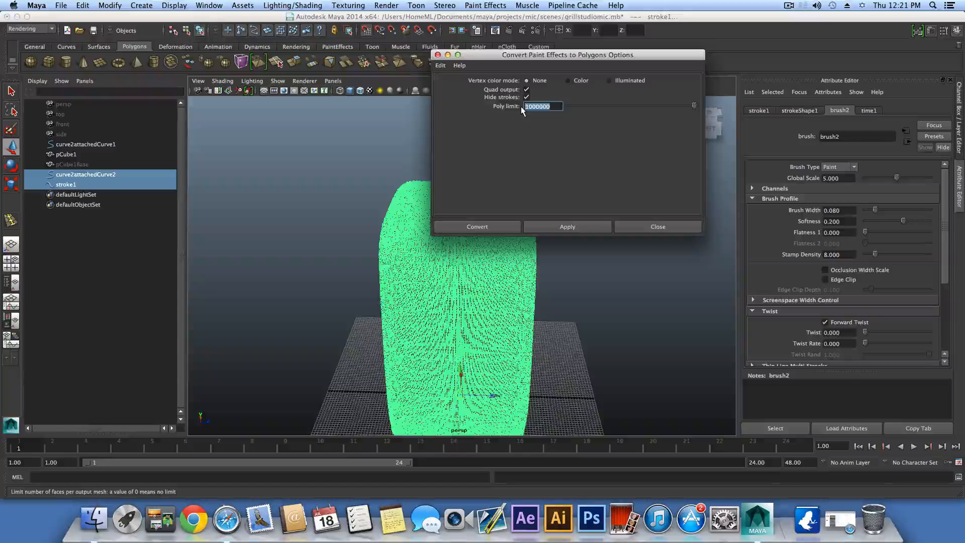
{"action": "type", "text": "1000000"}
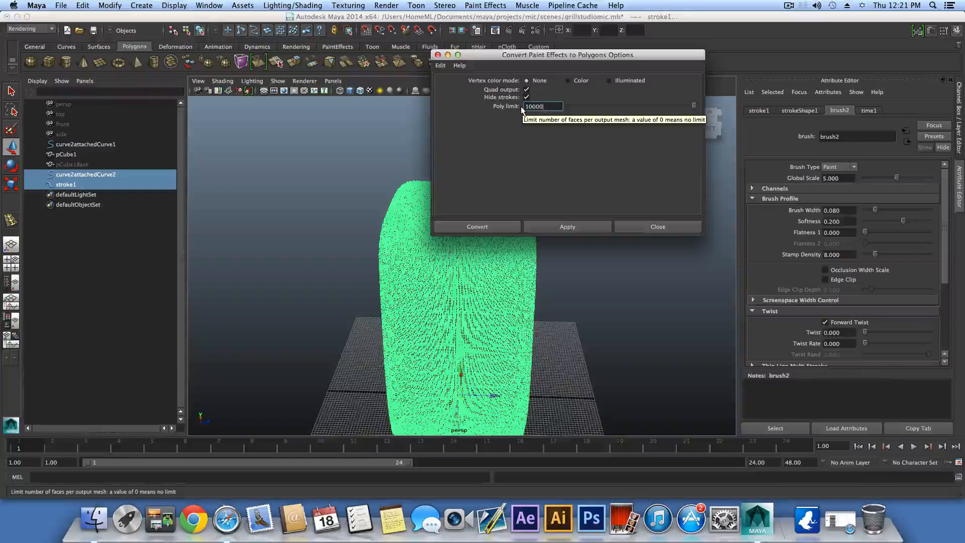
{"action": "key", "text": "Return"}
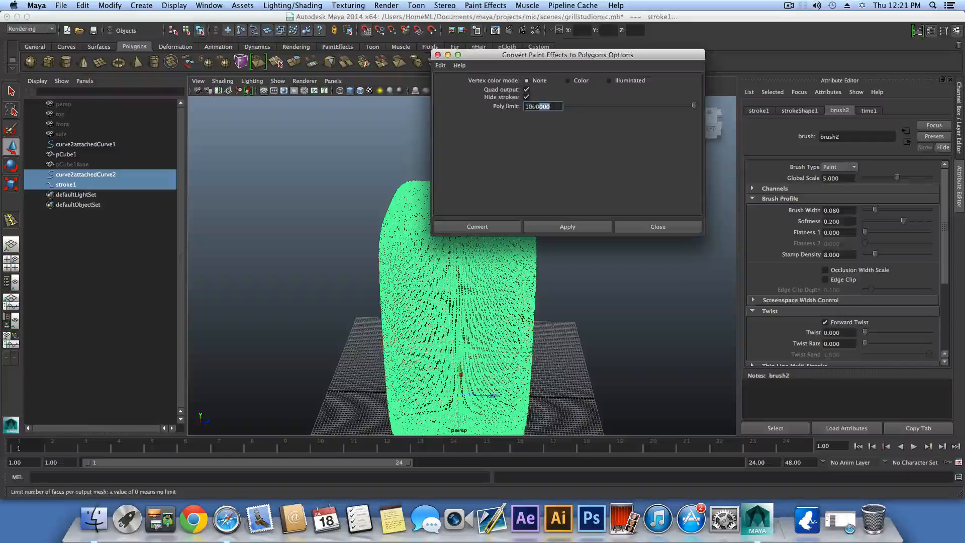
Convert the Paint Effects stroke to polygons with quad output and hidden strokes enabled.
{"action": "left_click_drag", "start_coordinate": [504, 56], "coordinate": [628, 63]}
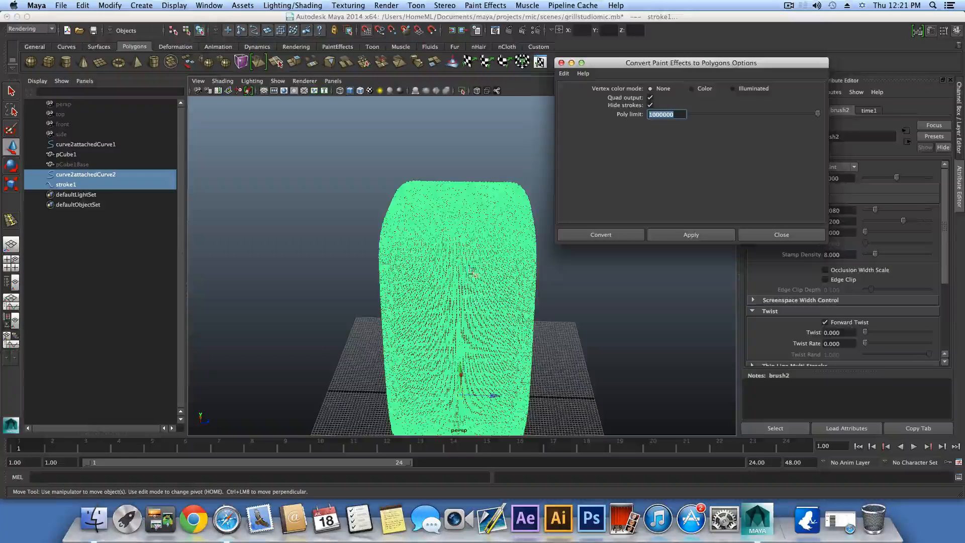
{"action": "left_click_drag", "start_coordinate": [663, 115], "coordinate": [655, 114]}
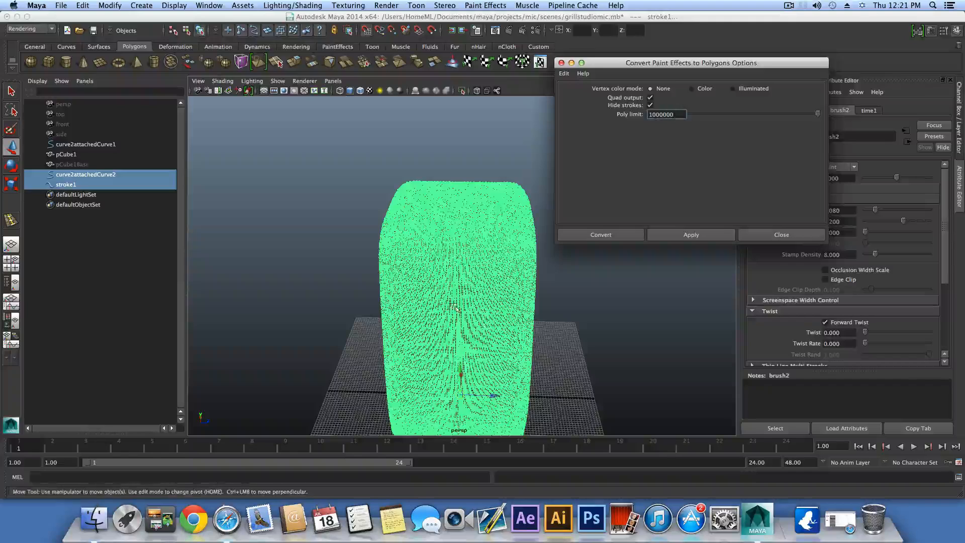
{"action": "left_click", "coordinate": [458, 329]}
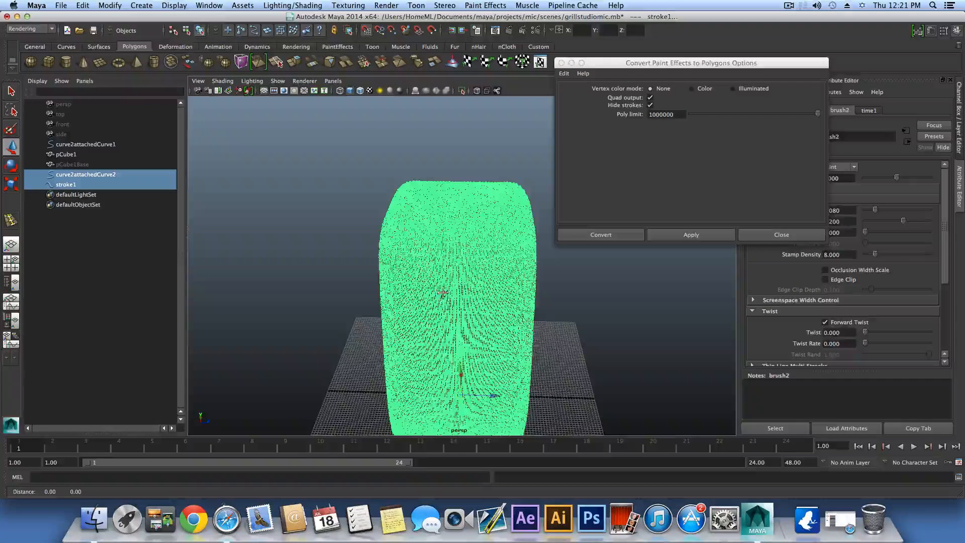
{"action": "mouse_move", "coordinate": [444, 303]}
{"action": "left_mouse_down", "text": "alt"}
{"action": "mouse_move", "coordinate": [475, 277]}
{"action": "mouse_move", "coordinate": [446, 294]}
{"action": "mouse_move", "coordinate": [448, 261]}
{"action": "left_mouse_up", "text": "alt"}
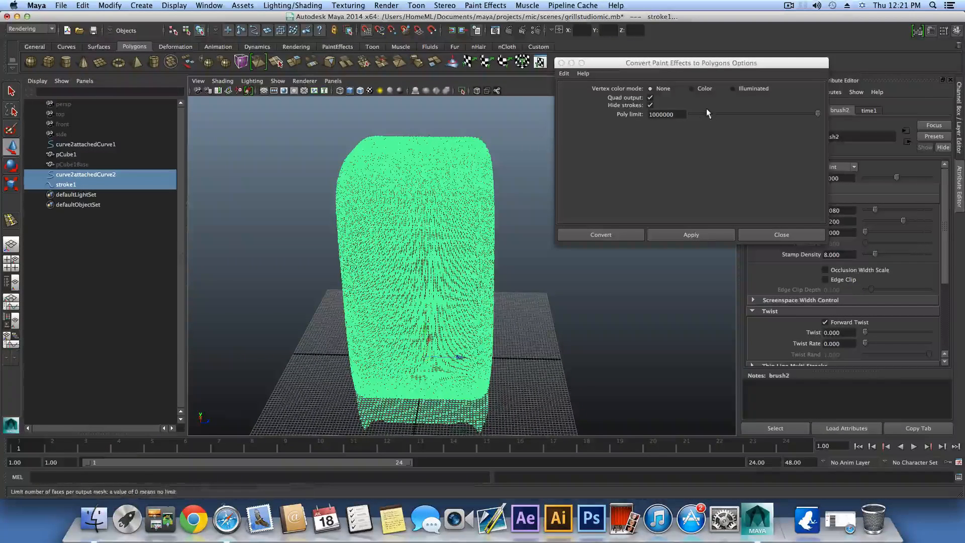
{"action": "double_click", "coordinate": [679, 114]}
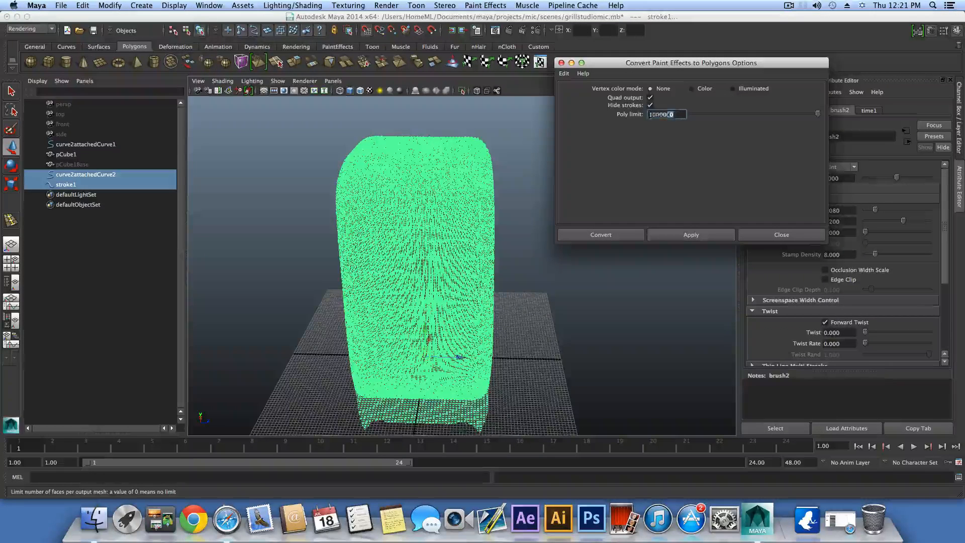
{"action": "left_click", "coordinate": [691, 235]}
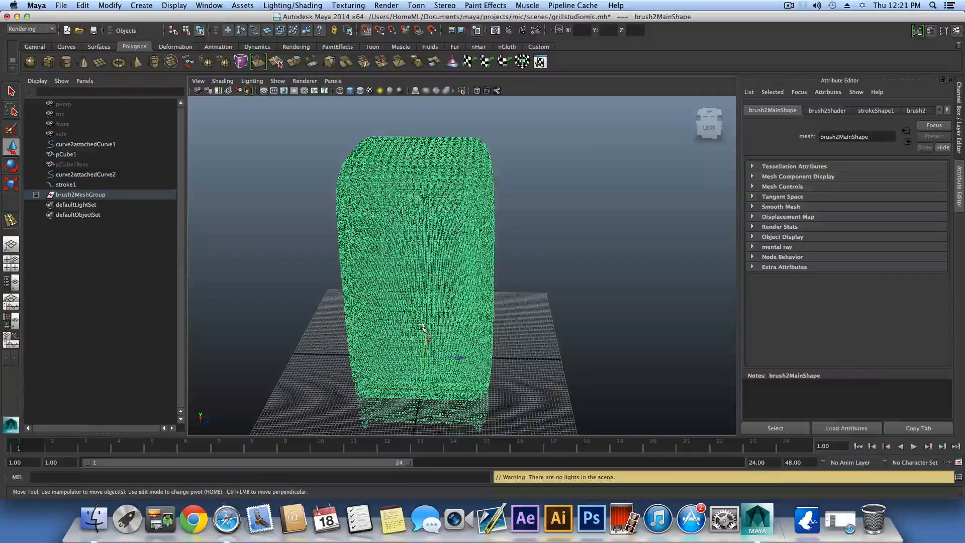
Move the converted grill mesh up off its source curve and delete curve2attachedCurve2.
{"action": "left_click_drag", "start_coordinate": [426, 329], "coordinate": [433, 287]}
{"action": "left_click_drag", "start_coordinate": [441, 327], "coordinate": [443, 323], "text": "alt"}
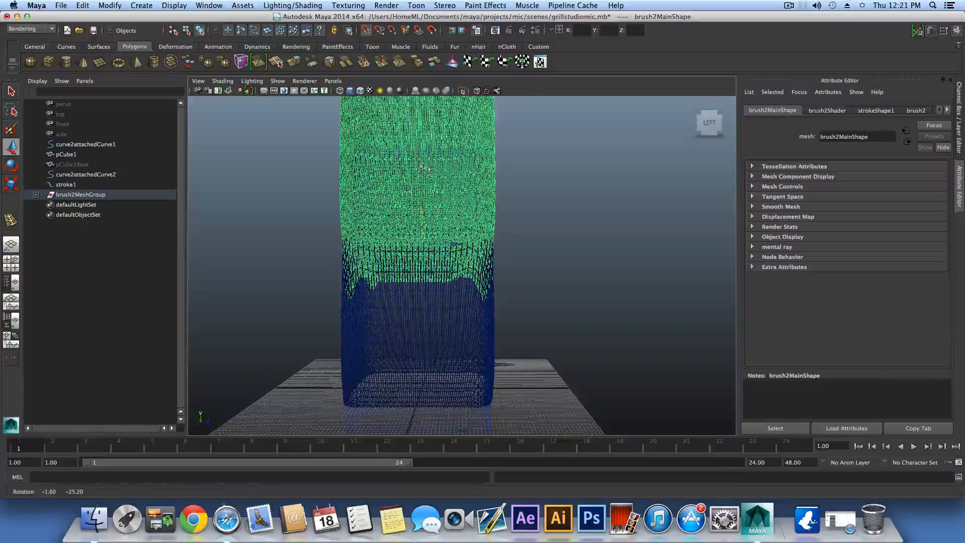
{"action": "left_click_drag", "start_coordinate": [302, 325], "coordinate": [620, 440]}
{"action": "key", "text": "Delete"}
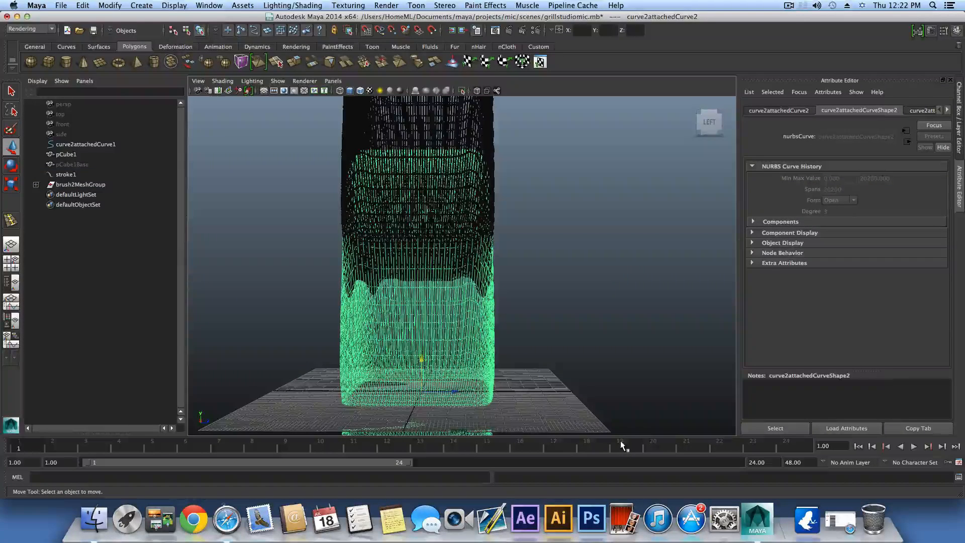
Delete the construction history of the converted grill mesh.
{"action": "left_click", "coordinate": [431, 232]}
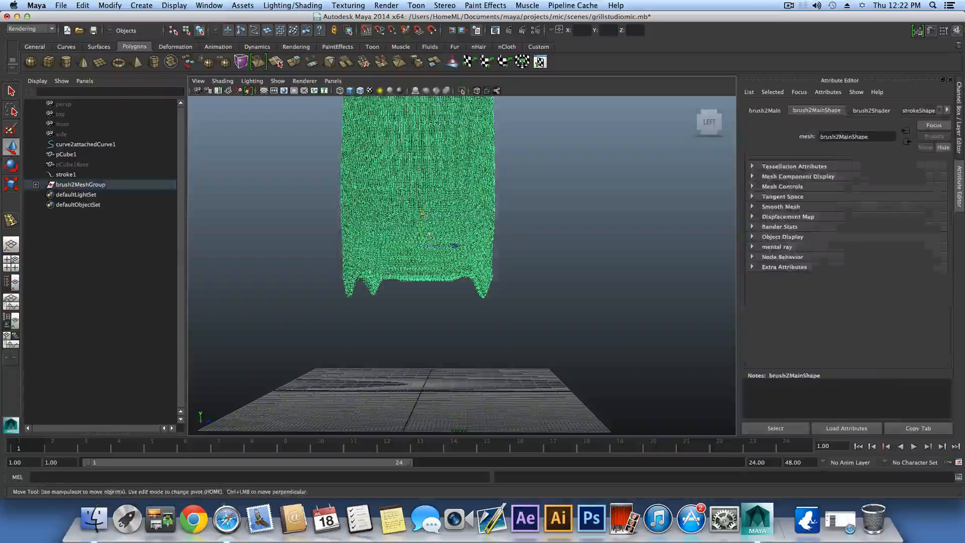
{"action": "scroll", "coordinate": [426, 213], "scroll_direction": "down", "scroll_amount": 5}
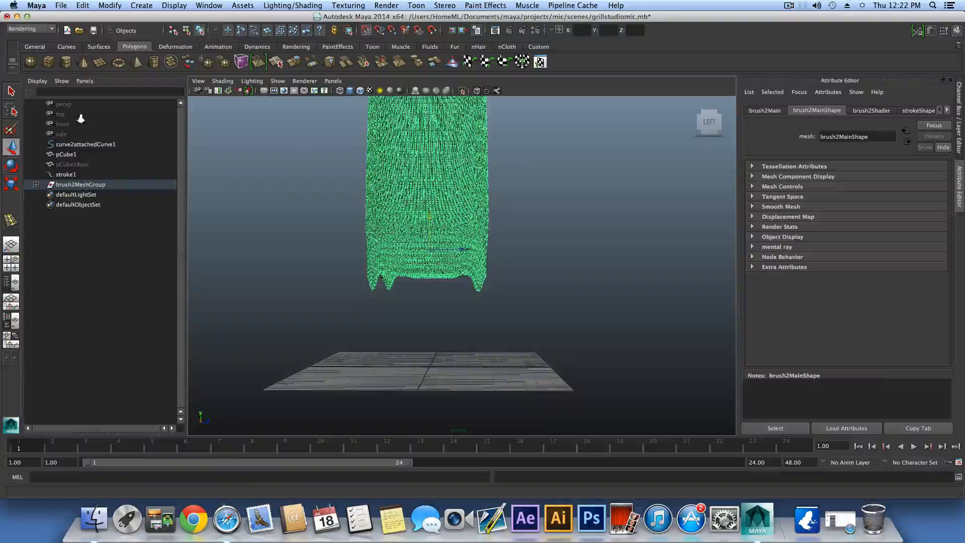
{"action": "left_click", "coordinate": [82, 6]}
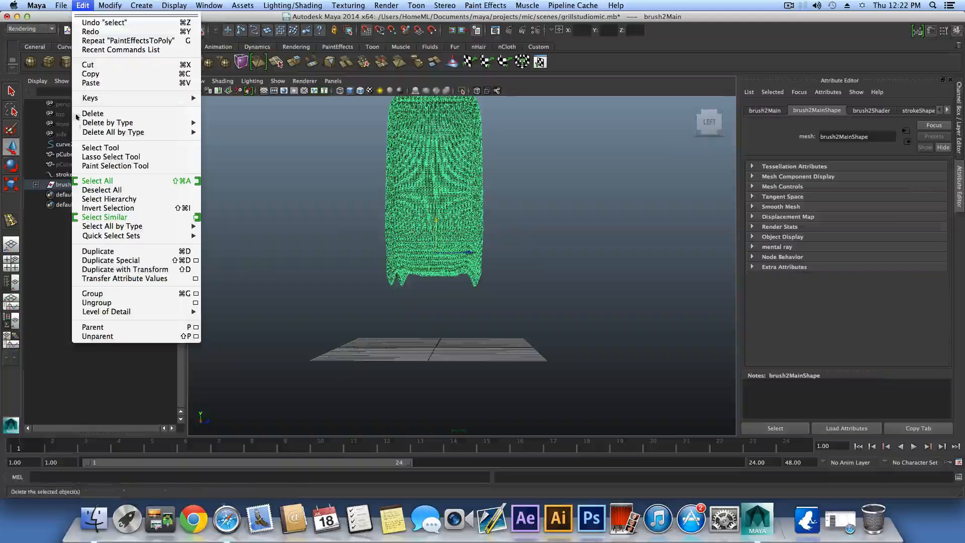
{"action": "mouse_move", "coordinate": [95, 124]}
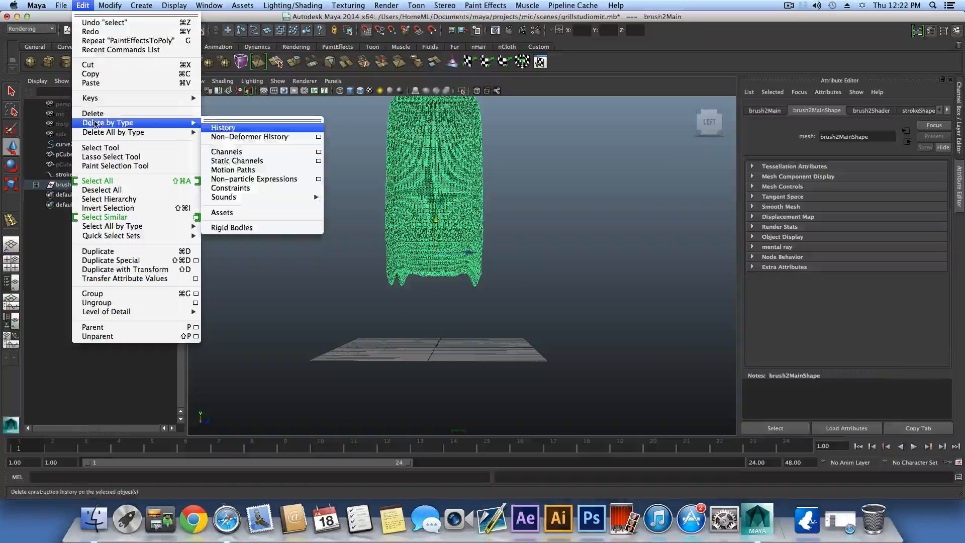
{"action": "left_click", "coordinate": [223, 128]}
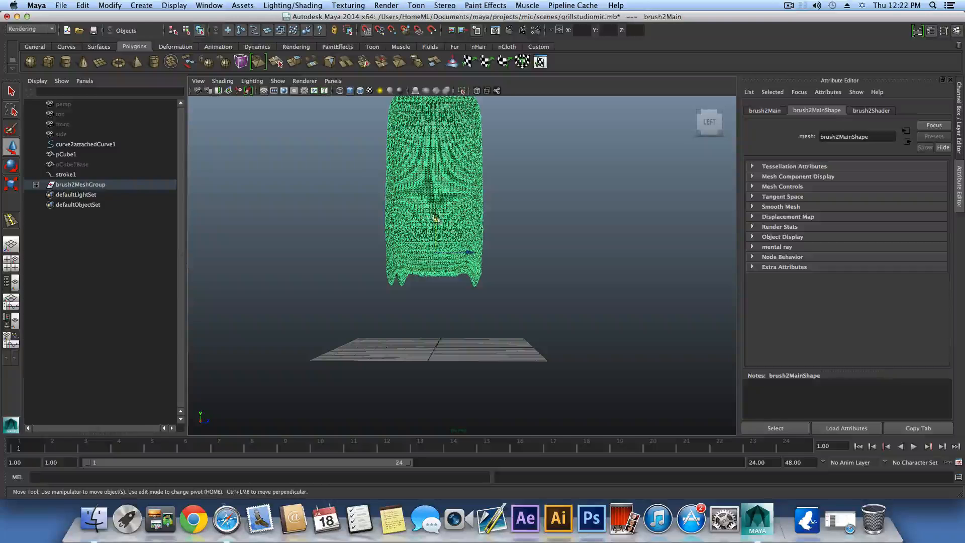
Move the grill mesh down along Y so its lower edge sits around the grid plane.
{"action": "left_click_drag", "start_coordinate": [436, 221], "coordinate": [437, 348]}
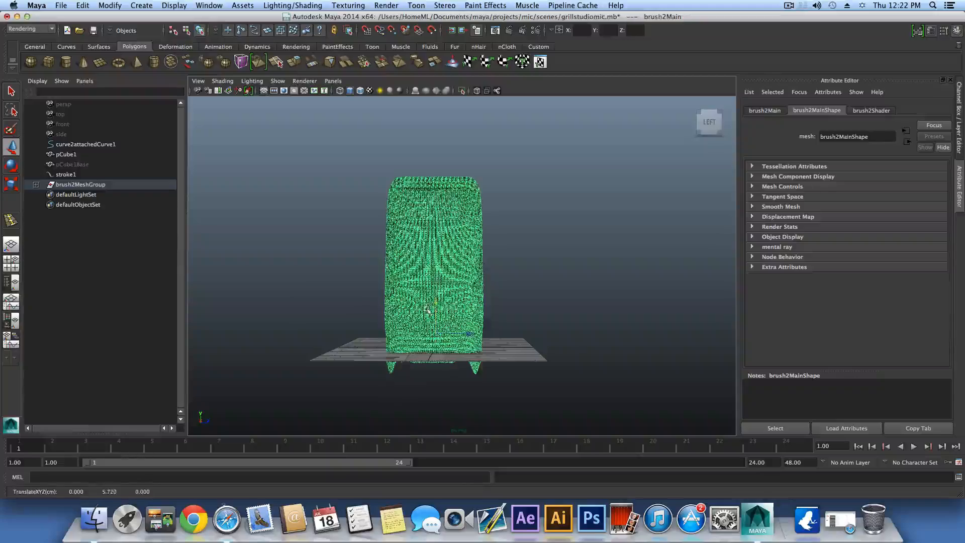
{"action": "left_click_drag", "start_coordinate": [436, 307], "coordinate": [544, 307], "text": "alt"}
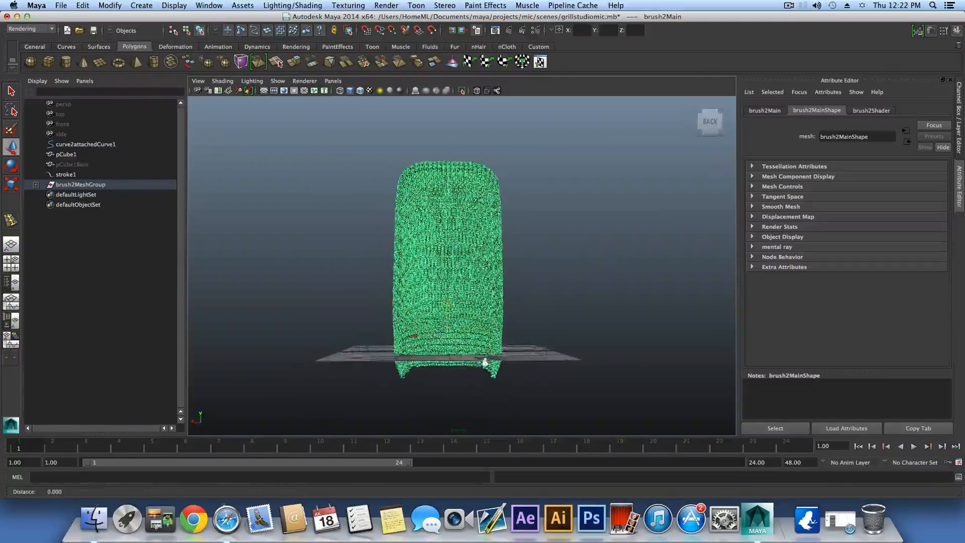
{"action": "right_click_drag", "start_coordinate": [544, 306], "coordinate": [580, 372], "text": "alt"}
{"action": "left_click", "coordinate": [596, 334]}
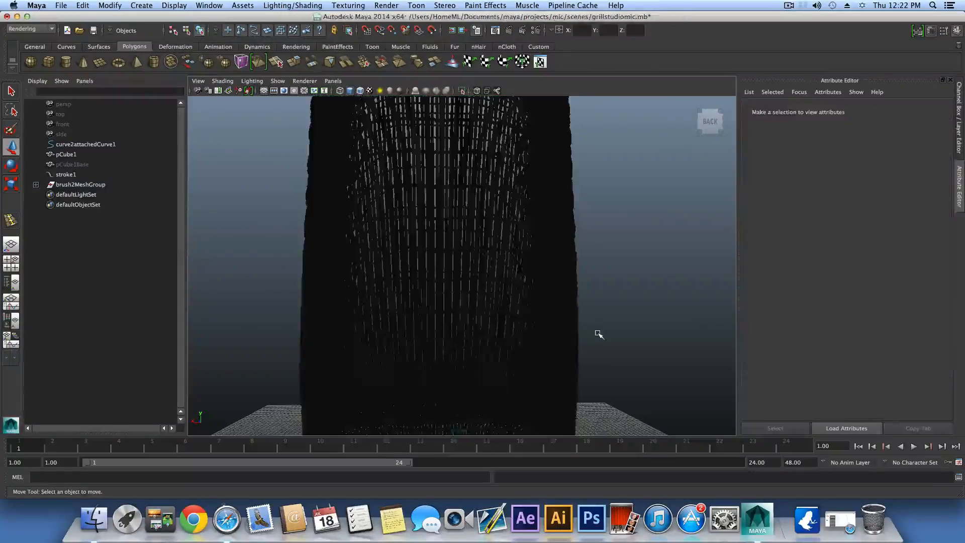
{"action": "mouse_move", "coordinate": [598, 333]}
{"action": "right_mouse_down", "text": "alt"}
{"action": "mouse_move", "coordinate": [536, 317]}
{"action": "mouse_move", "coordinate": [517, 291]}
{"action": "right_mouse_up", "text": "alt"}
Assign a Lambert material to the grill mesh in place of its brush2Shader.
{"action": "left_click", "coordinate": [477, 209]}
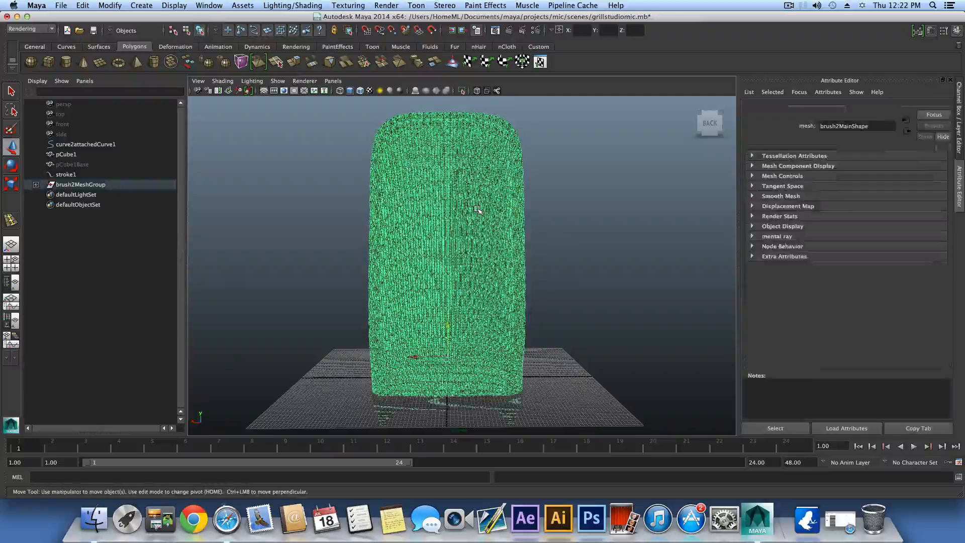
{"action": "right_click_drag", "start_coordinate": [478, 209], "coordinate": [547, 412]}
{"action": "left_click", "coordinate": [541, 304]}
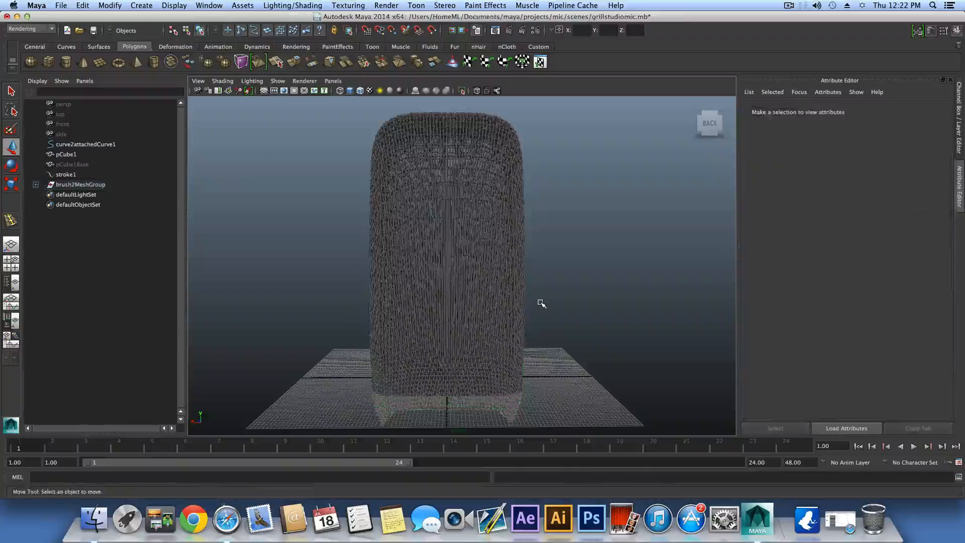
Inspect the woven wire geometry of the shaded grill mesh up close and from several sides.
{"action": "left_click_drag", "start_coordinate": [538, 302], "coordinate": [508, 299], "text": "alt"}
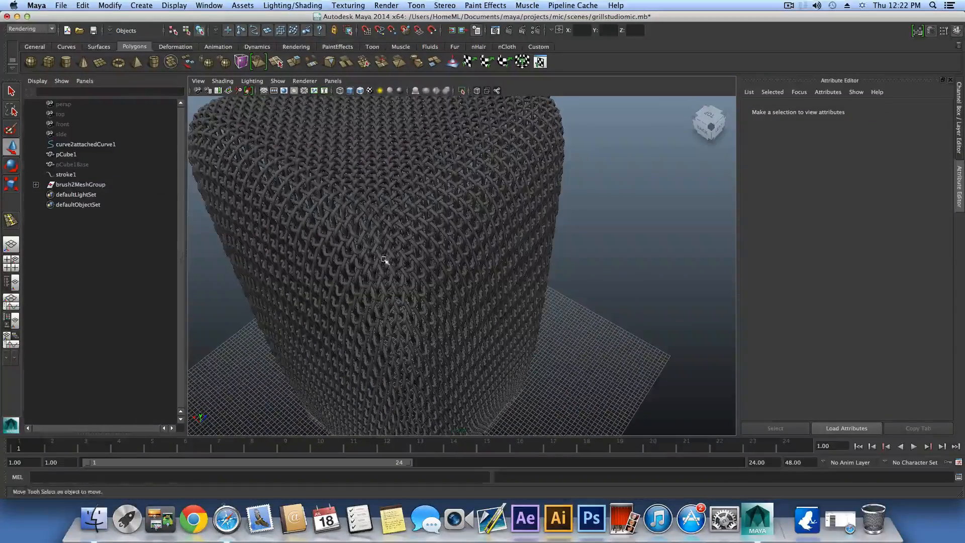
{"action": "left_click_drag", "start_coordinate": [384, 260], "coordinate": [482, 303], "text": "alt"}
{"action": "right_click_drag", "start_coordinate": [482, 304], "coordinate": [523, 317], "text": "alt"}
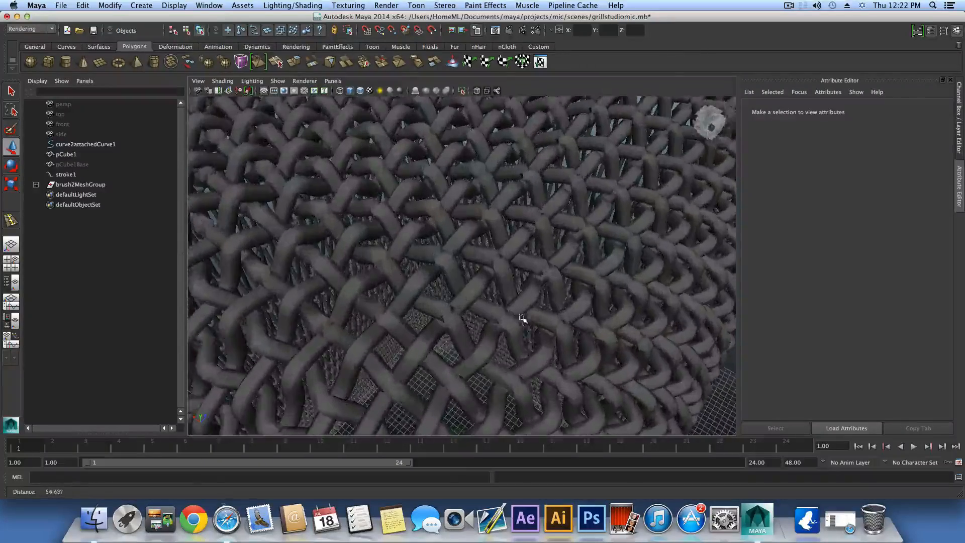
{"action": "left_click", "coordinate": [442, 260]}
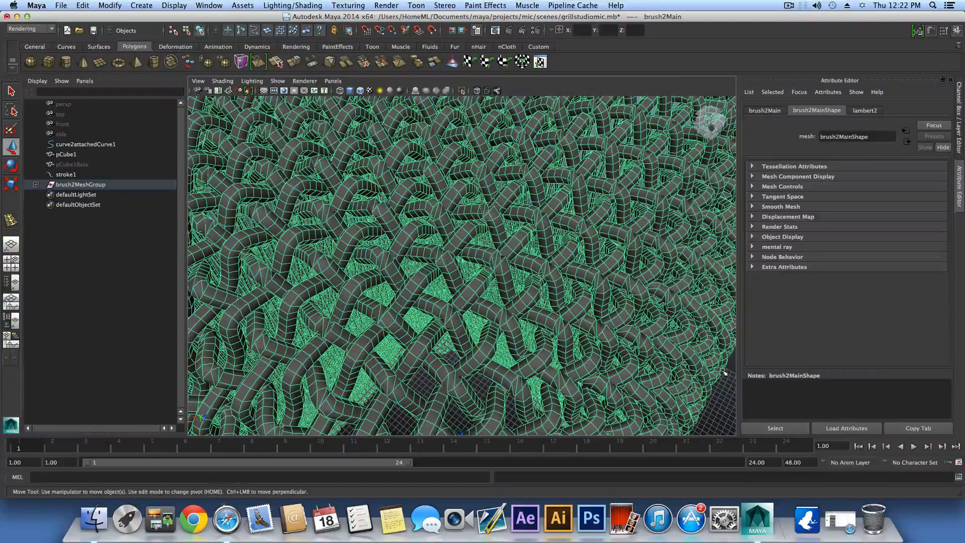
{"action": "left_click", "coordinate": [717, 417]}
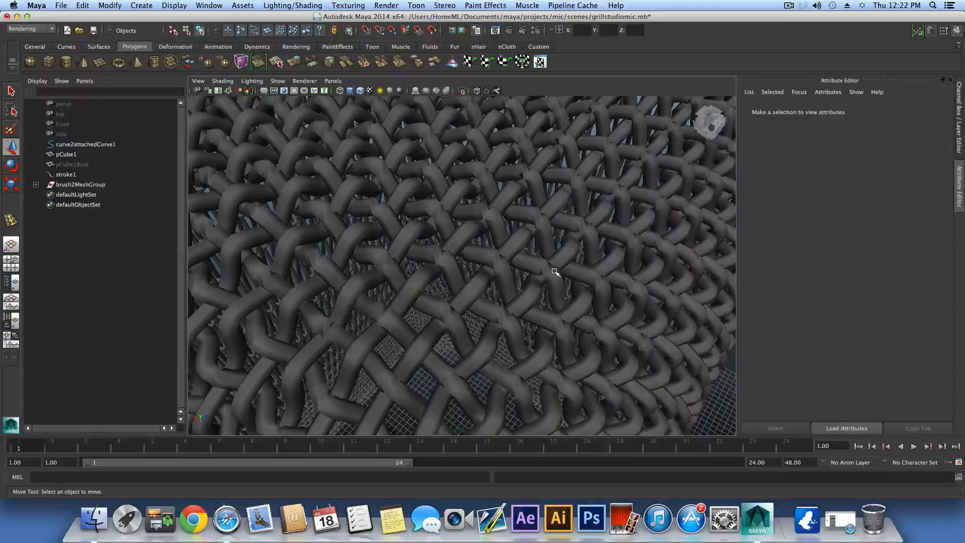
{"action": "left_click_drag", "start_coordinate": [541, 297], "coordinate": [475, 304], "text": "alt"}
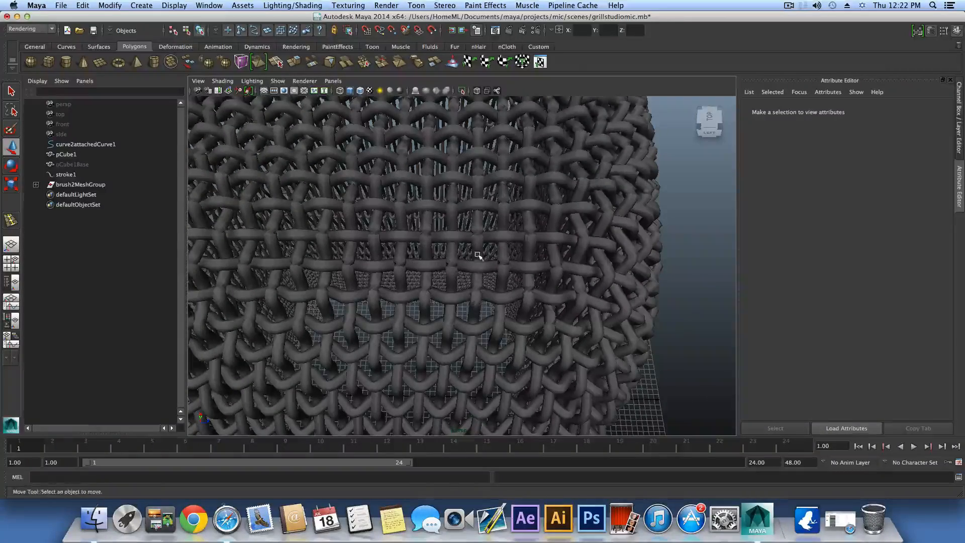
{"action": "left_click_drag", "start_coordinate": [475, 265], "coordinate": [454, 314], "text": "alt"}
{"action": "right_click_drag", "start_coordinate": [512, 296], "coordinate": [359, 297], "text": "alt"}
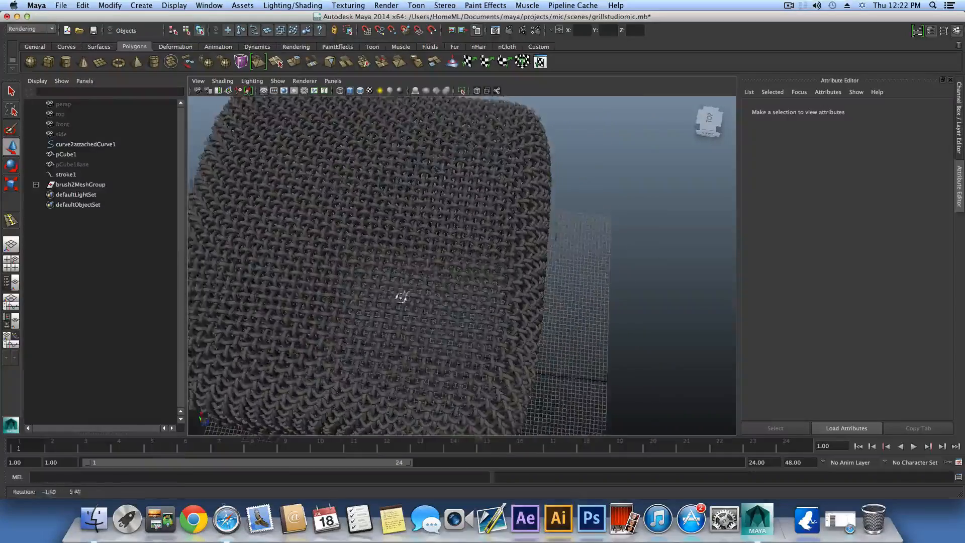
{"action": "left_click_drag", "start_coordinate": [401, 297], "coordinate": [521, 294], "text": "alt"}
{"action": "left_click_drag", "start_coordinate": [463, 299], "coordinate": [467, 328], "text": "alt"}
{"action": "mouse_move", "coordinate": [451, 288]}
{"action": "left_mouse_down", "text": "alt"}
{"action": "mouse_move", "coordinate": [470, 286]}
{"action": "mouse_move", "coordinate": [448, 226]}
{"action": "mouse_move", "coordinate": [497, 236]}
{"action": "mouse_move", "coordinate": [420, 243]}
{"action": "mouse_move", "coordinate": [439, 254]}
{"action": "mouse_move", "coordinate": [461, 250]}
{"action": "mouse_move", "coordinate": [388, 280]}
{"action": "mouse_move", "coordinate": [468, 295]}
{"action": "mouse_move", "coordinate": [458, 303]}
{"action": "left_mouse_up", "text": "alt"}
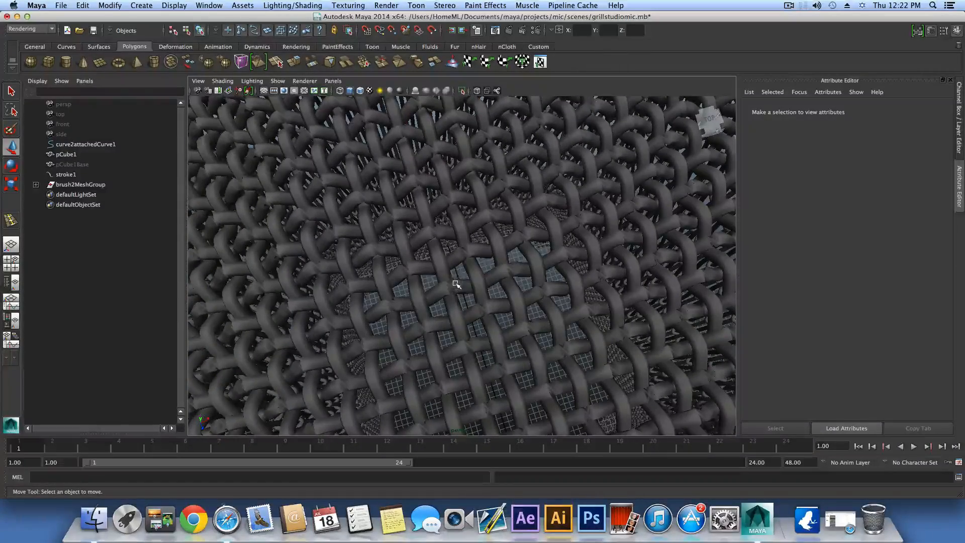
{"action": "right_click_drag", "start_coordinate": [455, 287], "coordinate": [435, 309], "text": "alt"}
{"action": "left_click_drag", "start_coordinate": [434, 309], "coordinate": [481, 297], "text": "alt"}
{"action": "right_click_drag", "start_coordinate": [426, 206], "coordinate": [431, 291], "text": "alt"}
{"action": "left_click_drag", "start_coordinate": [431, 291], "coordinate": [461, 261], "text": "alt"}
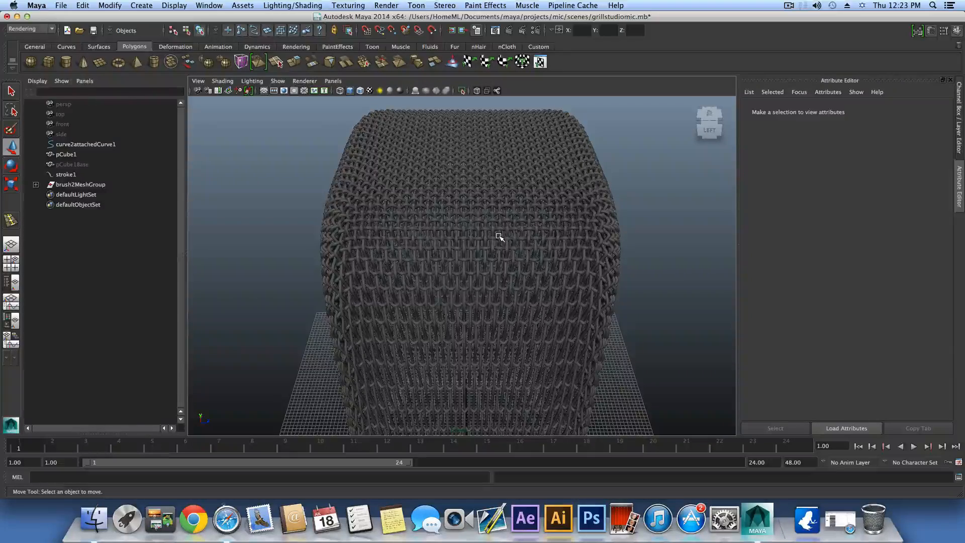
{"action": "mouse_move", "coordinate": [491, 241]}
{"action": "right_mouse_down", "text": "alt"}
{"action": "mouse_move", "coordinate": [497, 194]}
{"action": "mouse_move", "coordinate": [487, 275]}
{"action": "mouse_move", "coordinate": [469, 252]}
{"action": "mouse_move", "coordinate": [491, 284]}
{"action": "mouse_move", "coordinate": [481, 254]}
{"action": "right_mouse_up", "text": "alt"}
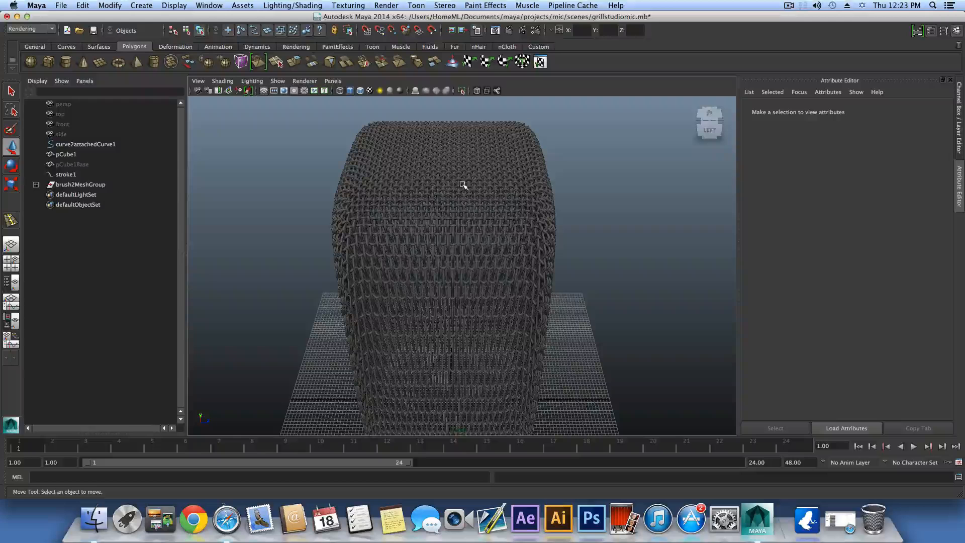
{"action": "left_click", "coordinate": [484, 6]}
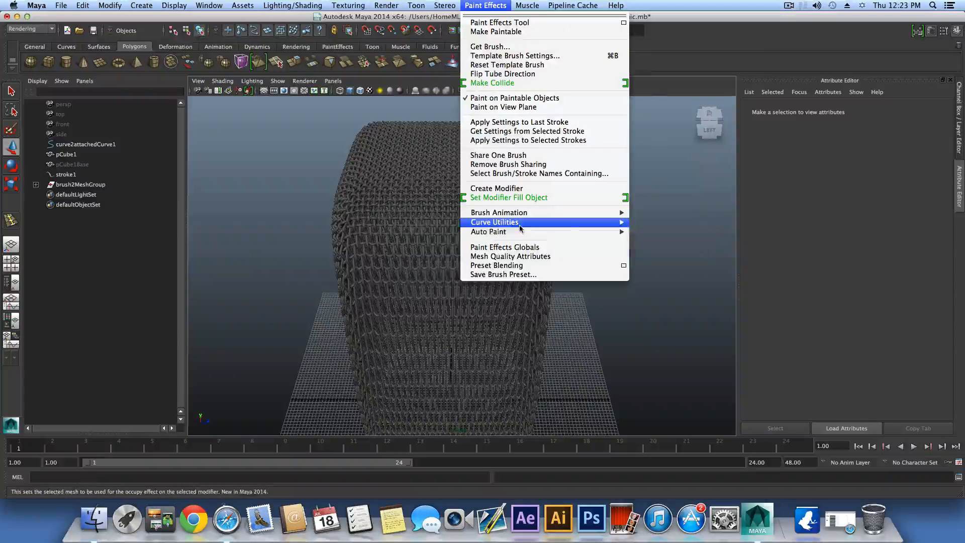
{"action": "mouse_move", "coordinate": [552, 222]}
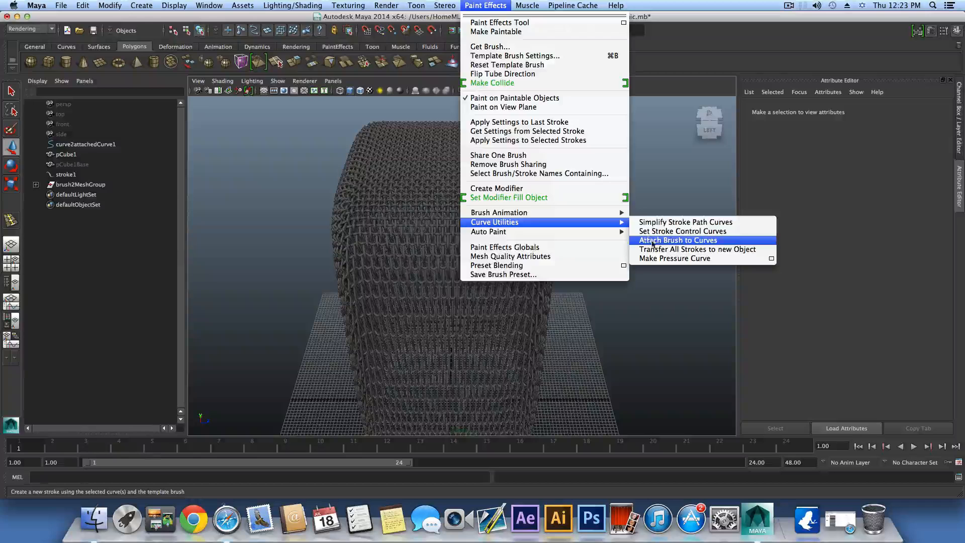
{"action": "left_click", "coordinate": [660, 185]}
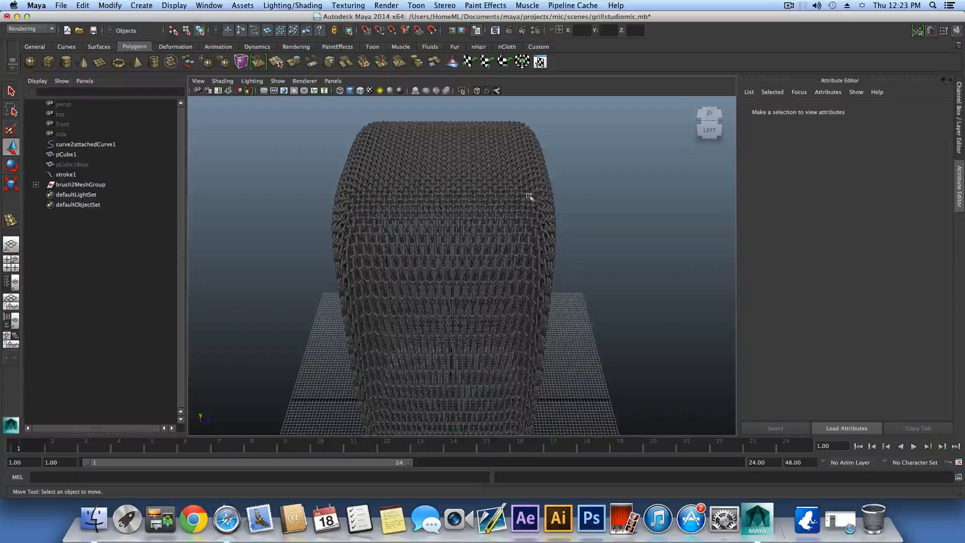
Examine the grill mesh's rounded corners, woven walls and uneven lower edge from several sides.
{"action": "left_click_drag", "start_coordinate": [499, 282], "coordinate": [474, 298], "text": "alt"}
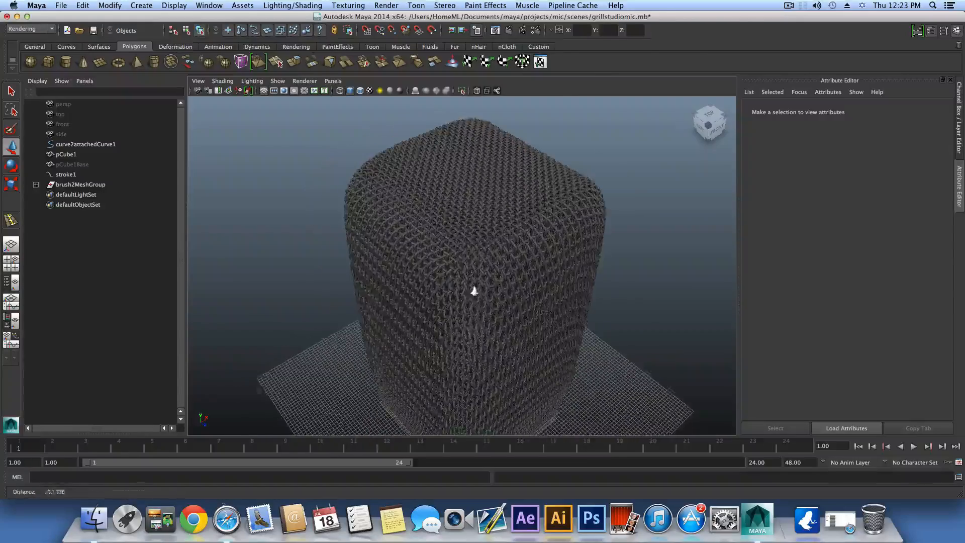
{"action": "right_click_drag", "start_coordinate": [472, 288], "coordinate": [528, 305], "text": "alt"}
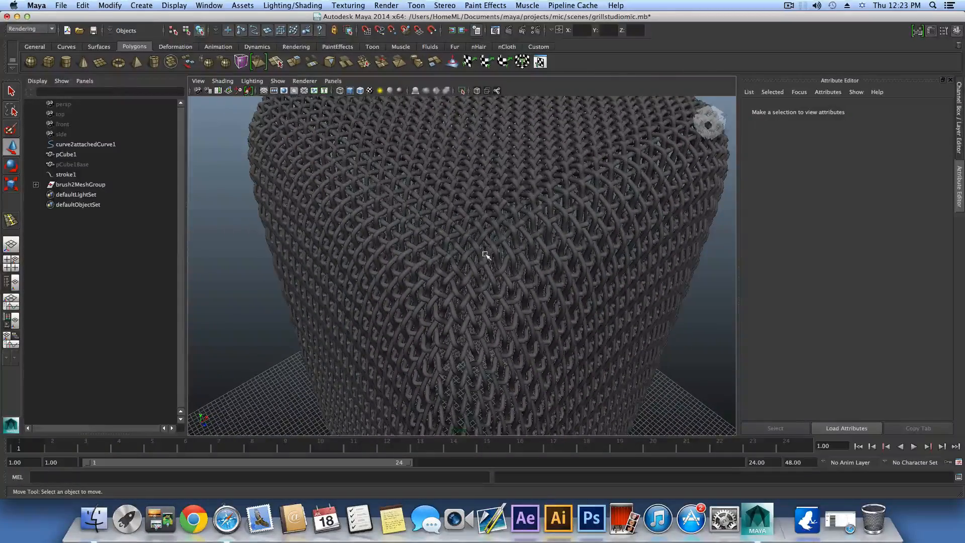
{"action": "left_click_drag", "start_coordinate": [527, 219], "coordinate": [564, 254], "text": "alt"}
{"action": "right_click_drag", "start_coordinate": [564, 255], "coordinate": [463, 271], "text": "alt"}
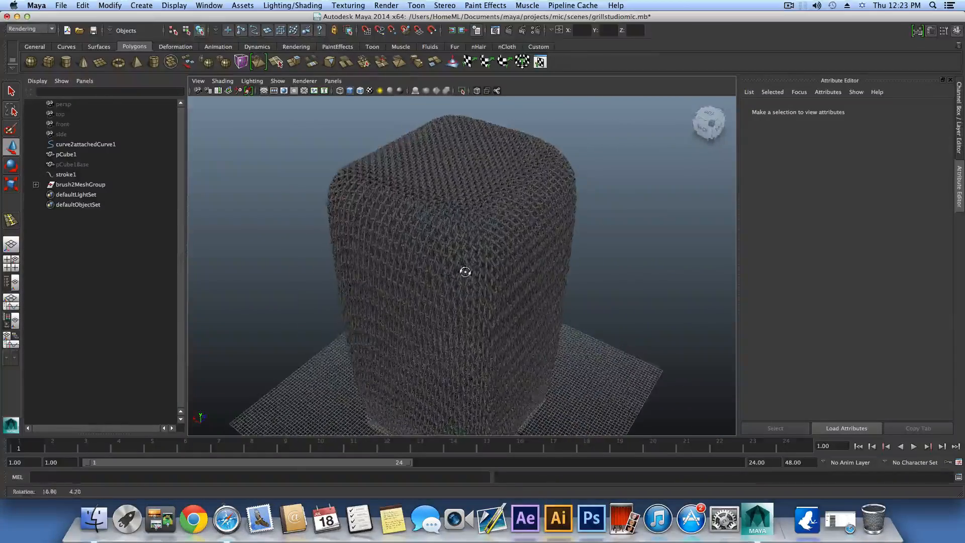
{"action": "left_click_drag", "start_coordinate": [463, 271], "coordinate": [446, 244], "text": "alt"}
{"action": "right_click_drag", "start_coordinate": [446, 244], "coordinate": [452, 272], "text": "alt"}
{"action": "left_click_drag", "start_coordinate": [452, 271], "coordinate": [456, 299], "text": "alt"}
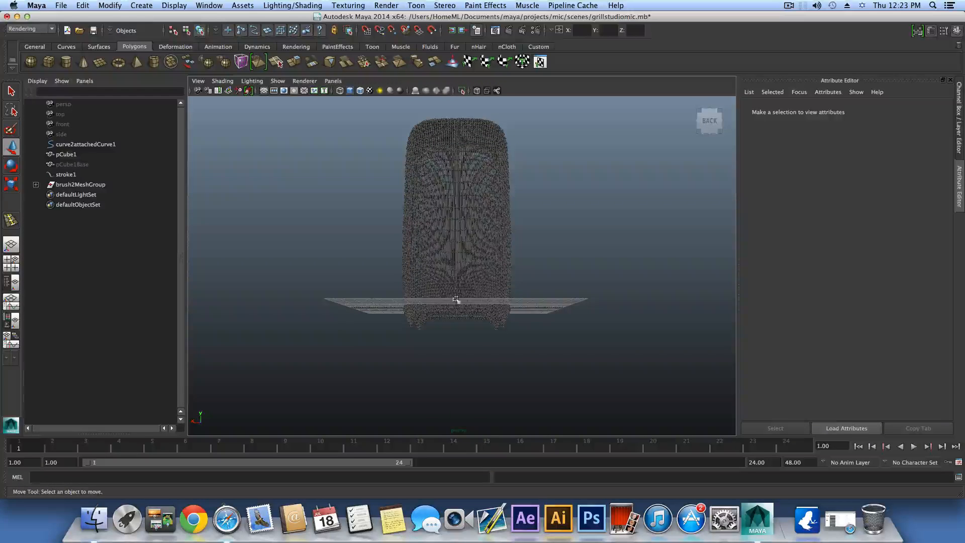
{"action": "right_click_drag", "start_coordinate": [435, 318], "coordinate": [437, 319], "text": "alt"}
{"action": "left_click_drag", "start_coordinate": [438, 319], "coordinate": [479, 329], "text": "alt"}
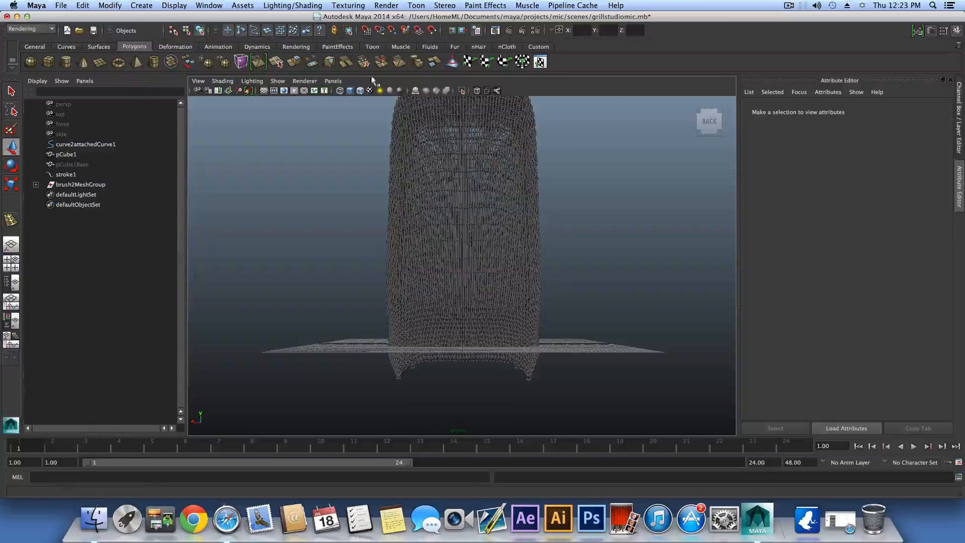
Switch to the Polygons menu set and start the Cut Faces Tool with interactive cut direction and Delete cut faces enabled.
{"action": "left_click", "coordinate": [30, 29]}
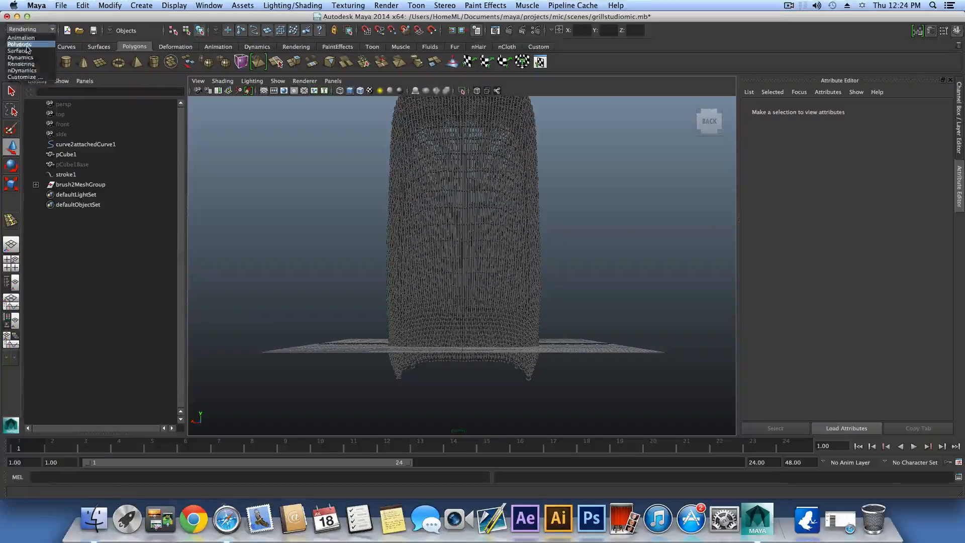
{"action": "left_click", "coordinate": [28, 38]}
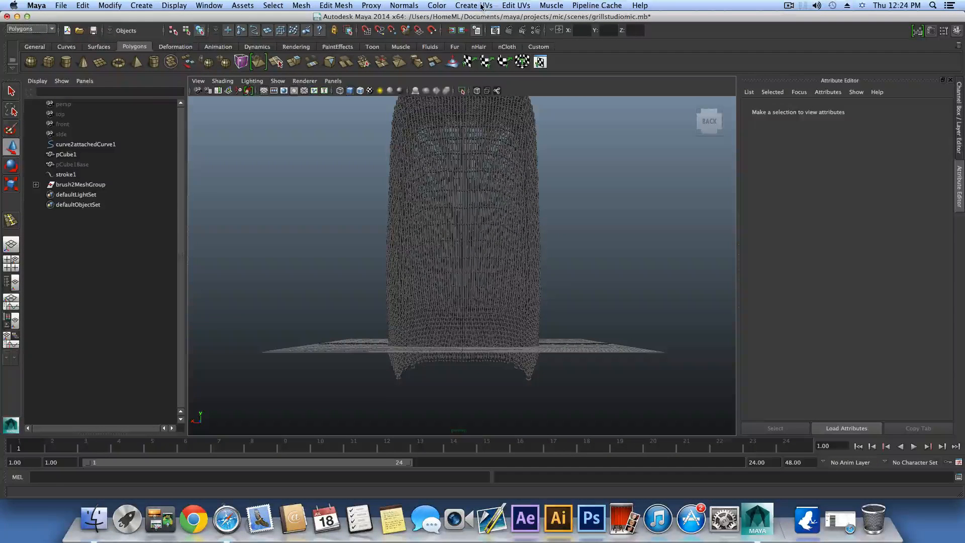
{"action": "left_click", "coordinate": [335, 5]}
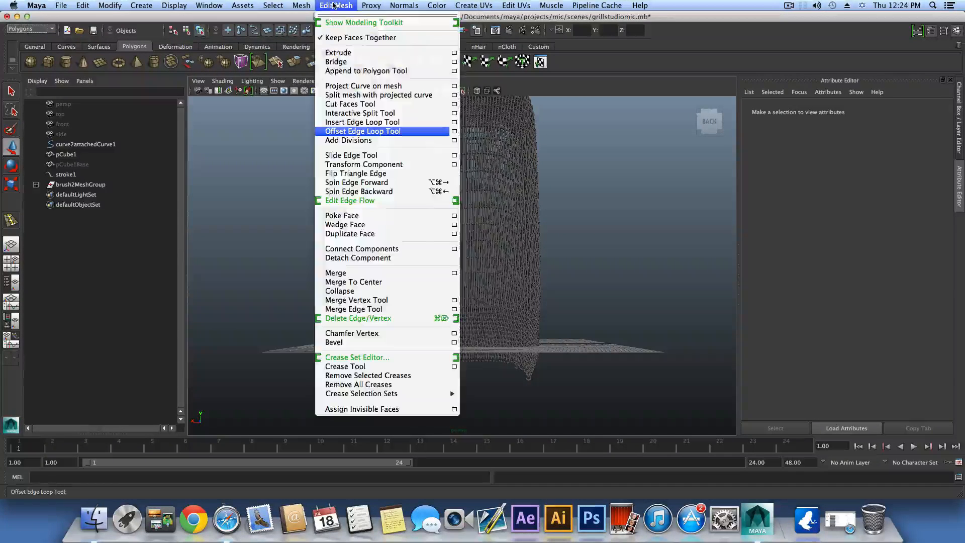
{"action": "left_click", "coordinate": [454, 104]}
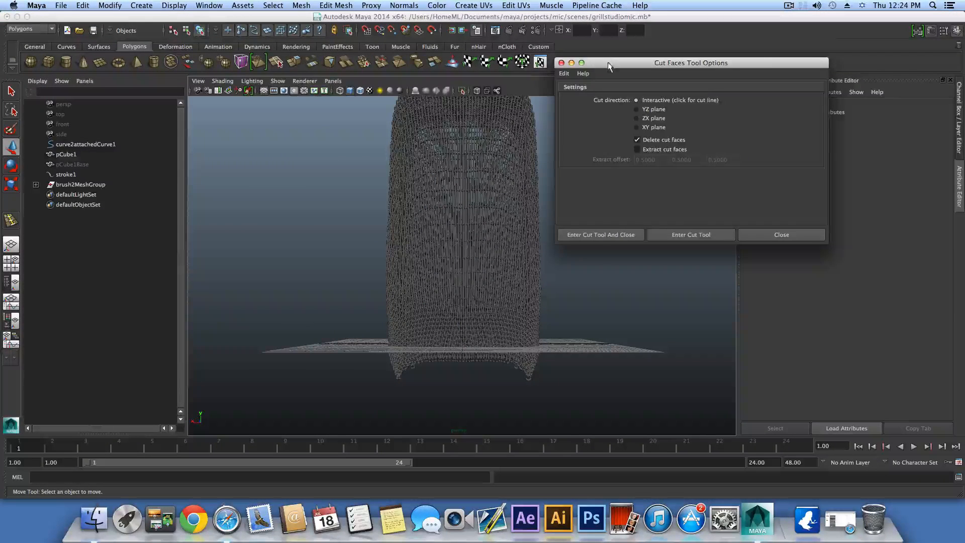
{"action": "mouse_move", "coordinate": [607, 62]}
{"action": "left_mouse_down"}
{"action": "mouse_move", "coordinate": [636, 58]}
{"action": "mouse_move", "coordinate": [618, 65]}
{"action": "left_mouse_up"}
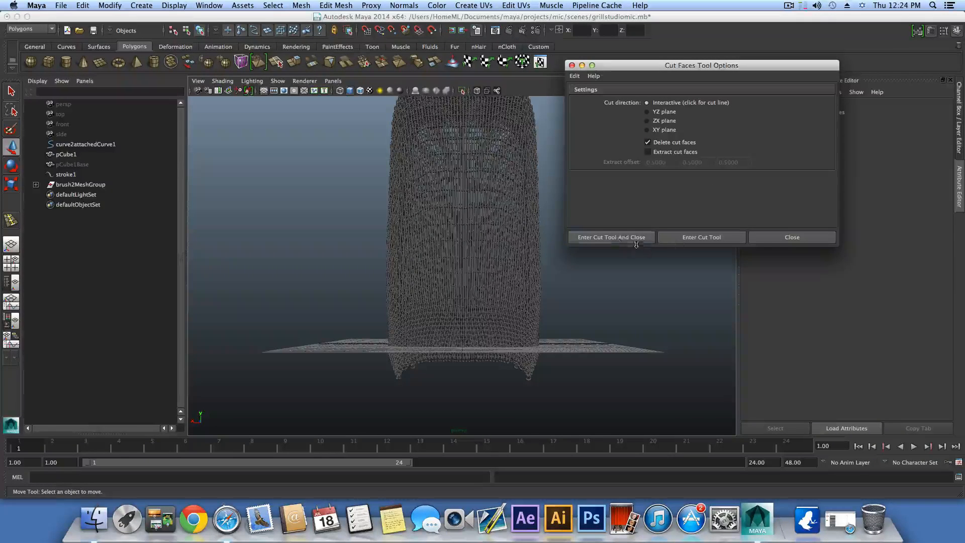
{"action": "left_click", "coordinate": [617, 240]}
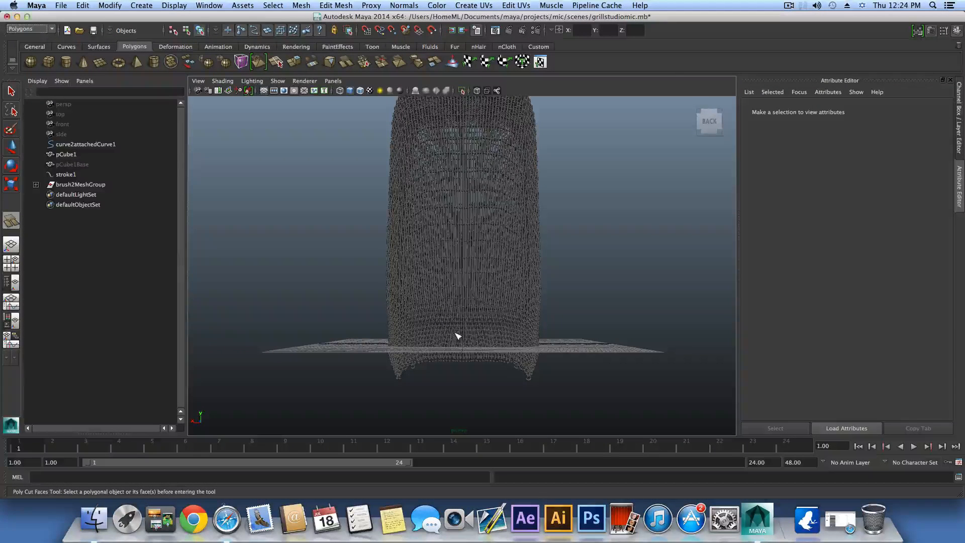
Try to slice off the grill mesh's uneven lower edge with a horizontal cut line just above the grid in the perspective view.
{"action": "middle_click_drag", "start_coordinate": [462, 327], "coordinate": [463, 281], "text": "alt"}
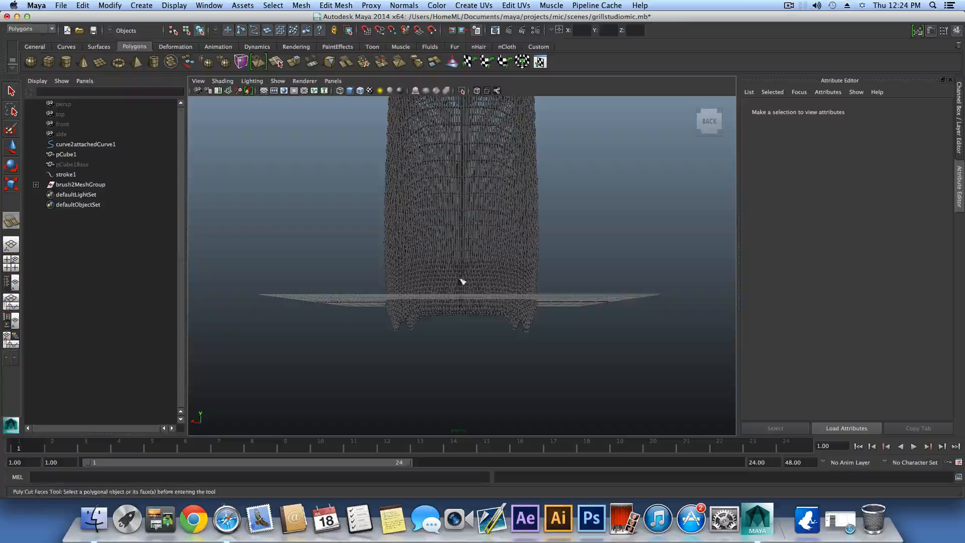
{"action": "left_click", "coordinate": [460, 287]}
{"action": "left_click", "coordinate": [457, 294]}
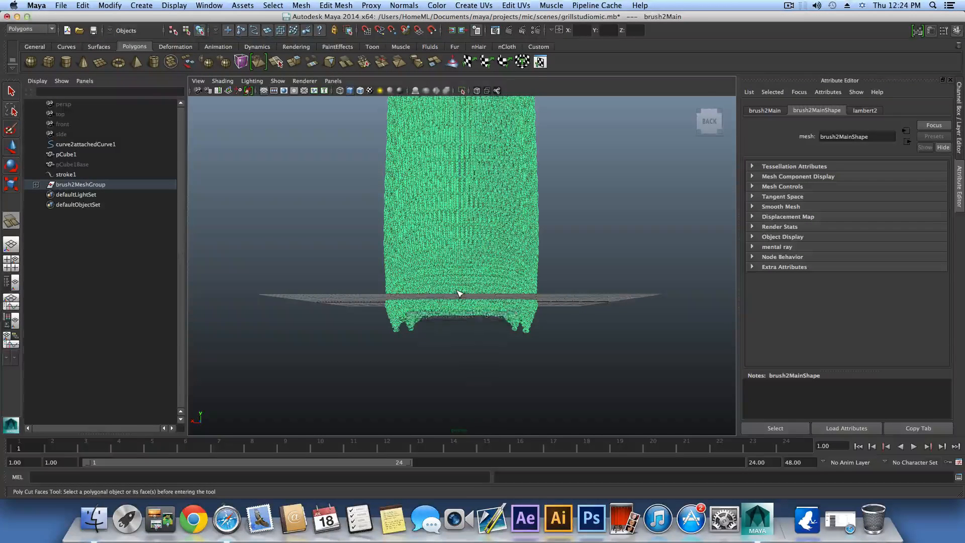
{"action": "left_click_drag", "start_coordinate": [458, 293], "coordinate": [632, 293]}
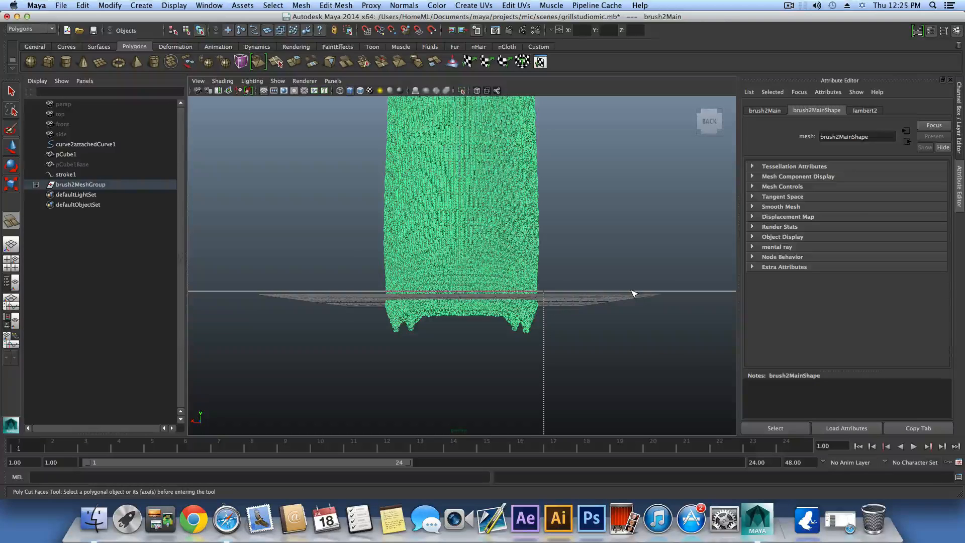
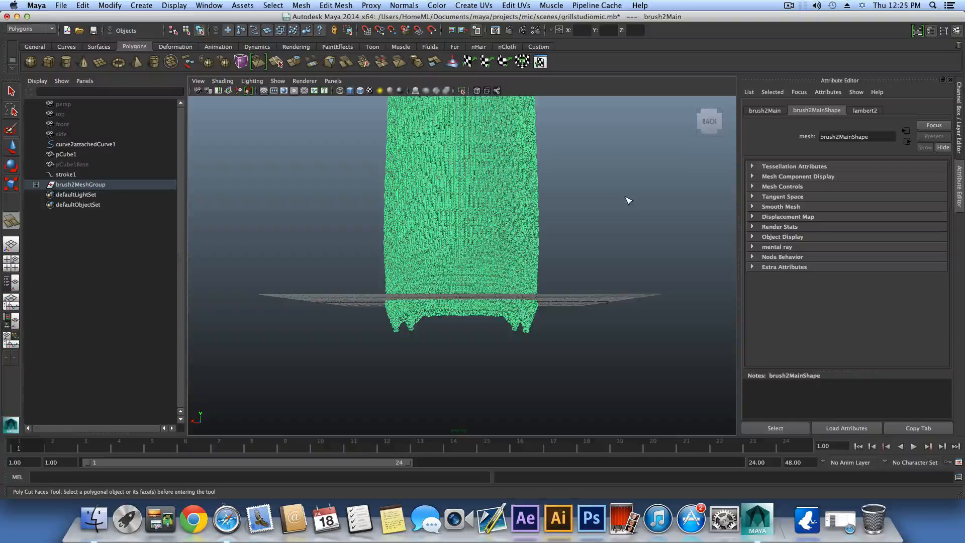
{"action": "left_click", "coordinate": [628, 201]}
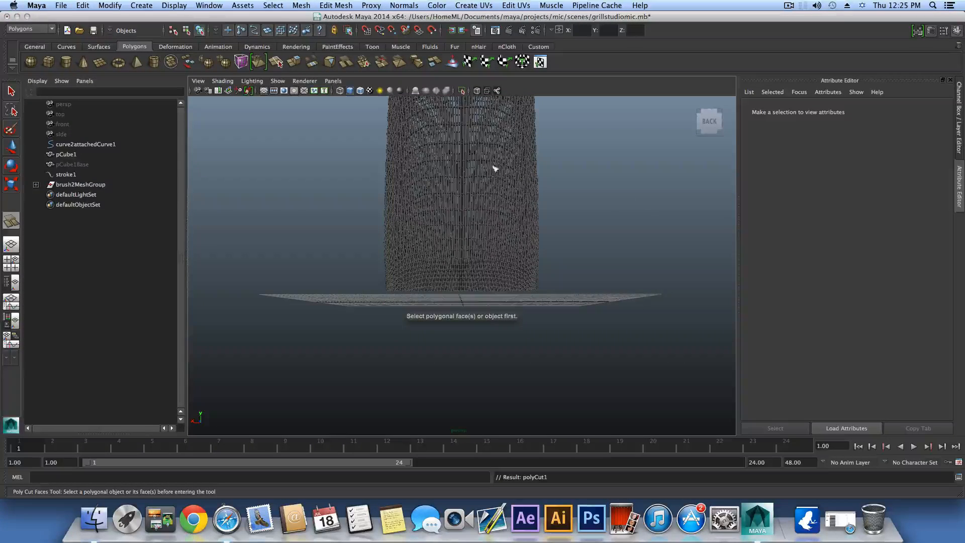
Check the grill's cut lower edge against the grid from another side and undo the cut.
{"action": "left_click_drag", "start_coordinate": [497, 172], "coordinate": [532, 279], "text": "alt"}
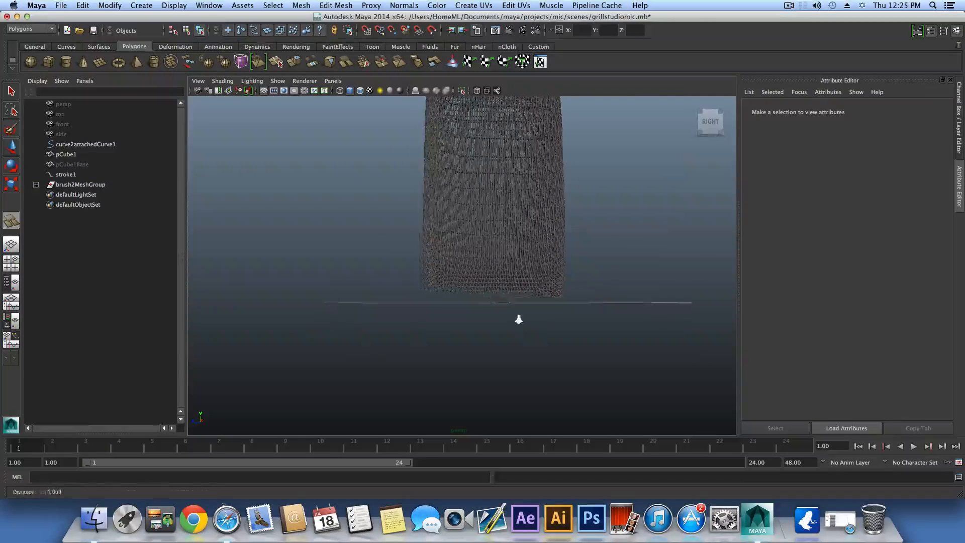
{"action": "right_click_drag", "start_coordinate": [518, 319], "coordinate": [585, 326], "text": "alt"}
{"action": "left_click_drag", "start_coordinate": [535, 317], "coordinate": [471, 324], "text": "alt"}
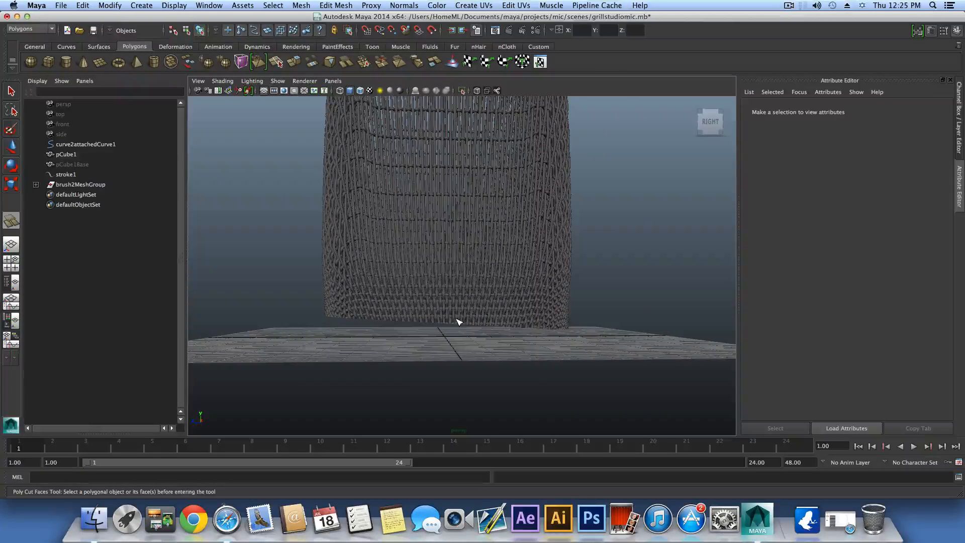
{"action": "key", "text": "ctrl+z"}
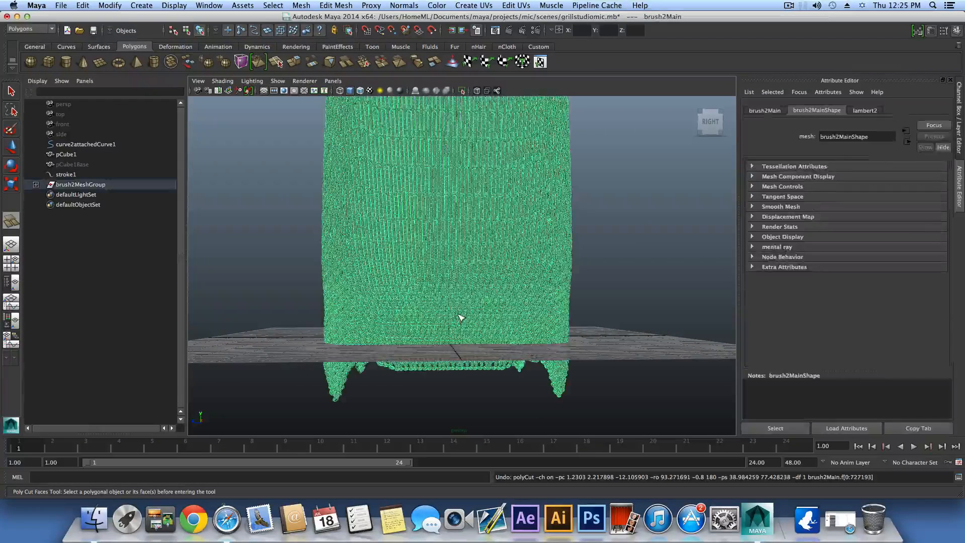
Cut a thin vertical strip off one side of the grill mesh with the Cut Faces Tool in the maximized side view.
{"action": "left_click", "coordinate": [11, 265]}
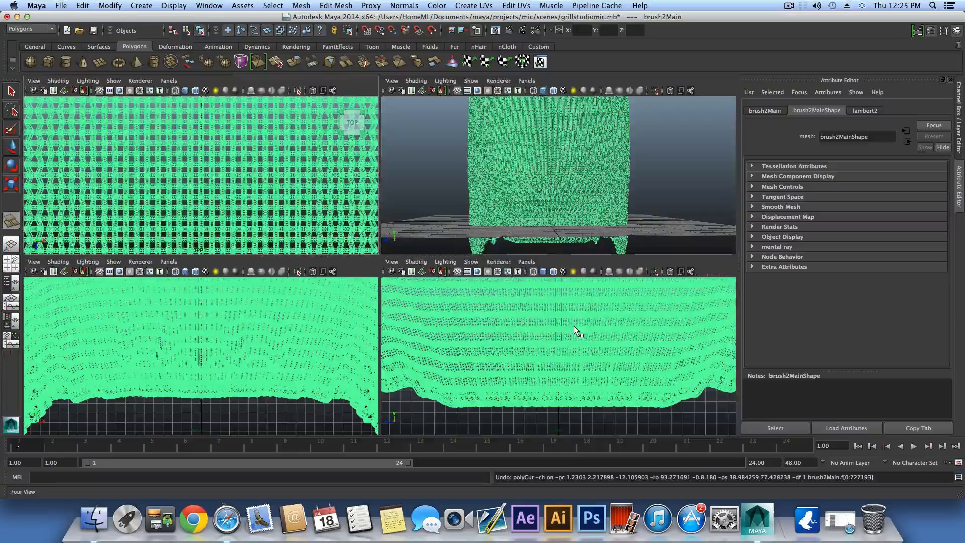
{"action": "scroll", "coordinate": [576, 329], "scroll_direction": "up", "scroll_amount": 5}
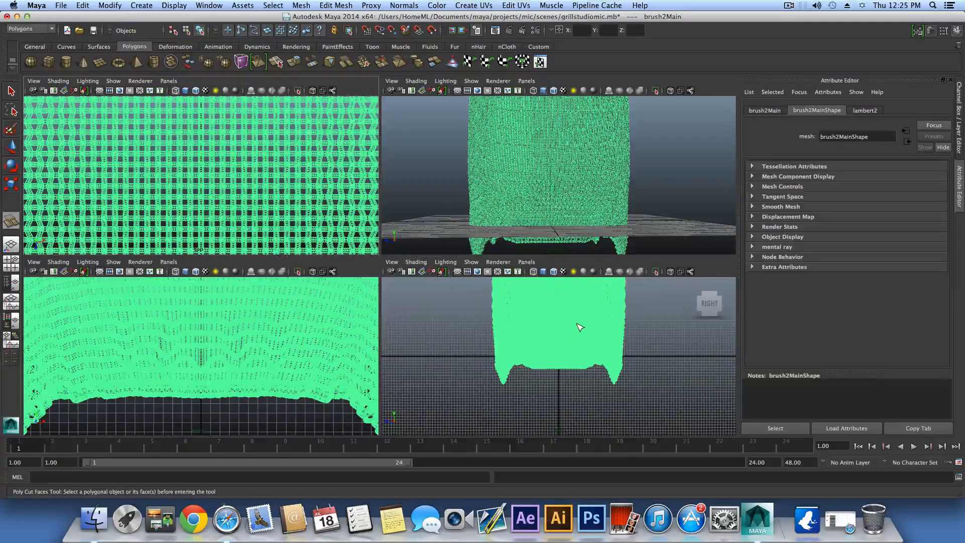
{"action": "key", "text": "space"}
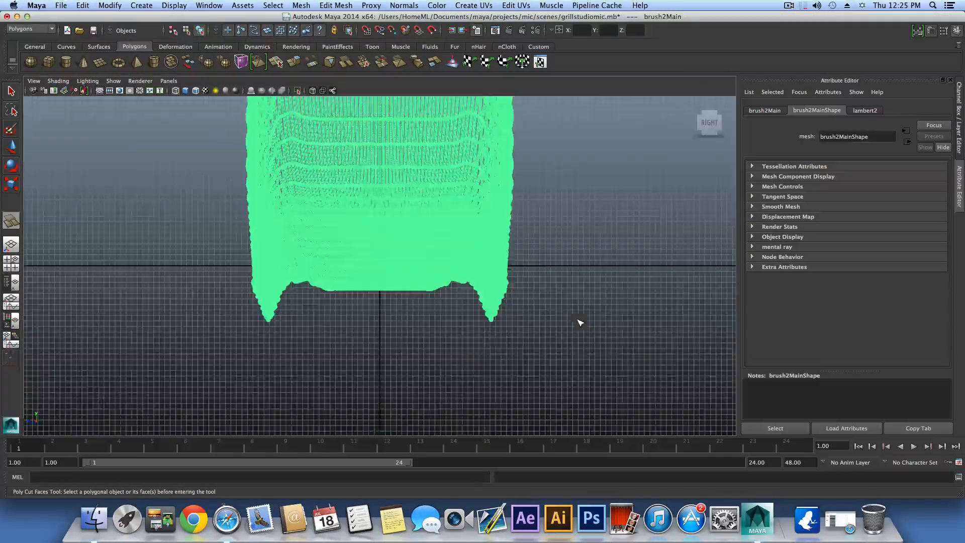
{"action": "left_click", "coordinate": [331, 5]}
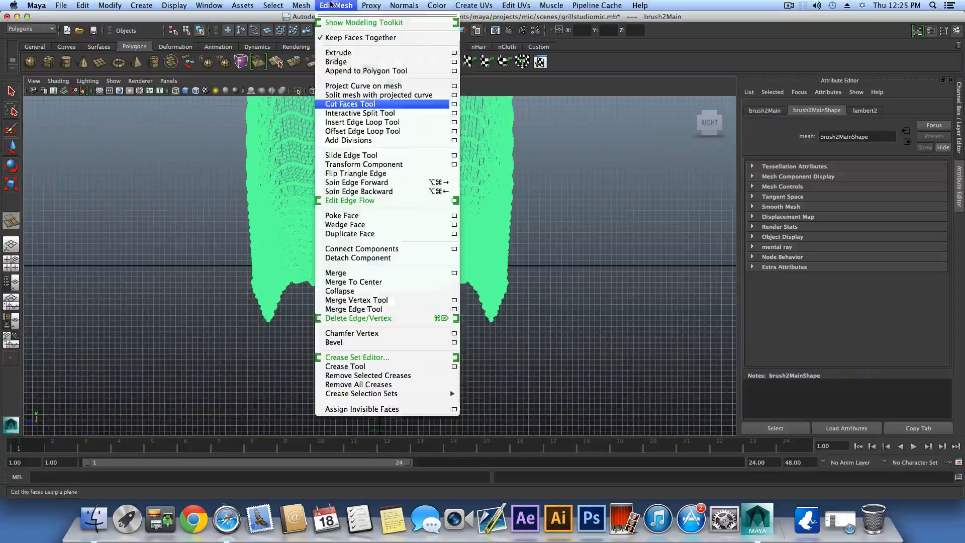
{"action": "left_click", "coordinate": [338, 105]}
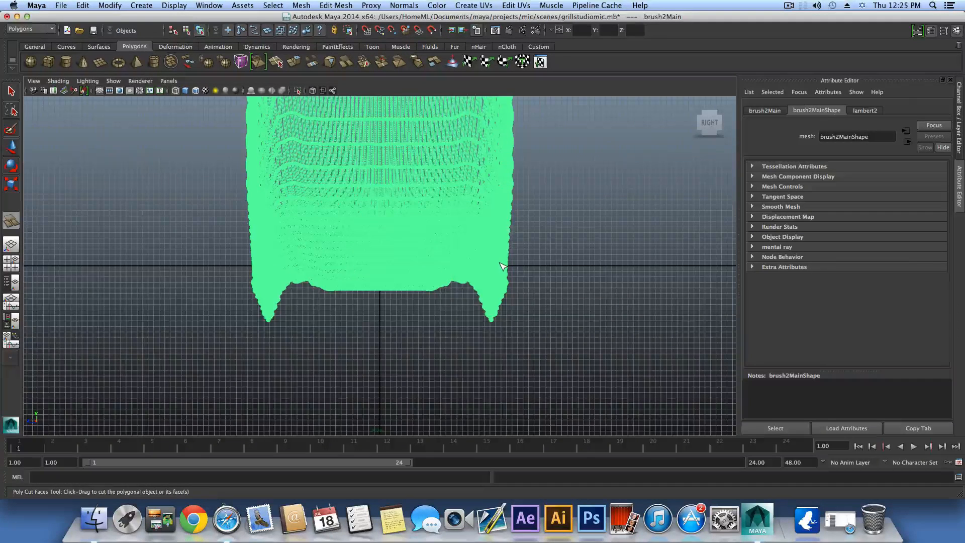
{"action": "left_click", "coordinate": [500, 262]}
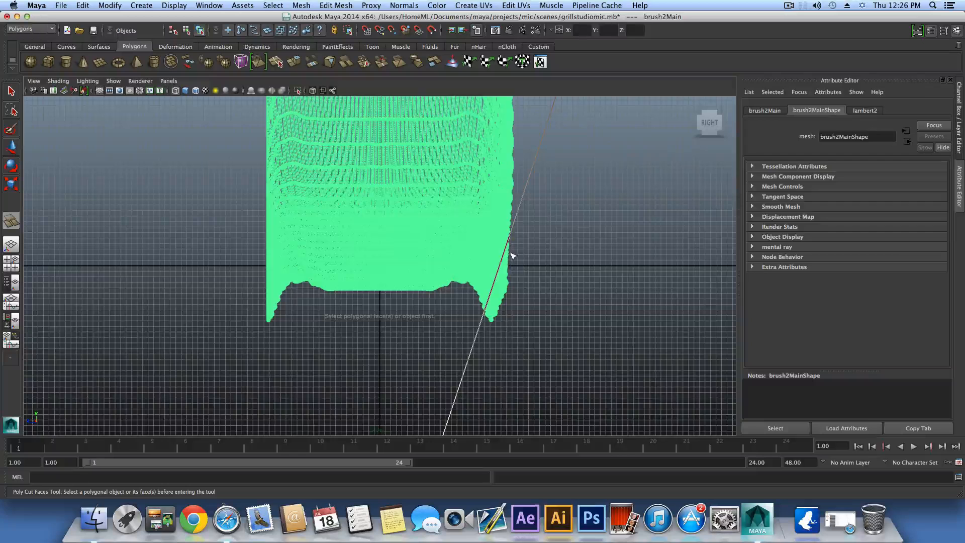
Try a slanted cut through the grill mesh's lower corner in the side view, and undo it.
{"action": "left_click", "coordinate": [534, 250]}
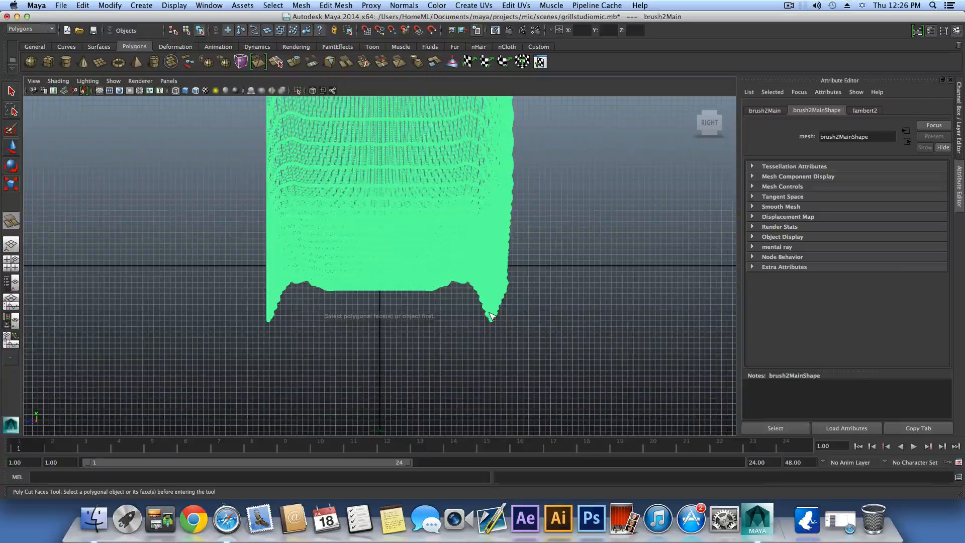
{"action": "key", "text": "Delete"}
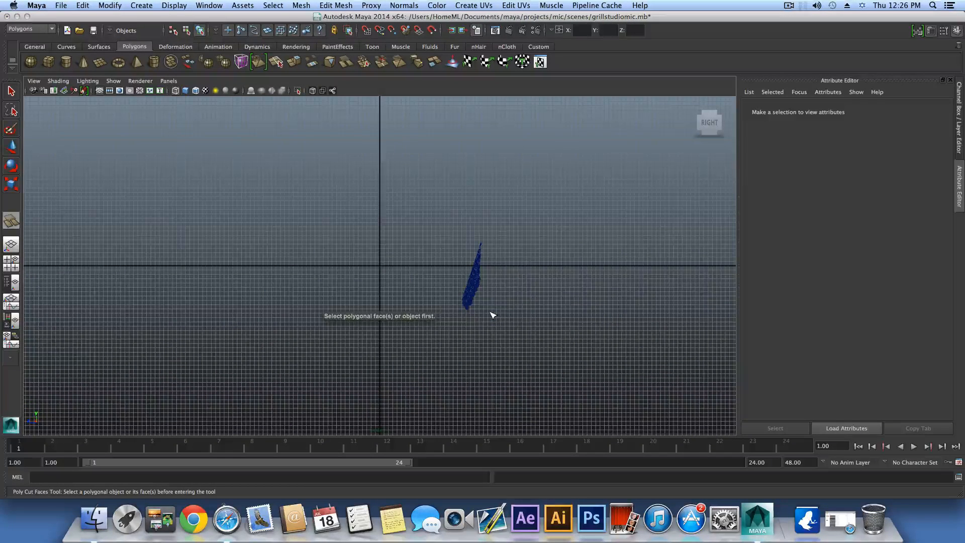
{"action": "left_click", "coordinate": [362, 256]}
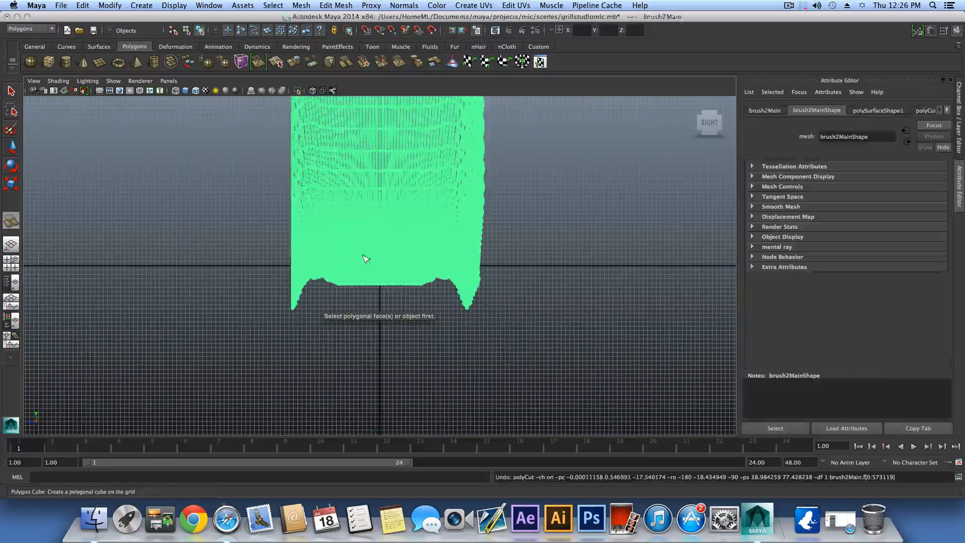
Cut away the grill mesh's uneven lower edge with a horizontal cut line along the grid's horizontal axis in the side view.
{"action": "scroll", "coordinate": [372, 296], "scroll_direction": "up", "scroll_amount": 3}
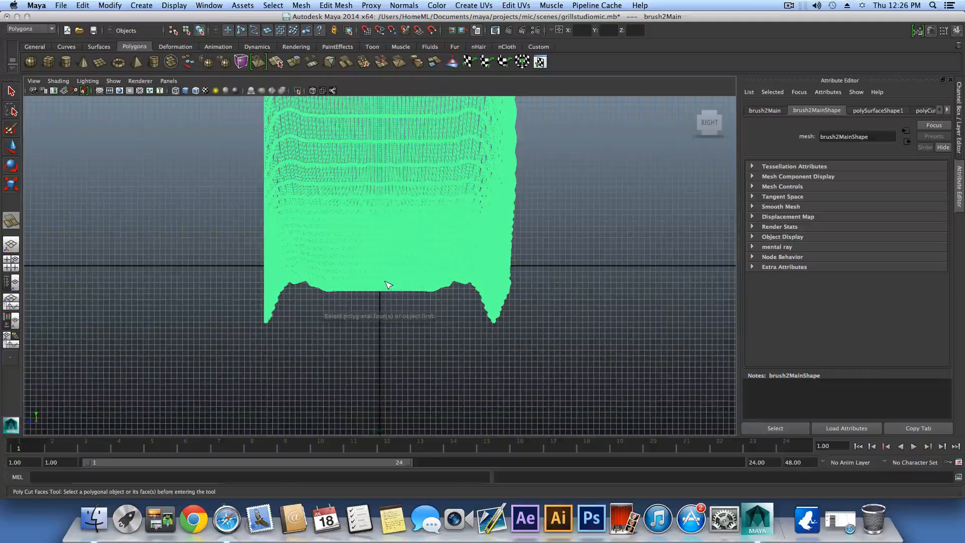
{"action": "left_click_drag", "start_coordinate": [425, 269], "coordinate": [630, 266]}
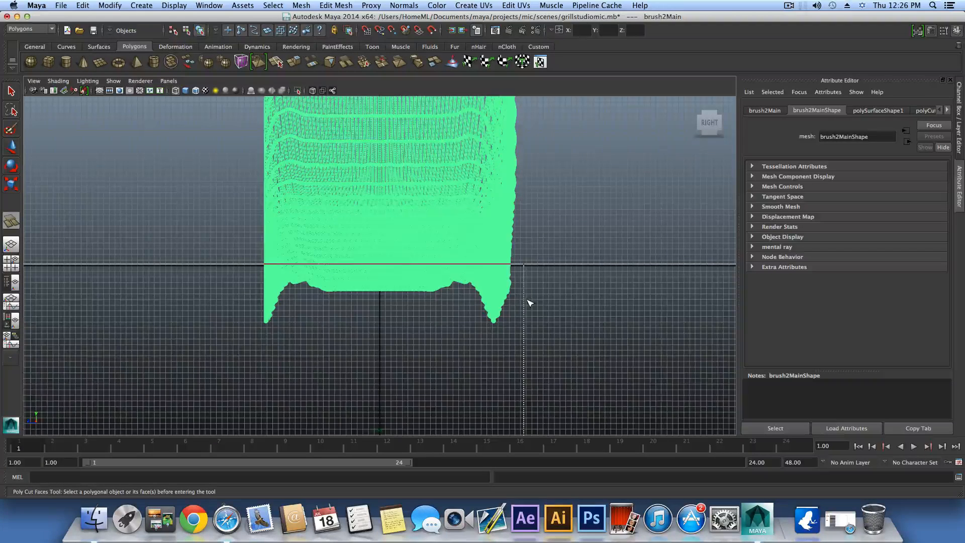
{"action": "left_click_drag", "start_coordinate": [530, 302], "coordinate": [529, 303]}
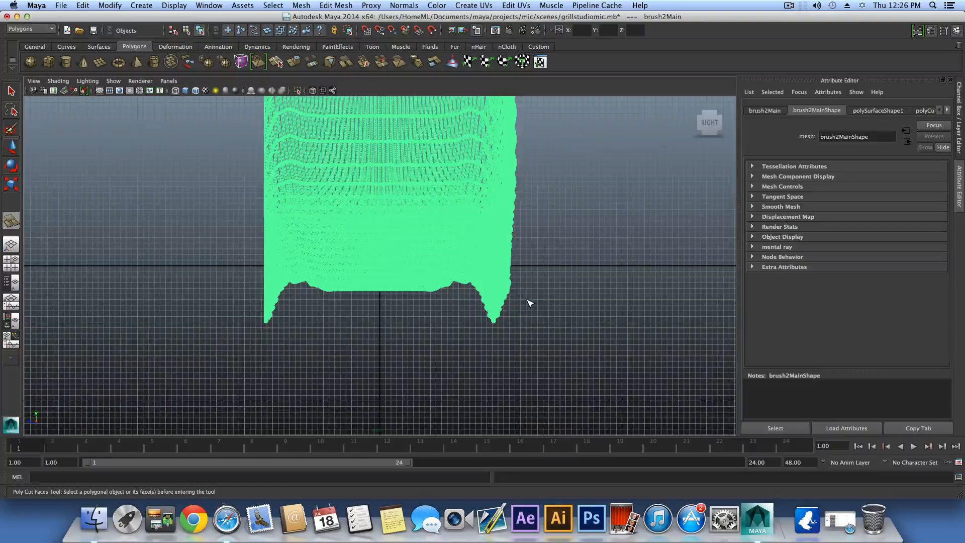
{"action": "left_click", "coordinate": [530, 302]}
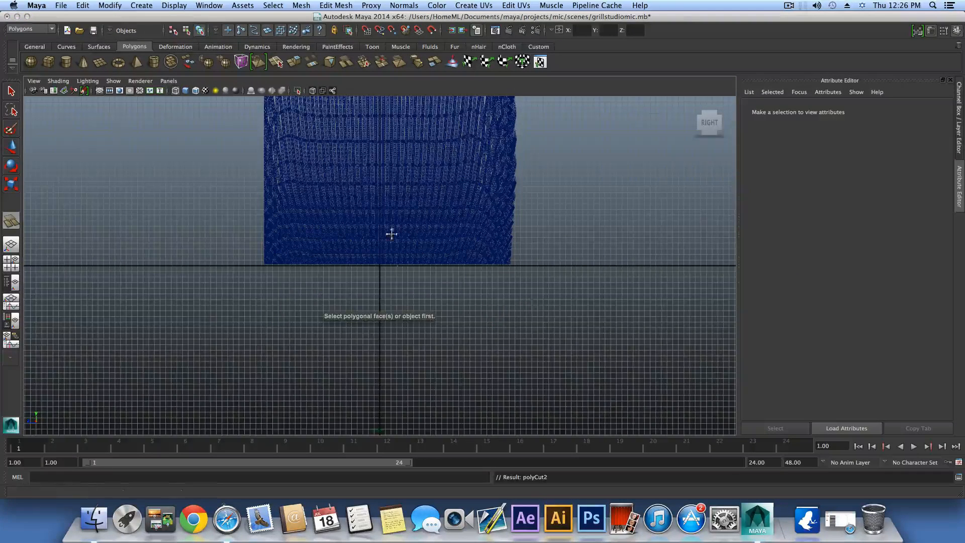
Inspect the cut grill mesh in the perspective view and undo the cuts made to it.
{"action": "middle_click_drag", "start_coordinate": [390, 231], "coordinate": [428, 336], "text": "alt"}
{"action": "key", "text": "space"}
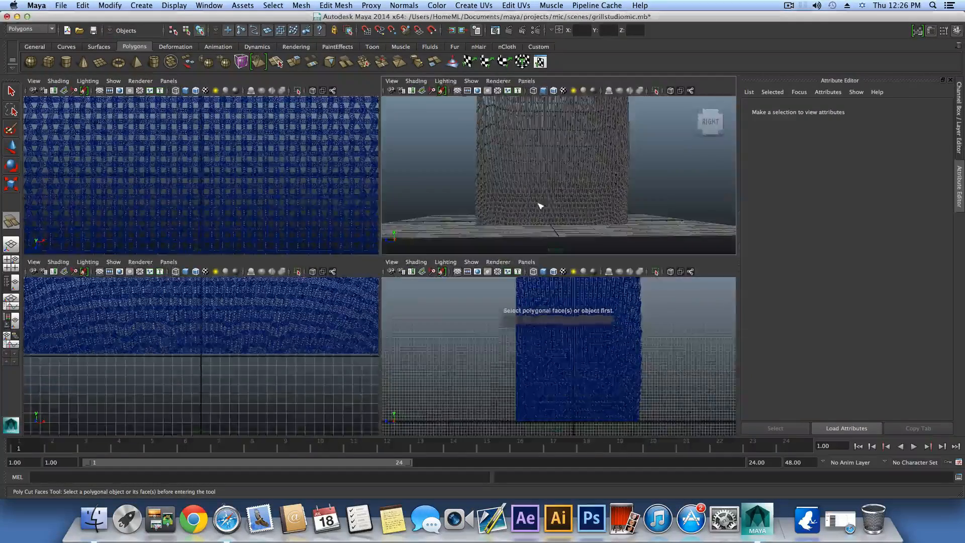
{"action": "key", "text": "space"}
{"action": "left_click_drag", "start_coordinate": [488, 281], "coordinate": [313, 270], "text": "alt"}
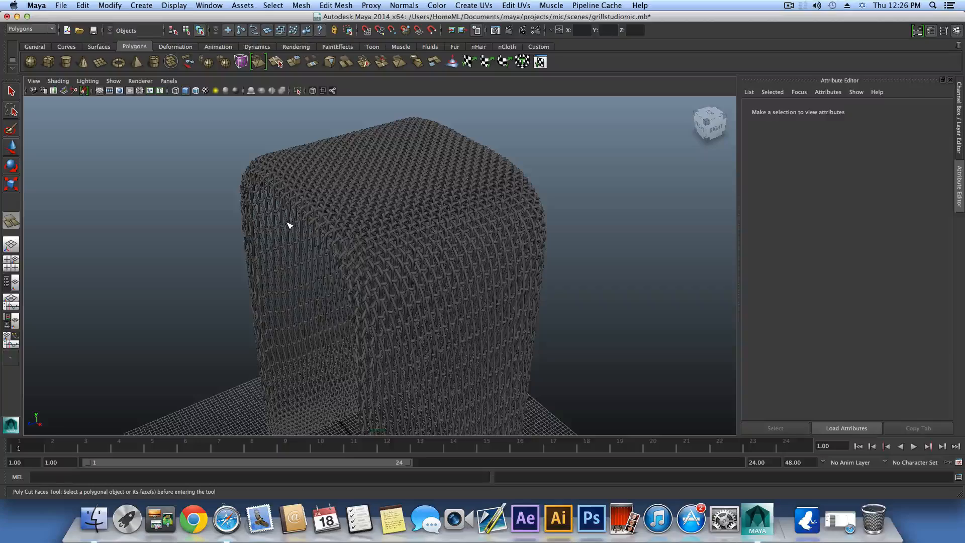
{"action": "key", "text": "z"}
{"action": "key", "text": "z"}
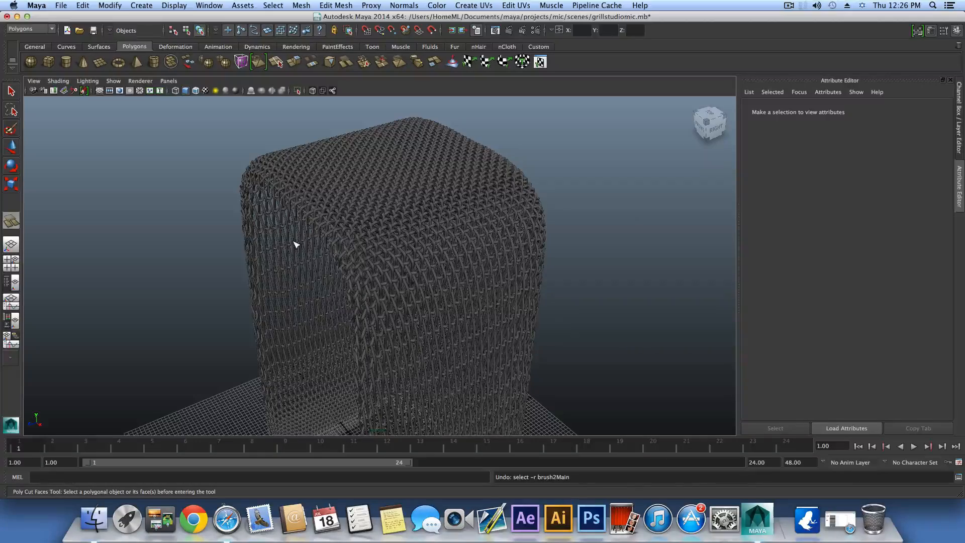
Cut off the grill mesh's uneven lower edge along the grid's horizontal axis in the side view, and leave the Cut Faces Tool.
{"action": "left_click", "coordinate": [296, 245]}
{"action": "left_click_drag", "start_coordinate": [398, 300], "coordinate": [335, 285], "text": "alt"}
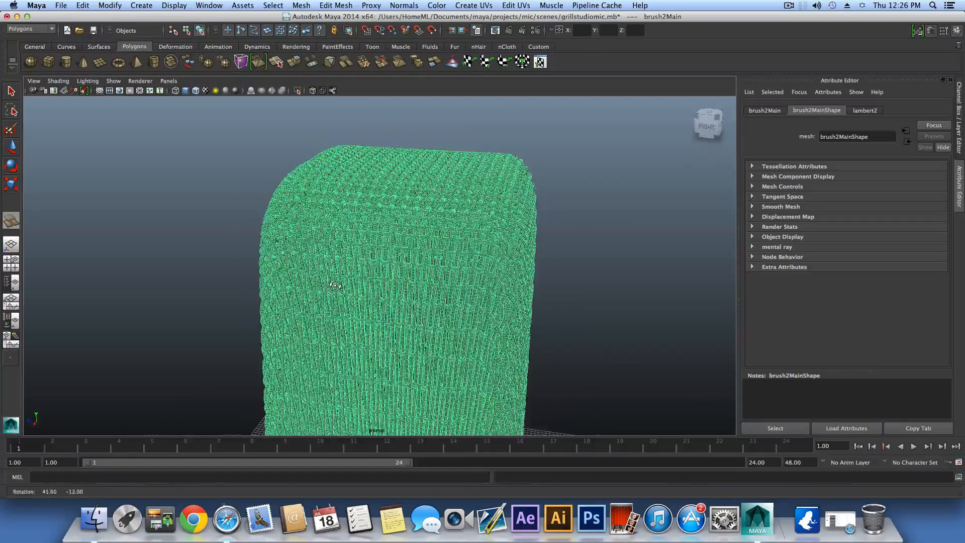
{"action": "left_click", "coordinate": [14, 266]}
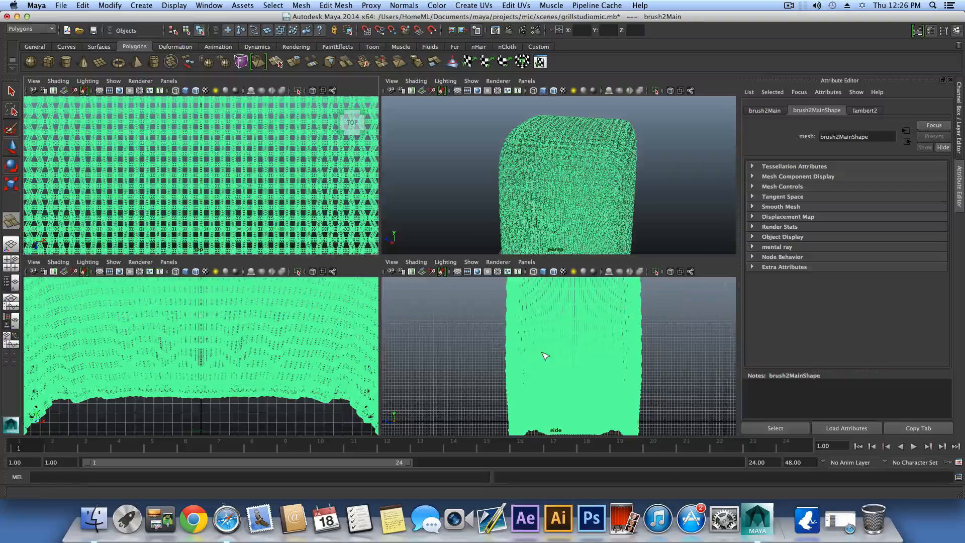
{"action": "middle_click_drag", "start_coordinate": [545, 356], "coordinate": [513, 314], "text": "alt"}
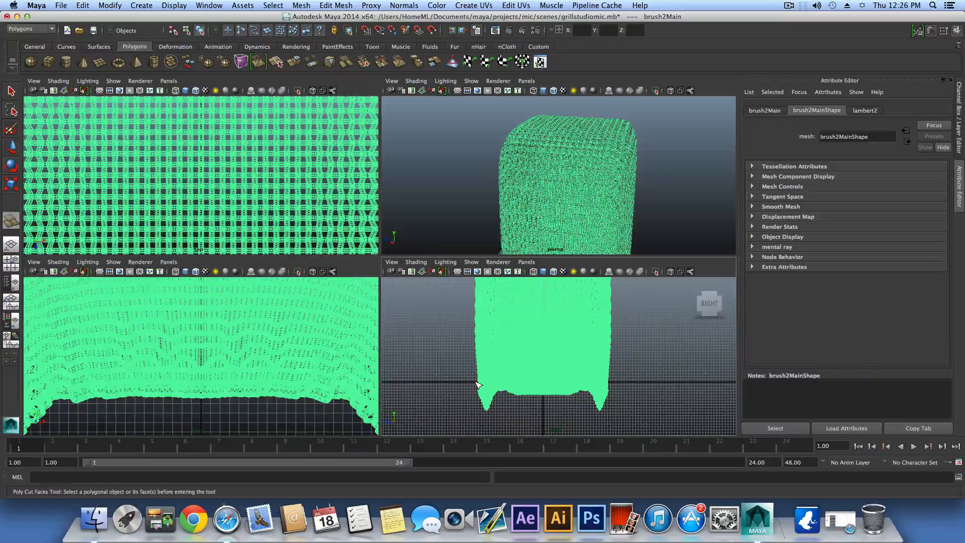
{"action": "left_click_drag", "start_coordinate": [477, 385], "coordinate": [488, 386]}
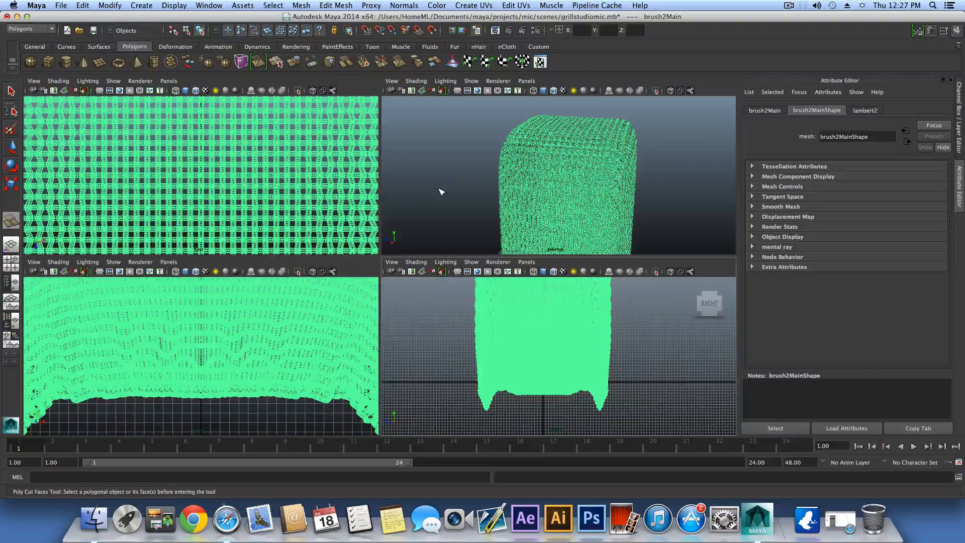
{"action": "left_click", "coordinate": [470, 192]}
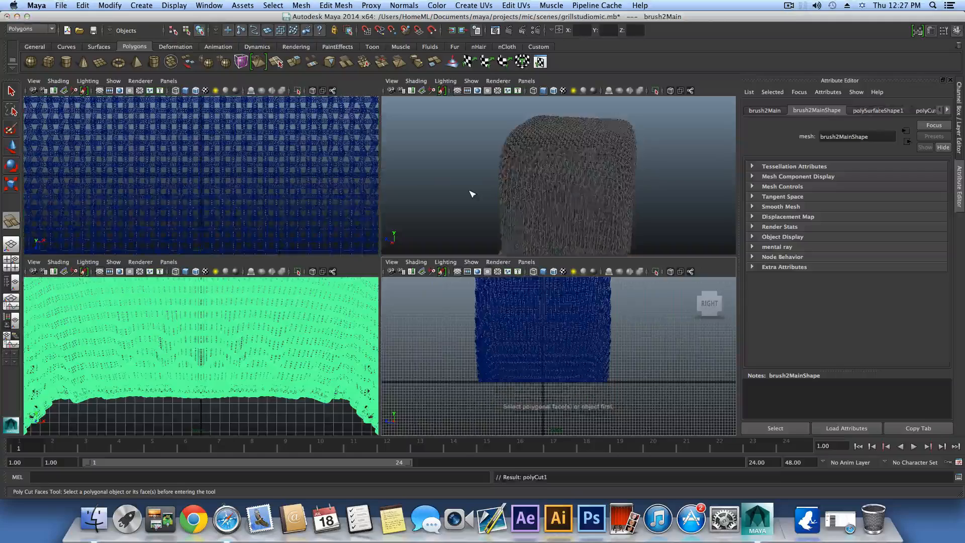
{"action": "key", "text": "space"}
{"action": "left_click_drag", "start_coordinate": [447, 211], "coordinate": [577, 249], "text": "alt"}
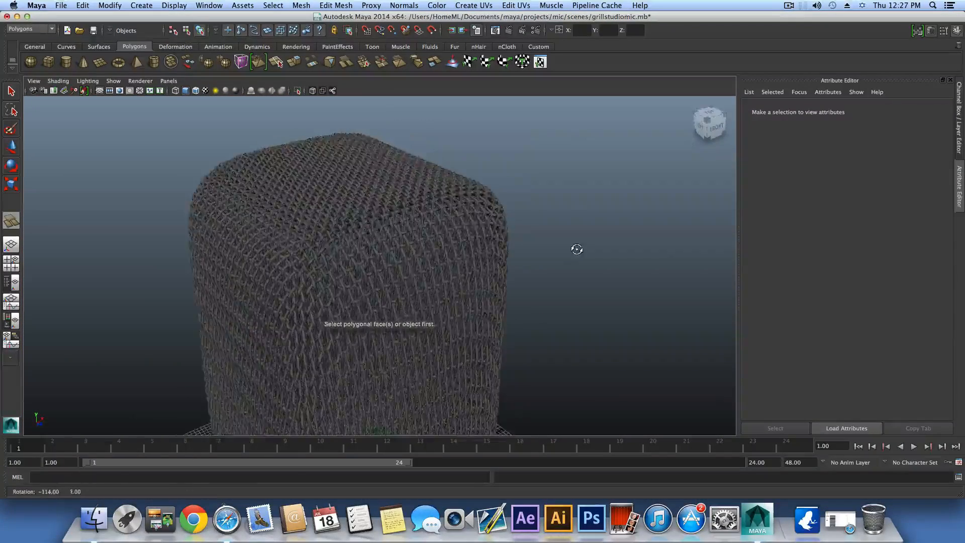
{"action": "right_click_drag", "start_coordinate": [577, 250], "coordinate": [323, 254], "text": "alt"}
{"action": "left_click", "coordinate": [11, 92]}
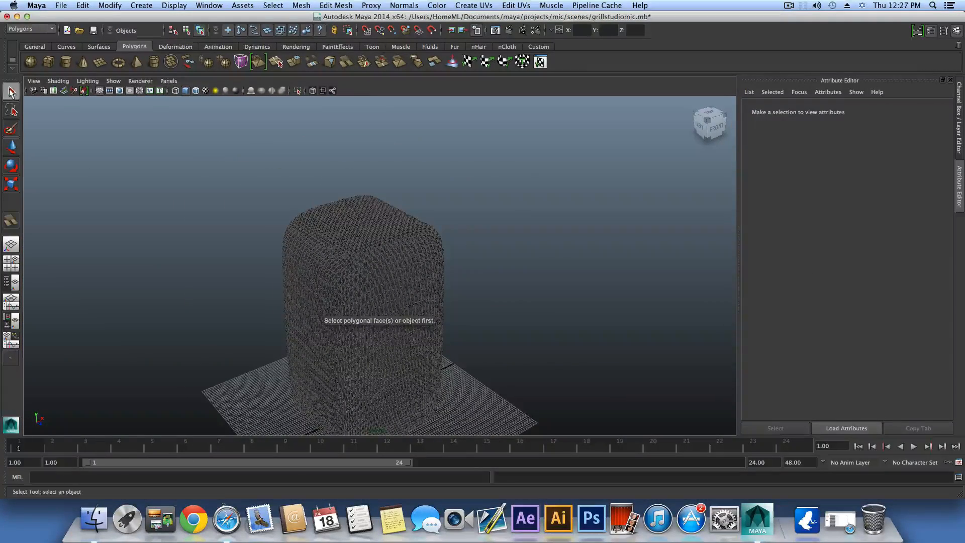
Save the trimmed grill scene under the new name grillmashstudio in the mic project's scenes folder.
{"action": "middle_click_drag", "start_coordinate": [347, 293], "coordinate": [348, 285], "text": "alt"}
{"action": "left_click_drag", "start_coordinate": [348, 286], "coordinate": [366, 276], "text": "alt"}
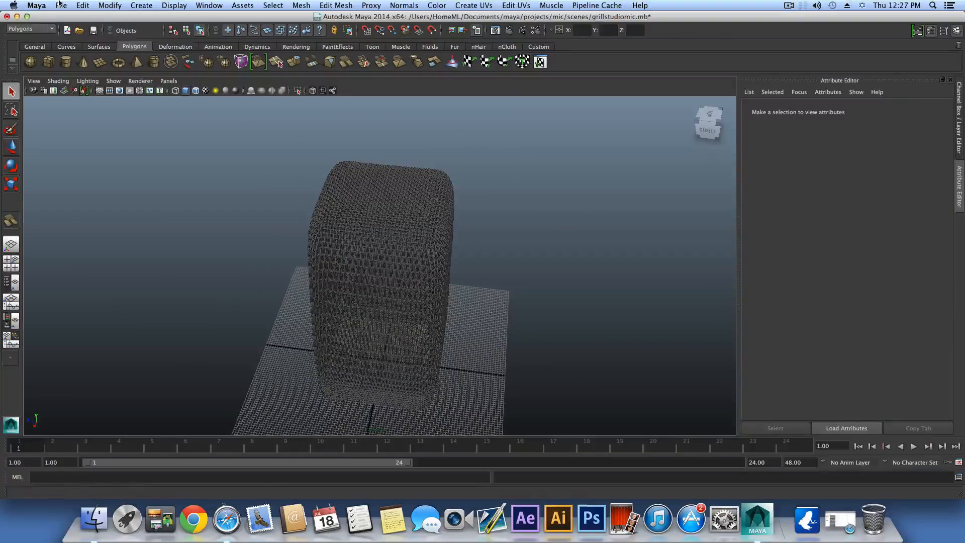
{"action": "left_click", "coordinate": [60, 5]}
{"action": "left_click", "coordinate": [81, 59]}
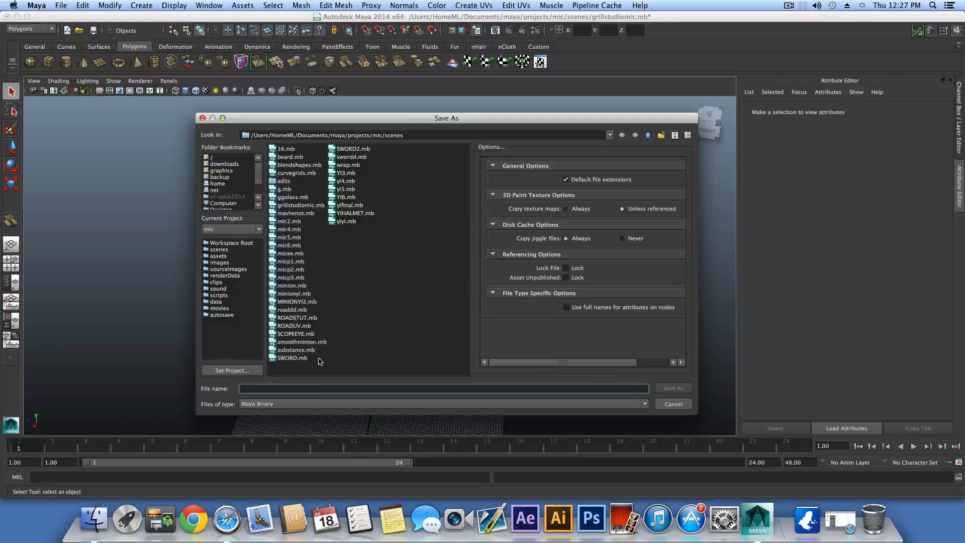
{"action": "type", "text": "gri"}
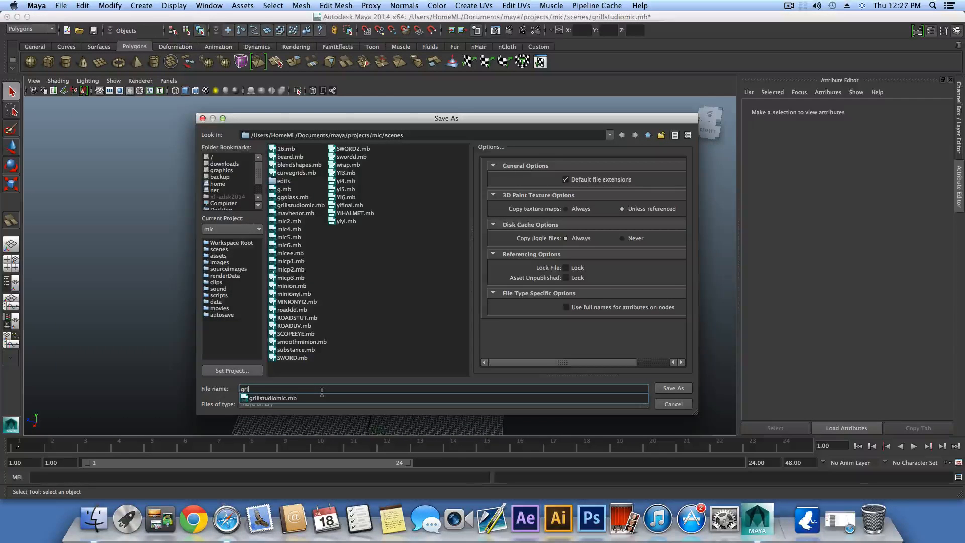
{"action": "type", "text": "llmash"}
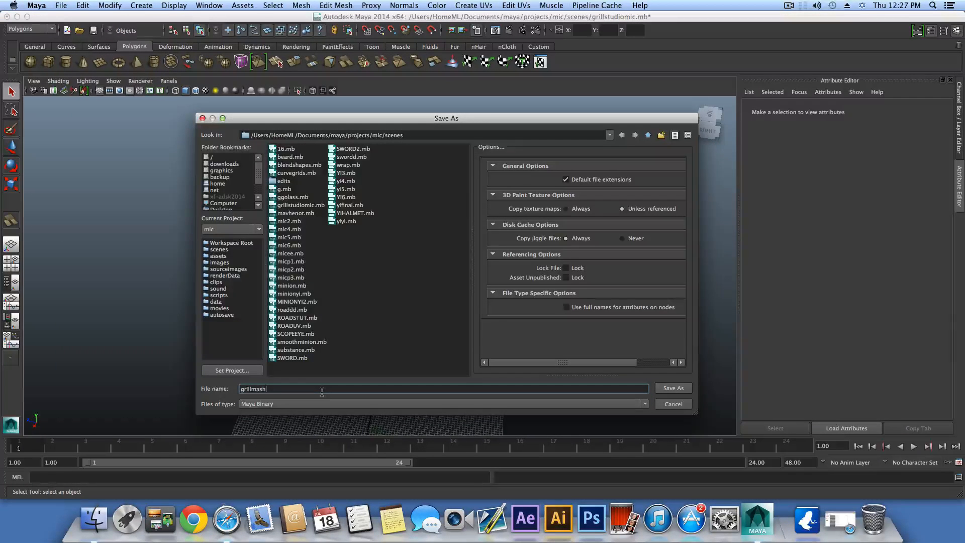
{"action": "type", "text": "studio"}
{"action": "left_click", "coordinate": [674, 387]}
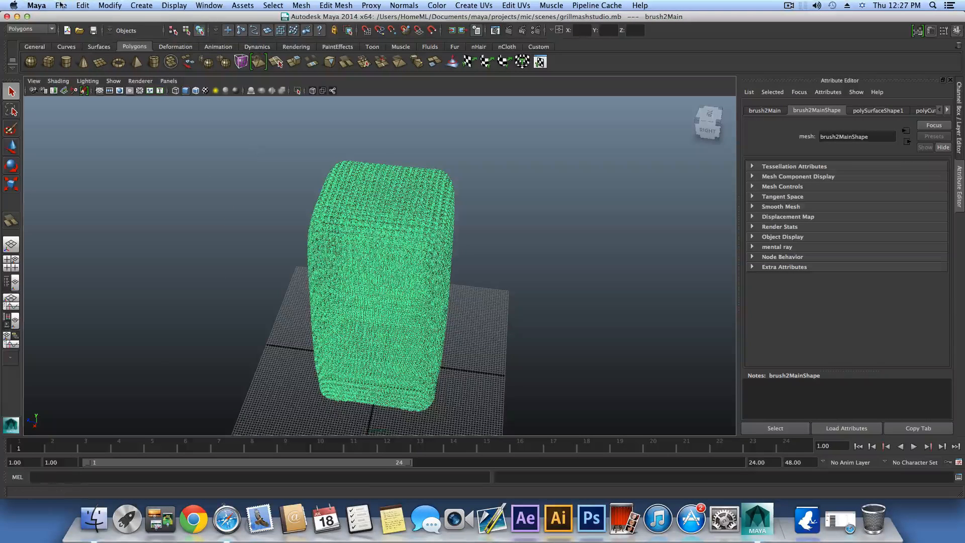
Copy the grill mesh and open the microphone scene mic5.mb.
{"action": "left_click", "coordinate": [61, 5]}
{"action": "left_click", "coordinate": [86, 73]}
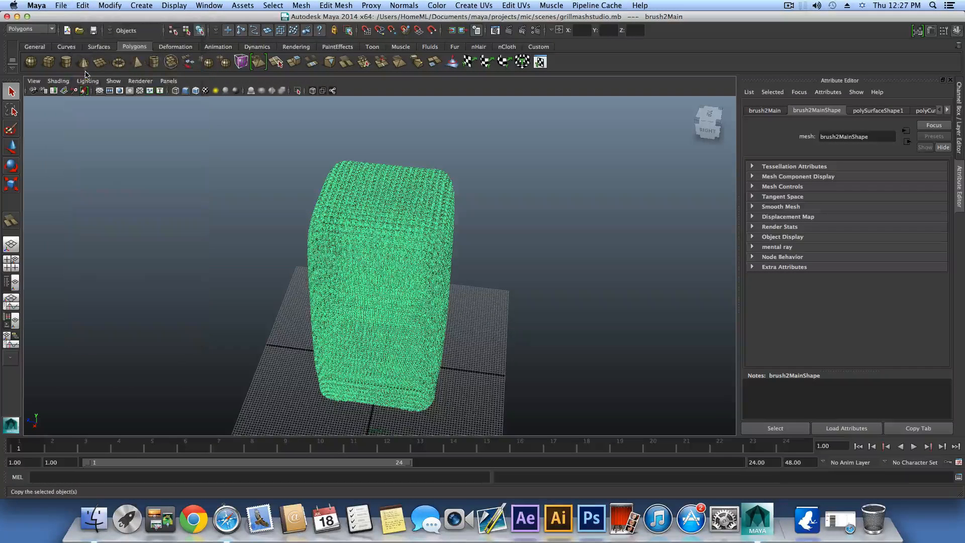
{"action": "left_click", "coordinate": [61, 6]}
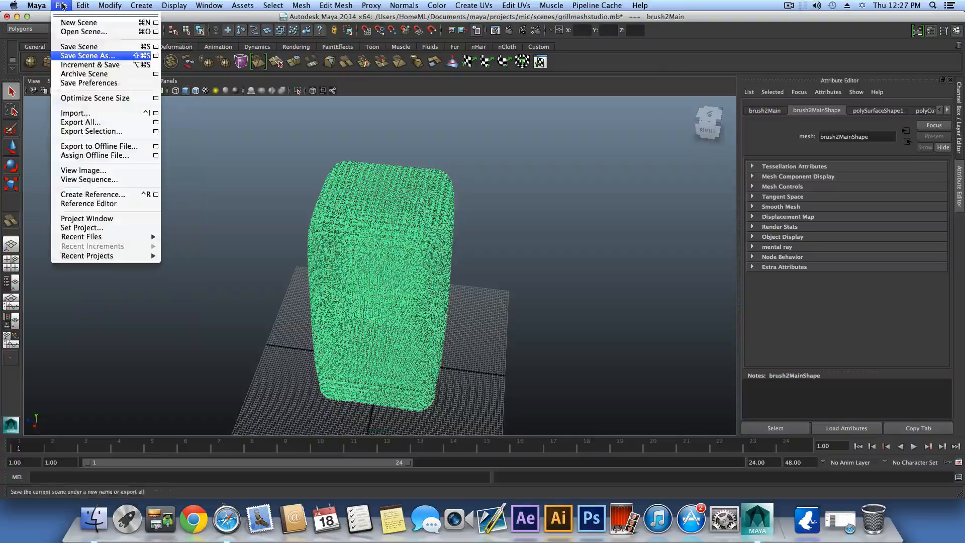
{"action": "left_click", "coordinate": [67, 33]}
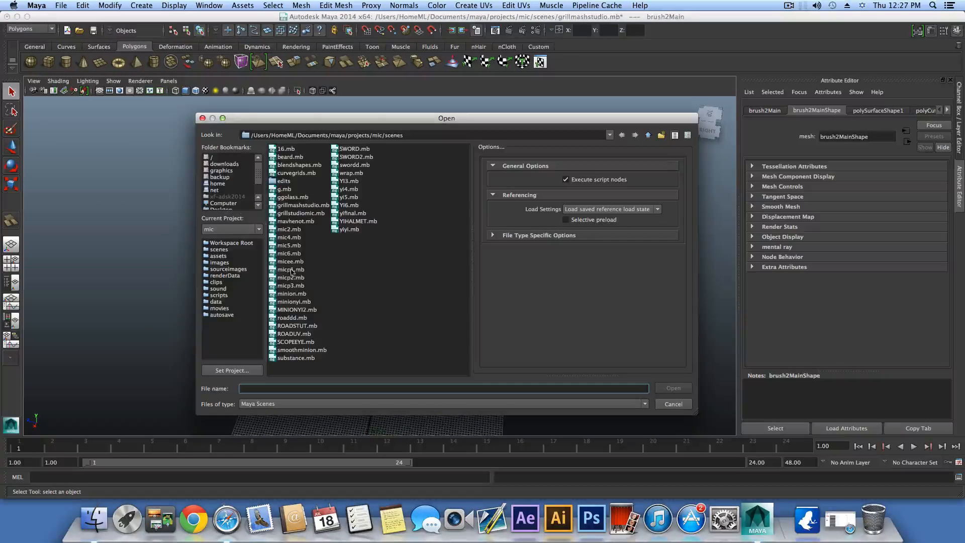
{"action": "left_click", "coordinate": [288, 246]}
{"action": "left_click", "coordinate": [673, 388]}
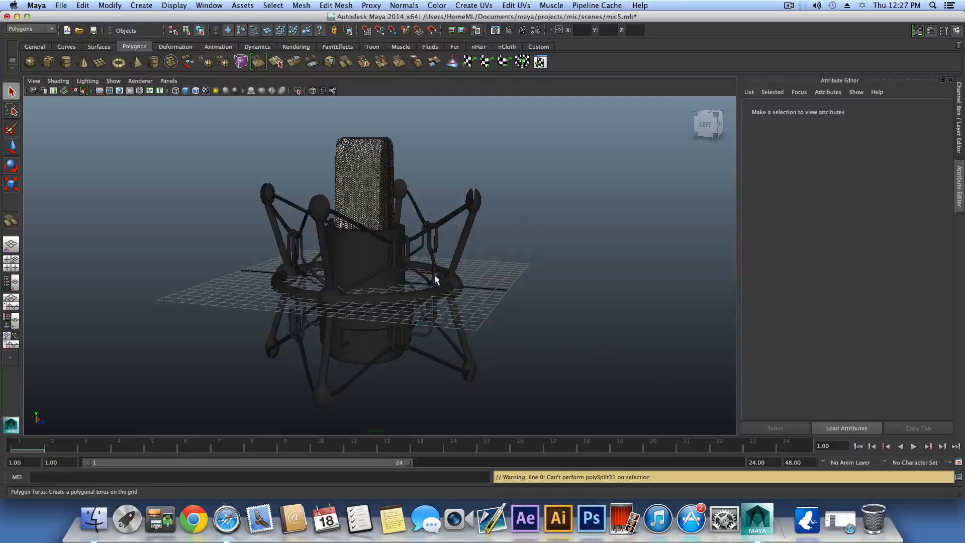
Move the two old grill halves together out of the microphone frame, to about X 29.8 and Y 7.3.
{"action": "left_click_drag", "start_coordinate": [438, 279], "coordinate": [483, 220], "text": "alt"}
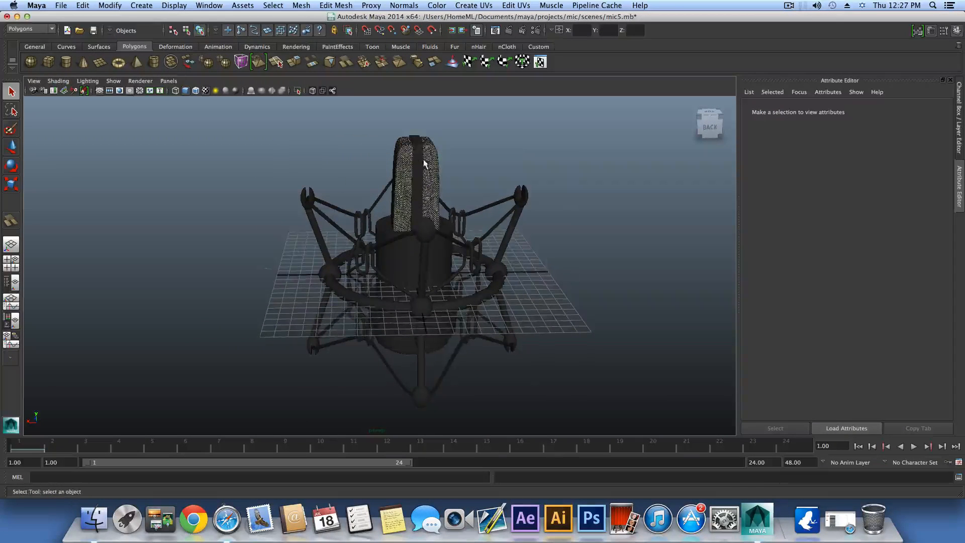
{"action": "left_click", "coordinate": [425, 164]}
{"action": "left_click", "coordinate": [426, 182]}
{"action": "key", "text": "w"}
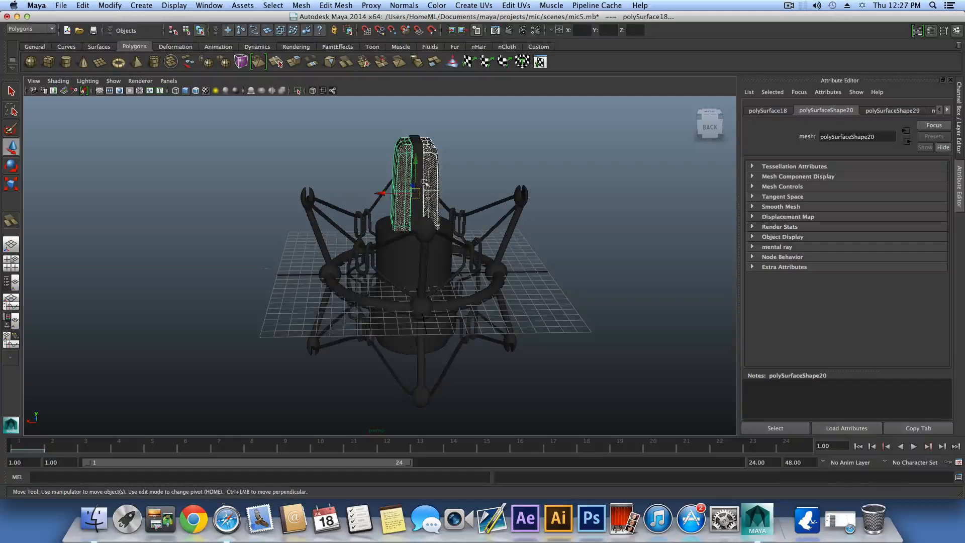
{"action": "left_click_drag", "start_coordinate": [426, 182], "coordinate": [16, 233]}
Paste the copied grill mesh into the microphone scene and scale it down uniformly to about 0.147.
{"action": "left_click", "coordinate": [76, 5]}
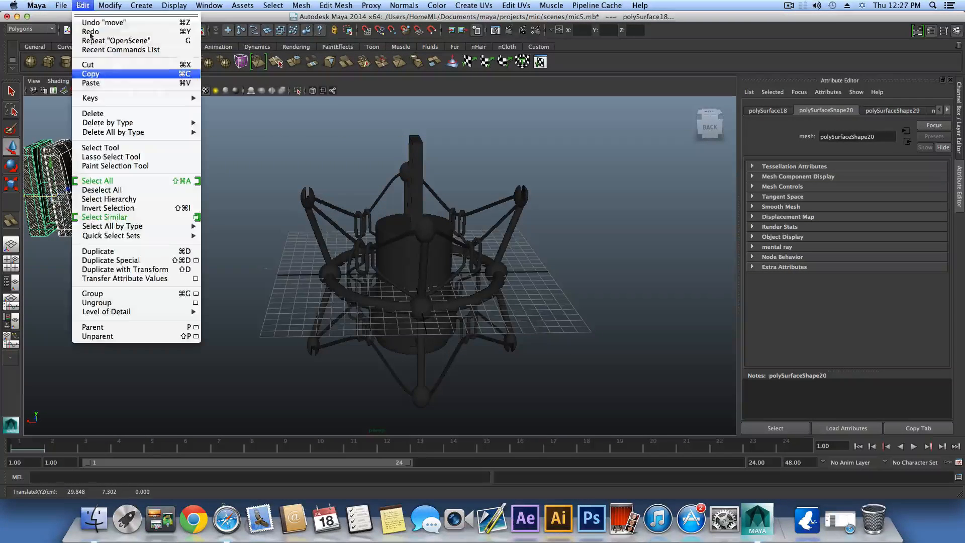
{"action": "left_click", "coordinate": [105, 83]}
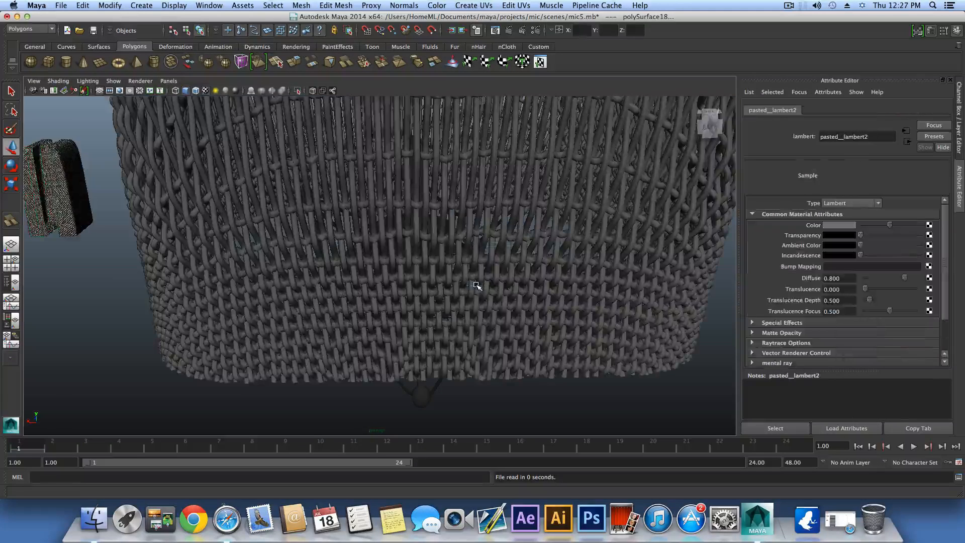
{"action": "scroll", "coordinate": [497, 317], "scroll_direction": "down", "scroll_amount": 5}
{"action": "middle_click_drag", "start_coordinate": [459, 256], "coordinate": [484, 337], "text": "alt"}
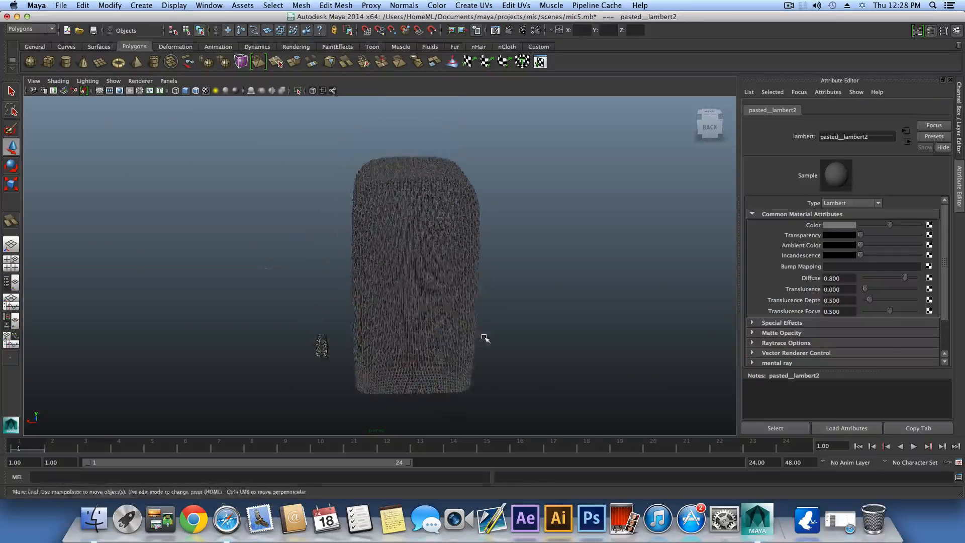
{"action": "right_click_drag", "start_coordinate": [485, 336], "coordinate": [450, 332], "text": "alt"}
{"action": "left_click", "coordinate": [430, 274]}
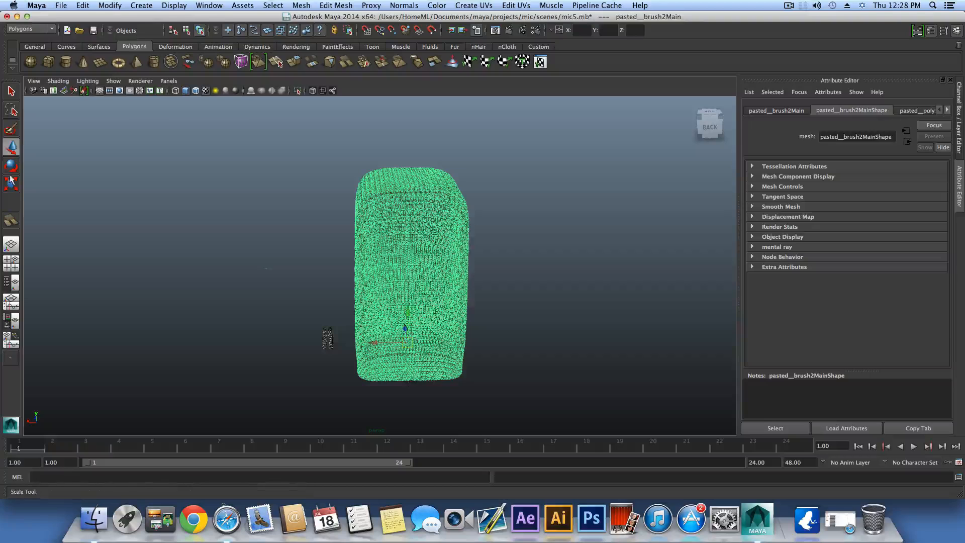
{"action": "key", "text": "r"}
{"action": "left_click_drag", "start_coordinate": [408, 342], "coordinate": [243, 370]}
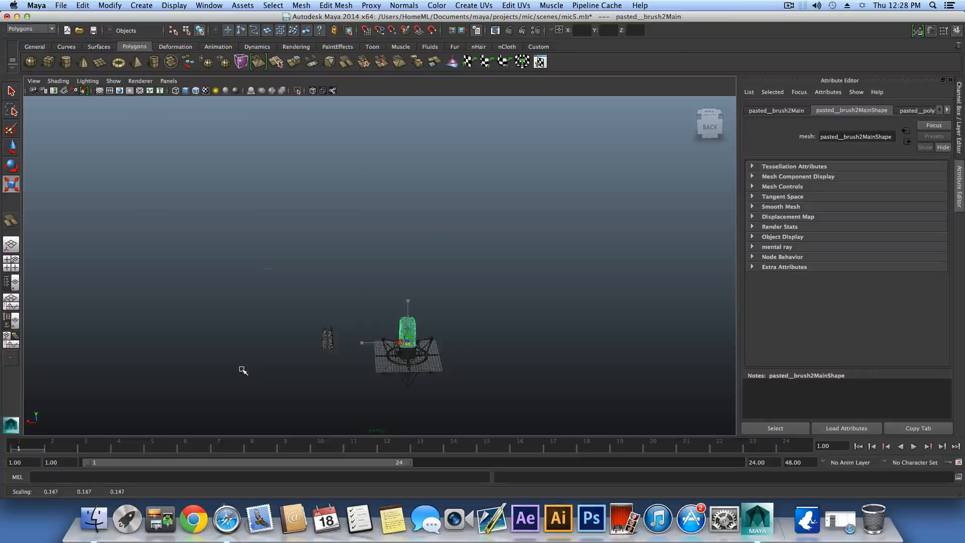
Scale the pasted grill mesh uniformly to fill the microphone's head frame and lower it to about Y 5.289 onto the base.
{"action": "right_click_drag", "start_coordinate": [267, 377], "coordinate": [512, 364], "text": "alt"}
{"action": "middle_click_drag", "start_coordinate": [512, 364], "coordinate": [431, 198], "text": "alt"}
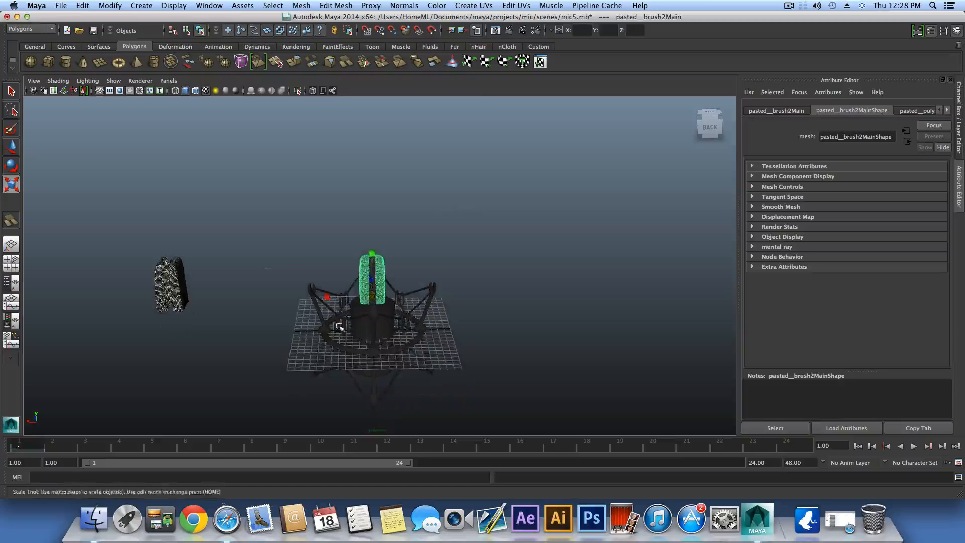
{"action": "right_click_drag", "start_coordinate": [338, 328], "coordinate": [545, 335], "text": "alt"}
{"action": "left_click_drag", "start_coordinate": [416, 349], "coordinate": [321, 328], "text": "alt"}
{"action": "middle_click_drag", "start_coordinate": [325, 327], "coordinate": [405, 303], "text": "alt"}
{"action": "right_click_drag", "start_coordinate": [405, 303], "coordinate": [521, 310], "text": "alt"}
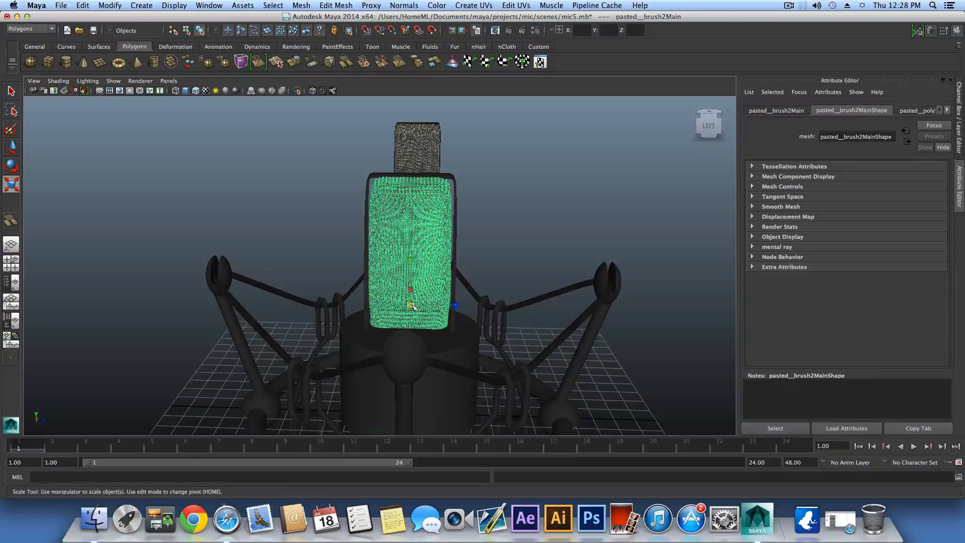
{"action": "left_click_drag", "start_coordinate": [411, 305], "coordinate": [467, 311]}
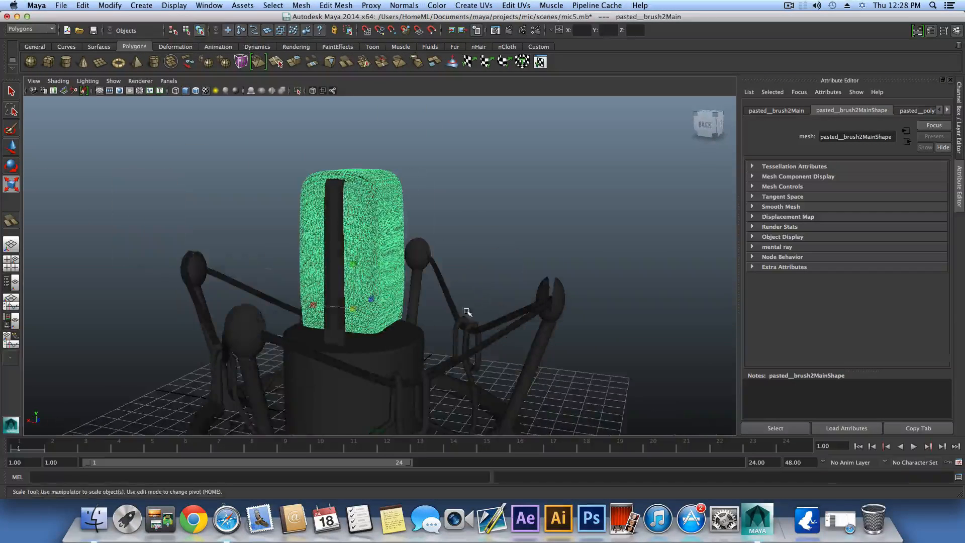
{"action": "key", "text": "w"}
{"action": "left_click_drag", "start_coordinate": [353, 277], "coordinate": [355, 284]}
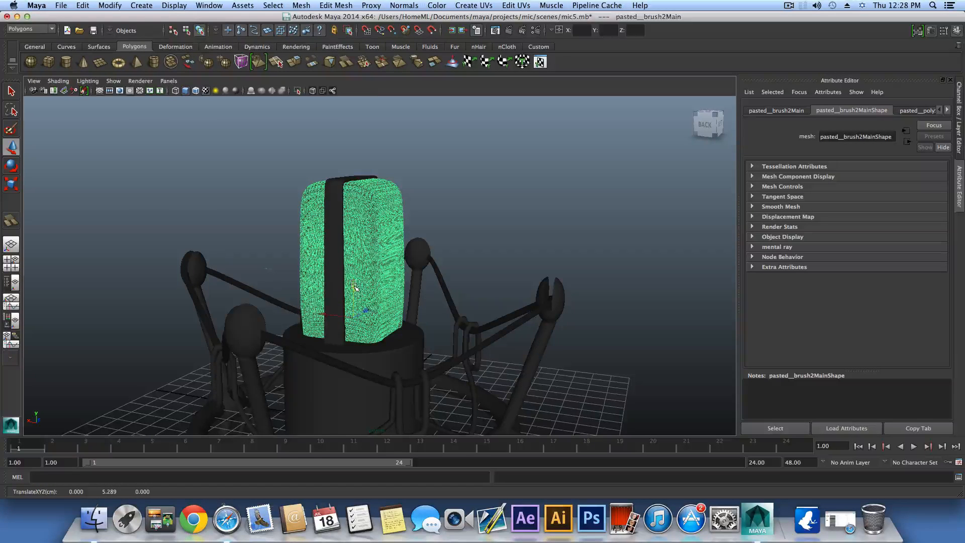
Try reducing the grill mesh's height by a factor of about 0.987, and undo it.
{"action": "key", "text": "r"}
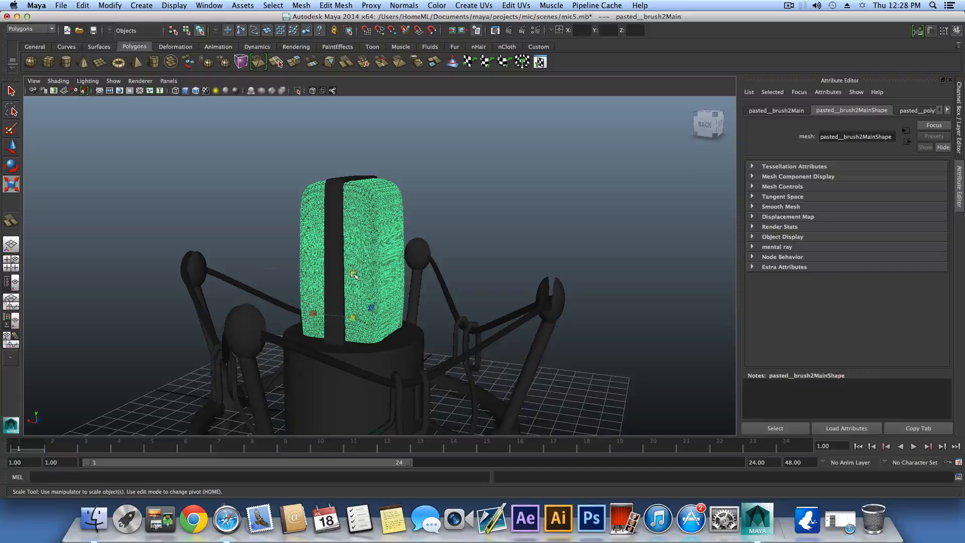
{"action": "left_click", "coordinate": [354, 275]}
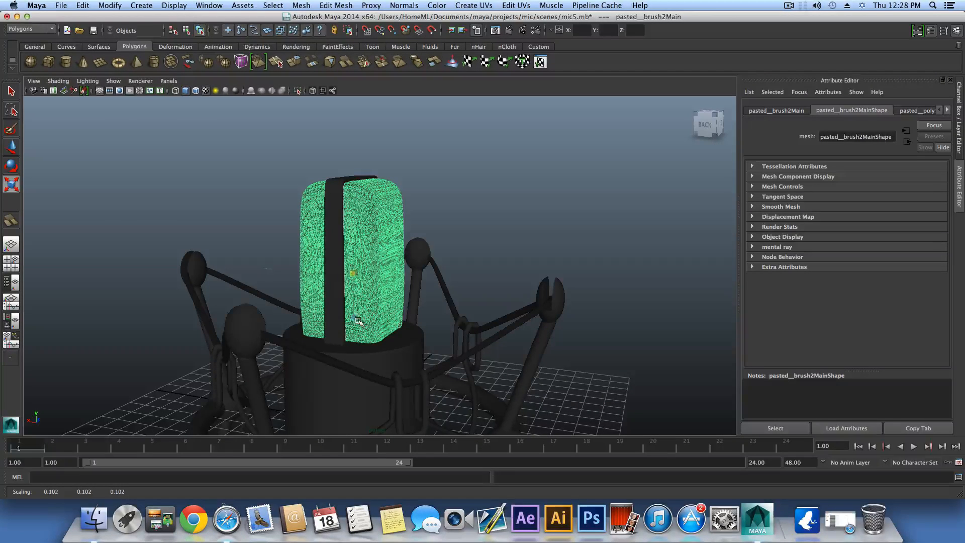
{"action": "key", "text": "3"}
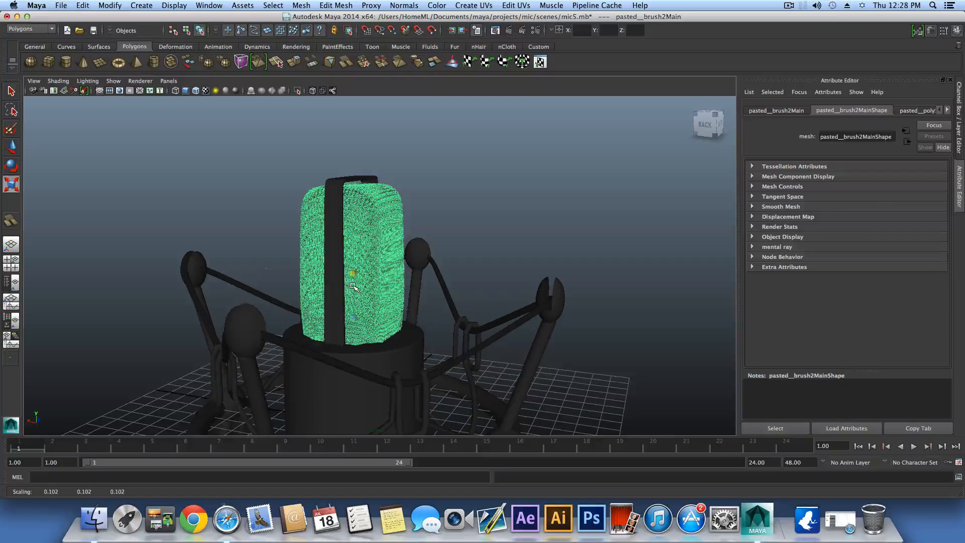
{"action": "scroll", "coordinate": [354, 286], "scroll_direction": "down", "scroll_amount": 3}
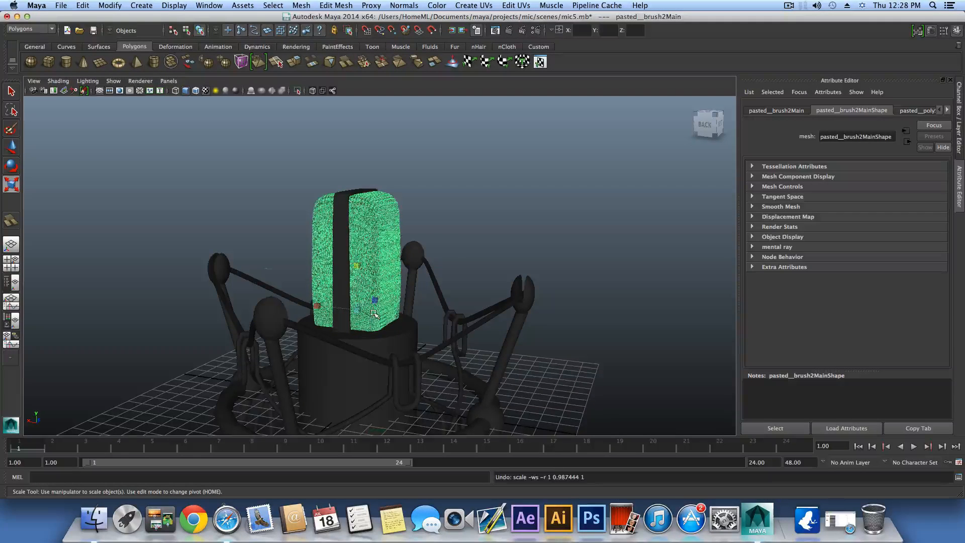
{"action": "left_click_drag", "start_coordinate": [367, 322], "coordinate": [327, 291], "text": "alt"}
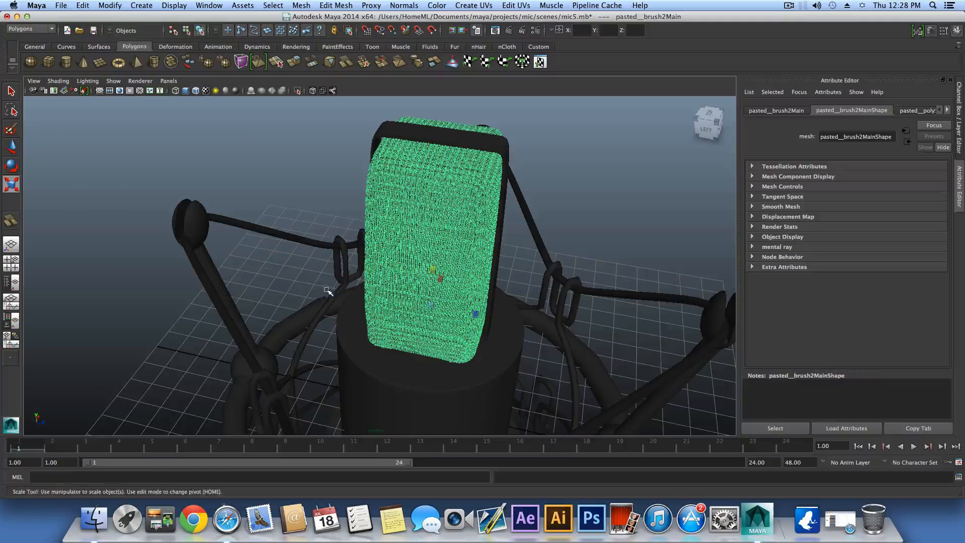
Lower the top vertices of the microphone's frame band until its top edge sits against the top of the grill mesh.
{"action": "left_click", "coordinate": [448, 137]}
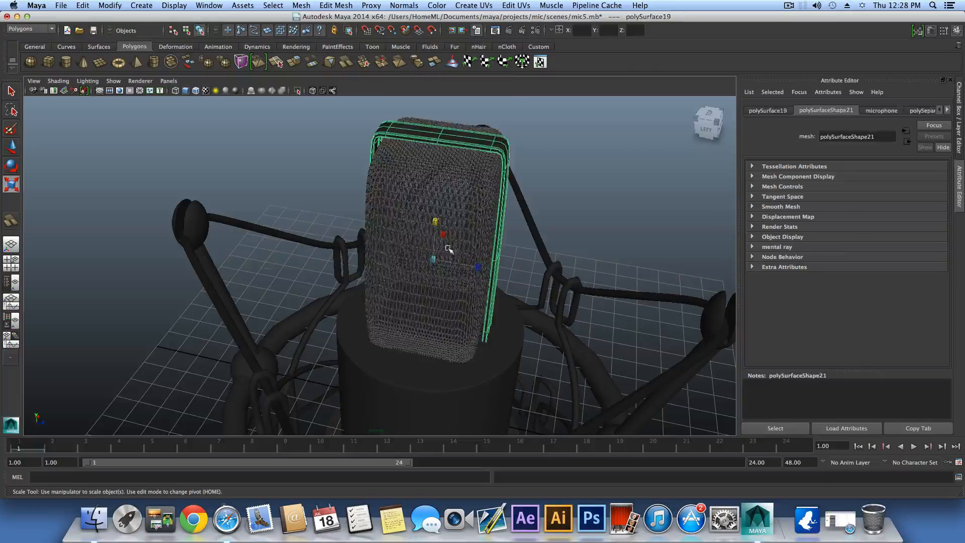
{"action": "mouse_move", "coordinate": [451, 251]}
{"action": "left_mouse_down", "text": "alt"}
{"action": "mouse_move", "coordinate": [457, 217]}
{"action": "mouse_move", "coordinate": [453, 253]}
{"action": "left_mouse_up", "text": "alt"}
{"action": "left_click_drag", "start_coordinate": [451, 316], "coordinate": [449, 373], "text": "alt"}
{"action": "key", "text": "w"}
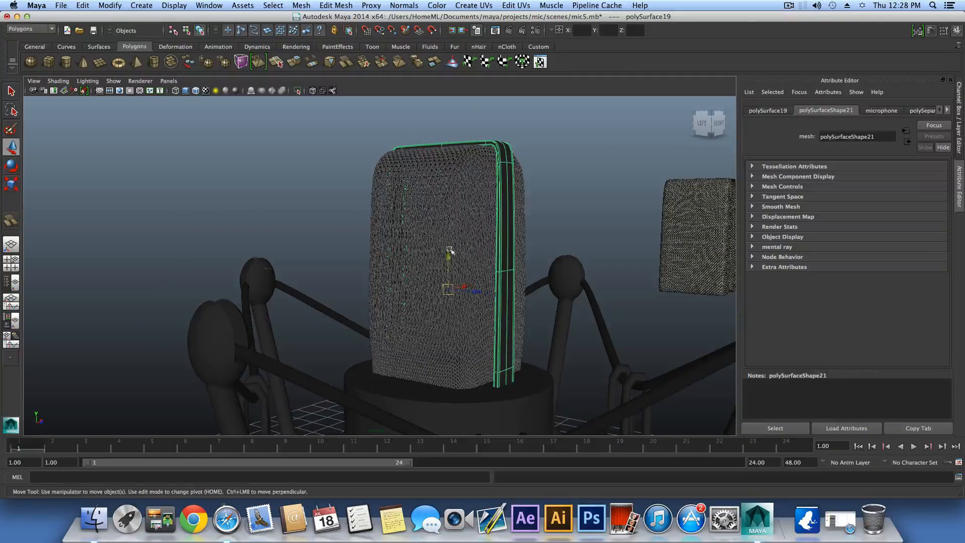
{"action": "left_click", "coordinate": [451, 277]}
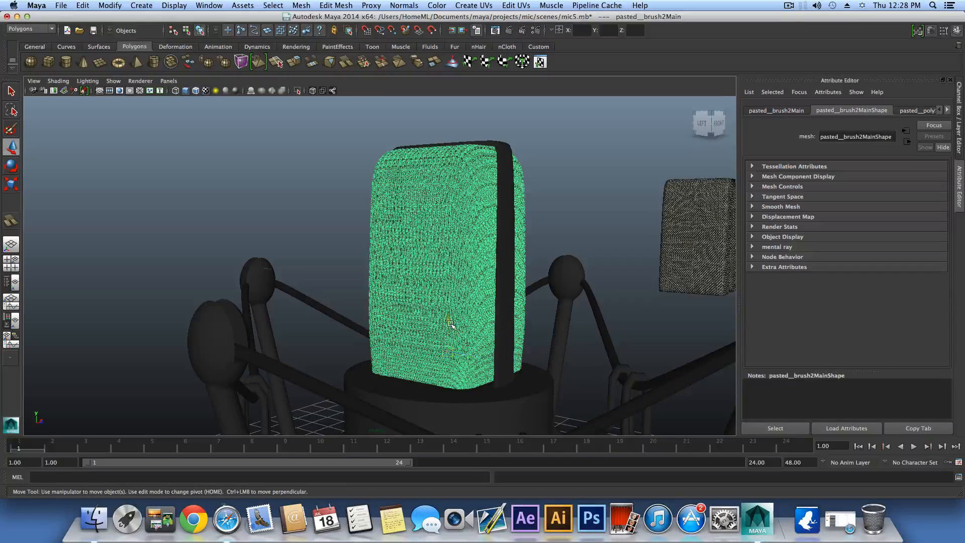
{"action": "left_click_drag", "start_coordinate": [450, 324], "coordinate": [445, 219]}
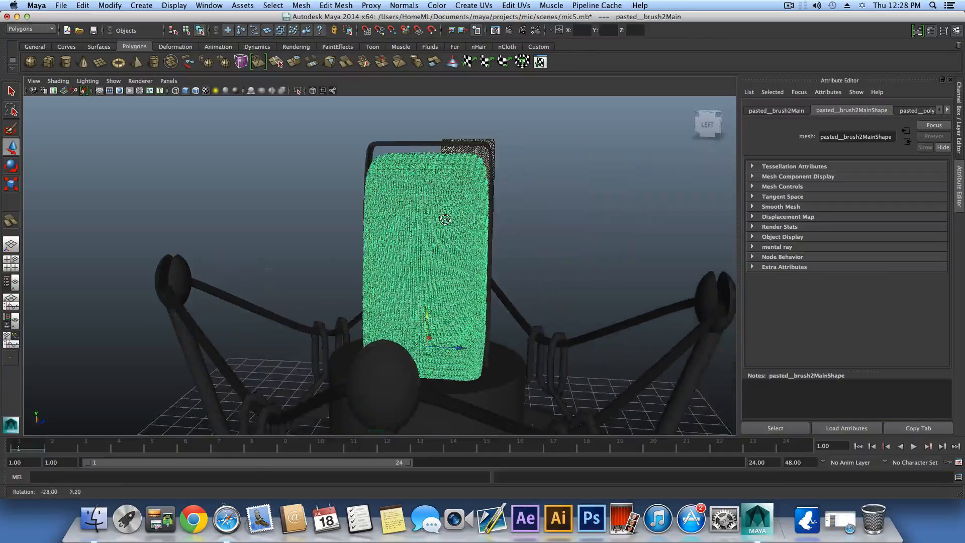
{"action": "left_click", "coordinate": [421, 145]}
{"action": "middle_click_drag", "start_coordinate": [433, 202], "coordinate": [451, 214], "text": "alt"}
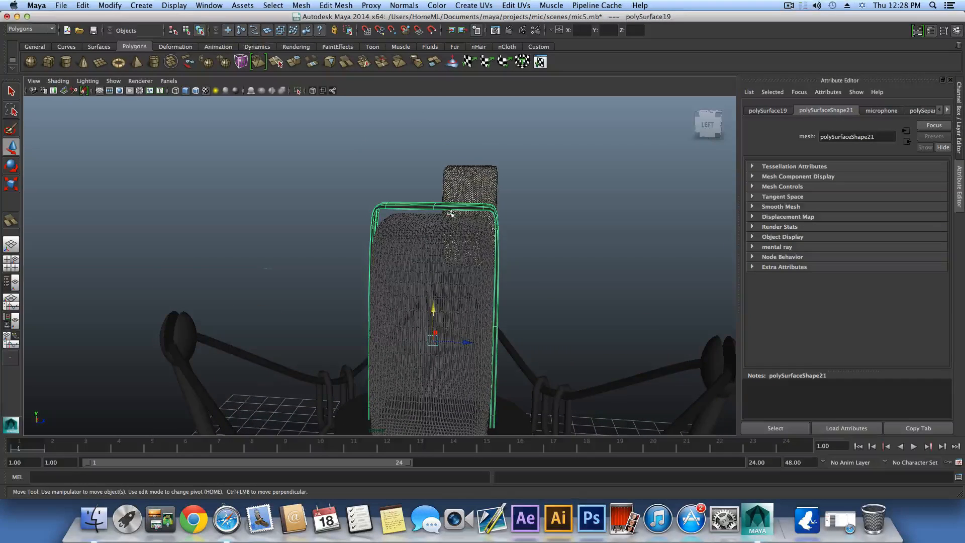
{"action": "right_click_drag", "start_coordinate": [442, 202], "coordinate": [399, 203]}
{"action": "left_click_drag", "start_coordinate": [405, 222], "coordinate": [433, 231], "text": "alt"}
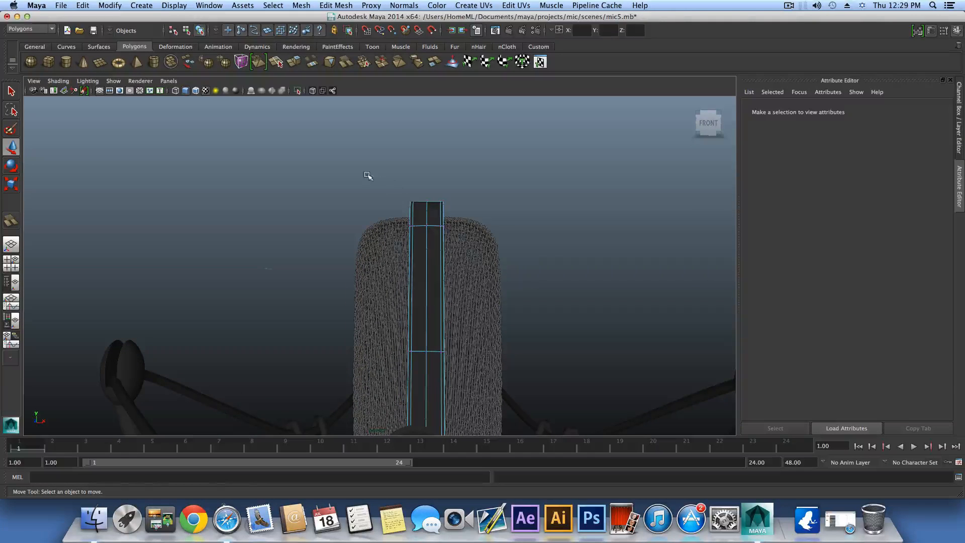
{"action": "left_click_drag", "start_coordinate": [368, 175], "coordinate": [534, 276]}
{"action": "left_click_drag", "start_coordinate": [473, 277], "coordinate": [530, 275], "text": "alt"}
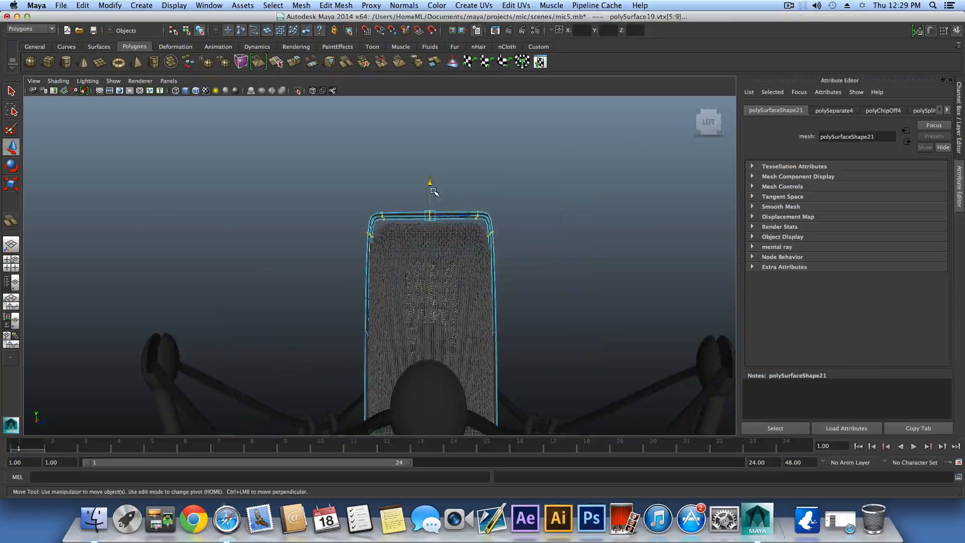
{"action": "left_click_drag", "start_coordinate": [433, 192], "coordinate": [435, 206]}
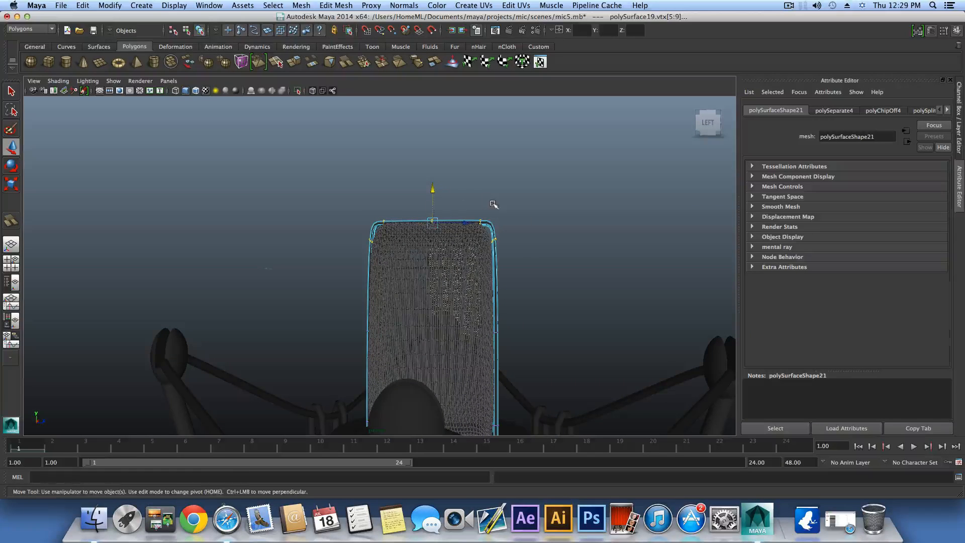
Select the frame band's top corner vertices for scaling, check their fit against the grill, and return to object selection.
{"action": "left_click_drag", "start_coordinate": [486, 225], "coordinate": [420, 217]}
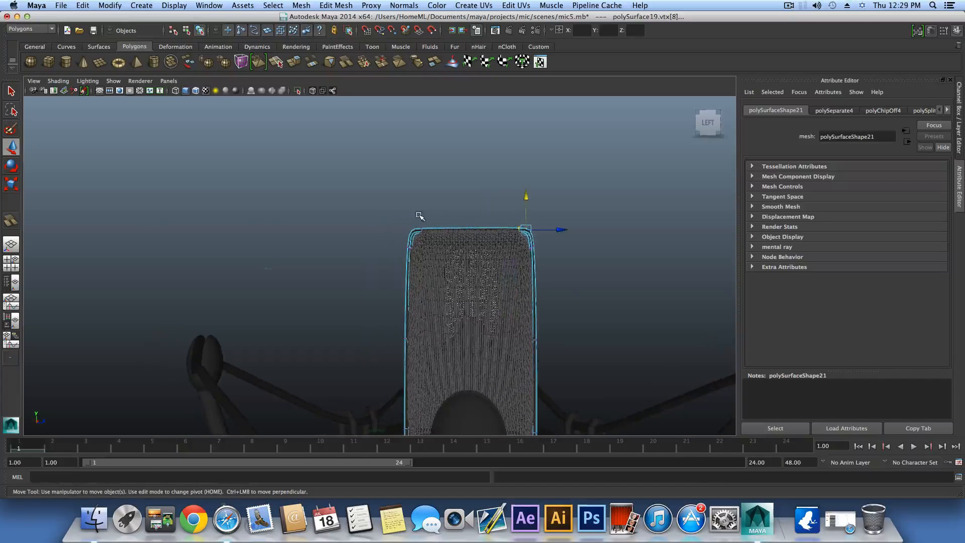
{"action": "middle_click_drag", "start_coordinate": [438, 244], "coordinate": [431, 273], "text": "alt"}
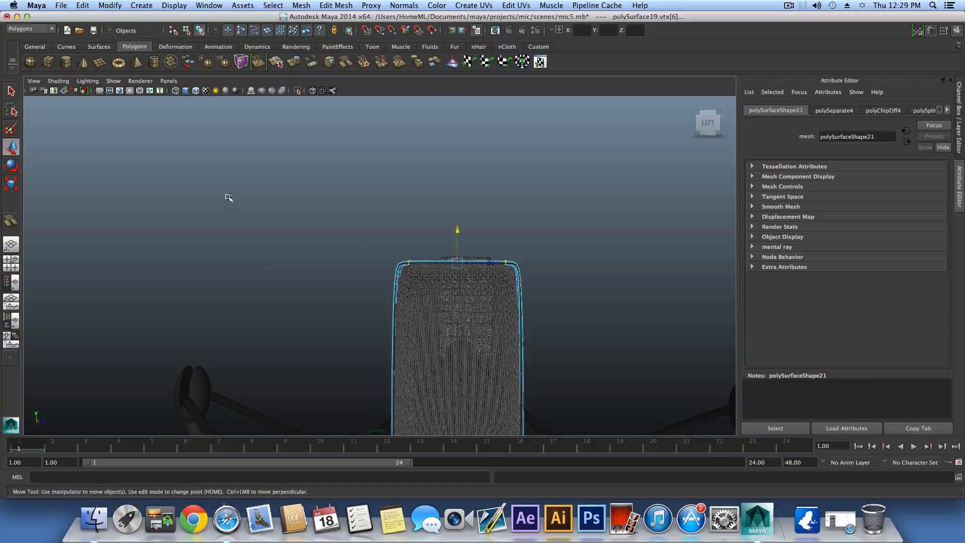
{"action": "left_click", "coordinate": [11, 184]}
{"action": "left_click_drag", "start_coordinate": [509, 263], "coordinate": [368, 254], "text": "alt"}
{"action": "middle_click_drag", "start_coordinate": [434, 326], "coordinate": [392, 182], "text": "alt"}
{"action": "left_click_drag", "start_coordinate": [392, 209], "coordinate": [450, 216], "text": "alt"}
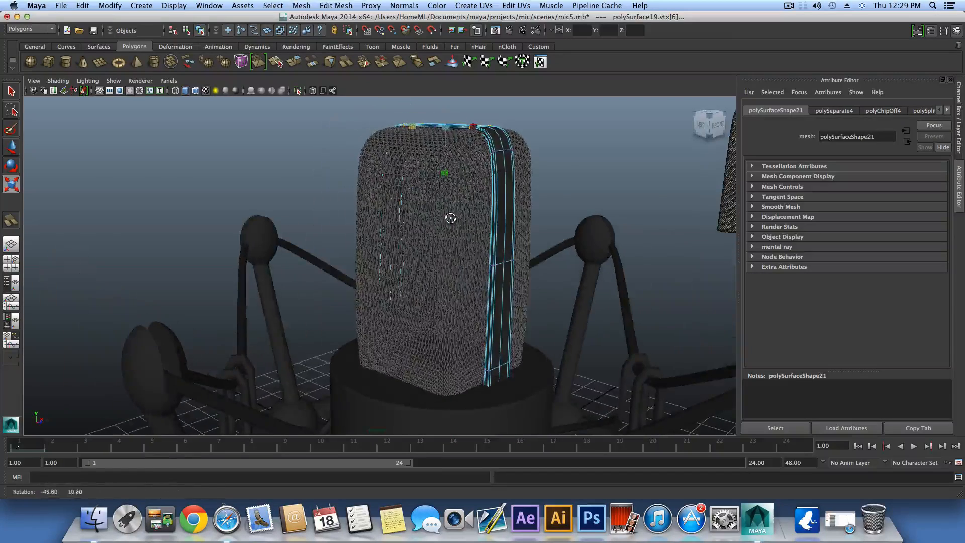
{"action": "key", "text": "F8"}
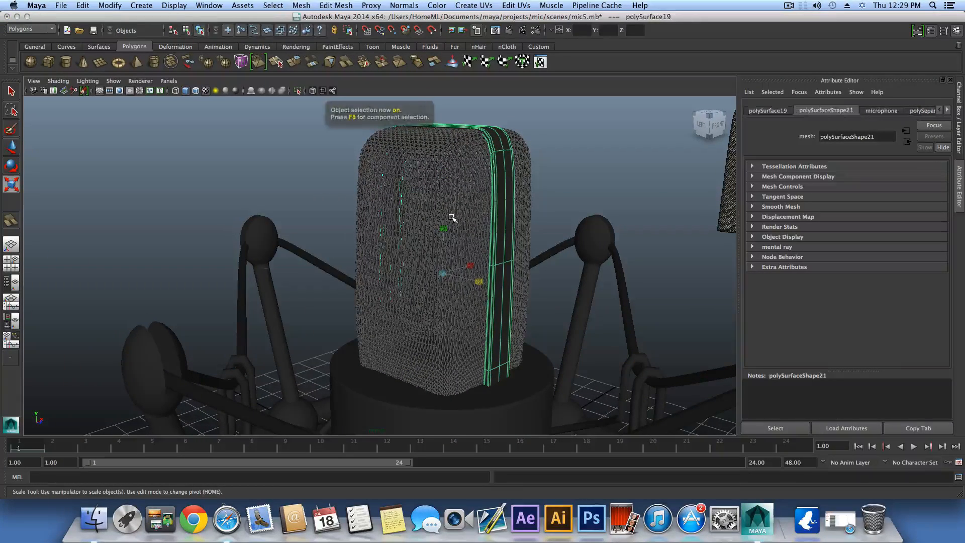
Scale the vertices at the frame band's lower ends across the head to fit the sides of the grill.
{"action": "left_click_drag", "start_coordinate": [450, 210], "coordinate": [482, 272], "text": "alt"}
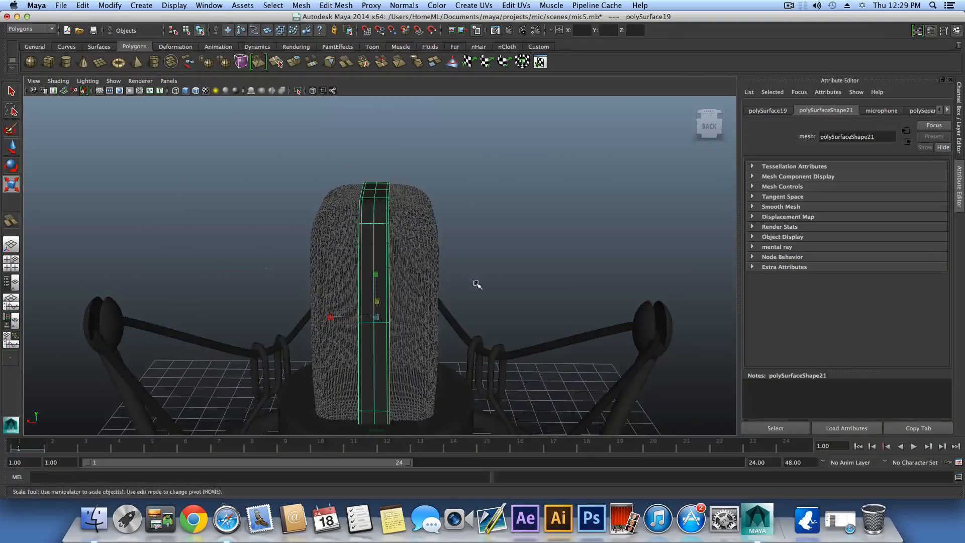
{"action": "right_click_drag", "start_coordinate": [482, 272], "coordinate": [488, 260], "text": "alt"}
{"action": "left_click_drag", "start_coordinate": [488, 260], "coordinate": [283, 289], "text": "alt"}
{"action": "left_click_drag", "start_coordinate": [375, 285], "coordinate": [480, 289], "text": "alt"}
{"action": "mouse_move", "coordinate": [400, 284]}
{"action": "left_mouse_down", "text": "alt"}
{"action": "mouse_move", "coordinate": [387, 233]}
{"action": "mouse_move", "coordinate": [441, 237]}
{"action": "mouse_move", "coordinate": [429, 328]}
{"action": "mouse_move", "coordinate": [405, 345]}
{"action": "mouse_move", "coordinate": [528, 326]}
{"action": "mouse_move", "coordinate": [441, 345]}
{"action": "mouse_move", "coordinate": [440, 292]}
{"action": "mouse_move", "coordinate": [403, 300]}
{"action": "left_mouse_up", "text": "alt"}
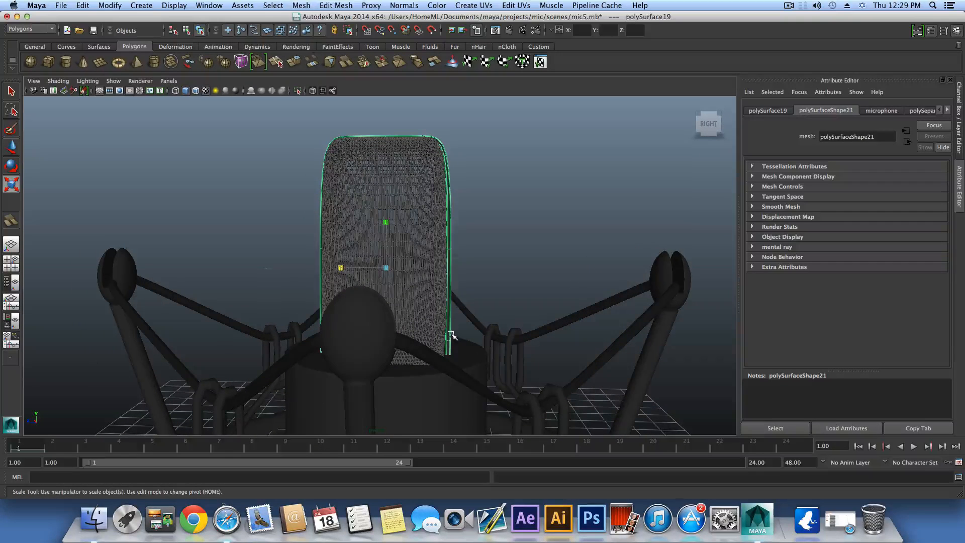
{"action": "right_click_drag", "start_coordinate": [451, 335], "coordinate": [422, 324]}
{"action": "left_click_drag", "start_coordinate": [441, 345], "coordinate": [368, 312], "text": "alt"}
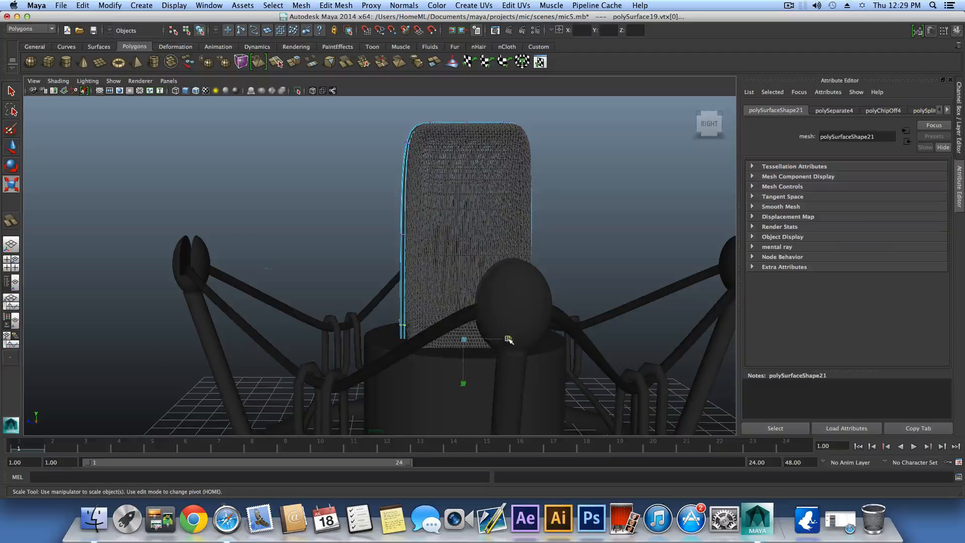
{"action": "left_click_drag", "start_coordinate": [508, 340], "coordinate": [439, 242]}
Select the grill mesh and save the mic5.mb scene.
{"action": "left_click", "coordinate": [435, 166]}
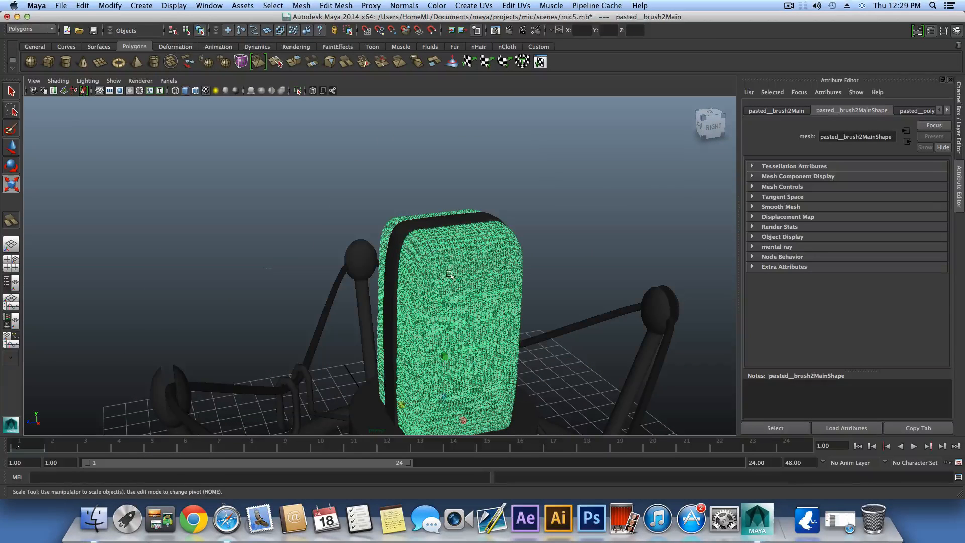
{"action": "left_click", "coordinate": [61, 5]}
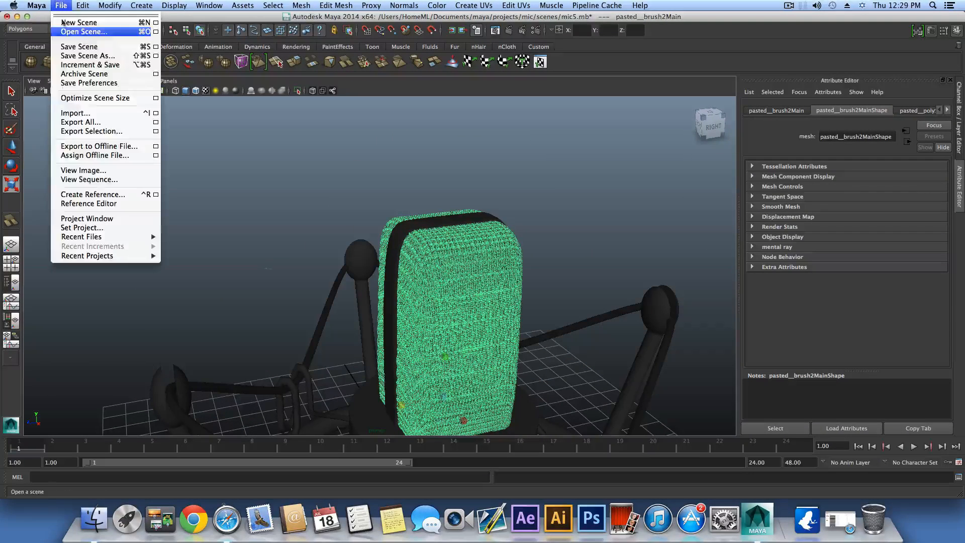
{"action": "left_click", "coordinate": [75, 41]}
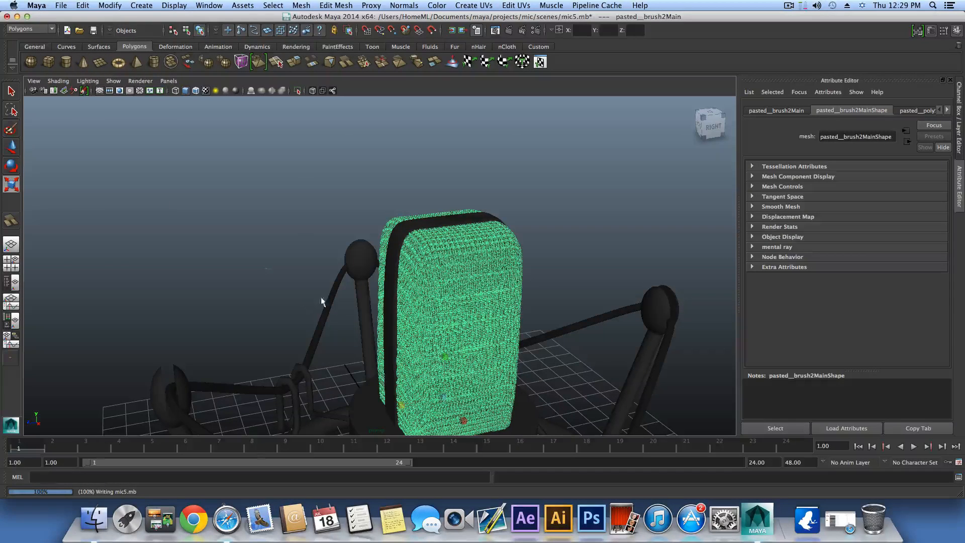
Examine the fit of the new grill mesh and frame band from all sides of the microphone.
{"action": "left_click_drag", "start_coordinate": [468, 272], "coordinate": [547, 300], "text": "alt"}
{"action": "right_click_drag", "start_coordinate": [433, 334], "coordinate": [832, 420], "text": "alt"}
{"action": "left_click_drag", "start_coordinate": [612, 373], "coordinate": [557, 377], "text": "alt"}
{"action": "right_click_drag", "start_coordinate": [558, 378], "coordinate": [511, 358], "text": "alt"}
{"action": "left_click_drag", "start_coordinate": [511, 358], "coordinate": [397, 312], "text": "alt"}
{"action": "middle_click_drag", "start_coordinate": [466, 339], "coordinate": [388, 330], "text": "alt"}
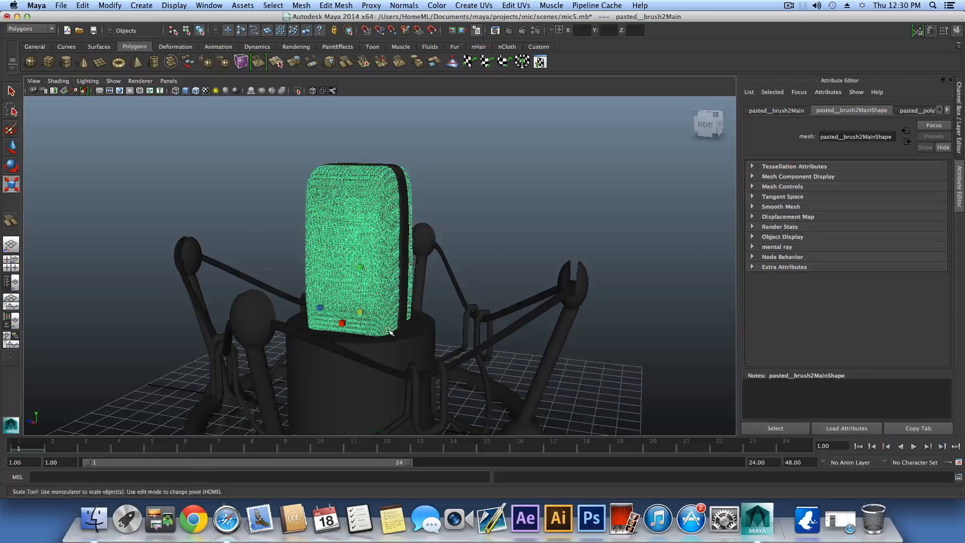
{"action": "left_click_drag", "start_coordinate": [394, 333], "coordinate": [358, 335], "text": "alt"}
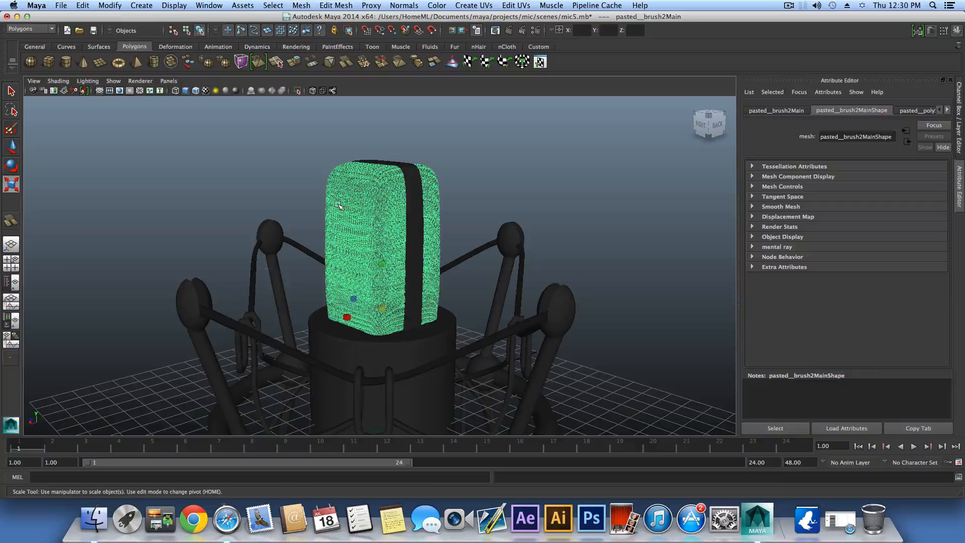
{"action": "middle_click_drag", "start_coordinate": [357, 225], "coordinate": [384, 267], "text": "alt"}
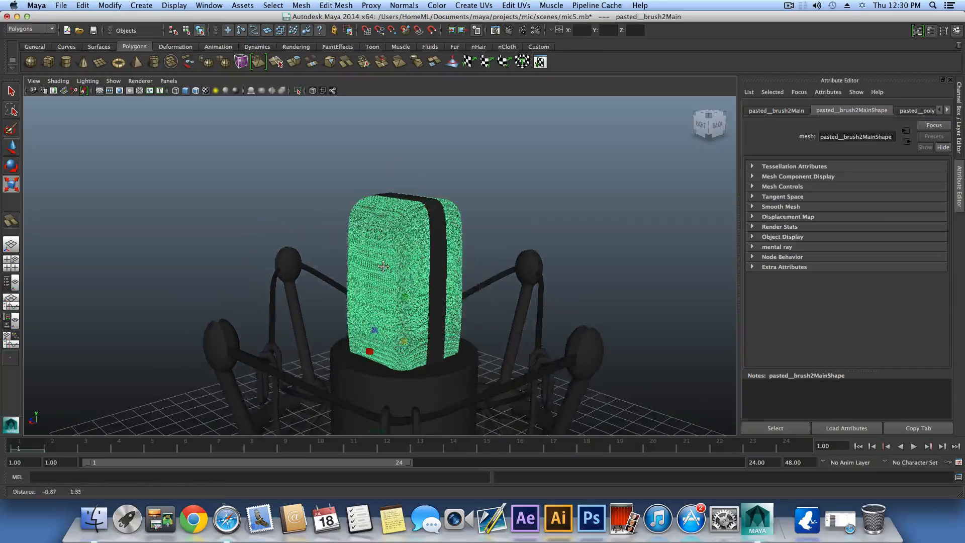
{"action": "left_click_drag", "start_coordinate": [393, 270], "coordinate": [375, 302], "text": "alt"}
{"action": "right_click_drag", "start_coordinate": [374, 302], "coordinate": [416, 271], "text": "alt"}
{"action": "middle_click_drag", "start_coordinate": [396, 260], "coordinate": [380, 208], "text": "alt"}
{"action": "right_click_drag", "start_coordinate": [397, 234], "coordinate": [492, 314], "text": "alt"}
{"action": "middle_click_drag", "start_coordinate": [366, 232], "coordinate": [365, 249], "text": "alt"}
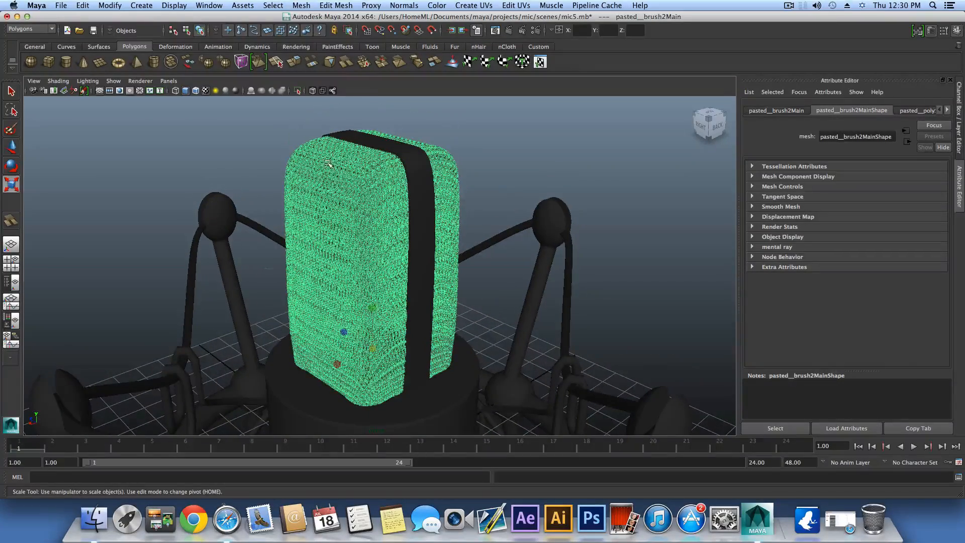
{"action": "left_click_drag", "start_coordinate": [340, 177], "coordinate": [311, 189], "text": "alt"}
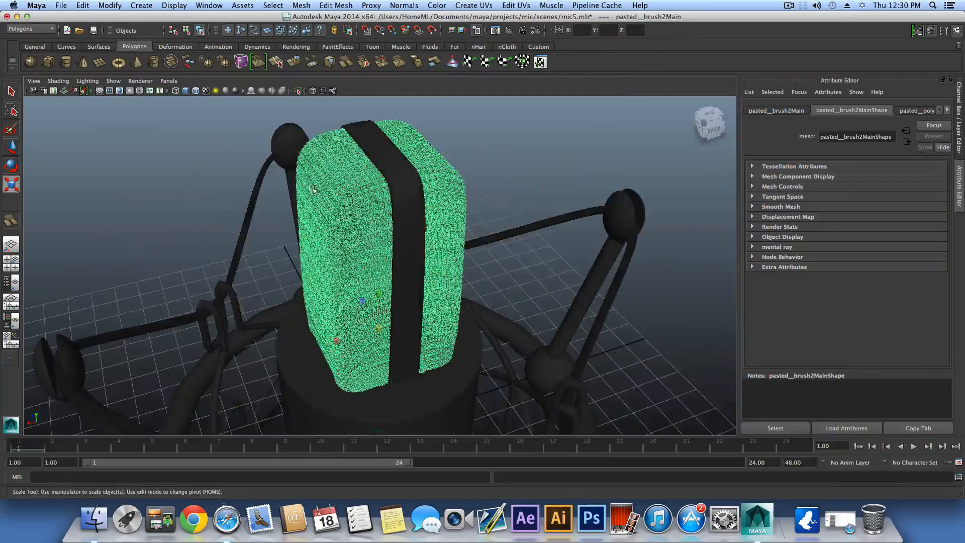
{"action": "scroll", "coordinate": [361, 210], "scroll_direction": "down", "scroll_amount": 2}
{"action": "left_click_drag", "start_coordinate": [364, 223], "coordinate": [446, 268], "text": "alt"}
{"action": "scroll", "coordinate": [441, 266], "scroll_direction": "down", "scroll_amount": 3}
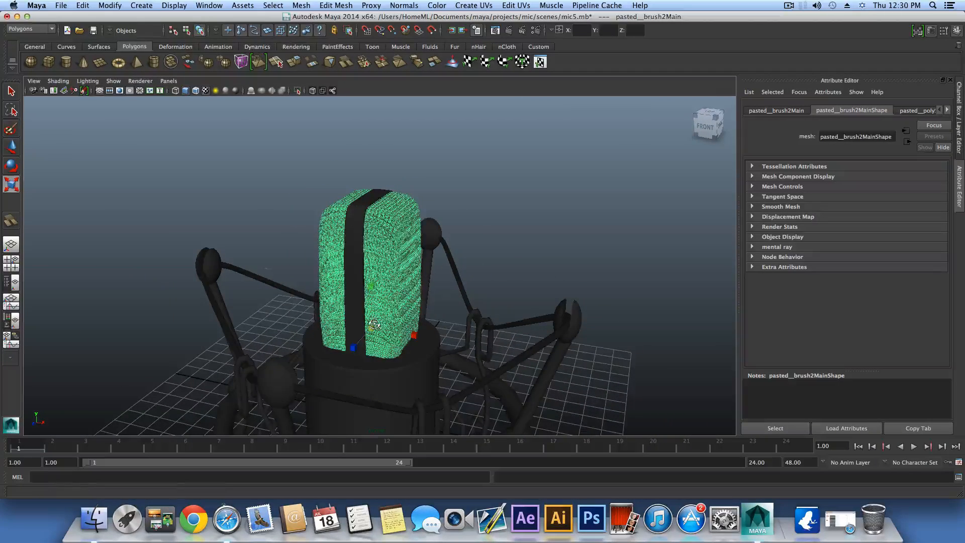
{"action": "left_click_drag", "start_coordinate": [374, 324], "coordinate": [385, 210], "text": "alt"}
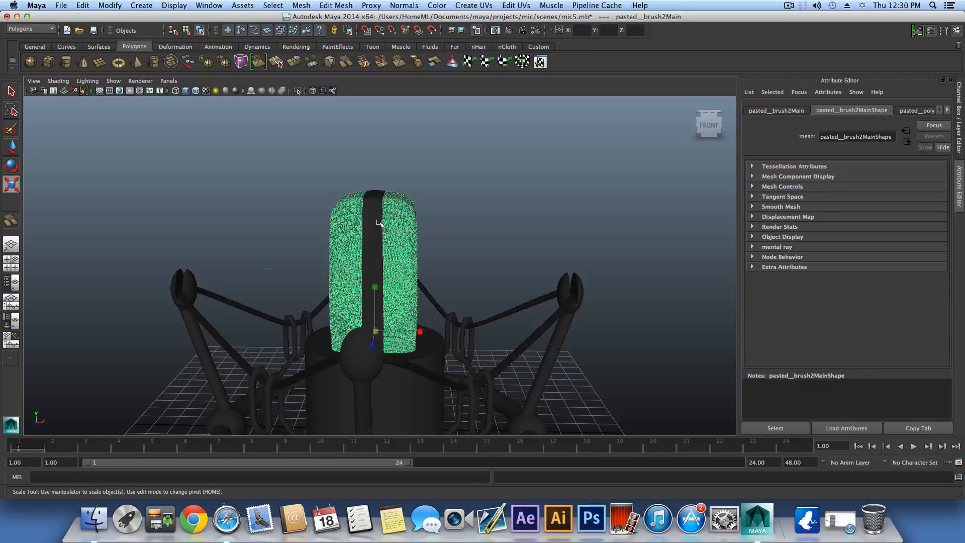
Select one of the old grill halves beside the microphone and examine the pair up close.
{"action": "scroll", "coordinate": [346, 310], "scroll_direction": "down", "scroll_amount": 5}
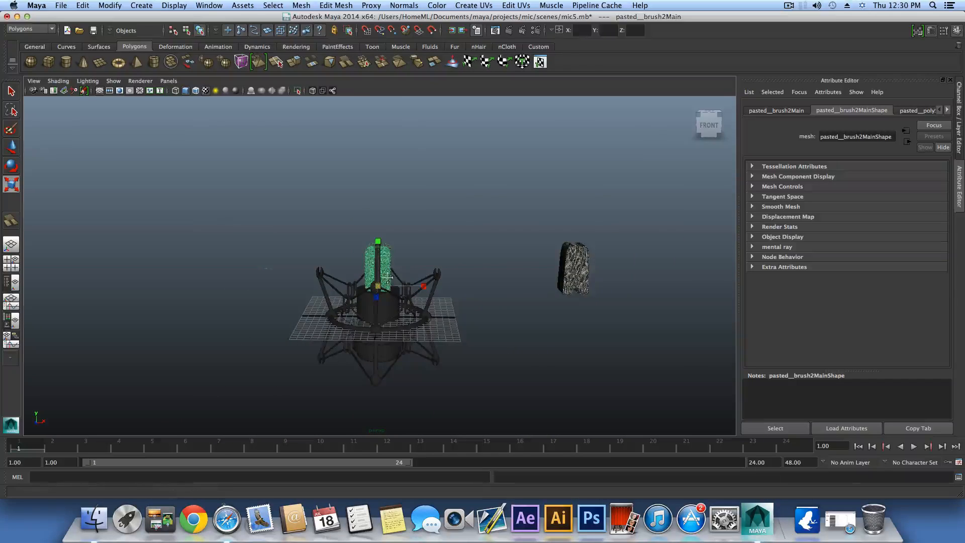
{"action": "middle_click_drag", "start_coordinate": [388, 277], "coordinate": [312, 276], "text": "alt"}
{"action": "left_click", "coordinate": [470, 268]}
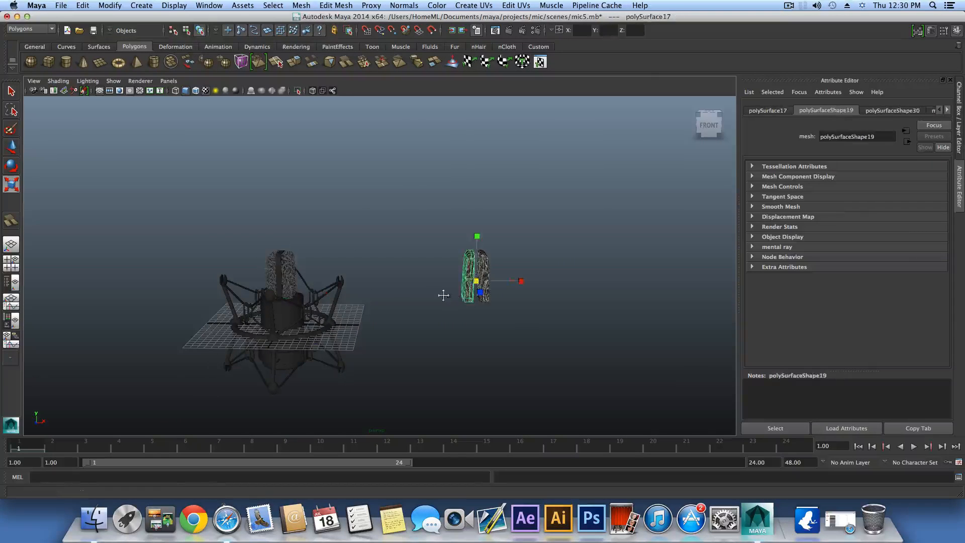
{"action": "middle_click_drag", "start_coordinate": [442, 295], "coordinate": [393, 279], "text": "alt"}
{"action": "right_click_drag", "start_coordinate": [418, 282], "coordinate": [648, 319], "text": "alt"}
{"action": "middle_click_drag", "start_coordinate": [639, 319], "coordinate": [557, 358], "text": "alt"}
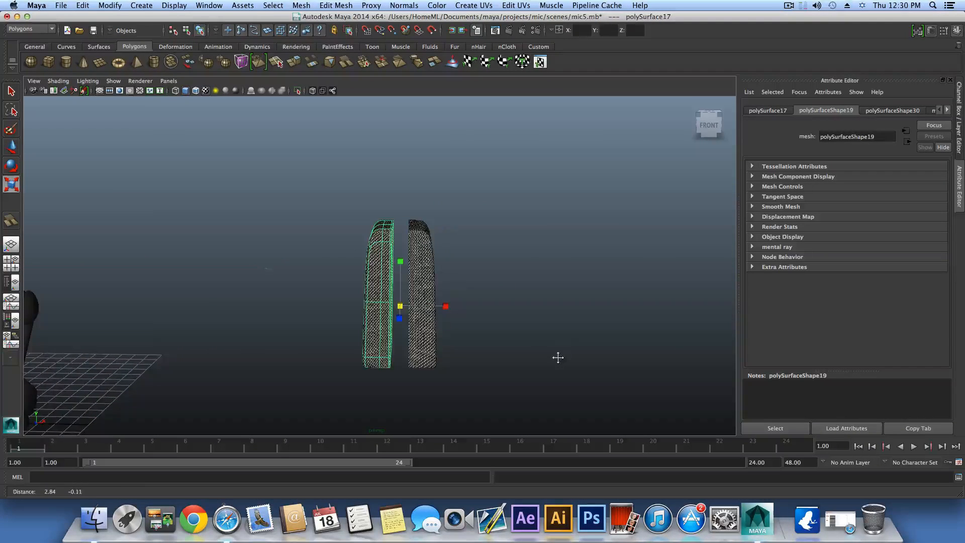
{"action": "right_click_drag", "start_coordinate": [402, 282], "coordinate": [454, 291], "text": "alt"}
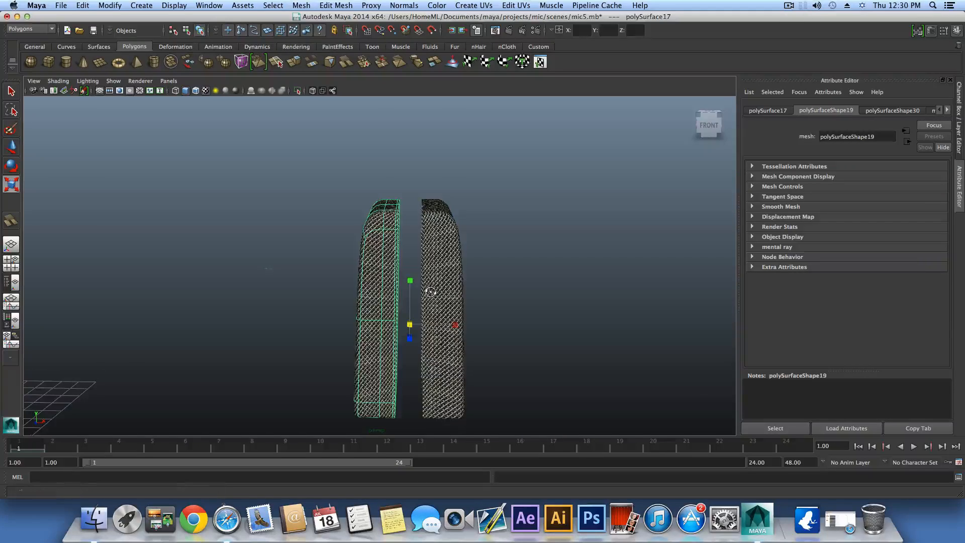
{"action": "mouse_move", "coordinate": [430, 292]}
{"action": "left_mouse_down", "text": "alt"}
{"action": "mouse_move", "coordinate": [377, 299]}
{"action": "mouse_move", "coordinate": [420, 302]}
{"action": "mouse_move", "coordinate": [432, 289]}
{"action": "left_mouse_up", "text": "alt"}
{"action": "right_click_drag", "start_coordinate": [432, 289], "coordinate": [334, 269], "text": "alt"}
{"action": "left_click_drag", "start_coordinate": [334, 269], "coordinate": [416, 268], "text": "alt"}
{"action": "middle_click_drag", "start_coordinate": [521, 285], "coordinate": [435, 281], "text": "alt"}
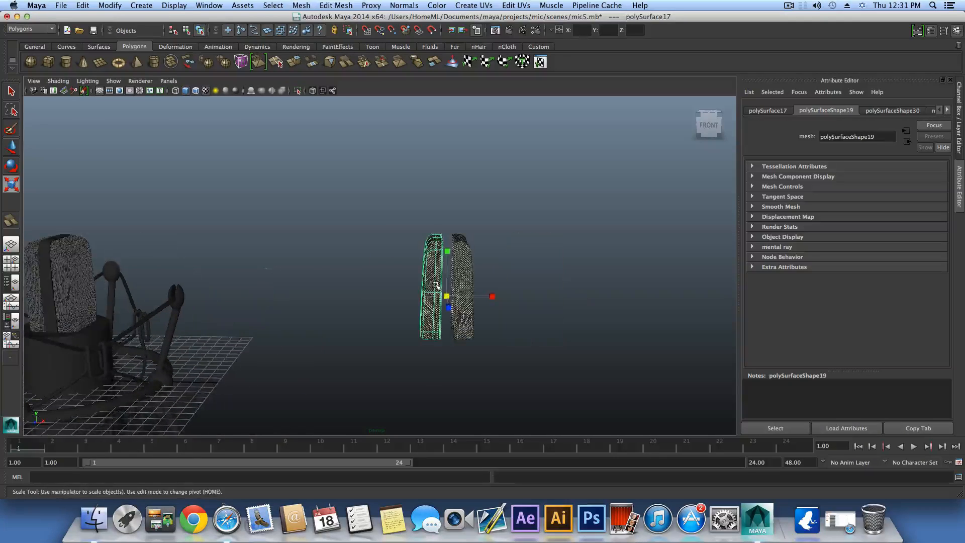
Rotate the selected old grill half about 90 degrees onto its flat side and move it away from the other half.
{"action": "key", "text": "e"}
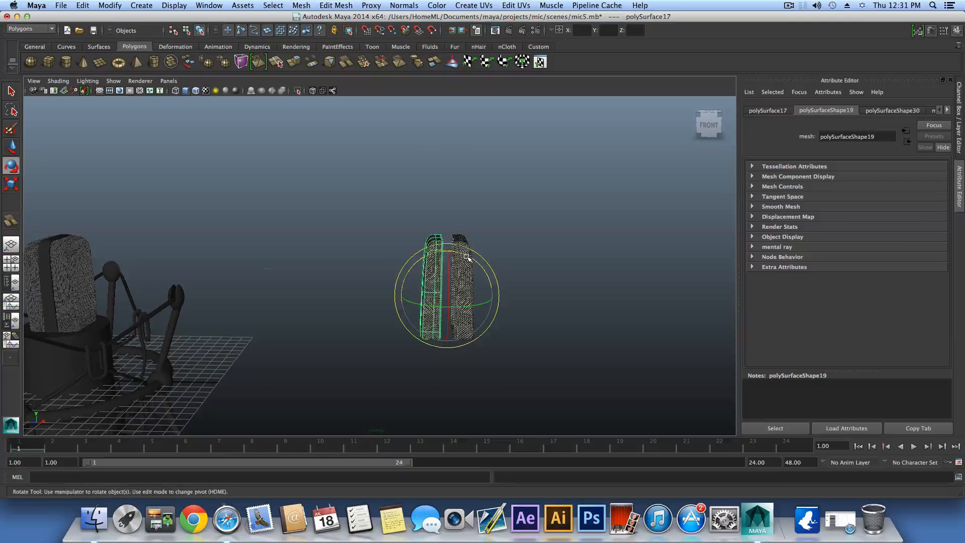
{"action": "left_click_drag", "start_coordinate": [467, 257], "coordinate": [348, 287]}
{"action": "key", "text": "w"}
{"action": "middle_click_drag", "start_coordinate": [348, 287], "coordinate": [422, 261], "text": "alt"}
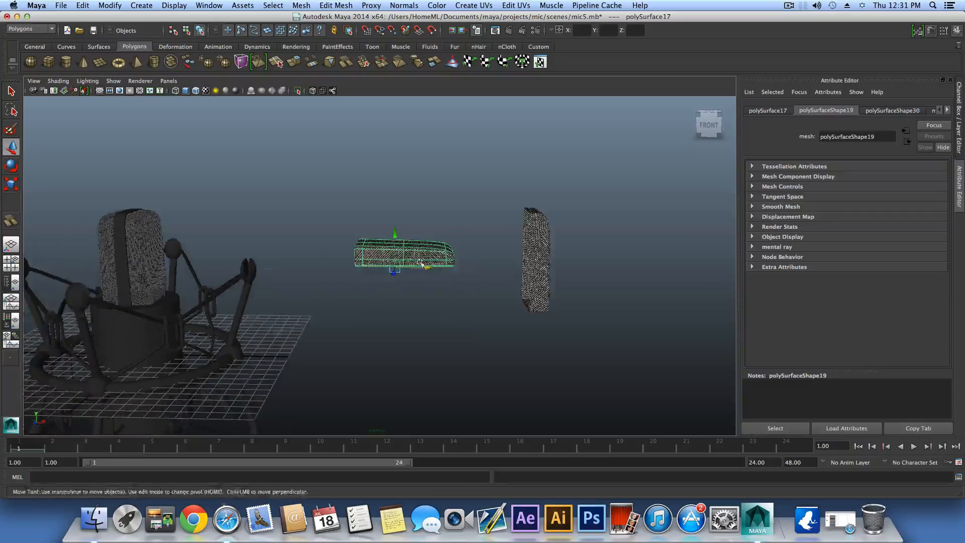
Scale the horizontal old grill half down vertically into a nearly flat sheet.
{"action": "right_click_drag", "start_coordinate": [421, 262], "coordinate": [515, 285], "text": "alt"}
{"action": "middle_click_drag", "start_coordinate": [515, 284], "coordinate": [504, 356], "text": "alt"}
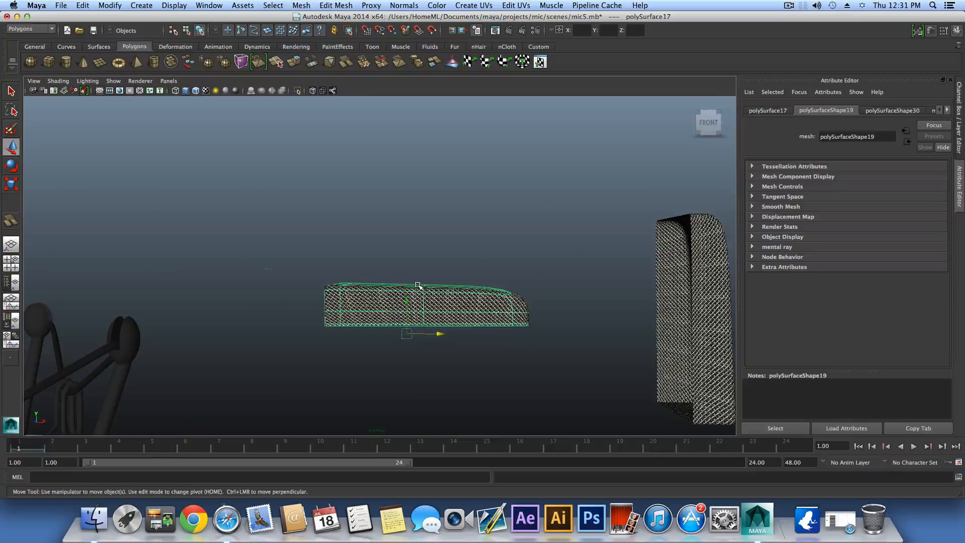
{"action": "key", "text": "r"}
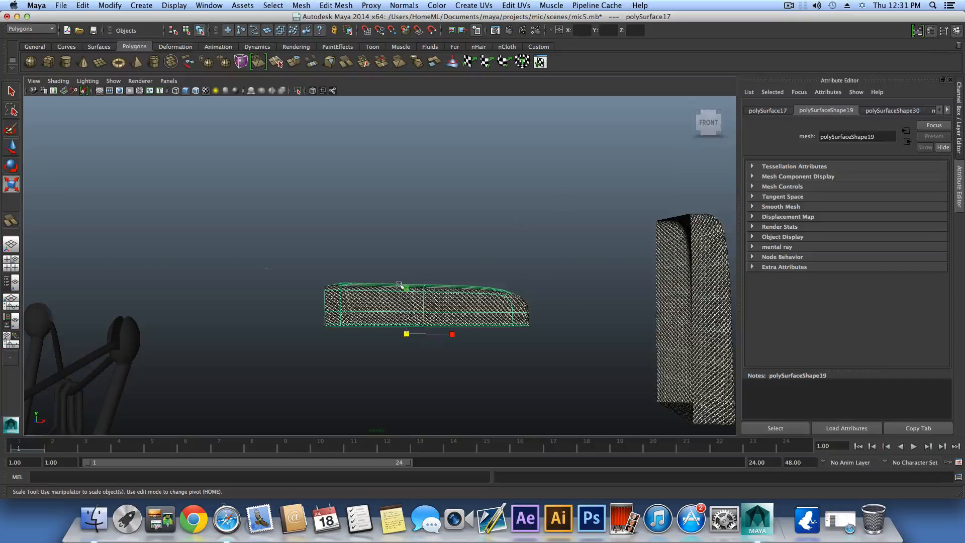
{"action": "left_click_drag", "start_coordinate": [404, 286], "coordinate": [411, 322]}
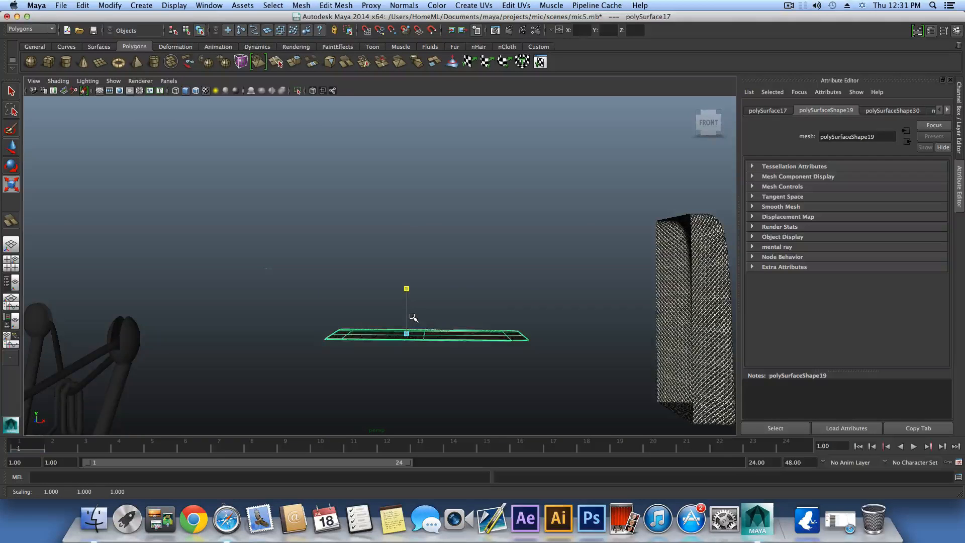
Select the flattened grill sheet's outer border edge loop and scale it outward uniformly to enlarge the sheet.
{"action": "right_click_drag", "start_coordinate": [417, 317], "coordinate": [539, 360], "text": "alt"}
{"action": "middle_click_drag", "start_coordinate": [539, 360], "coordinate": [482, 261], "text": "alt"}
{"action": "left_click_drag", "start_coordinate": [483, 261], "coordinate": [493, 307], "text": "alt"}
{"action": "right_click", "coordinate": [494, 308]}
{"action": "left_click", "coordinate": [552, 309]}
{"action": "left_click", "coordinate": [541, 303]}
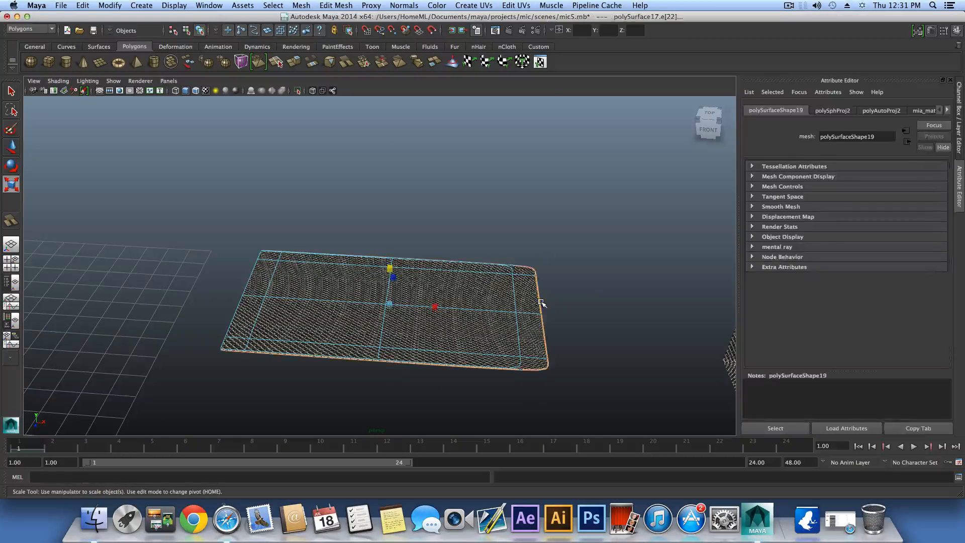
{"action": "left_click_drag", "start_coordinate": [388, 303], "coordinate": [525, 298]}
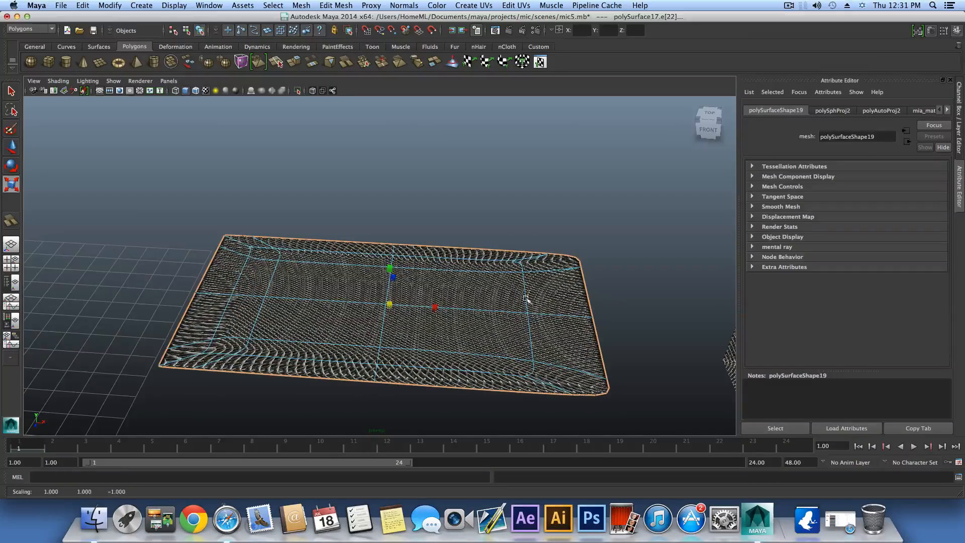
{"action": "left_click", "coordinate": [529, 296]}
Examine the mesh texture up close at the enlarged sheet's short side and select one border edge there.
{"action": "middle_click_drag", "start_coordinate": [597, 318], "coordinate": [476, 260], "text": "alt"}
{"action": "right_click_drag", "start_coordinate": [476, 260], "coordinate": [624, 323], "text": "alt"}
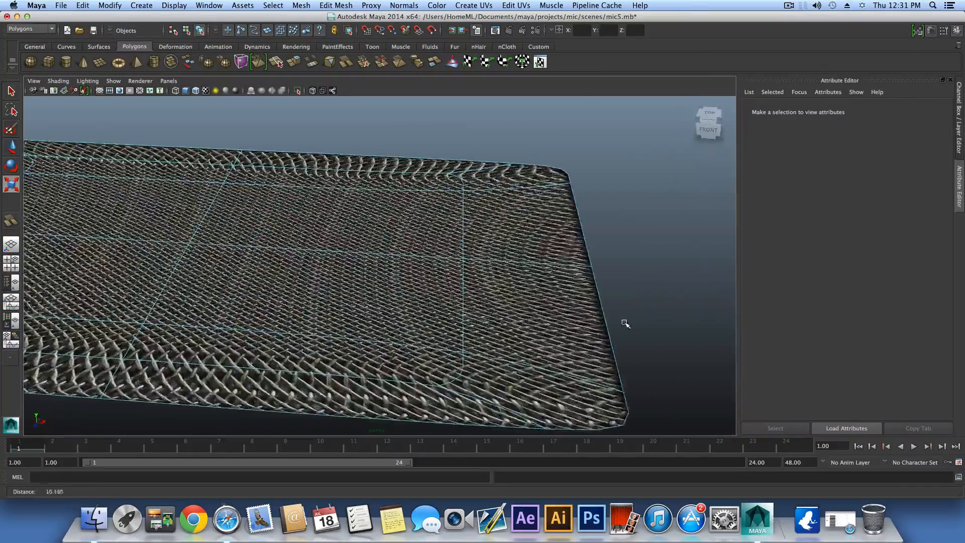
{"action": "middle_click_drag", "start_coordinate": [624, 322], "coordinate": [409, 274], "text": "alt"}
{"action": "right_click_drag", "start_coordinate": [409, 274], "coordinate": [676, 347], "text": "alt"}
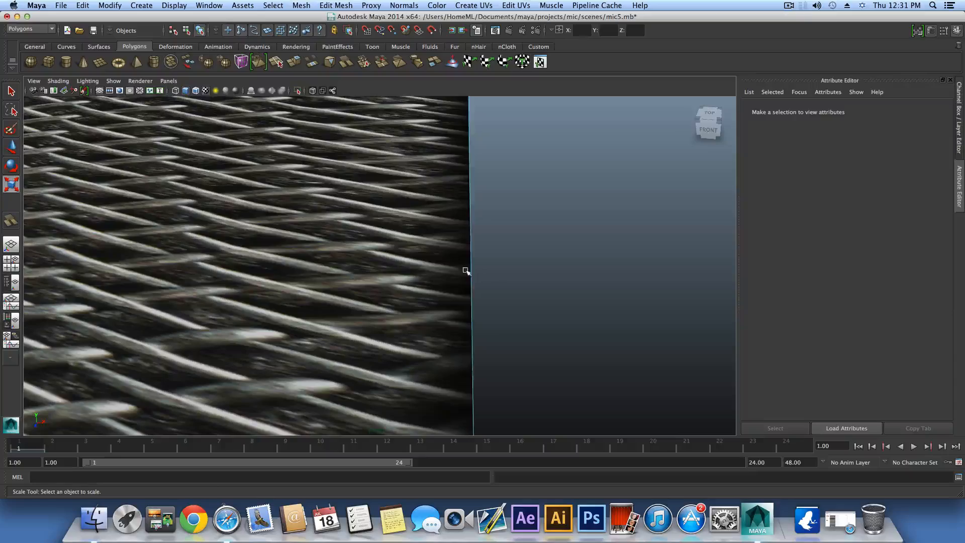
{"action": "left_click", "coordinate": [471, 275]}
{"action": "scroll", "coordinate": [472, 293], "scroll_direction": "down", "scroll_amount": 15}
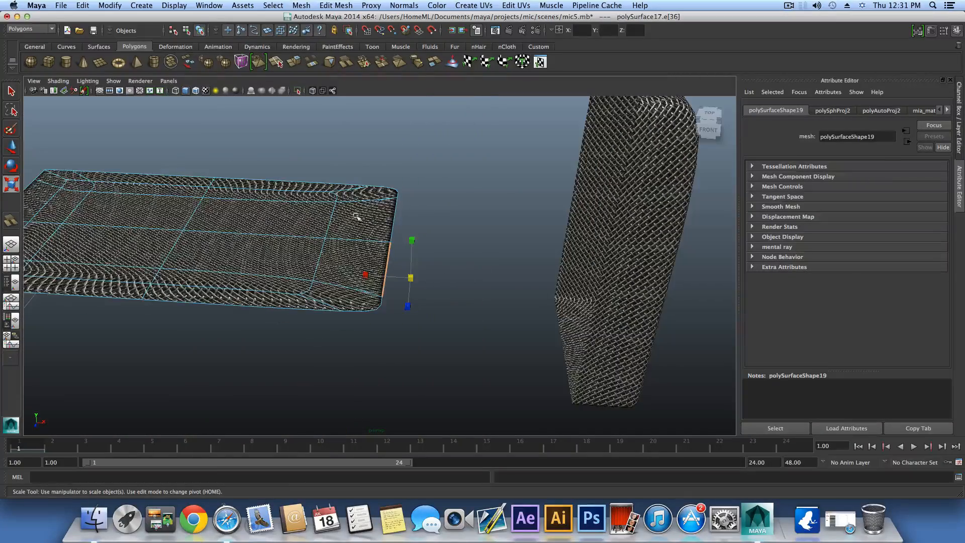
{"action": "middle_click_drag", "start_coordinate": [364, 232], "coordinate": [397, 271], "text": "alt"}
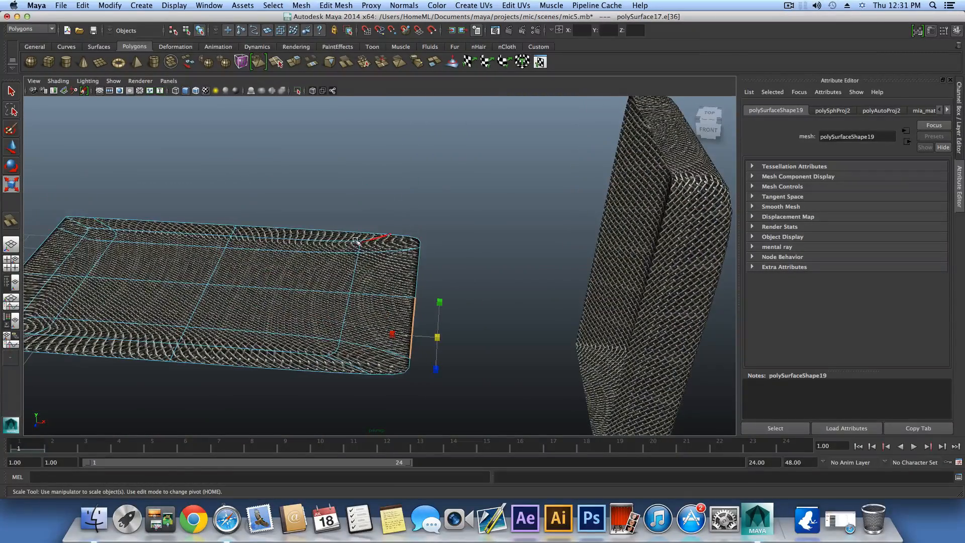
Select the upright old grill half and compare it with the flattened sheet, ending at the microphone.
{"action": "left_click", "coordinate": [647, 229]}
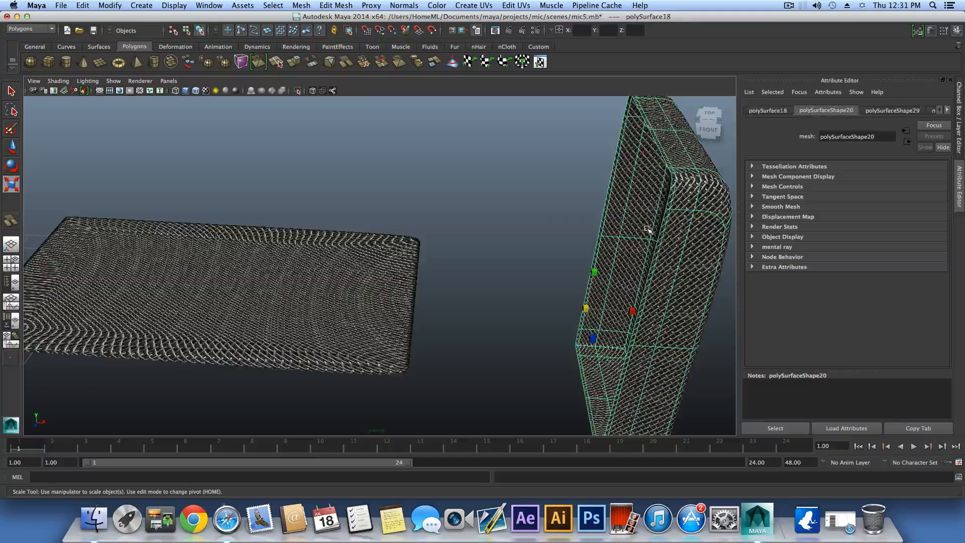
{"action": "right_click_drag", "start_coordinate": [647, 228], "coordinate": [593, 222], "text": "alt"}
{"action": "left_click_drag", "start_coordinate": [582, 268], "coordinate": [517, 257], "text": "alt"}
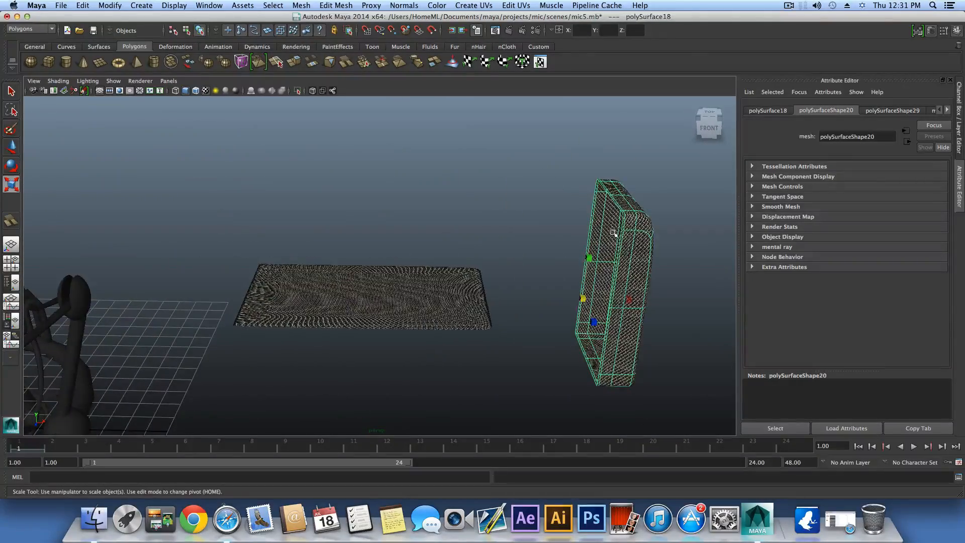
{"action": "middle_click_drag", "start_coordinate": [609, 235], "coordinate": [566, 232], "text": "alt"}
{"action": "right_click_drag", "start_coordinate": [467, 261], "coordinate": [566, 293], "text": "alt"}
{"action": "middle_click_drag", "start_coordinate": [566, 293], "coordinate": [495, 201], "text": "alt"}
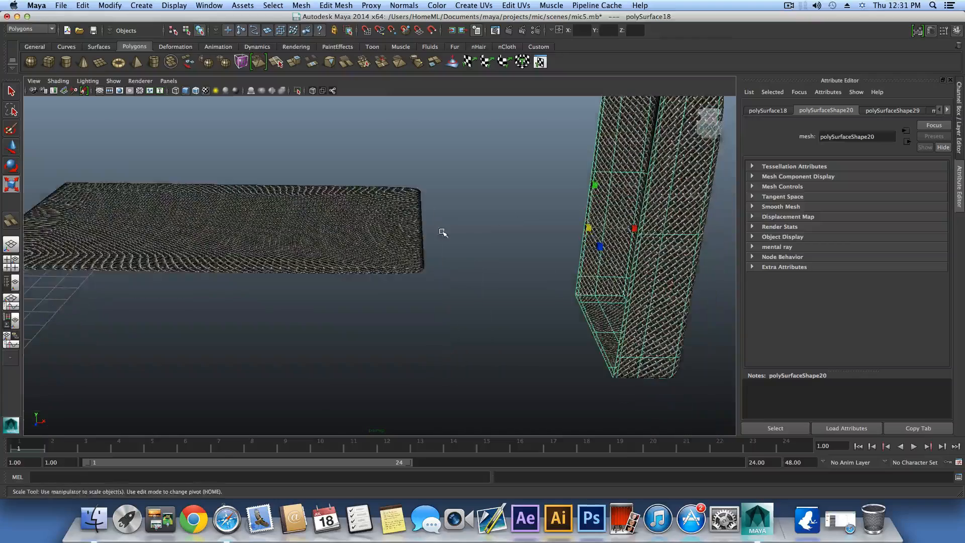
{"action": "right_click_drag", "start_coordinate": [435, 251], "coordinate": [629, 282], "text": "alt"}
{"action": "middle_click_drag", "start_coordinate": [506, 221], "coordinate": [569, 295], "text": "alt"}
{"action": "right_click_drag", "start_coordinate": [568, 295], "coordinate": [299, 280], "text": "alt"}
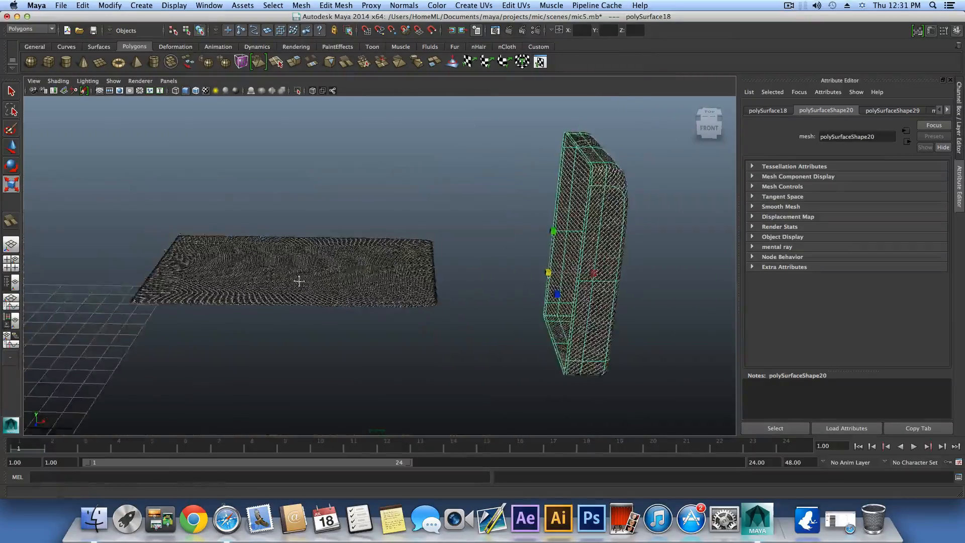
{"action": "middle_click_drag", "start_coordinate": [299, 280], "coordinate": [476, 327], "text": "alt"}
{"action": "right_click_drag", "start_coordinate": [476, 327], "coordinate": [287, 306], "text": "alt"}
{"action": "middle_click_drag", "start_coordinate": [387, 314], "coordinate": [508, 338], "text": "alt"}
{"action": "right_click_drag", "start_coordinate": [527, 332], "coordinate": [221, 282], "text": "alt"}
{"action": "left_click_drag", "start_coordinate": [360, 309], "coordinate": [356, 296], "text": "alt"}
{"action": "middle_click_drag", "start_coordinate": [357, 295], "coordinate": [430, 285], "text": "alt"}
{"action": "right_click_drag", "start_coordinate": [404, 289], "coordinate": [754, 301], "text": "alt"}
{"action": "middle_click_drag", "start_coordinate": [598, 287], "coordinate": [545, 217], "text": "alt"}
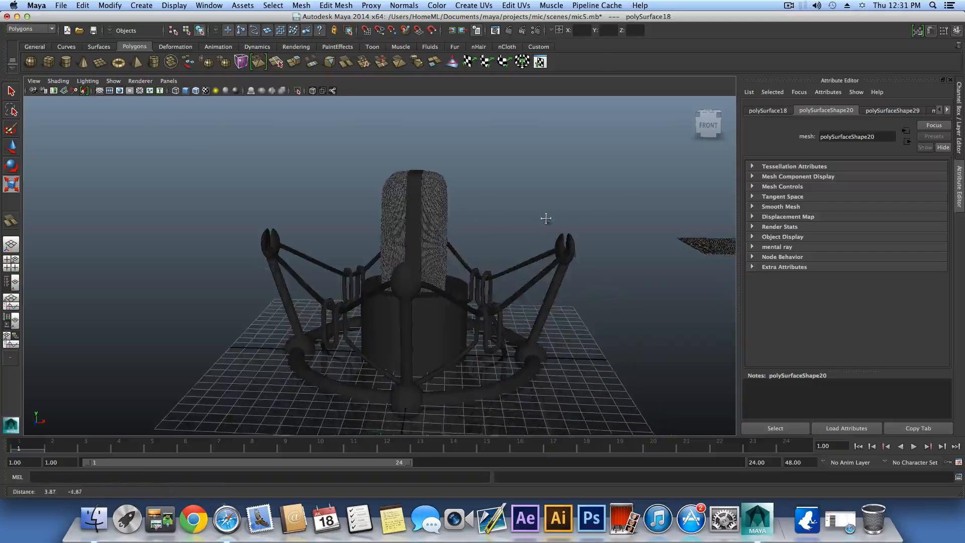
Compare the woven grill on the microphone with the flattened sheet by selecting each, leaving the woven grill selected.
{"action": "left_click", "coordinate": [430, 220]}
{"action": "middle_click_drag", "start_coordinate": [576, 272], "coordinate": [516, 312], "text": "alt"}
{"action": "middle_click_drag", "start_coordinate": [579, 297], "coordinate": [495, 344], "text": "alt"}
{"action": "middle_click_drag", "start_coordinate": [576, 331], "coordinate": [400, 323], "text": "alt"}
{"action": "middle_click_drag", "start_coordinate": [524, 334], "coordinate": [467, 340], "text": "alt"}
{"action": "right_click_drag", "start_coordinate": [466, 337], "coordinate": [353, 303], "text": "alt"}
{"action": "middle_click_drag", "start_coordinate": [388, 316], "coordinate": [451, 317], "text": "alt"}
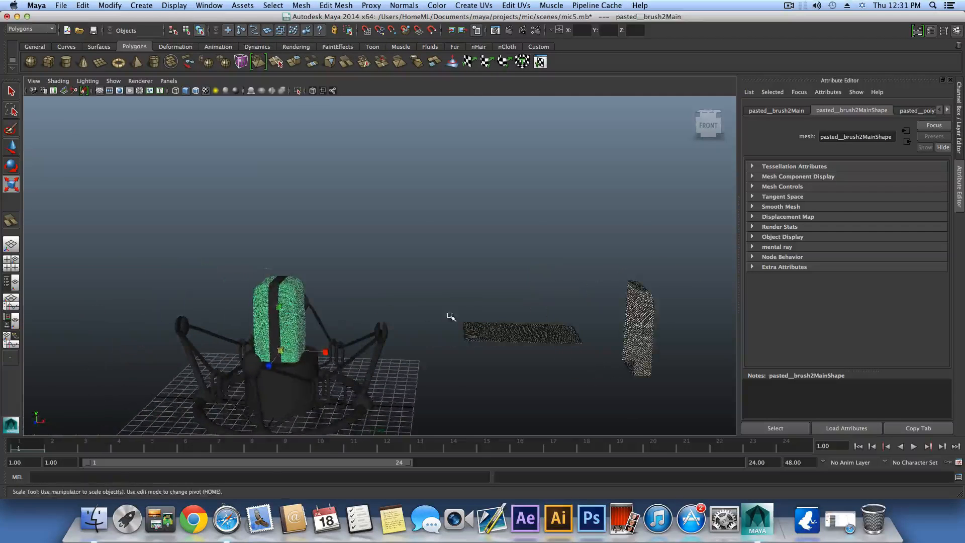
{"action": "left_click", "coordinate": [516, 335]}
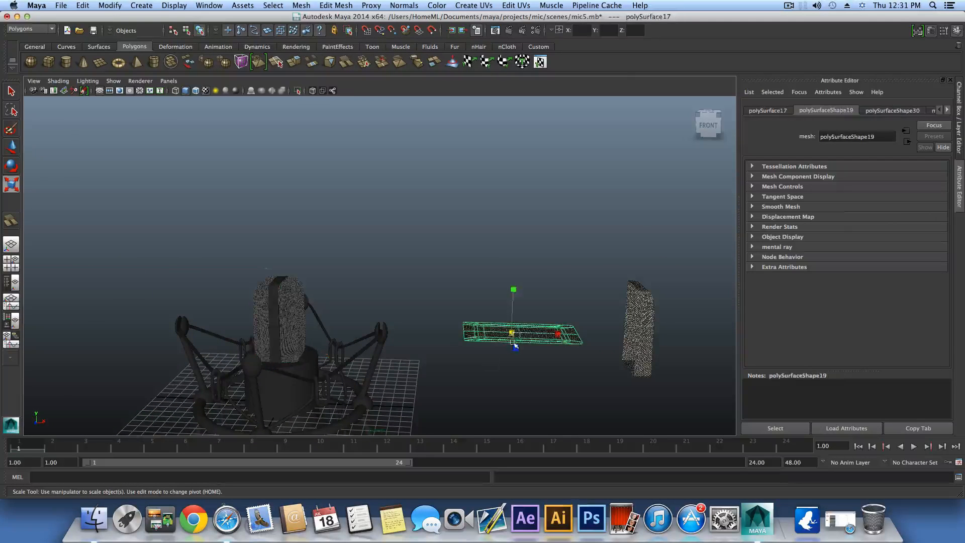
{"action": "left_click", "coordinate": [290, 307]}
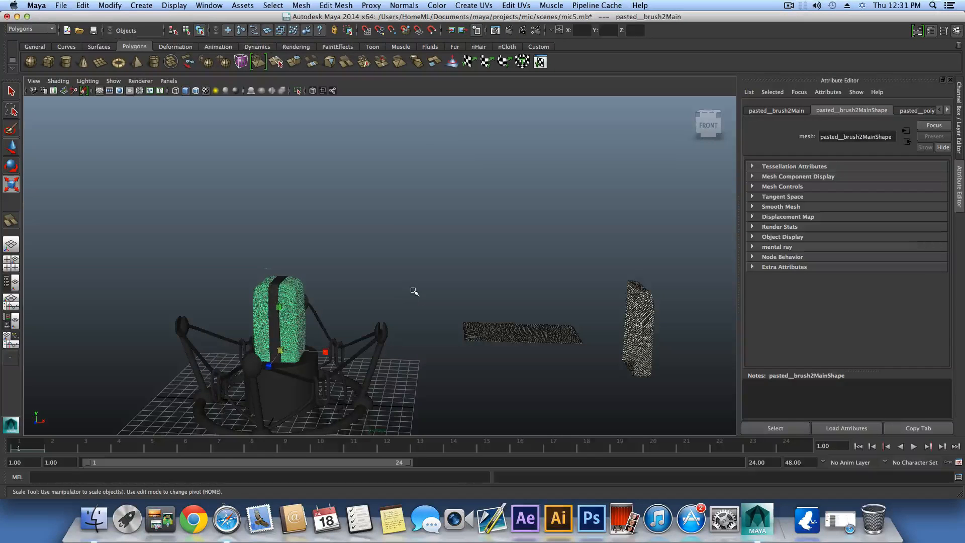
Examine the selected woven grill and its frame band on the microphone from the front and at an angle, near and far.
{"action": "middle_click_drag", "start_coordinate": [414, 291], "coordinate": [484, 261], "text": "alt"}
{"action": "middle_click_drag", "start_coordinate": [393, 277], "coordinate": [480, 271], "text": "alt"}
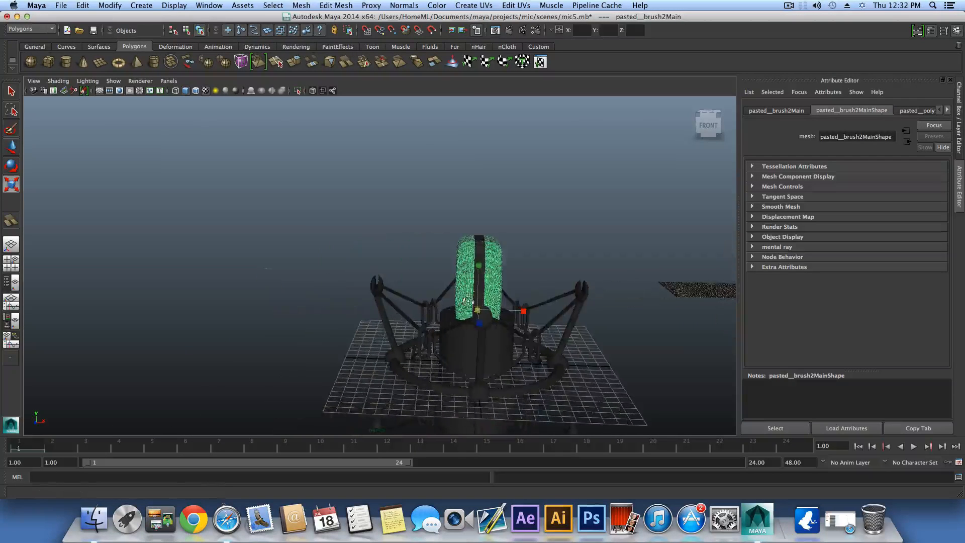
{"action": "left_click_drag", "start_coordinate": [467, 300], "coordinate": [424, 284], "text": "alt"}
{"action": "middle_click_drag", "start_coordinate": [405, 233], "coordinate": [373, 177], "text": "alt"}
{"action": "right_click_drag", "start_coordinate": [405, 236], "coordinate": [728, 297], "text": "alt"}
{"action": "middle_click_drag", "start_coordinate": [584, 288], "coordinate": [572, 344], "text": "alt"}
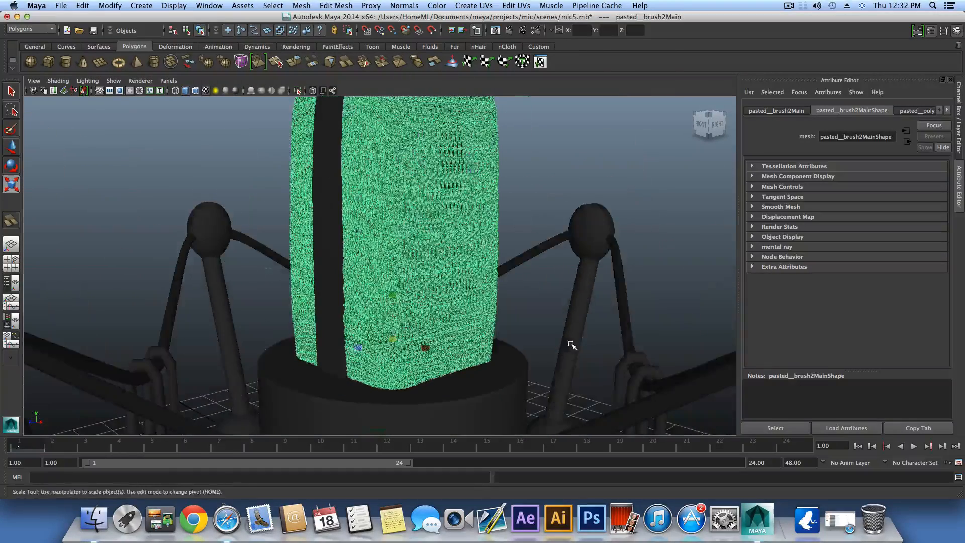
{"action": "right_click_drag", "start_coordinate": [572, 344], "coordinate": [330, 311], "text": "alt"}
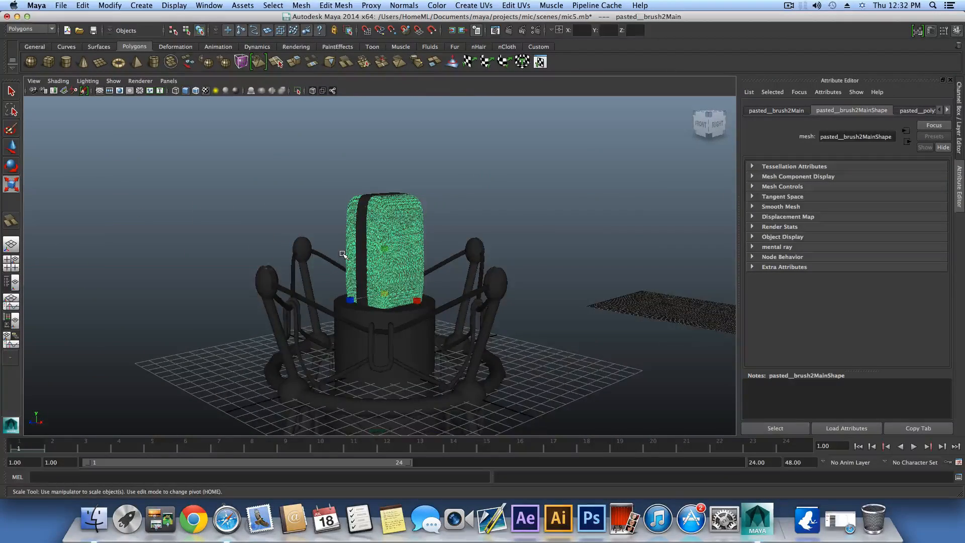
{"action": "left_click_drag", "start_coordinate": [343, 255], "coordinate": [412, 261], "text": "alt"}
{"action": "middle_click_drag", "start_coordinate": [413, 260], "coordinate": [341, 300], "text": "alt"}
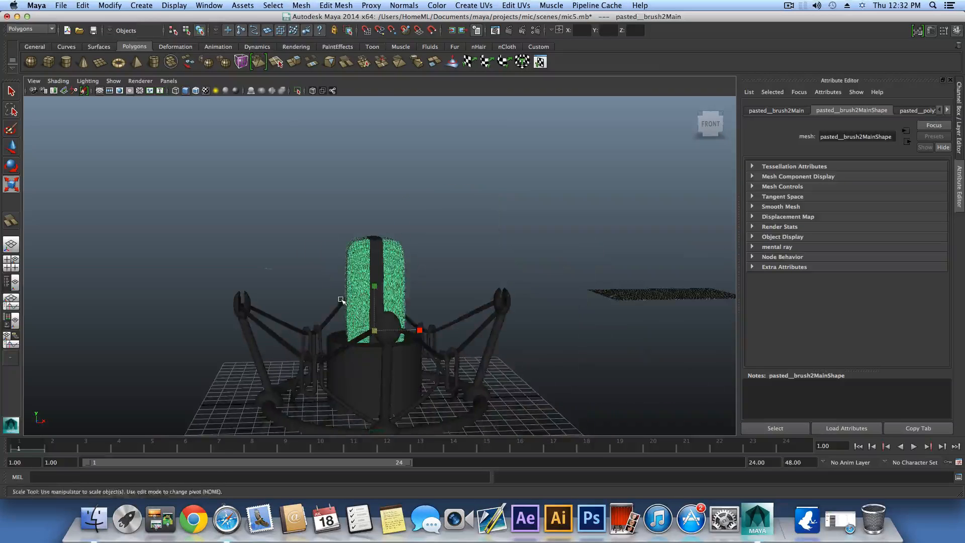
{"action": "mouse_move", "coordinate": [341, 300]}
{"action": "left_mouse_down", "text": "alt"}
{"action": "mouse_move", "coordinate": [325, 299]}
{"action": "mouse_move", "coordinate": [335, 307]}
{"action": "left_mouse_up", "text": "alt"}
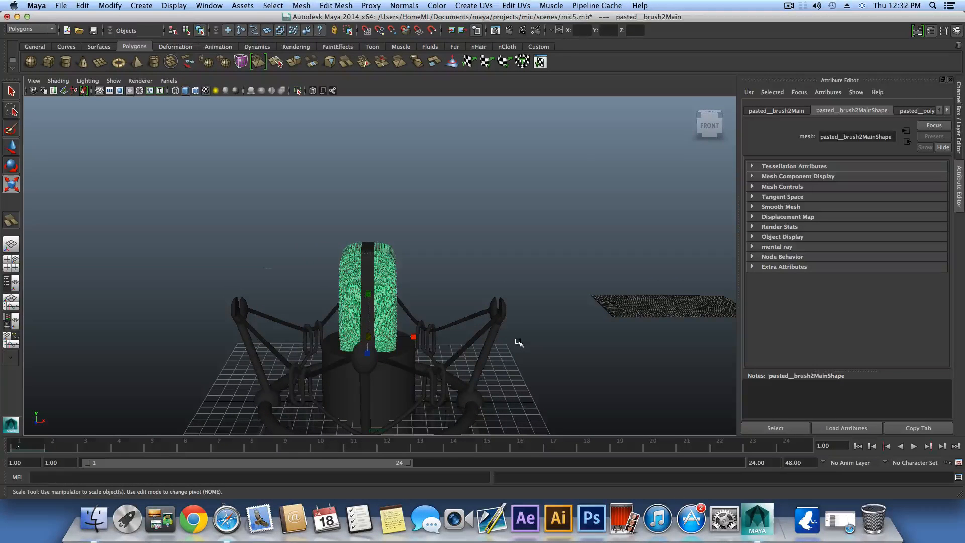
{"action": "left_click", "coordinate": [789, 6]}
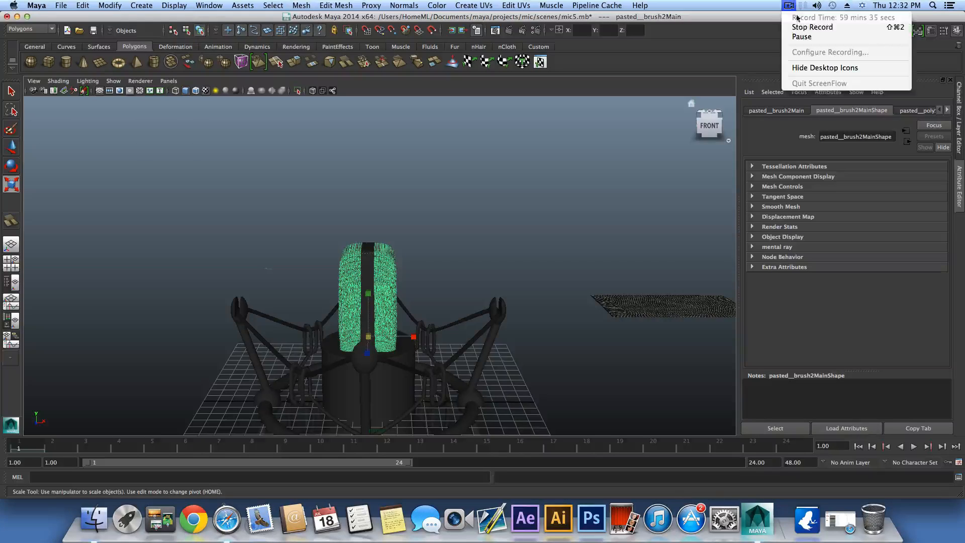